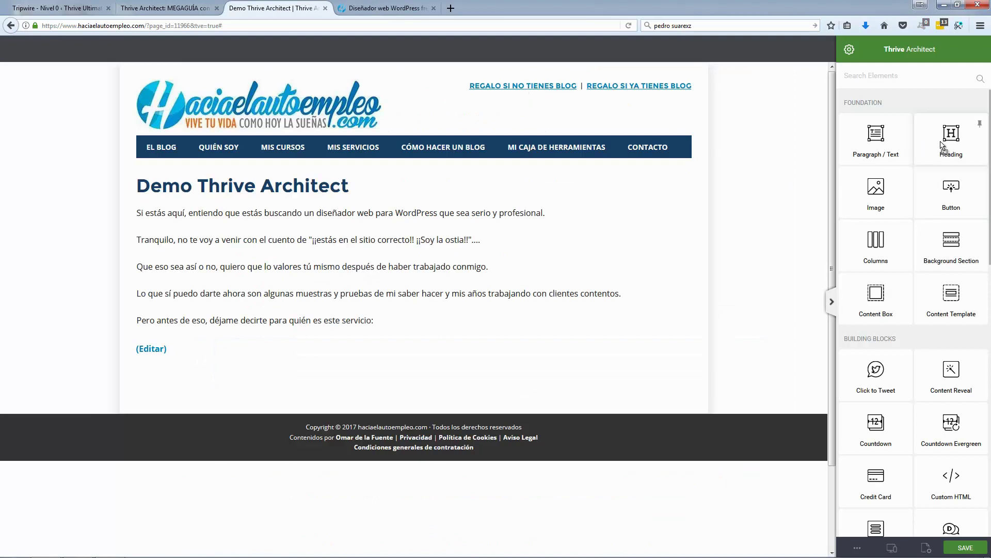
# Step: Add 'Este servicio es para ti si...' as a 26 px Heading 2 below the last paragraph
pyautogui.moveTo(952, 142); pyautogui.dragTo(386, 335)
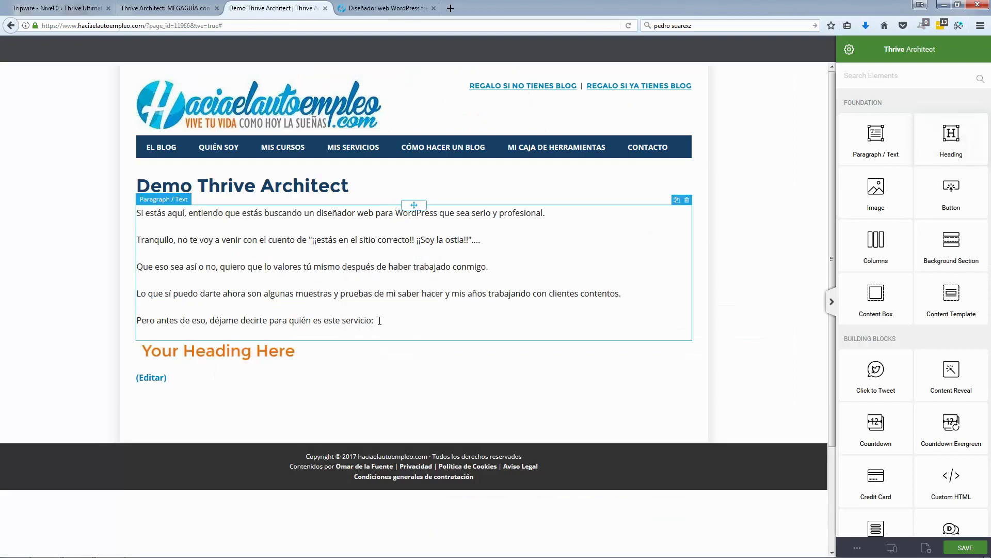
pyautogui.write('Este servicio es para ti si...')
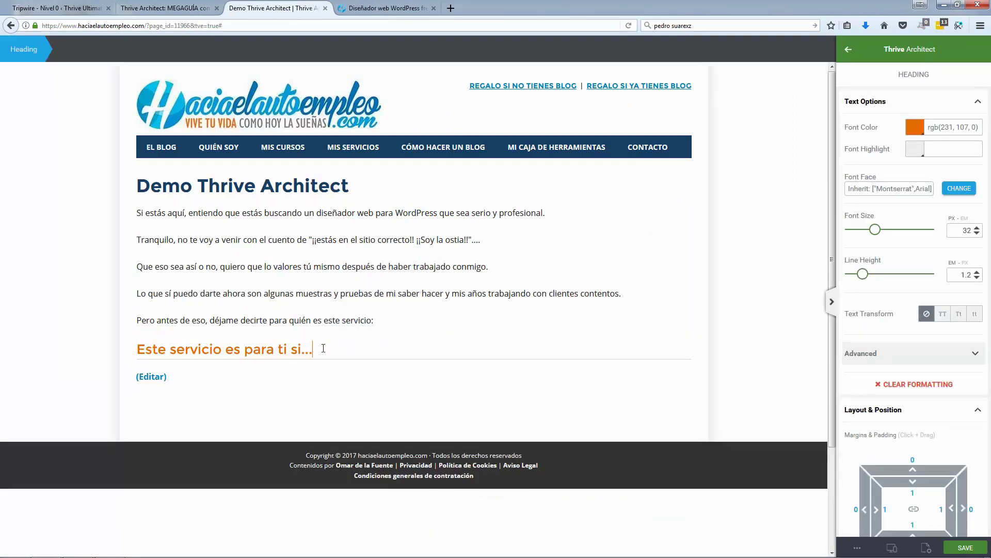
pyautogui.moveTo(323, 348); pyautogui.dragTo(138, 349)
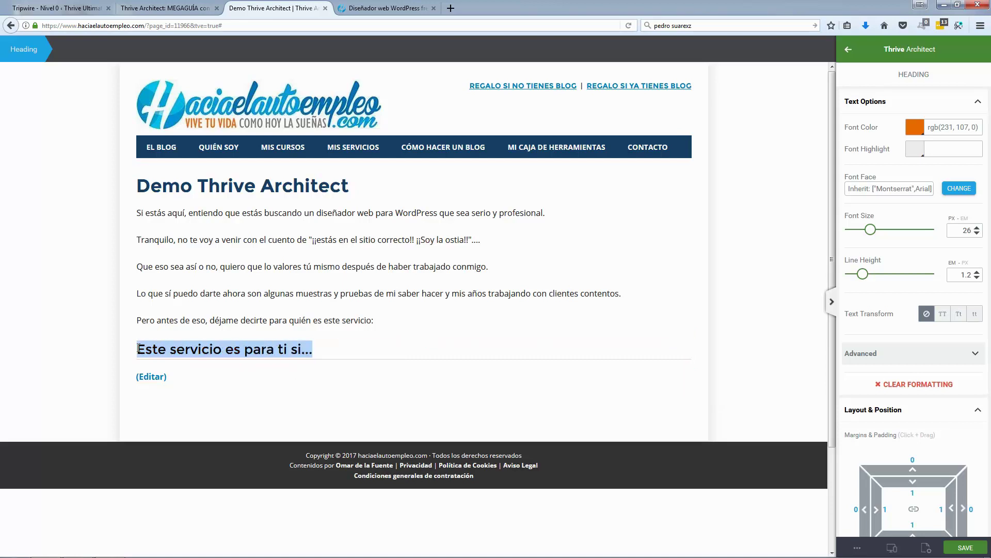
pyautogui.click(258, 375)
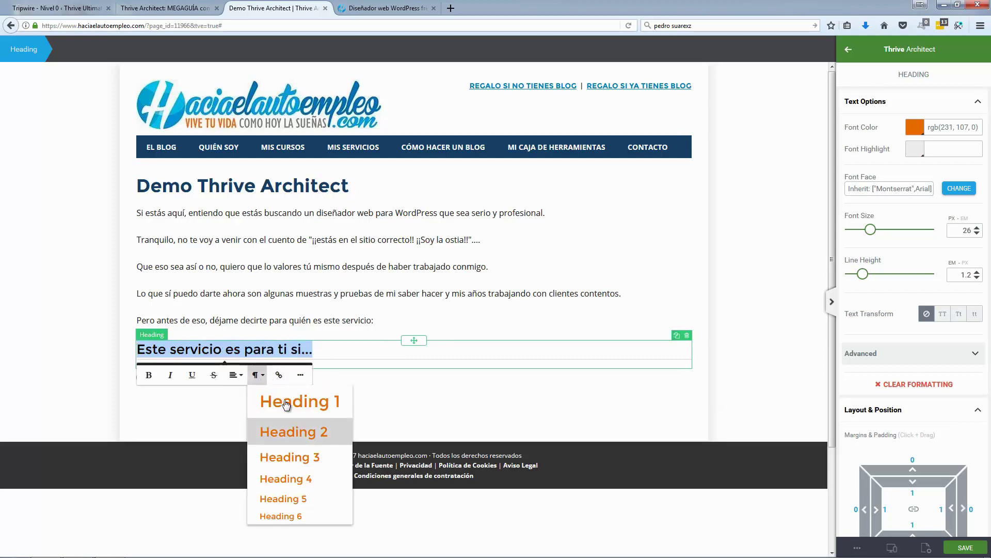
pyautogui.click(309, 432)
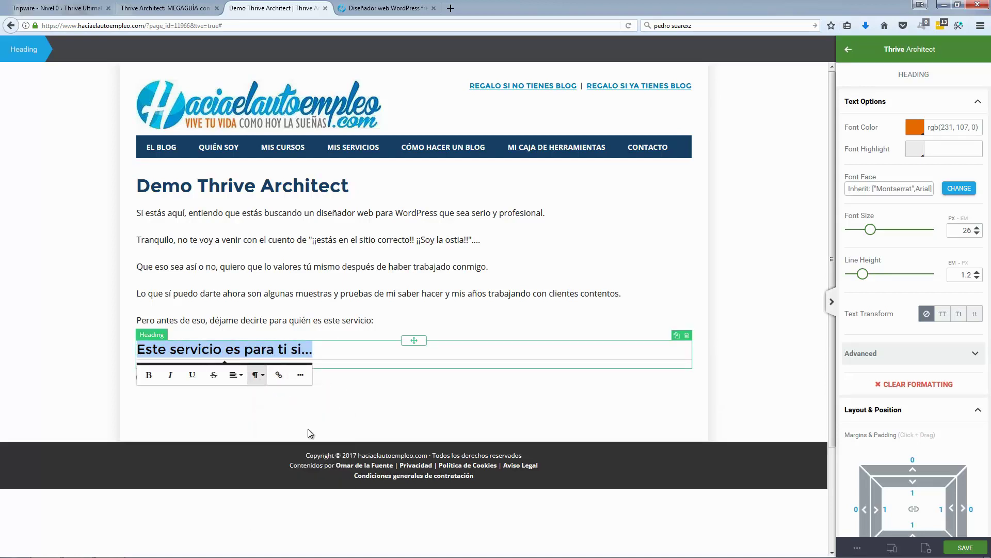
pyautogui.click(97, 342)
pyautogui.click(197, 7)
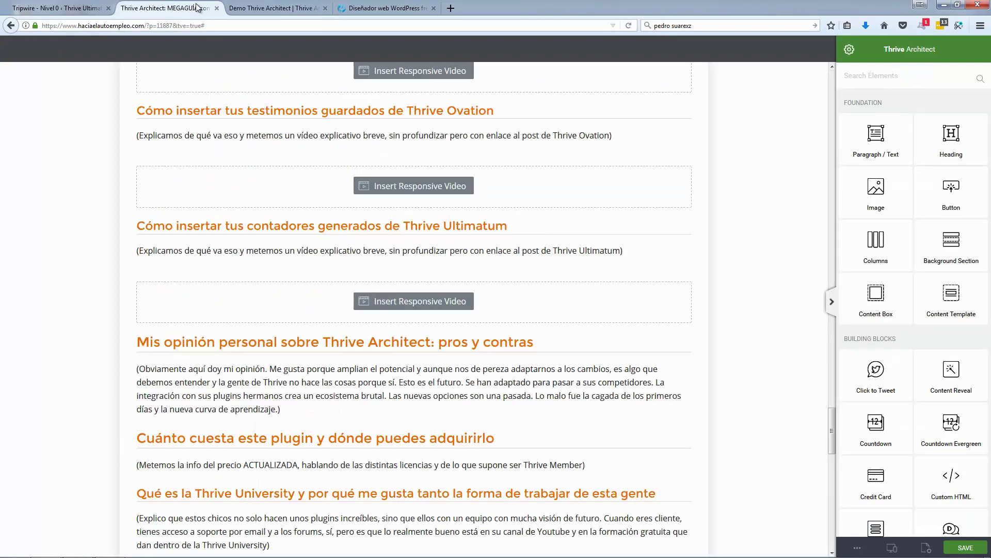
# Step: Compare the demo page against the reference freelance page
pyautogui.click(289, 8)
pyautogui.click(371, 9)
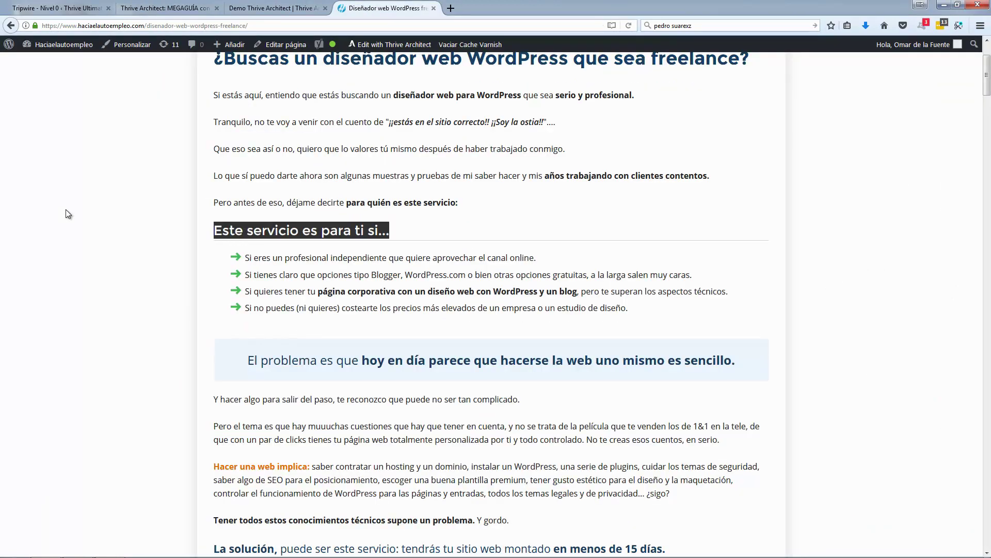
pyautogui.scroll(-2, 85, 209)
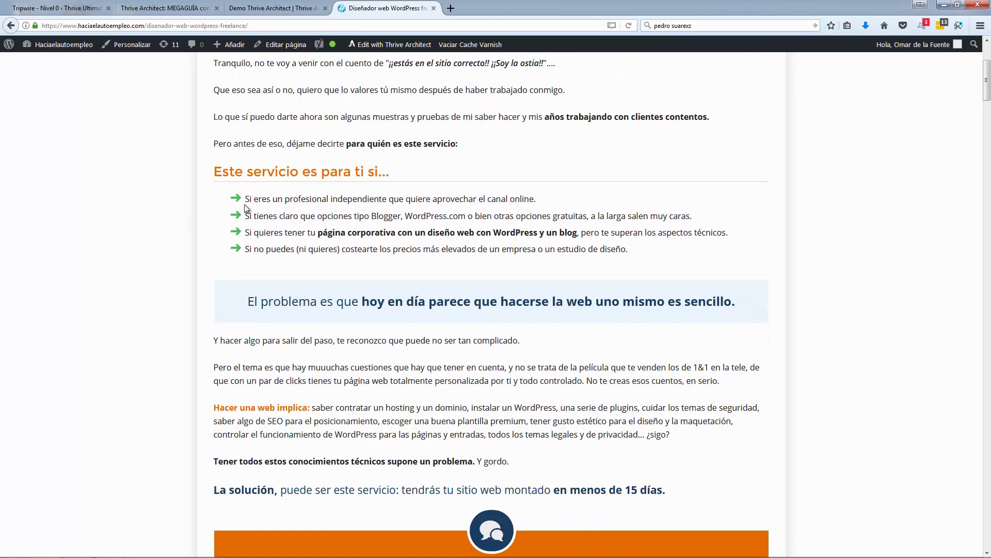
# Step: Search 'sty' and insert a three-item Styled List under the heading
pyautogui.click(279, 8)
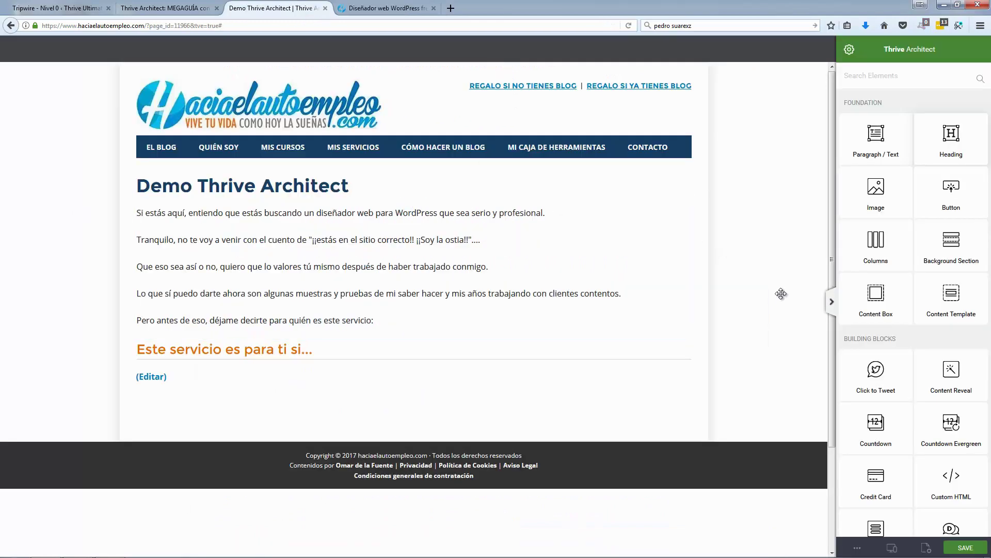
pyautogui.scroll(-3, 909, 289)
pyautogui.scroll(3, 967, 150)
pyautogui.write('styled')
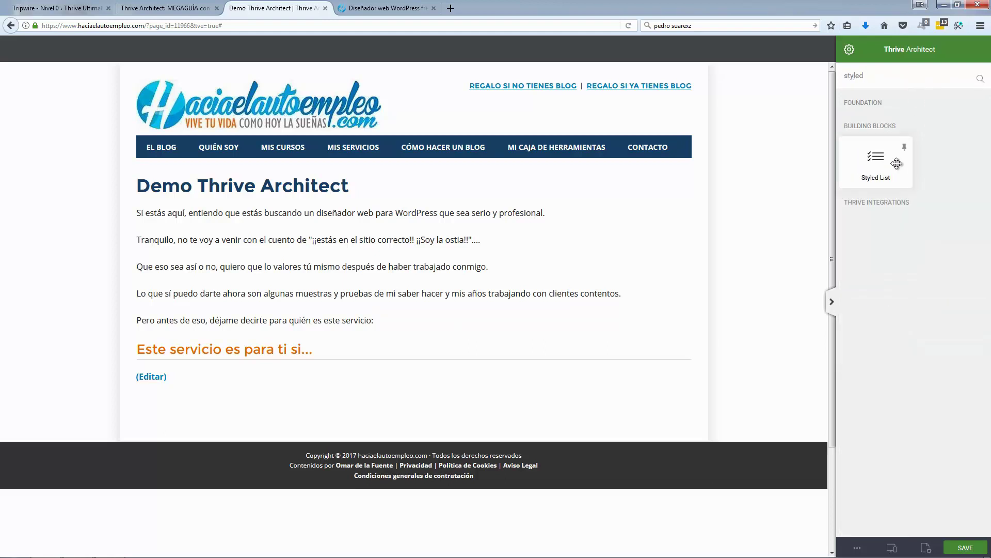
pyautogui.click(897, 163)
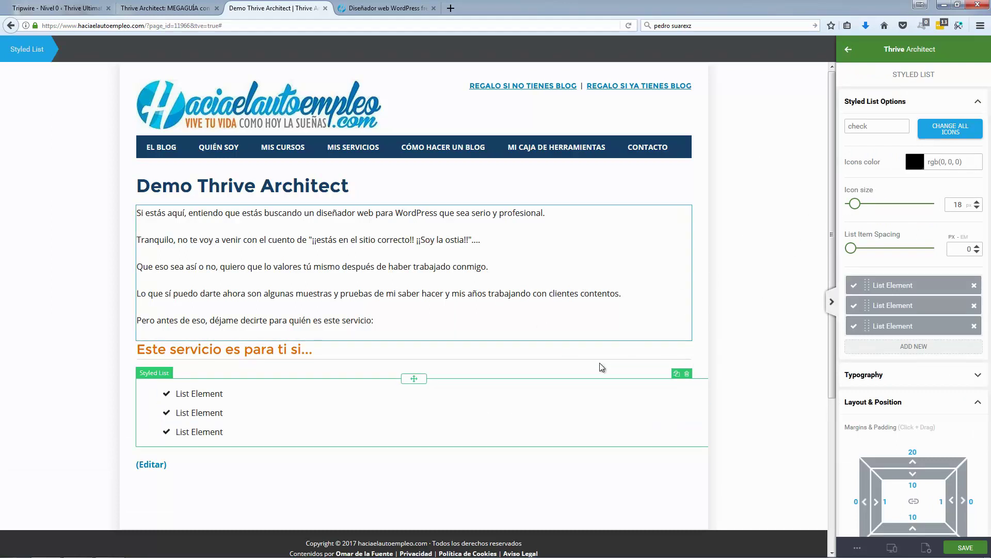
pyautogui.scroll(-2, 472, 351)
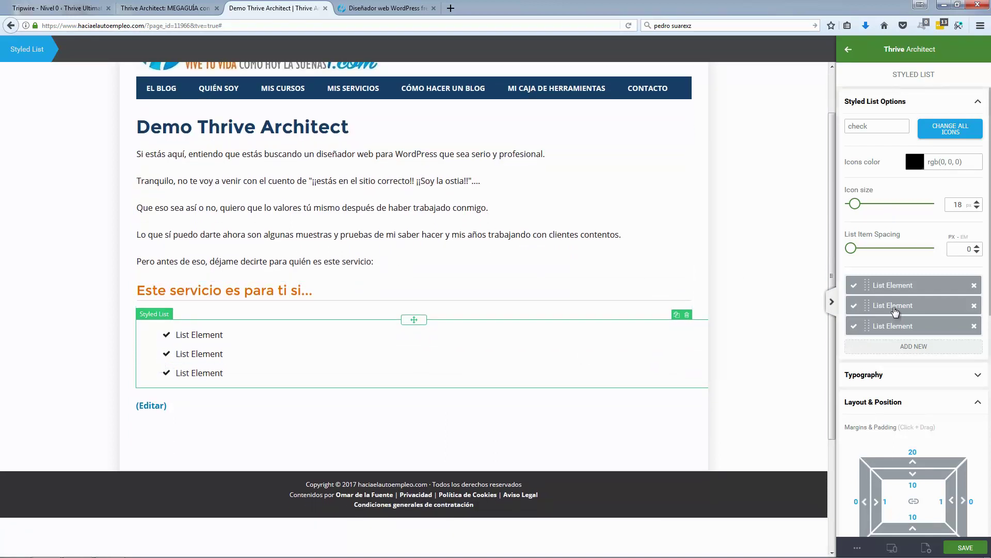
# Step: Try heart, then filter icons on all list bullets, comparing with the reference page
pyautogui.click(945, 136)
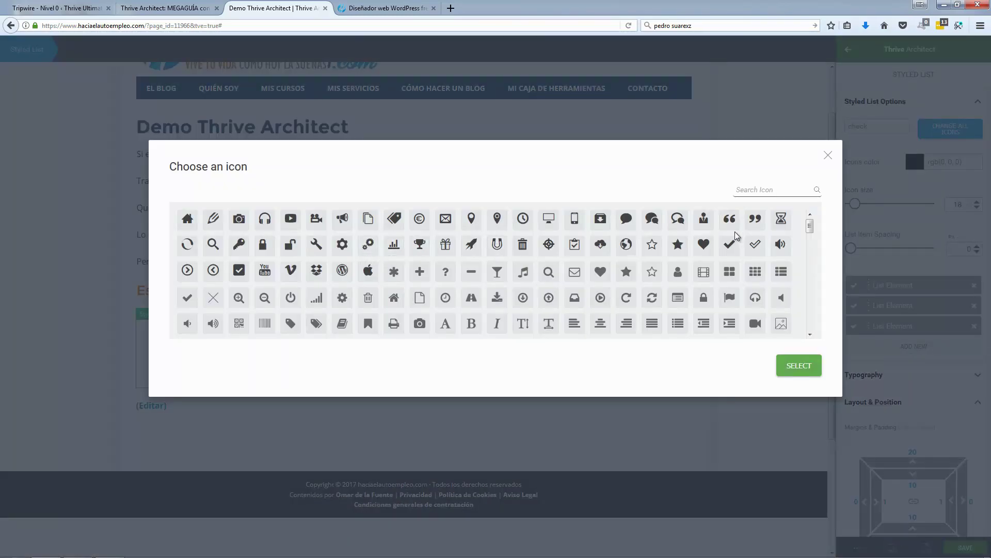
pyautogui.click(702, 250)
pyautogui.click(800, 376)
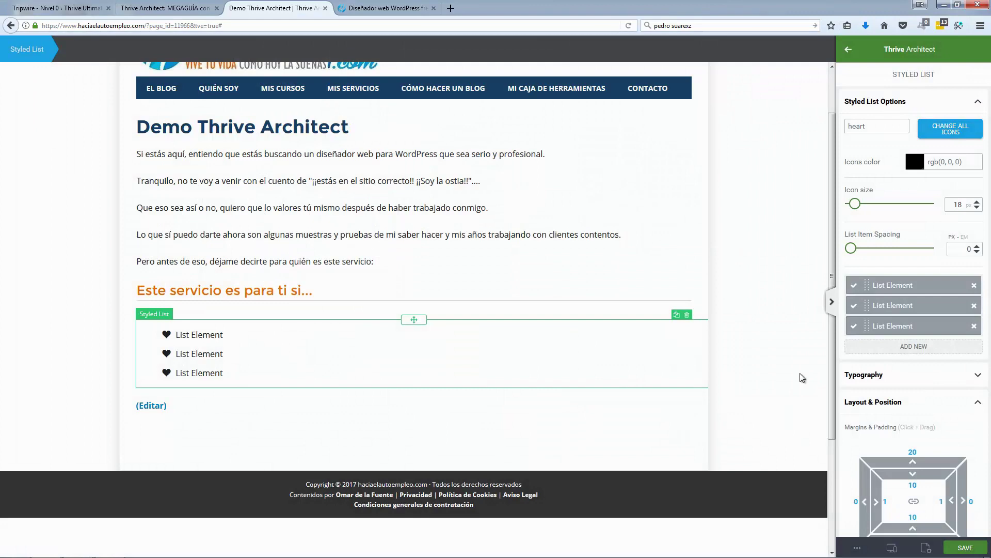
pyautogui.click(360, 11)
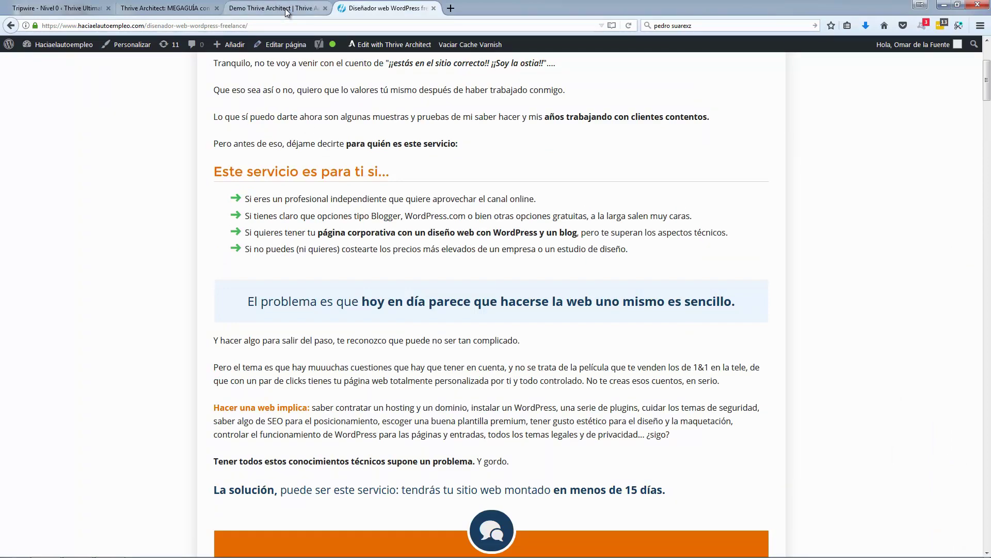
pyautogui.click(269, 8)
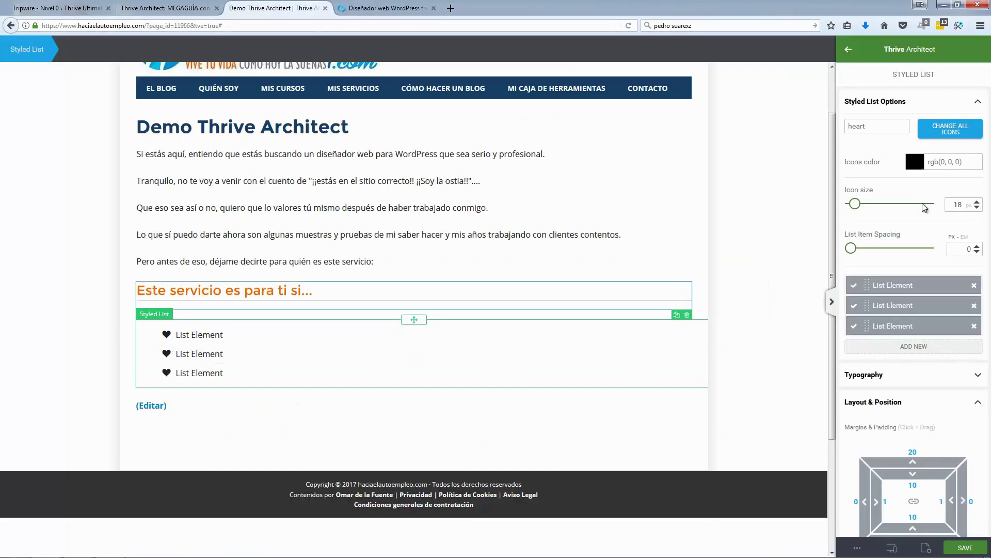
pyautogui.click(945, 132)
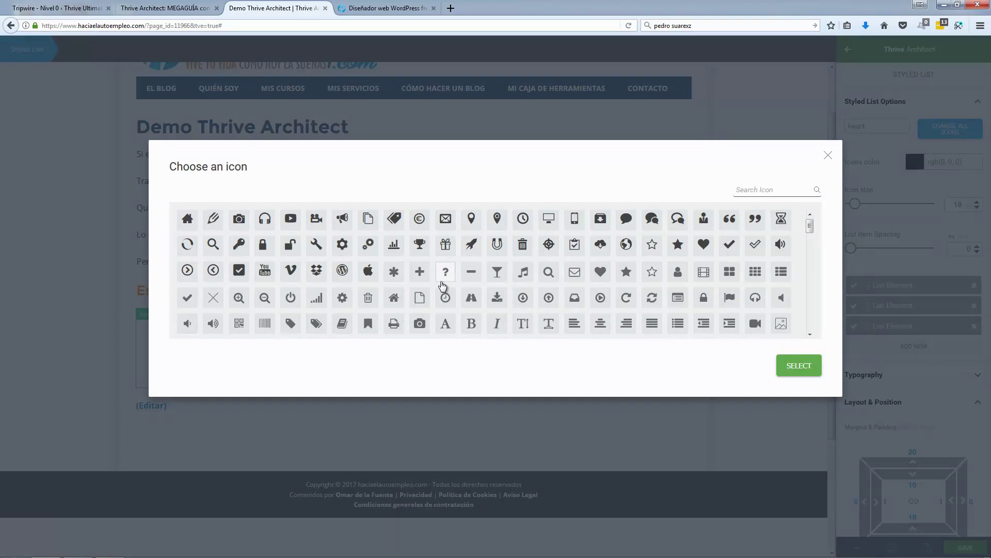
pyautogui.click(497, 279)
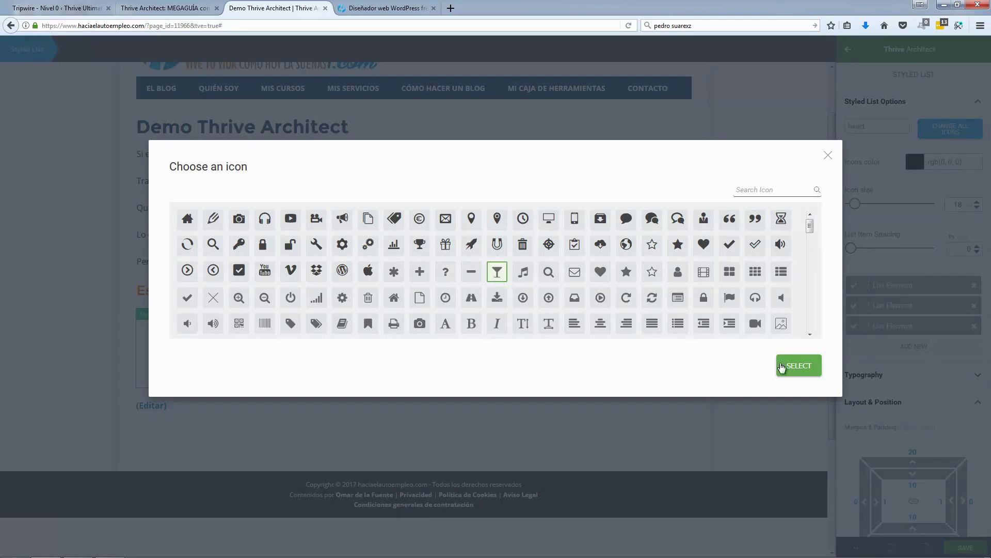
pyautogui.click(790, 367)
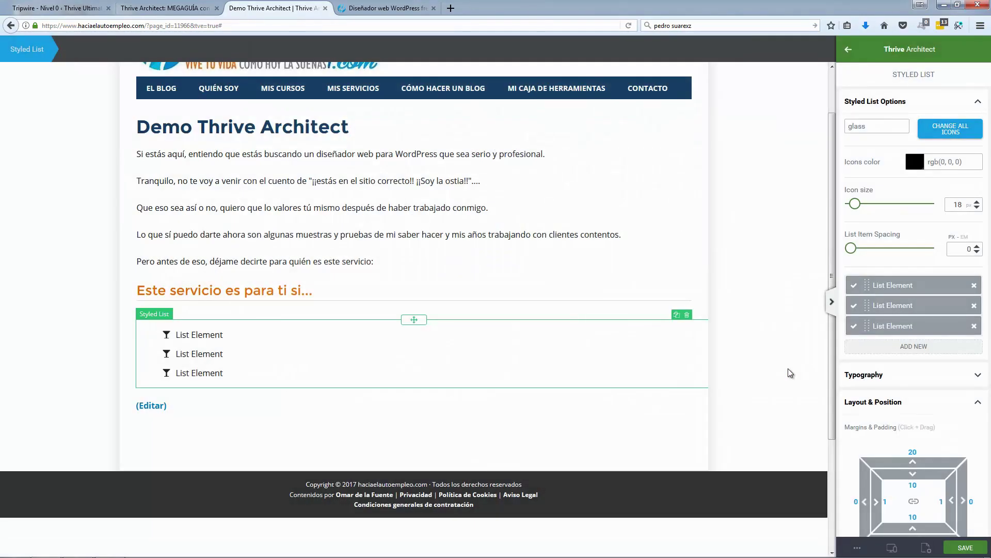
# Step: Switch all list bullets to the arrow-circle-right icon
pyautogui.click(953, 131)
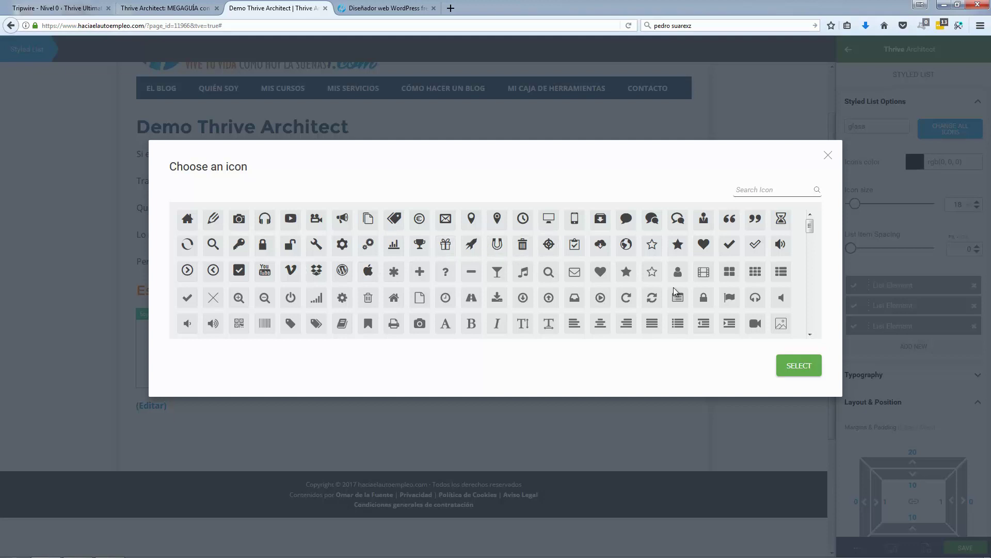
pyautogui.moveTo(810, 226); pyautogui.dragTo(816, 256)
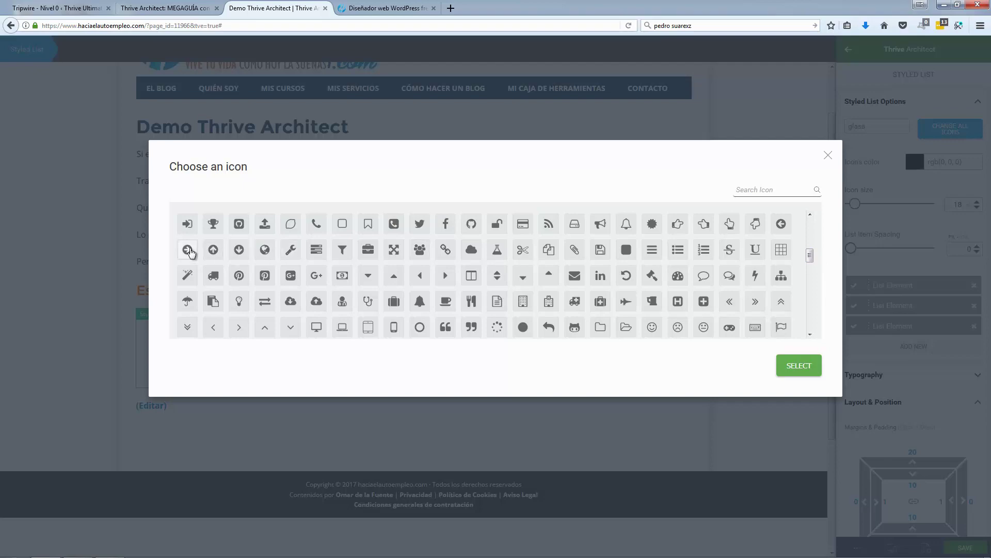
pyautogui.click(189, 251)
pyautogui.click(786, 371)
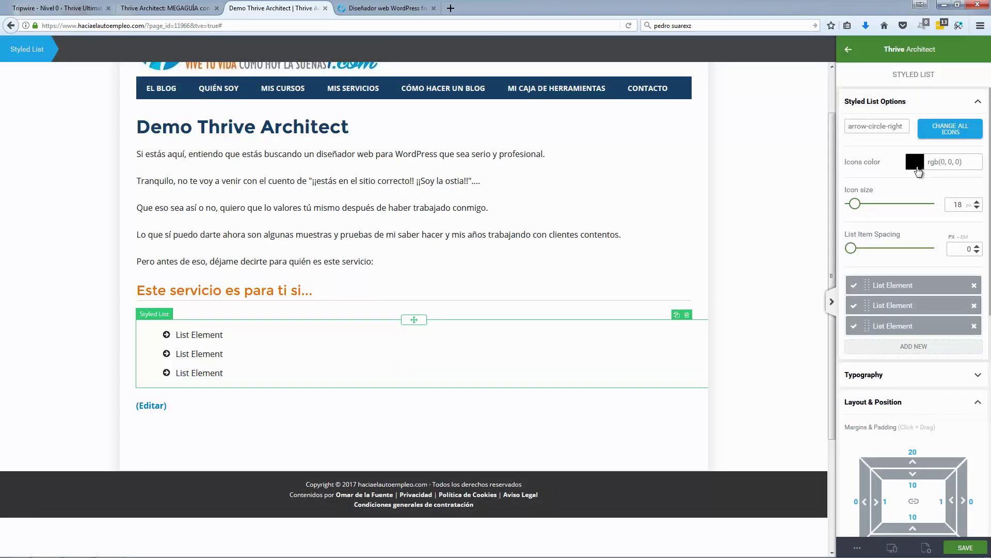
# Step: Colour the list icons bright green to match the reference bullets
pyautogui.click(915, 162)
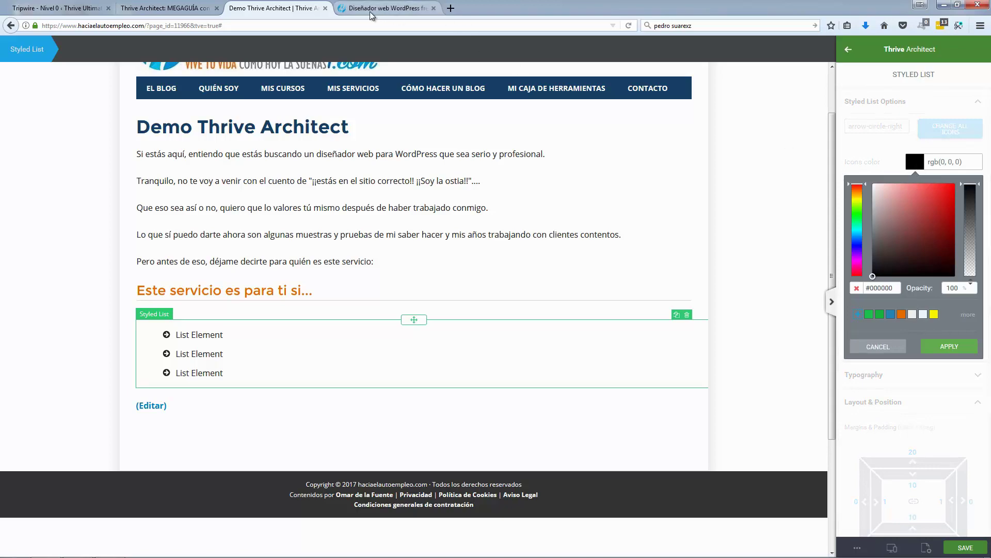
pyautogui.click(384, 8)
pyautogui.click(284, 10)
pyautogui.click(857, 212)
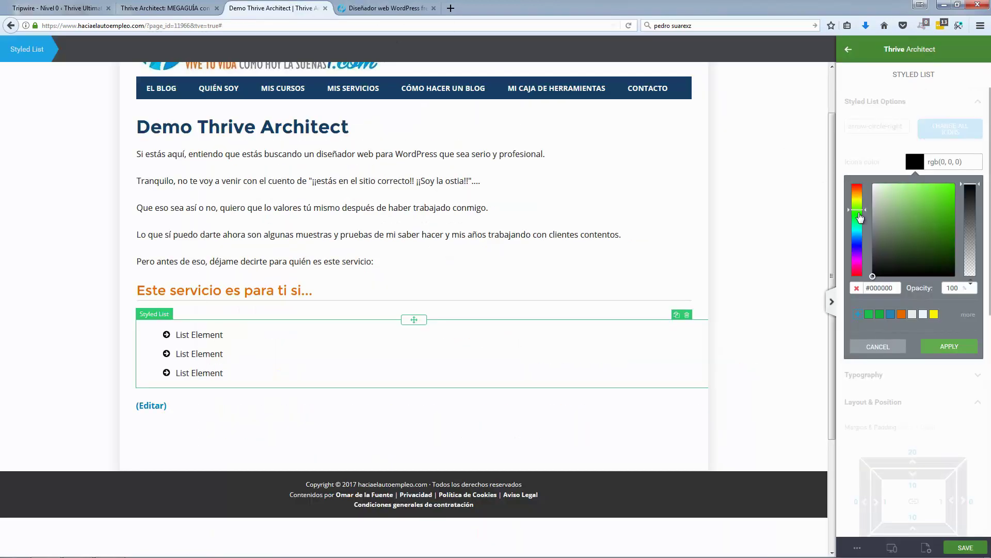
pyautogui.click(950, 205)
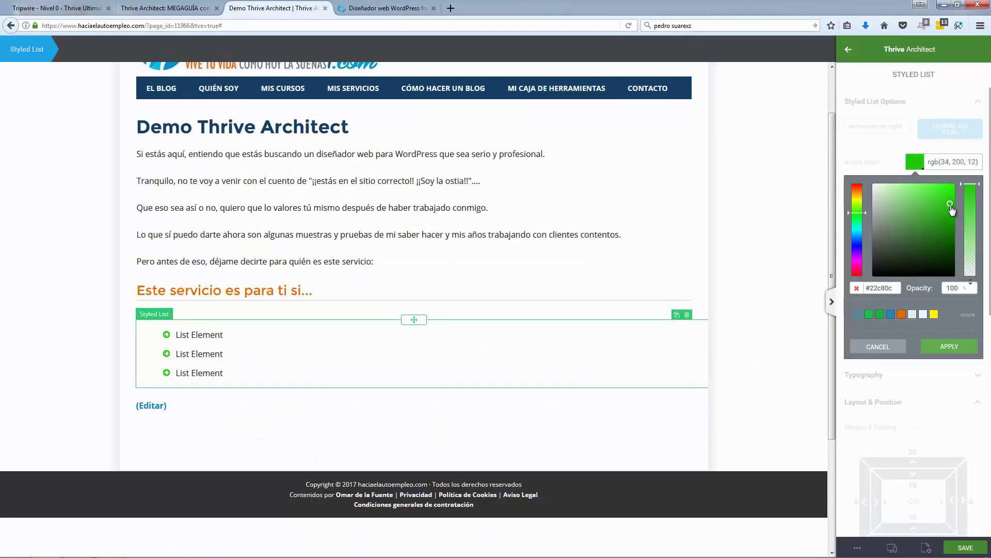
pyautogui.click(951, 207)
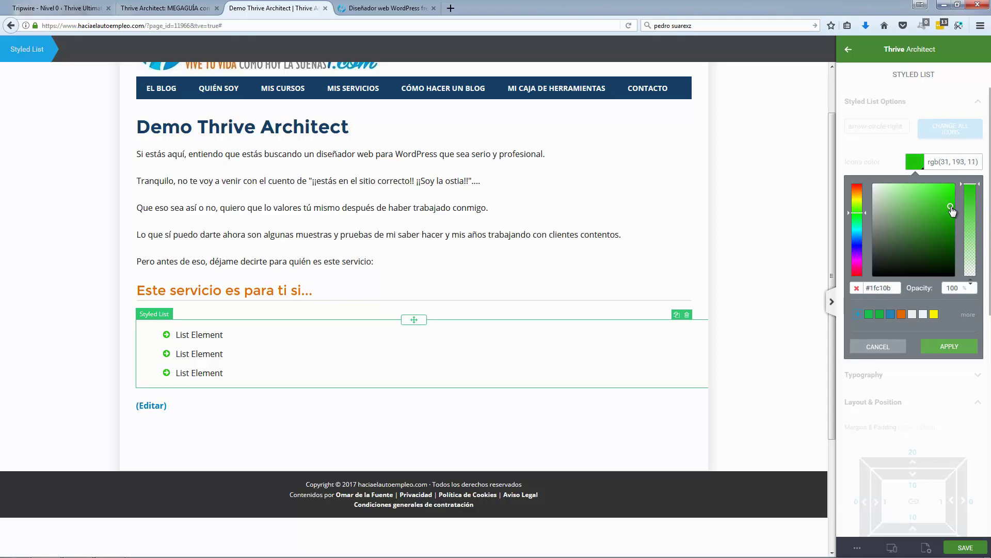
pyautogui.click(951, 351)
pyautogui.click(385, 9)
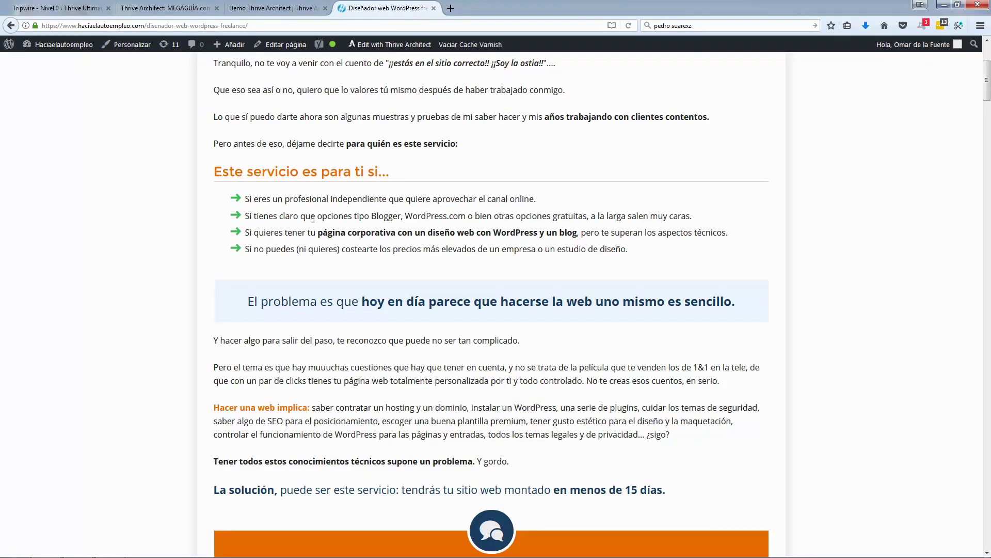
# Step: Copy the first reference bullet and paste it into the first list item, undoing a nested paste
pyautogui.tripleClick(312, 206)
pyautogui.hotkey('ctrl', 'c')
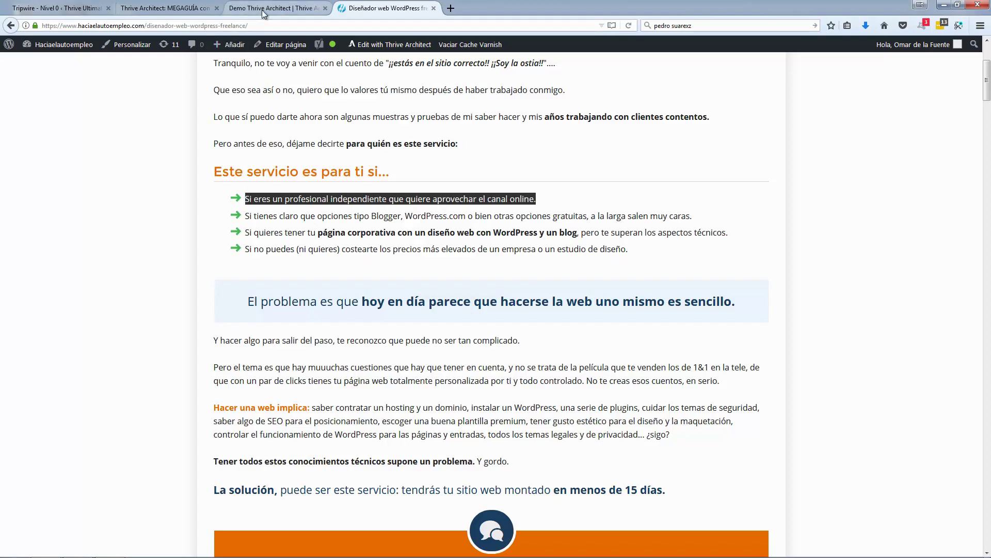
pyautogui.click(269, 8)
pyautogui.doubleClick(208, 335)
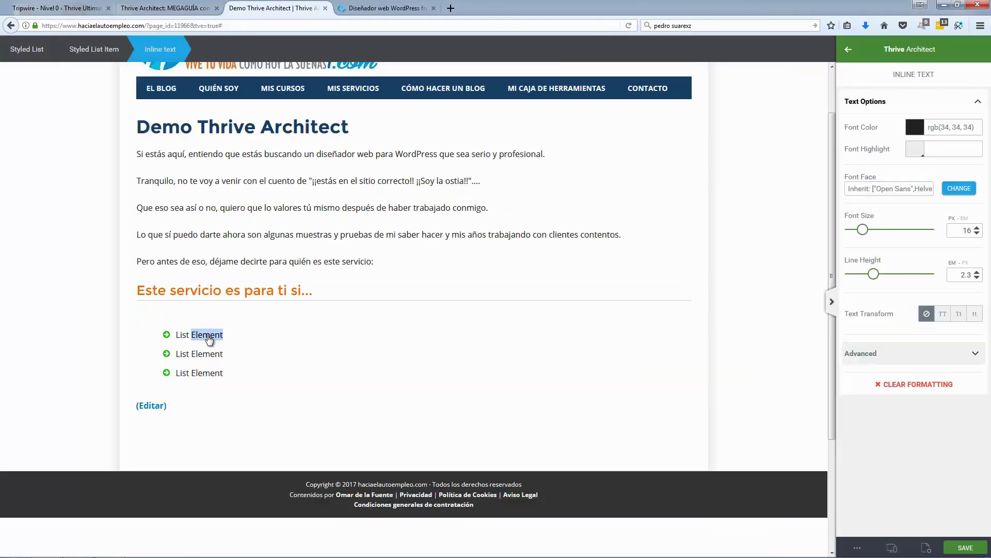
pyautogui.hotkey('ctrl', 'v')
pyautogui.click(205, 359)
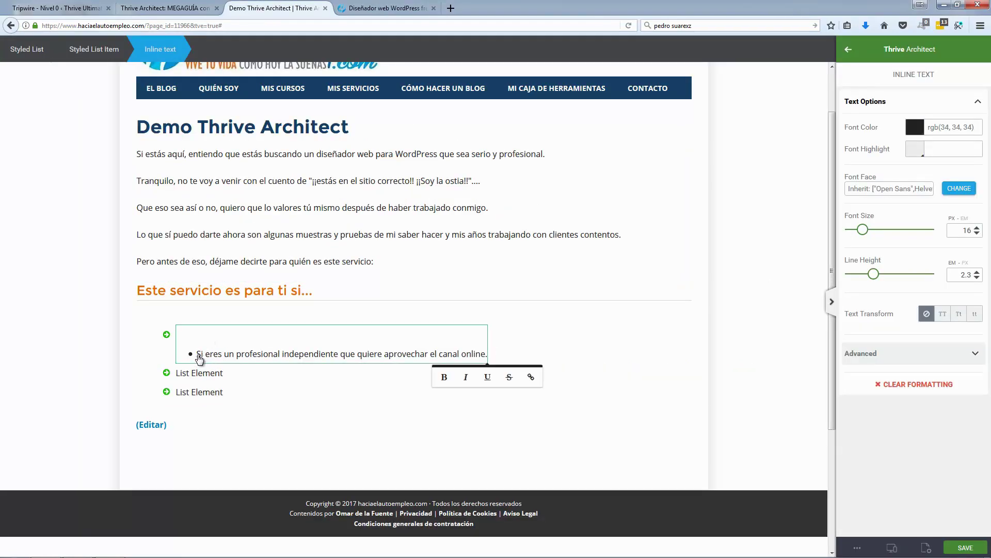
pyautogui.click(200, 358)
pyautogui.hotkey('ctrl', 'z')
pyautogui.click(199, 352)
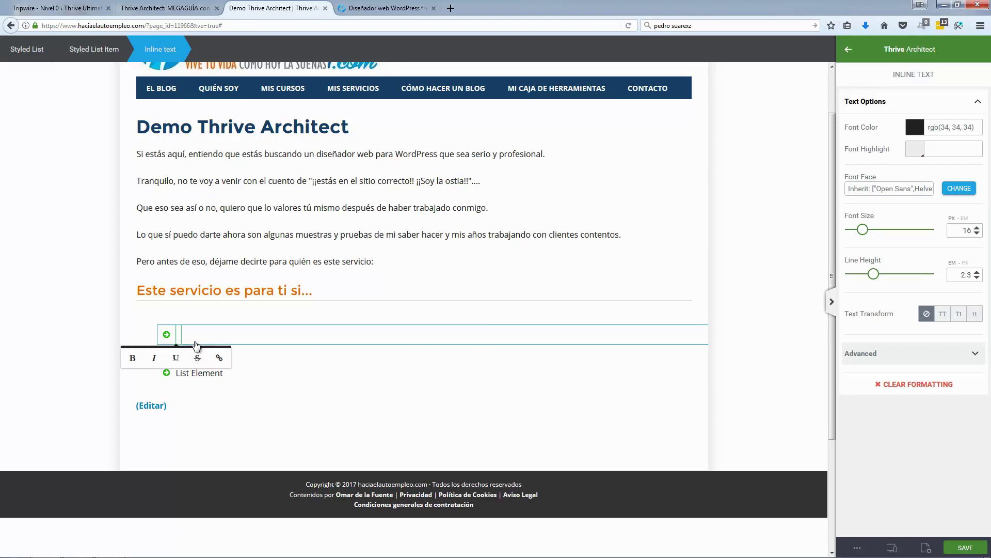
pyautogui.hotkey('ctrl', 'v')
# Step: Trim the bullet's leading characters and retry the paste, then undo it
pyautogui.click(220, 343)
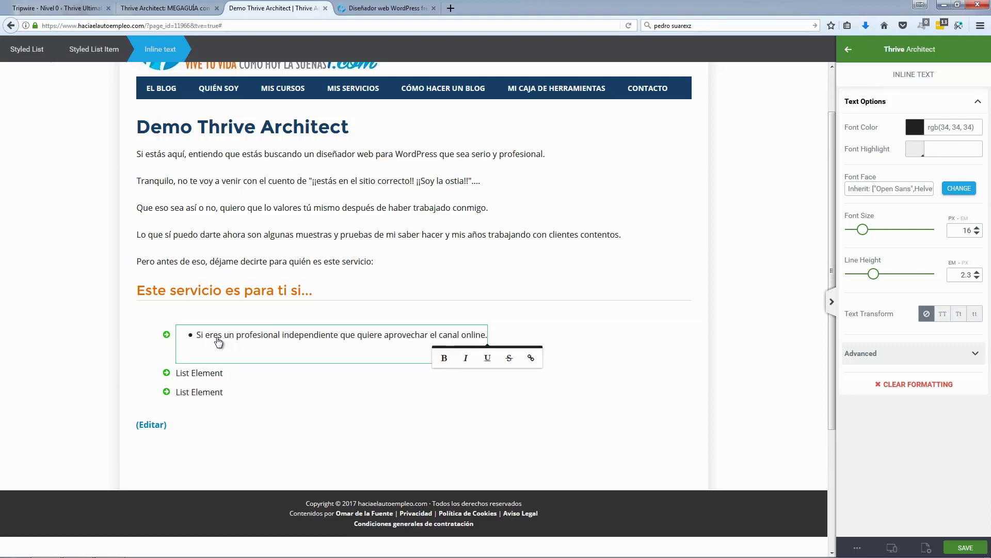
pyautogui.click(209, 339)
pyautogui.click(214, 343)
pyautogui.press('BackSpace')
pyautogui.press('BackSpace')
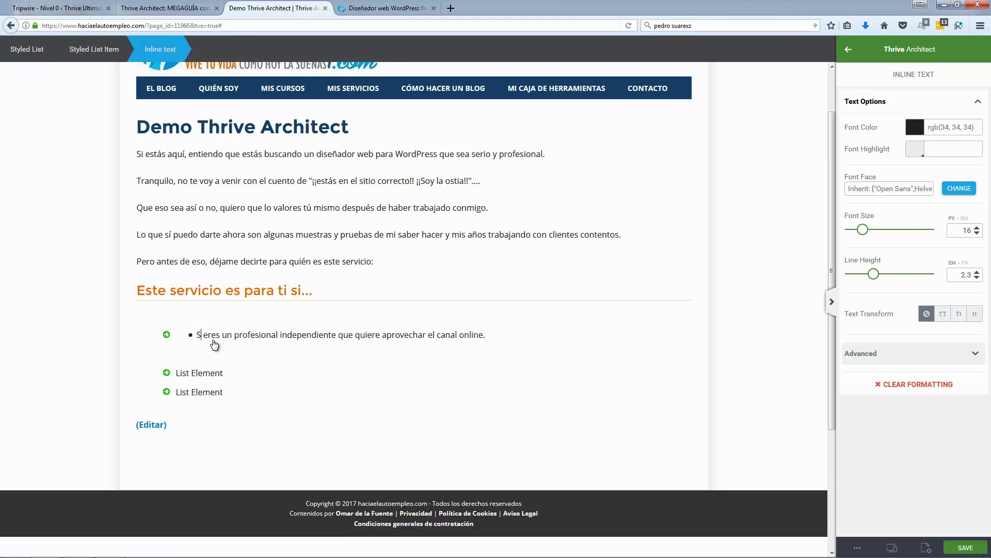
pyautogui.click(215, 344)
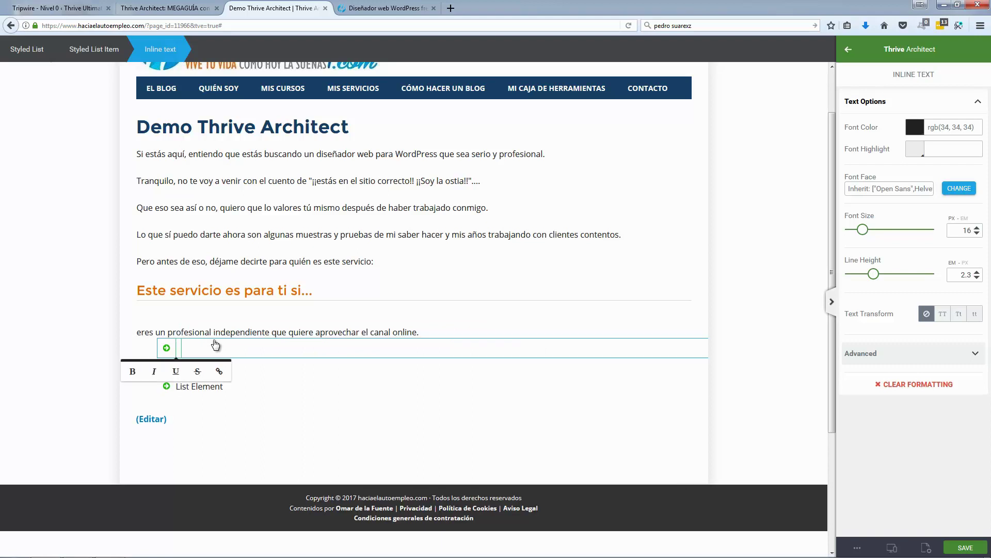
pyautogui.hotkey('ctrl', 'v')
pyautogui.hotkey('ctrl', 'z')
pyautogui.hotkey('ctrl', 'z')
pyautogui.hotkey('ctrl', 'z')
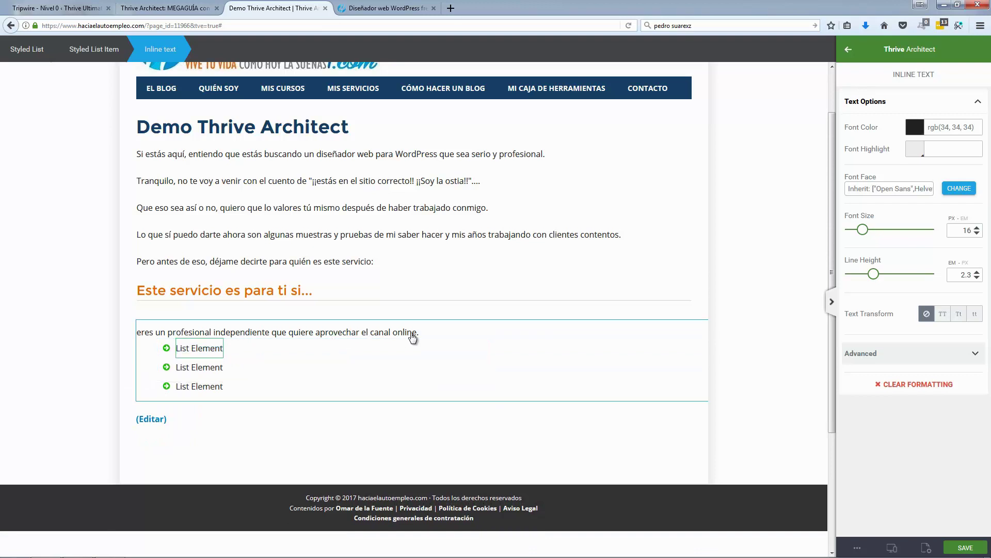
# Step: Select the whole styled list with its stray sentence and delete it
pyautogui.click(432, 335)
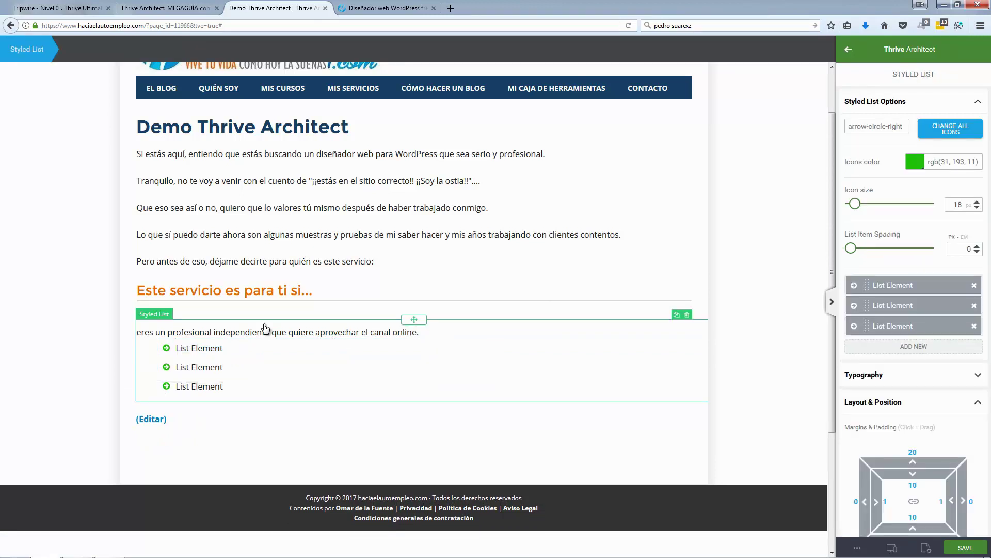
pyautogui.moveTo(421, 333); pyautogui.dragTo(135, 327)
pyautogui.click(211, 332)
pyautogui.tripleClick(215, 335)
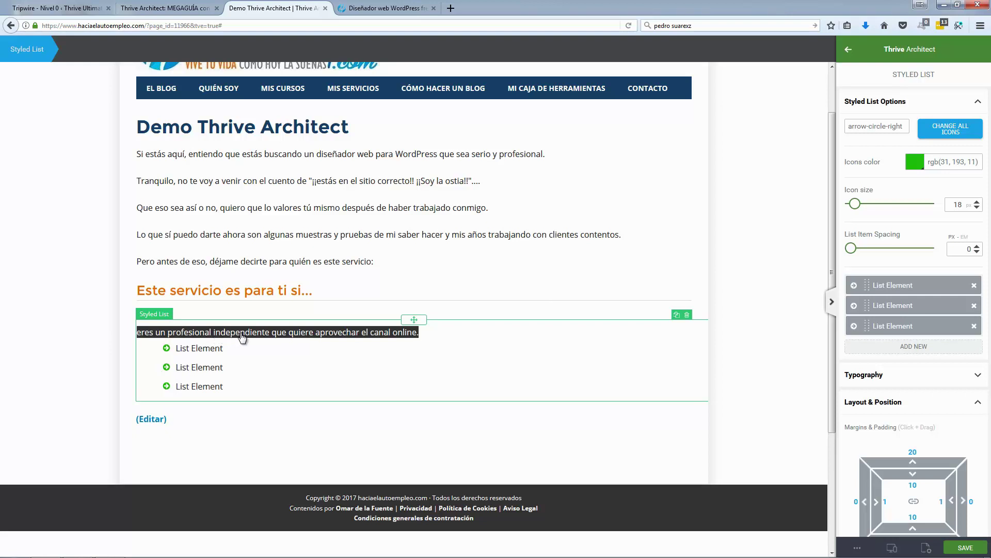
pyautogui.click(456, 349)
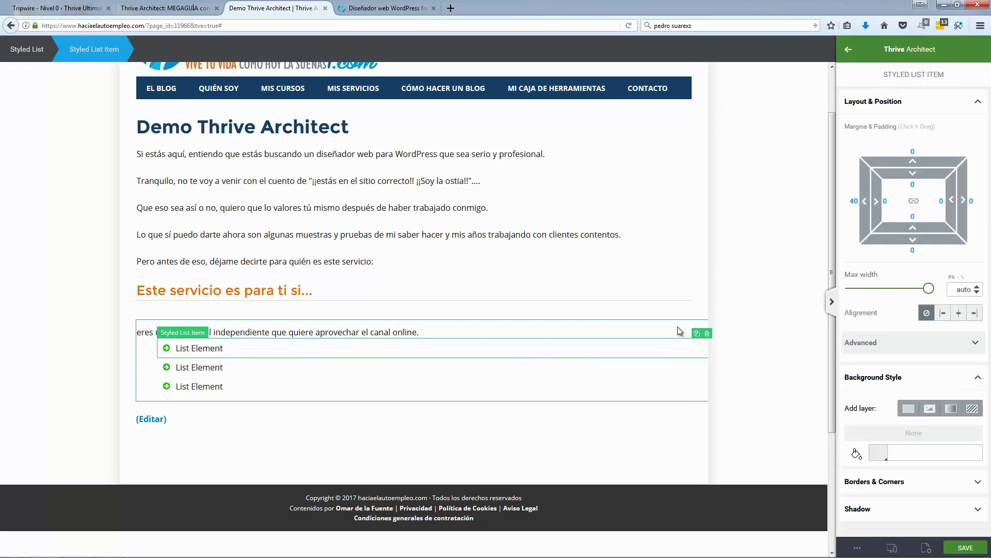
pyautogui.click(406, 333)
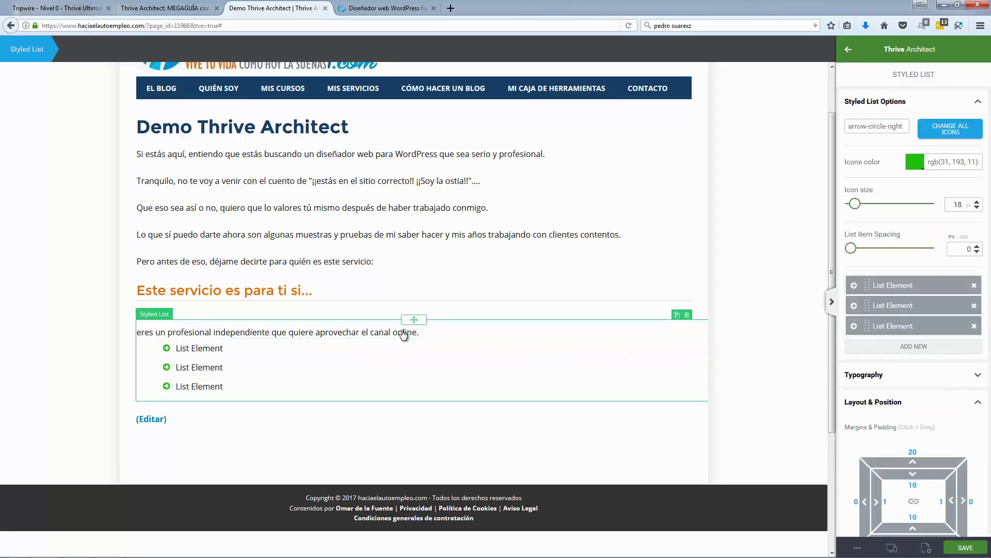
pyautogui.click(687, 315)
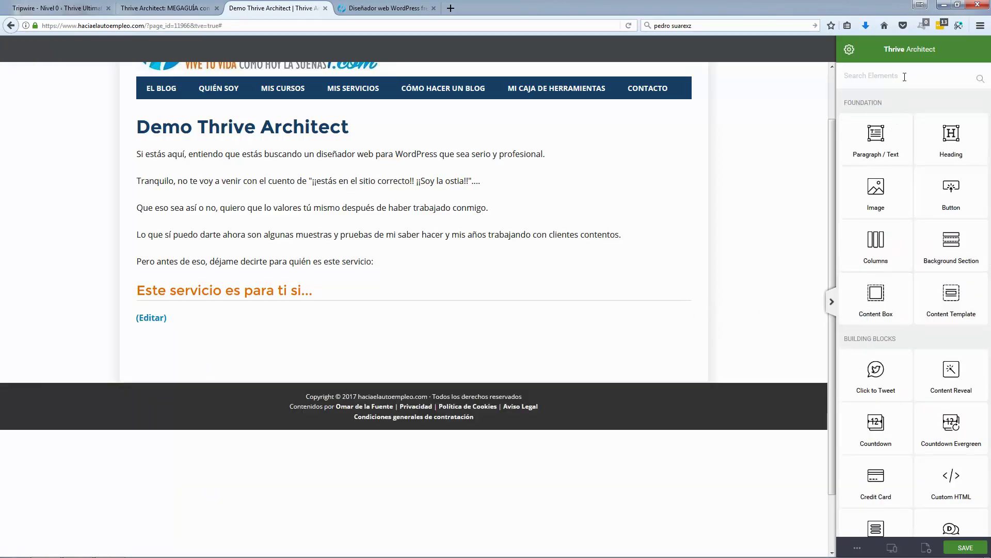
# Step: Drag a new Styled List under the heading and set all icons to arrow-circle-right
pyautogui.write('styl')
pyautogui.moveTo(881, 171); pyautogui.dragTo(438, 279)
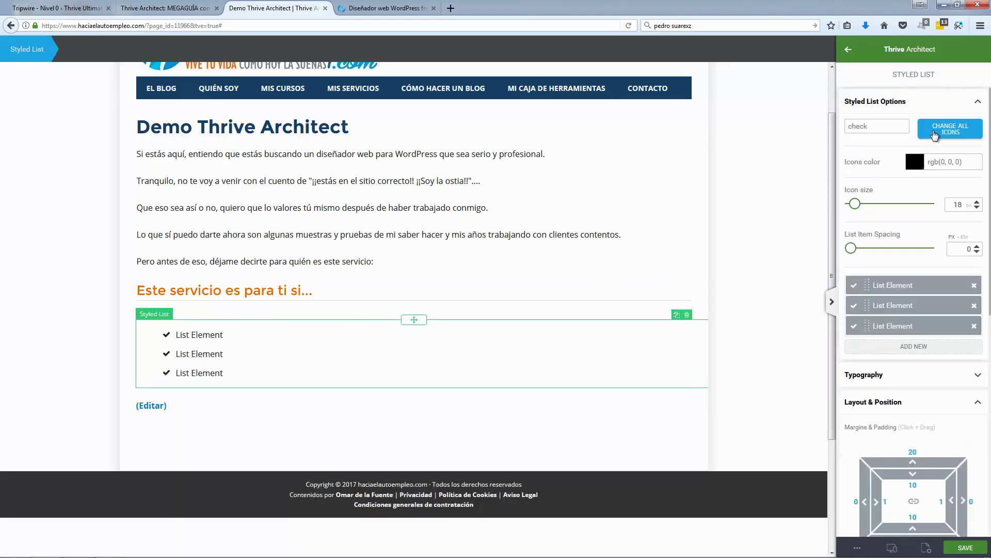
pyautogui.click(950, 129)
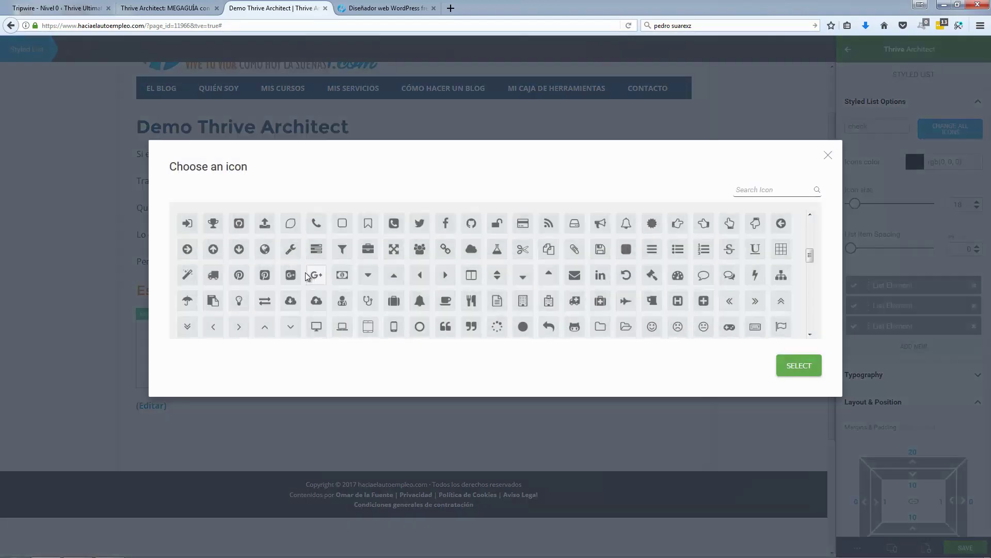
pyautogui.scroll(-5, 310, 279)
pyautogui.scroll(-5, 374, 280)
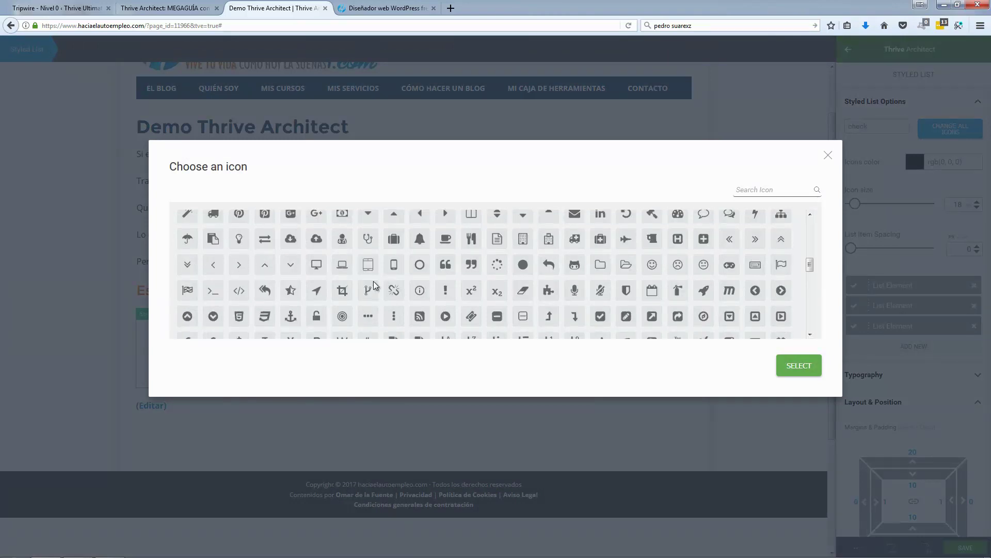
pyautogui.scroll(-10, 282, 294)
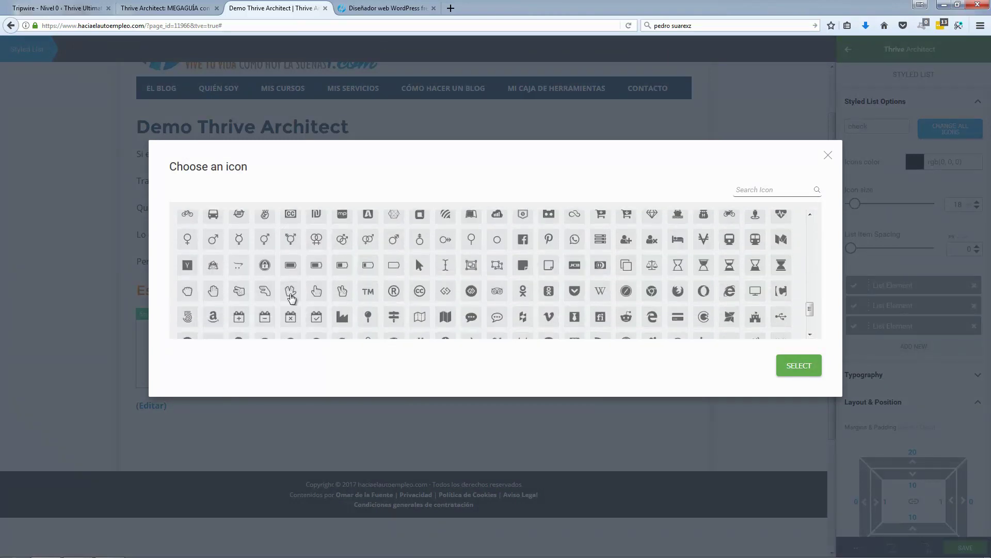
pyautogui.scroll(10, 475, 297)
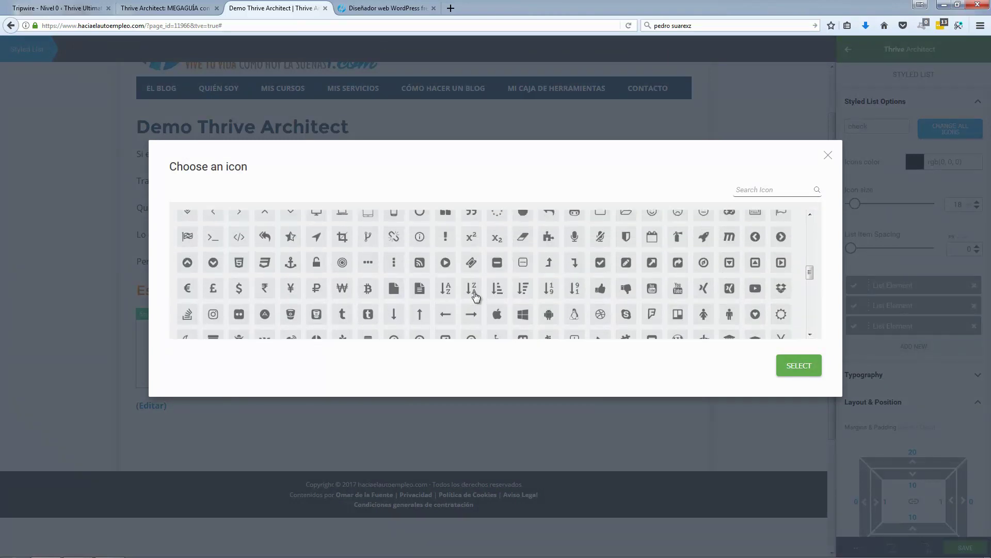
pyautogui.scroll(3, 475, 297)
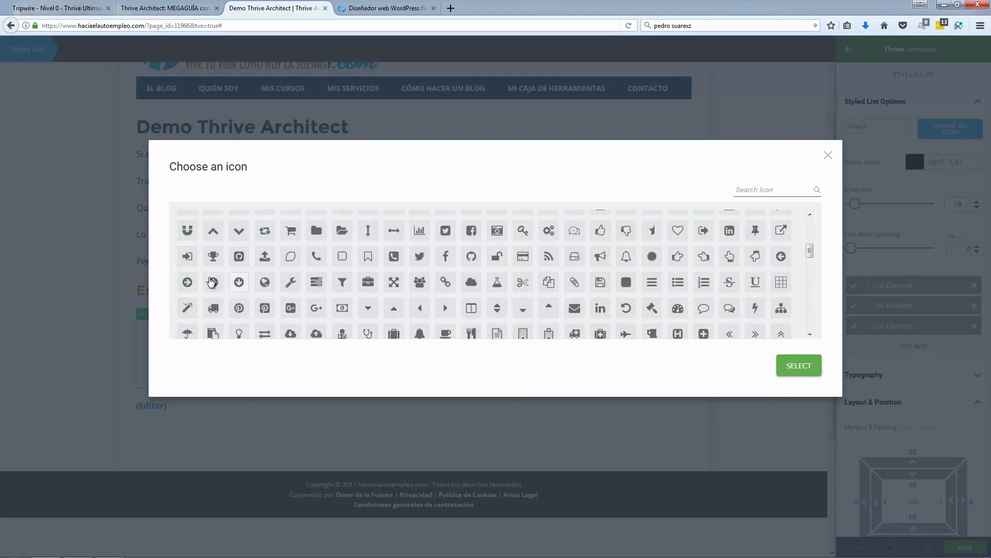
pyautogui.click(187, 282)
pyautogui.click(795, 365)
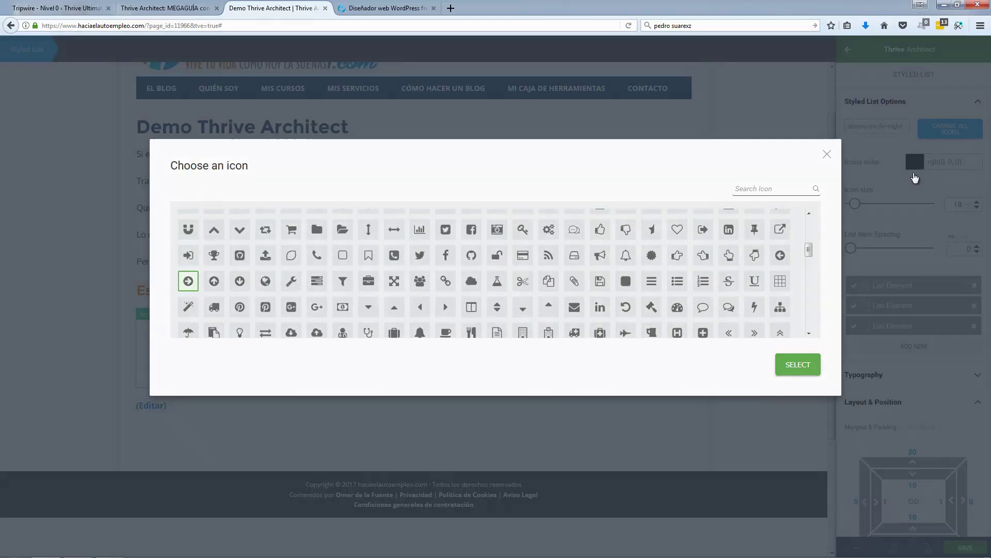
# Step: Colour the list icons green (#49ab0c)
pyautogui.click(916, 162)
pyautogui.click(858, 208)
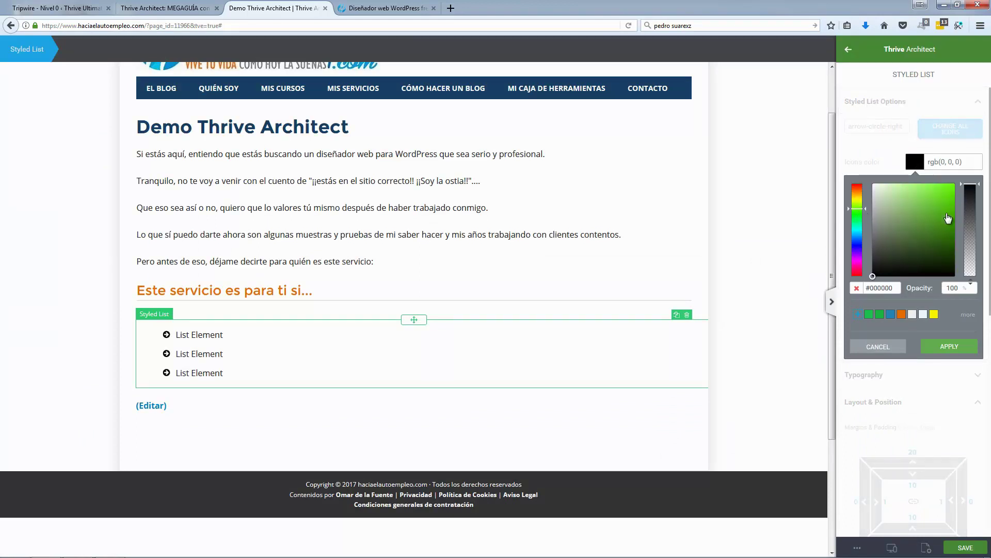
pyautogui.click(950, 215)
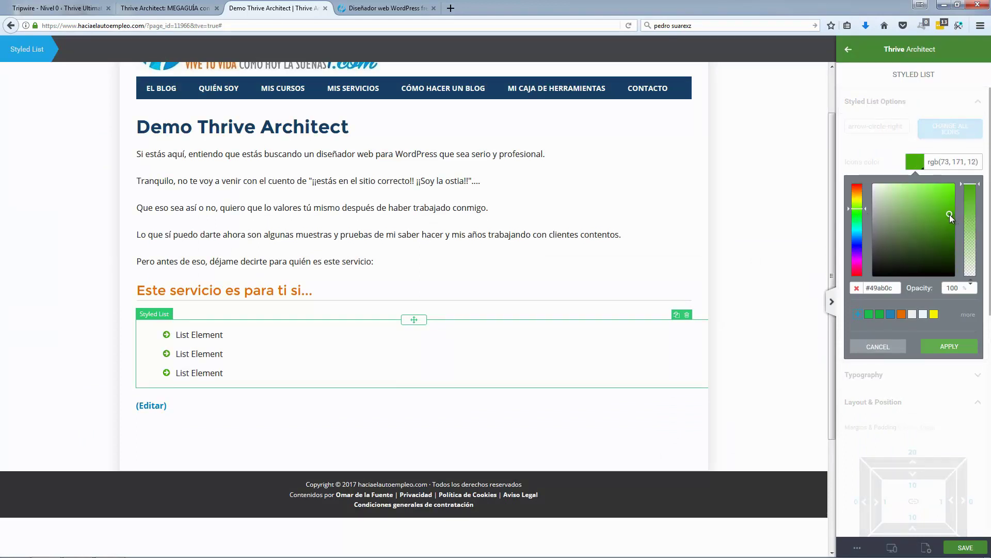
pyautogui.click(951, 346)
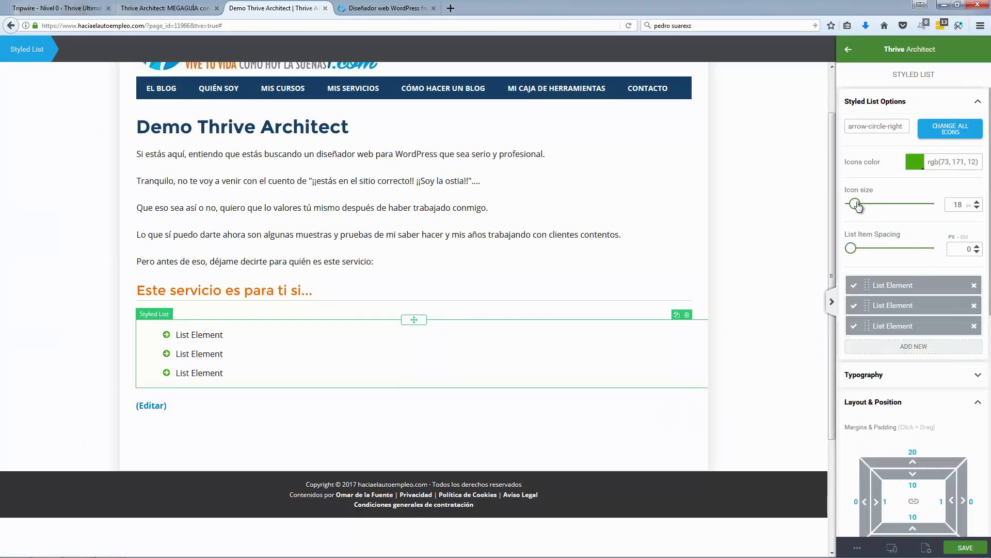
# Step: Set the icon size to 20 and the item spacing to 2
pyautogui.moveTo(858, 206); pyautogui.dragTo(857, 207)
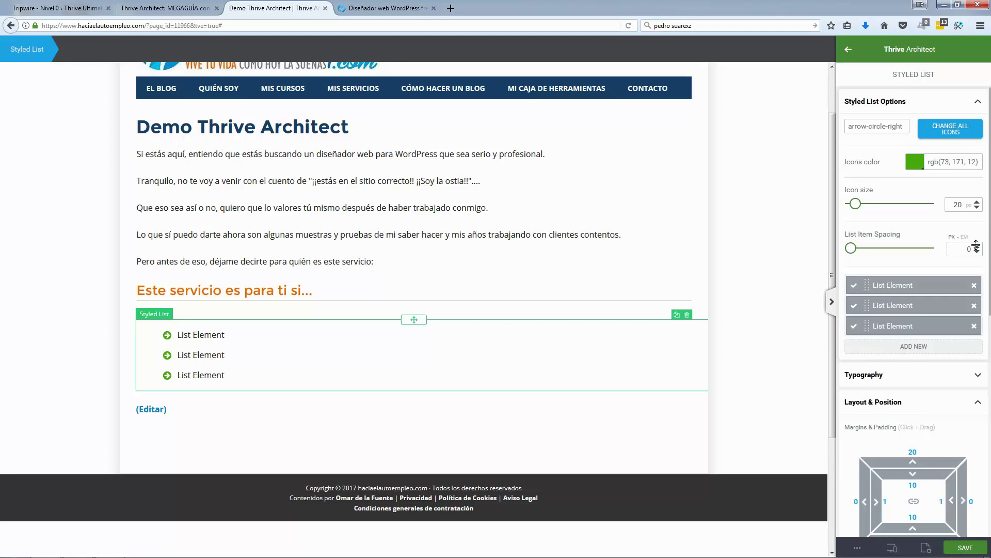
pyautogui.click(976, 246)
pyautogui.click(975, 245)
pyautogui.click(975, 246)
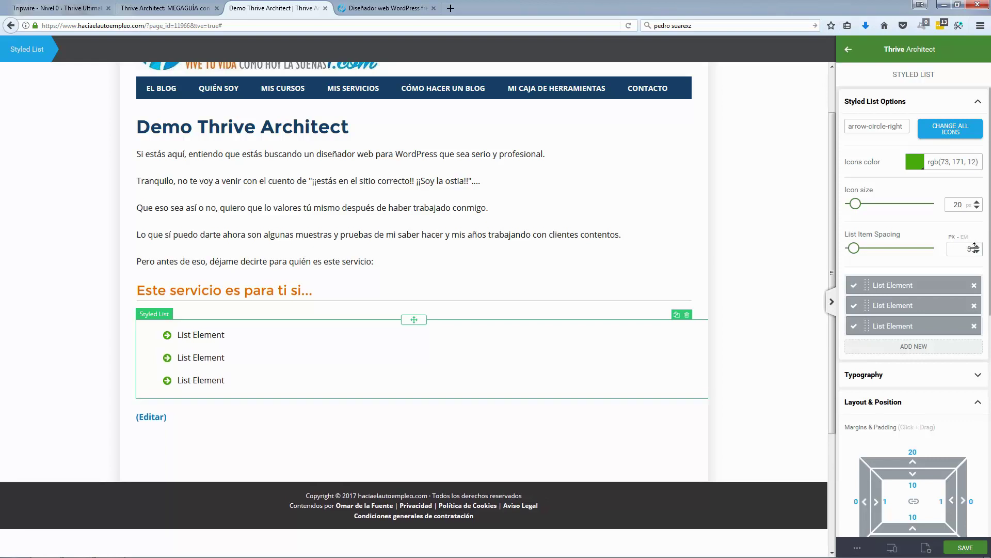
pyautogui.click(975, 246)
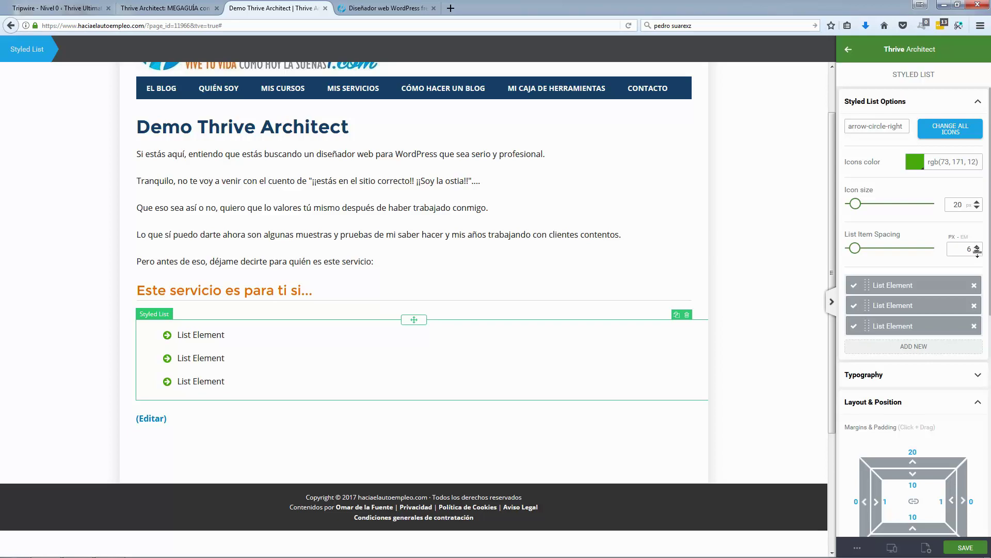
pyautogui.click(977, 253)
pyautogui.click(977, 252)
pyautogui.click(977, 253)
pyautogui.click(977, 252)
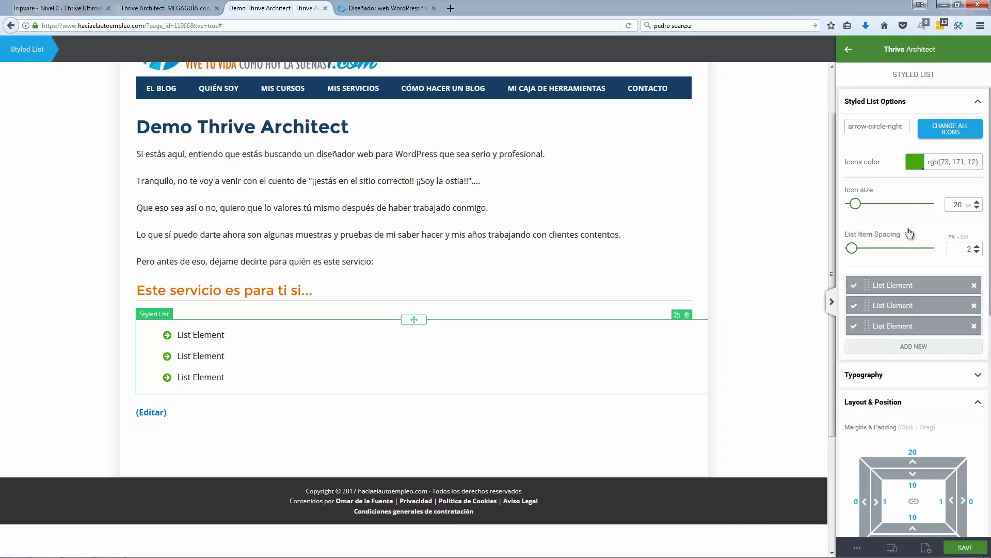
pyautogui.click(369, 6)
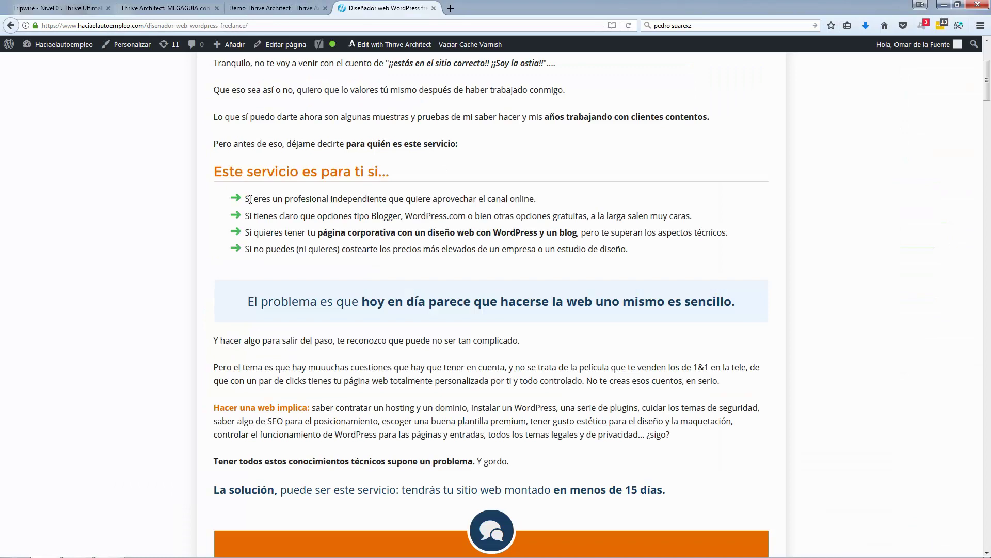
# Step: Fill the first bullet with the reference sentence 'Si eres un profesional…', restoring its leading S
pyautogui.moveTo(250, 200); pyautogui.dragTo(532, 201)
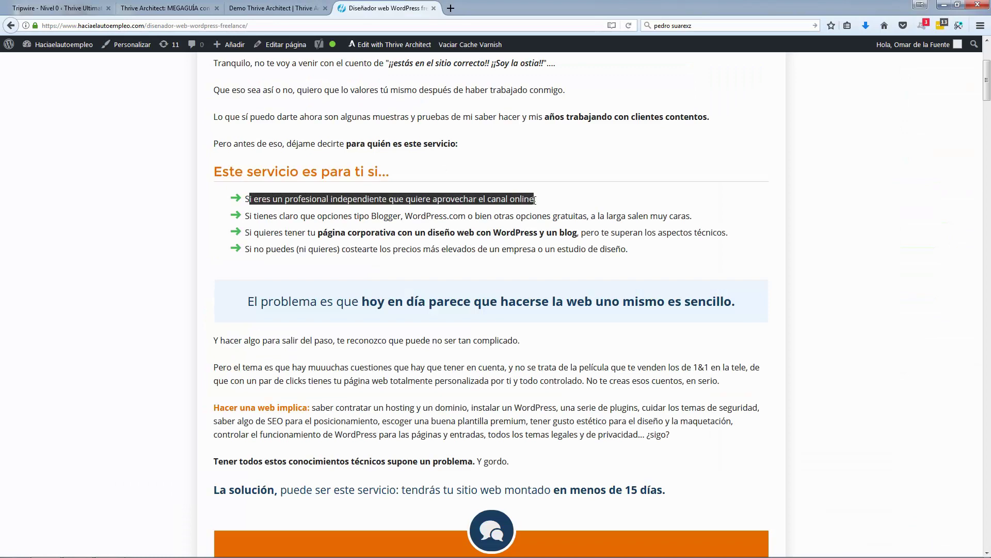
pyautogui.click(274, 8)
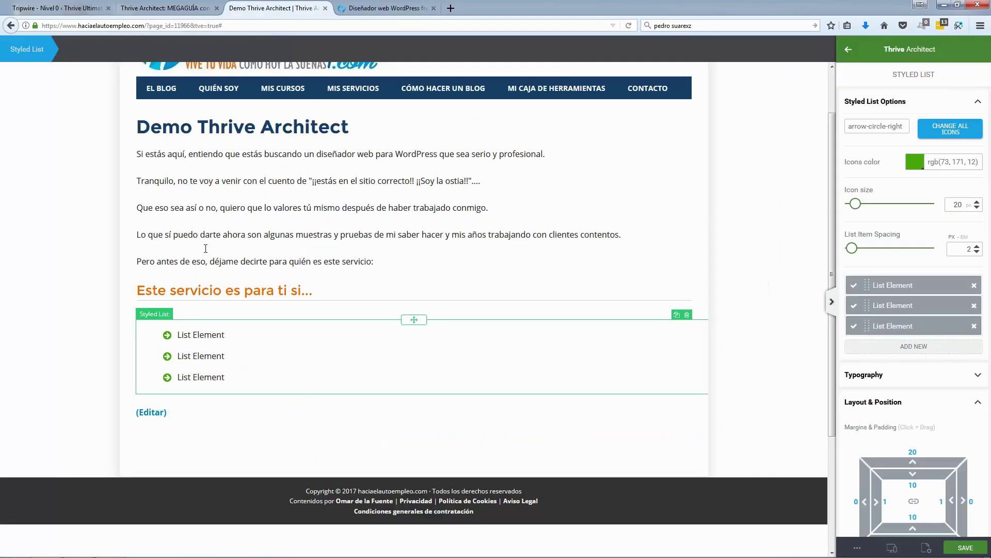
pyautogui.click(198, 335)
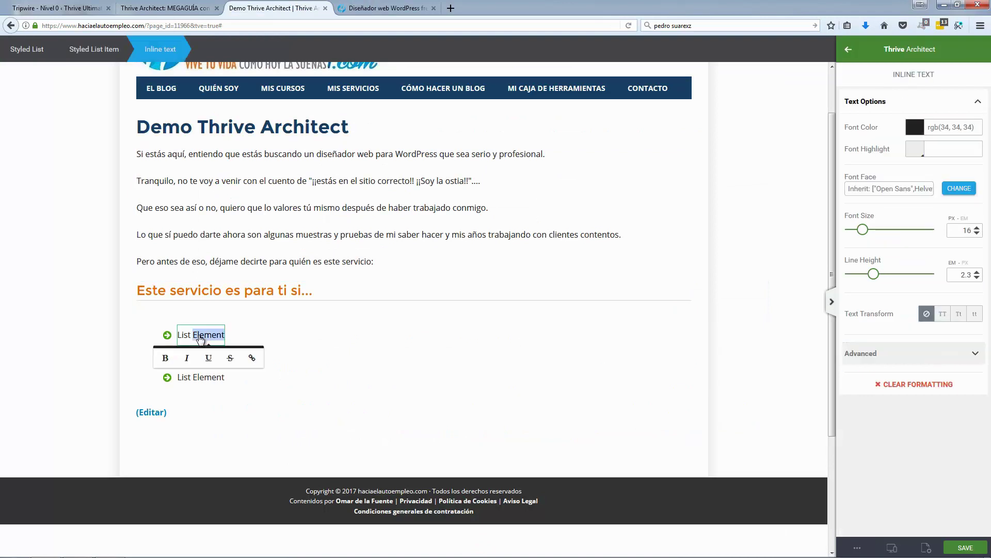
pyautogui.tripleClick(198, 336)
pyautogui.write('i eres un profesional independiente que quiere aprovechar el canal online')
pyautogui.click(204, 339)
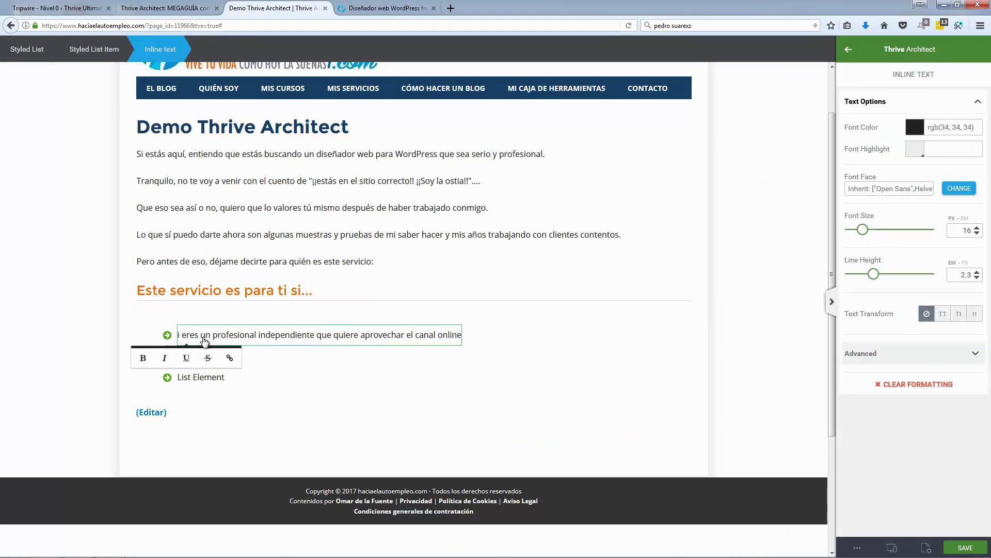
pyautogui.press('Home')
pyautogui.write('S')
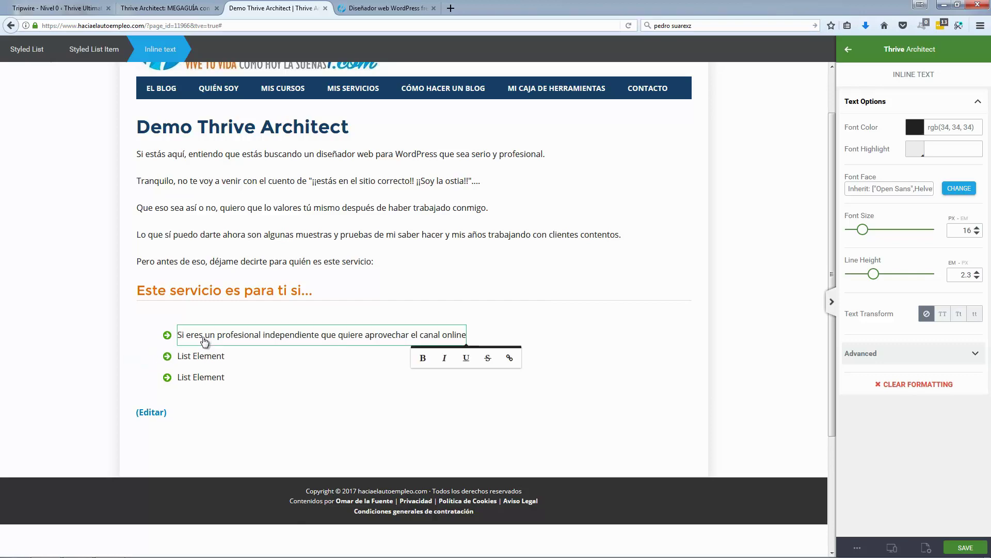
# Step: Fill the second bullet with 'Si tienes claro que opciones tipo Blogger… muy caras.'
pyautogui.hotkey('ctrl', 'Tab')
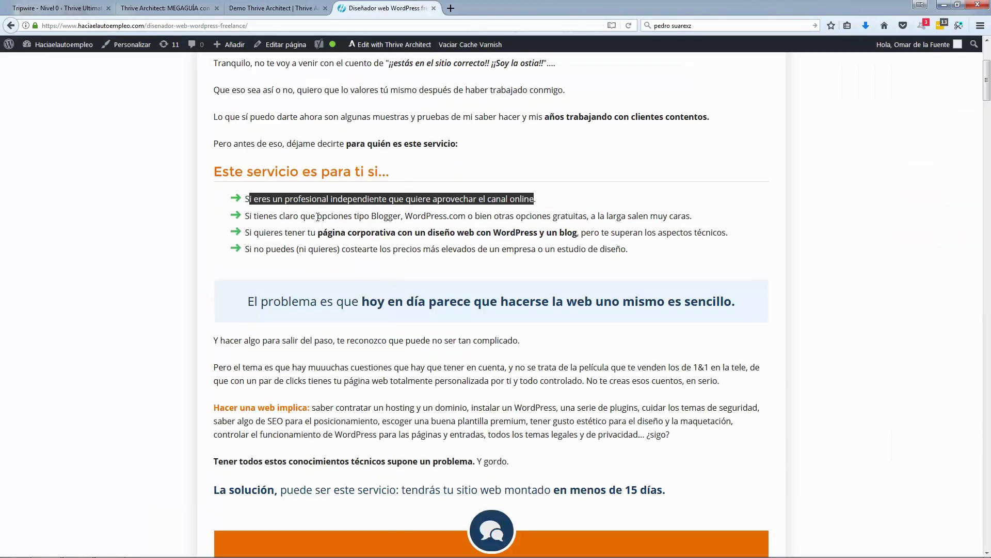
pyautogui.moveTo(250, 216); pyautogui.dragTo(691, 219)
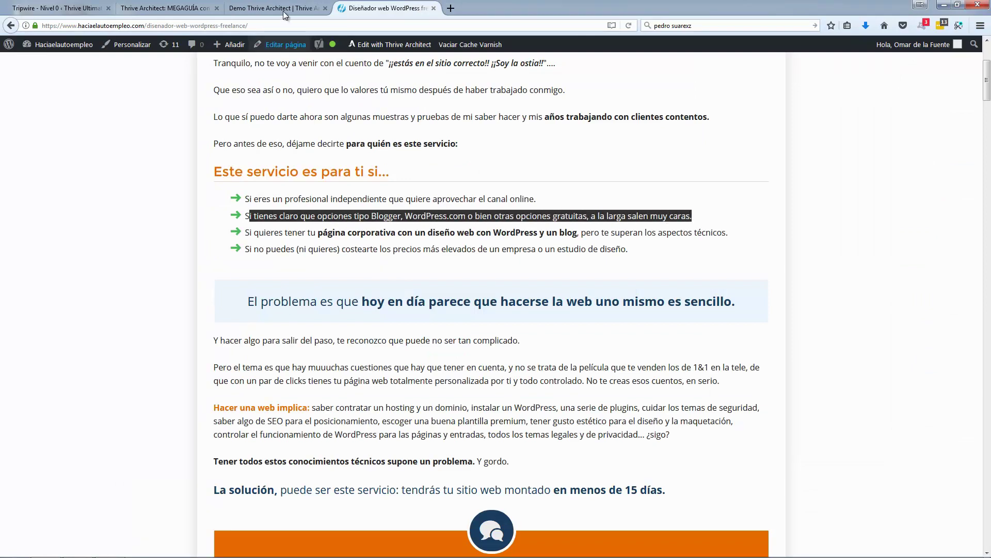
pyautogui.click(283, 11)
pyautogui.tripleClick(202, 356)
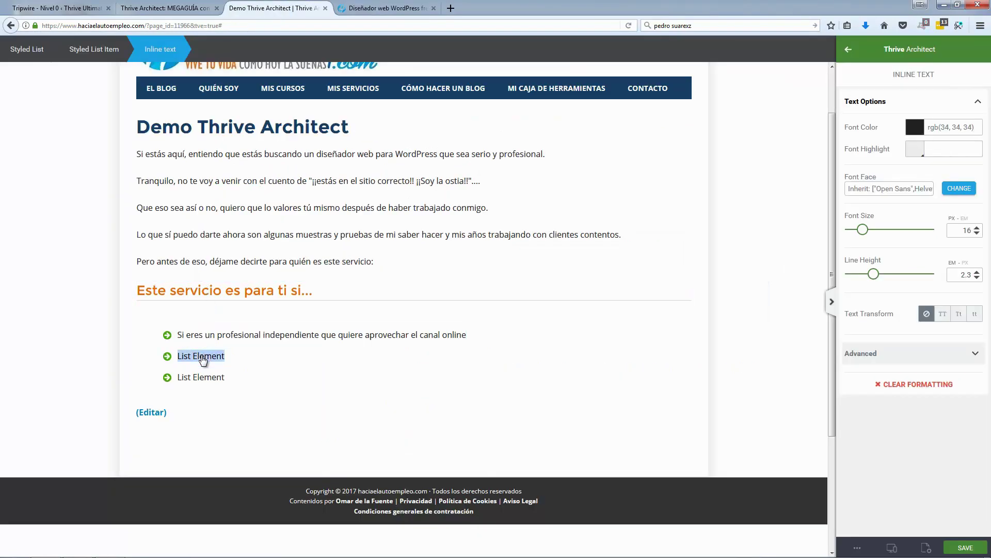
pyautogui.write('i tienes claro que opciones tipo Blogger, WordPress.com o bien otras opciones gratuitas, a la larga salen muy caras.')
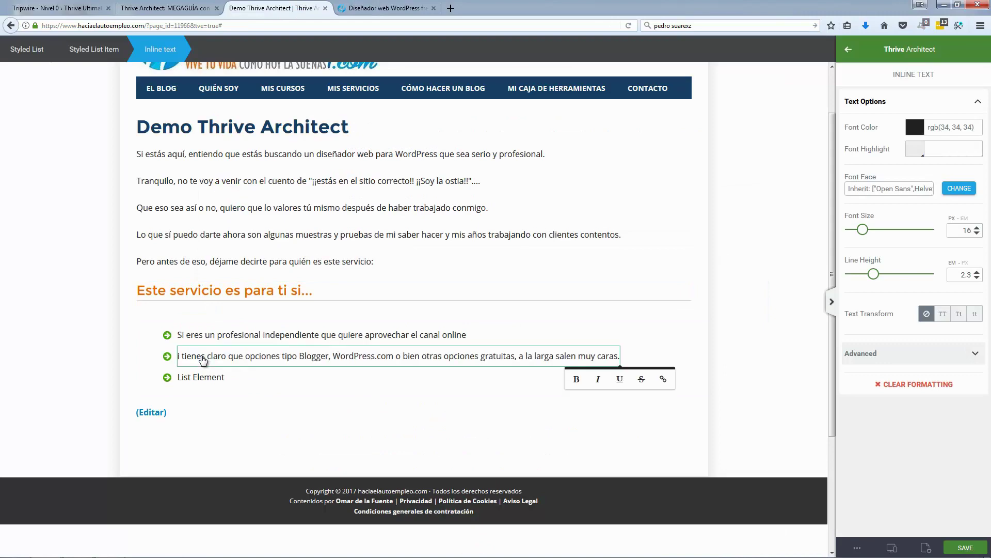
pyautogui.press('Home')
pyautogui.write('S')
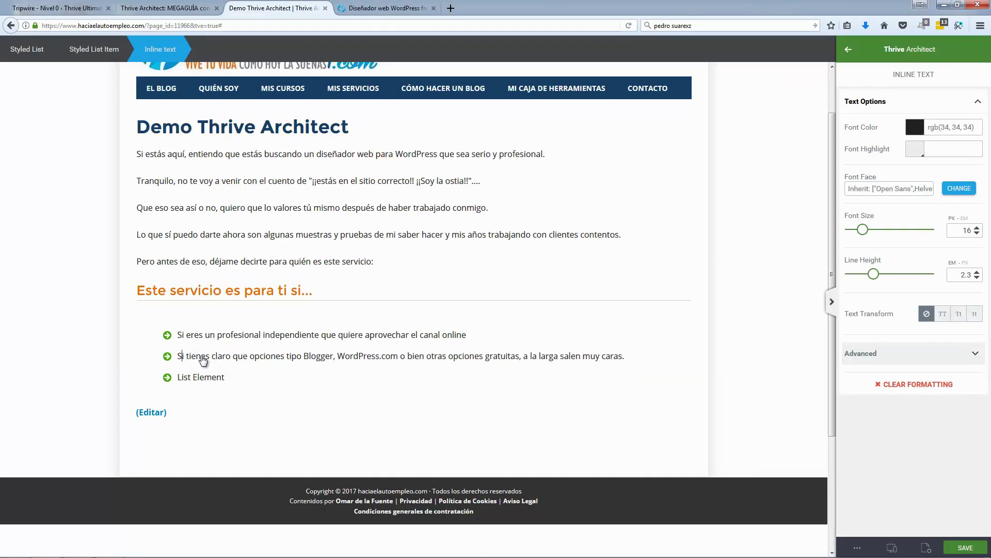
# Step: Copy the third reference bullet sentence and add a new bullet below the second
pyautogui.click(361, 8)
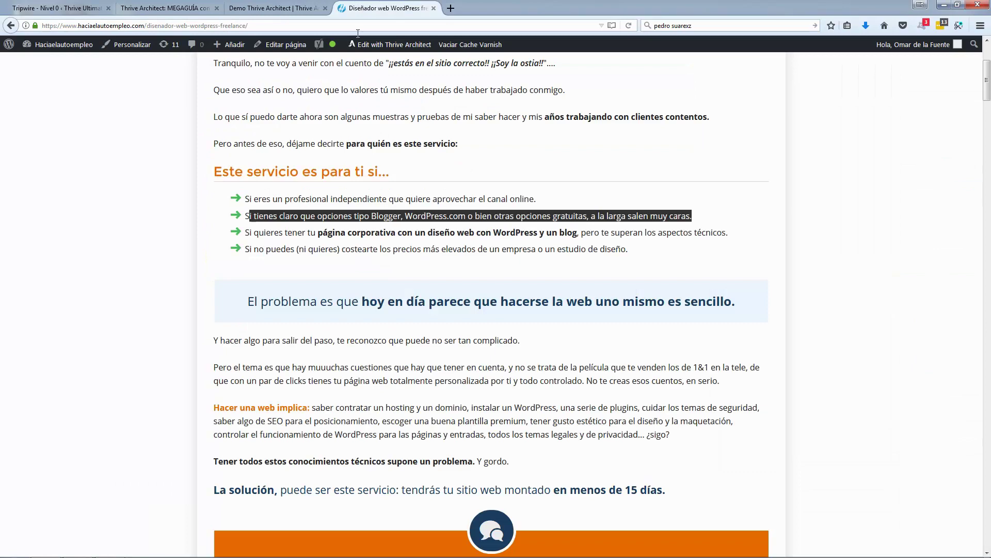
pyautogui.doubleClick(289, 233)
pyautogui.click(274, 235)
pyautogui.moveTo(248, 234); pyautogui.dragTo(731, 237)
pyautogui.hotkey('ctrl', 'c')
pyautogui.click(304, 8)
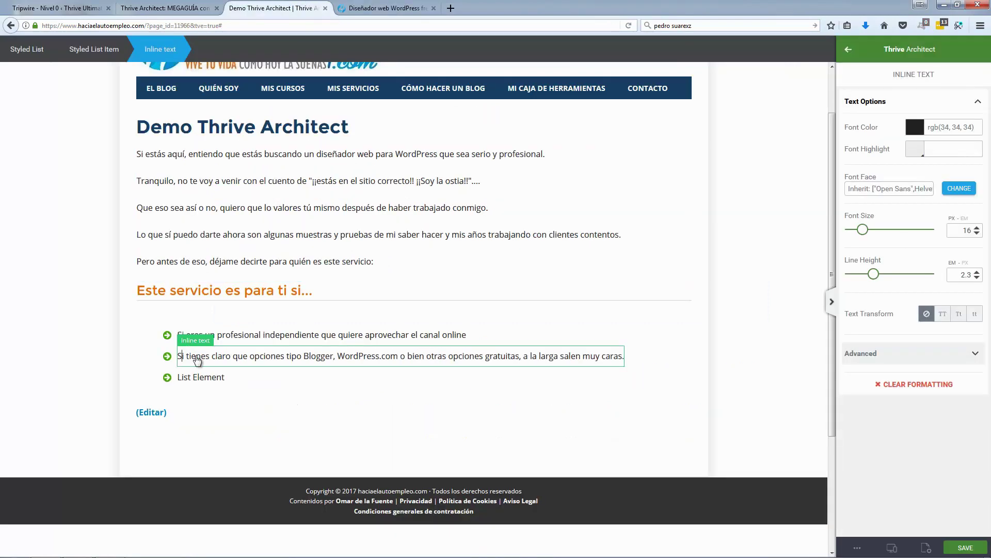
pyautogui.click(201, 357)
pyautogui.press('Return')
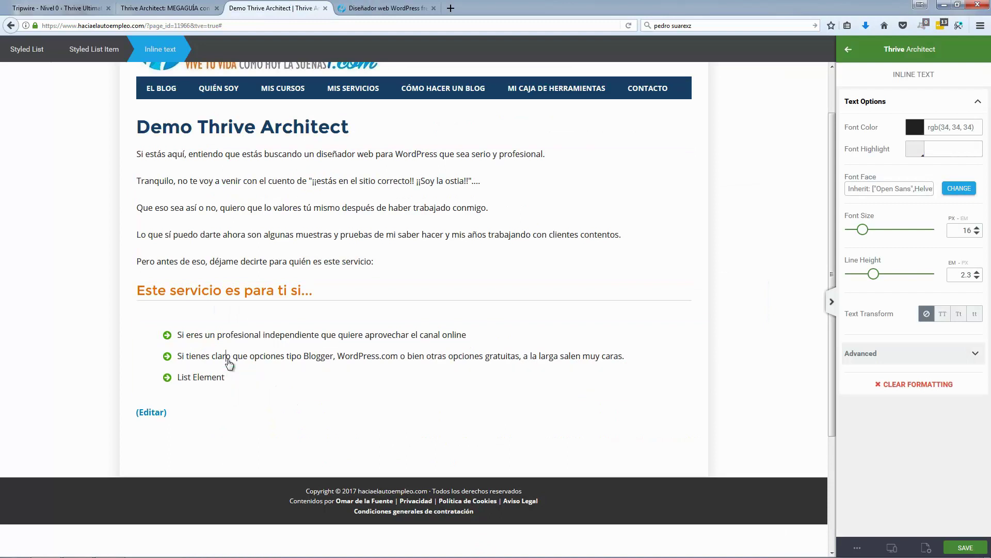
# Step: Fill the third bullet with 'Si quieres tener tu página corporativa…' and add a fourth bullet
pyautogui.click(279, 382)
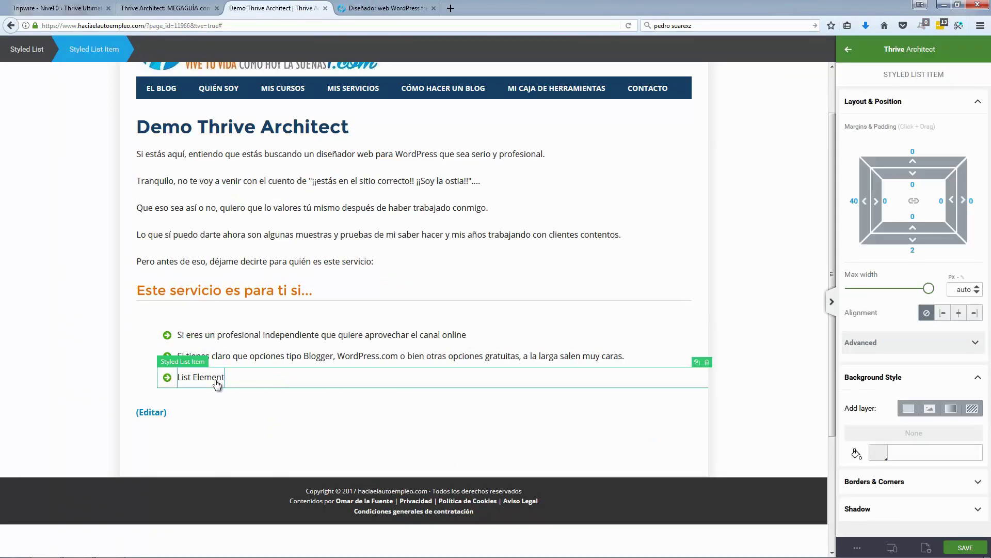
pyautogui.tripleClick(215, 383)
pyautogui.hotkey('ctrl', 'v')
pyautogui.click(193, 381)
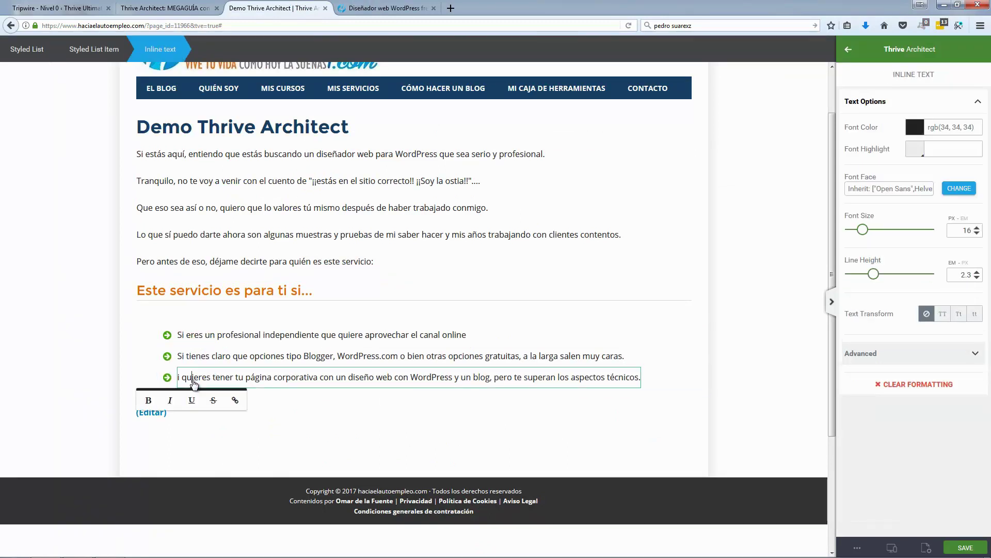
pyautogui.press('Home')
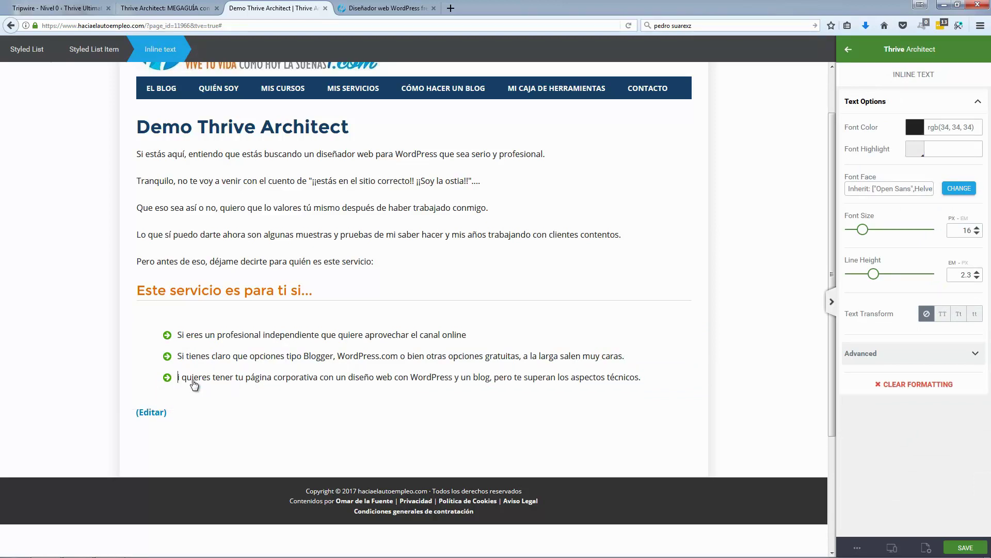
pyautogui.write('S')
pyautogui.click(193, 381)
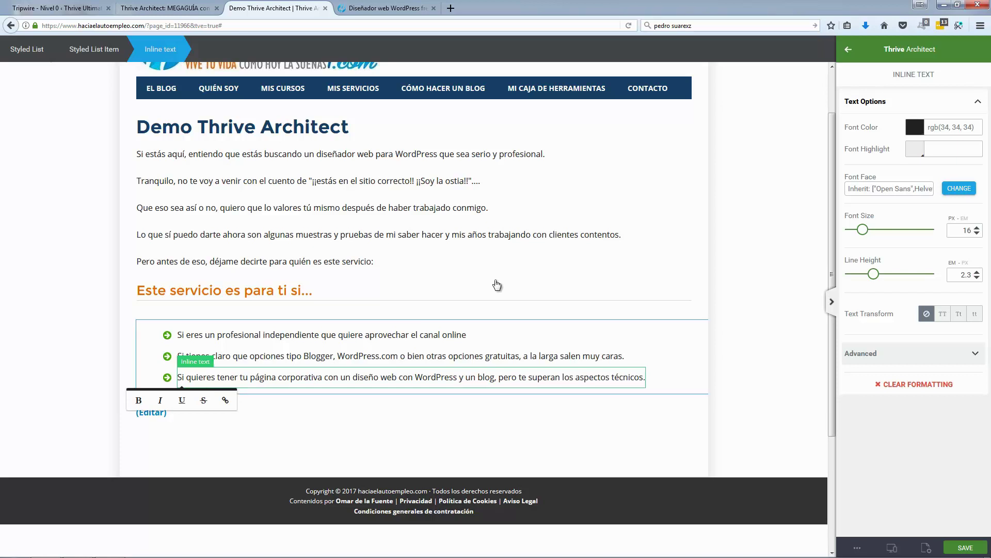
pyautogui.click(624, 381)
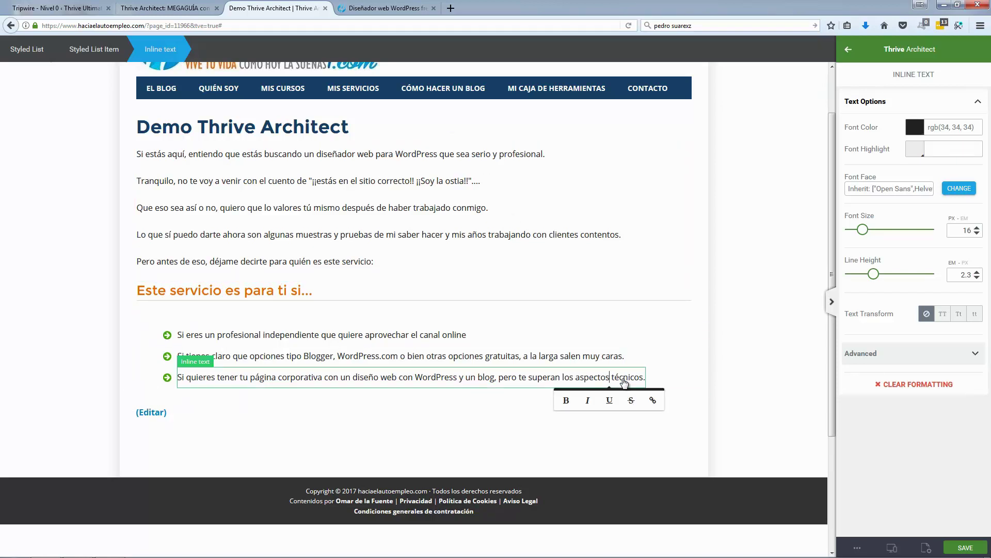
pyautogui.press('Return')
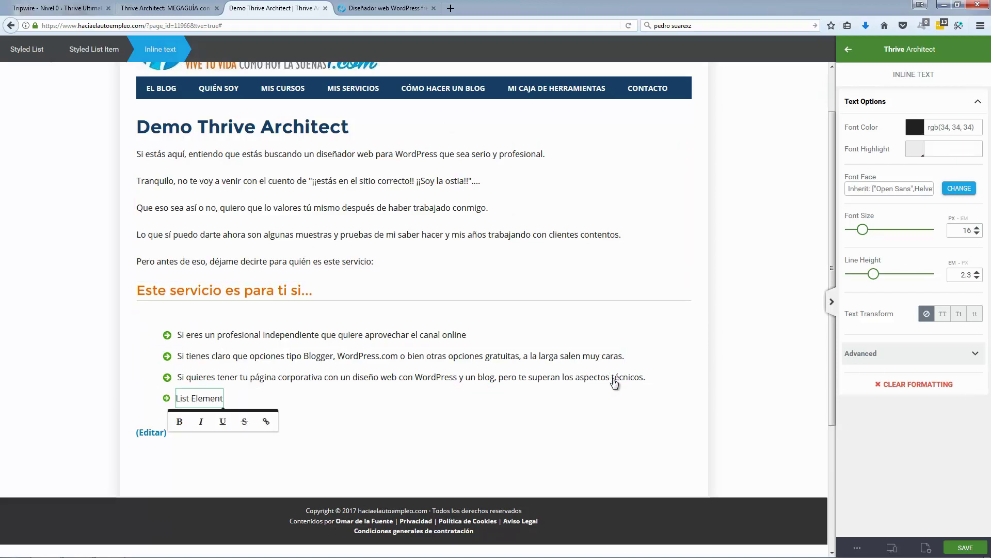
# Step: Fill the fourth bullet with the reference sentence 'Si no puedes (ni quieres)…', restoring its S
pyautogui.click(414, 13)
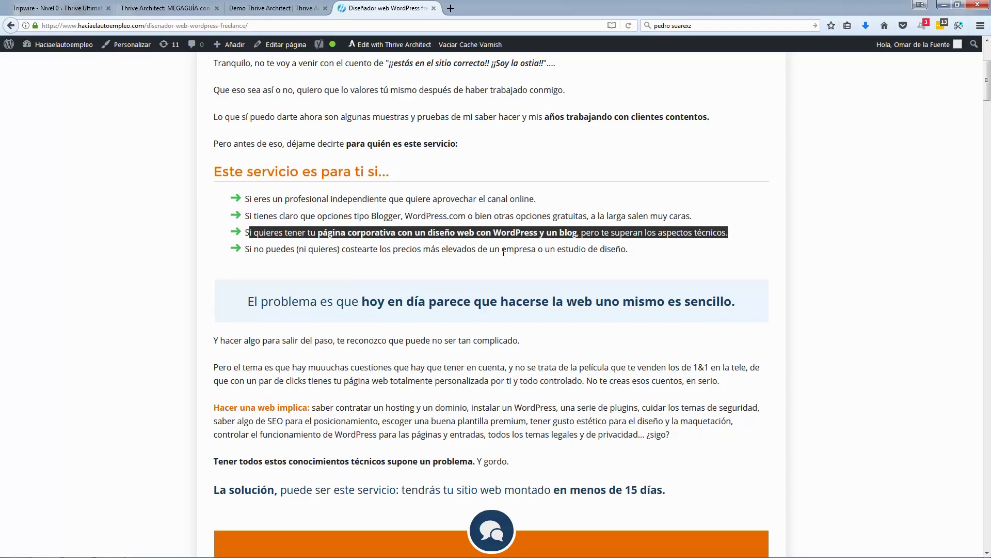
pyautogui.click(288, 248)
pyautogui.moveTo(252, 251); pyautogui.dragTo(629, 253)
pyautogui.hotkey('ctrl', 'c')
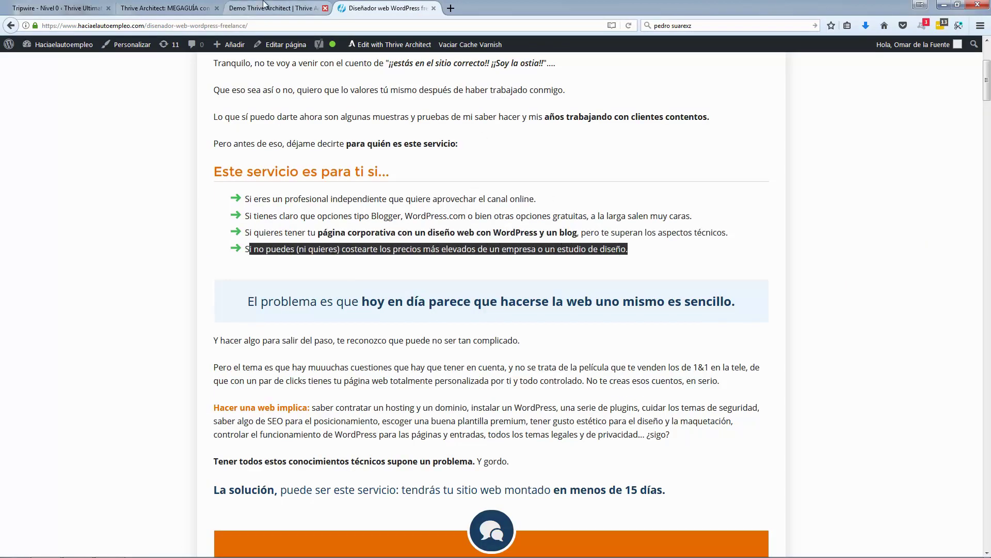
pyautogui.click(274, 8)
pyautogui.click(203, 400)
pyautogui.tripleClick(202, 401)
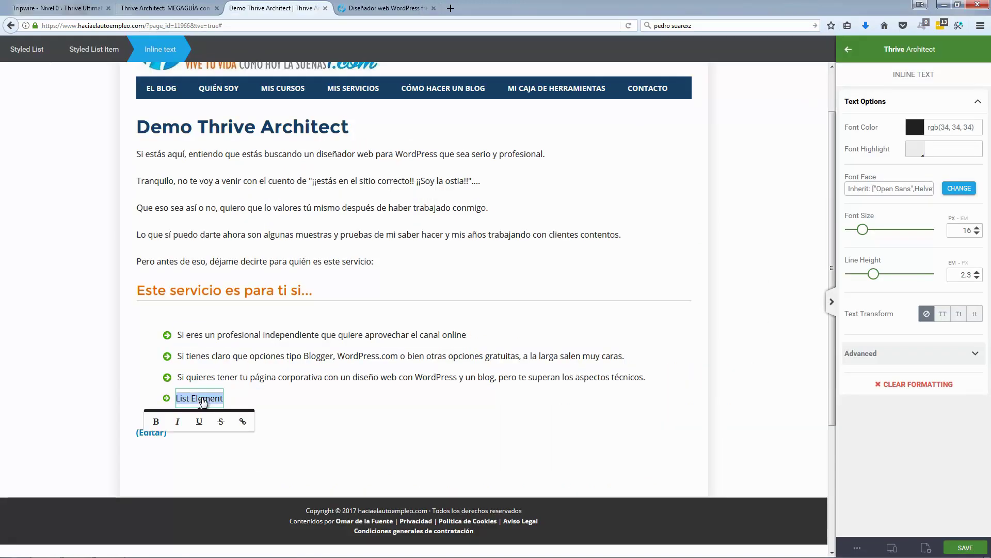
pyautogui.hotkey('ctrl', 'v')
pyautogui.click(179, 402)
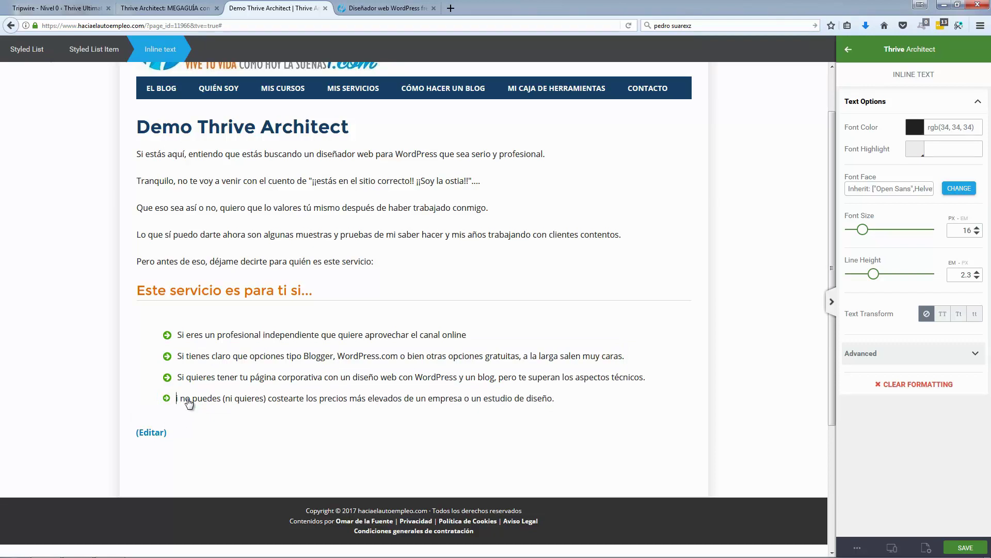
pyautogui.write('S')
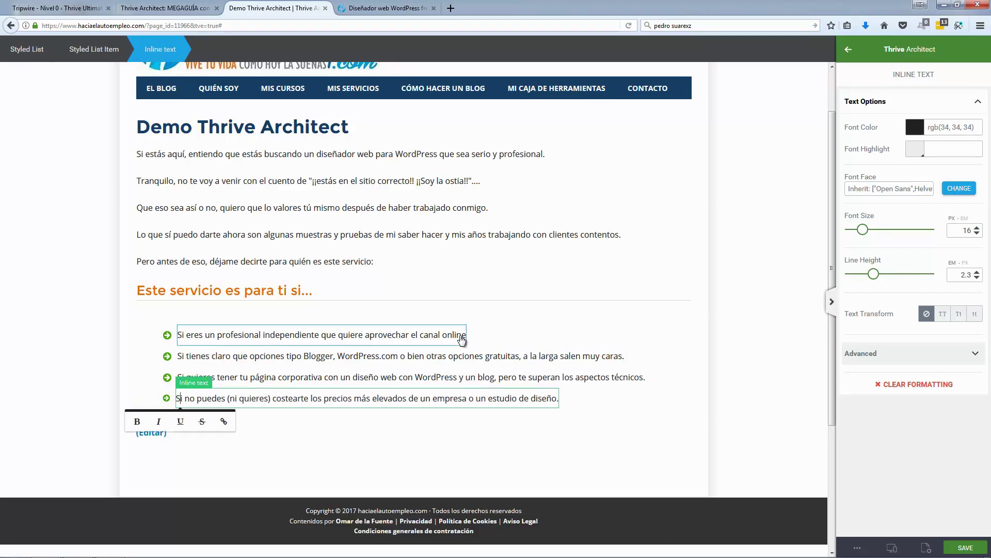
# Step: Add a full stop to the first bullet and test icon sizes, leaving them at 19
pyautogui.click(464, 339)
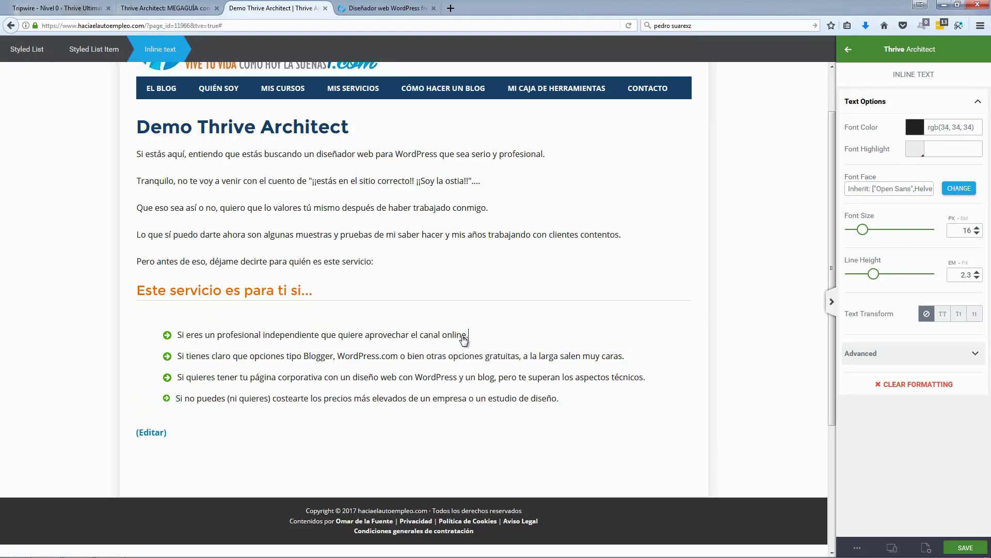
pyautogui.click(181, 356)
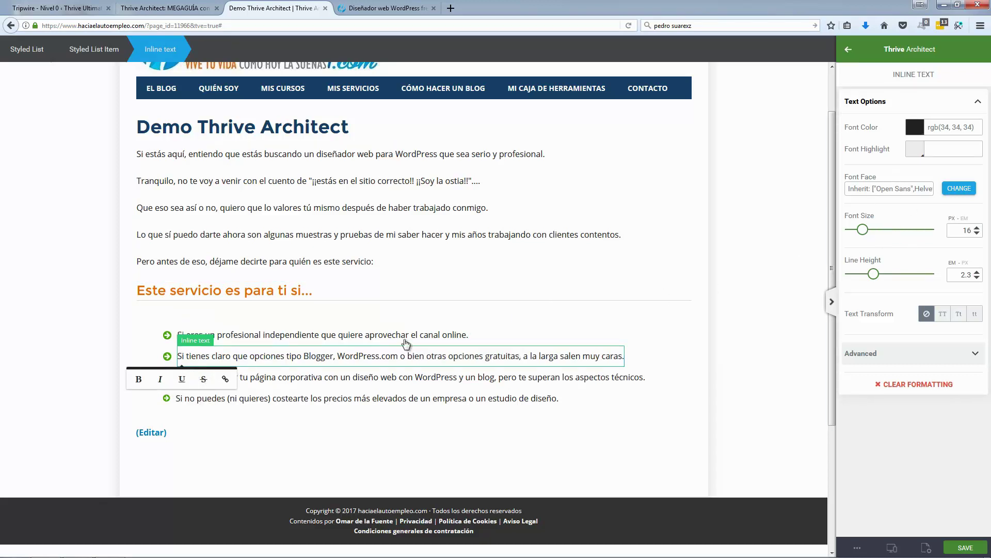
pyautogui.click(168, 336)
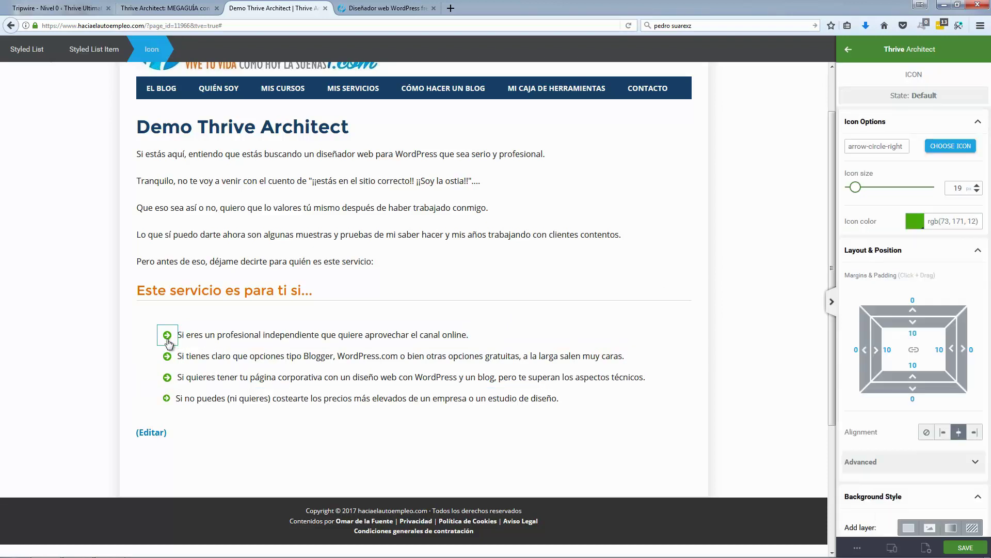
pyautogui.click(167, 398)
pyautogui.click(978, 190)
pyautogui.click(978, 190)
pyautogui.click(978, 190)
pyautogui.click(978, 184)
pyautogui.click(978, 185)
pyautogui.click(977, 184)
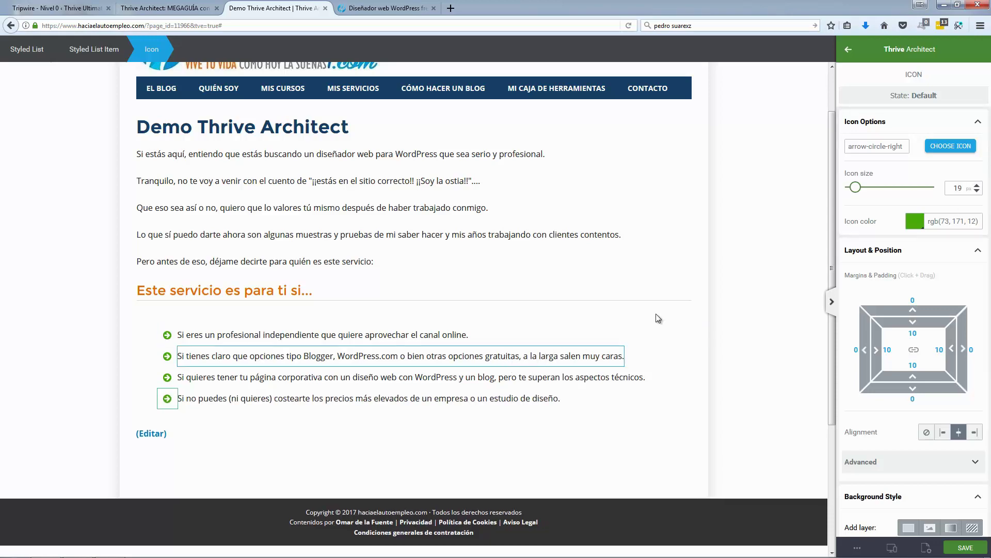
pyautogui.click(731, 306)
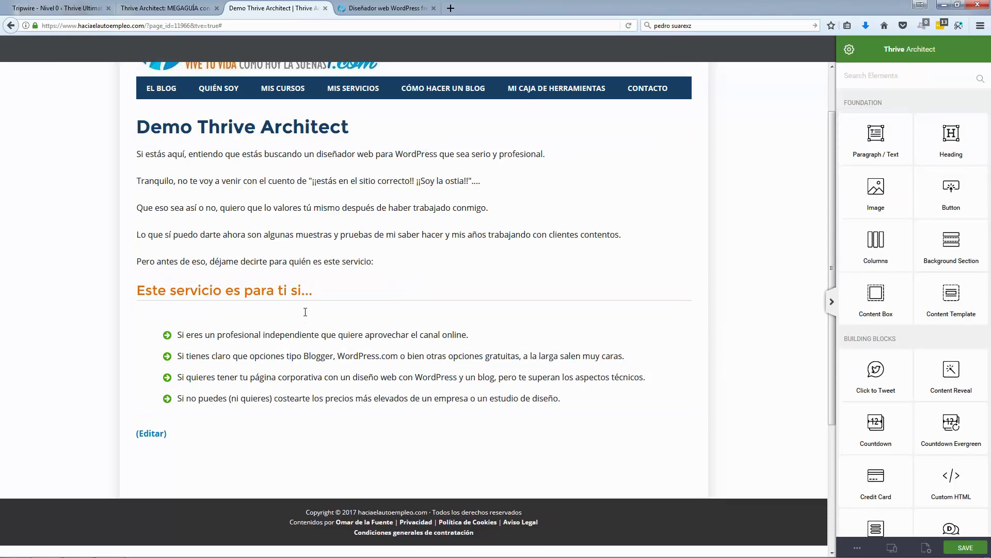
# Step: Check the reference page, clearing its selection, and come back to the editor
pyautogui.click(388, 7)
pyautogui.click(211, 196)
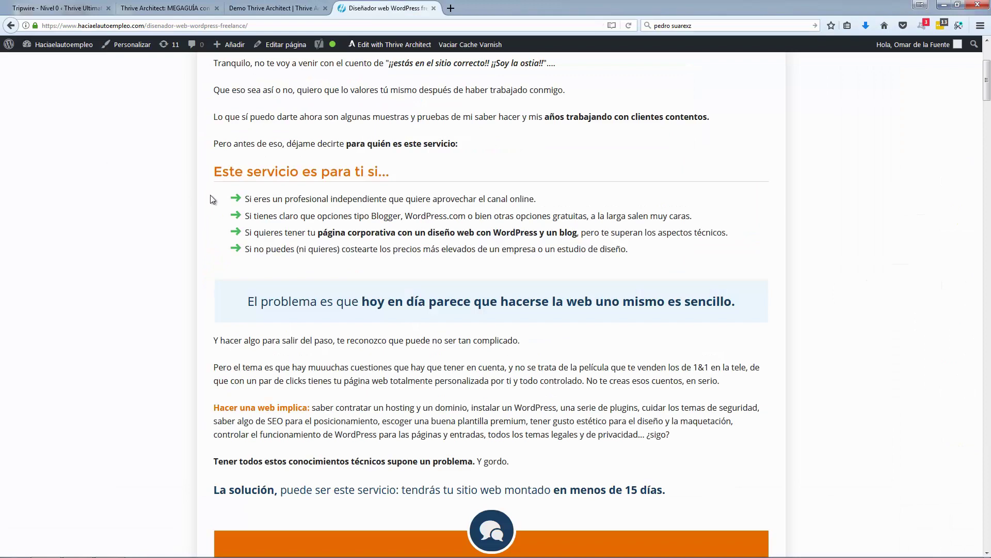
pyautogui.scroll(4, 333, 311)
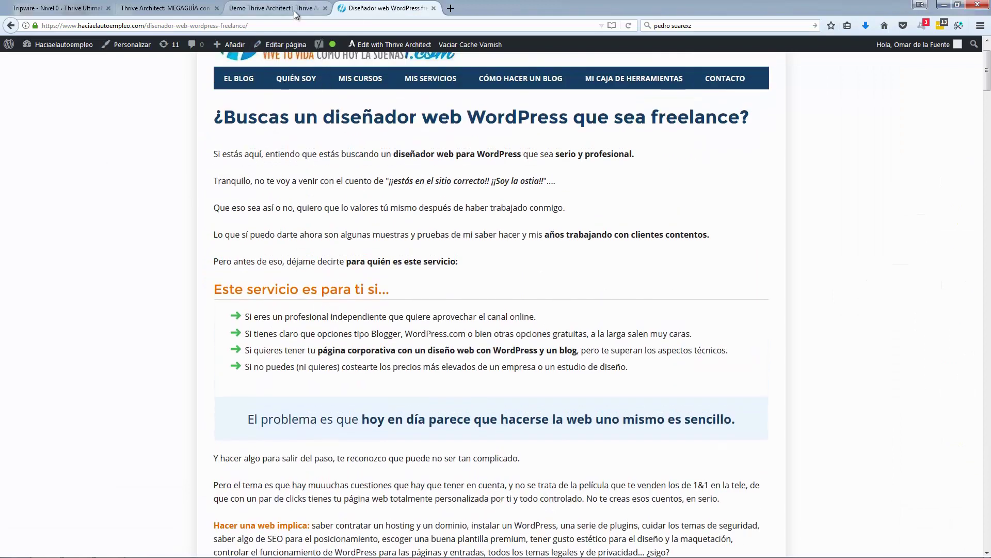
pyautogui.click(298, 8)
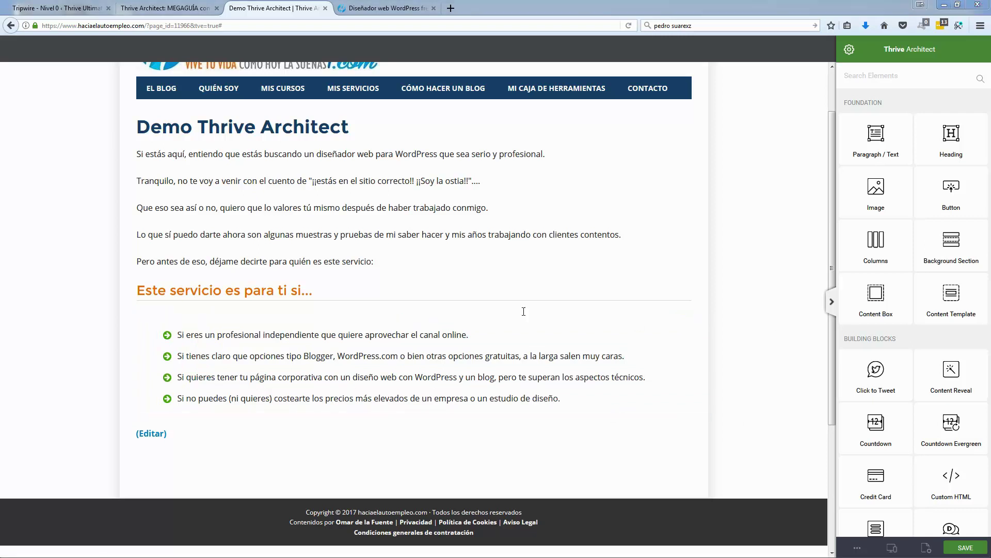
# Step: Set the styled list's spacing: top padding 12, bottom padding 11, bottom margin 21, top margin -7
pyautogui.click(434, 415)
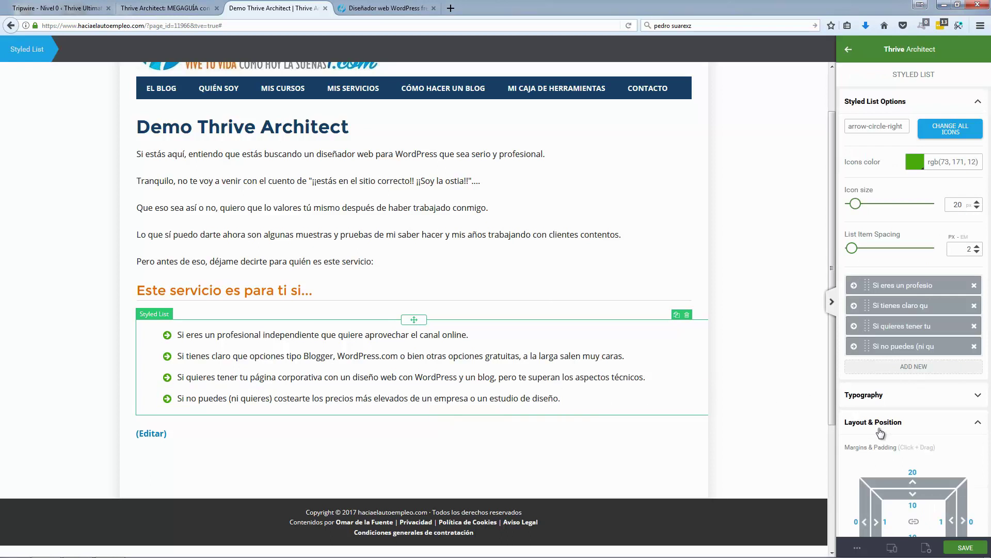
pyautogui.scroll(-2, 880, 428)
pyautogui.scroll(-2, 879, 428)
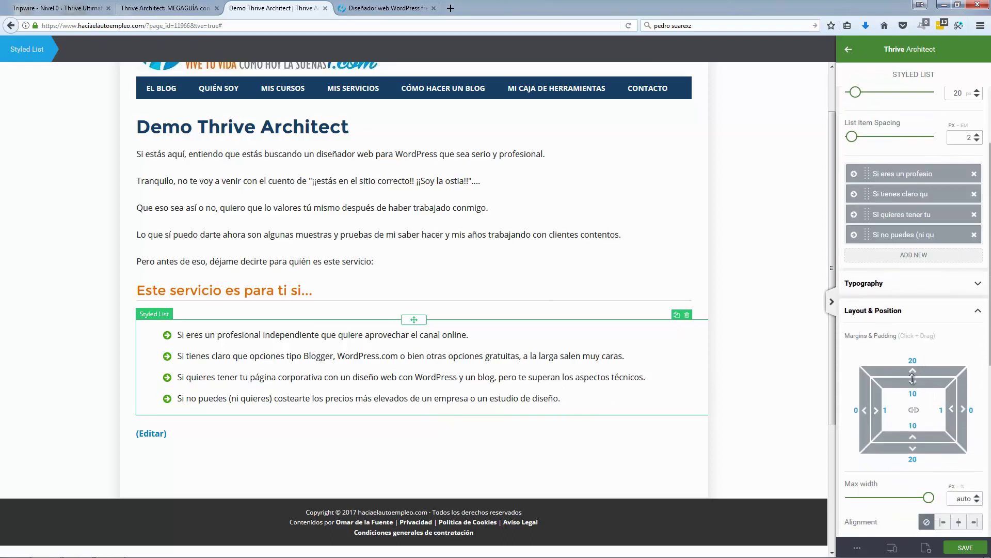
pyautogui.moveTo(913, 381); pyautogui.dragTo(913, 371)
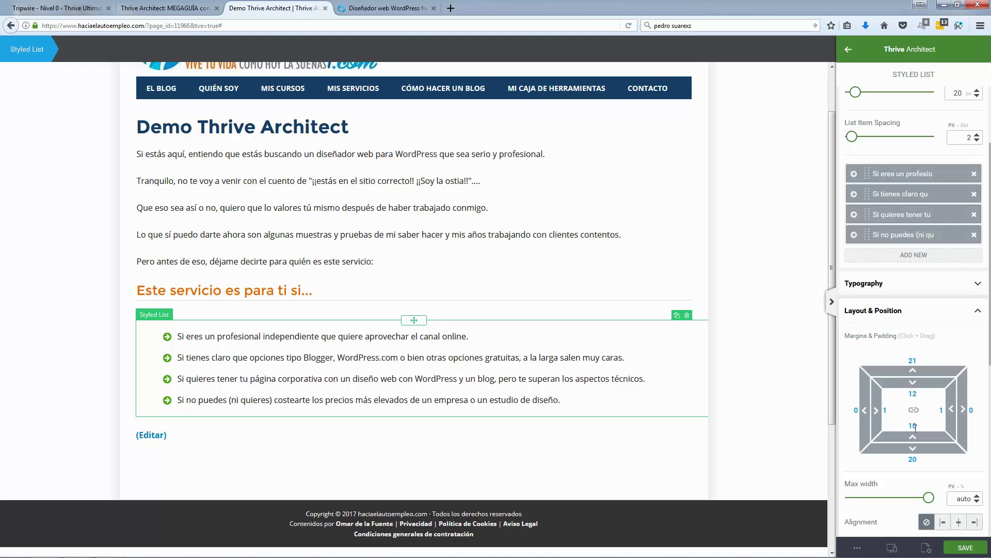
pyautogui.moveTo(913, 435); pyautogui.dragTo(913, 436)
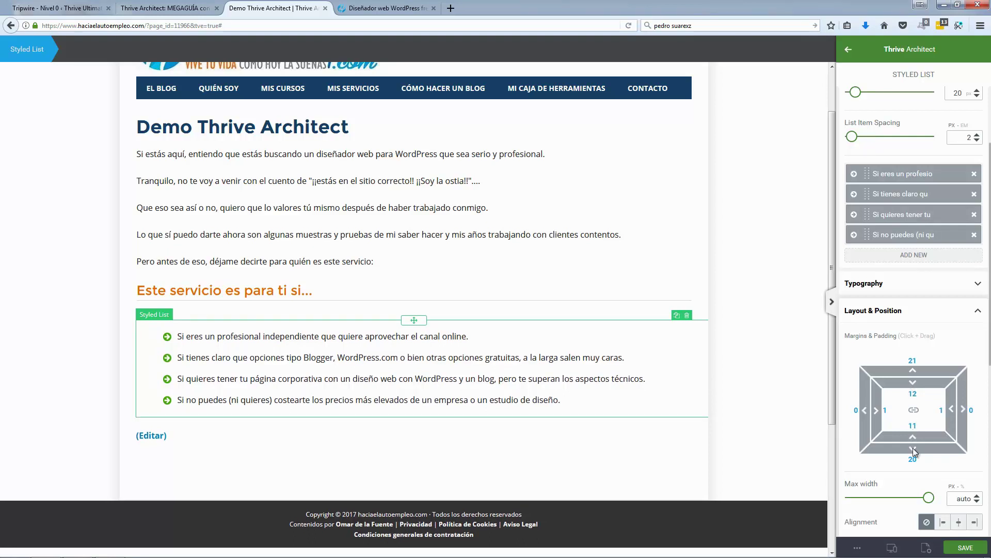
pyautogui.click(913, 448)
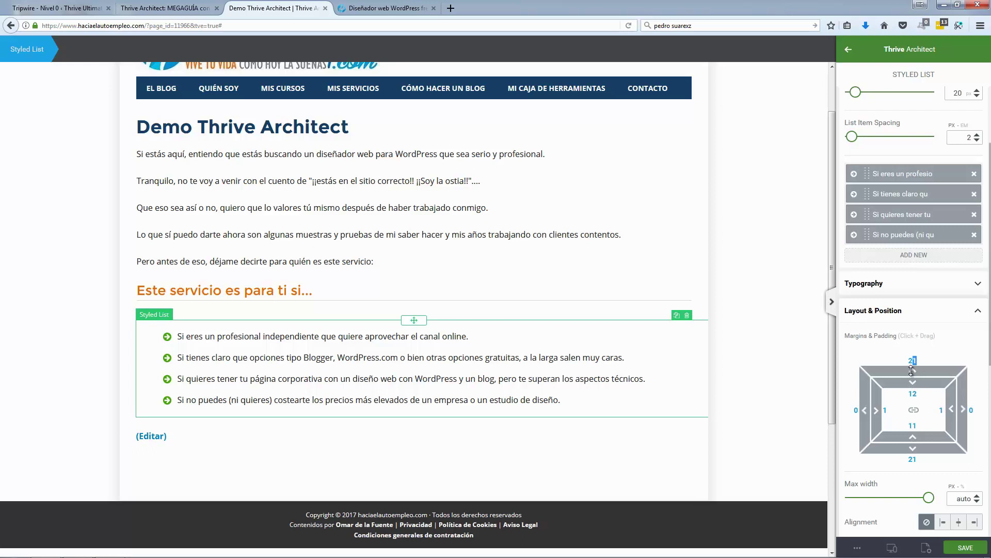
pyautogui.moveTo(911, 371); pyautogui.dragTo(912, 393)
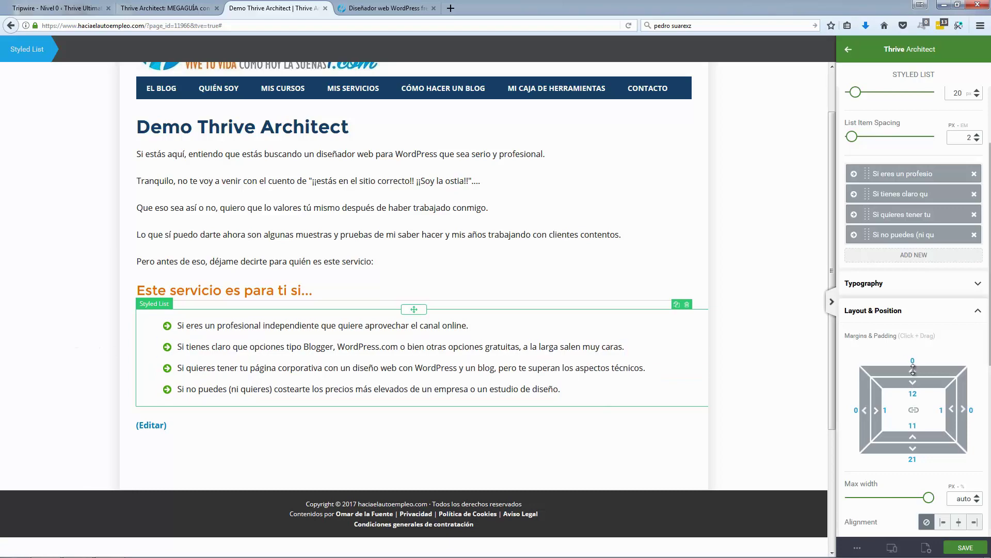
pyautogui.moveTo(913, 370); pyautogui.dragTo(913, 374)
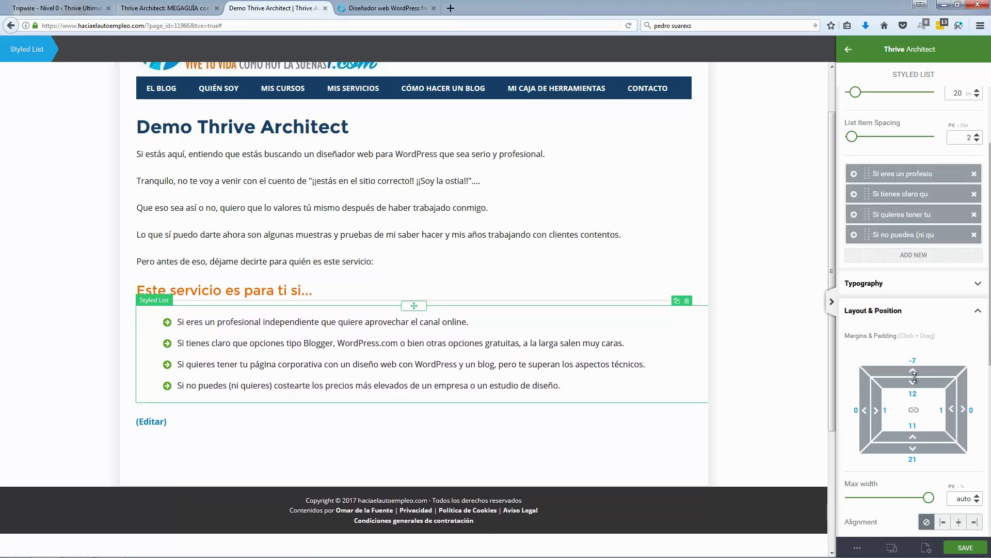
# Step: Deselect the list and review the reference page's light-blue problem box
pyautogui.click(80, 323)
pyautogui.click(402, 9)
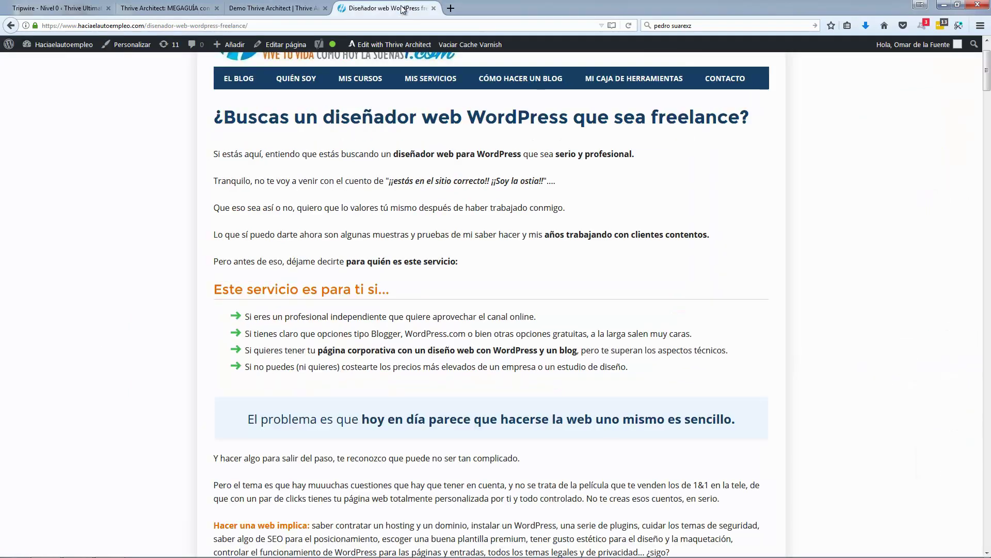
pyautogui.scroll(-2, 116, 246)
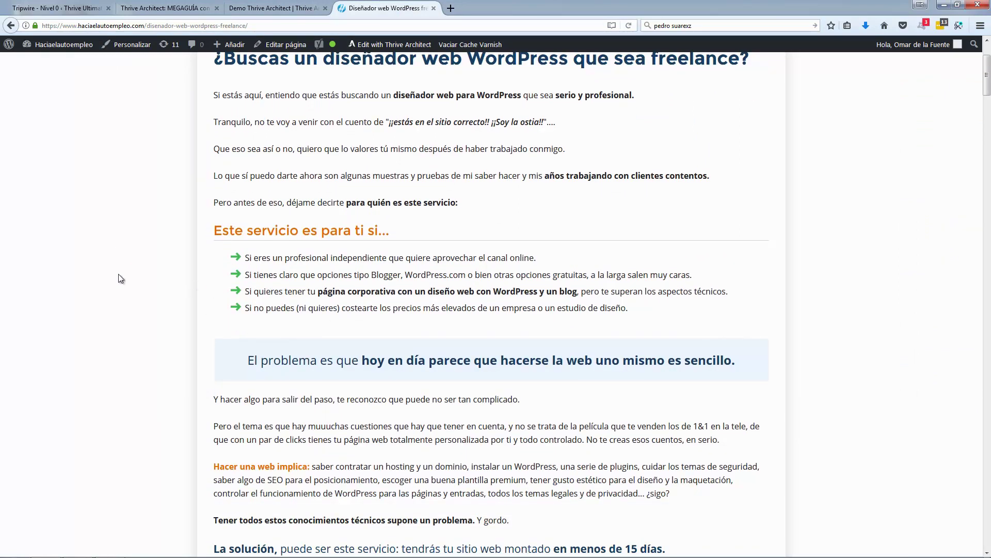
pyautogui.scroll(-2, 120, 278)
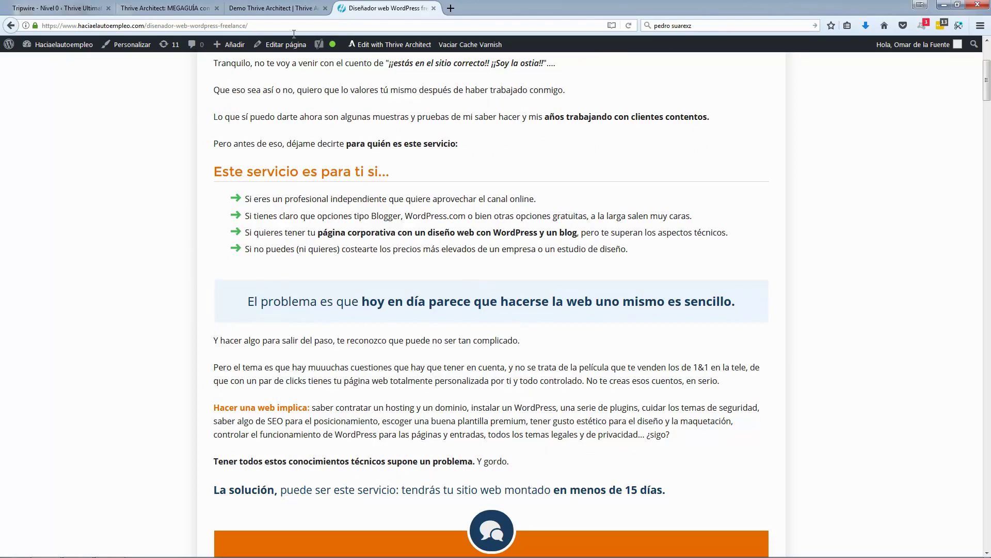
pyautogui.click(284, 10)
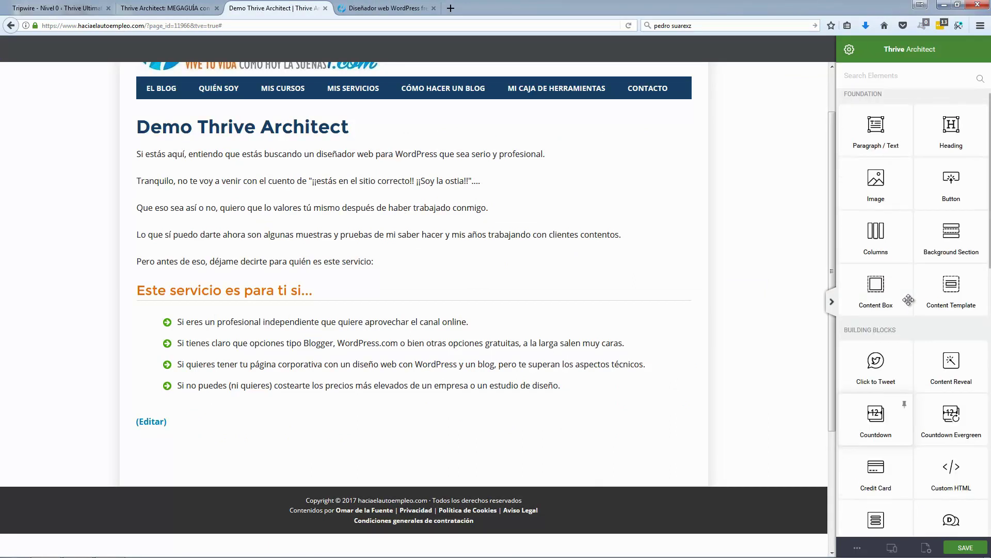
# Step: Place a content box below the bullet list with a light teal #edf8f9 background
pyautogui.scroll(1, 909, 300)
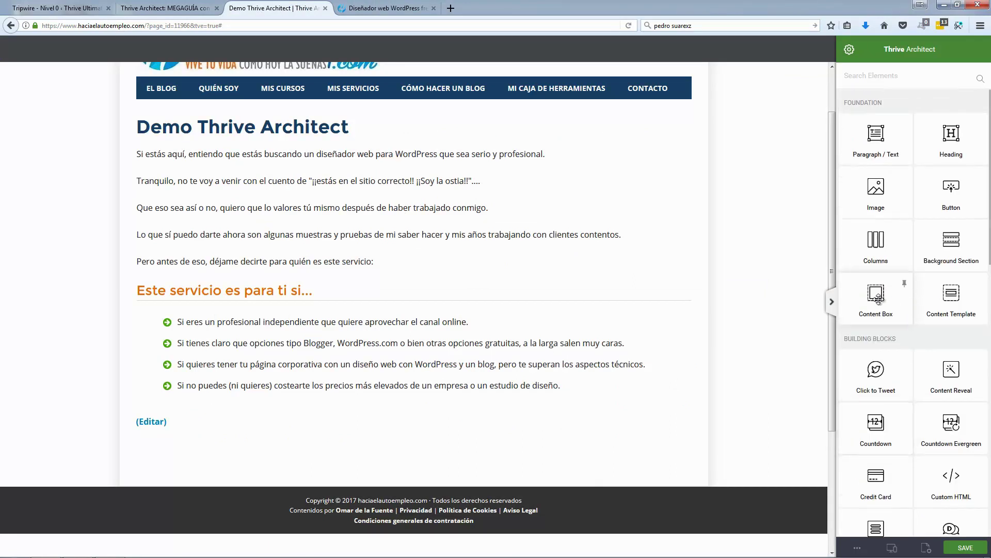
pyautogui.moveTo(878, 298); pyautogui.dragTo(417, 401)
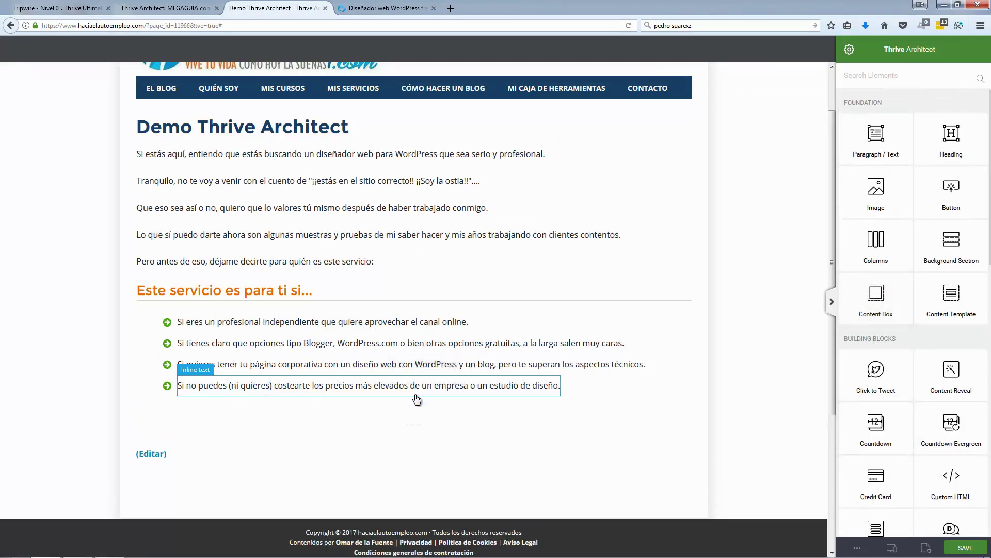
pyautogui.scroll(-6, 878, 378)
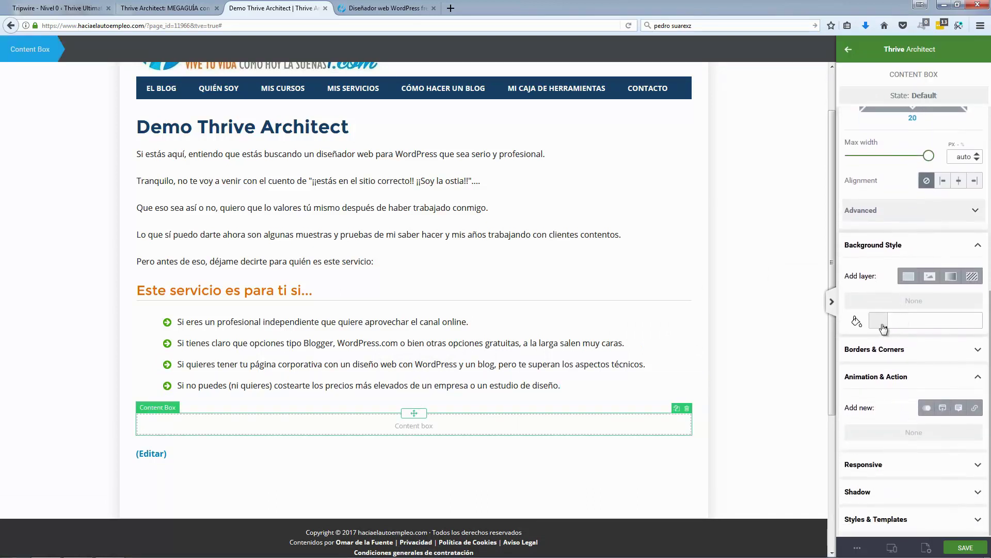
pyautogui.click(883, 321)
pyautogui.click(859, 391)
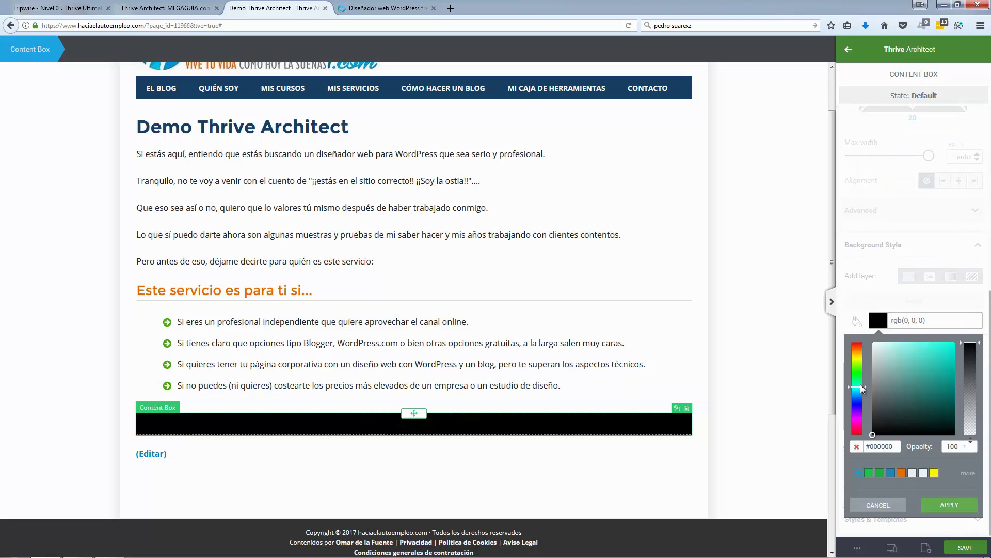
pyautogui.click(880, 347)
pyautogui.moveTo(860, 389); pyautogui.dragTo(861, 393)
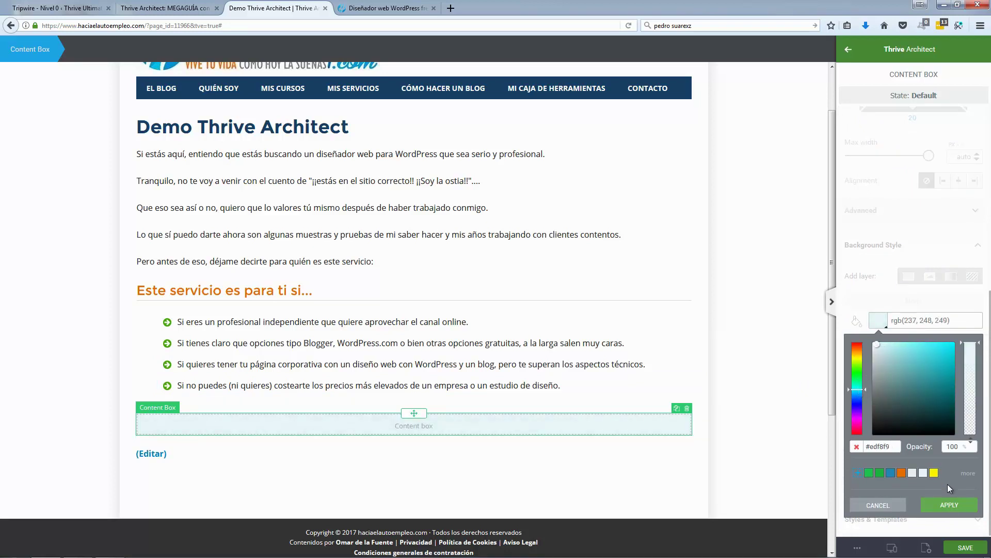
pyautogui.click(949, 504)
# Step: Copy the reference box's sentence and drop a text paragraph into the content box
pyautogui.click(385, 8)
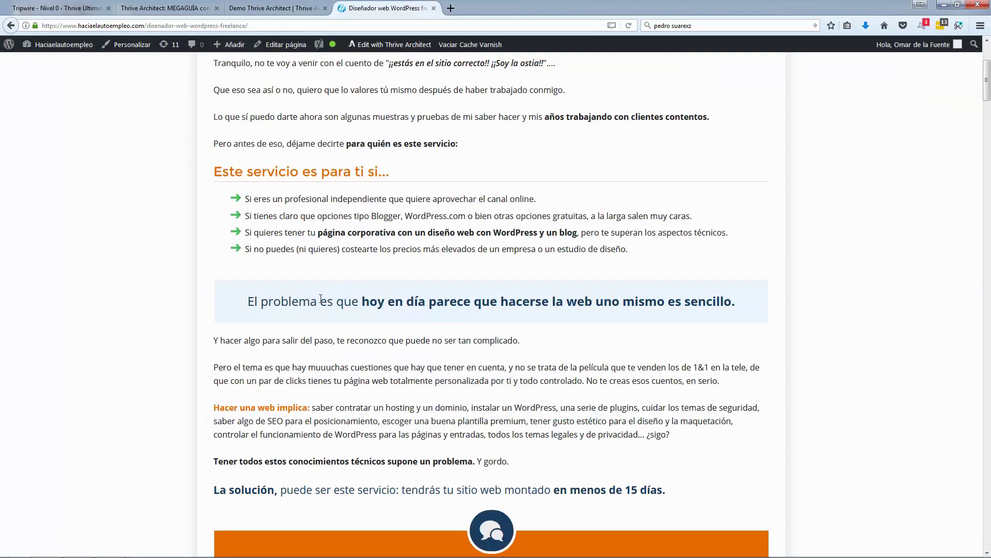
pyautogui.moveTo(250, 301); pyautogui.dragTo(737, 302)
pyautogui.hotkey('ctrl', 'c')
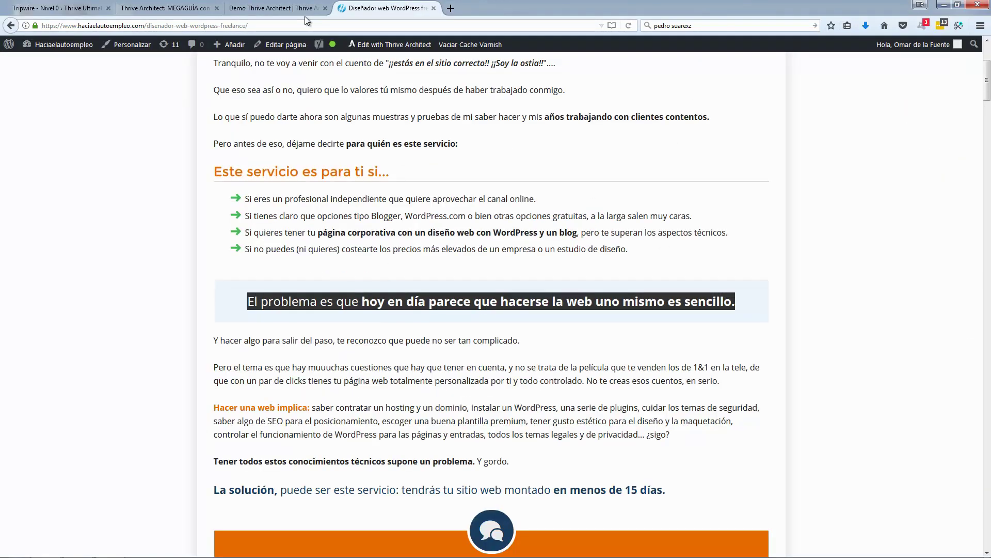
pyautogui.click(305, 10)
pyautogui.click(815, 192)
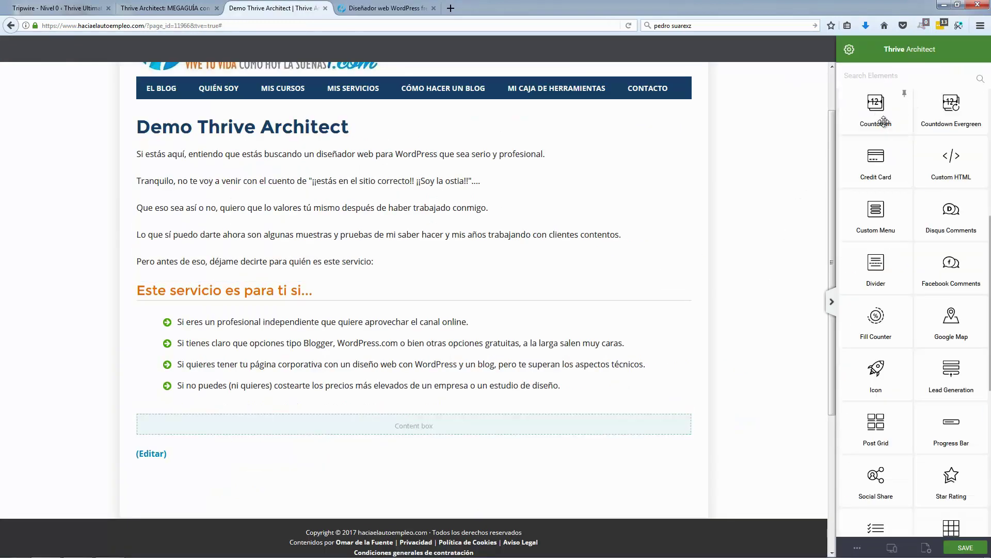
pyautogui.moveTo(888, 144); pyautogui.dragTo(423, 429)
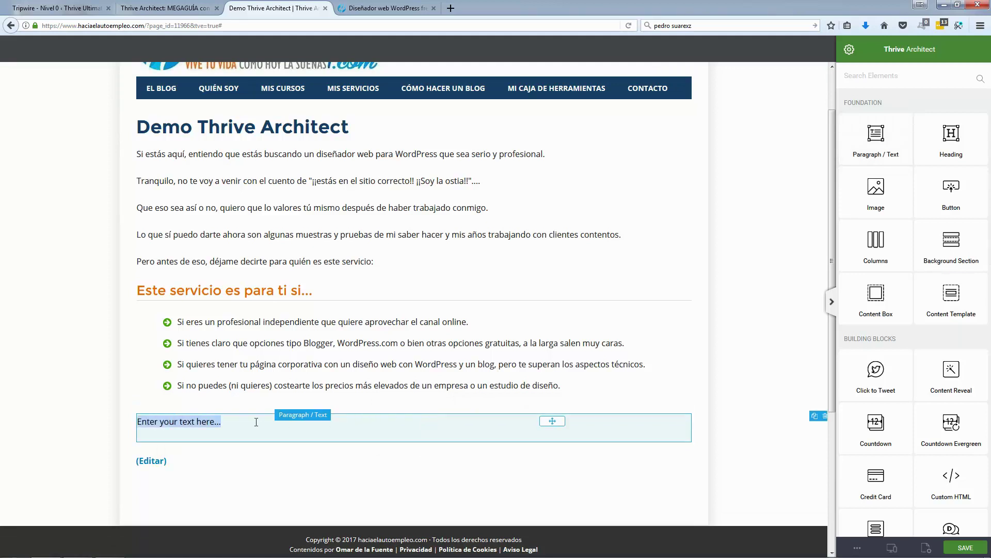
# Step: Paste the 'El problema es que…' sentence into the paragraph and centre it
pyautogui.hotkey('ctrl', 'v')
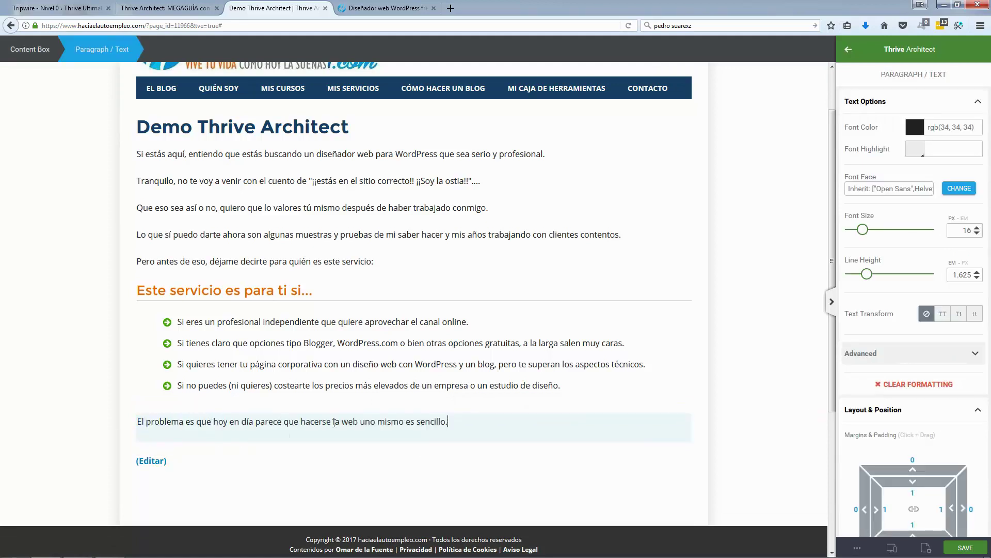
pyautogui.click(335, 422)
pyautogui.hotkey('ctrl', 'a')
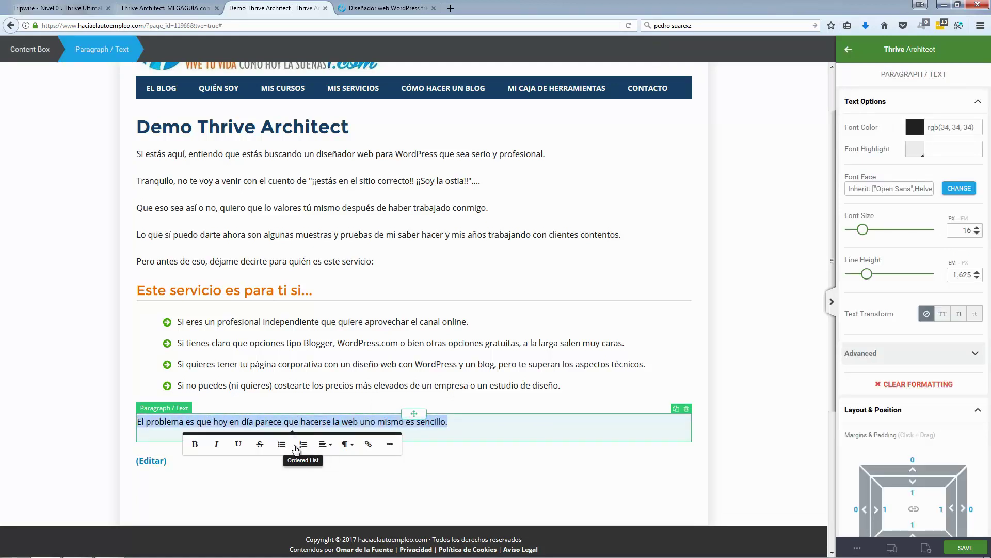
pyautogui.click(327, 445)
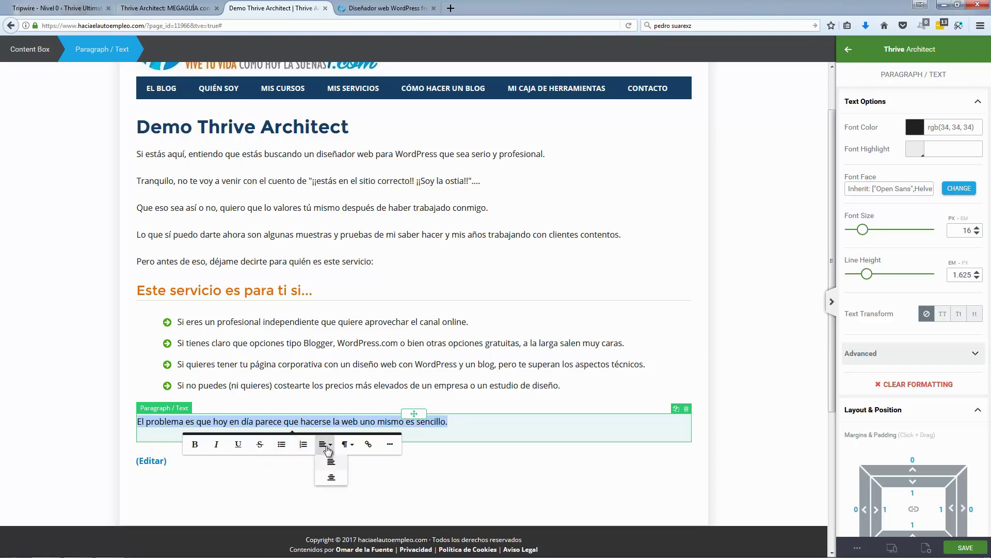
pyautogui.click(331, 478)
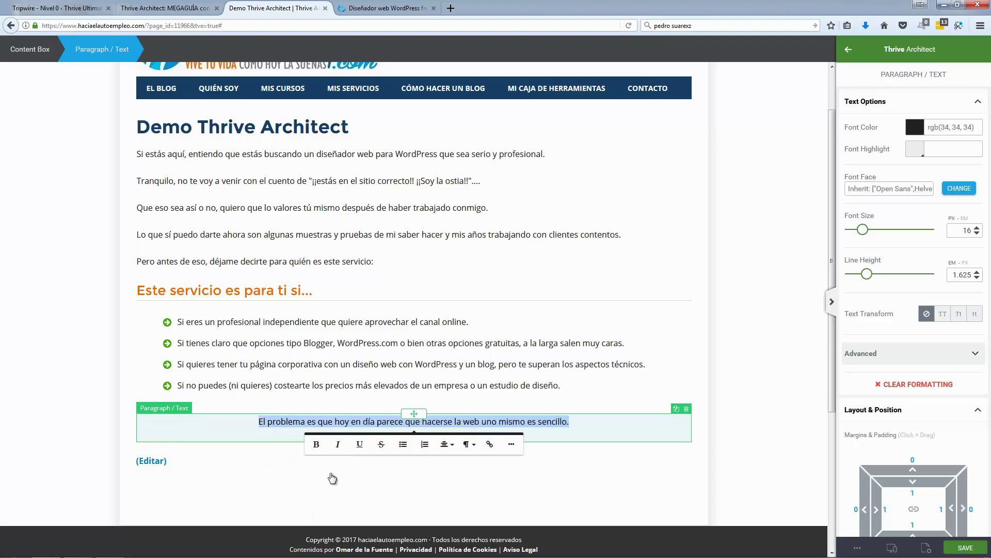
pyautogui.click(570, 426)
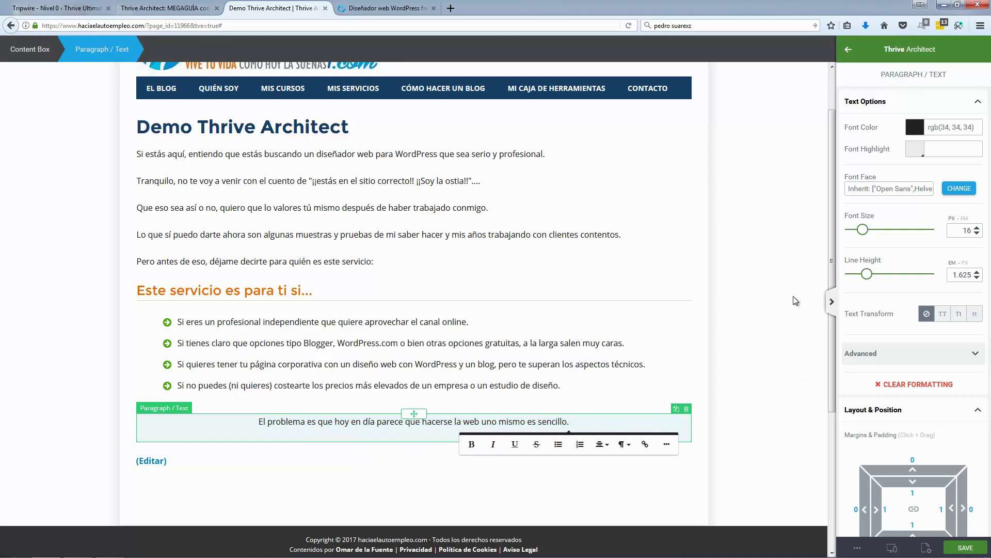
# Step: Raise the paragraph's font size to 21 and compare it with the reference page
pyautogui.moveTo(862, 230); pyautogui.dragTo(867, 236)
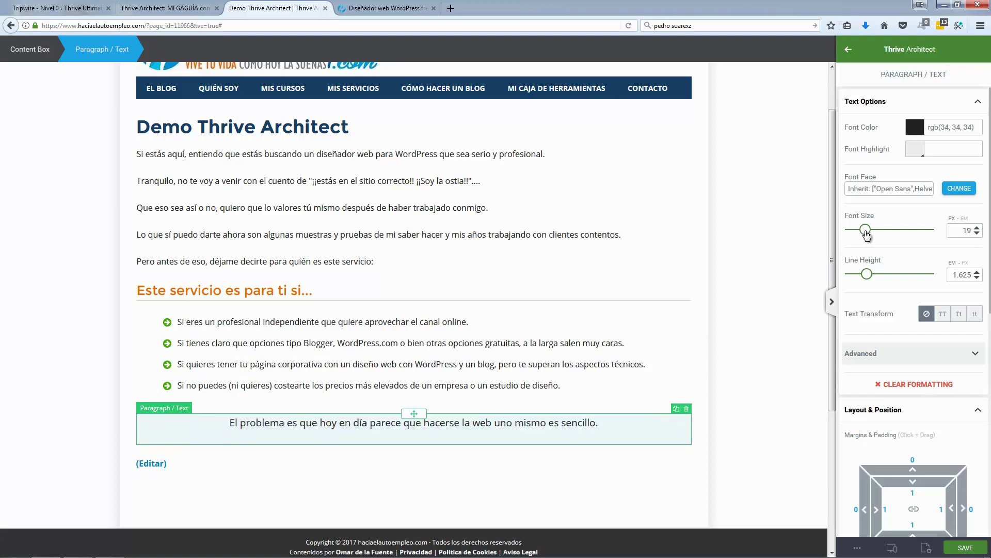
pyautogui.click(977, 226)
pyautogui.click(978, 226)
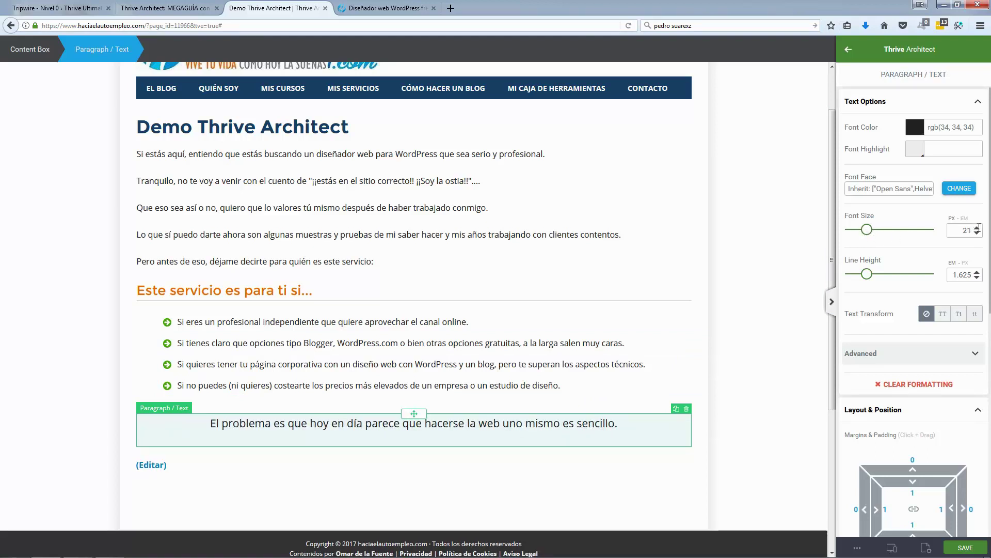
pyautogui.click(385, 7)
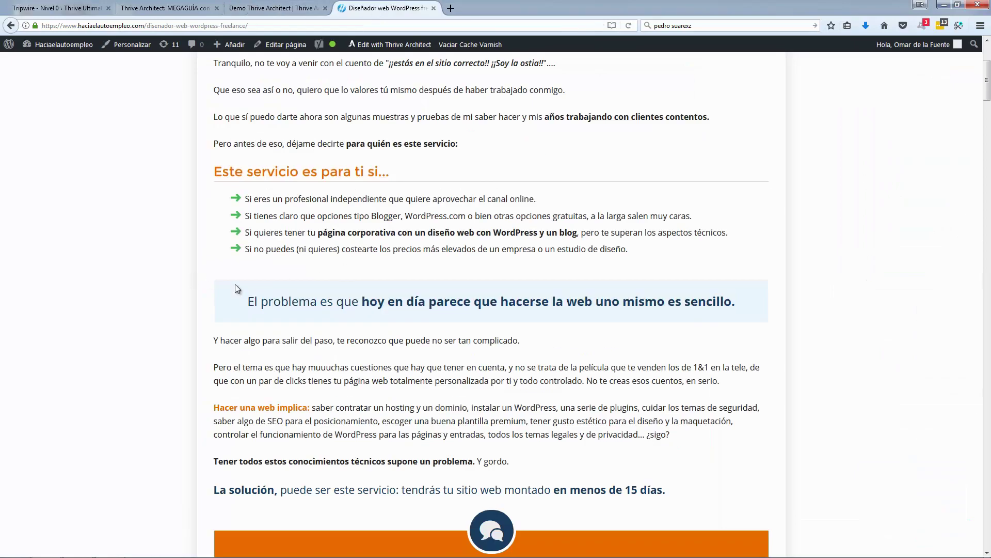
pyautogui.click(293, 8)
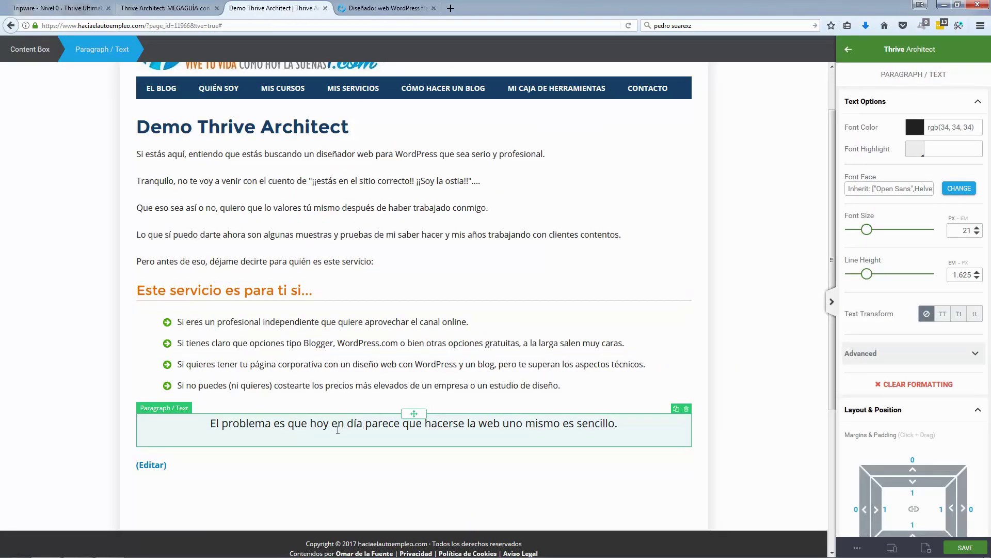
# Step: Colour the boxed sentence dark navy blue rgb(7, 87, 133)
pyautogui.tripleClick(312, 427)
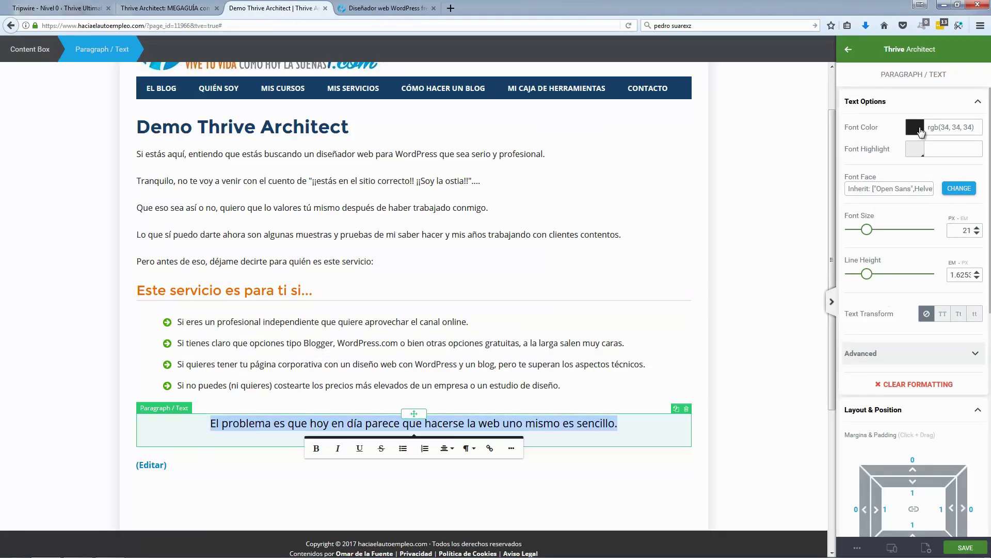
pyautogui.click(915, 127)
pyautogui.click(860, 200)
pyautogui.moveTo(920, 203); pyautogui.dragTo(935, 194)
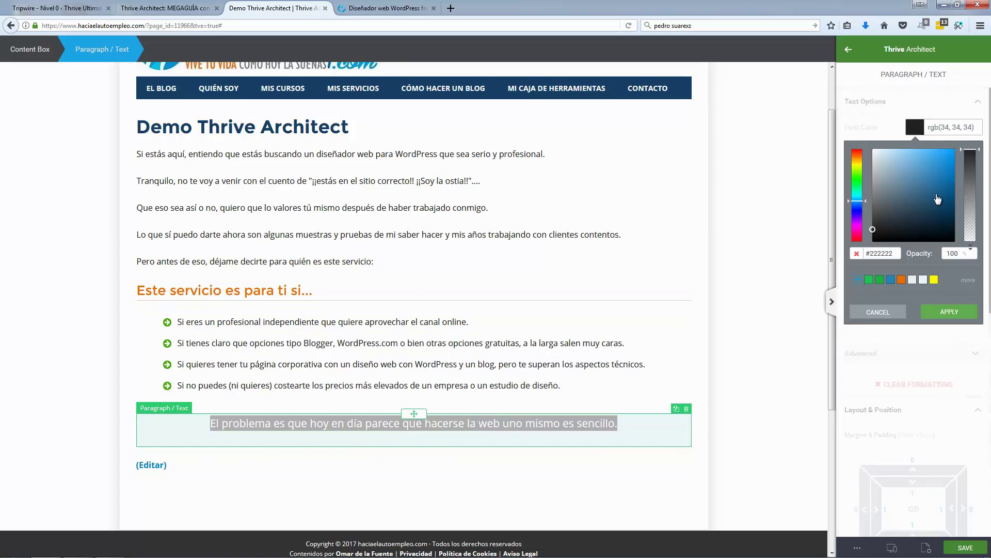
pyautogui.click(952, 195)
pyautogui.click(950, 312)
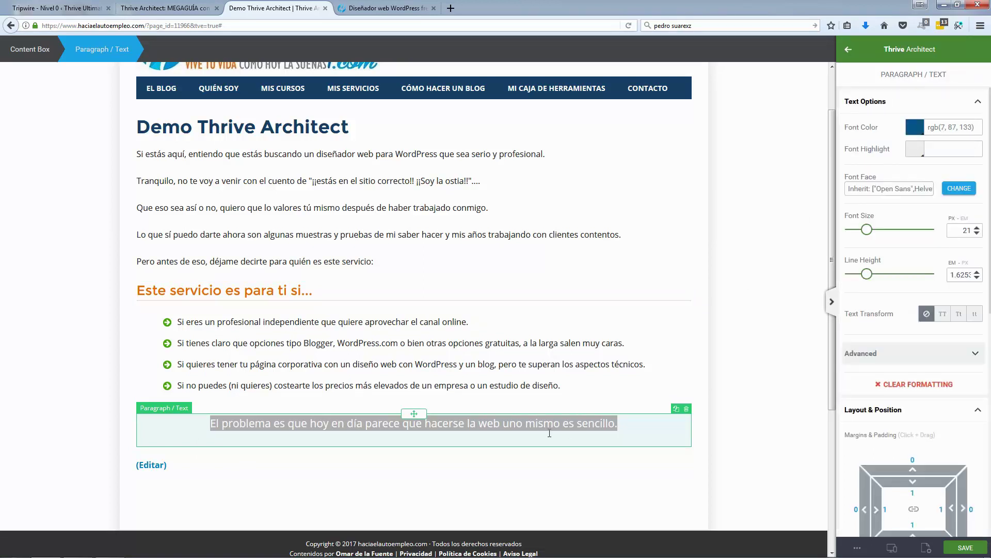
# Step: Bold the phrase from 'hoy en día' onward and check it against the reference
pyautogui.moveTo(309, 423); pyautogui.dragTo(618, 423)
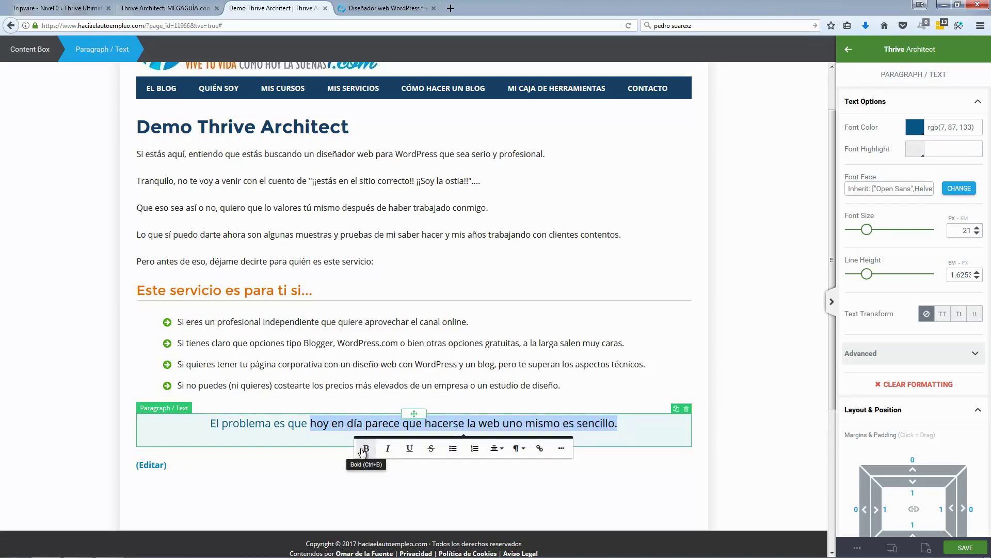
pyautogui.click(366, 448)
pyautogui.tripleClick(268, 429)
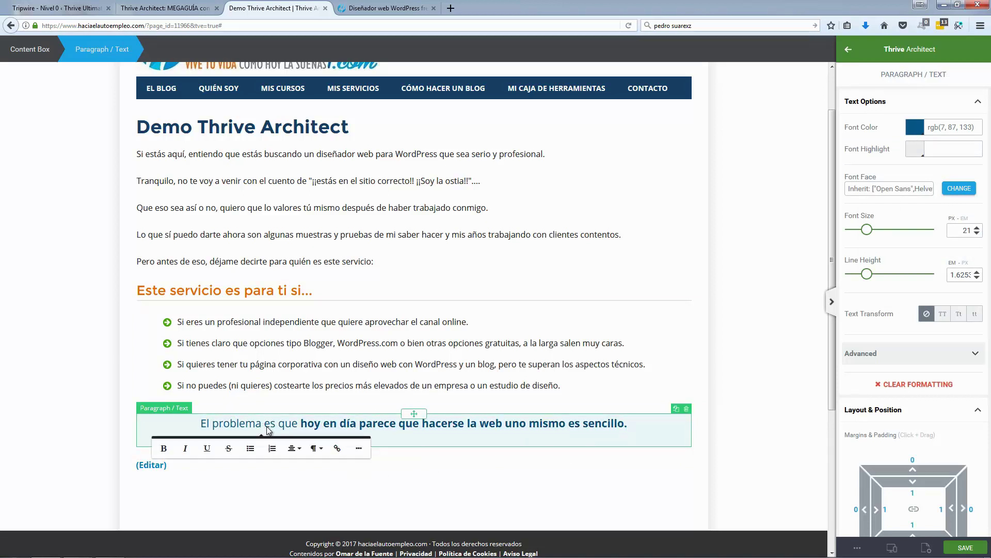
pyautogui.click(381, 7)
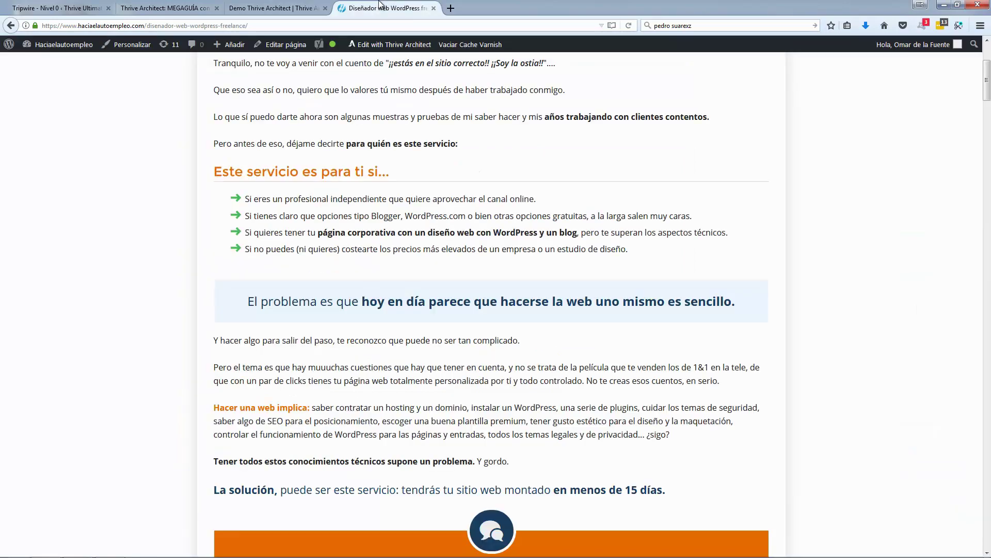
pyautogui.click(289, 6)
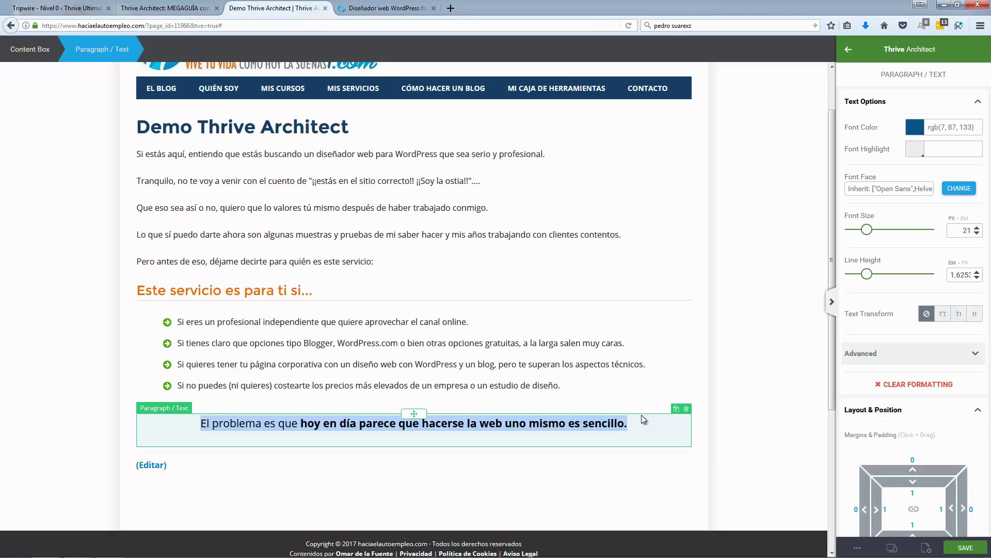
# Step: Pull the paragraph up with a -7 top margin and deselect it
pyautogui.click(913, 468)
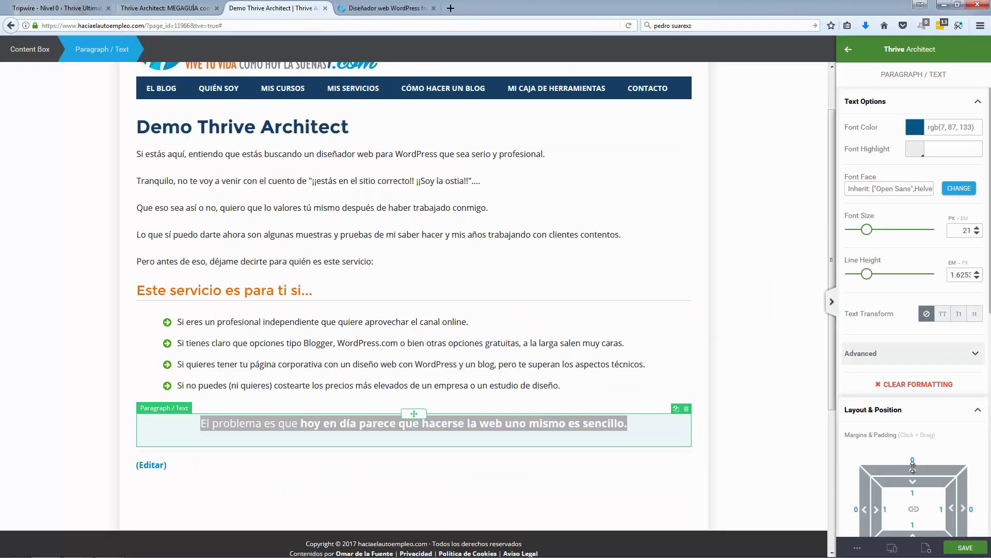
pyautogui.moveTo(916, 467); pyautogui.dragTo(916, 480)
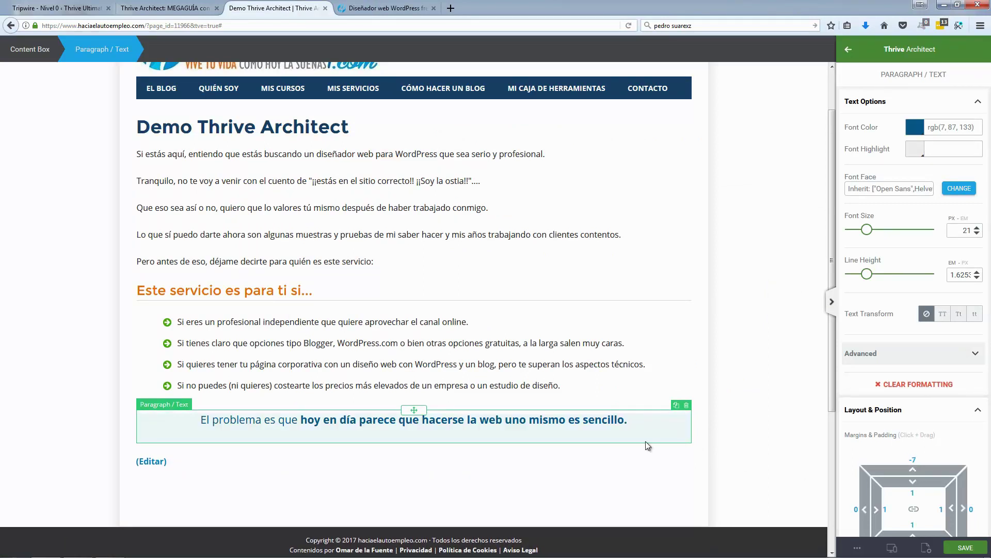
pyautogui.click(758, 470)
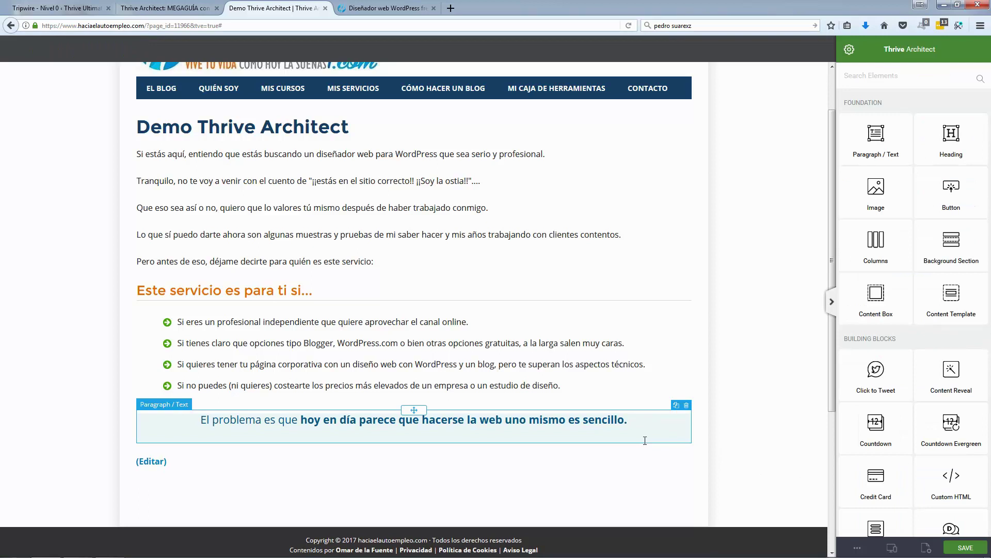
# Step: Give the content box 32 px top padding, then bring up the reference page
pyautogui.click(143, 443)
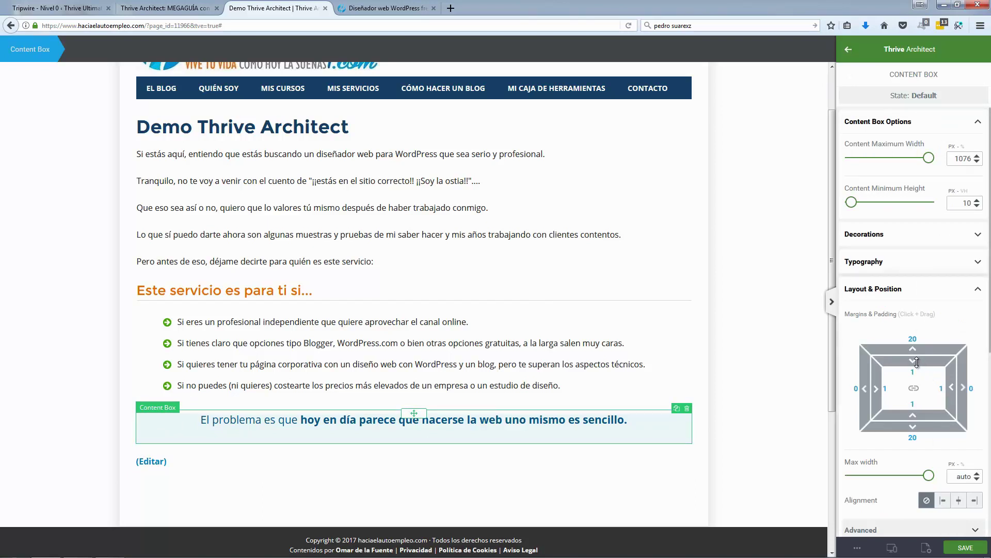
pyautogui.moveTo(914, 361); pyautogui.dragTo(915, 397)
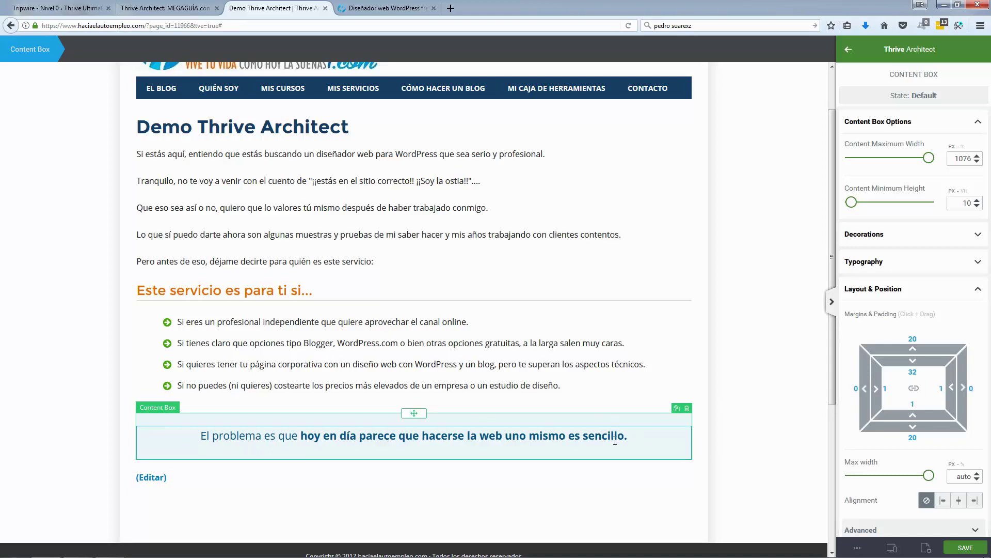
pyautogui.click(767, 351)
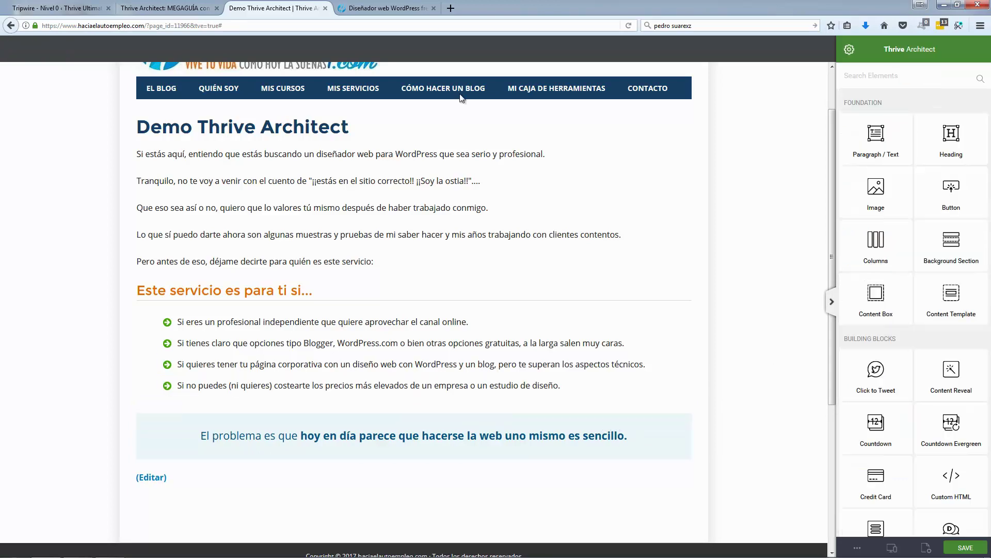
pyautogui.click(380, 10)
pyautogui.click(287, 11)
pyautogui.click(367, 9)
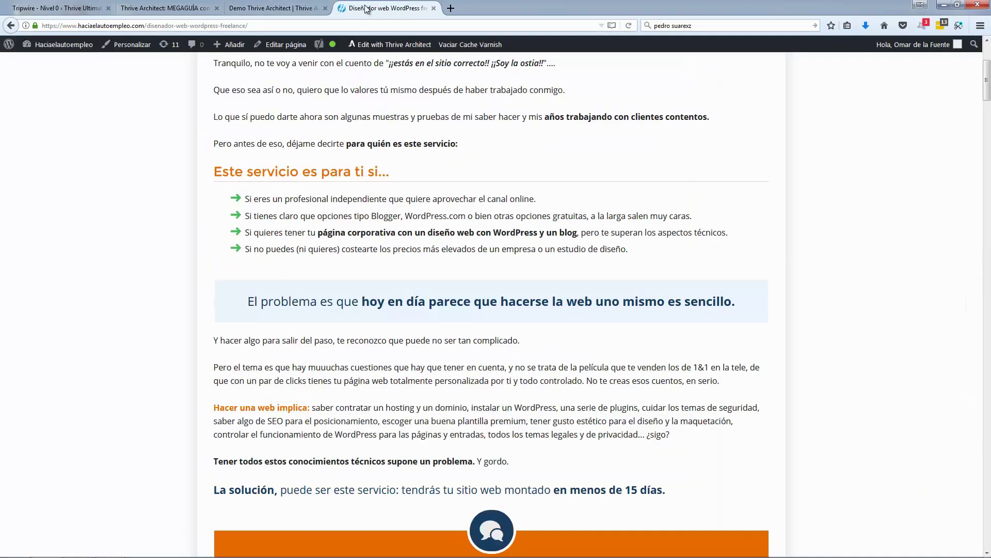
# Step: Copy the four paragraphs following the reference page's blue box
pyautogui.scroll(-2, 314, 365)
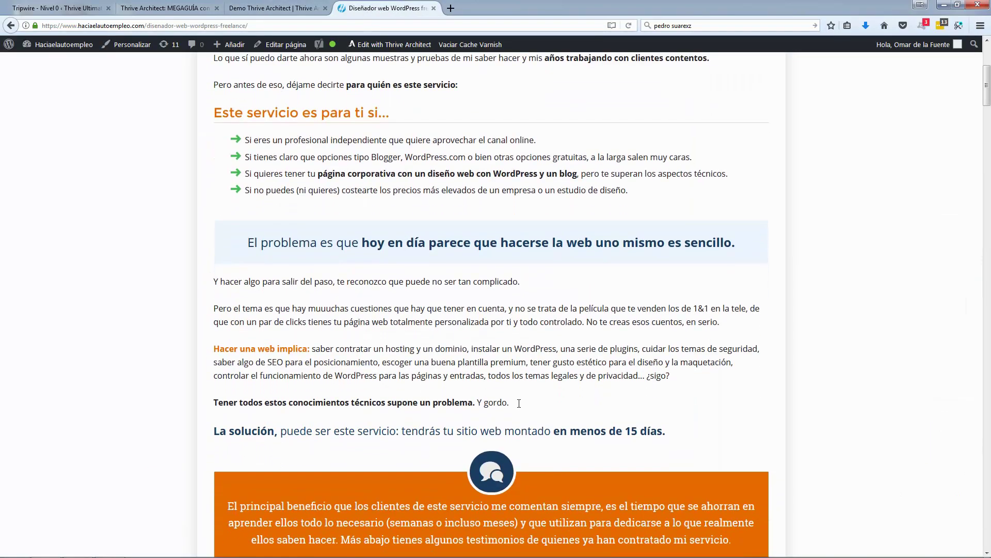
pyautogui.moveTo(509, 403); pyautogui.dragTo(216, 281)
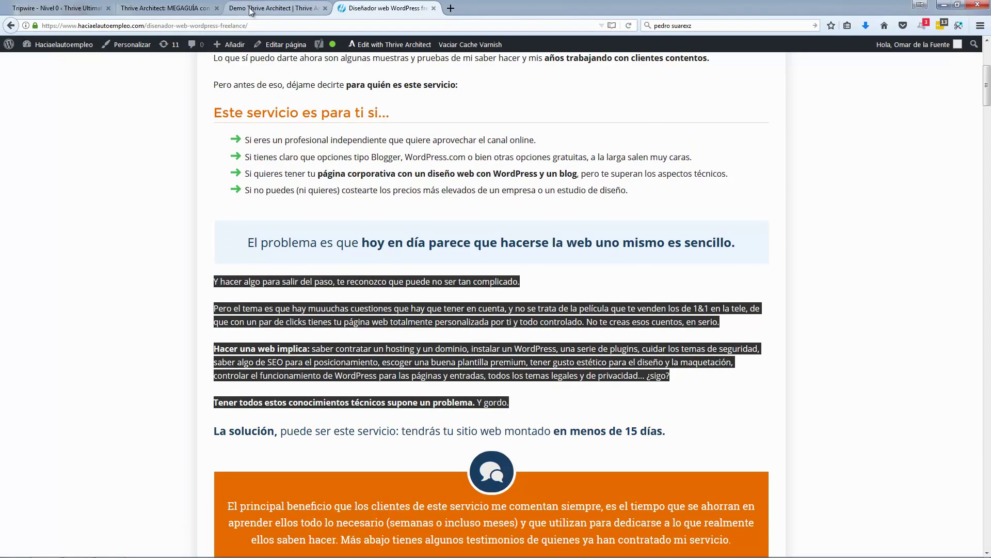
pyautogui.click(274, 8)
# Step: Add a text paragraph below the demo's blue box and paste in the copied paragraphs
pyautogui.moveTo(878, 155); pyautogui.dragTo(498, 461)
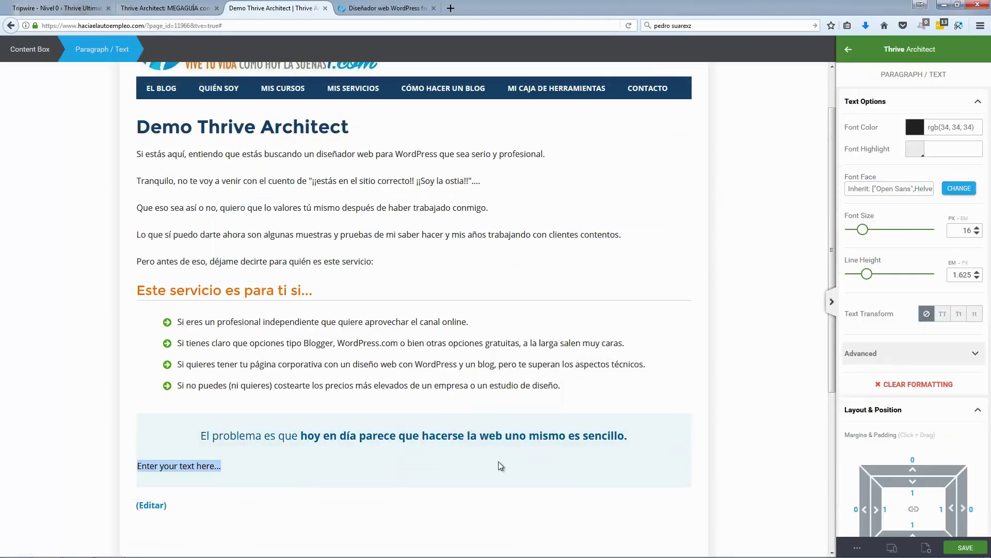
pyautogui.click(687, 453)
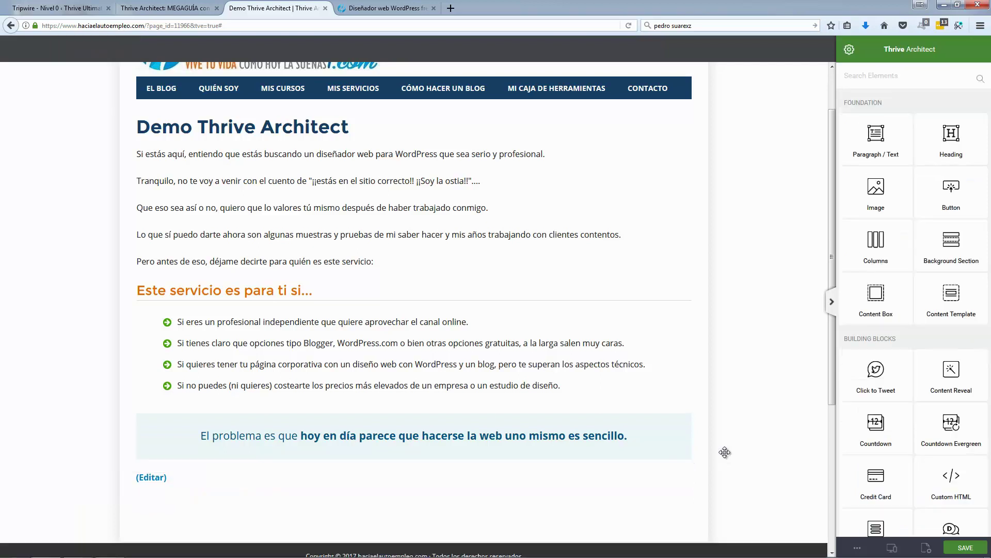
pyautogui.moveTo(879, 150); pyautogui.dragTo(417, 478)
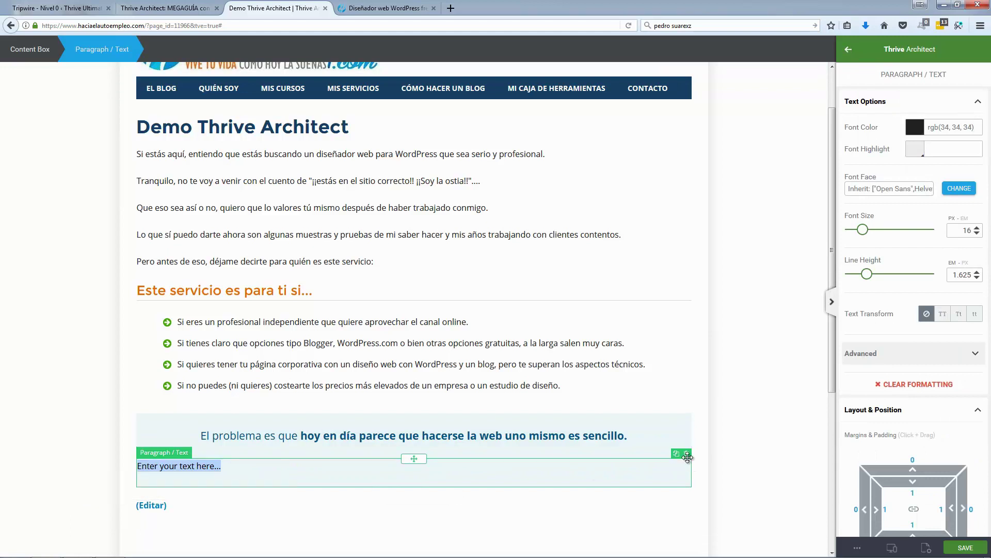
pyautogui.click(687, 453)
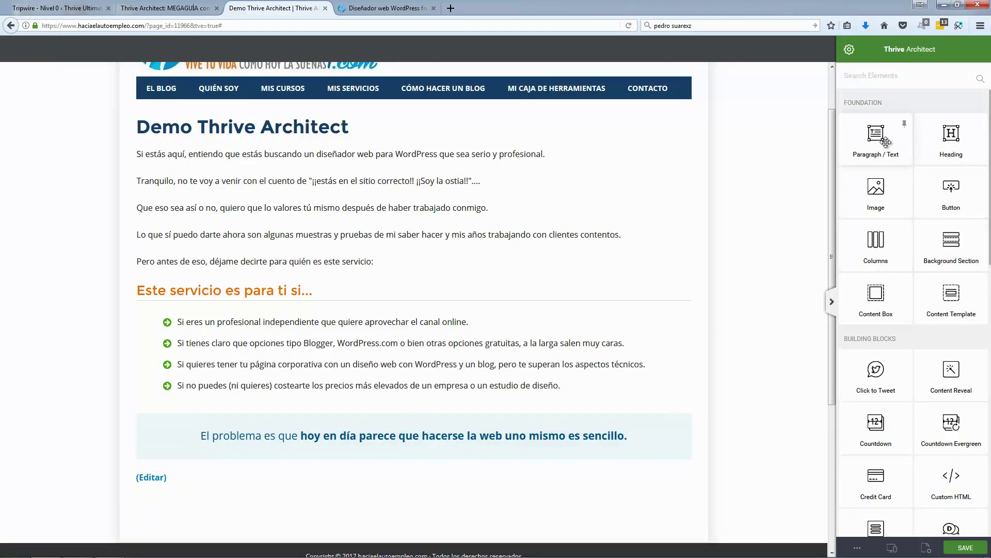
pyautogui.moveTo(891, 145); pyautogui.dragTo(311, 449)
pyautogui.hotkey('ctrl', 'z')
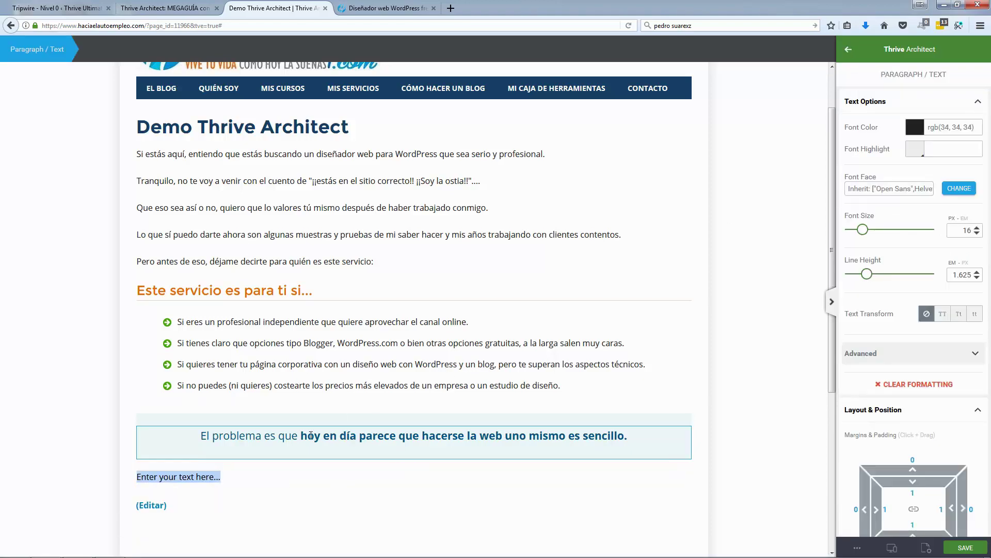
pyautogui.scroll(-5, 303, 538)
pyautogui.click(149, 370)
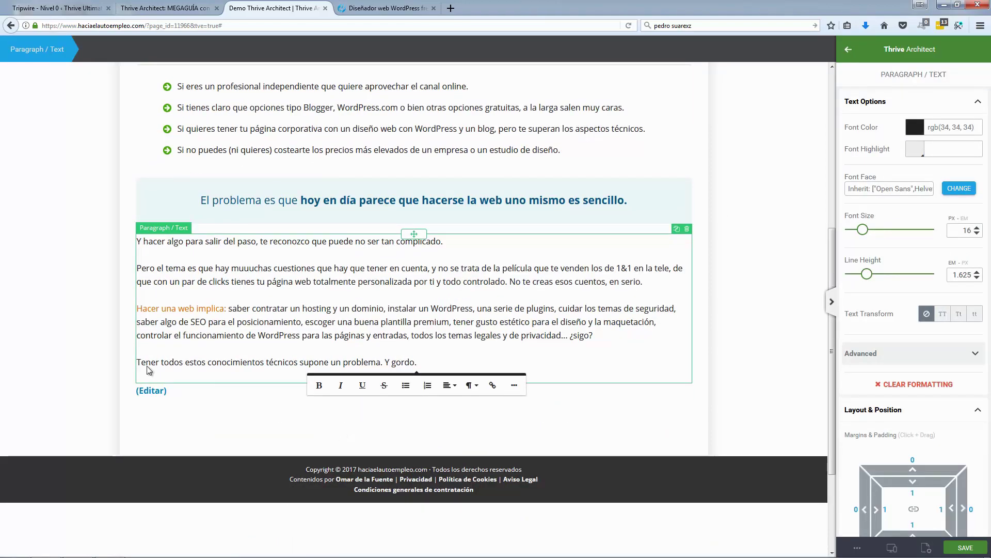
pyautogui.click(77, 342)
# Step: Make the lead-in 'Hacer una web implica:' bold
pyautogui.click(387, 8)
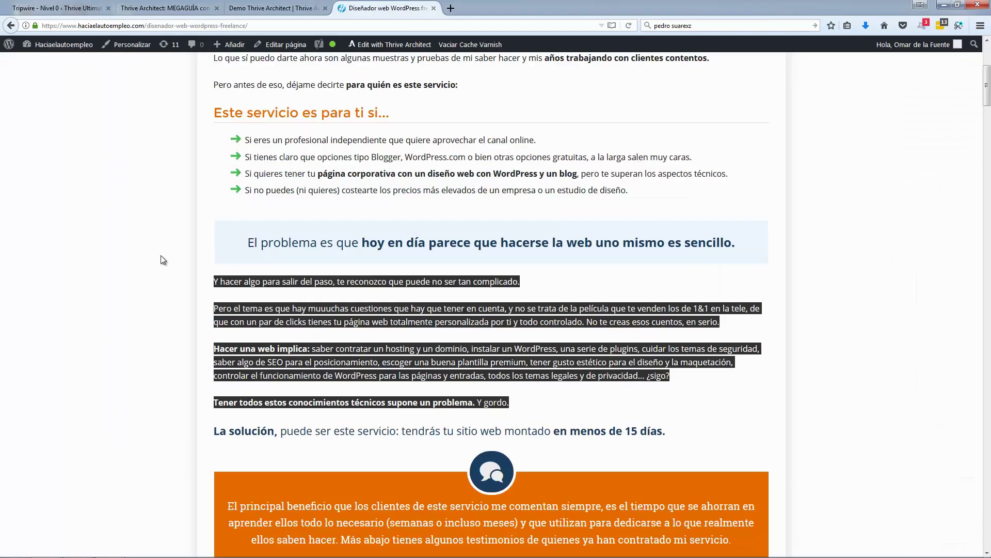
pyautogui.click(168, 268)
pyautogui.click(269, 8)
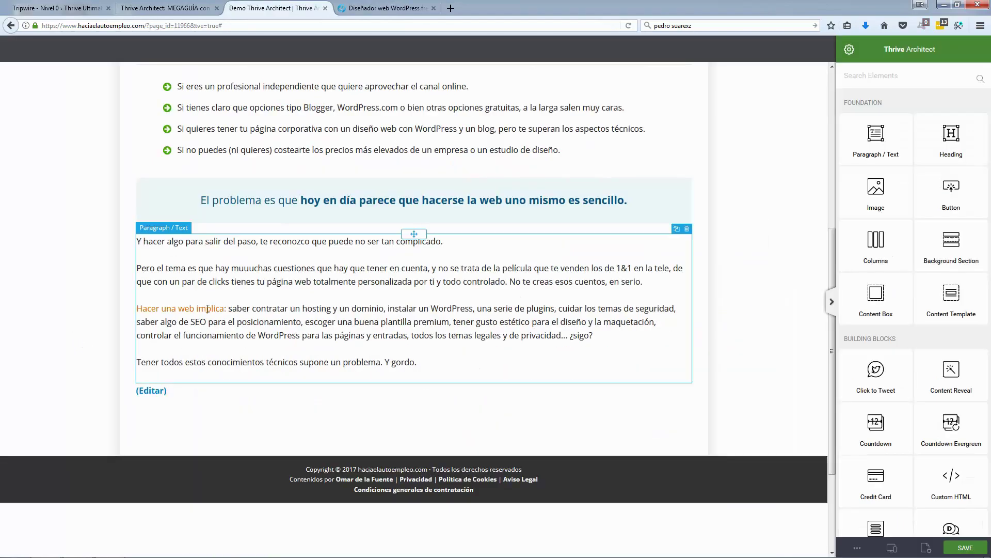
pyautogui.keyDown('shift'); pyautogui.click(146, 306); pyautogui.keyUp('shift')
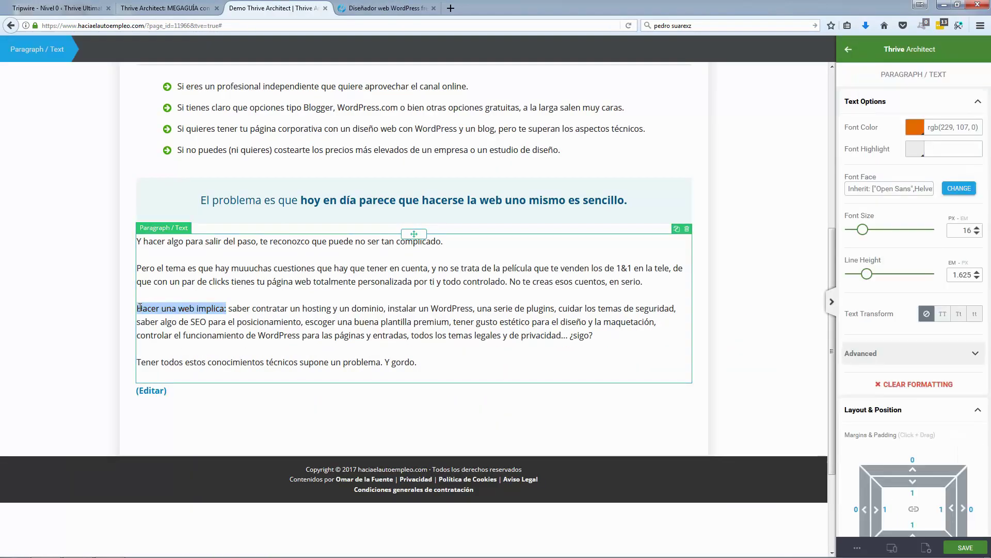
pyautogui.click(83, 332)
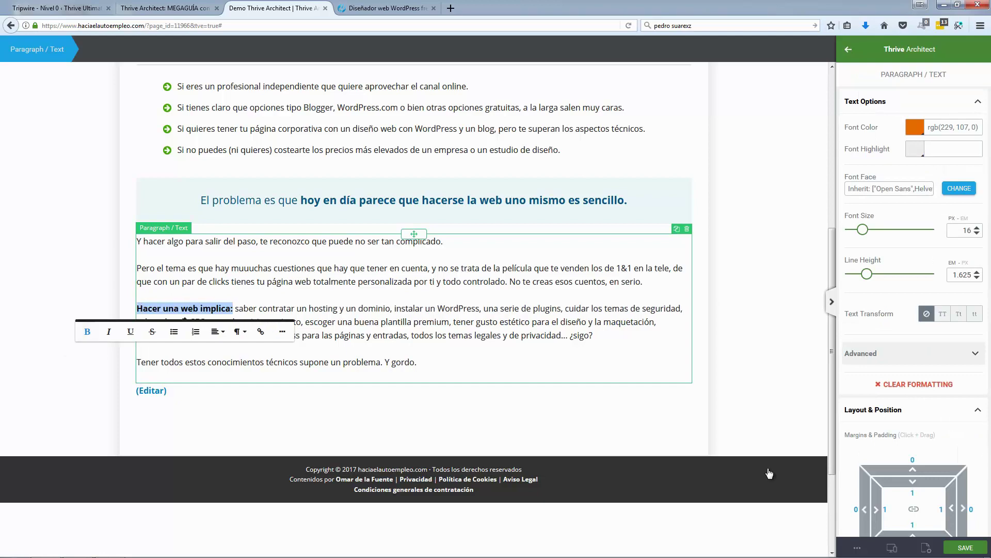
# Step: Save the page and switch back to the reference page
pyautogui.click(803, 478)
pyautogui.click(962, 547)
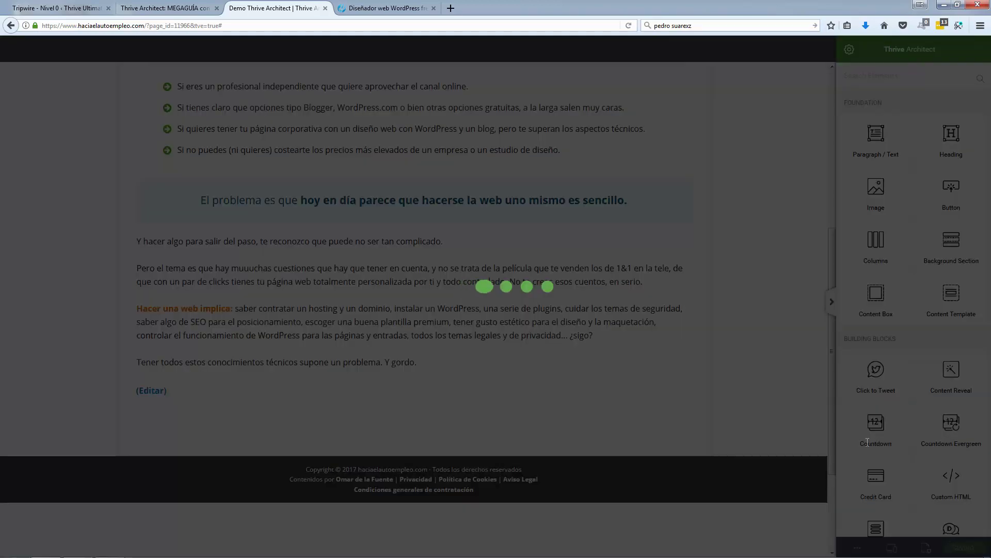
pyautogui.scroll(5, 80, 261)
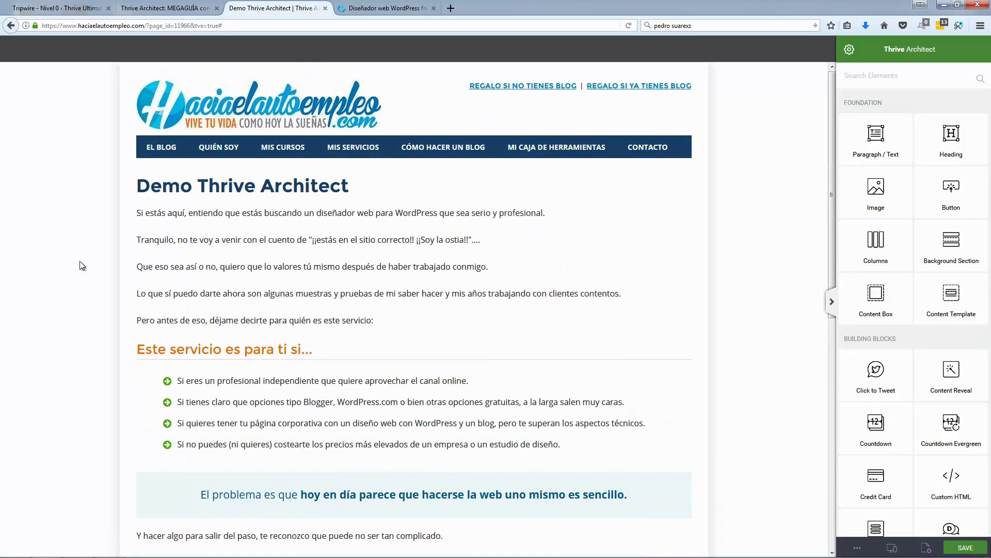
pyautogui.scroll(-4, 79, 262)
pyautogui.scroll(-2, 81, 266)
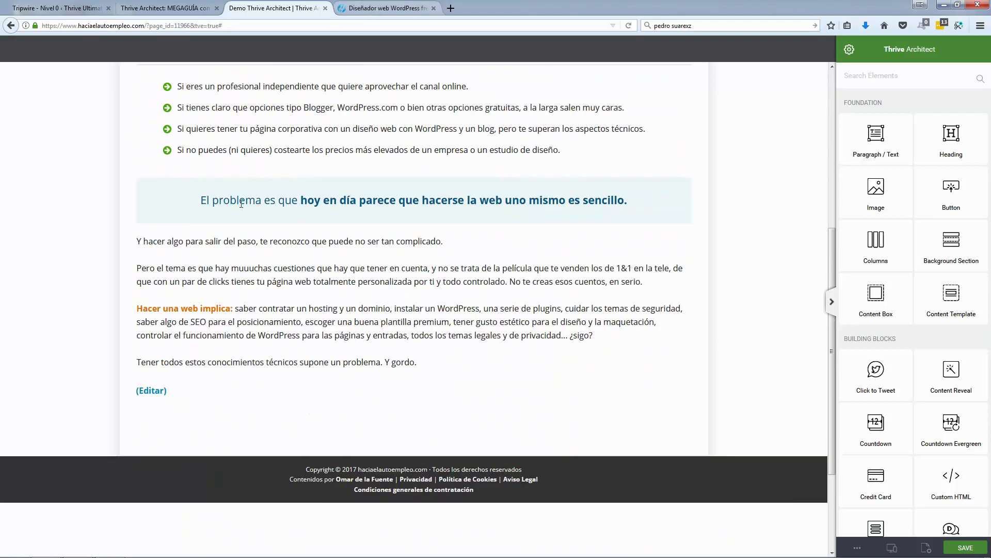
pyautogui.scroll(3, 230, 307)
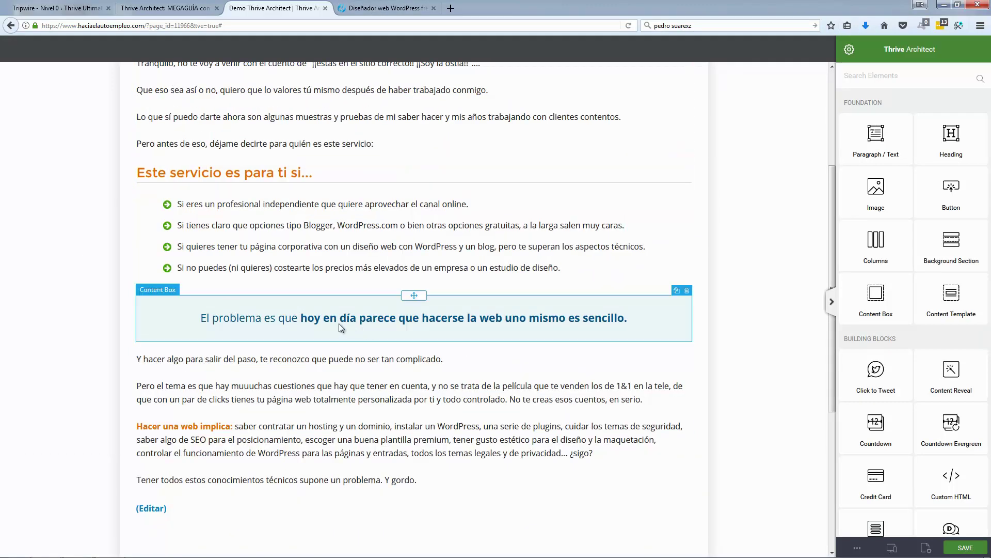
pyautogui.click(395, 12)
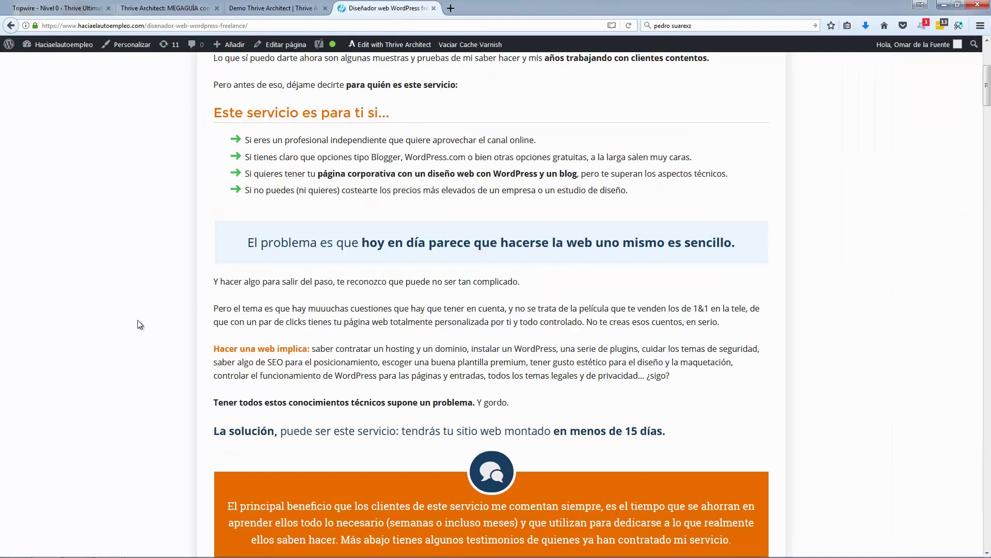
# Step: Copy the 'La solución' line into a new text paragraph at the end of the page
pyautogui.scroll(-3, 138, 310)
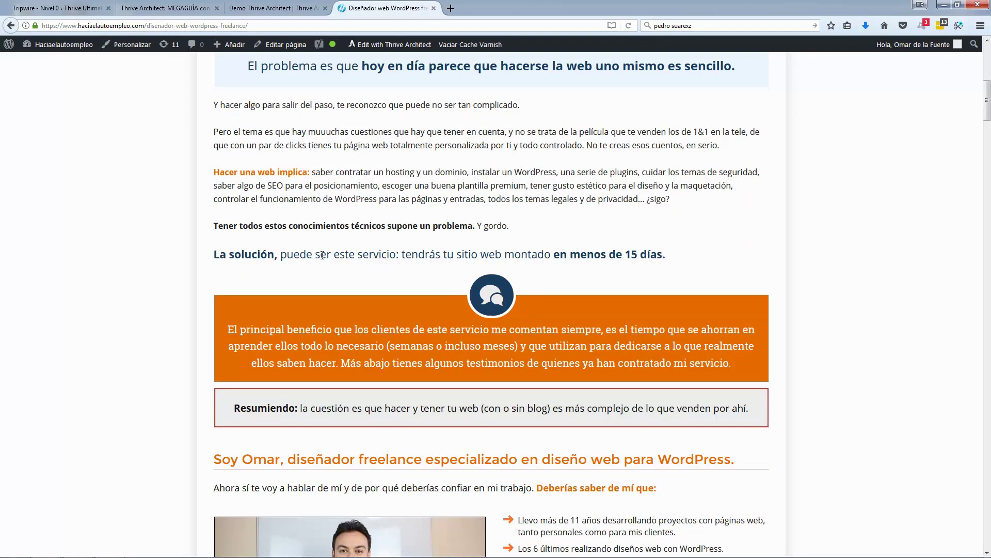
pyautogui.tripleClick(323, 255)
pyautogui.hotkey('ctrl', 'c')
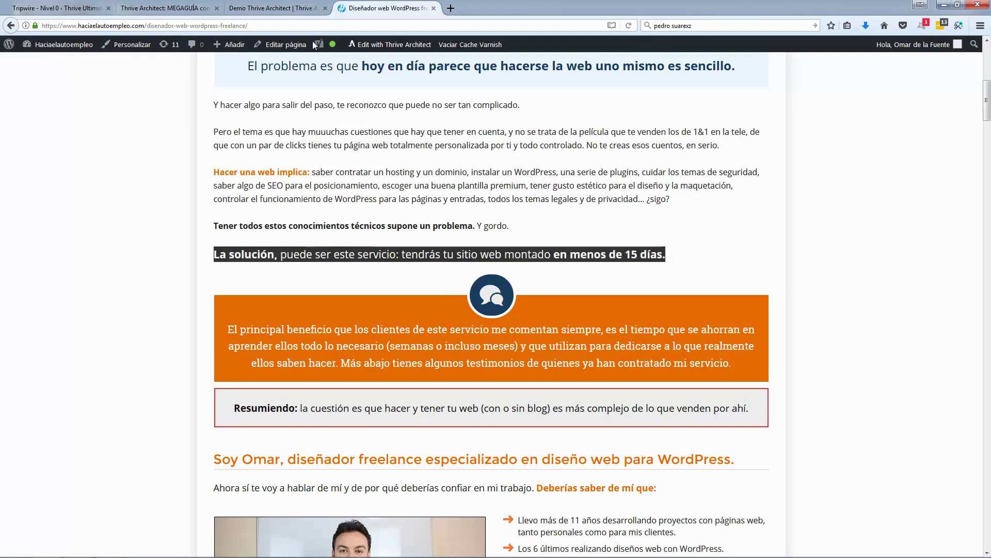
pyautogui.hotkey('ctrl', 'shift', 'Tab')
pyautogui.moveTo(891, 149); pyautogui.dragTo(387, 522)
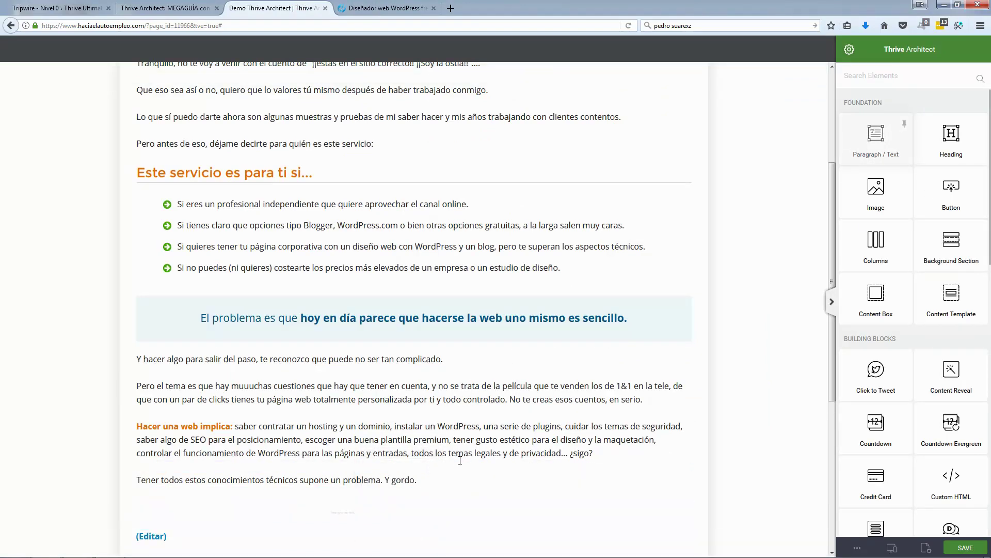
pyautogui.hotkey('ctrl', 'v')
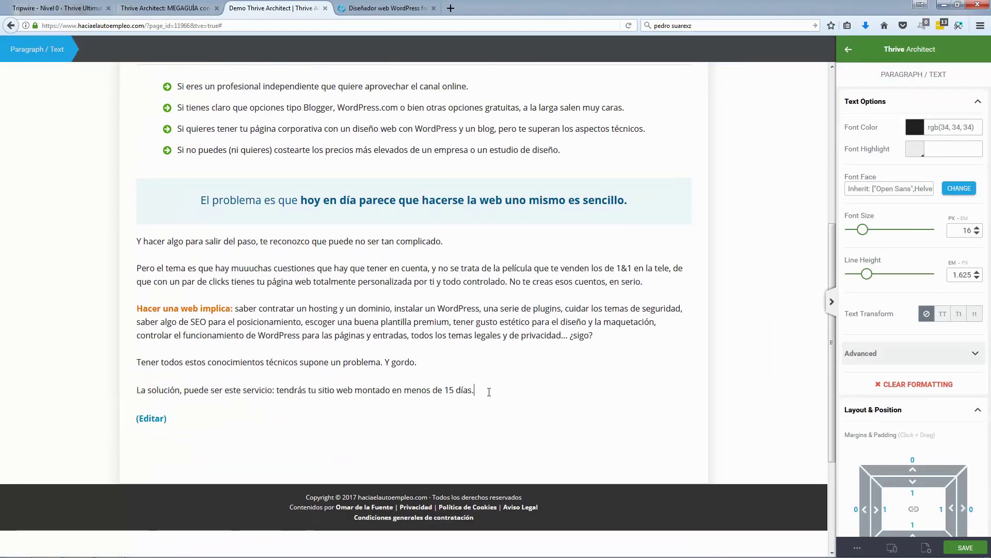
# Step: Increase the 'La solución' paragraph's font size to 22
pyautogui.hotkey('ctrl', 'a')
pyautogui.click(977, 228)
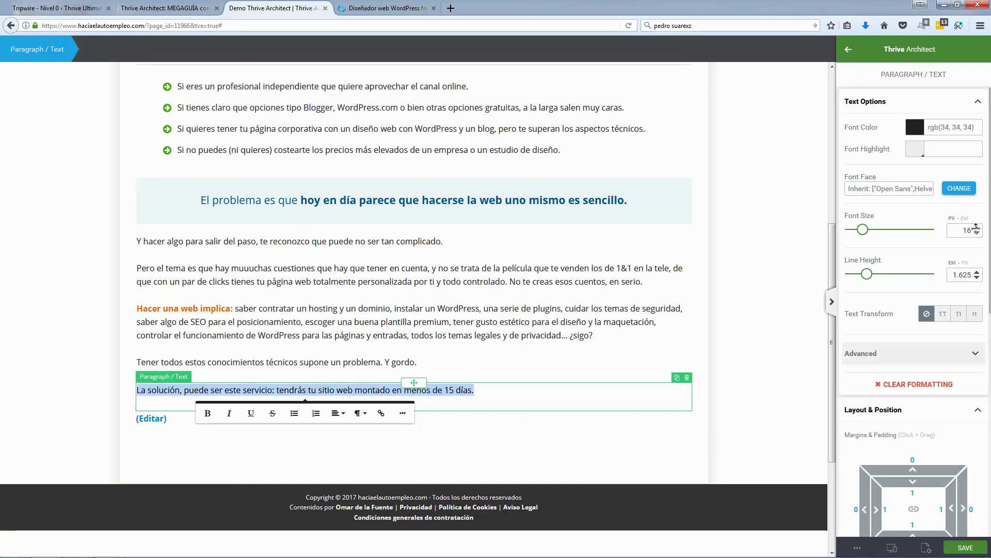
pyautogui.click(977, 227)
pyautogui.click(976, 228)
pyautogui.click(977, 228)
pyautogui.click(976, 227)
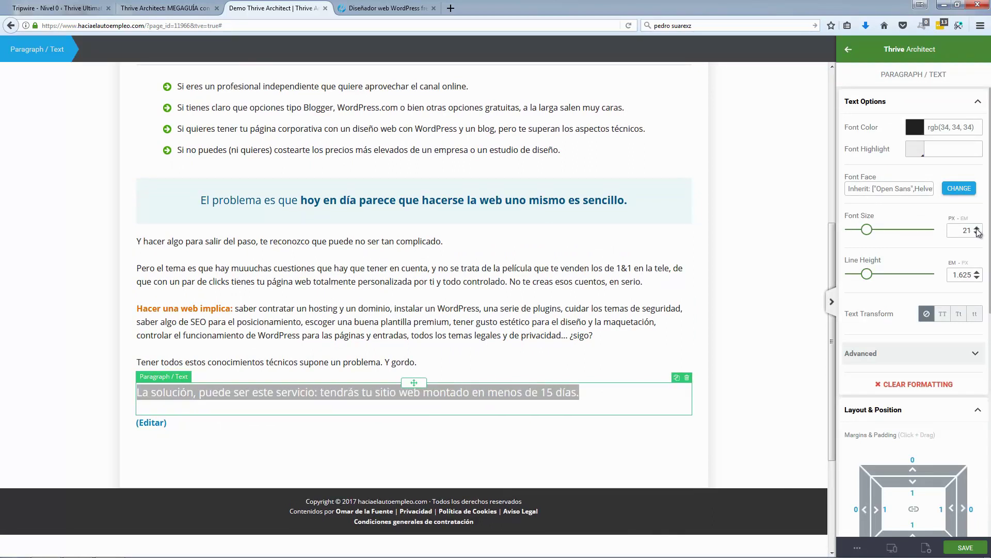
pyautogui.click(977, 228)
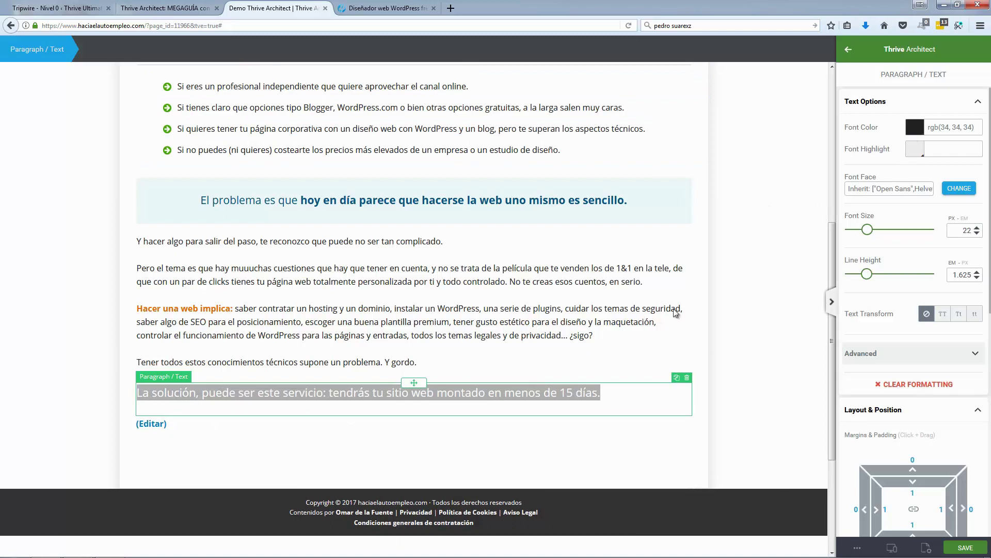
# Step: Colour the 'La solución' text navy rgb(24, 63, 99) and view the reference page
pyautogui.click(915, 127)
pyautogui.click(858, 204)
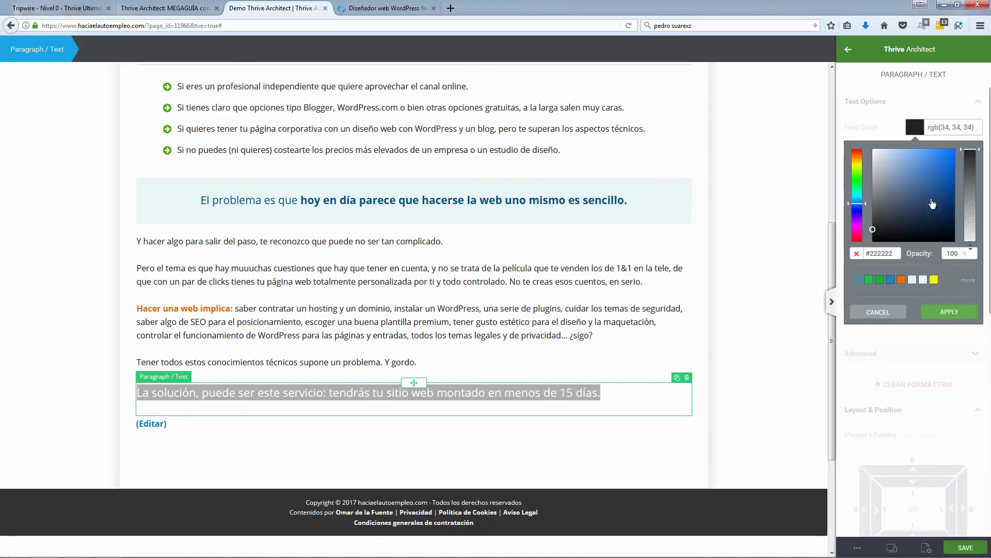
pyautogui.click(952, 175)
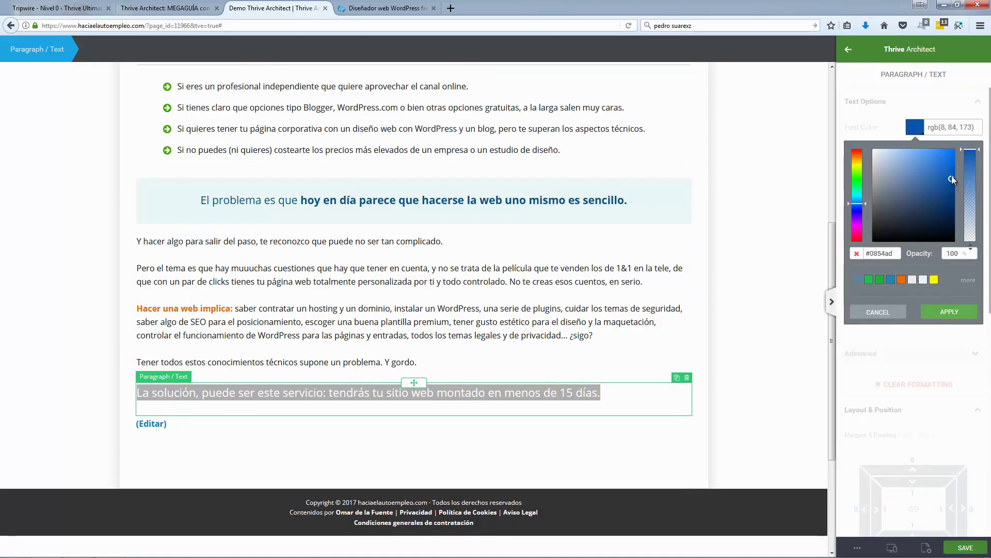
pyautogui.click(861, 202)
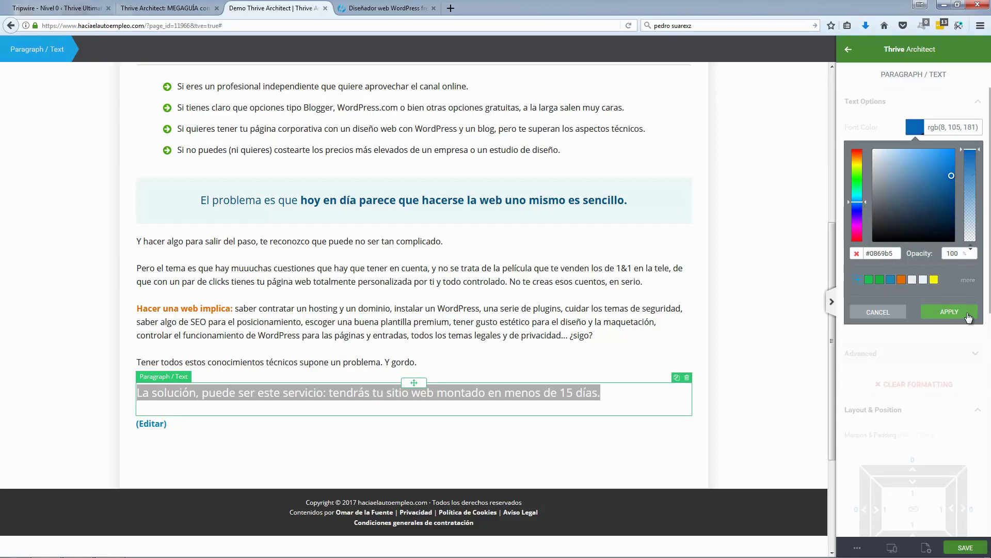
pyautogui.click(968, 281)
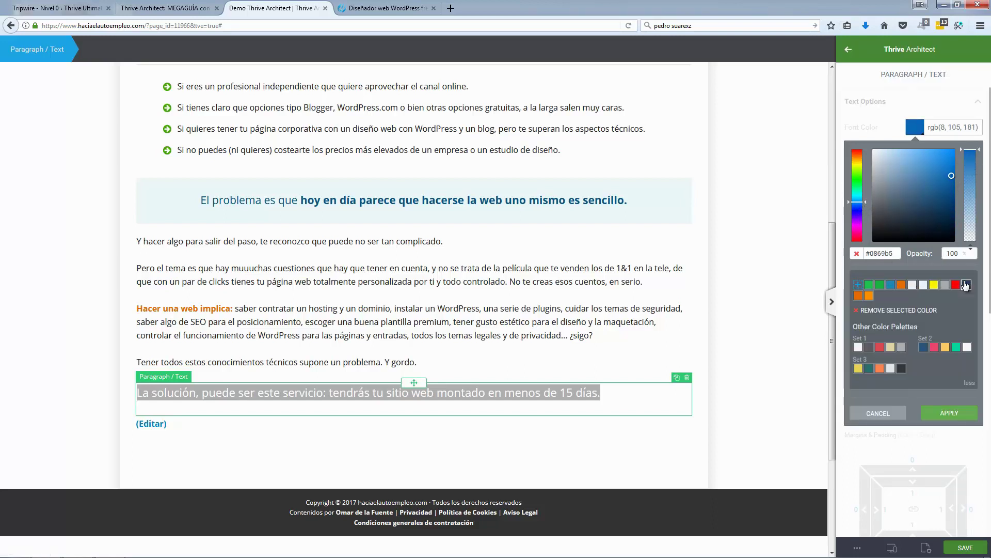
pyautogui.click(967, 285)
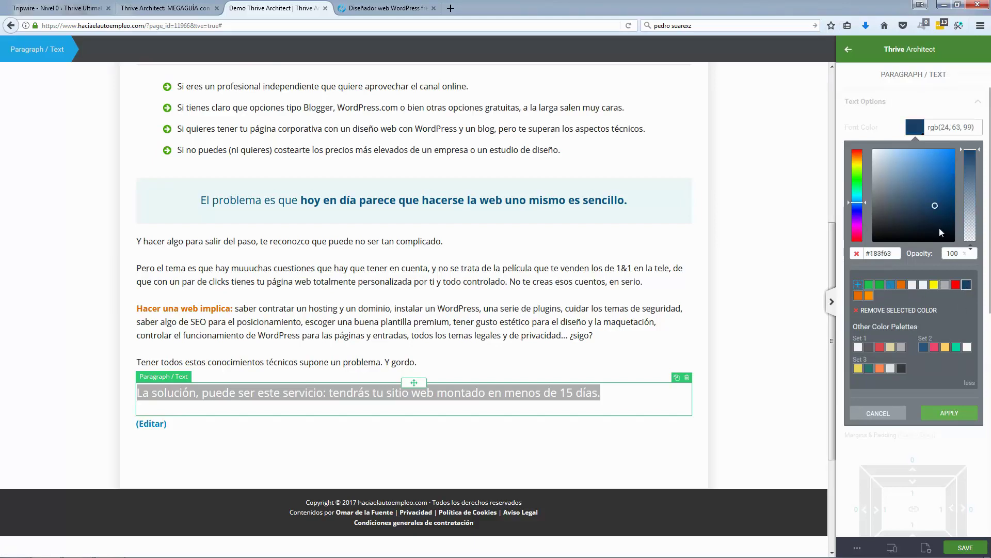
pyautogui.click(956, 411)
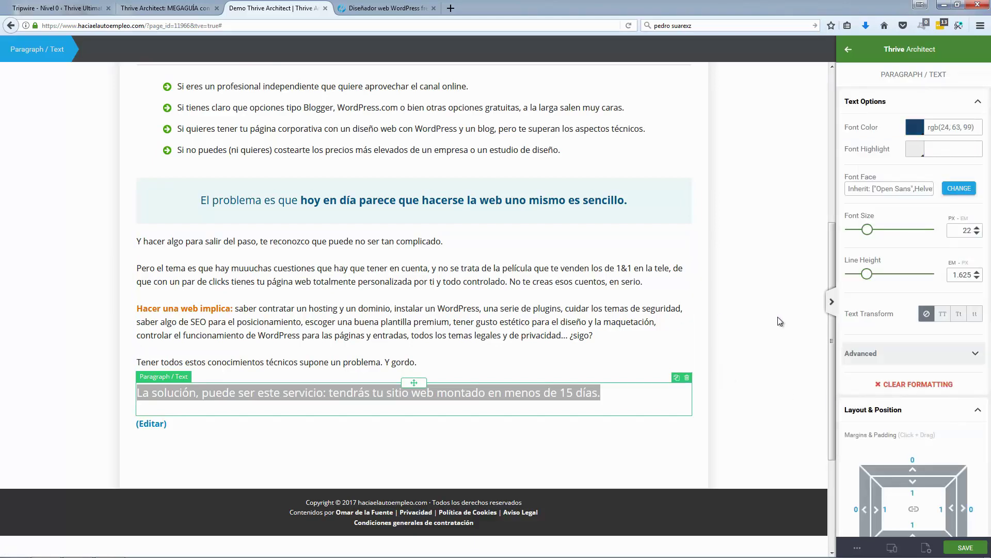
pyautogui.click(701, 343)
pyautogui.click(364, 14)
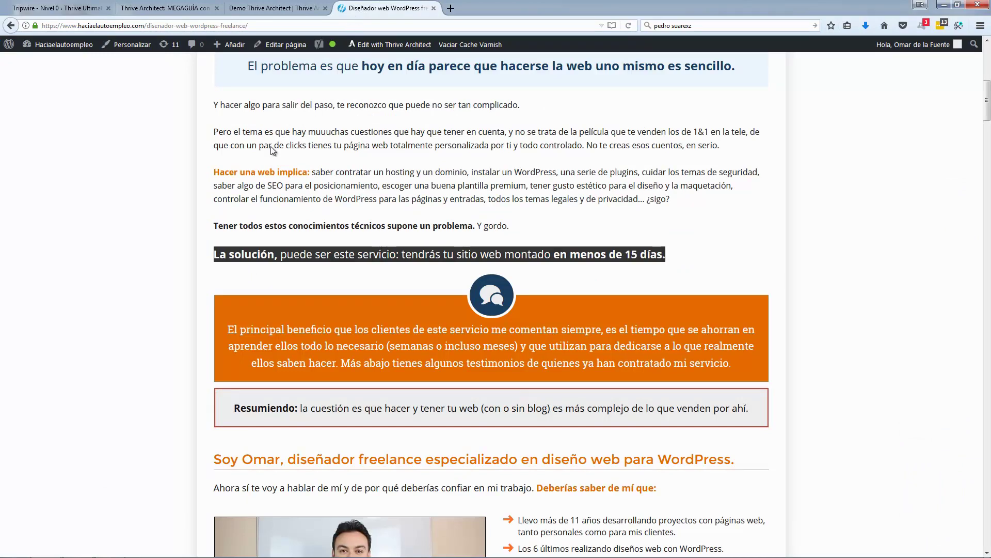
# Step: Bold 'La solución,' and 'en menos de 15 días.' in the paragraph
pyautogui.click(238, 166)
pyautogui.click(278, 9)
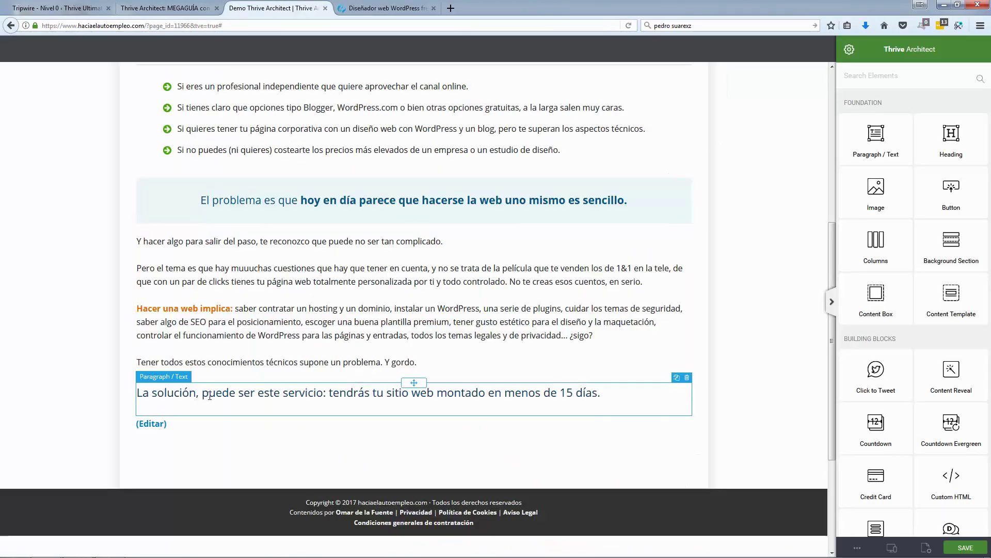
pyautogui.moveTo(140, 394); pyautogui.dragTo(203, 394)
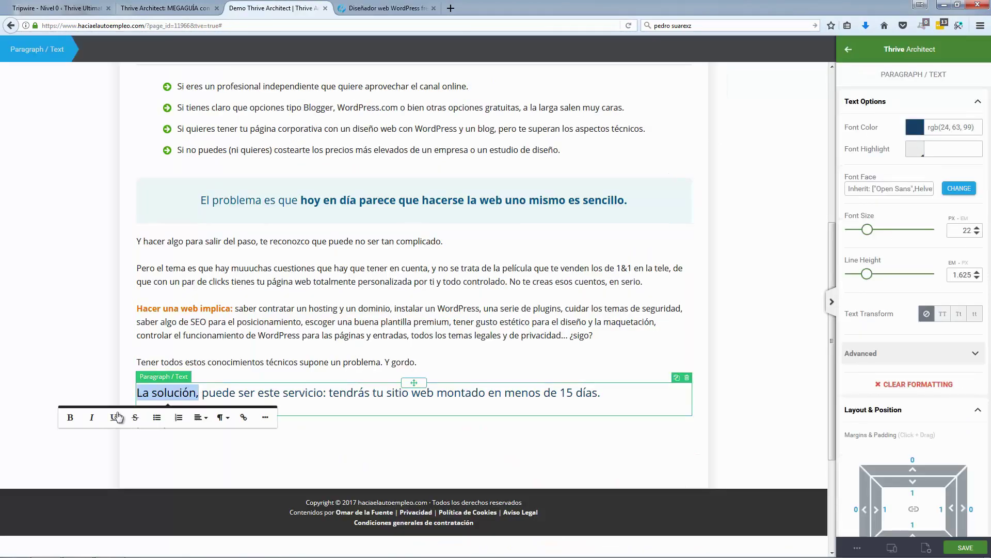
pyautogui.click(72, 417)
pyautogui.click(515, 394)
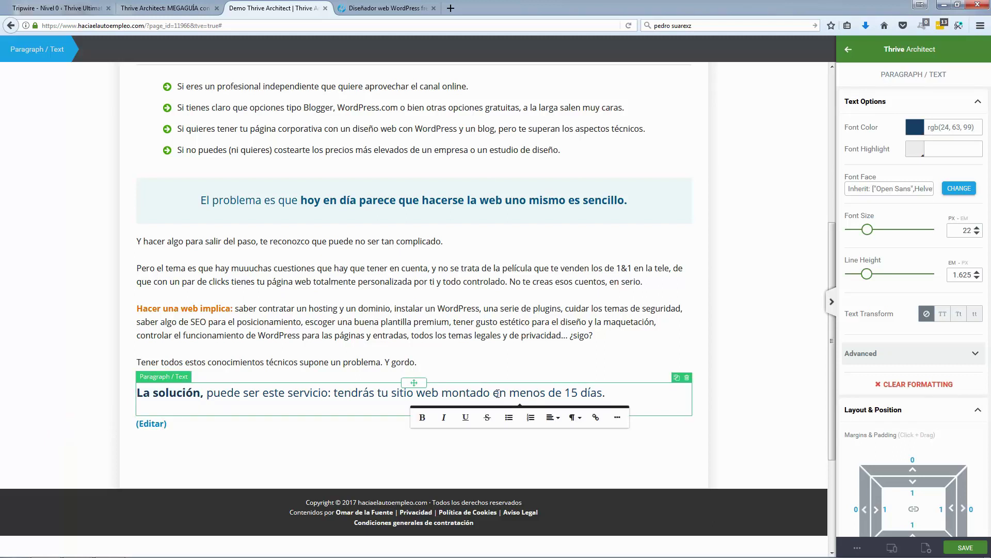
pyautogui.moveTo(494, 394); pyautogui.dragTo(607, 394)
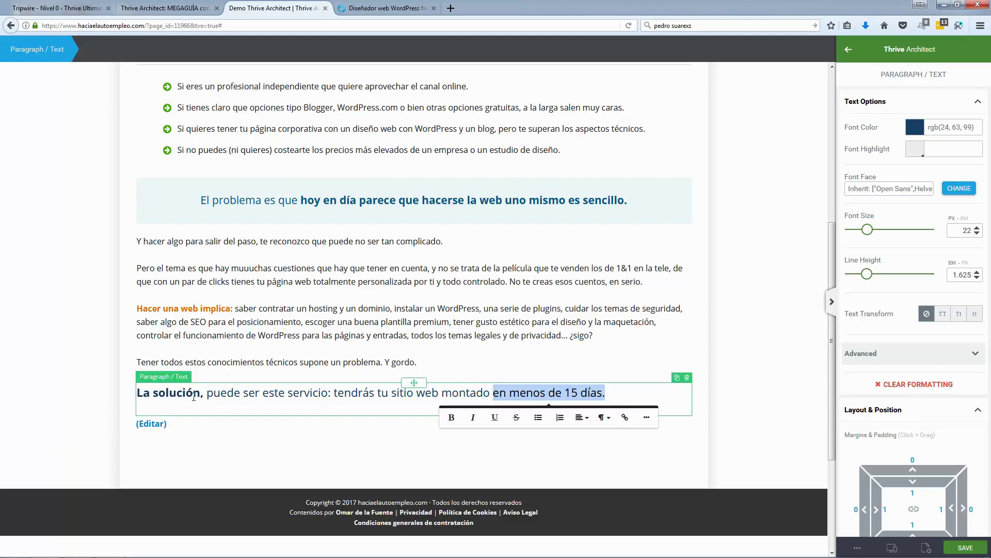
pyautogui.click(452, 417)
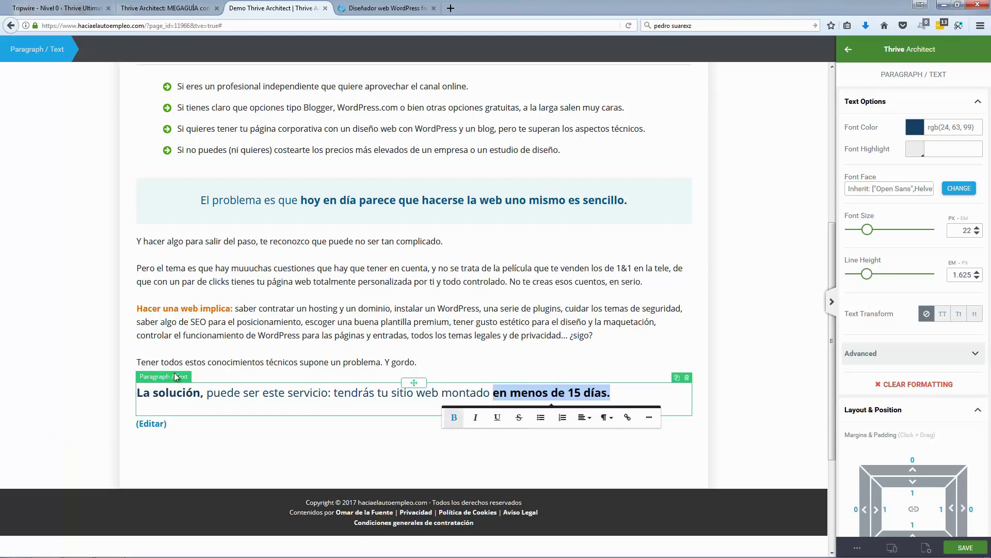
# Step: Compare the paragraph with the reference page and return to the editor
pyautogui.click(118, 347)
pyautogui.scroll(-4, 413, 300)
pyautogui.click(392, 10)
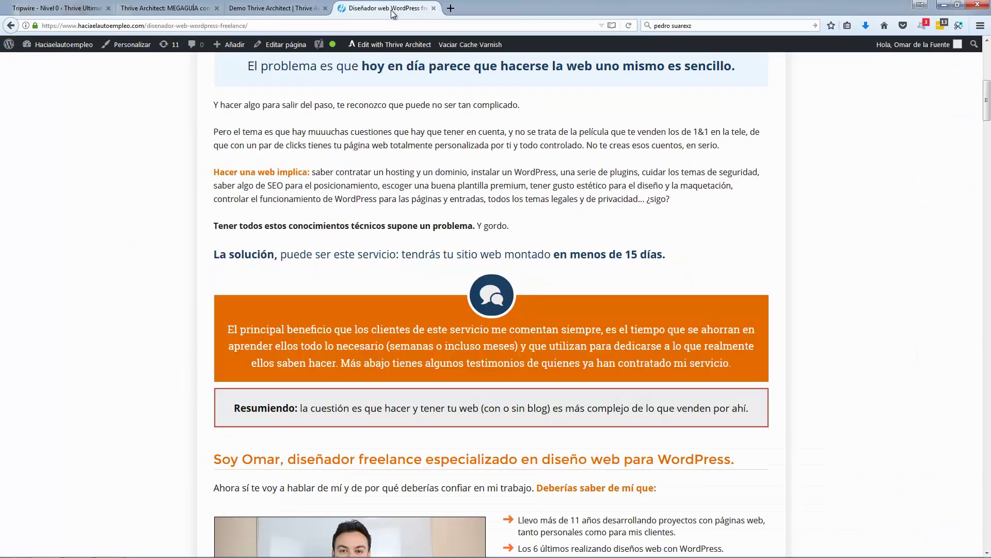
pyautogui.scroll(-2, 268, 299)
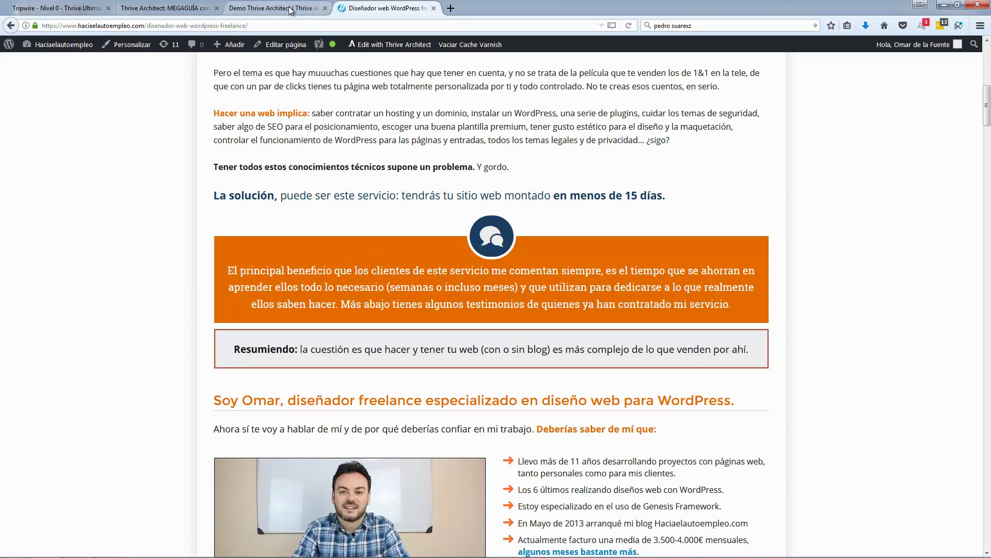
pyautogui.click(273, 9)
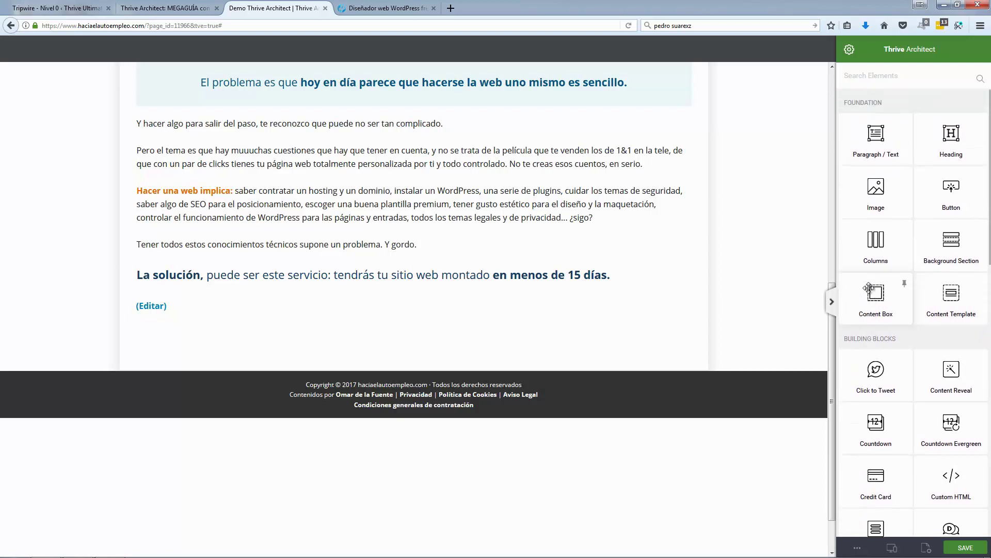
# Step: Drag a Content Box element from the sidebar to just below the 'La solución…' paragraph
pyautogui.scroll(-4, 869, 289)
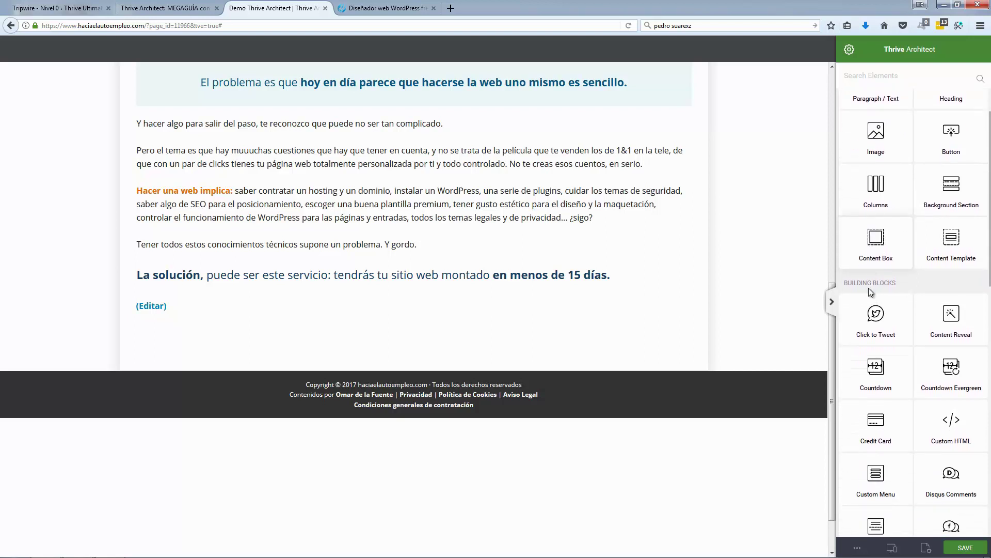
pyautogui.scroll(-4, 871, 292)
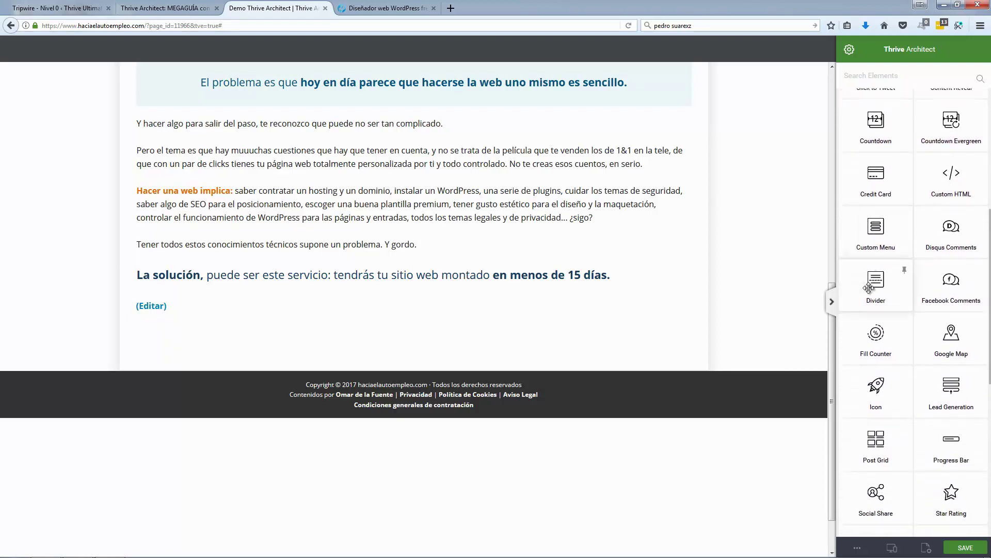
pyautogui.scroll(-2, 870, 297)
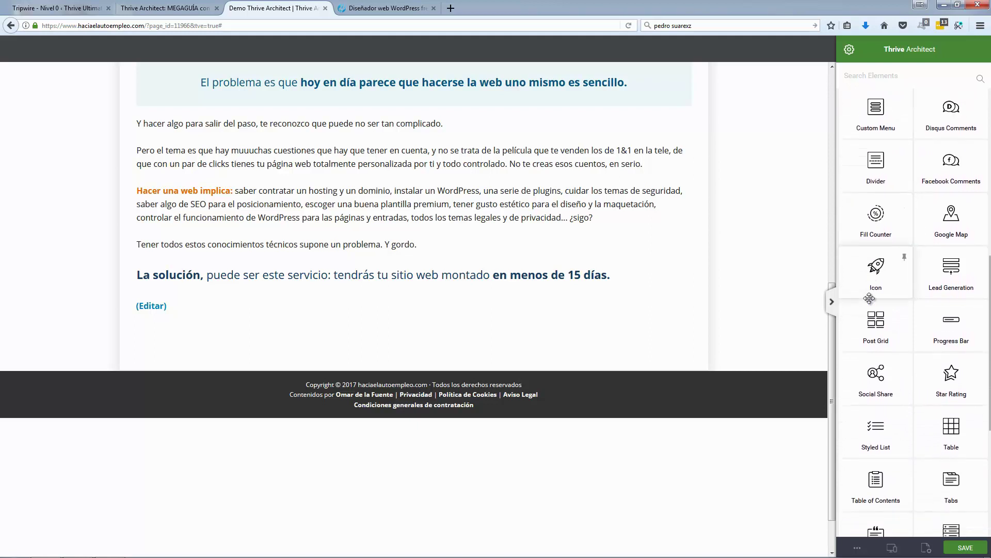
pyautogui.scroll(-1, 870, 297)
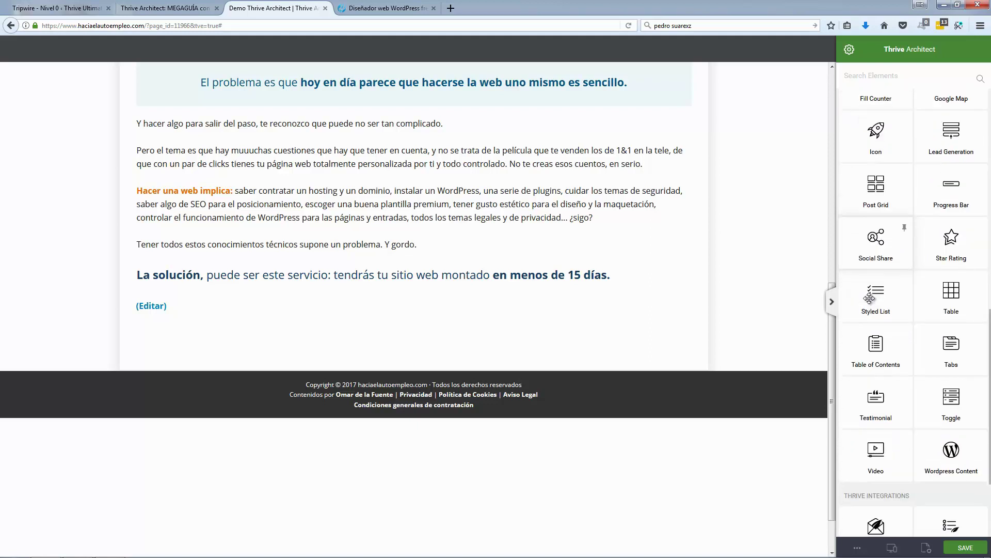
pyautogui.scroll(-2, 870, 298)
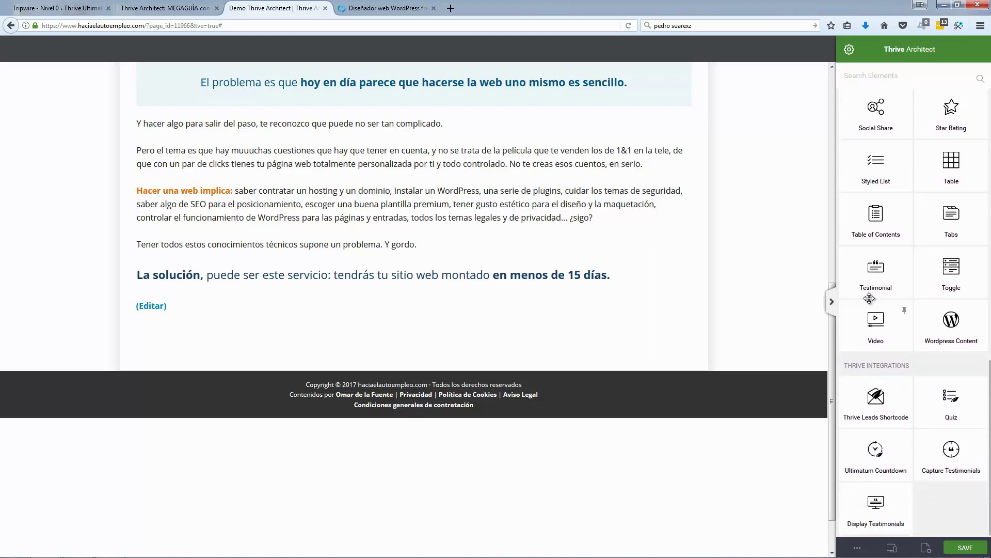
pyautogui.scroll(2, 869, 298)
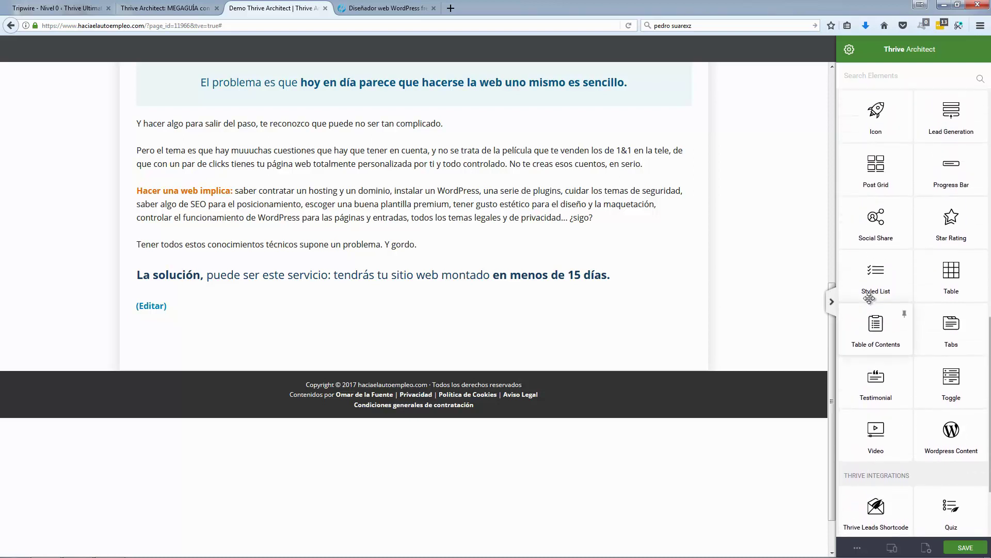
pyautogui.scroll(1, 869, 298)
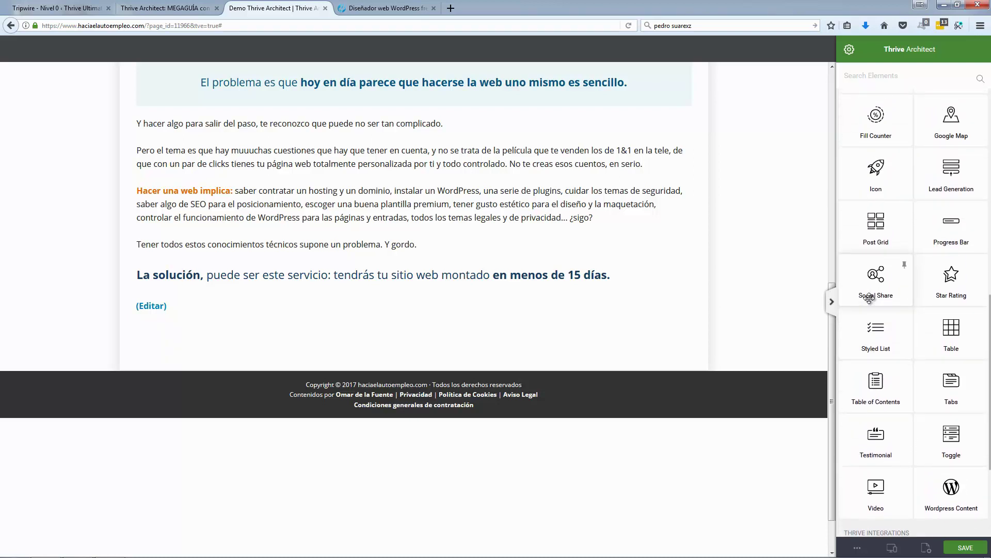
pyautogui.scroll(4, 869, 298)
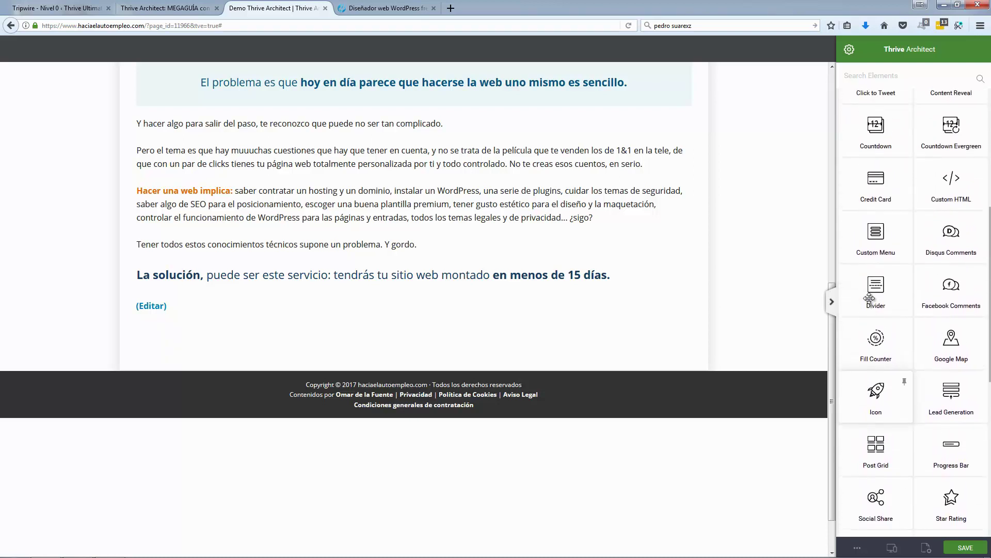
pyautogui.scroll(4, 869, 298)
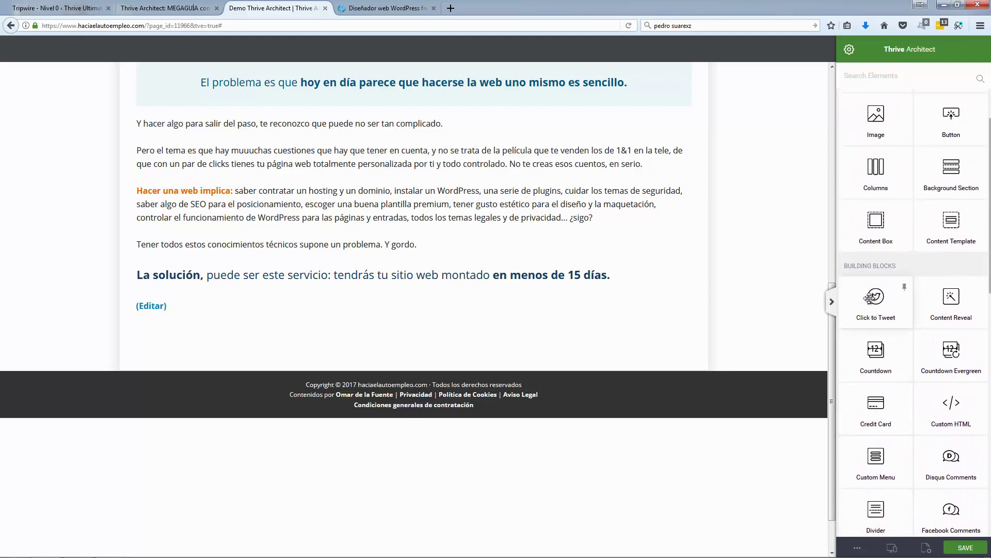
pyautogui.scroll(1, 869, 298)
pyautogui.moveTo(878, 279); pyautogui.dragTo(485, 311)
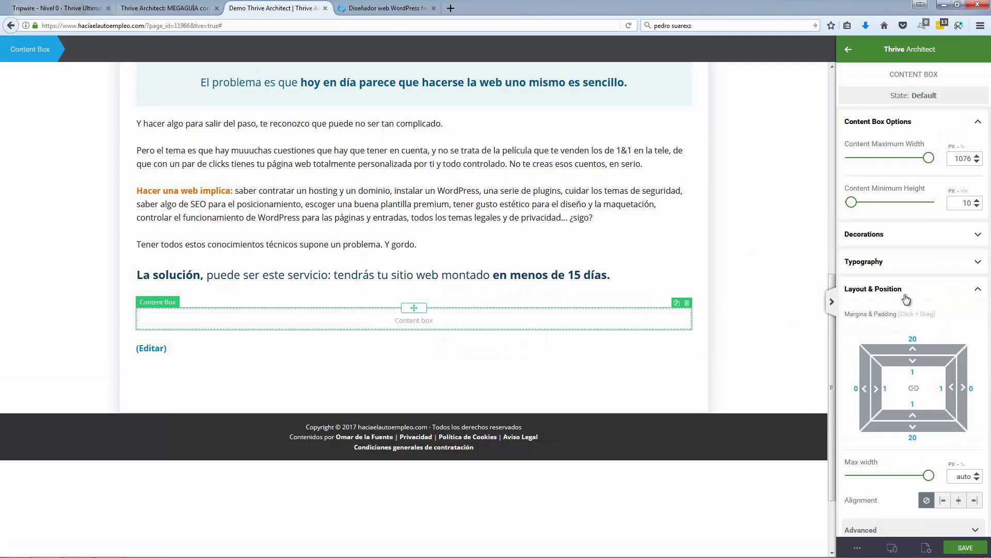
pyautogui.click(977, 235)
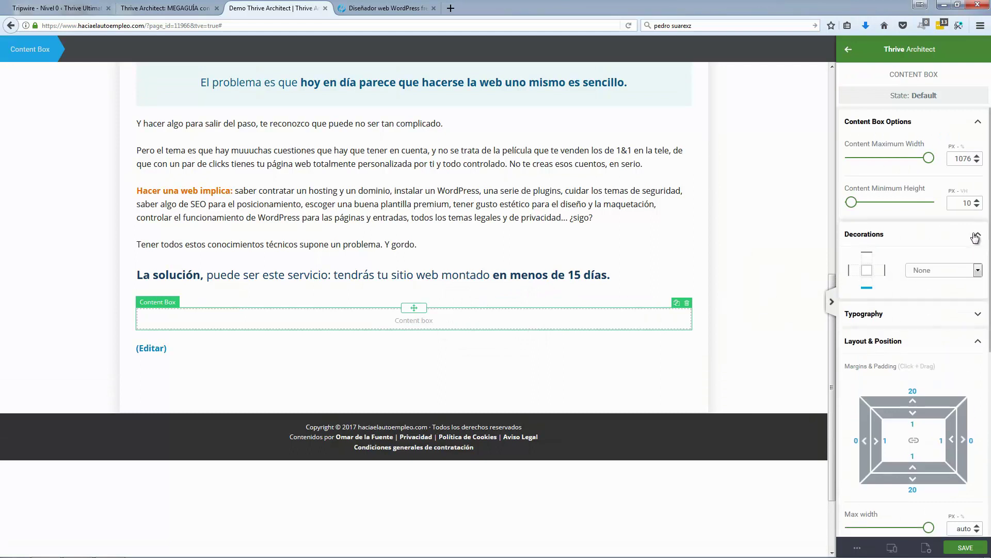
pyautogui.click(979, 269)
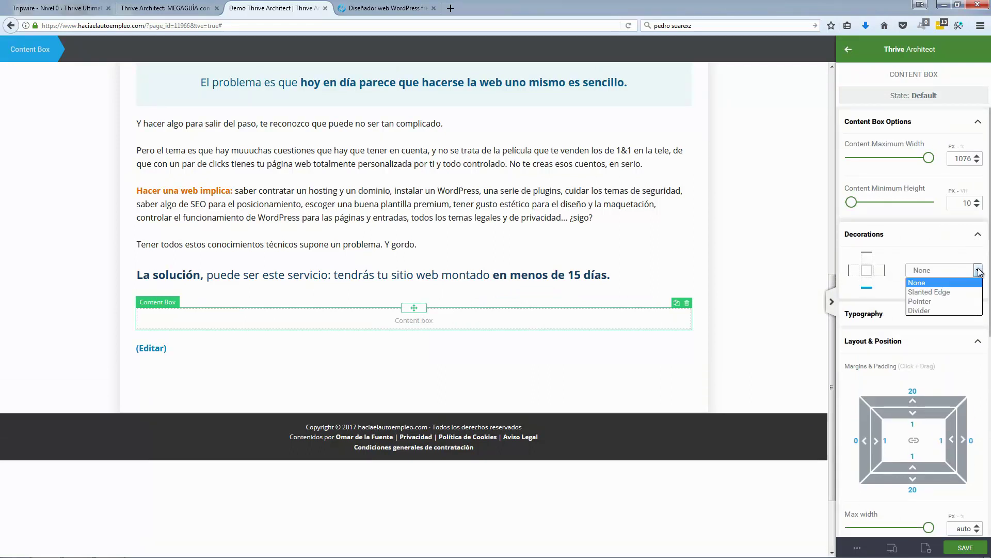
pyautogui.click(980, 270)
pyautogui.click(978, 236)
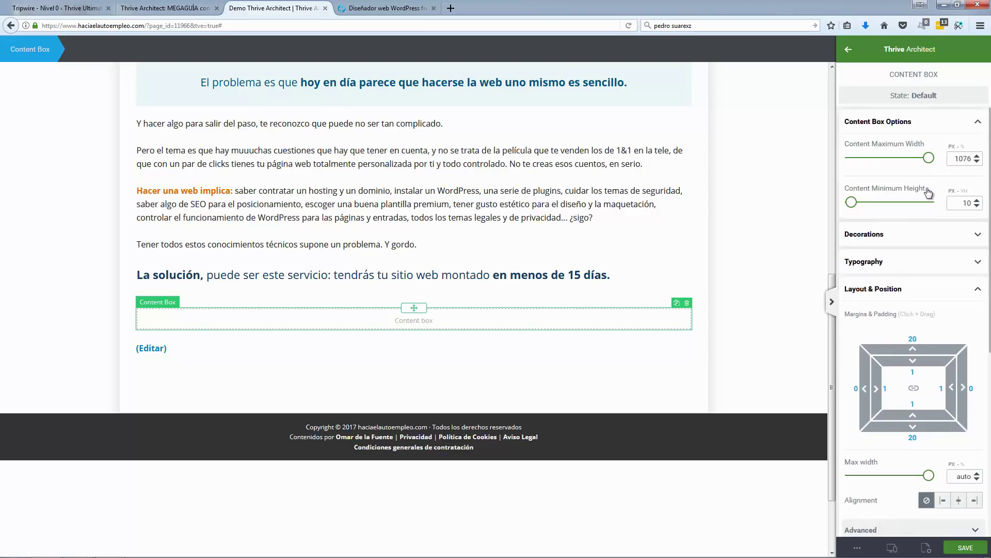
pyautogui.click(943, 261)
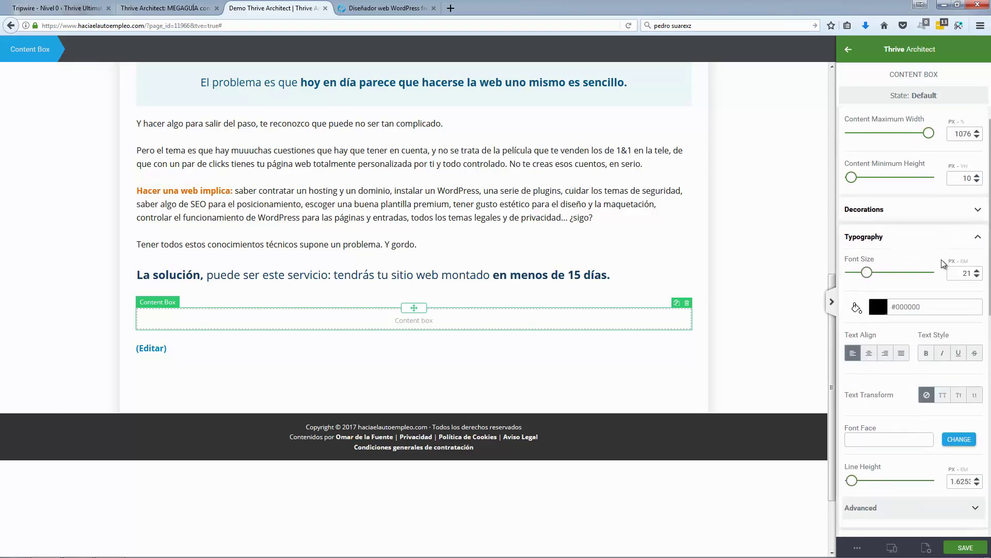
pyautogui.scroll(-1, 943, 243)
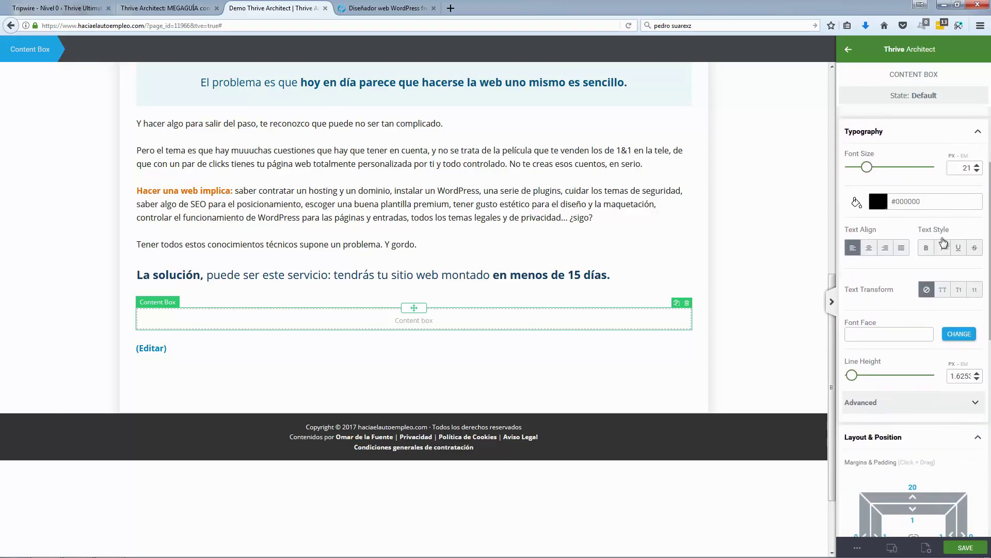
pyautogui.scroll(-3, 943, 334)
pyautogui.click(946, 336)
pyautogui.scroll(-5, 948, 337)
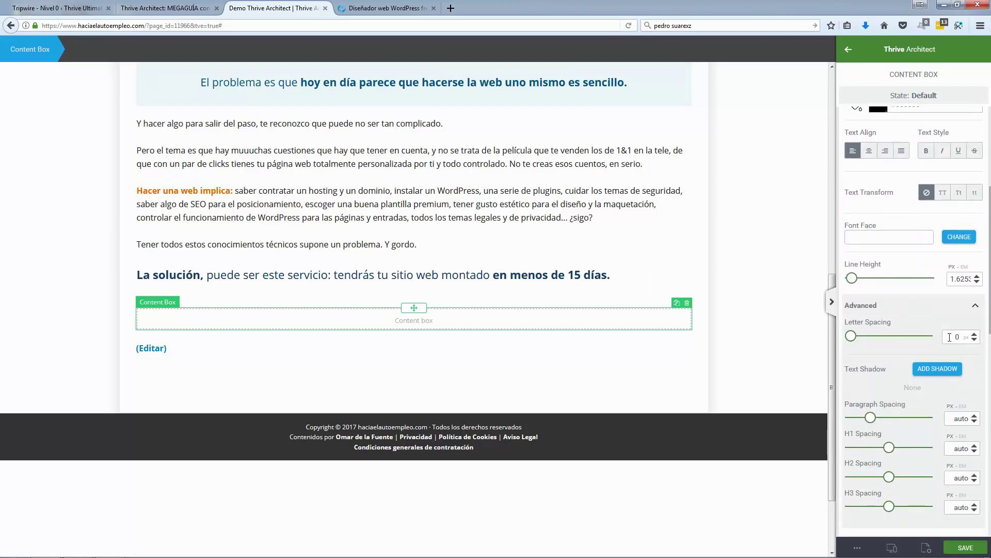
pyautogui.scroll(4, 950, 338)
pyautogui.scroll(3, 957, 300)
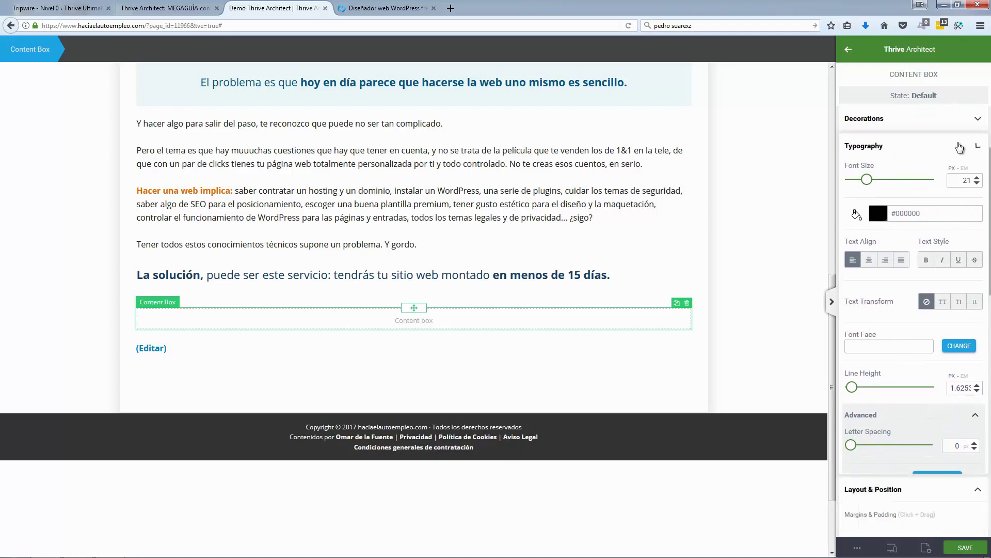
pyautogui.click(959, 148)
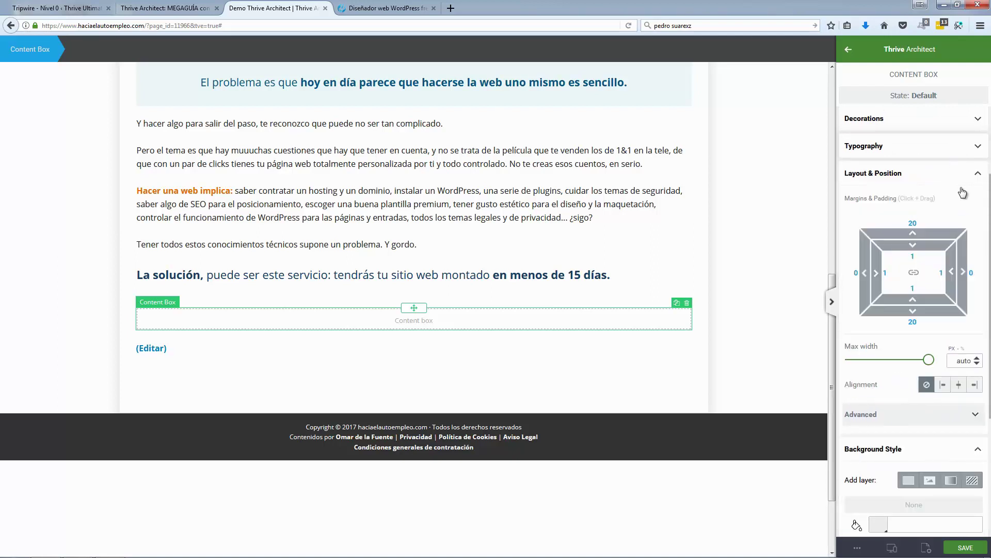
pyautogui.click(943, 416)
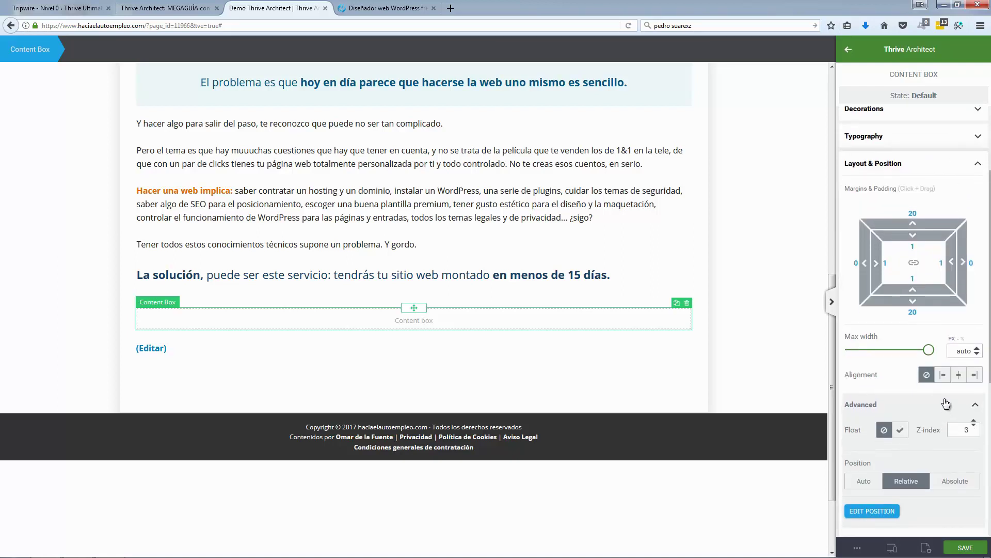
pyautogui.click(946, 403)
pyautogui.scroll(-3, 945, 401)
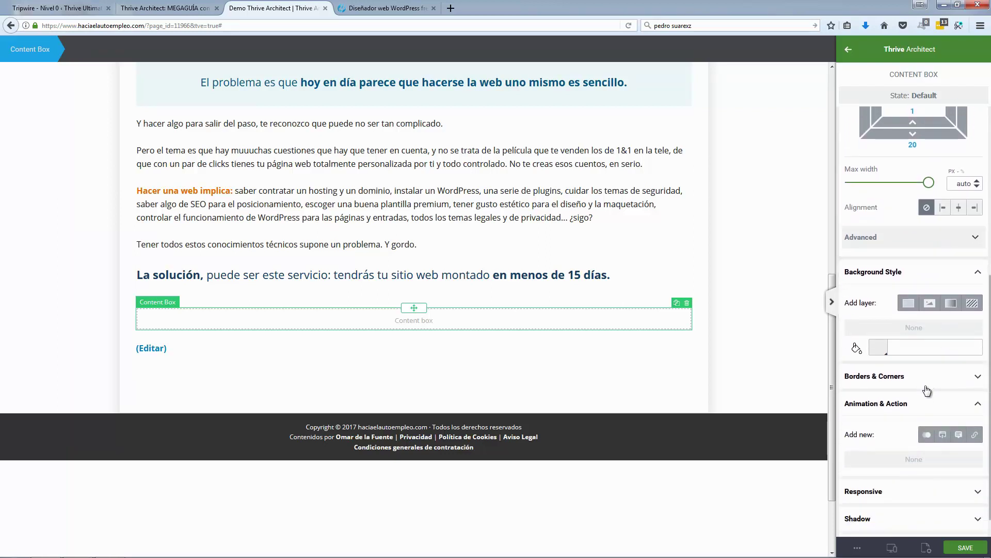
pyautogui.scroll(-1, 924, 408)
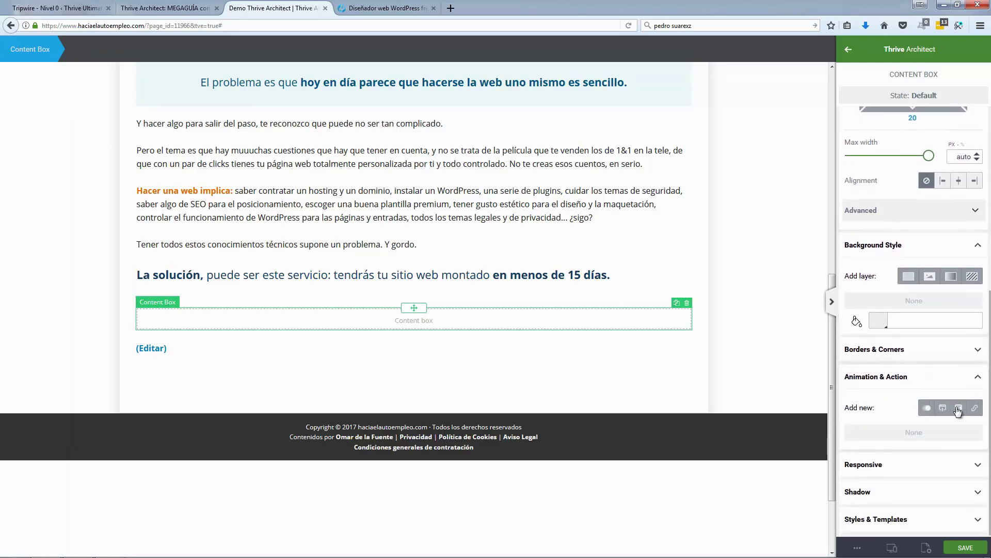
pyautogui.click(979, 381)
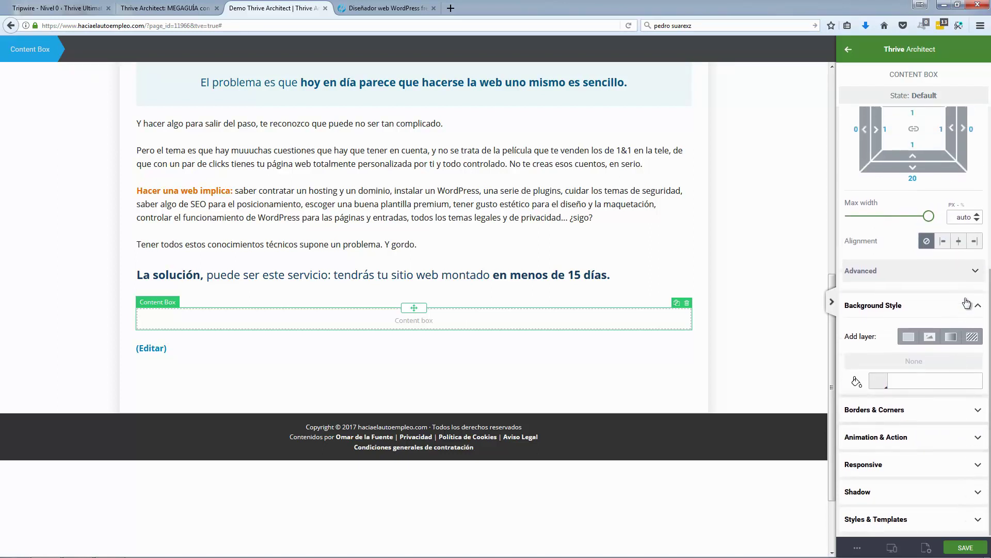
pyautogui.click(978, 305)
pyautogui.scroll(3, 978, 233)
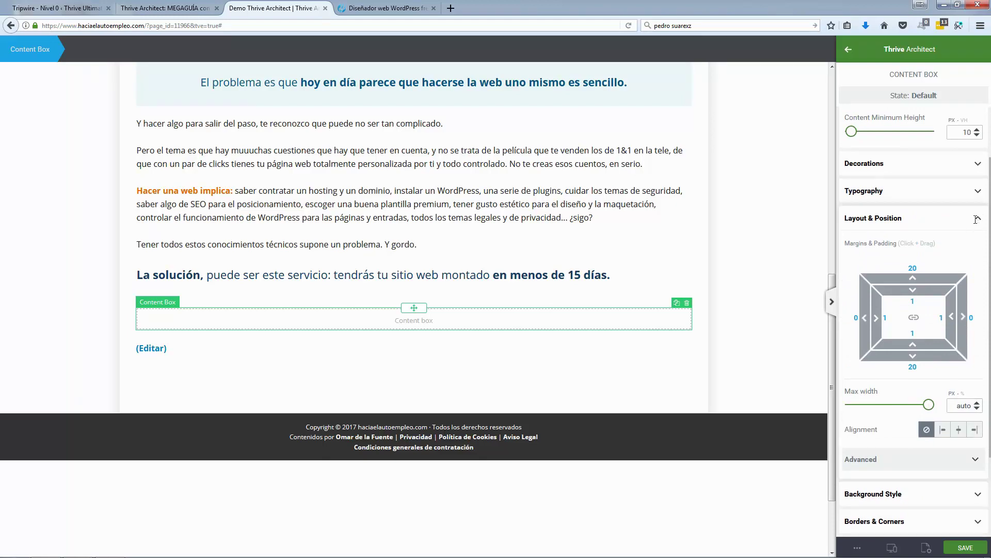
pyautogui.click(977, 220)
pyautogui.click(391, 14)
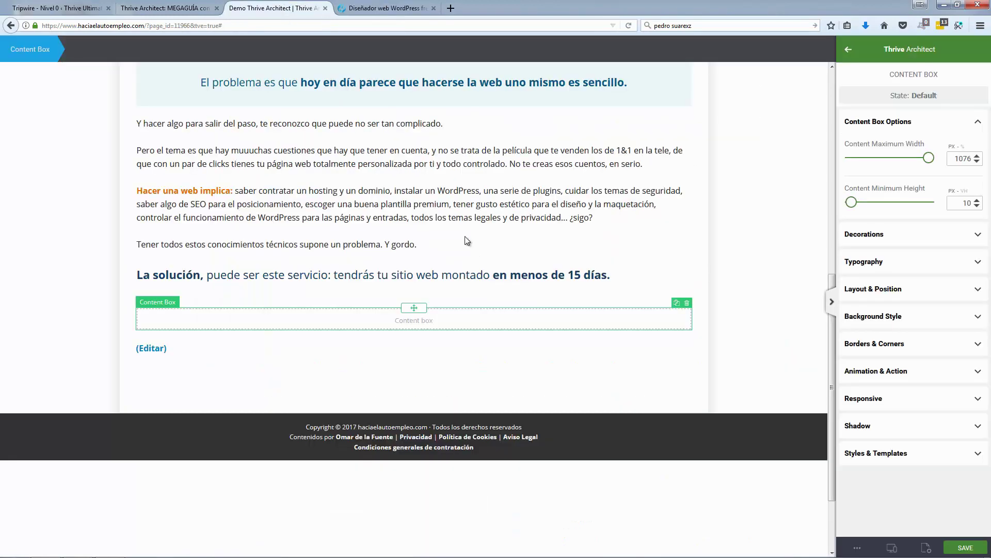
pyautogui.click(274, 8)
# Step: Give the empty content box an orange (#e56b00) background from the palette
pyautogui.click(919, 321)
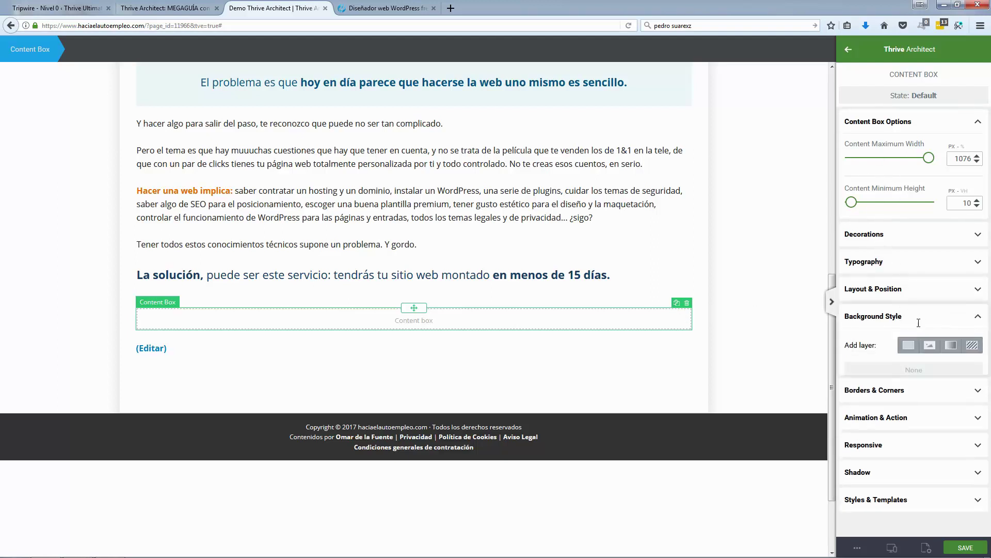
pyautogui.click(880, 391)
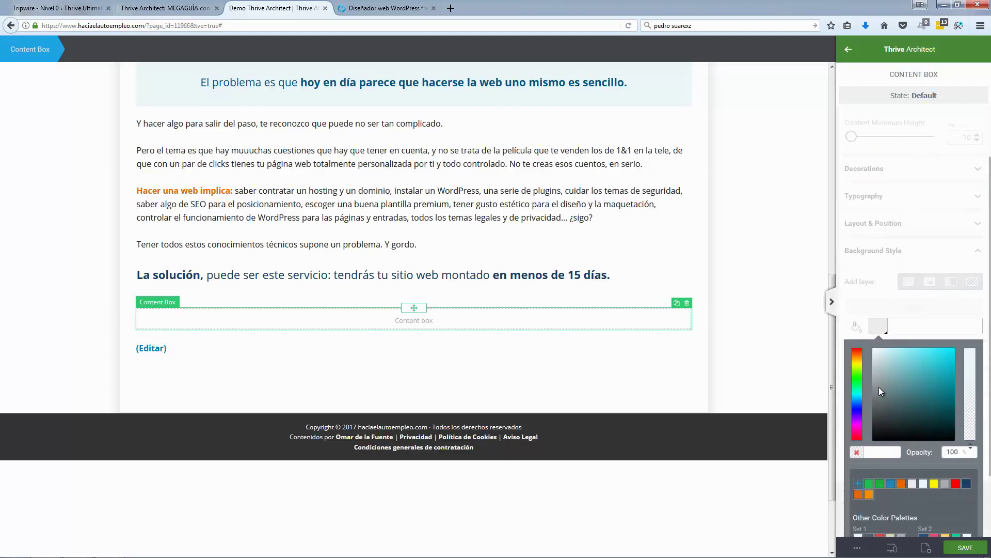
pyautogui.click(859, 365)
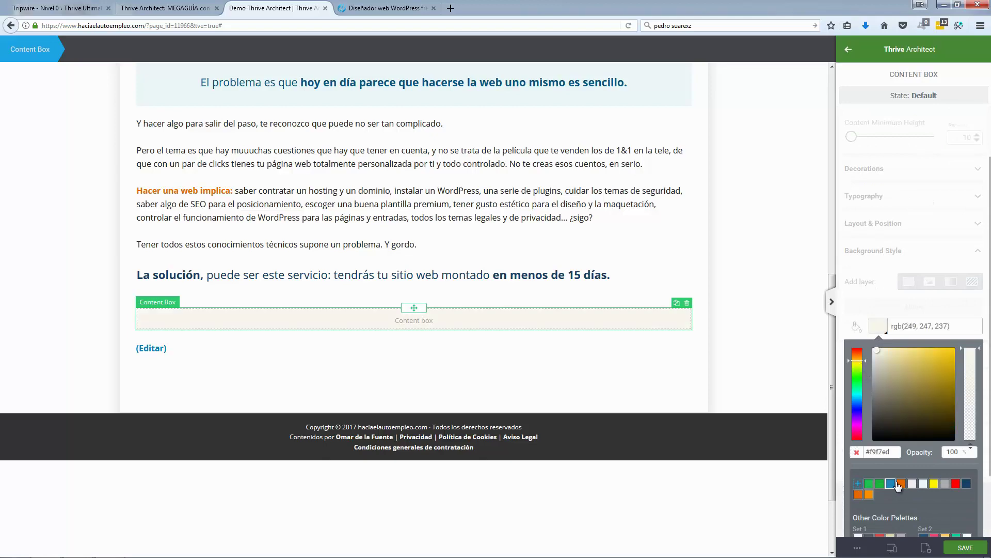
pyautogui.click(900, 484)
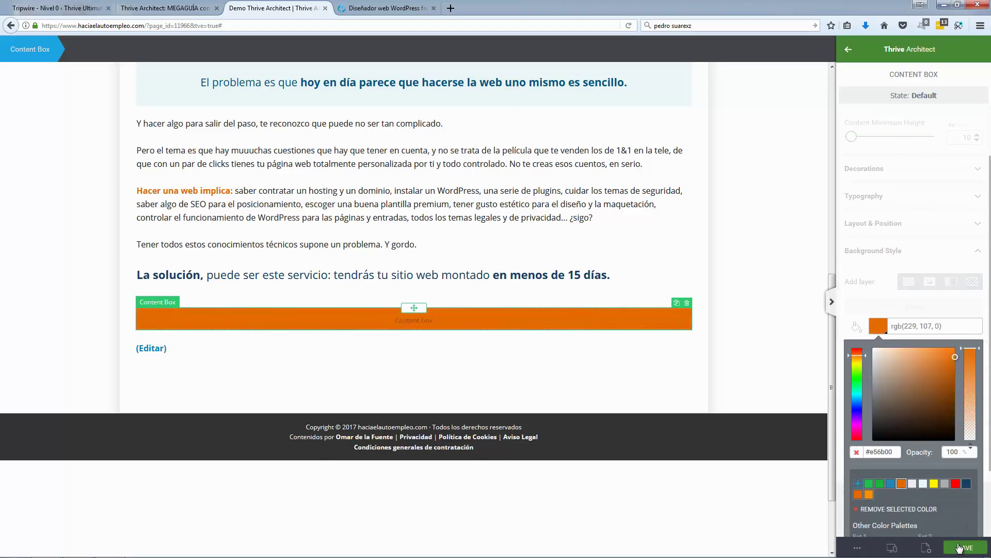
# Step: Save the page and select the testimonial paragraph on the reference page
pyautogui.click(959, 548)
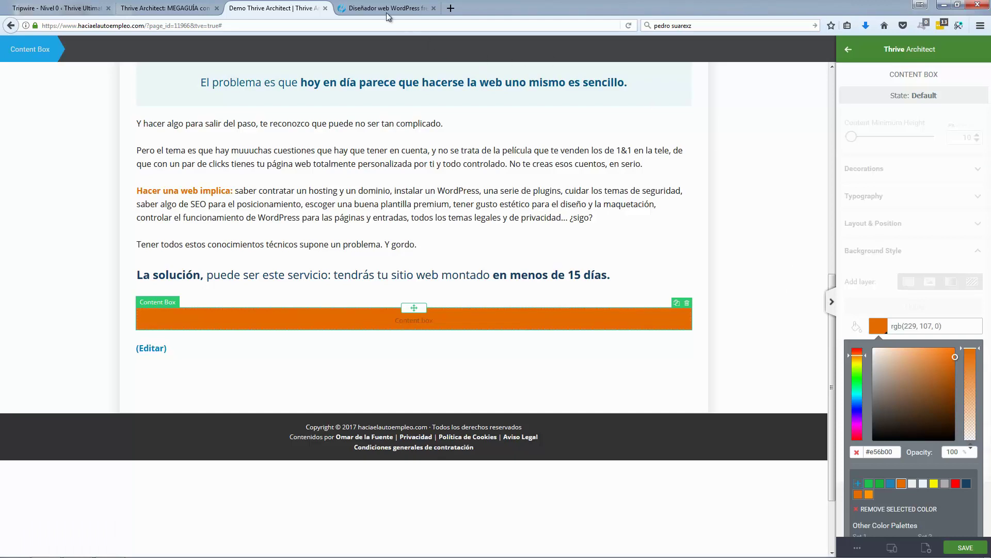
pyautogui.click(387, 14)
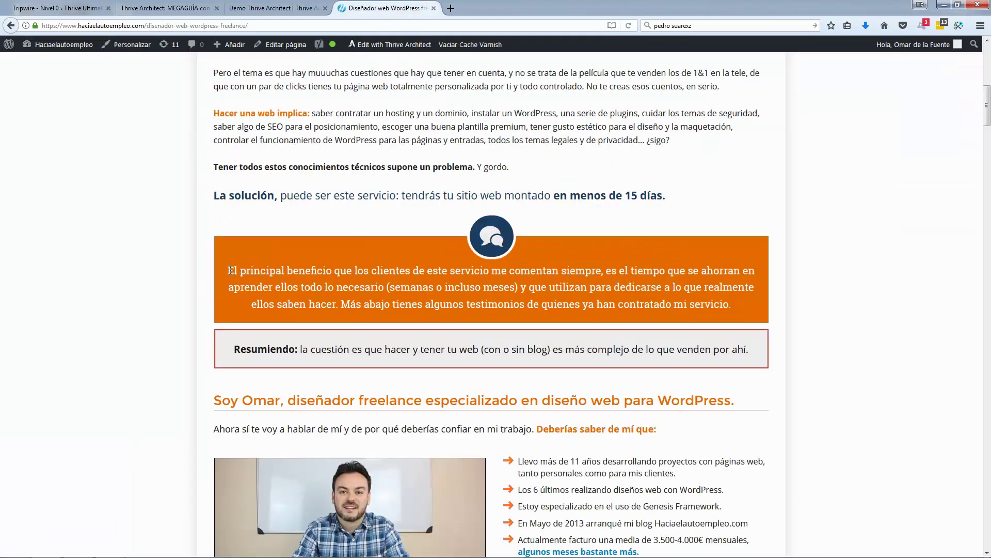
pyautogui.moveTo(230, 270); pyautogui.dragTo(734, 310)
pyautogui.hotkey('ctrl', 'c')
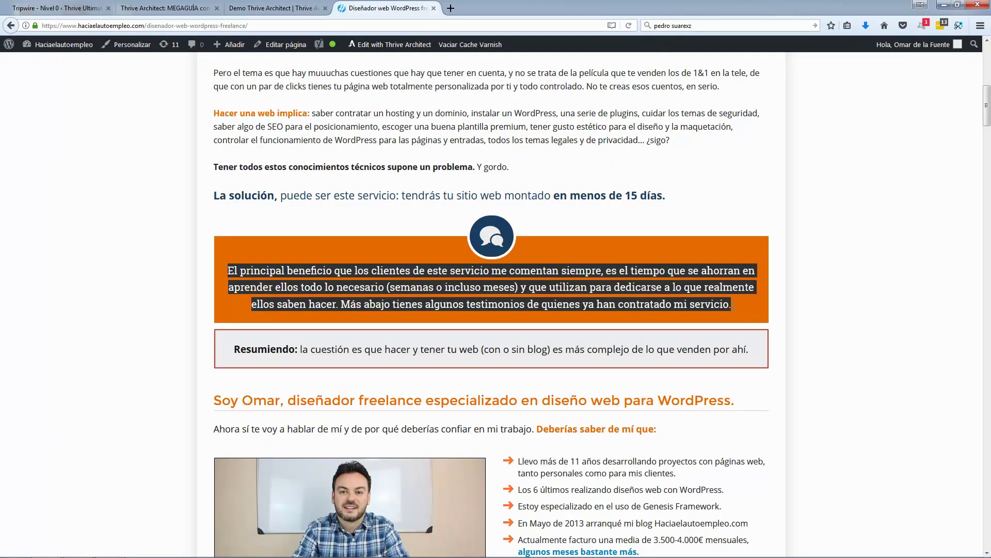
# Step: Paste the testimonial paragraph into a text element inside the orange box and centre it
pyautogui.click(299, 9)
pyautogui.click(790, 290)
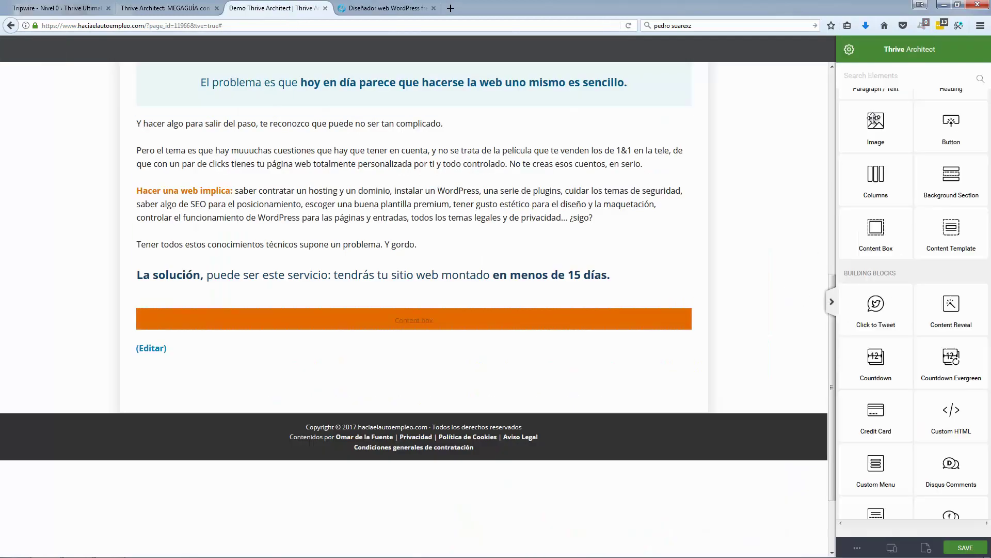
pyautogui.scroll(2, 878, 148)
pyautogui.moveTo(878, 149); pyautogui.dragTo(438, 315)
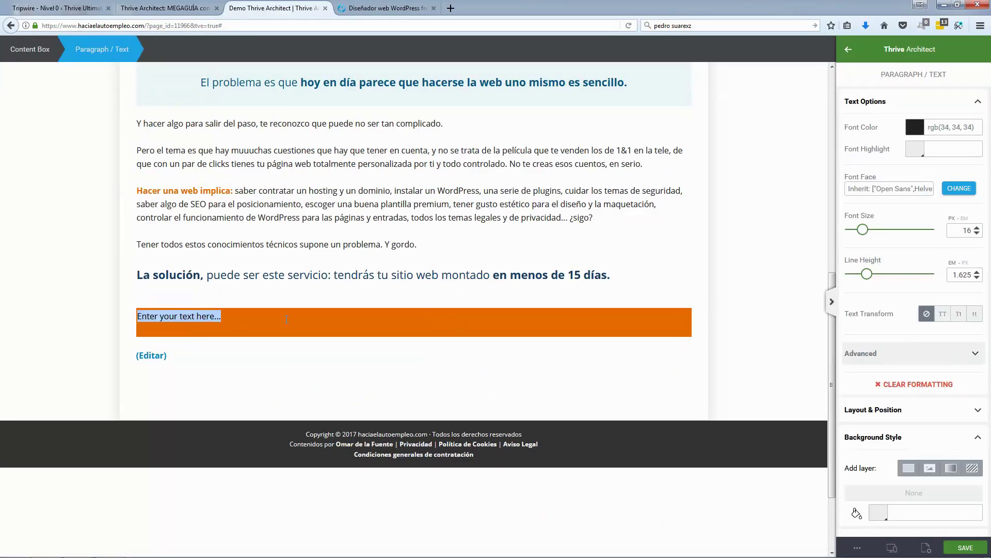
pyautogui.hotkey('ctrl', 'v')
pyautogui.click(265, 341)
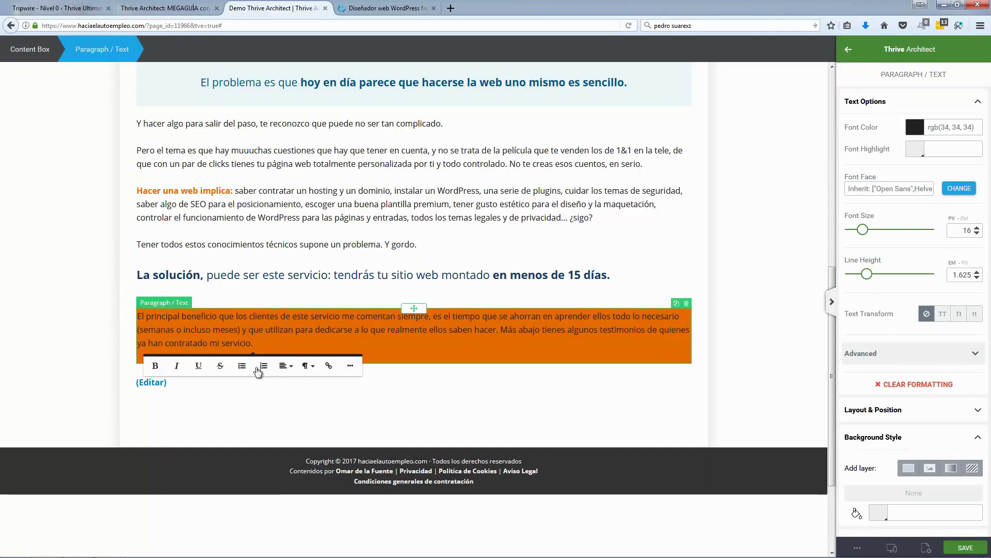
pyautogui.click(284, 366)
pyautogui.click(289, 400)
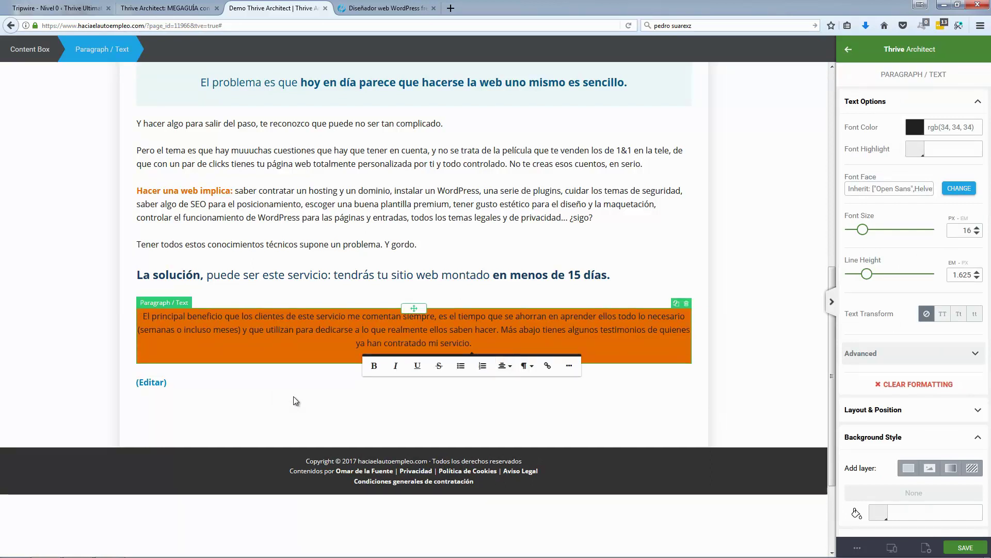
# Step: Set the paragraph's font to Roboto Slab from Google Fonts
pyautogui.moveTo(473, 343); pyautogui.dragTo(119, 317)
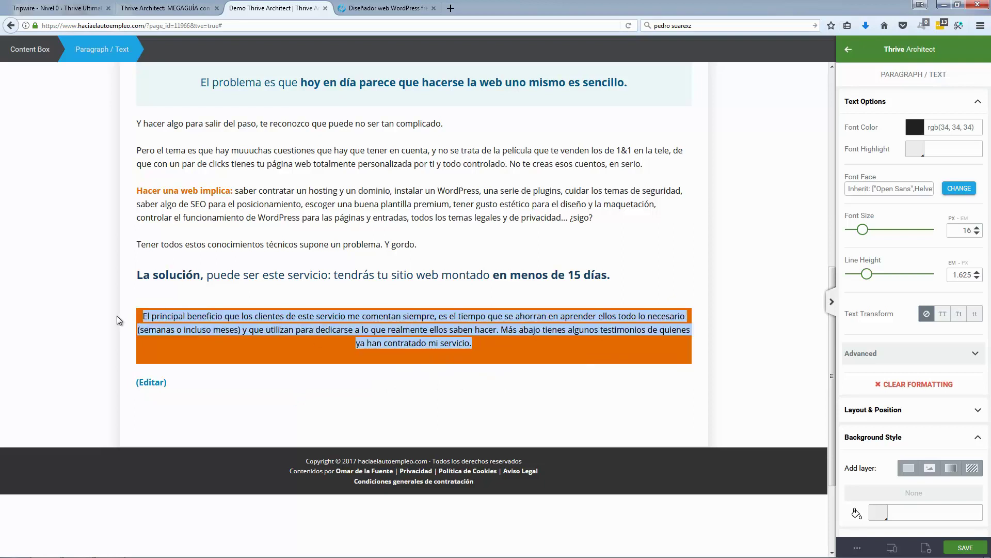
pyautogui.click(952, 188)
pyautogui.click(929, 235)
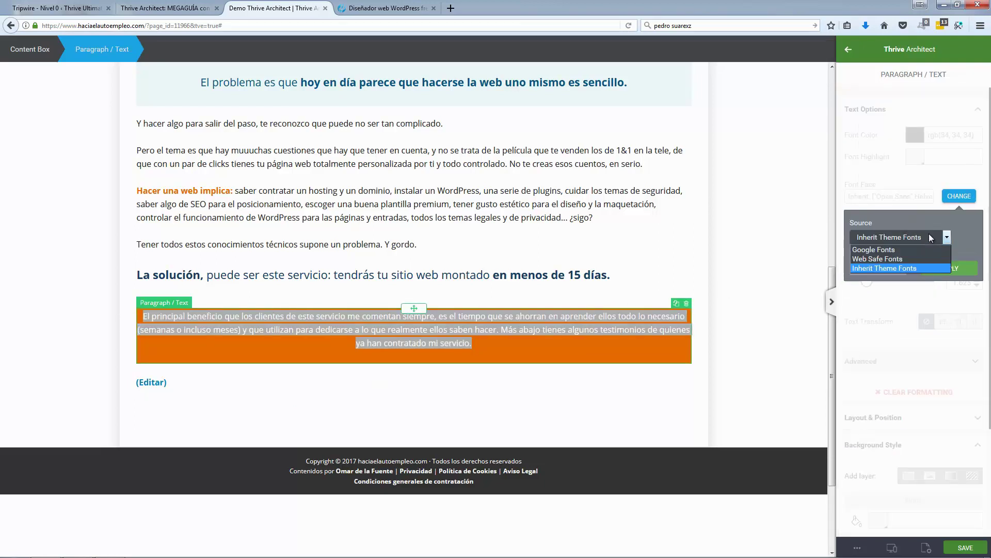
pyautogui.click(901, 250)
pyautogui.click(878, 280)
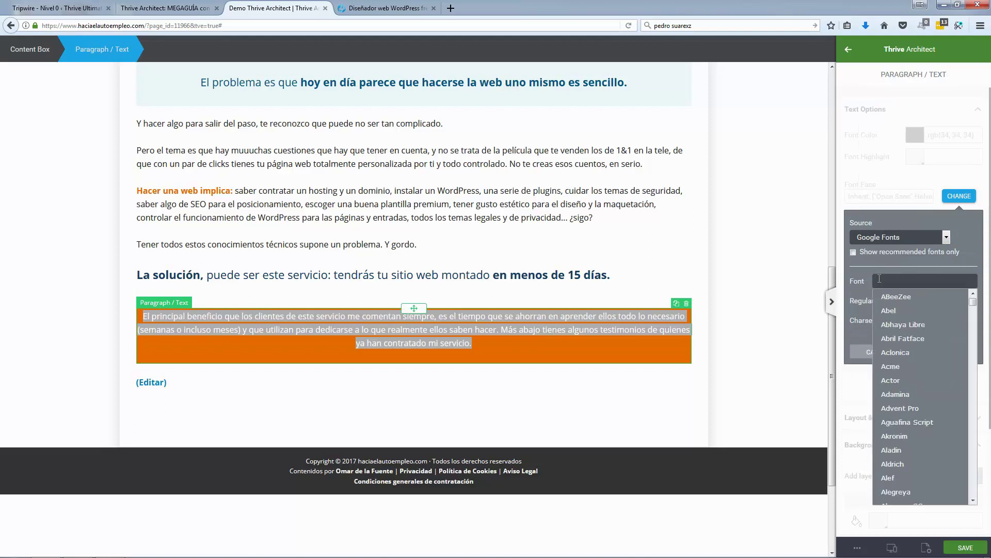
pyautogui.write('Roboto')
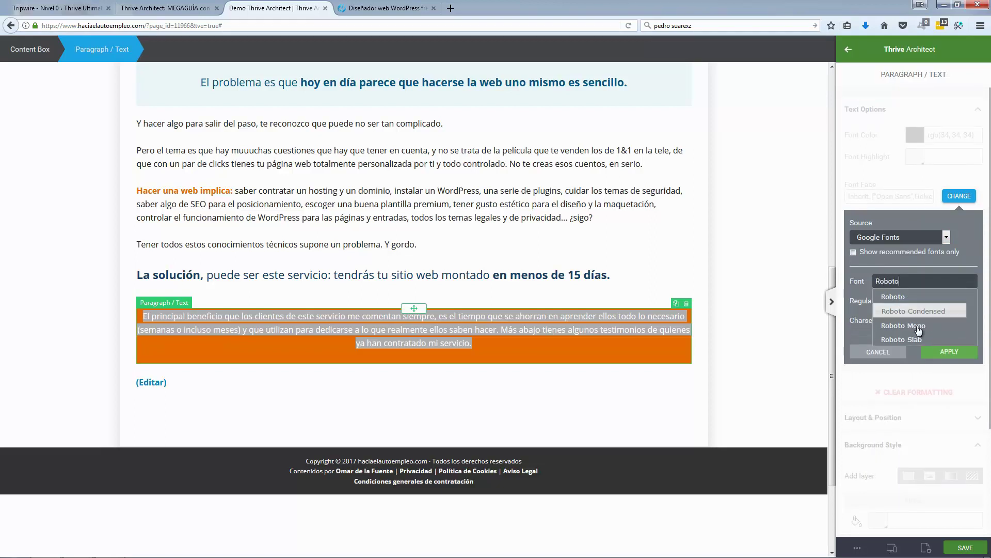
pyautogui.click(919, 337)
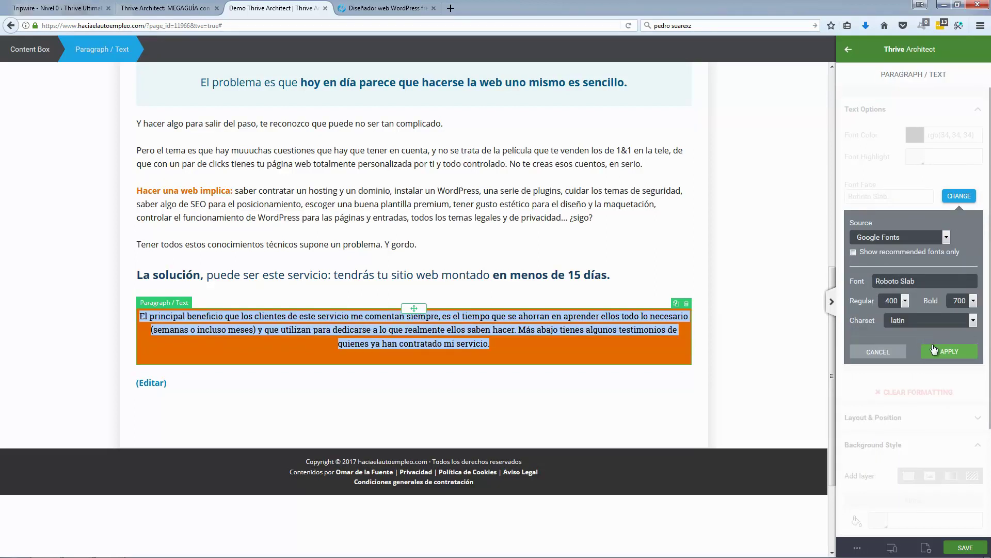
pyautogui.click(946, 355)
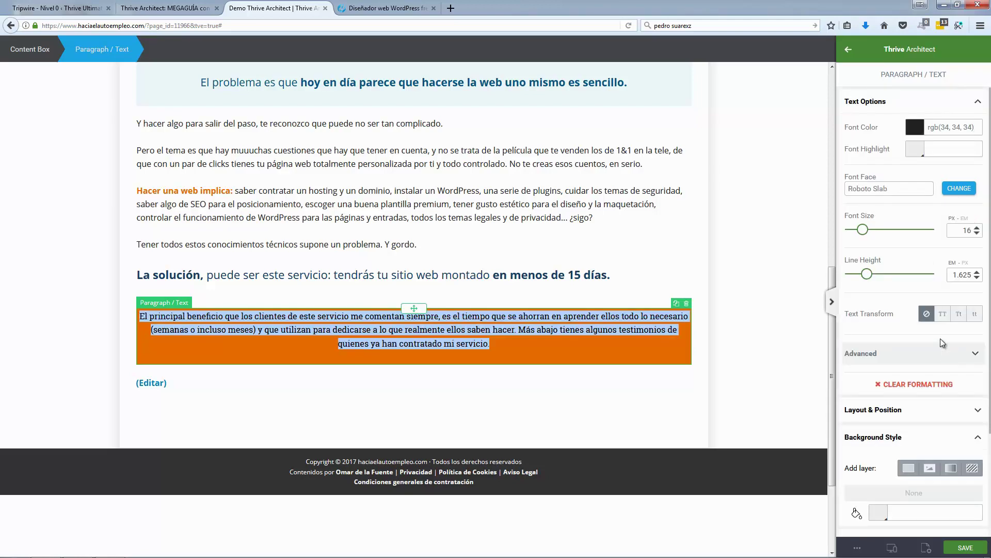
# Step: Raise the paragraph's font size to 19 px and make the text white
pyautogui.click(977, 227)
pyautogui.click(976, 227)
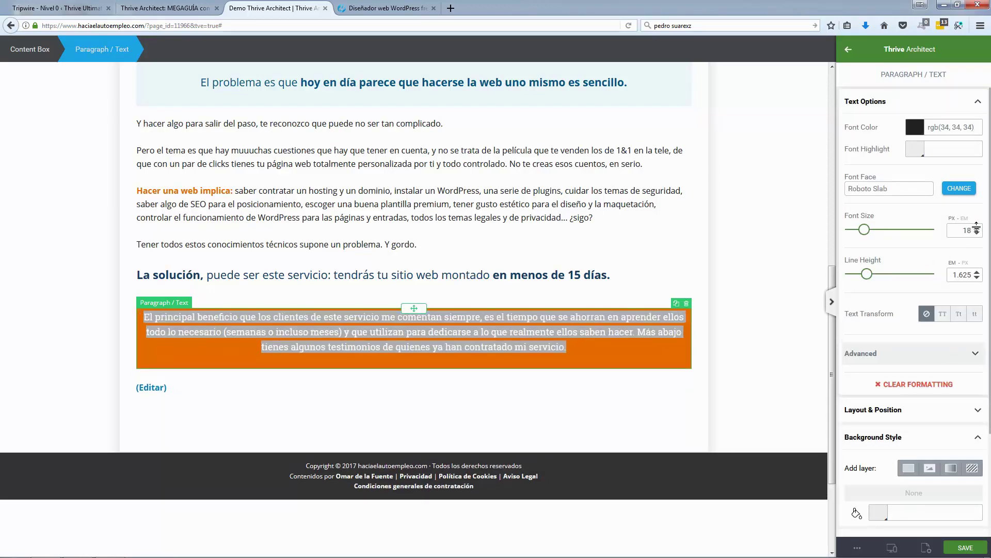
pyautogui.click(977, 227)
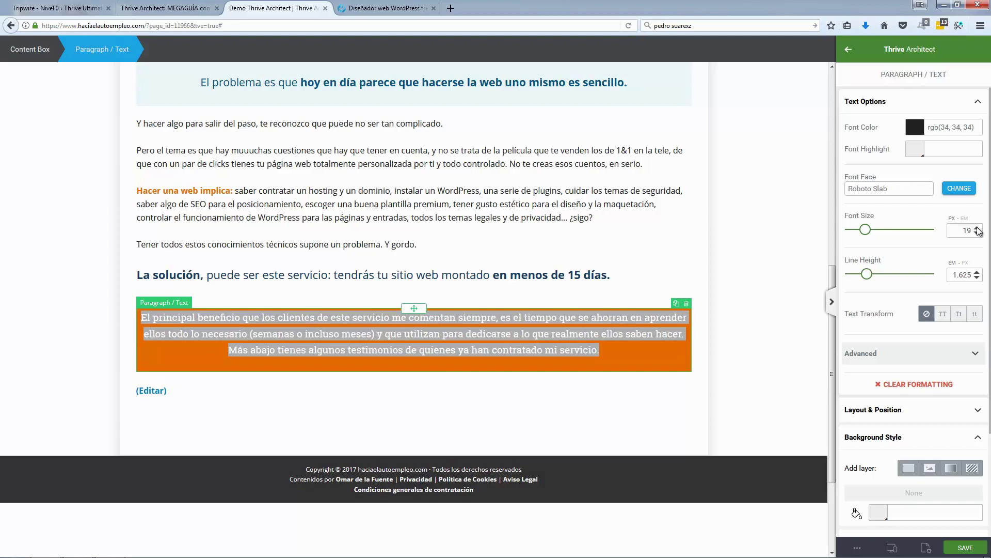
pyautogui.click(917, 129)
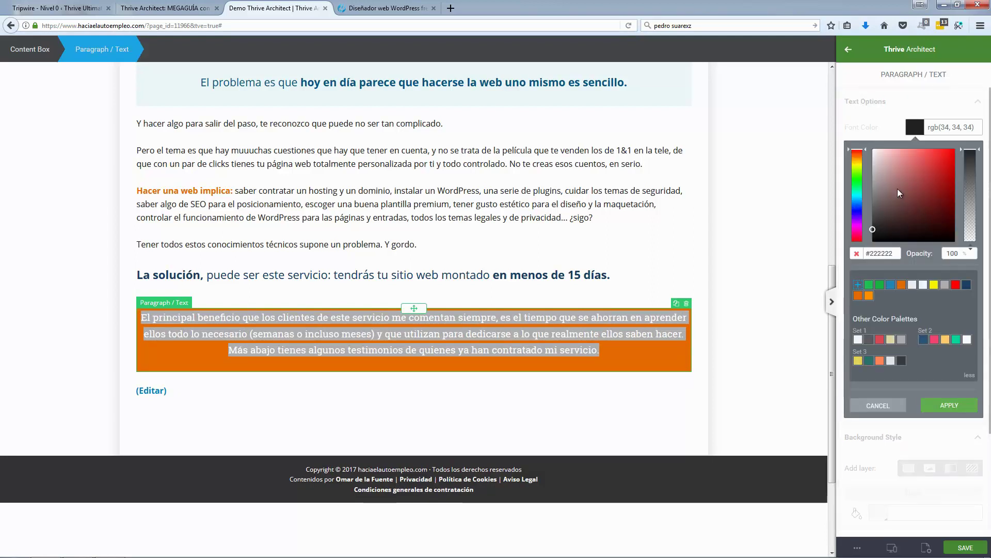
pyautogui.click(873, 150)
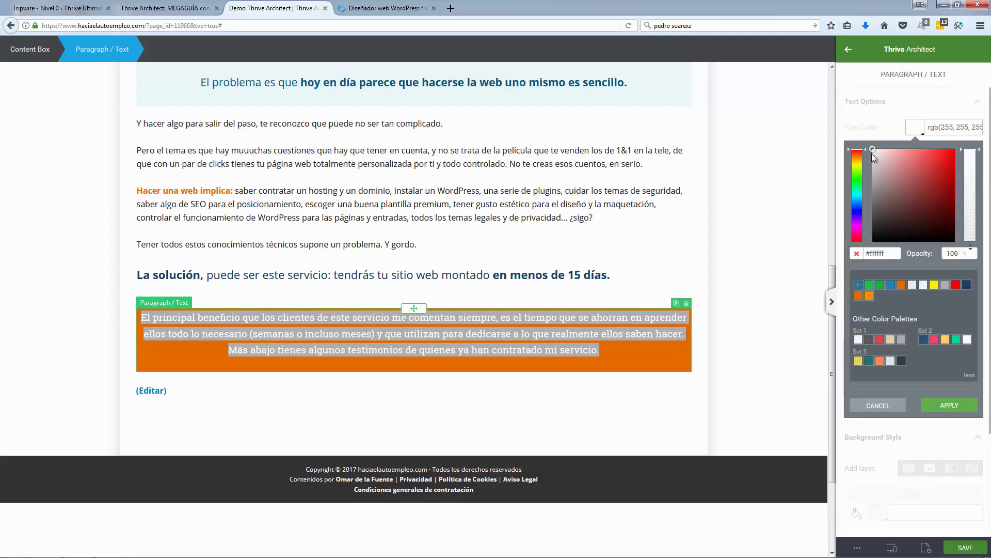
pyautogui.click(948, 407)
pyautogui.click(754, 344)
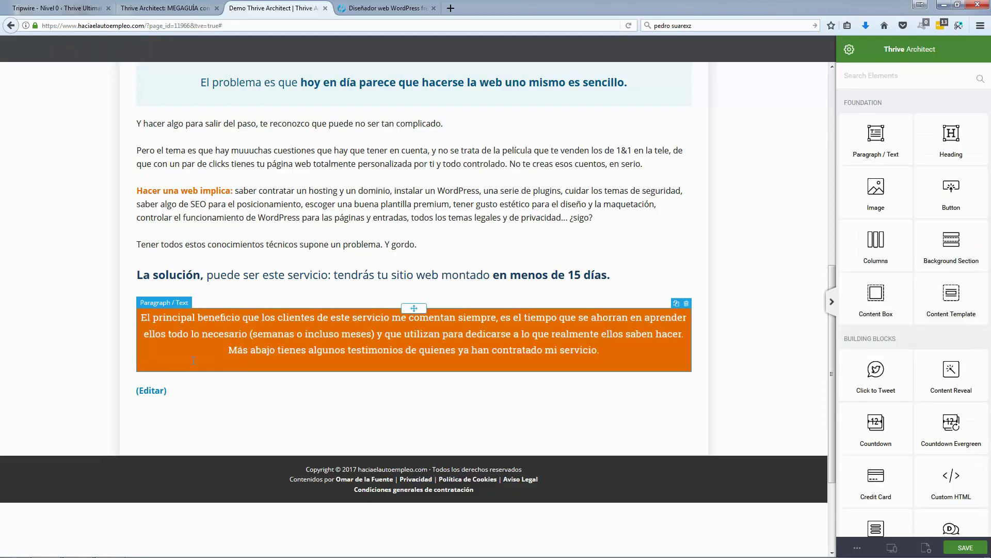
# Step: Increase the orange box's top padding to 42 px
pyautogui.click(145, 376)
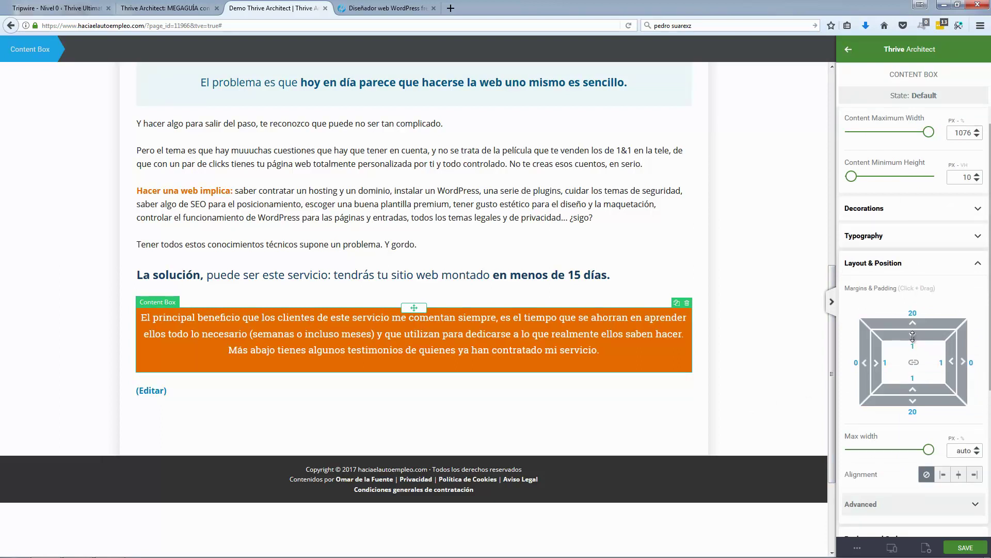
pyautogui.moveTo(913, 338); pyautogui.dragTo(918, 379)
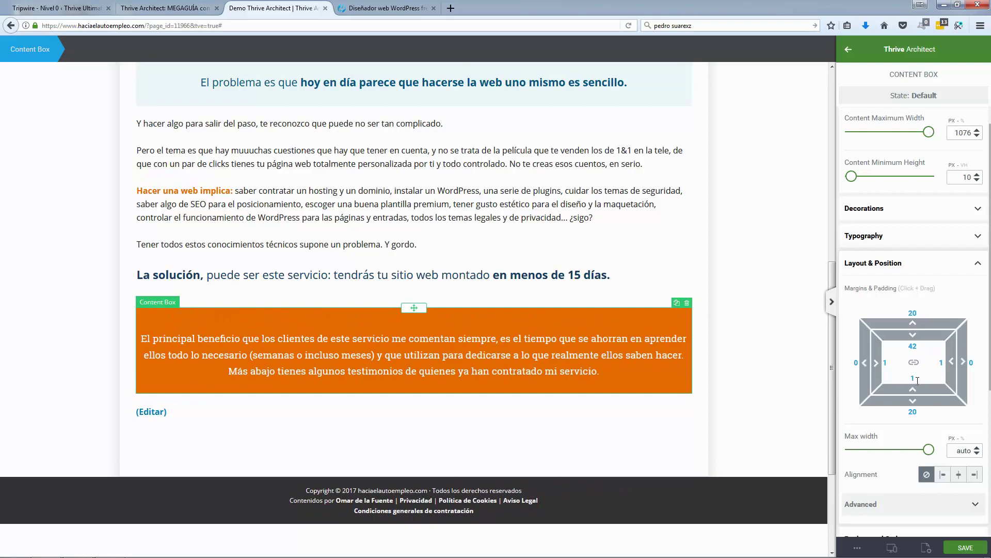
pyautogui.click(794, 277)
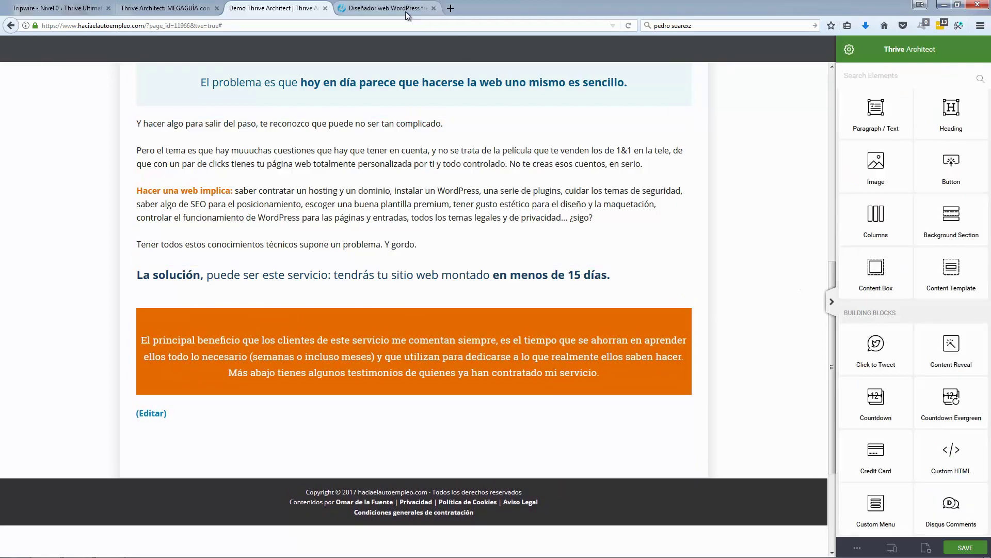
# Step: Compare with the reference page, then scroll the editor's elements panel
pyautogui.click(407, 15)
pyautogui.click(279, 8)
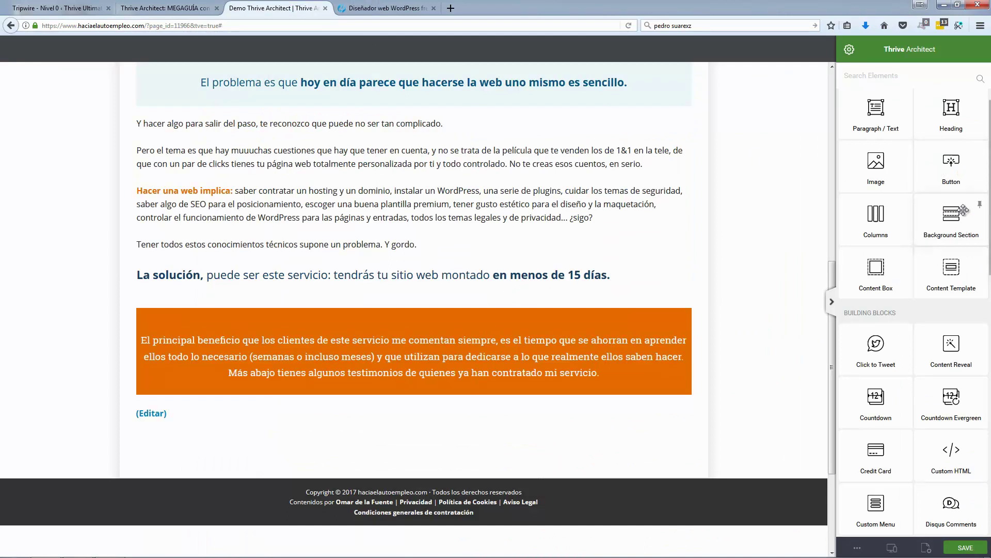
pyautogui.scroll(1, 910, 340)
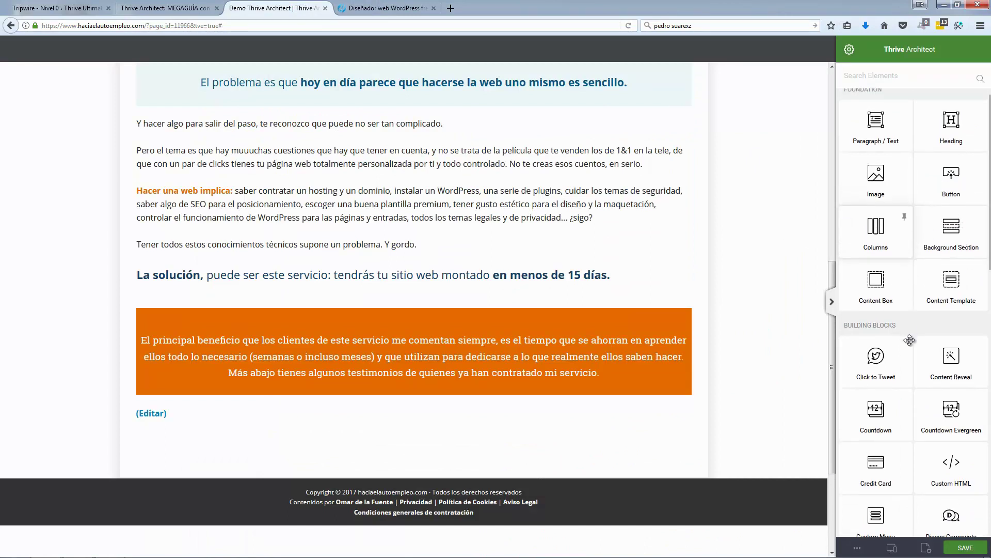
pyautogui.scroll(-6, 910, 340)
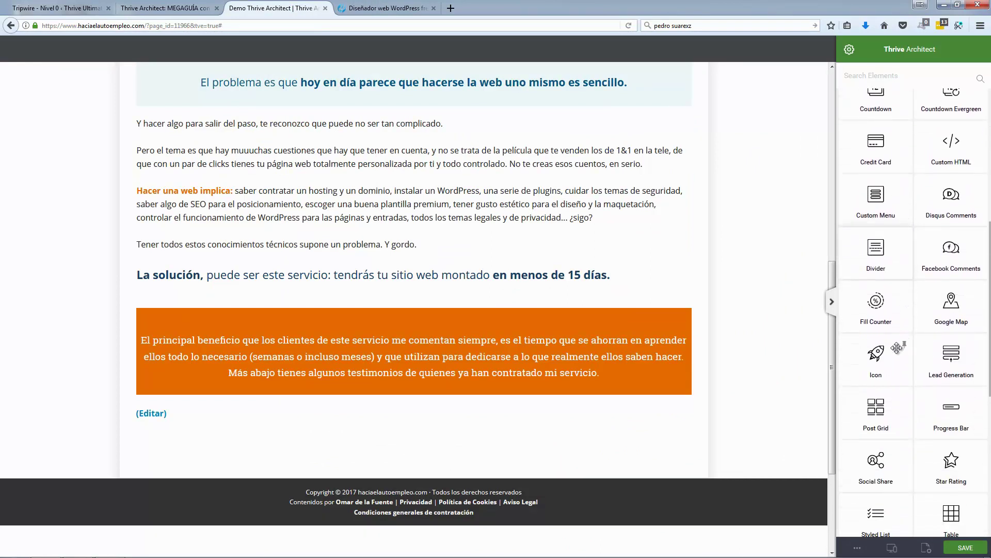
# Step: Add a 60 px 'bubbles' double speech-bubble icon above the orange box, matching the reference
pyautogui.moveTo(876, 354); pyautogui.dragTo(454, 309)
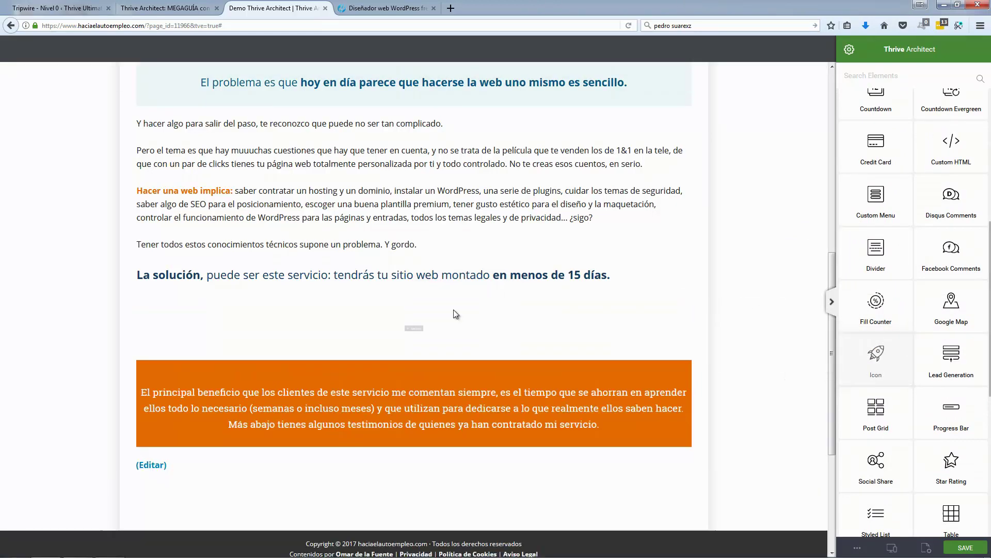
pyautogui.click(423, 327)
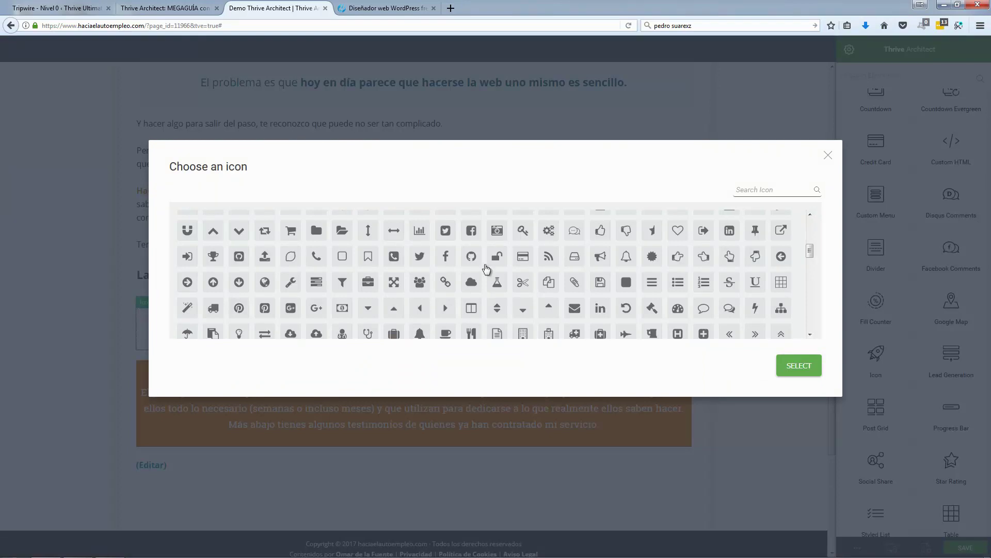
pyautogui.scroll(3, 814, 228)
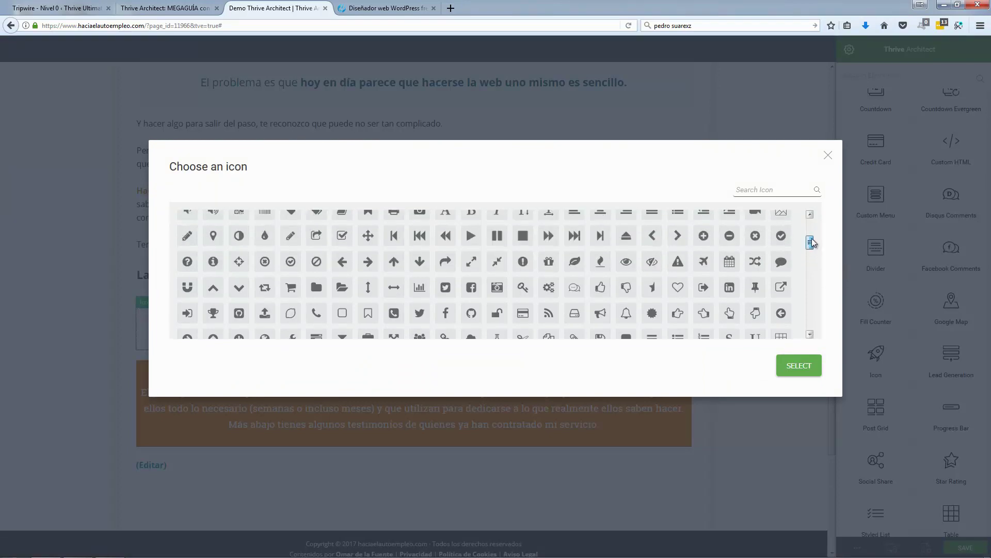
pyautogui.scroll(3, 814, 226)
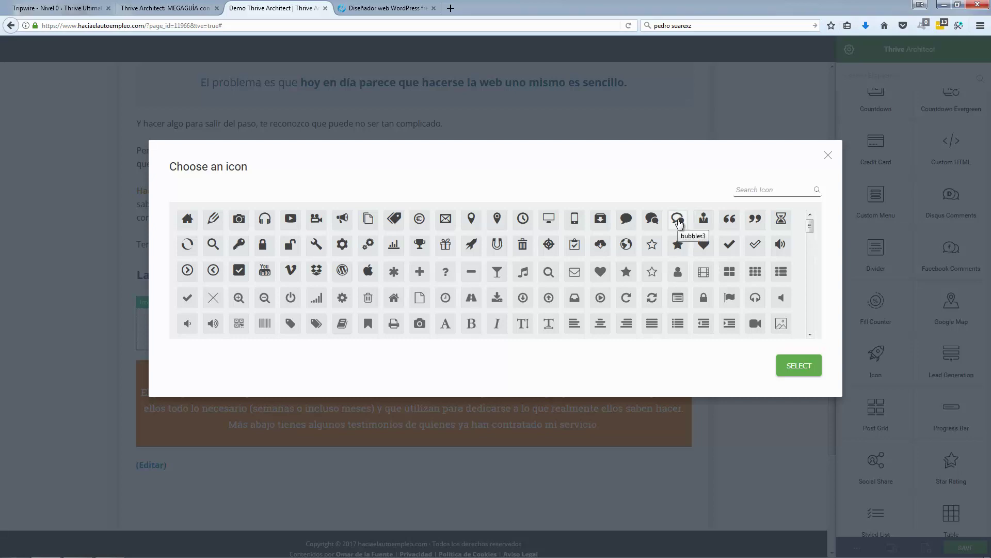
pyautogui.click(357, 7)
pyautogui.click(298, 10)
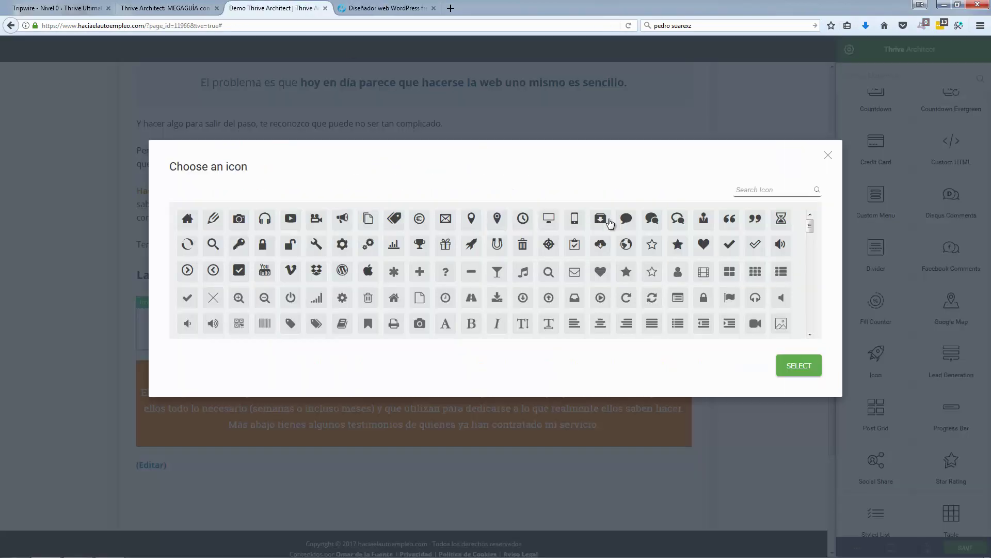
pyautogui.click(652, 218)
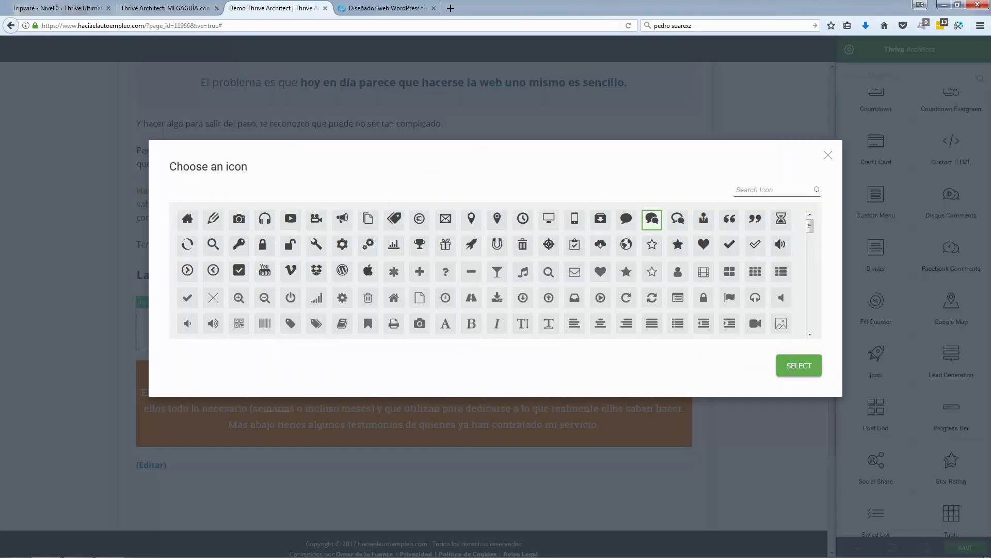
pyautogui.click(793, 366)
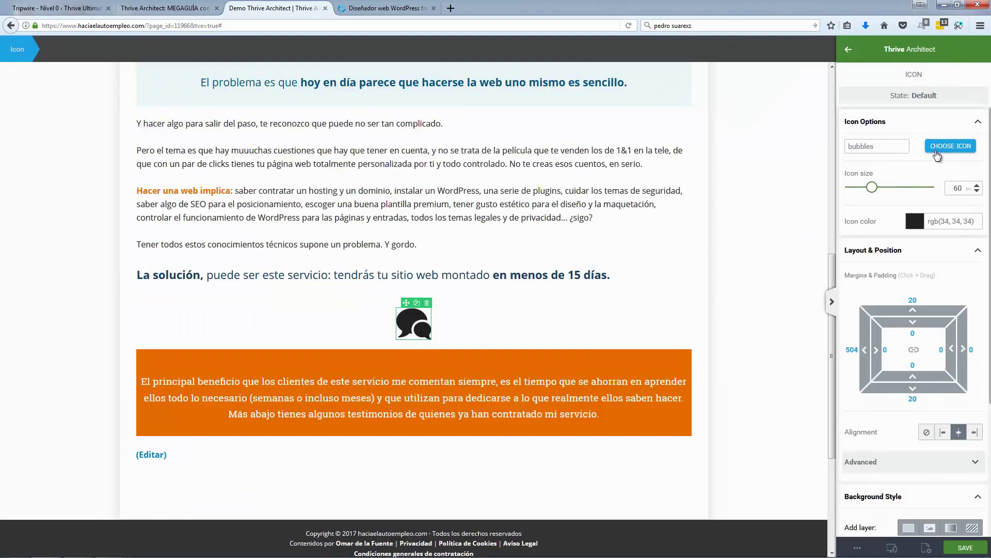
pyautogui.click(395, 10)
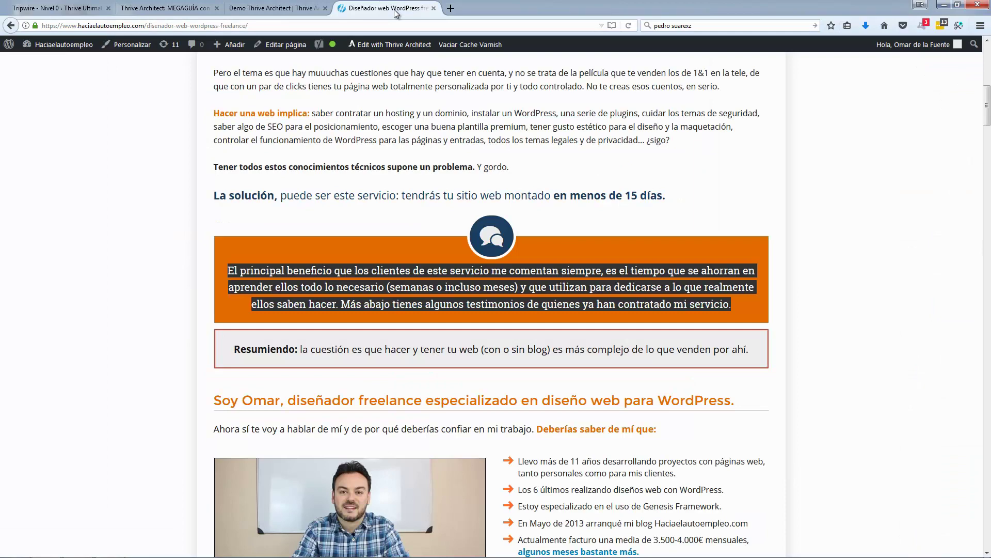
# Step: Give the speech-bubble icon a dark navy #183f63 background
pyautogui.click(300, 10)
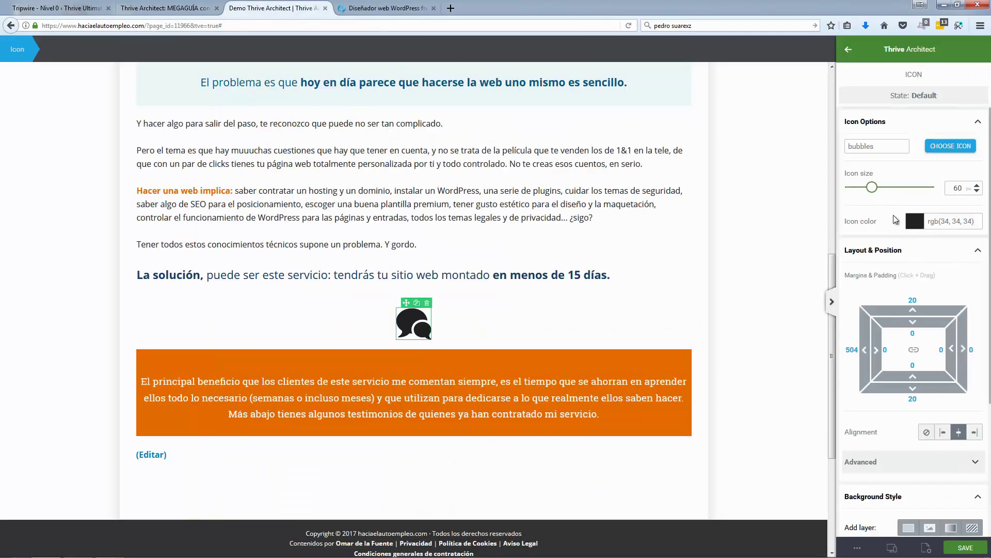
pyautogui.scroll(-4, 886, 310)
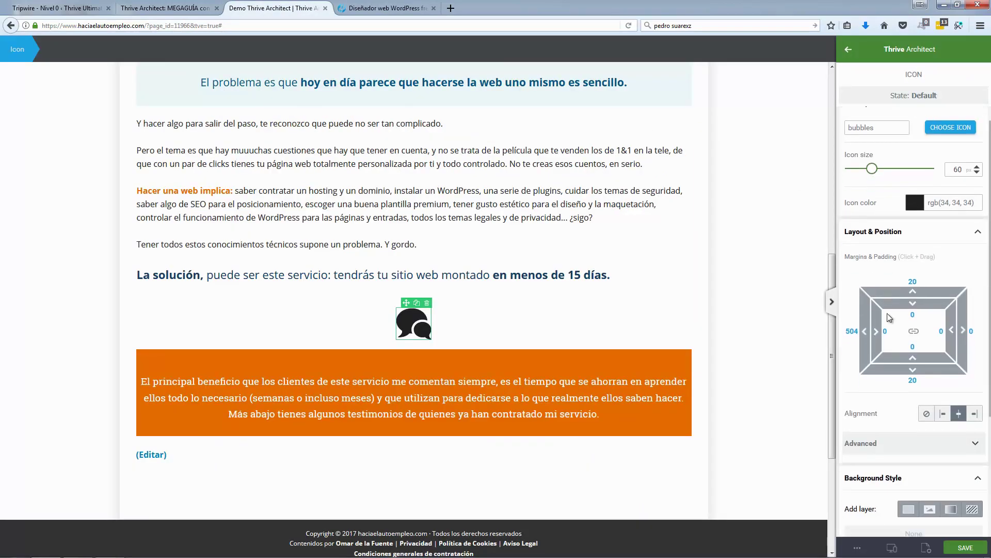
pyautogui.click(881, 385)
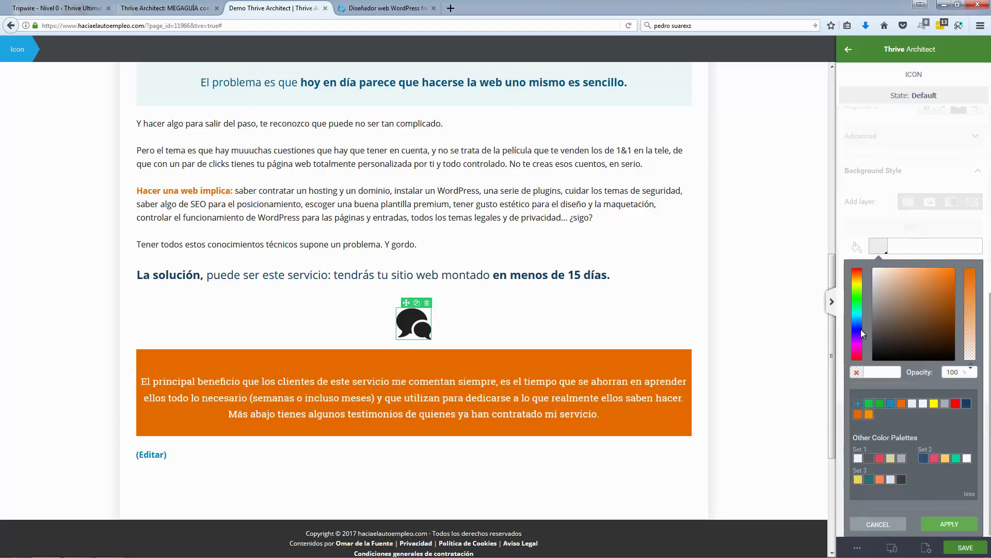
pyautogui.click(966, 403)
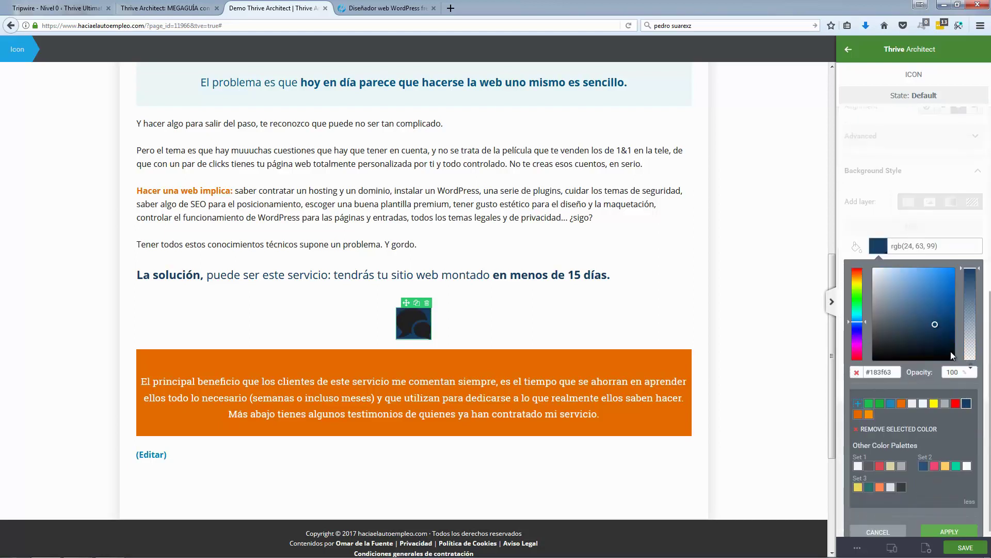
pyautogui.click(878, 235)
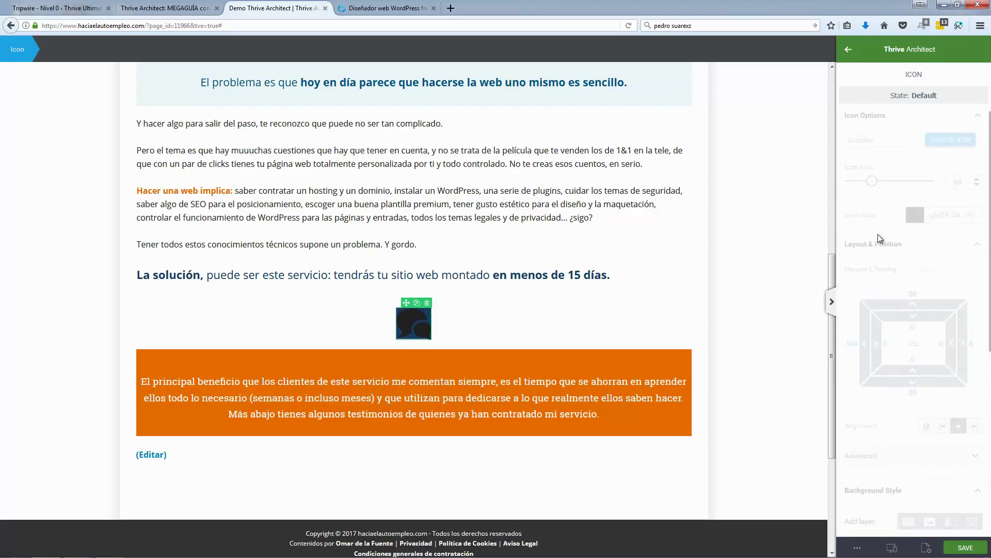
pyautogui.click(878, 281)
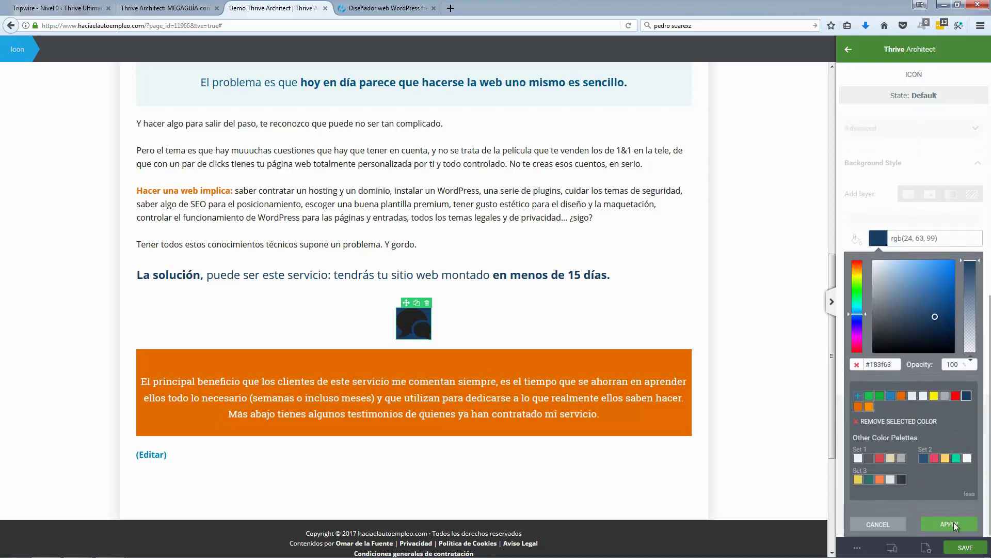
pyautogui.click(951, 524)
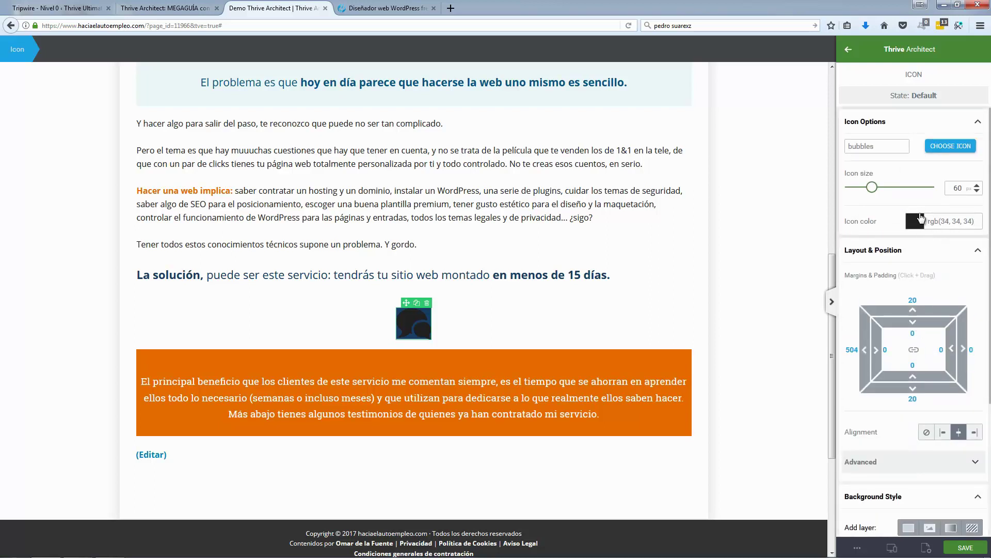
# Step: Set the icon colour to white #ffffff
pyautogui.click(918, 221)
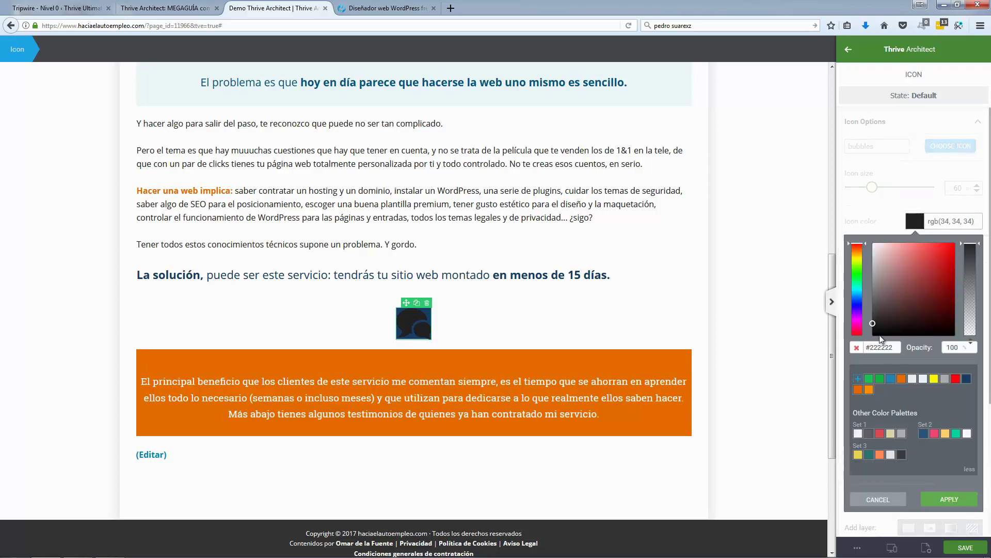
pyautogui.click(912, 380)
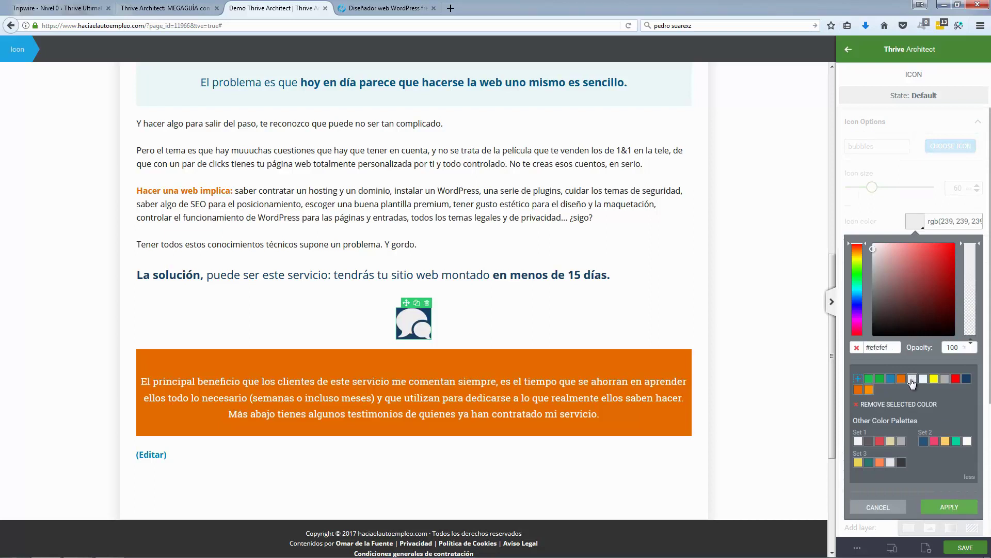
pyautogui.click(858, 441)
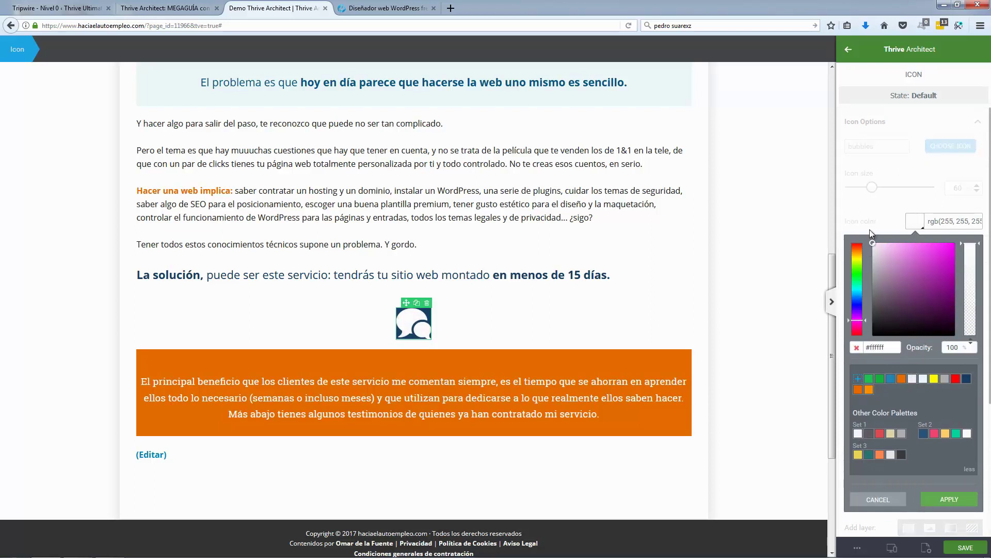
pyautogui.click(951, 500)
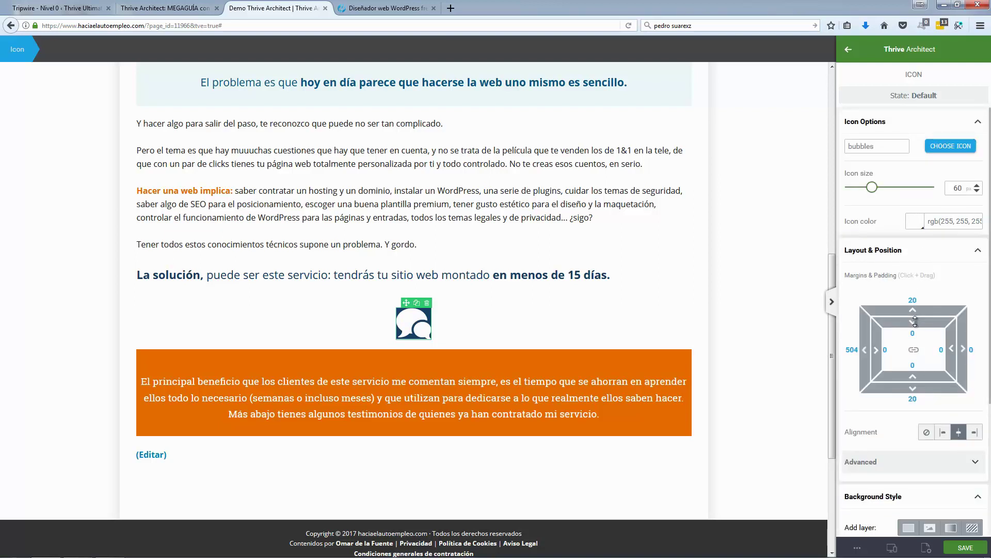
# Step: Set the icon's top, bottom, right and left padding to 20 each
pyautogui.moveTo(915, 321); pyautogui.dragTo(911, 334)
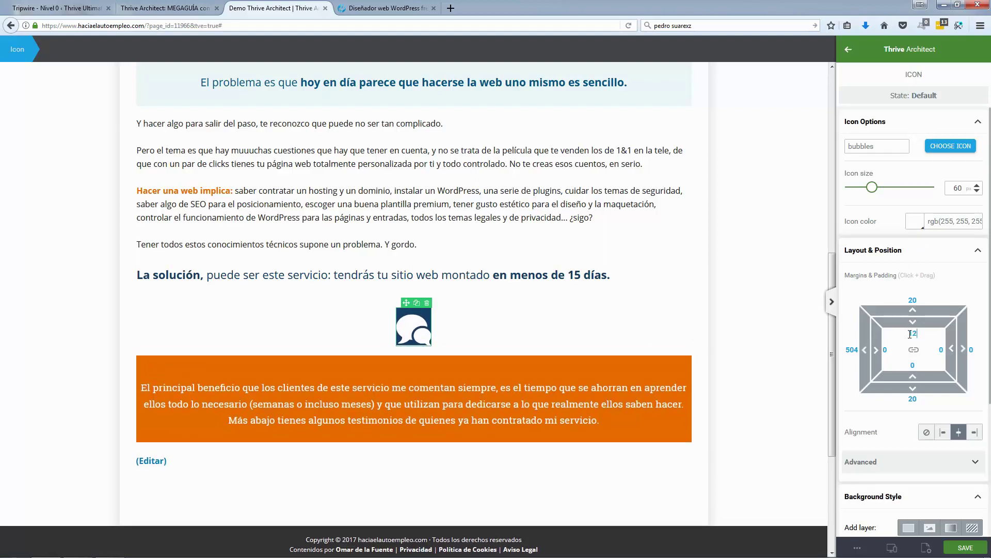
pyautogui.write('20')
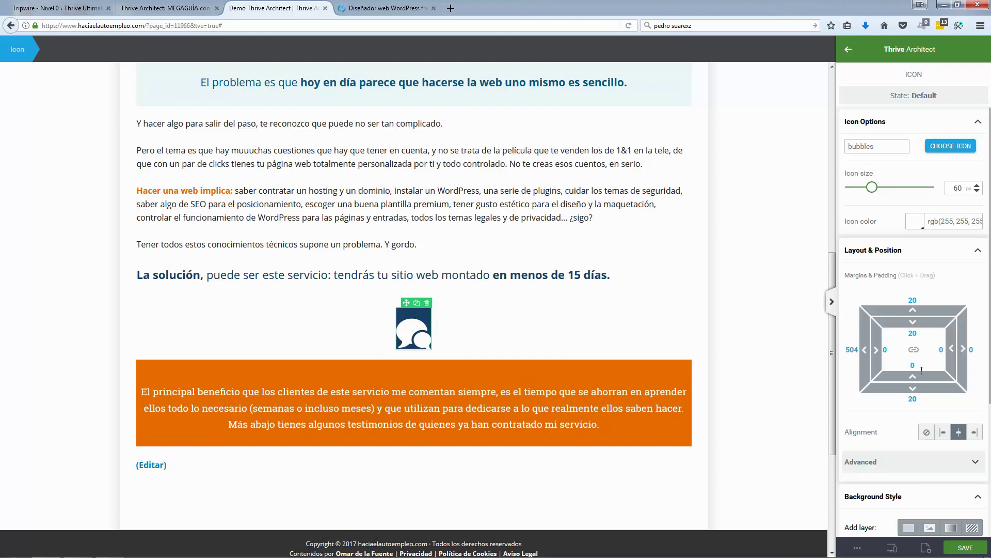
pyautogui.write('20')
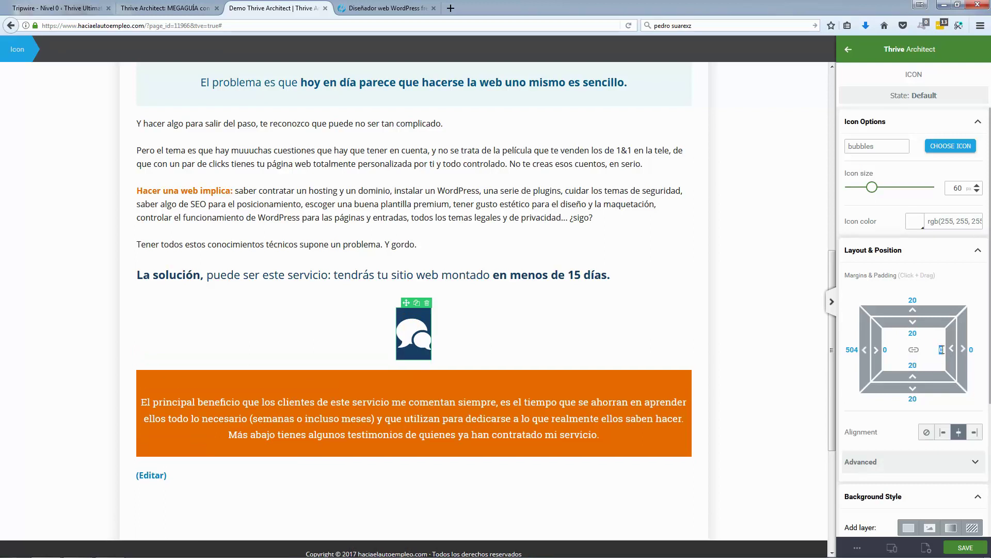
pyautogui.write('20')
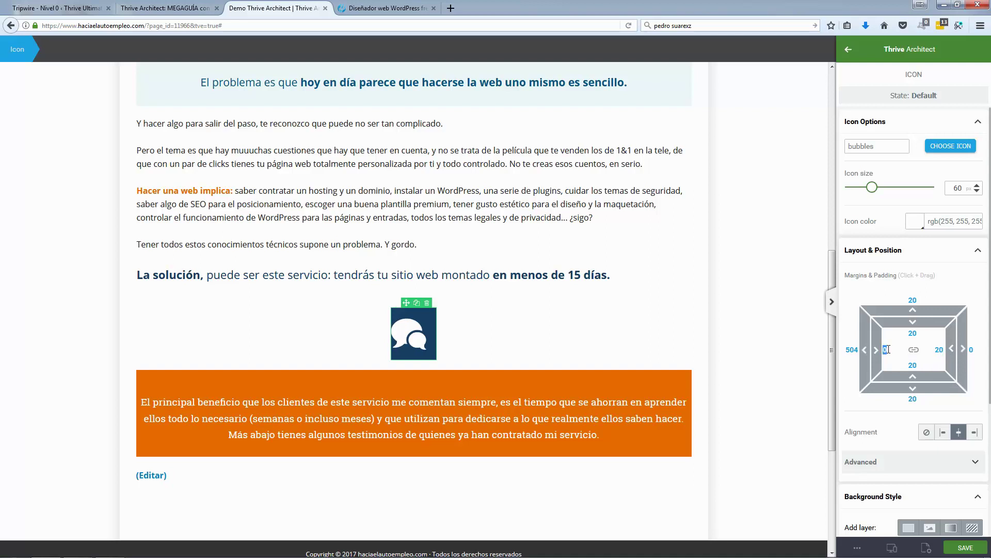
pyautogui.write('20')
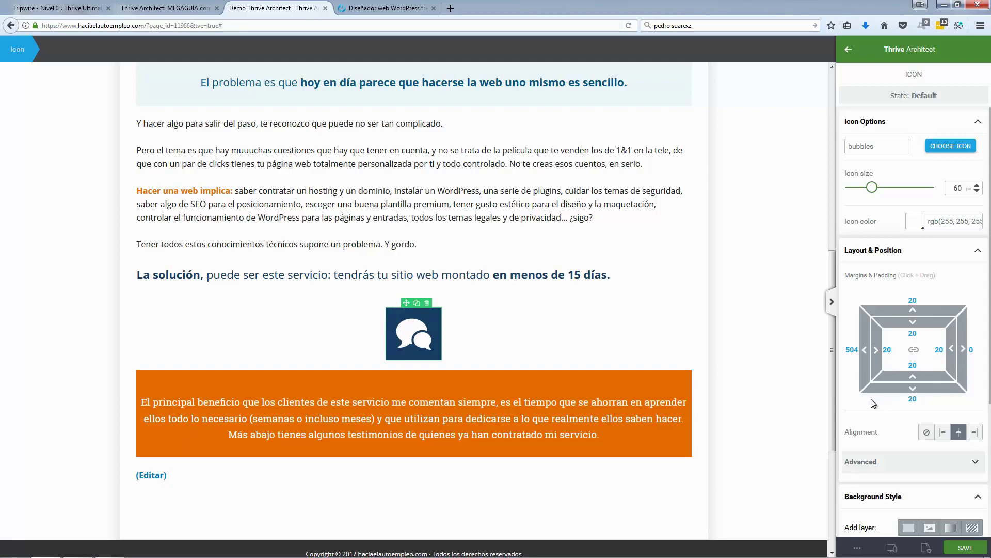
pyautogui.click(950, 461)
pyautogui.scroll(-3, 949, 455)
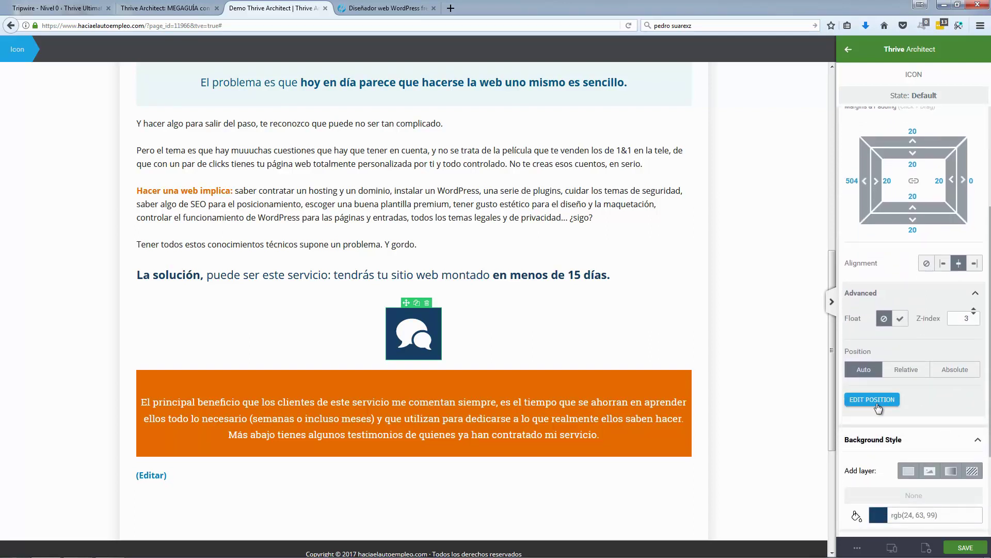
pyautogui.click(912, 293)
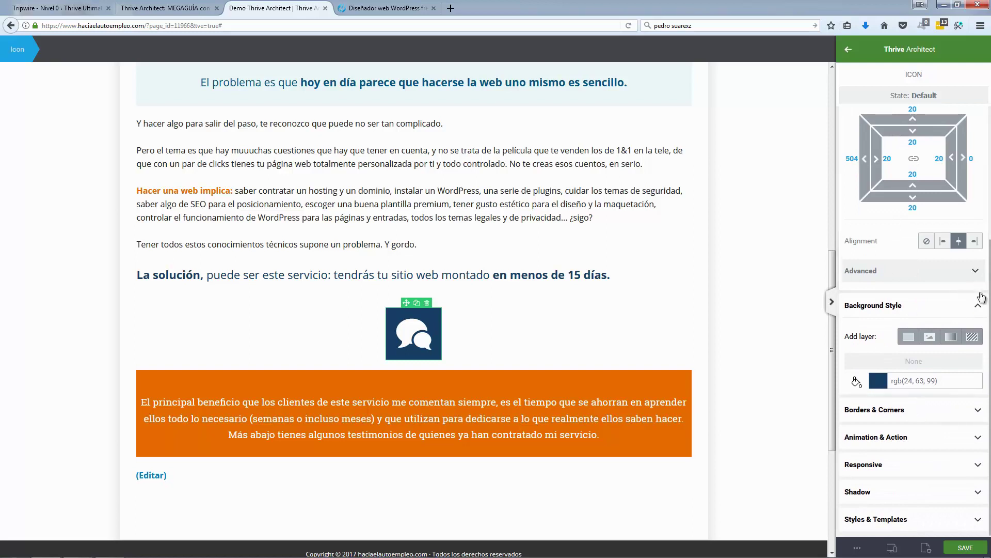
pyautogui.click(914, 310)
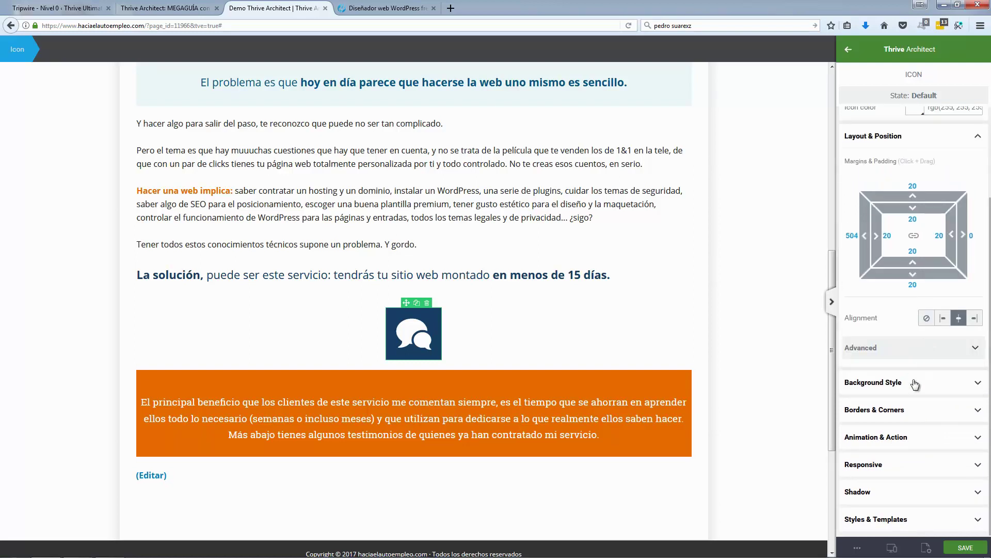
# Step: Round the icon's corners with a 66 radius and shrink the icon size from 60 to 44
pyautogui.click(924, 411)
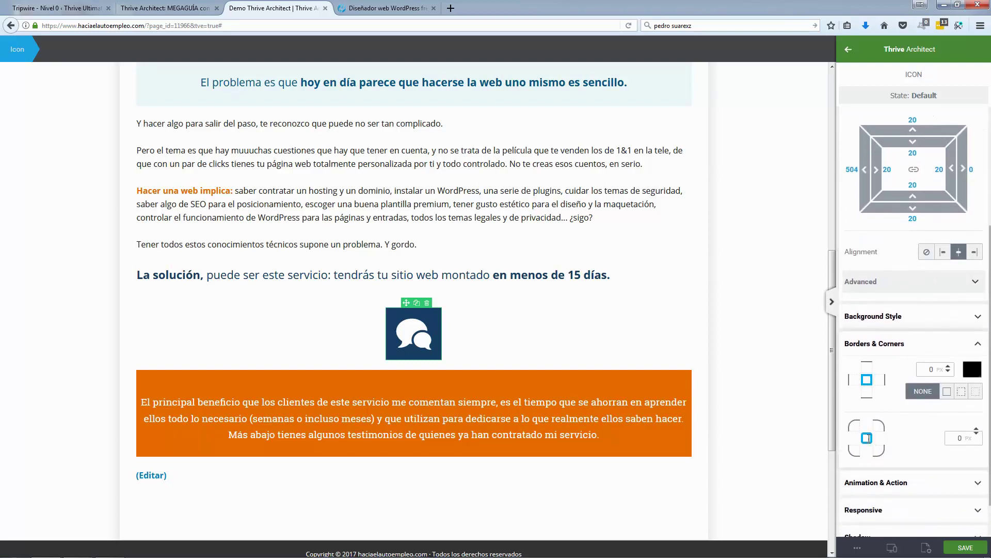
pyautogui.moveTo(980, 433); pyautogui.dragTo(979, 401)
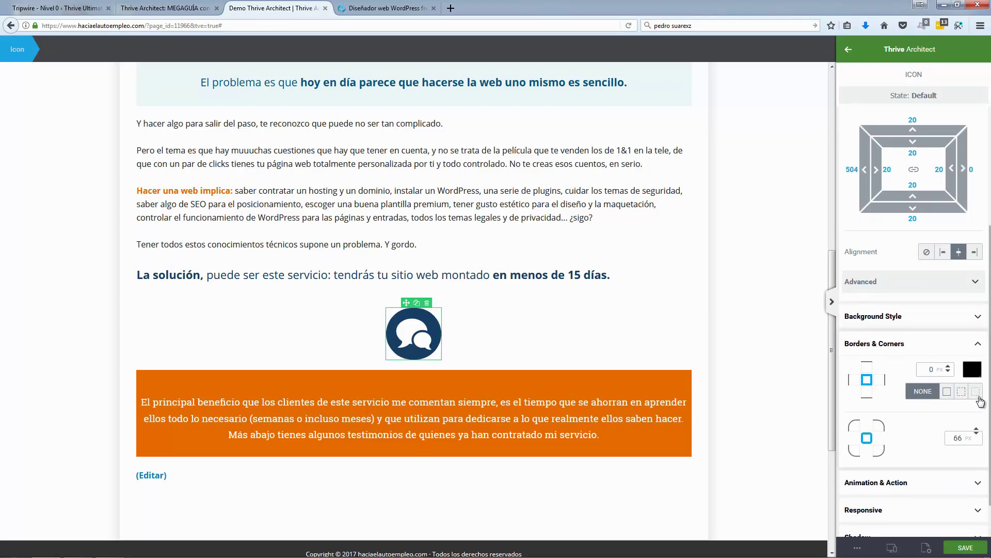
pyautogui.click(926, 344)
pyautogui.scroll(3, 945, 206)
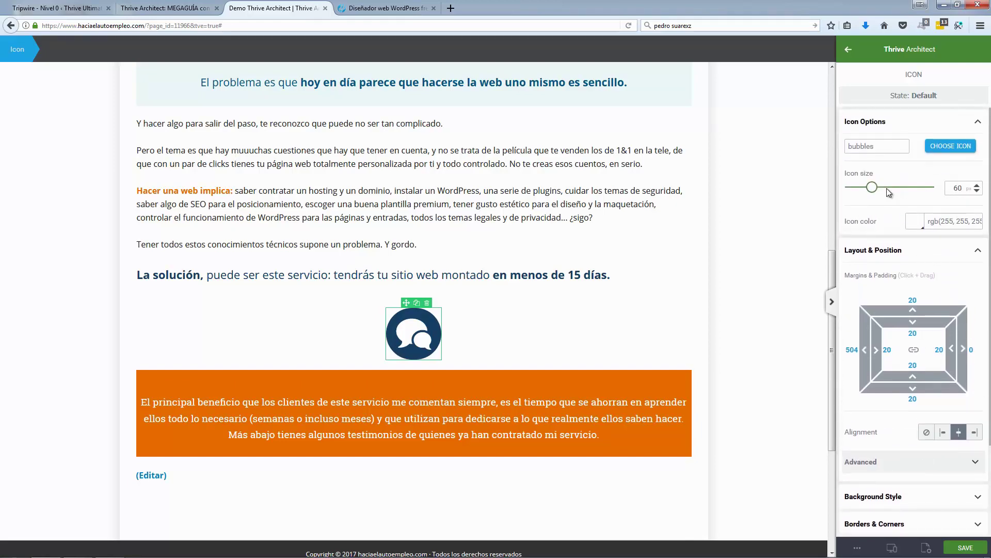
pyautogui.moveTo(871, 189); pyautogui.dragTo(868, 192)
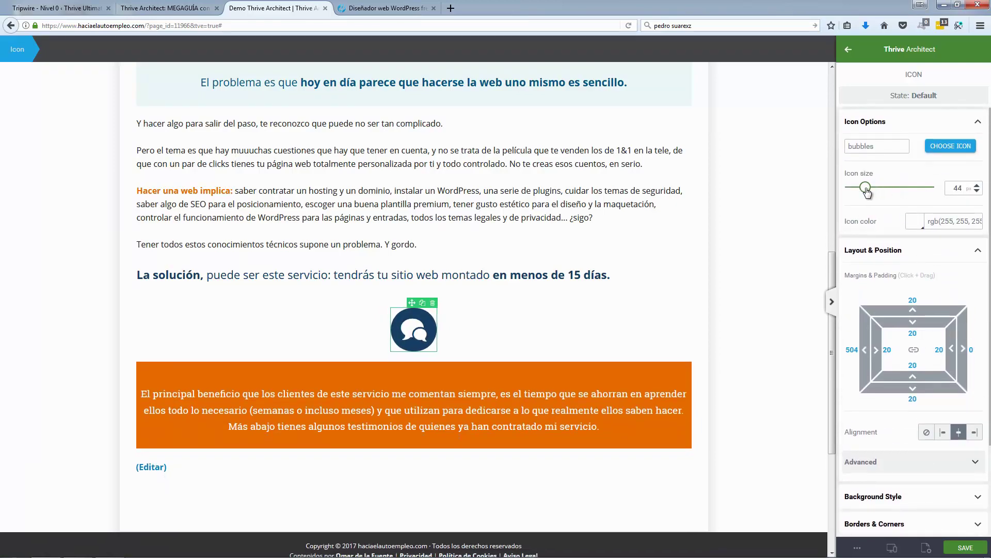
pyautogui.click(385, 8)
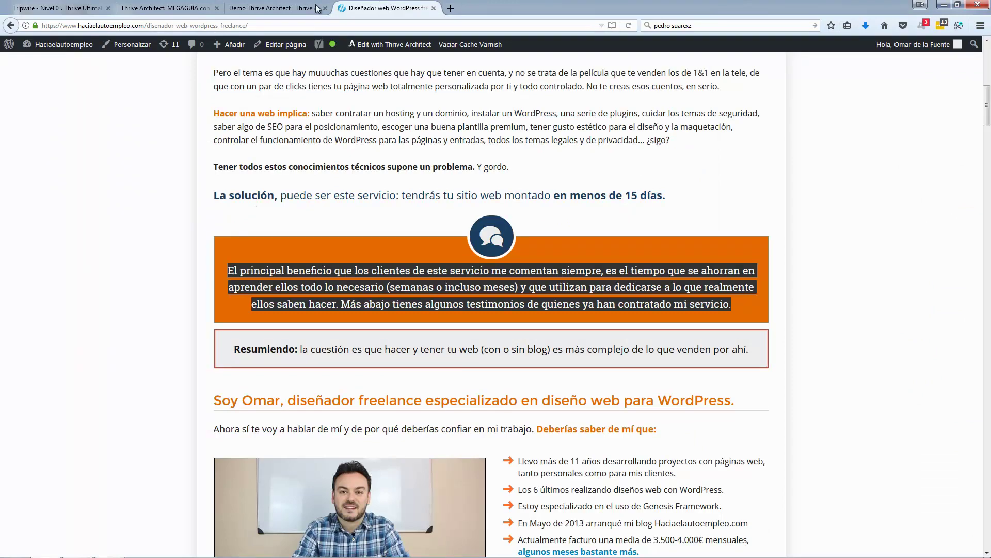
pyautogui.click(286, 9)
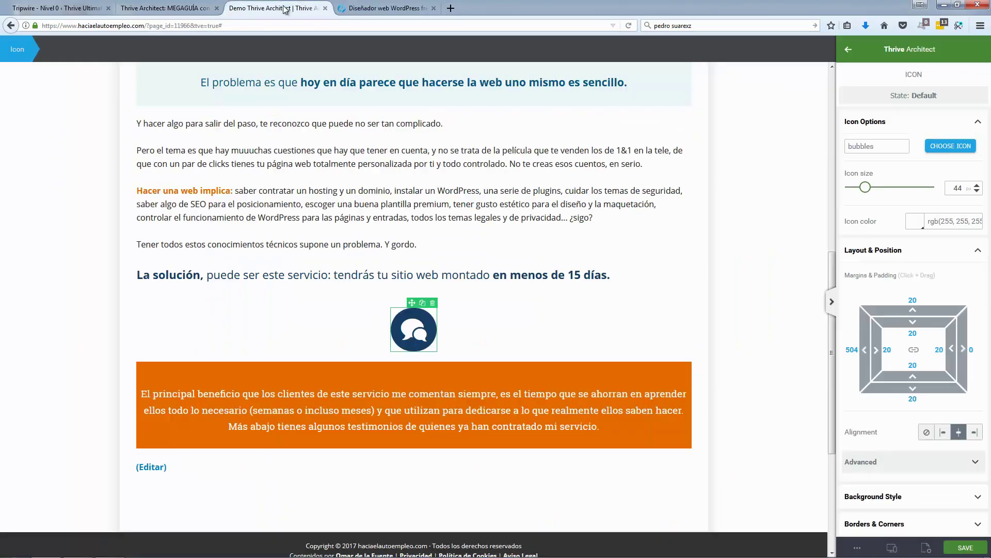
pyautogui.click(963, 251)
# Step: Give the icon a 6 px solid white border
pyautogui.click(936, 310)
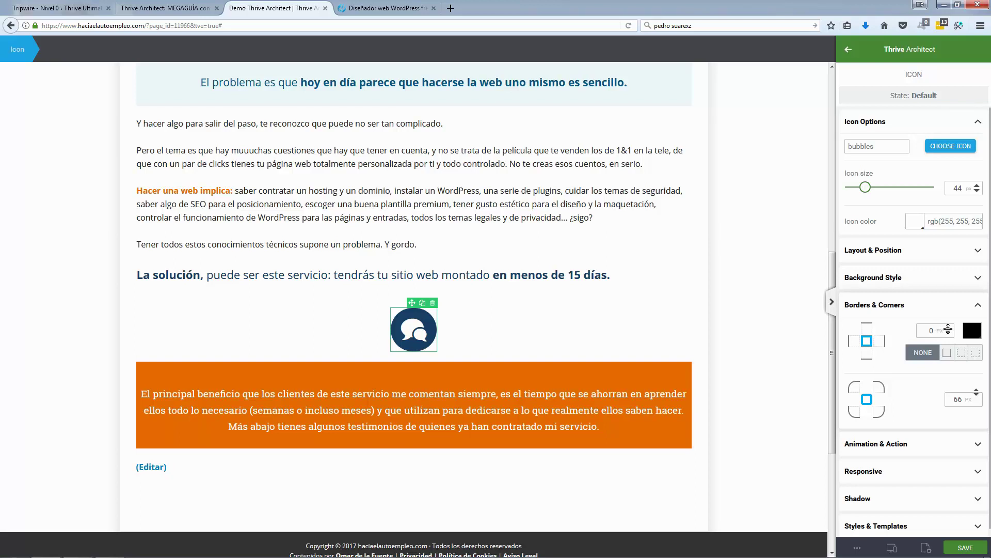
pyautogui.moveTo(950, 329); pyautogui.dragTo(952, 320)
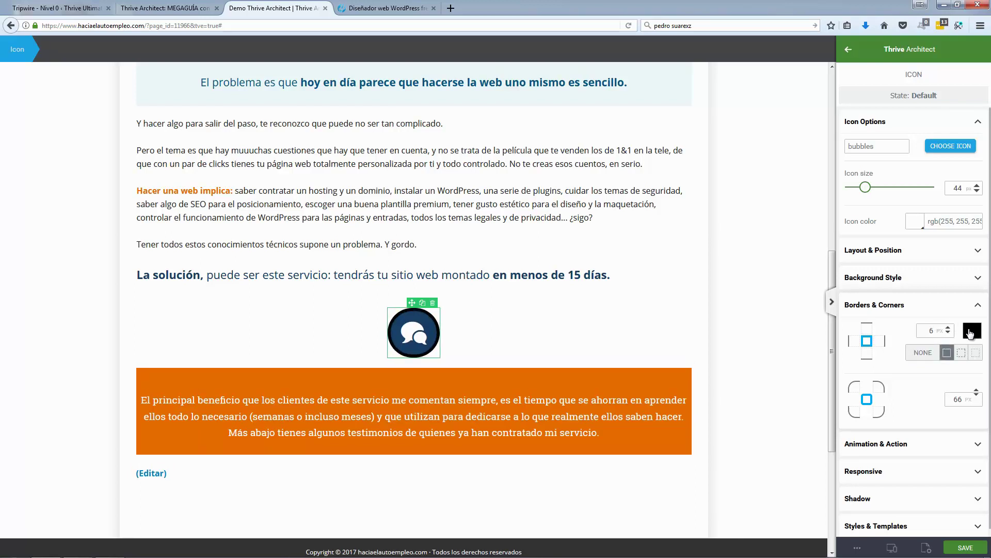
pyautogui.click(972, 330)
pyautogui.moveTo(897, 391); pyautogui.dragTo(867, 340)
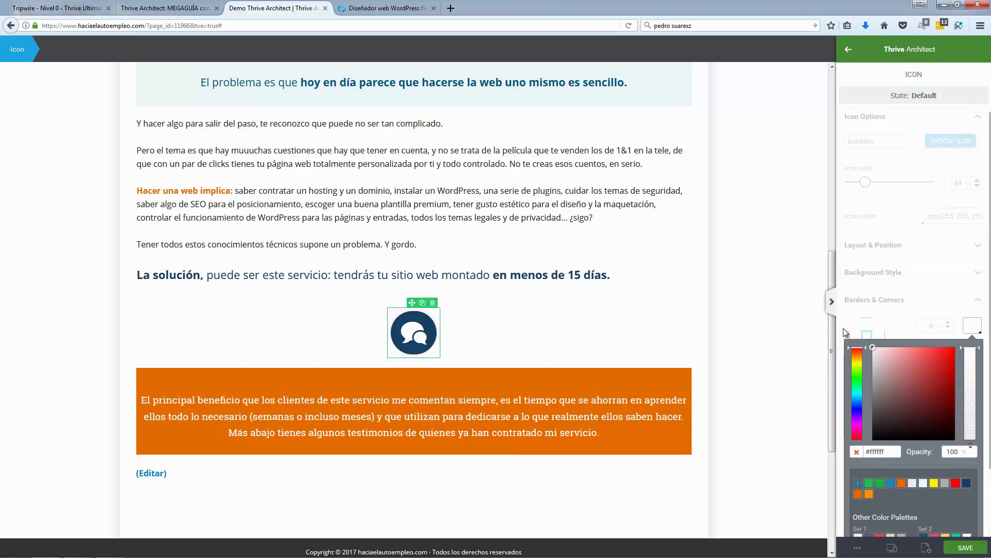
pyautogui.scroll(-1, 955, 498)
pyautogui.click(957, 529)
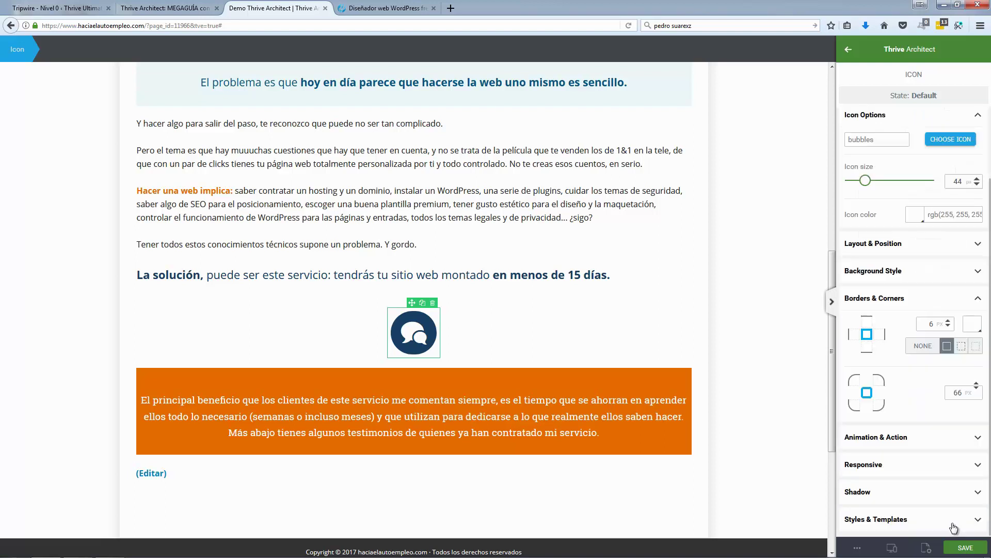
pyautogui.click(975, 299)
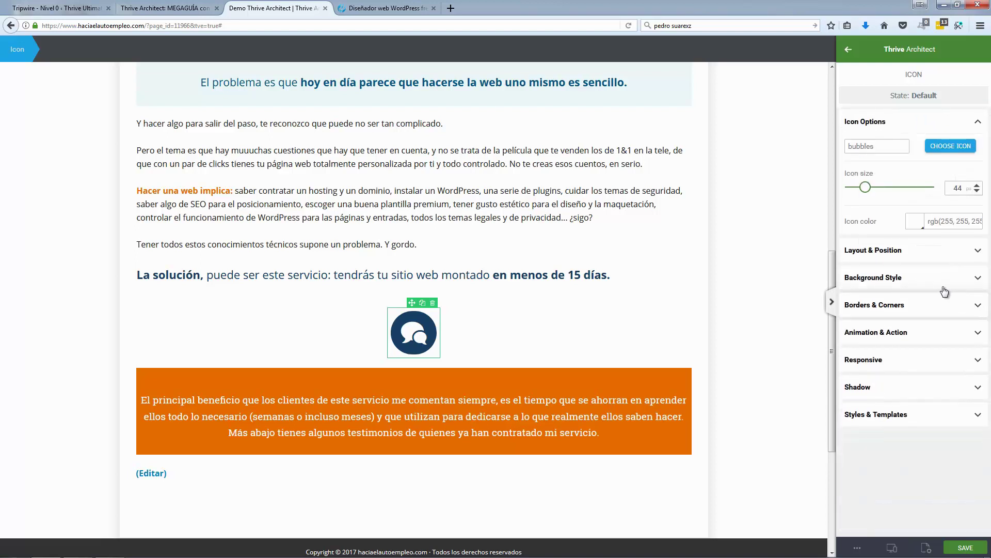
pyautogui.click(911, 251)
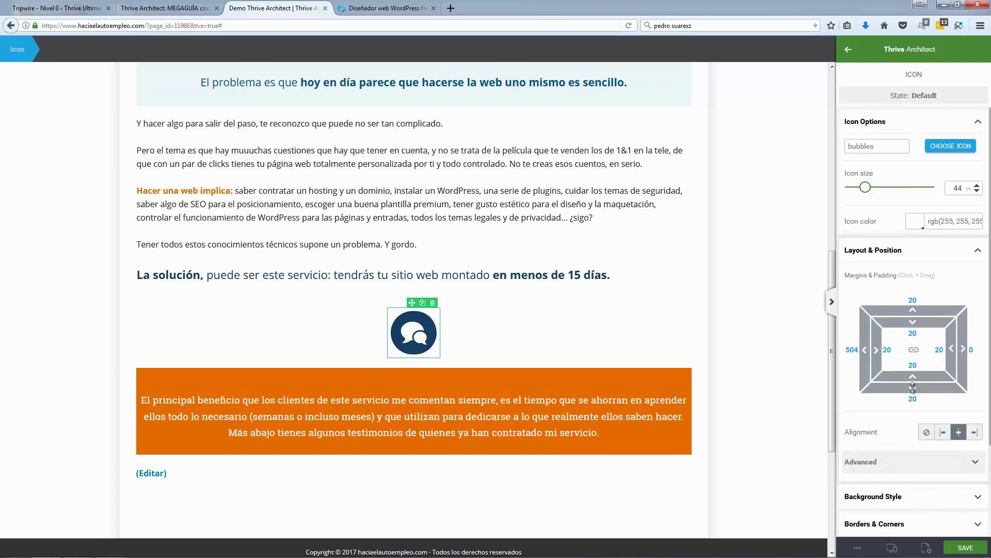
# Step: Set the icon's bottom margin to -54 and position it Relative, in front of the orange box
pyautogui.moveTo(913, 387); pyautogui.dragTo(913, 401)
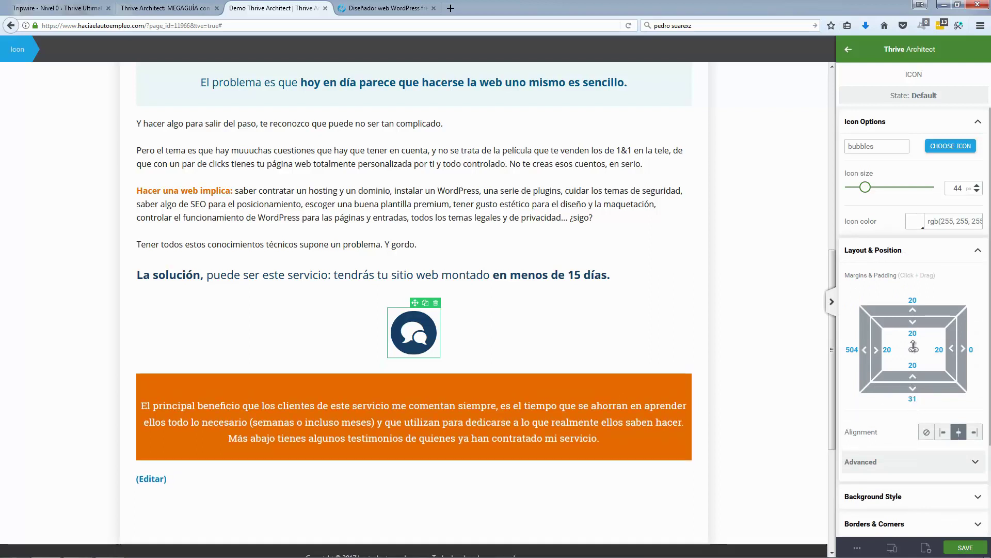
pyautogui.moveTo(913, 339); pyautogui.dragTo(913, 310)
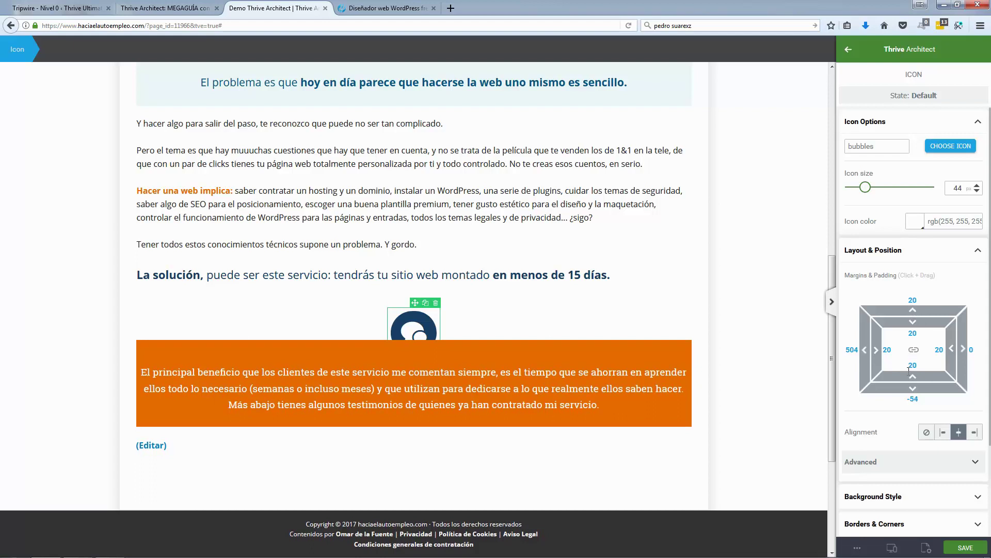
pyautogui.scroll(-2, 925, 398)
pyautogui.click(937, 406)
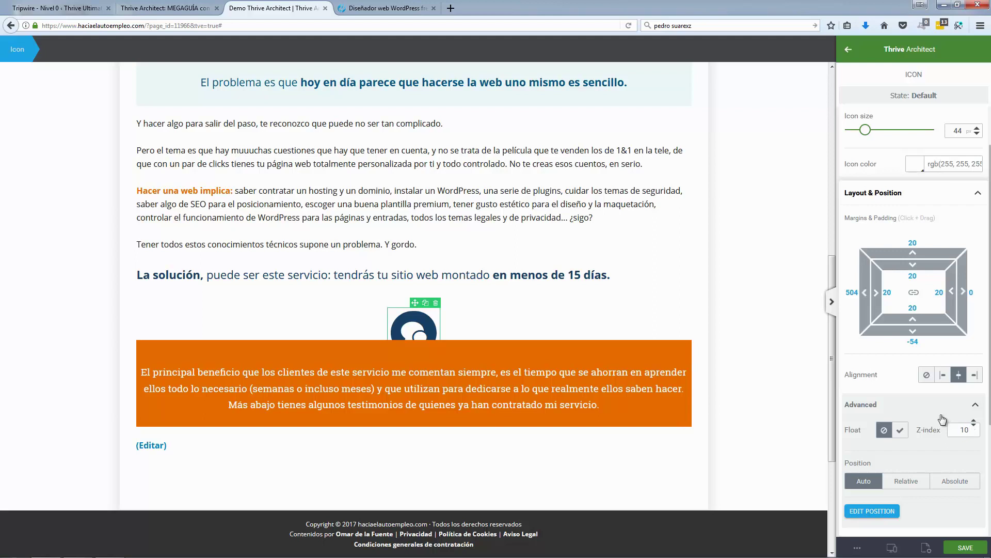
pyautogui.click(916, 481)
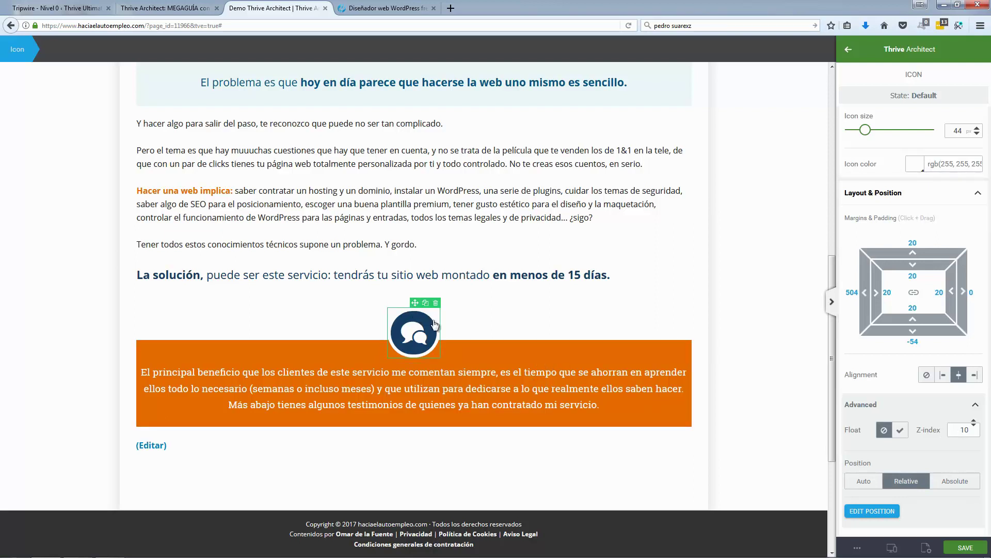
pyautogui.click(977, 407)
pyautogui.click(364, 8)
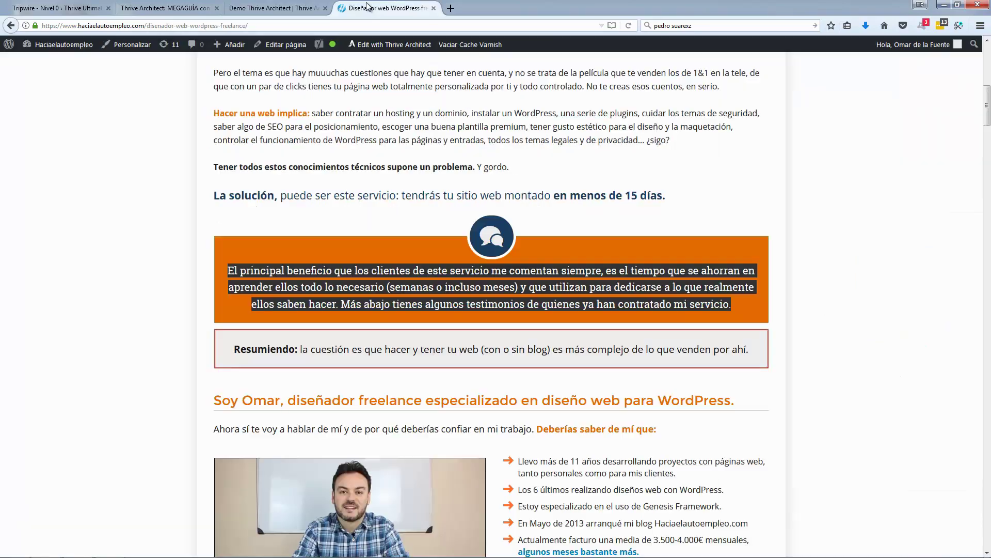
# Step: Reduce the icon's white border width to 5 px
pyautogui.click(205, 180)
pyautogui.click(289, 8)
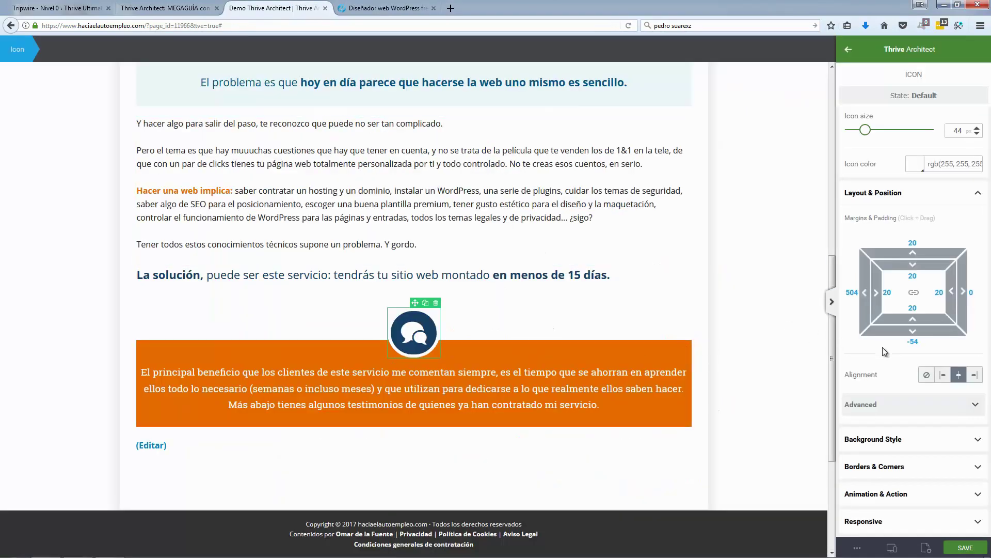
pyautogui.scroll(1, 898, 377)
pyautogui.scroll(-2, 914, 402)
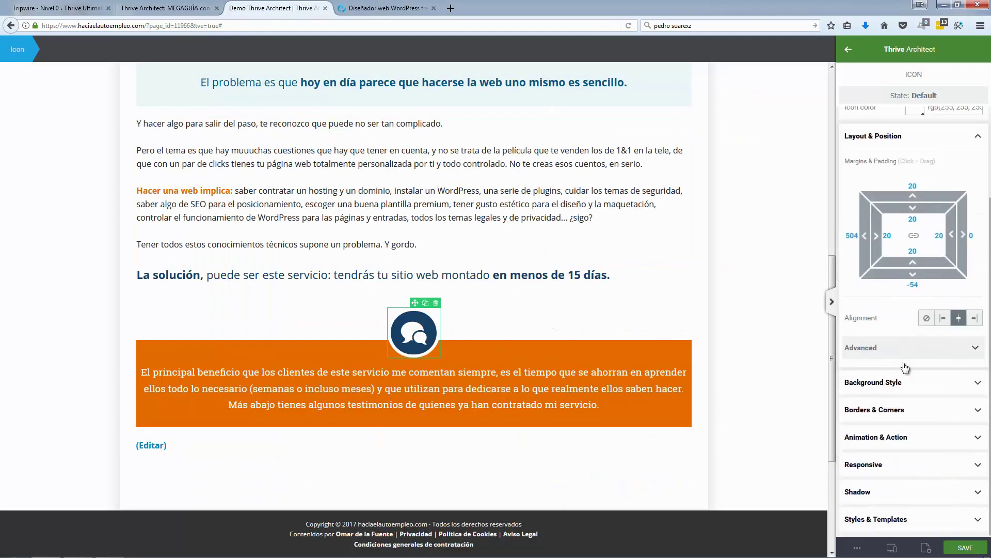
pyautogui.click(922, 410)
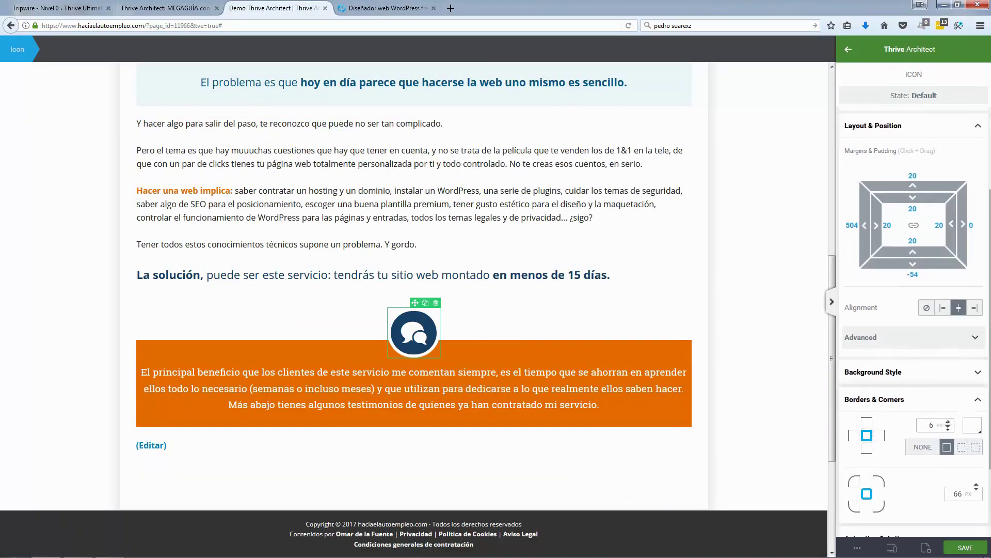
pyautogui.click(949, 427)
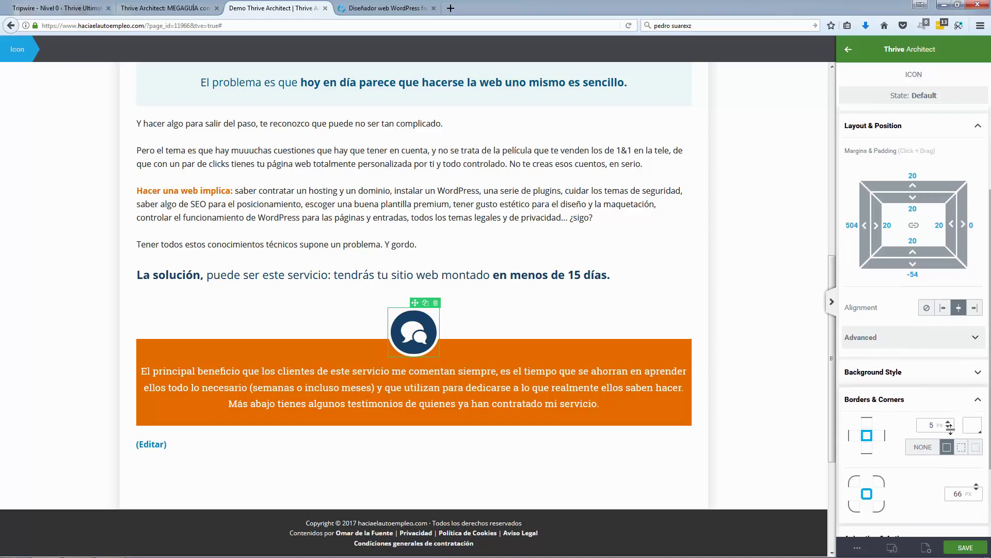
# Step: Raise the icon with a -5 top margin, save the page, and compare with the reference
pyautogui.click(93, 307)
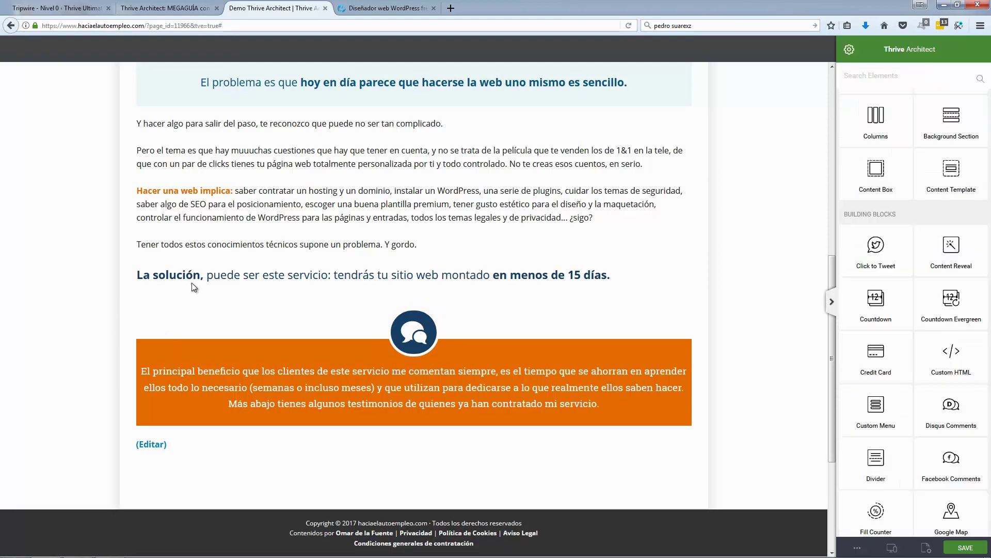
pyautogui.click(407, 321)
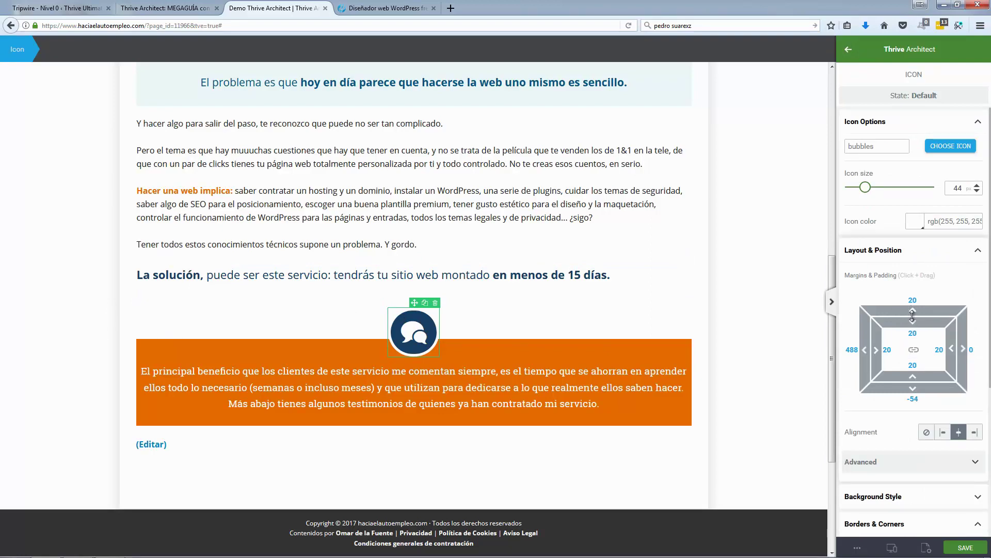
pyautogui.moveTo(913, 312); pyautogui.dragTo(758, 346)
pyautogui.click(758, 346)
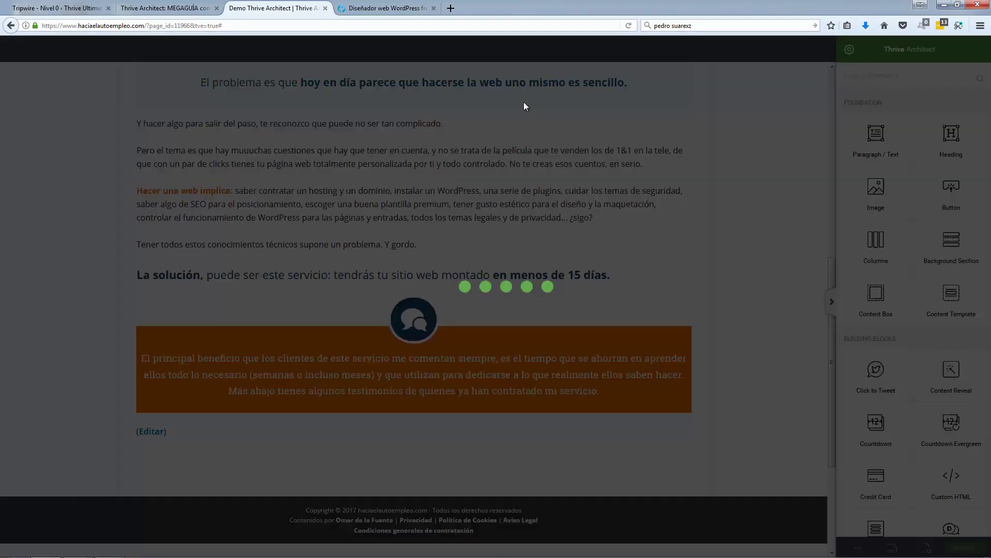
pyautogui.click(961, 548)
pyautogui.click(408, 9)
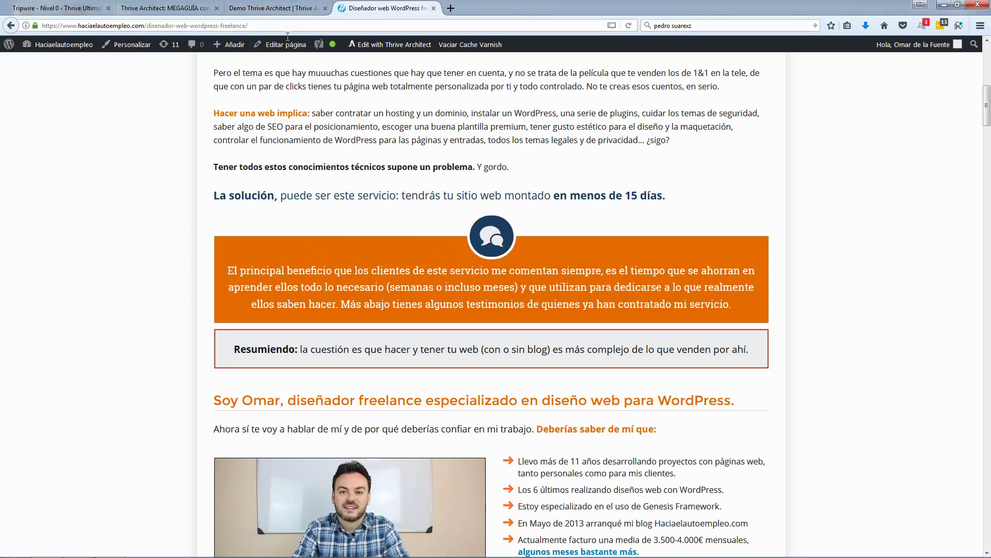
pyautogui.click(268, 9)
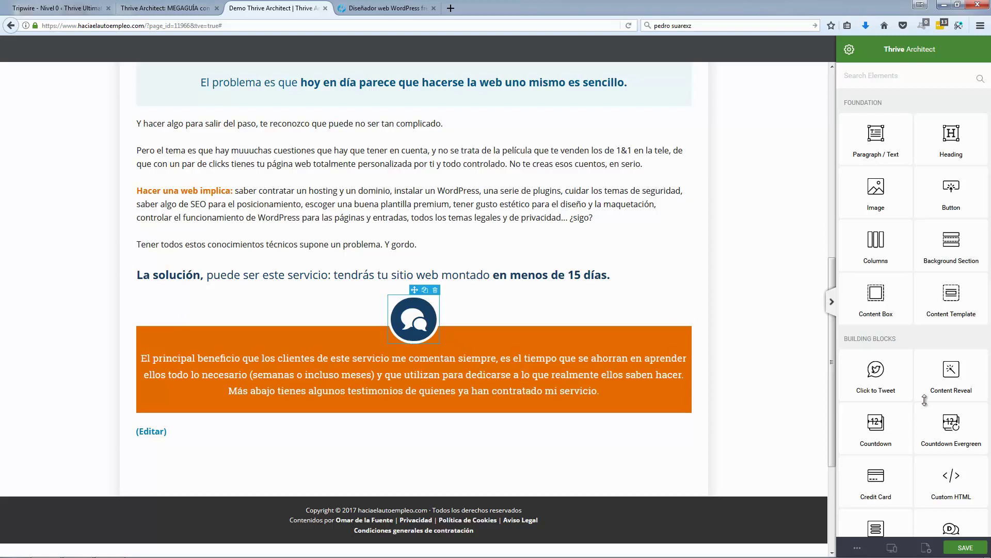
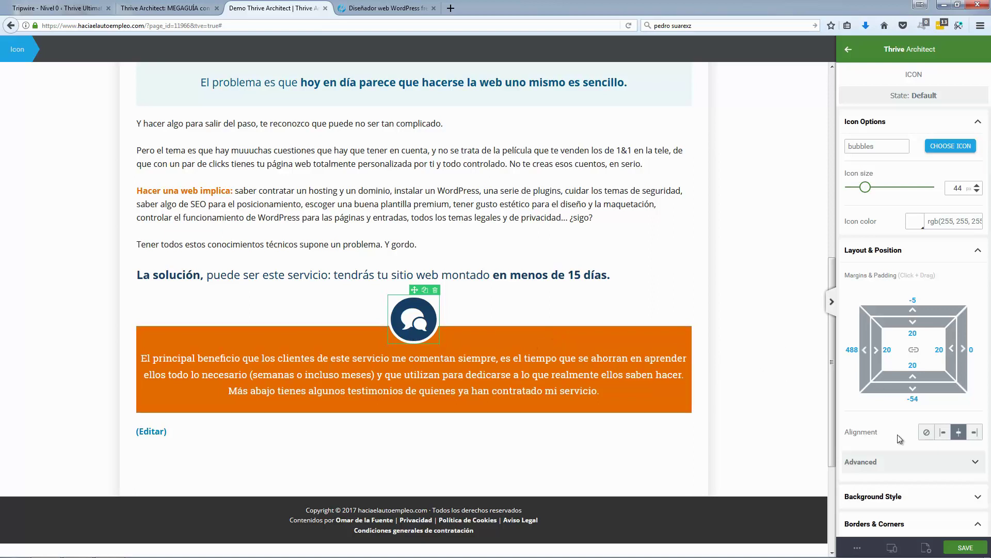
# Step: Close the chat icon's settings and select the live page's Resumiendo paragraph for copying
pyautogui.click(877, 461)
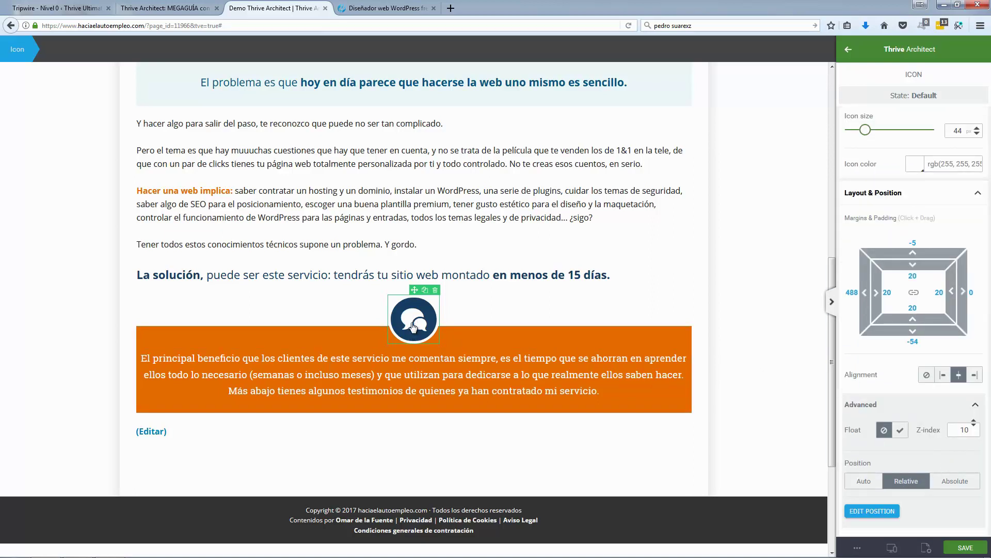
pyautogui.click(71, 319)
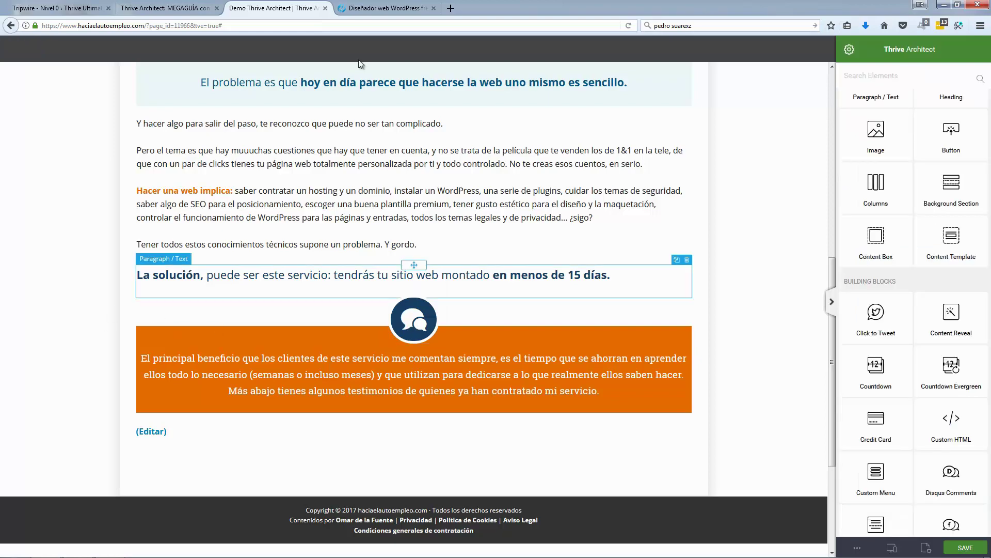
pyautogui.click(403, 9)
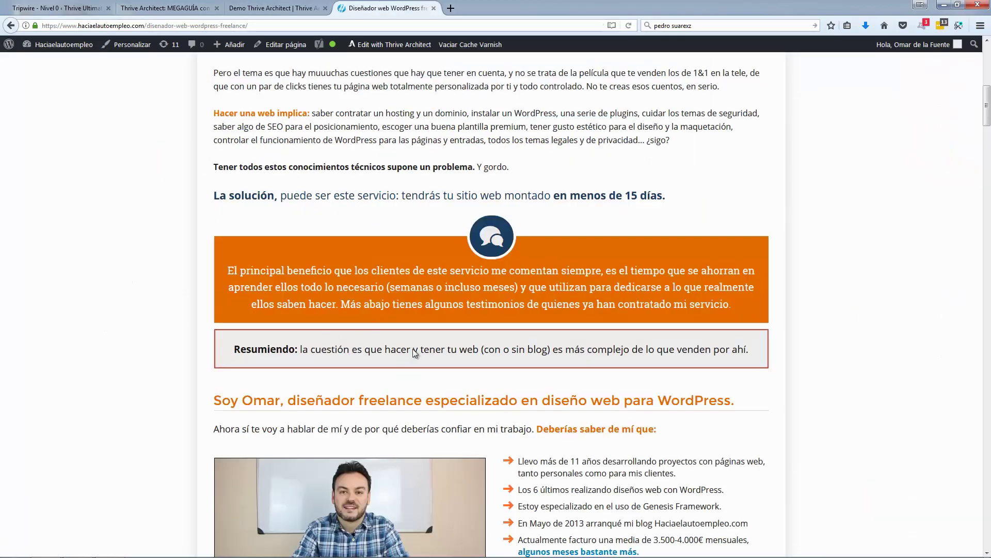
pyautogui.scroll(-1, 272, 299)
pyautogui.tripleClick(266, 295)
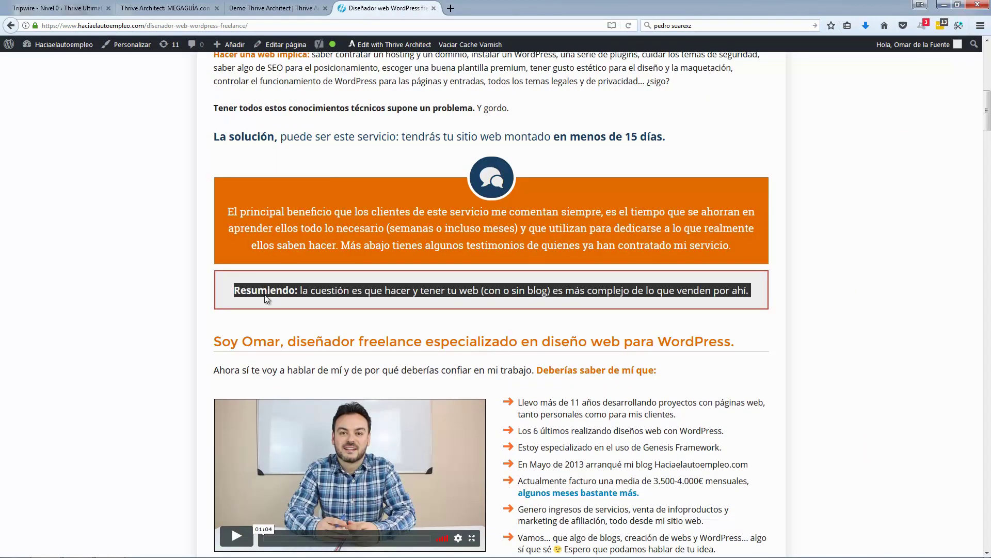
pyautogui.click(273, 8)
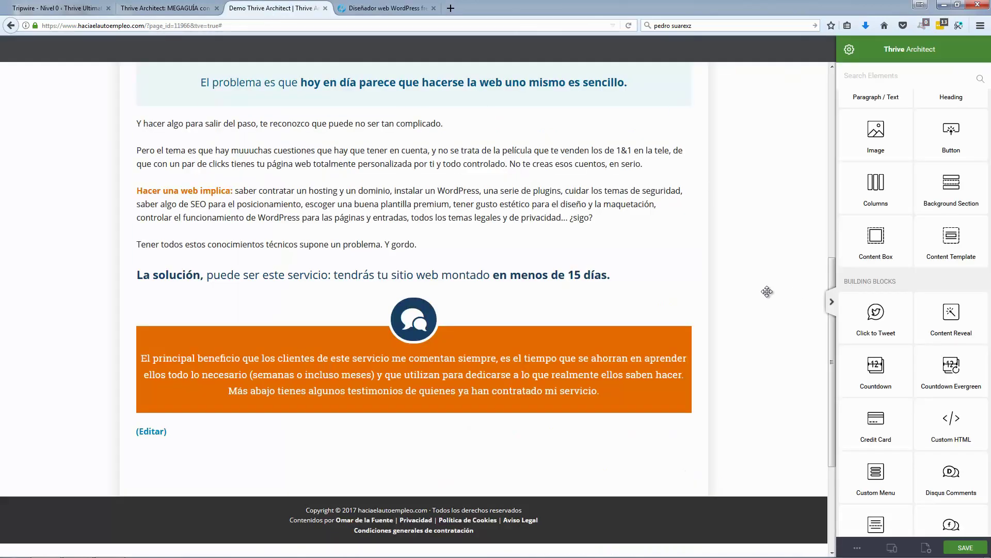
# Step: Insert a Content Box below the orange box, removing the misplaced first attempt
pyautogui.moveTo(881, 247); pyautogui.dragTo(498, 417)
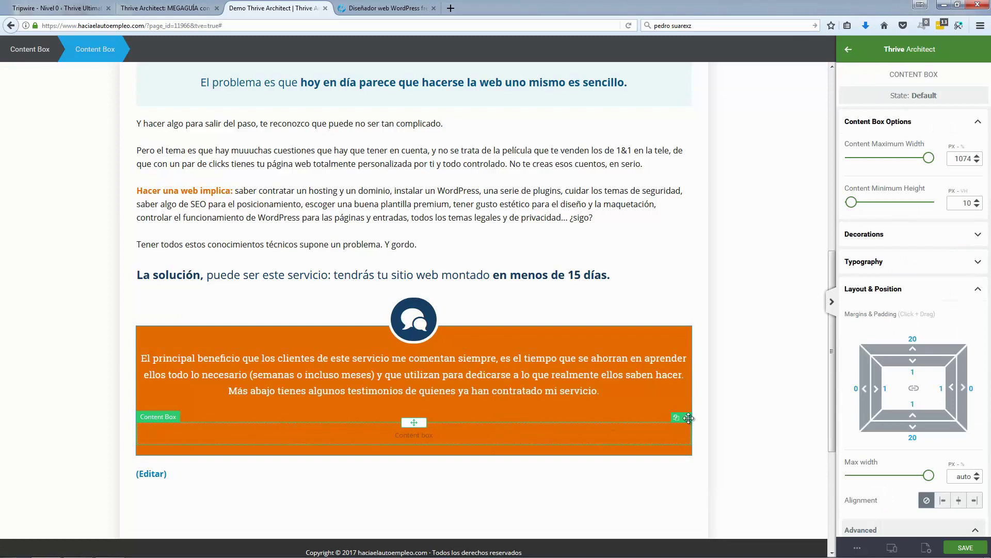
pyautogui.moveTo(689, 418); pyautogui.dragTo(454, 463)
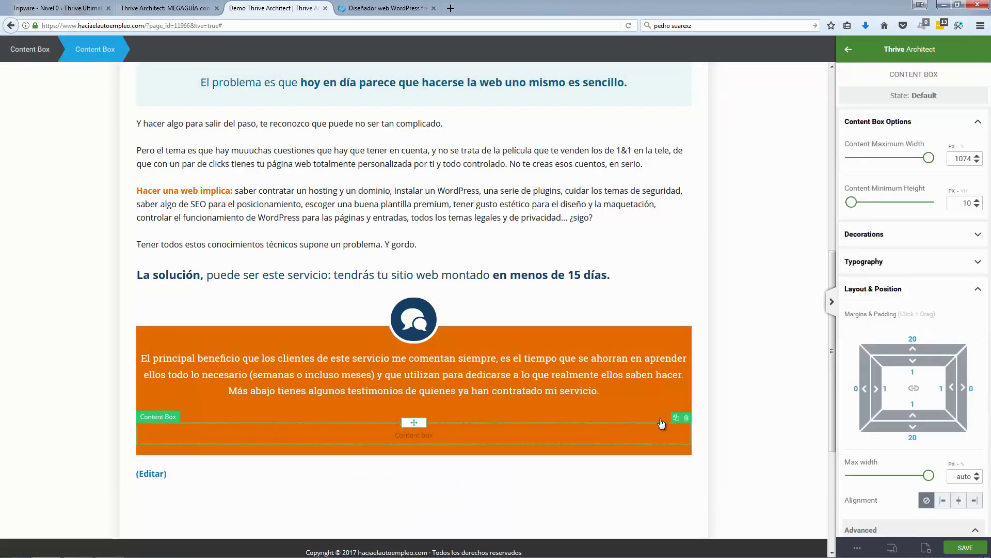
pyautogui.click(686, 417)
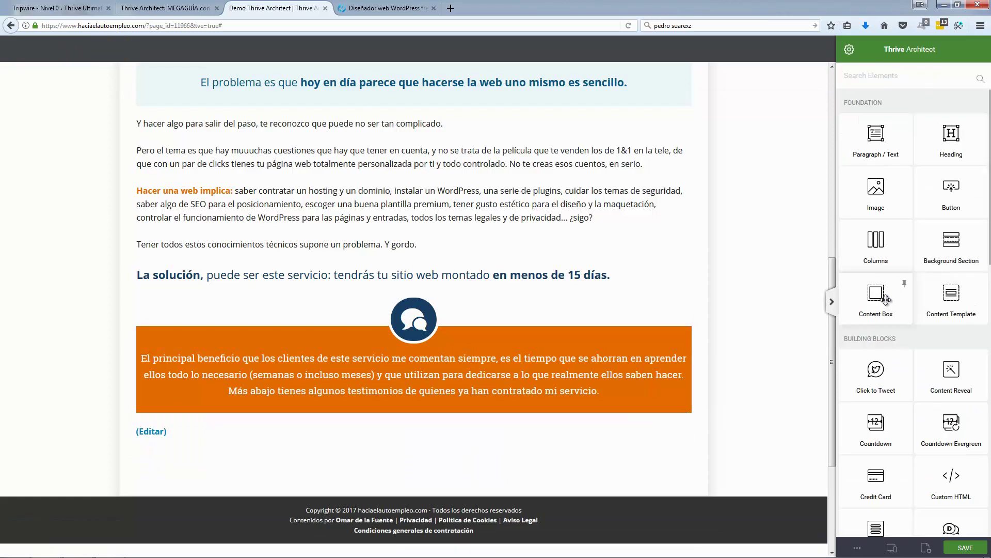
pyautogui.moveTo(876, 297); pyautogui.dragTo(531, 446)
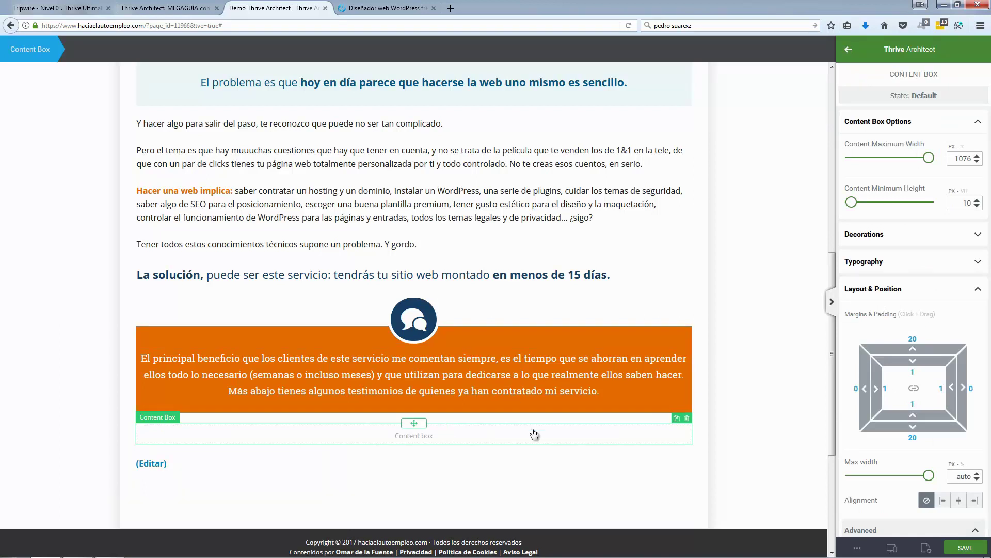
pyautogui.click(978, 292)
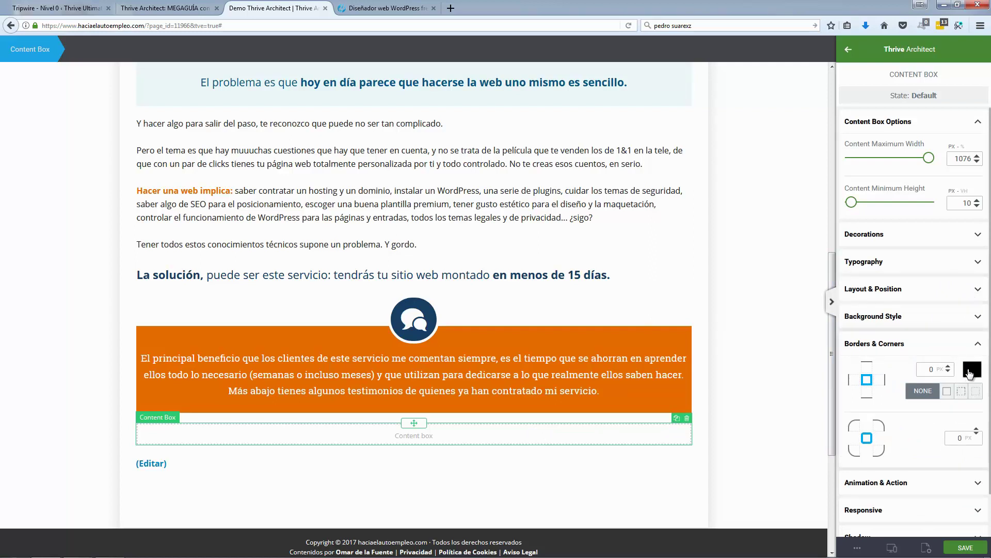
pyautogui.click(978, 346)
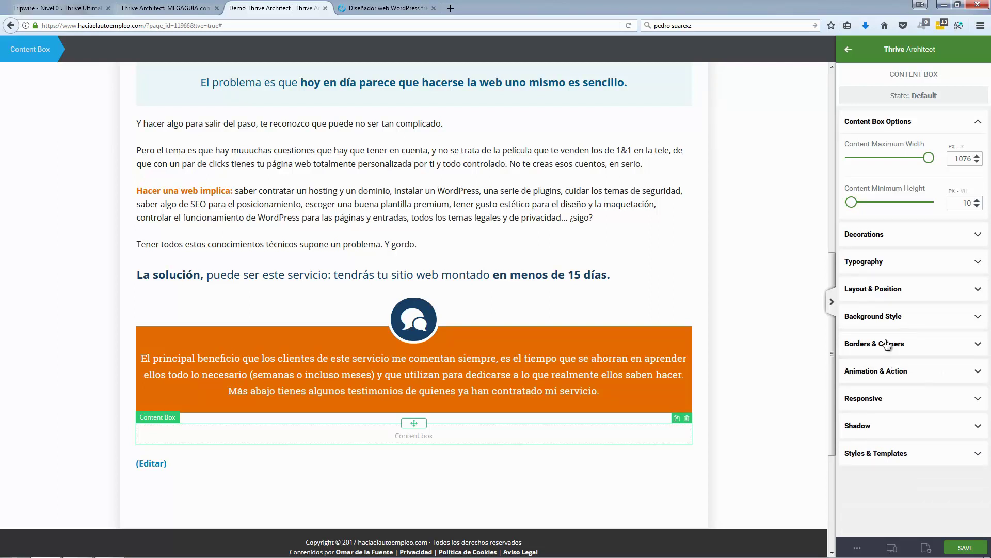
# Step: Set the content box background to light grey #efefef
pyautogui.click(892, 318)
pyautogui.click(877, 392)
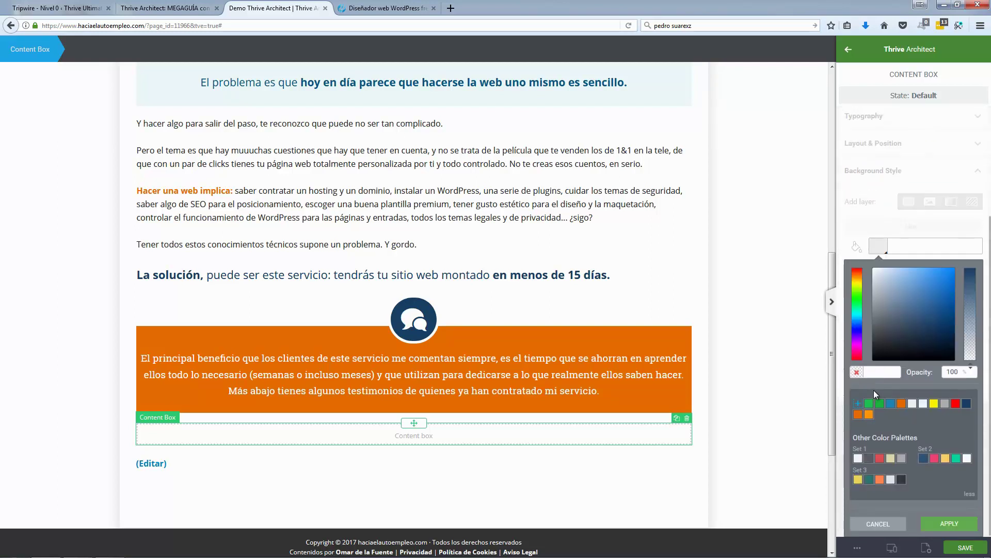
pyautogui.click(923, 403)
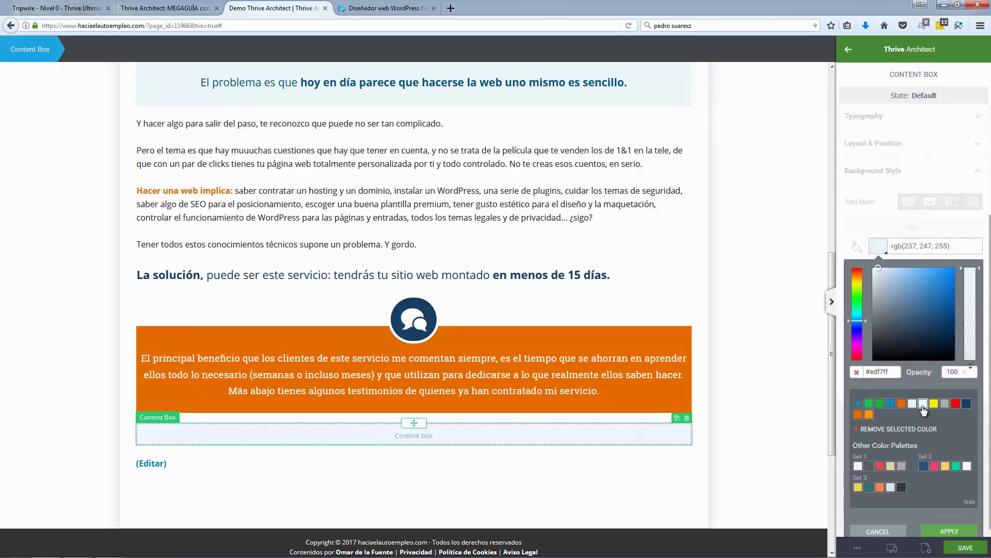
pyautogui.click(913, 404)
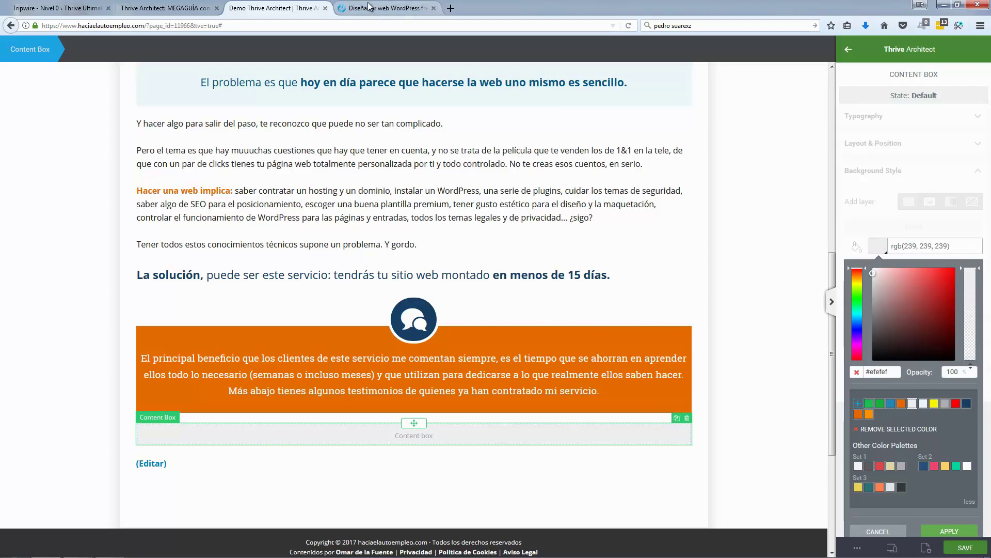
pyautogui.click(384, 7)
pyautogui.click(277, 7)
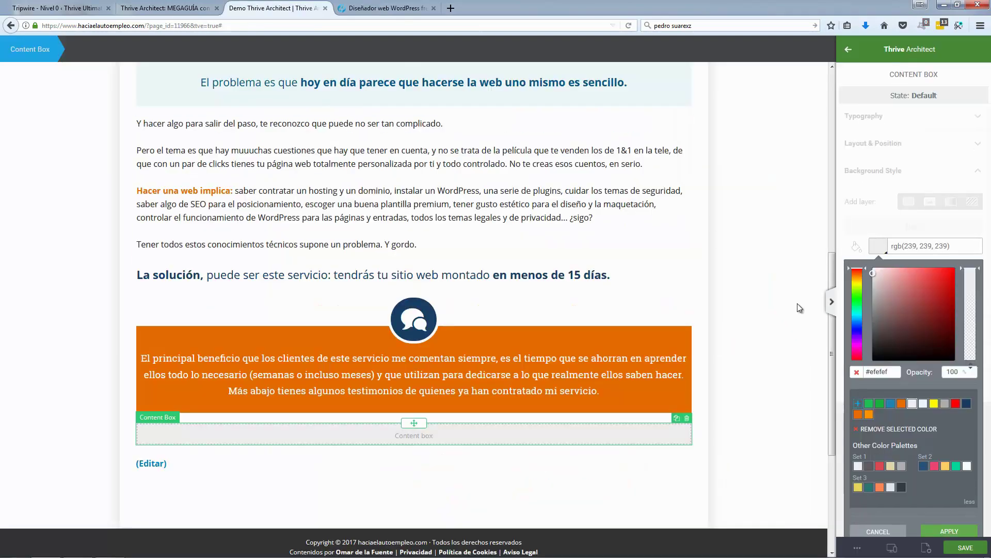
pyautogui.click(950, 531)
pyautogui.click(917, 317)
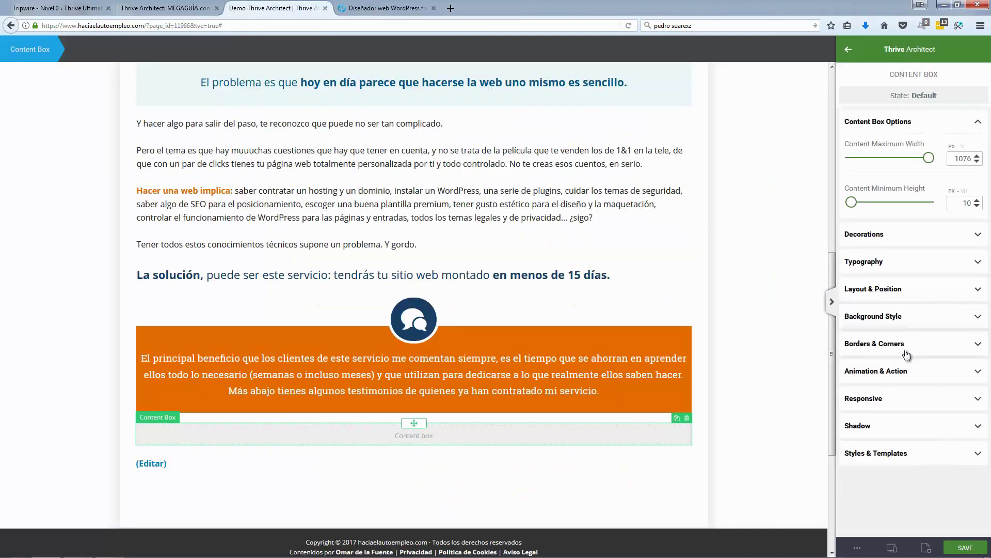
# Step: Give the box a 2 px solid red border and add a text paragraph below it
pyautogui.click(872, 345)
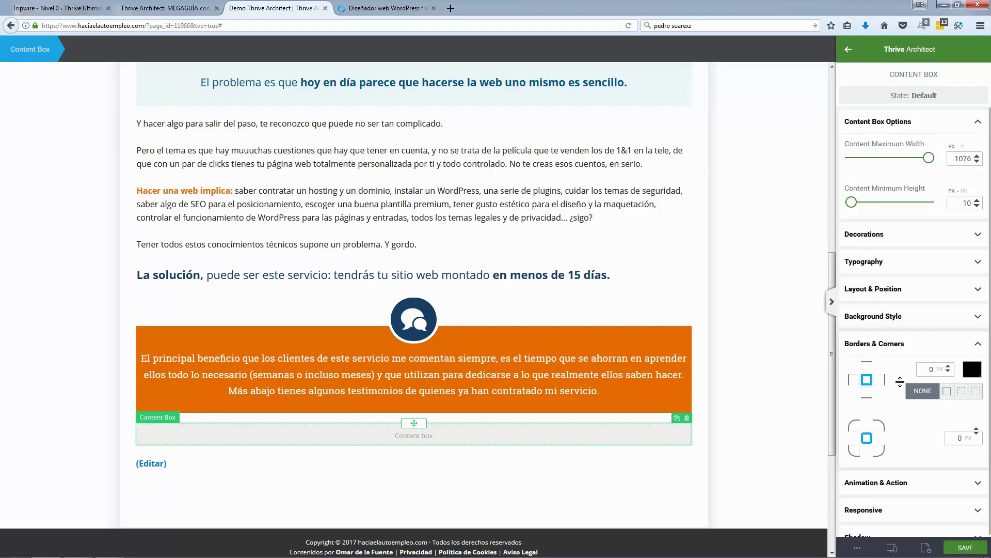
pyautogui.click(947, 366)
pyautogui.click(948, 366)
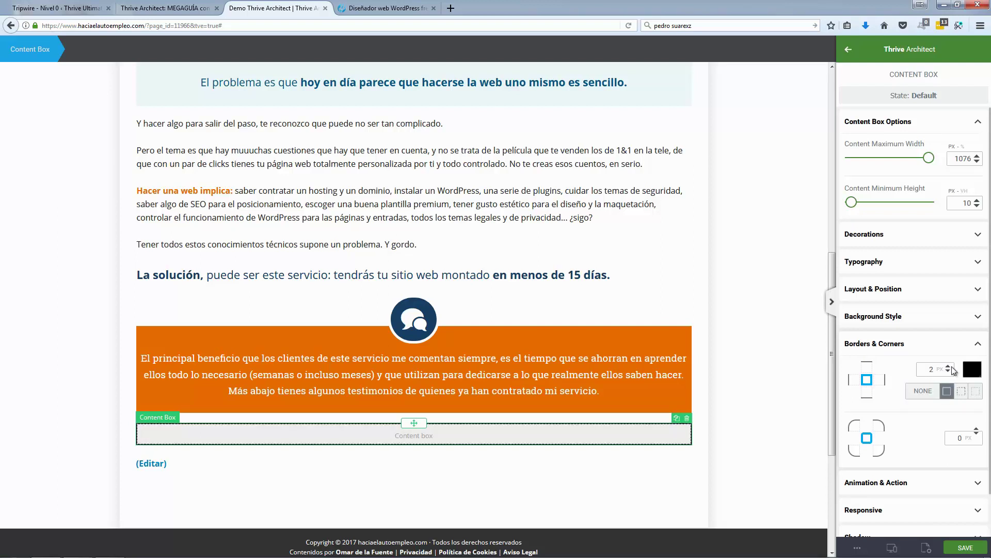
pyautogui.click(948, 366)
pyautogui.click(972, 369)
pyautogui.click(955, 267)
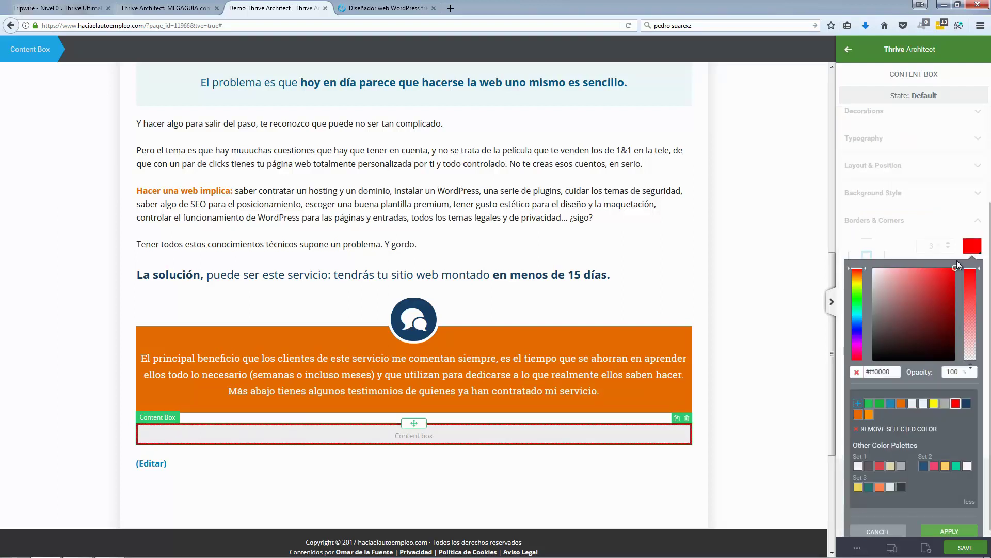
pyautogui.click(954, 283)
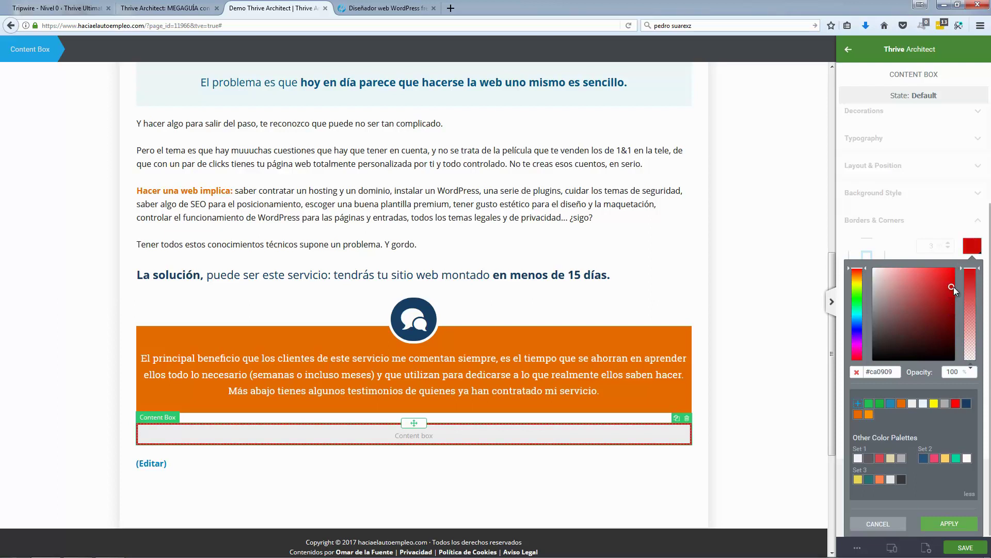
pyautogui.click(957, 281)
pyautogui.click(949, 524)
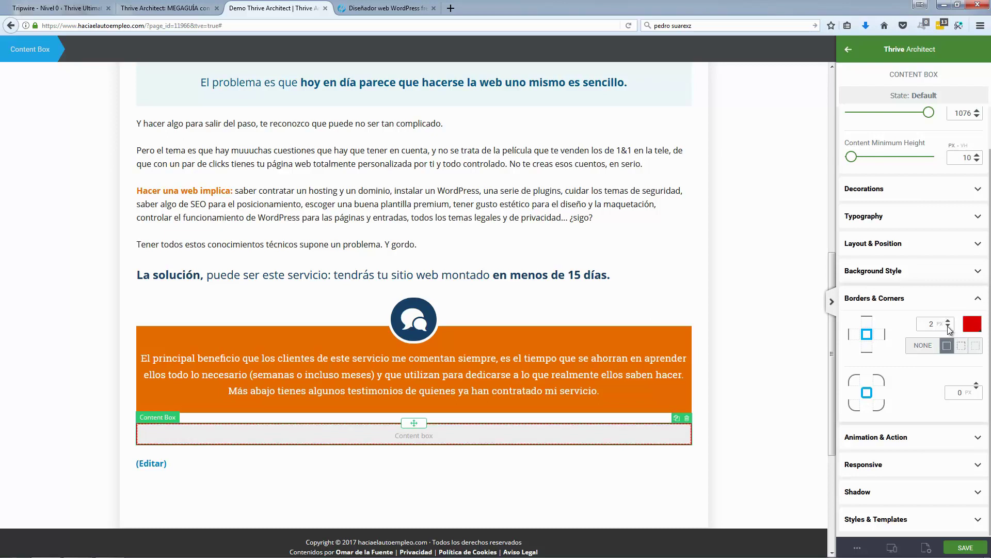
pyautogui.click(785, 250)
pyautogui.moveTo(876, 105); pyautogui.dragTo(413, 457)
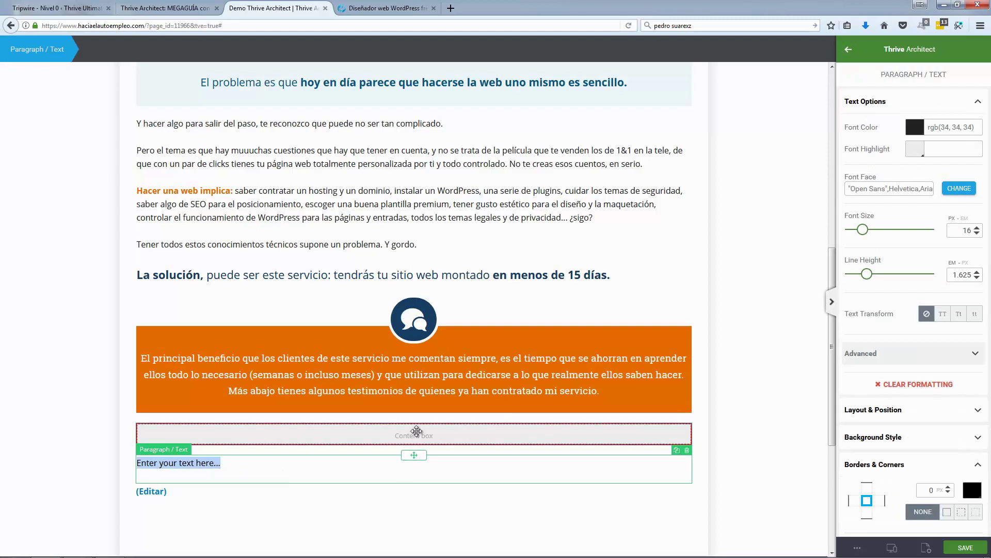
# Step: Move the paragraph into the grey box, paste the Resumiendo sentence, and centre it
pyautogui.moveTo(419, 456)
pyautogui.mouseDown()
pyautogui.moveTo(422, 429)
pyautogui.moveTo(416, 471)
pyautogui.mouseUp()
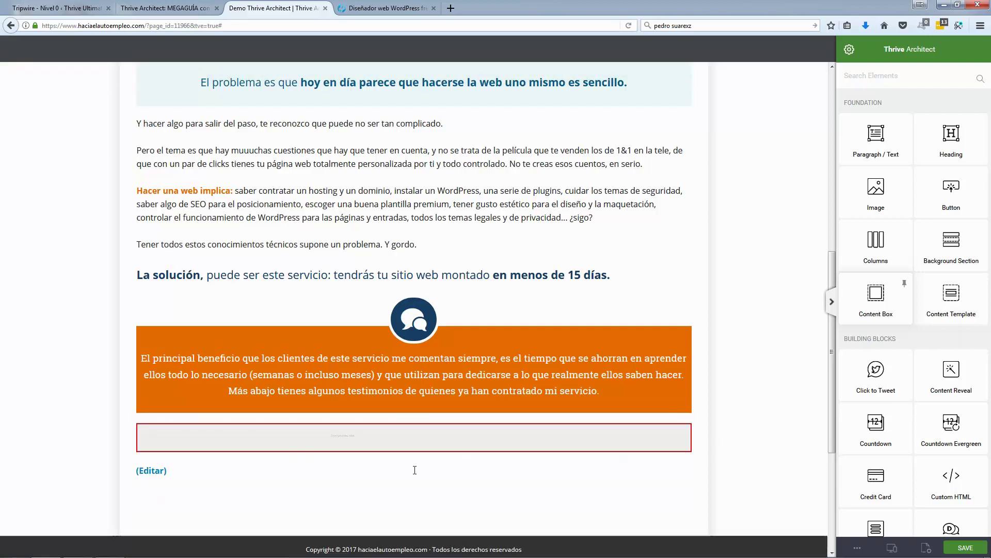
pyautogui.click(229, 432)
pyautogui.write('Resumiendo: la cuestión es que hacer y tener tu web (con o sin blog) es más complejo de lo que venden por ahí.')
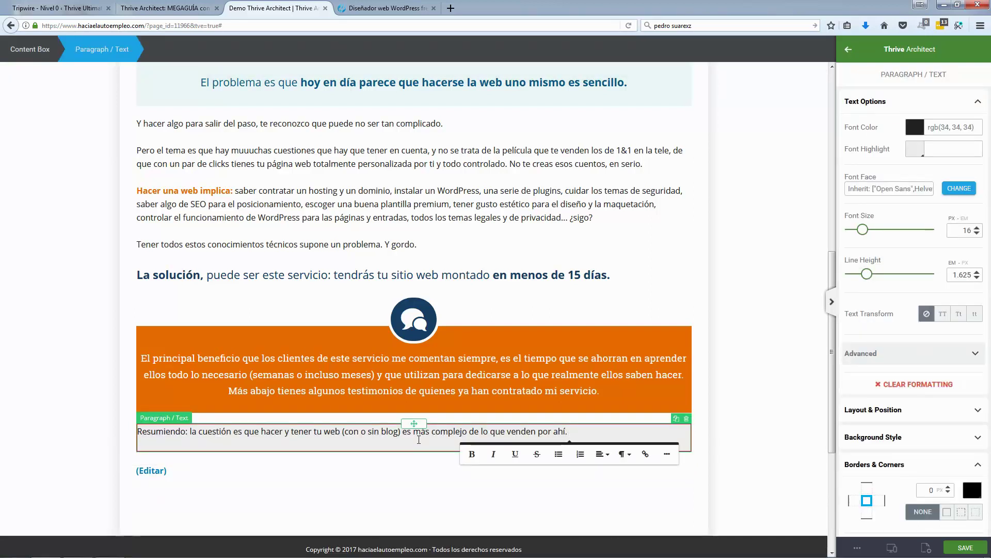
pyautogui.tripleClick(419, 440)
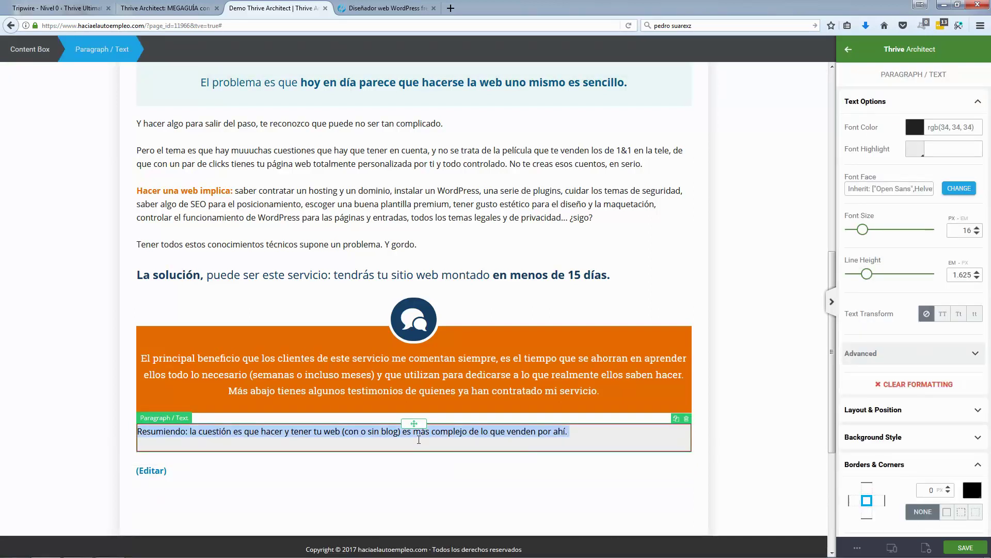
pyautogui.click(263, 435)
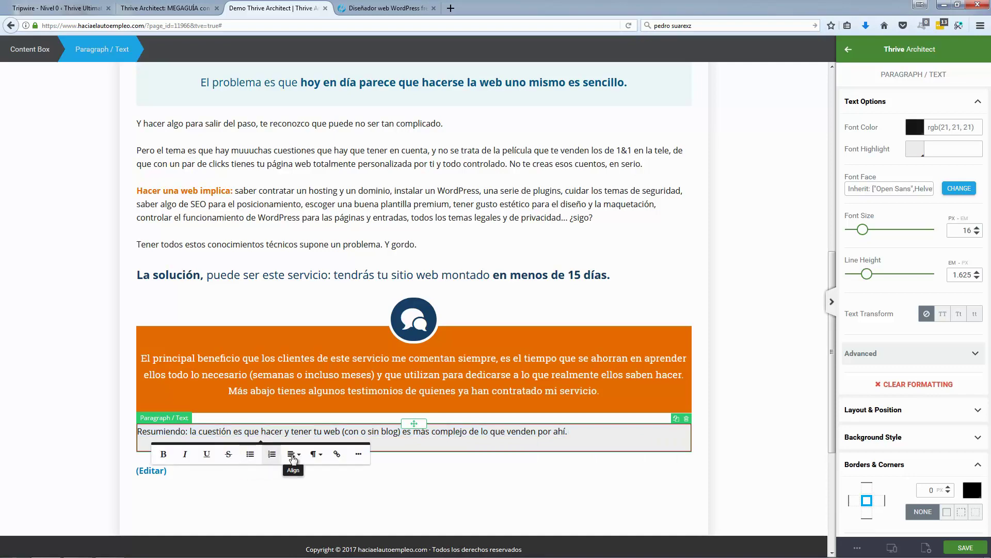
pyautogui.click(292, 454)
pyautogui.click(303, 486)
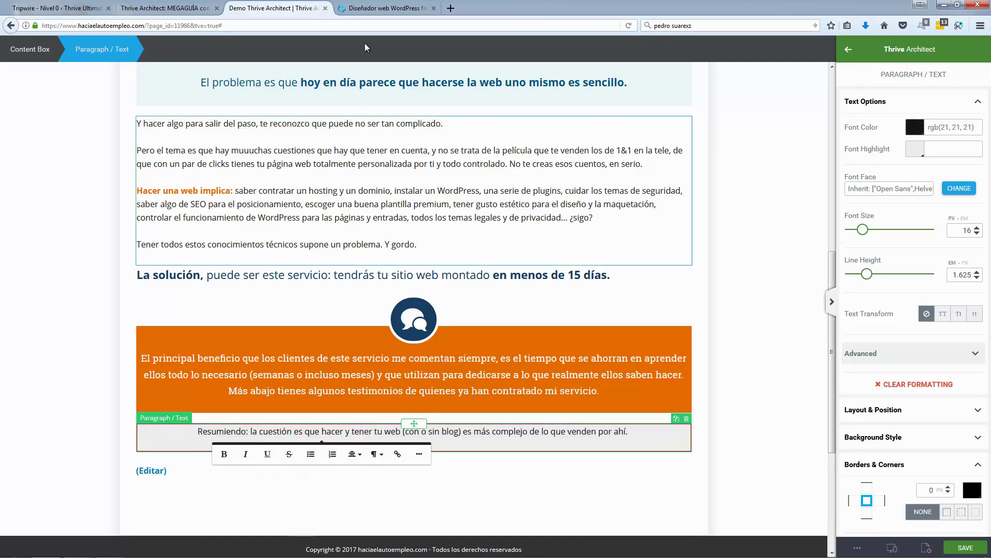
# Step: Make the word 'Resumiendo:' bold, matching the live page
pyautogui.click(364, 10)
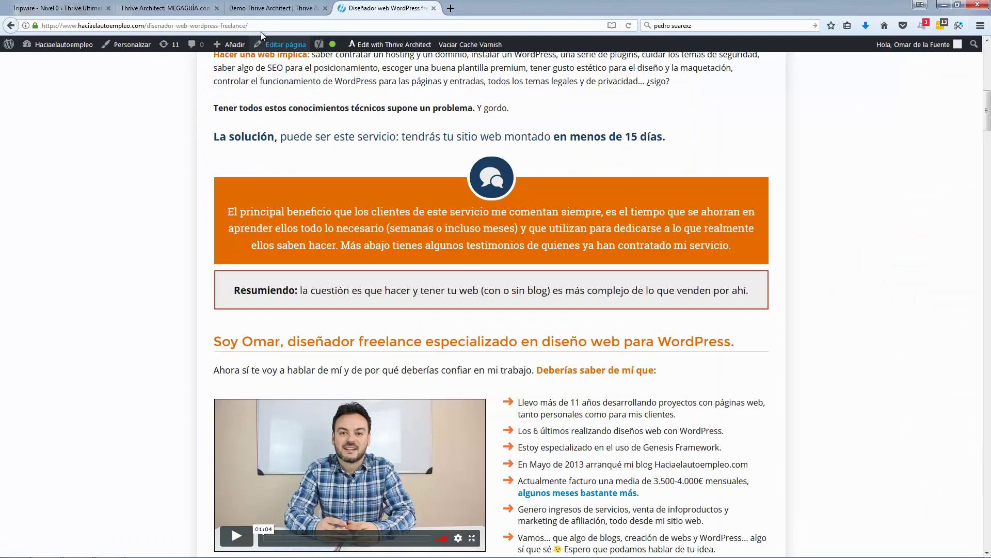
pyautogui.click(274, 8)
pyautogui.moveTo(198, 431); pyautogui.dragTo(248, 432)
pyautogui.click(125, 454)
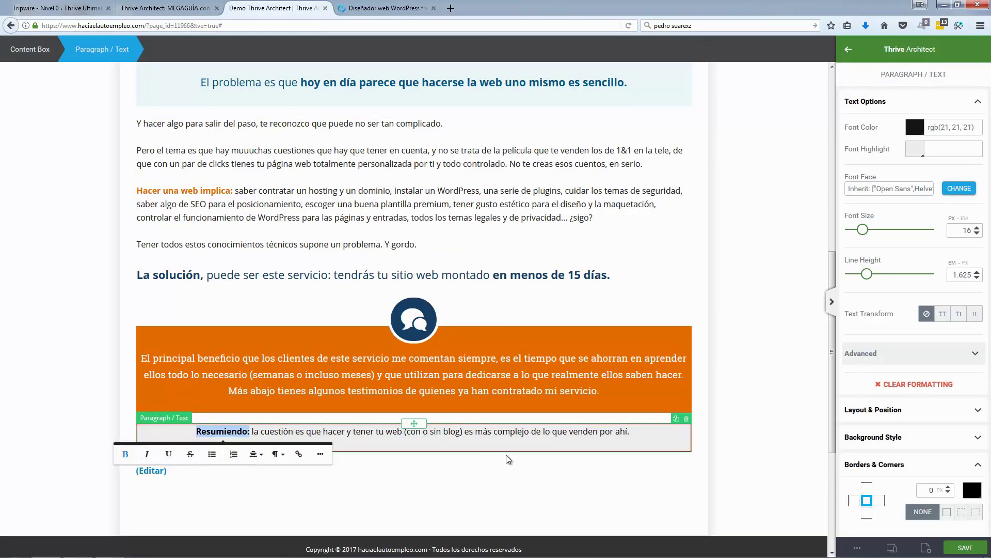
pyautogui.click(687, 458)
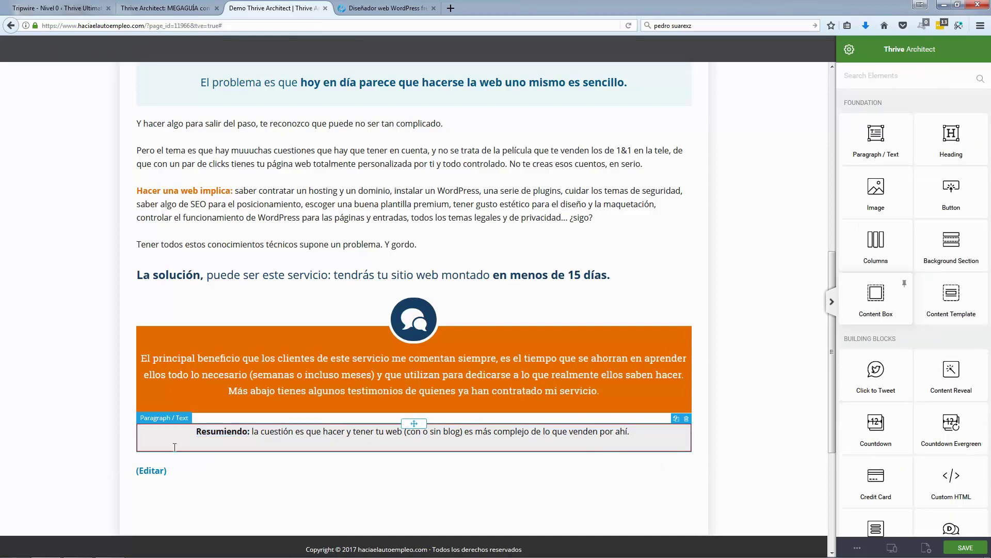
# Step: Set the summary content box's top padding to 22 px
pyautogui.click(140, 451)
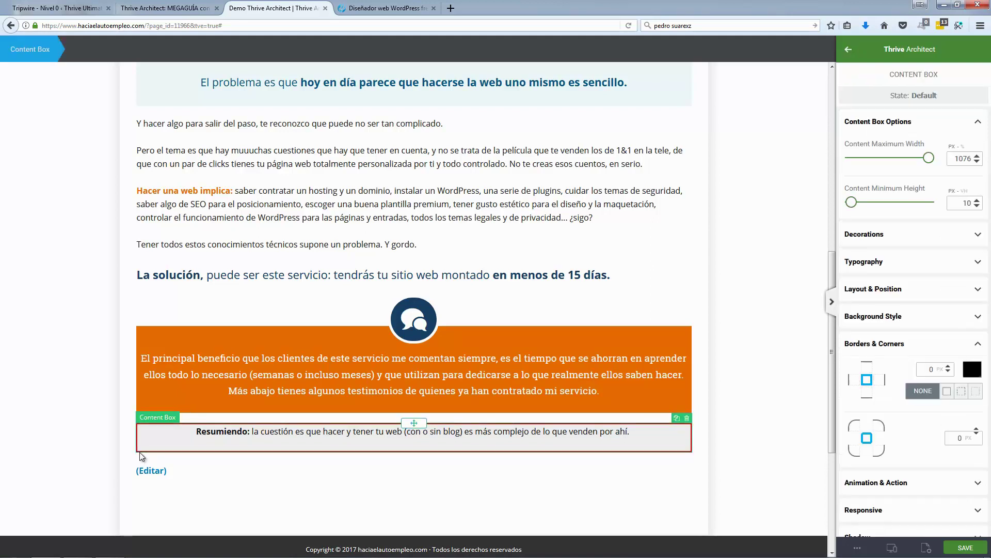
pyautogui.click(914, 289)
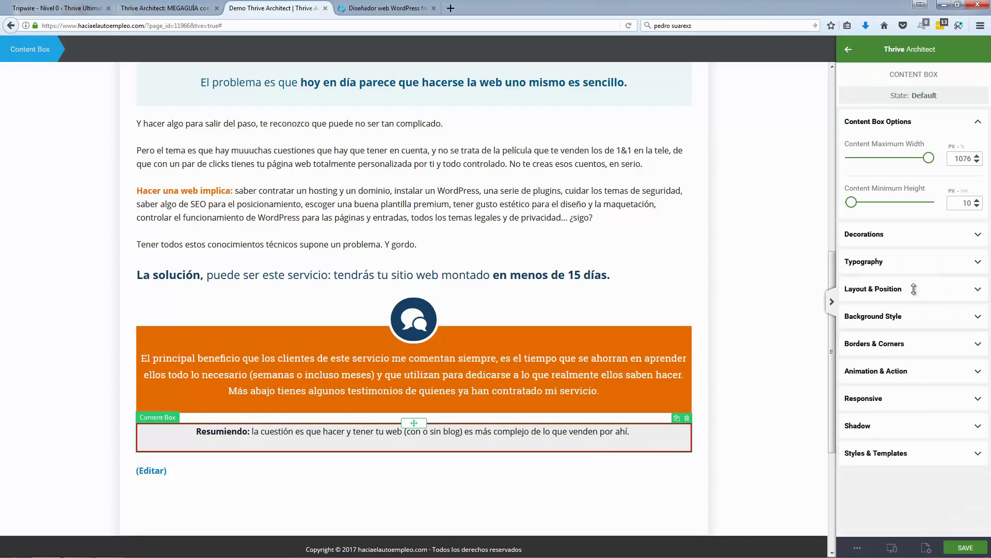
pyautogui.click(917, 229)
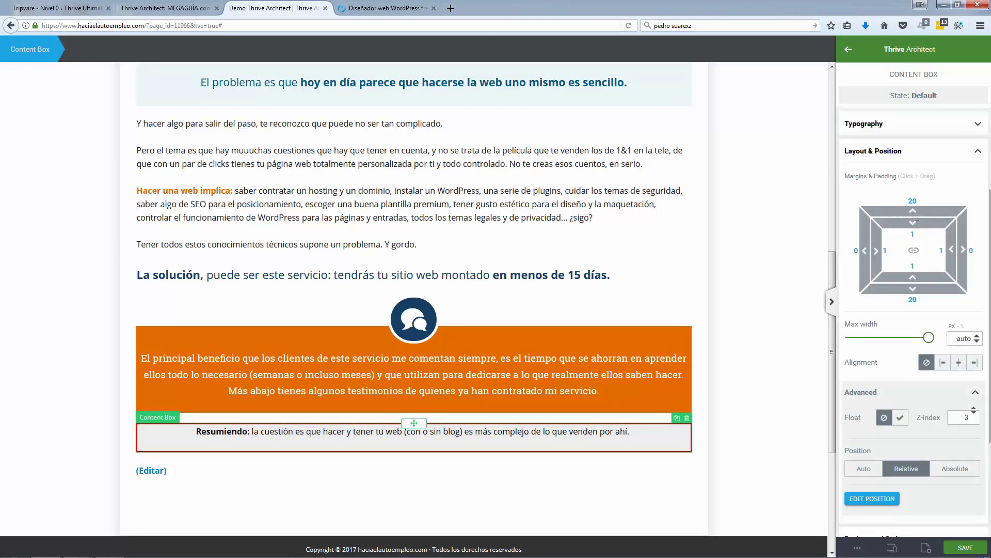
pyautogui.moveTo(917, 230); pyautogui.dragTo(919, 250)
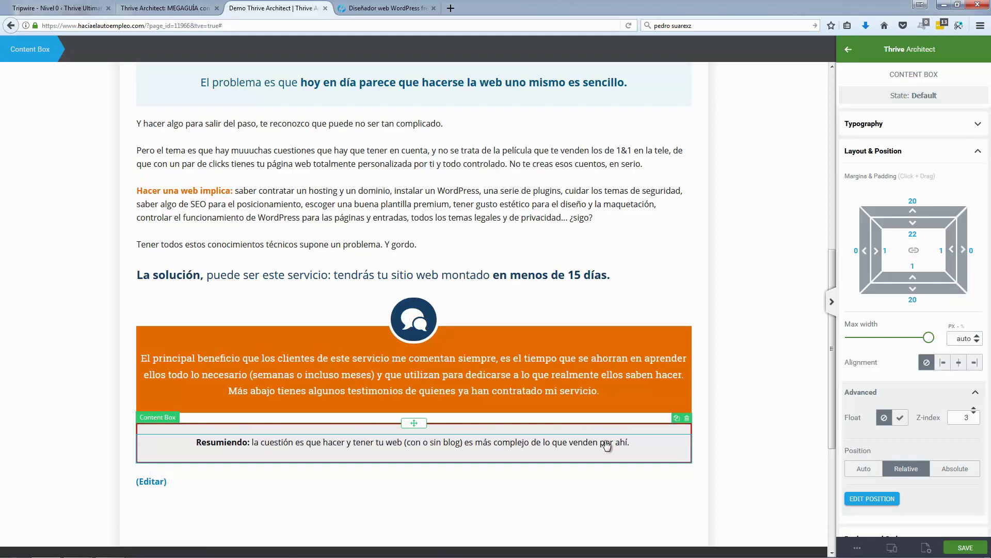
# Step: Set the summary text font size to 18 and save the page
pyautogui.tripleClick(625, 442)
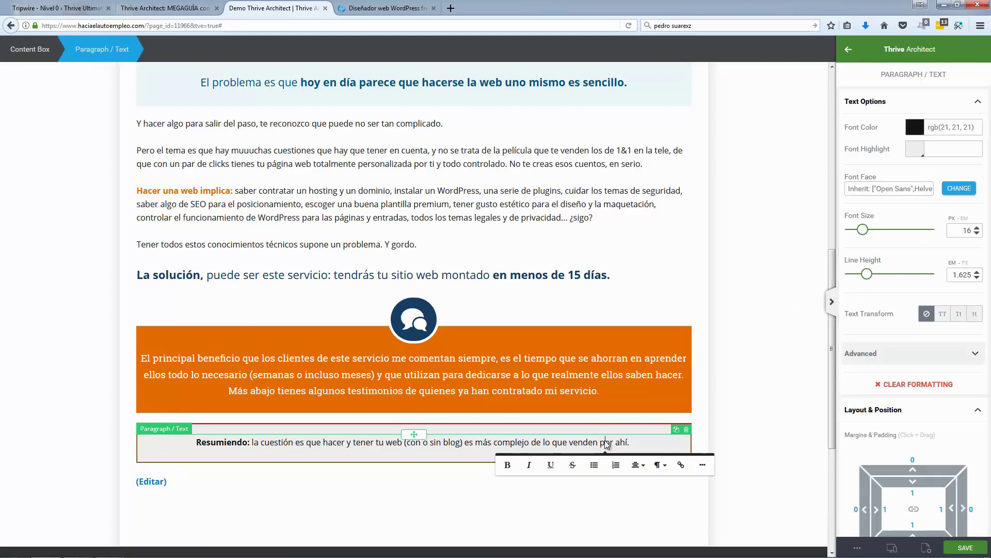
pyautogui.click(977, 227)
pyautogui.click(977, 228)
pyautogui.click(794, 283)
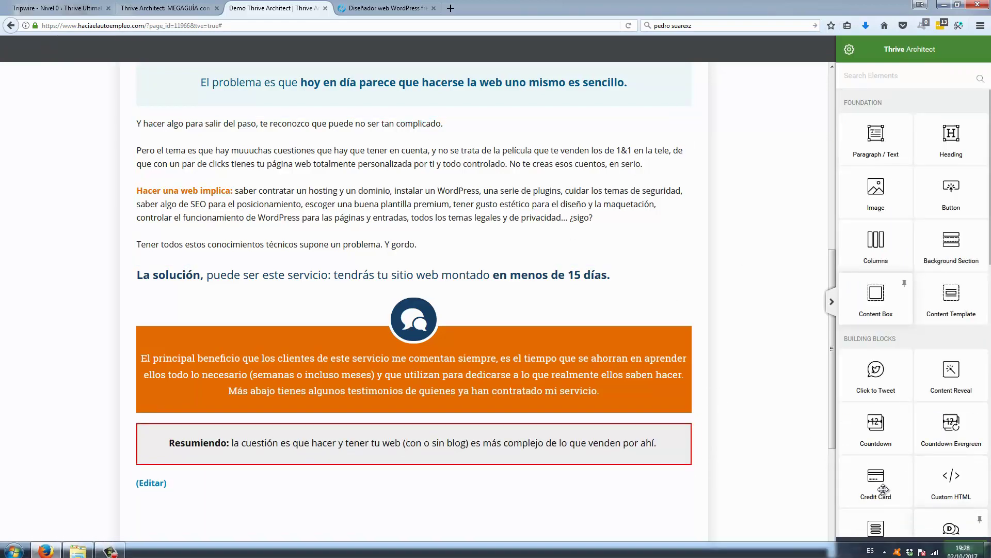
pyautogui.click(962, 547)
pyautogui.hotkey('ctrl', 'Tab')
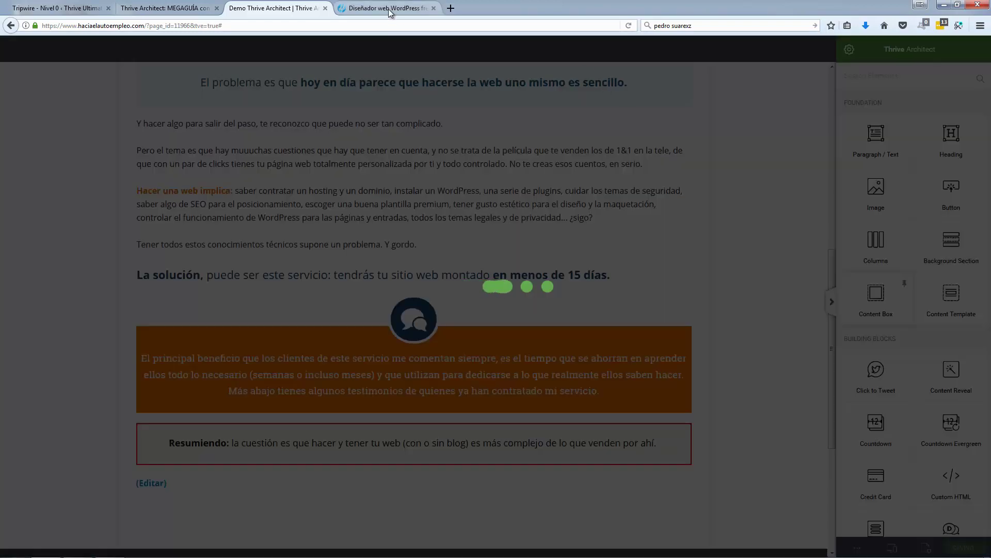
# Step: Copy the 'Soy Omar, diseñador freelance…' heading from the live page into a new Heading below the summary box
pyautogui.scroll(-4, 122, 238)
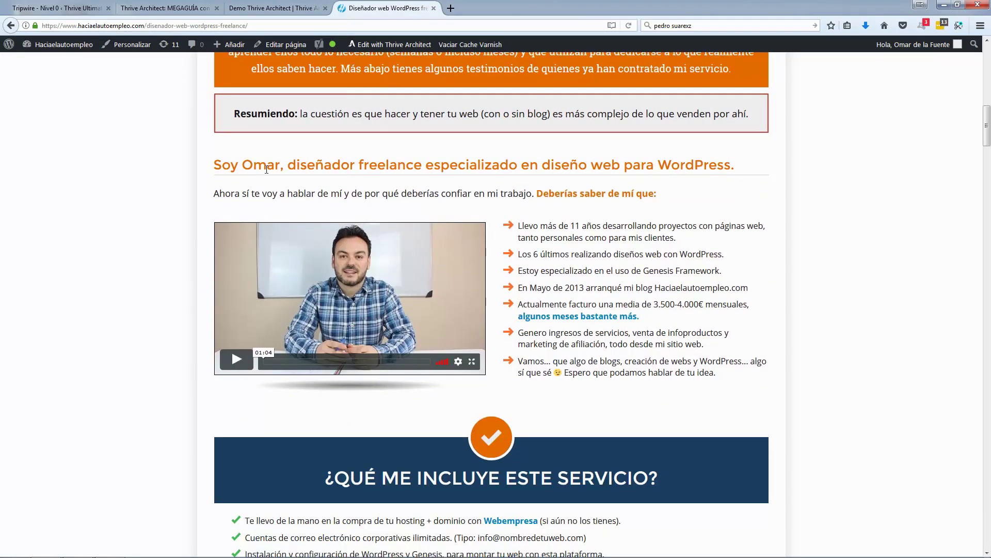
pyautogui.tripleClick(272, 161)
pyautogui.hotkey('ctrl', 'c')
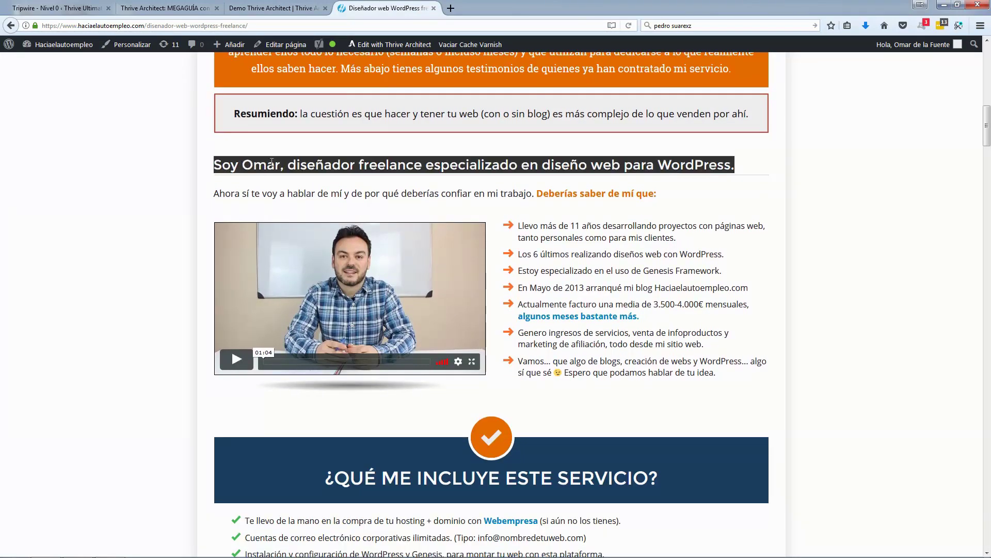
pyautogui.hotkey('ctrl', 'shift', 'Tab')
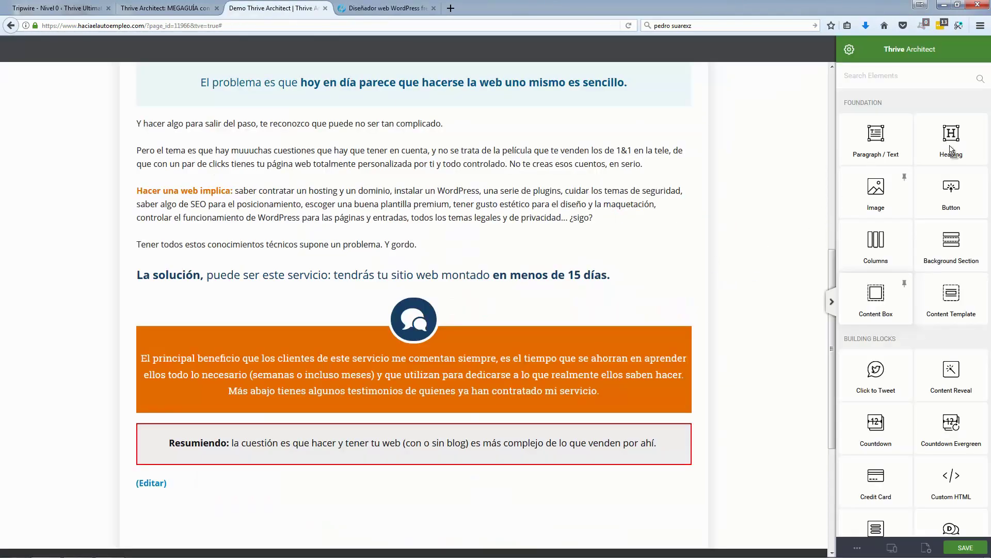
pyautogui.moveTo(952, 150); pyautogui.dragTo(486, 471)
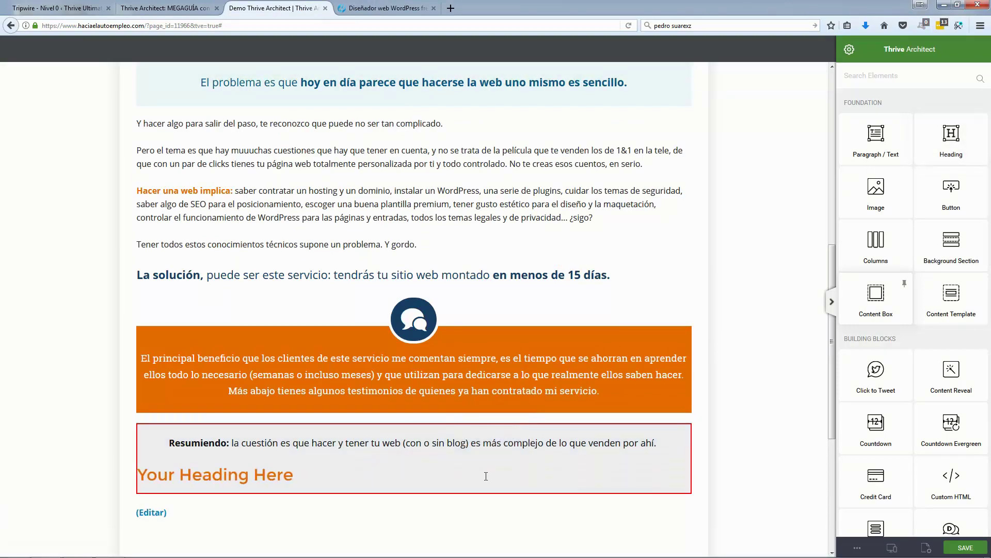
pyautogui.click(686, 462)
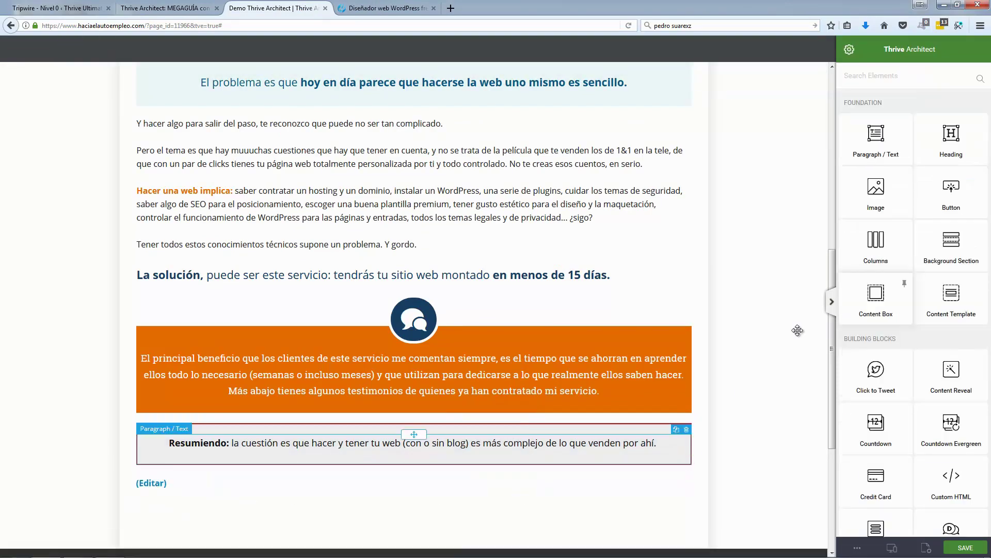
pyautogui.click(945, 147)
pyautogui.hotkey('ctrl', 'v')
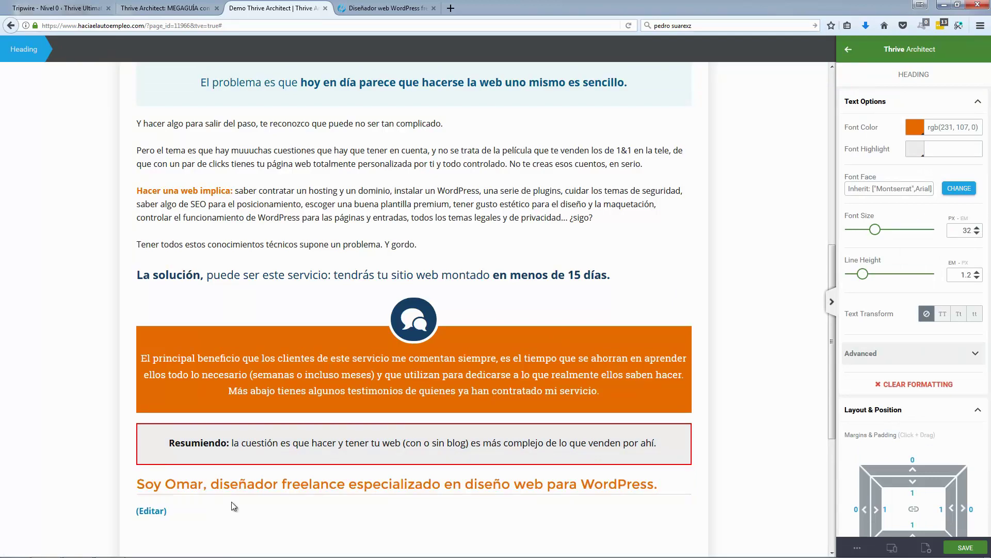
# Step: Select the introductory paragraph on the live page for copying
pyautogui.scroll(-3, 338, 195)
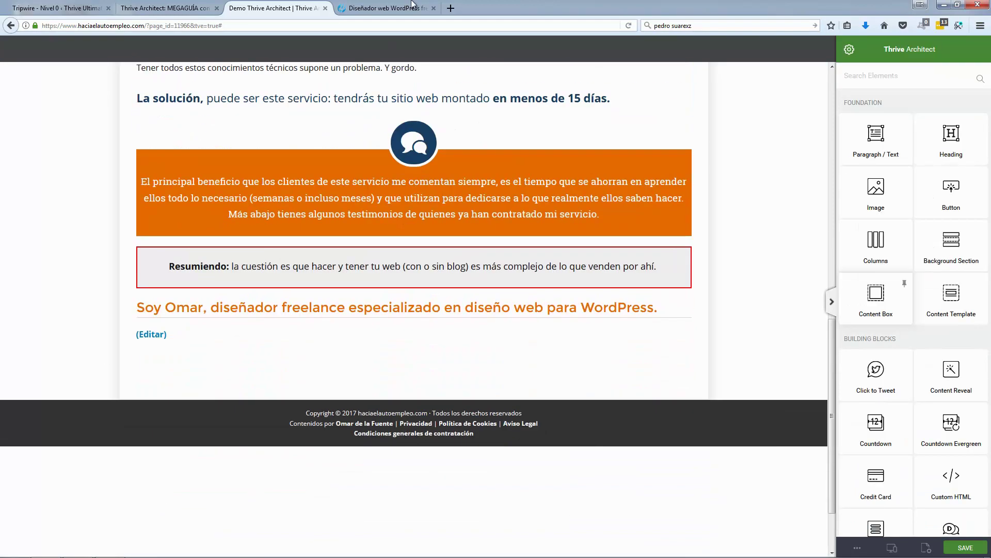
pyautogui.click(388, 8)
pyautogui.click(122, 190)
pyautogui.tripleClick(401, 192)
pyautogui.hotkey('ctrl', 'c')
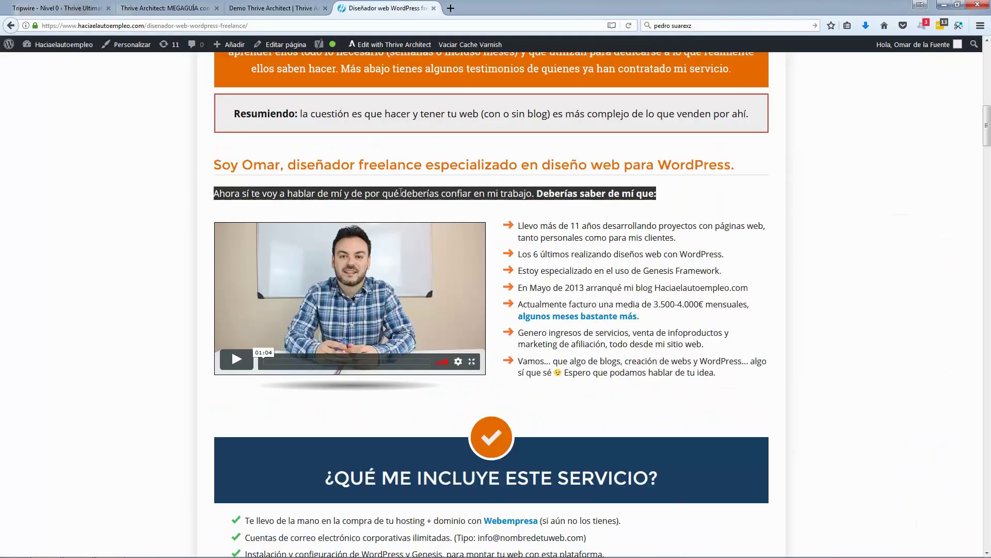
# Step: Paste the intro paragraph in a new text block under the heading at font size 18
pyautogui.hotkey('ctrl', 'pageup')
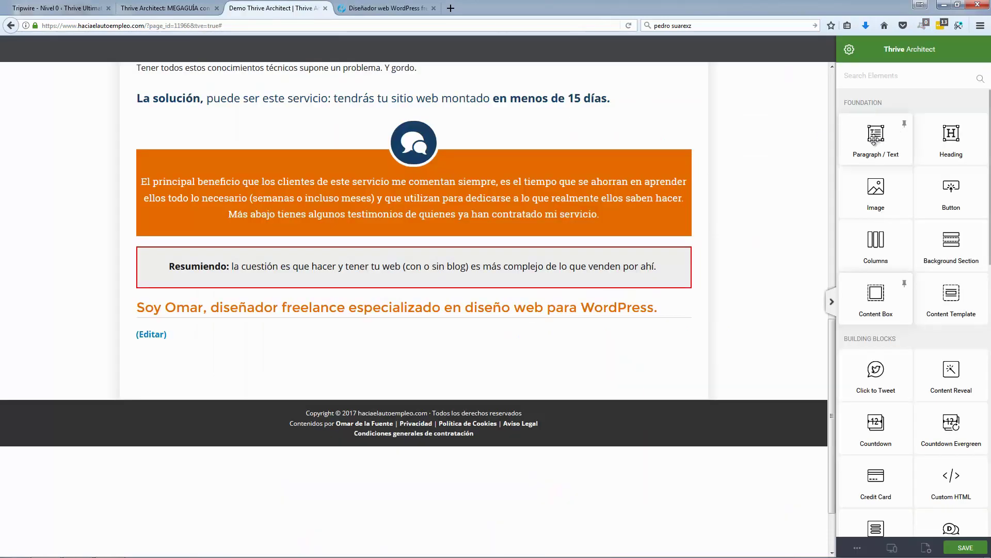
pyautogui.moveTo(876, 137); pyautogui.dragTo(361, 331)
pyautogui.hotkey('ctrl', 'v')
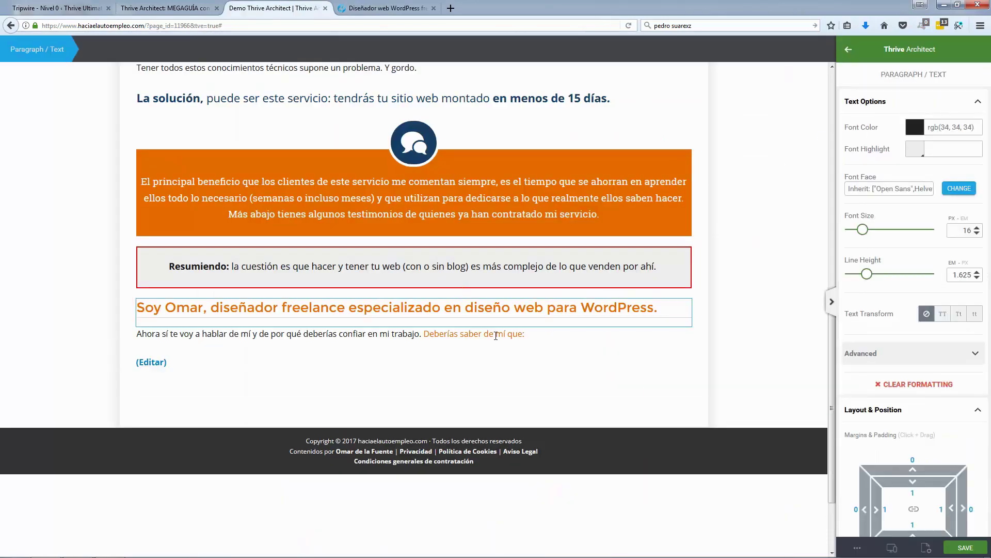
pyautogui.click(542, 335)
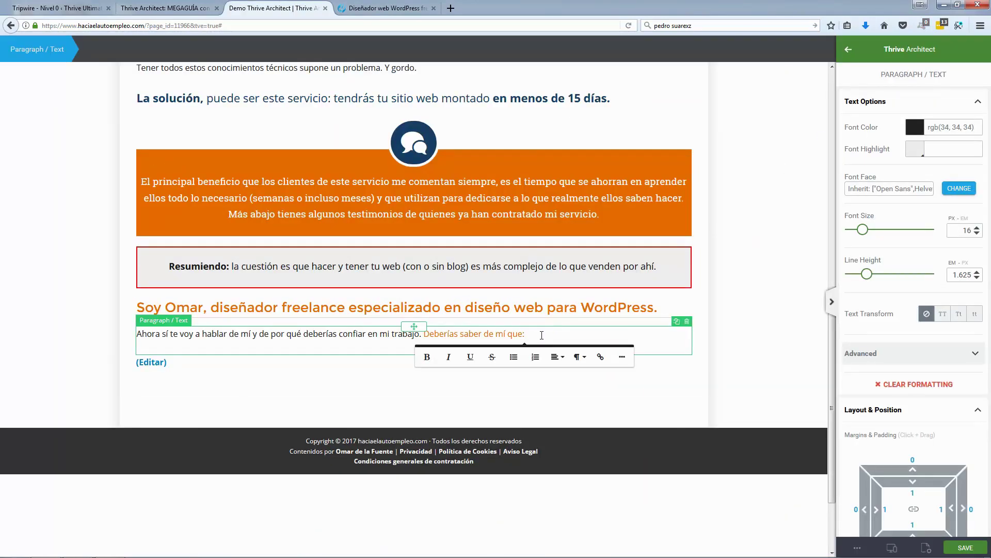
pyautogui.tripleClick(541, 336)
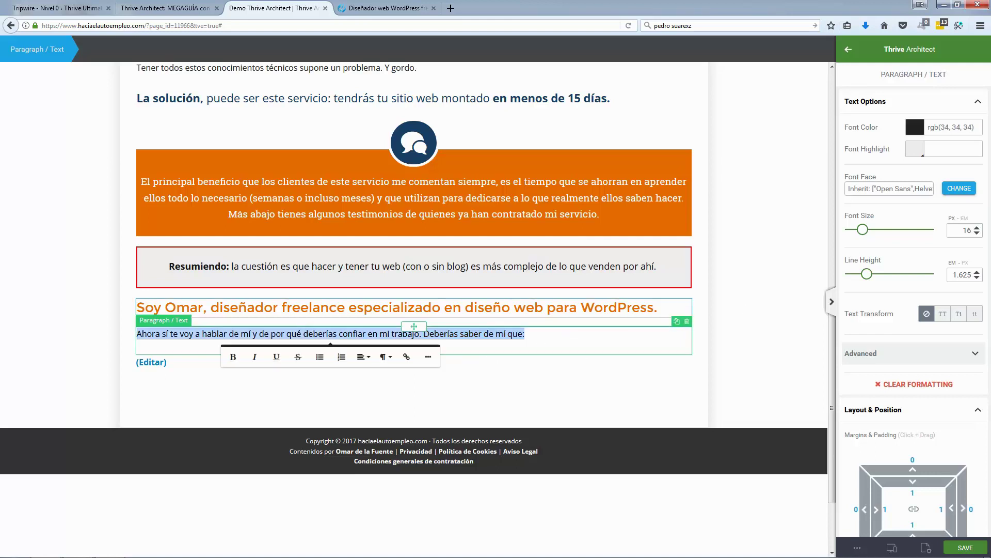
pyautogui.click(978, 227)
pyautogui.click(978, 227)
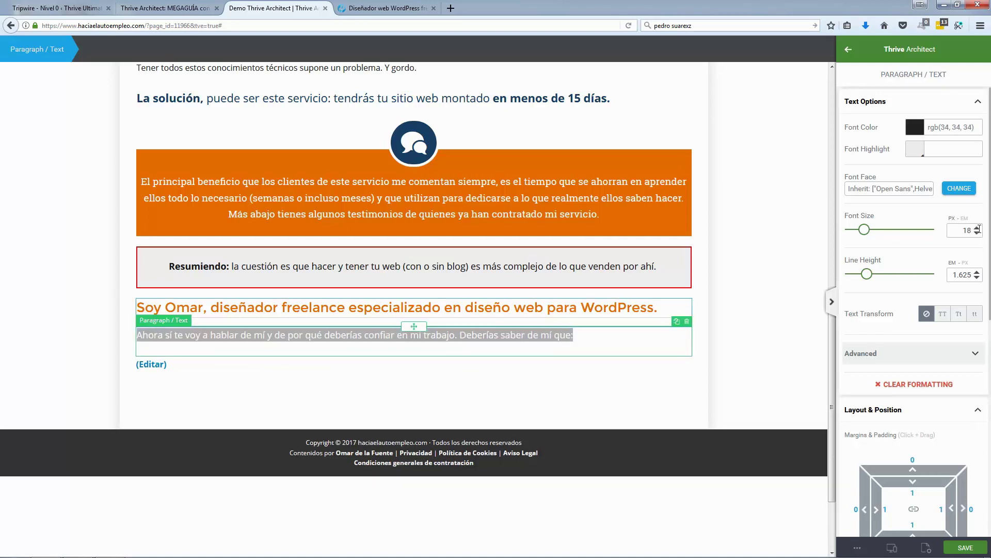
pyautogui.click(21, 332)
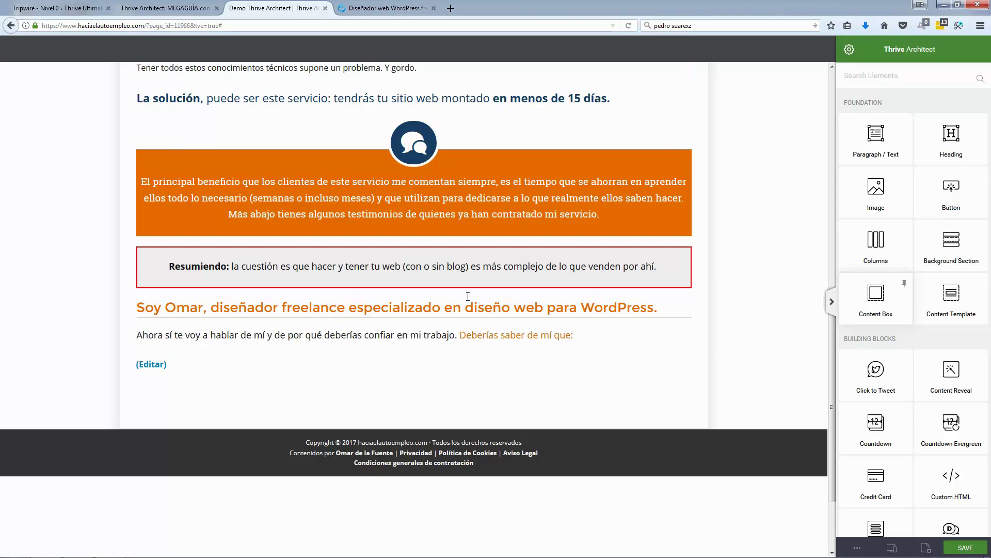
# Step: Bold the closing phrase 'Deberías saber de mí que:'
pyautogui.moveTo(575, 335); pyautogui.dragTo(459, 335)
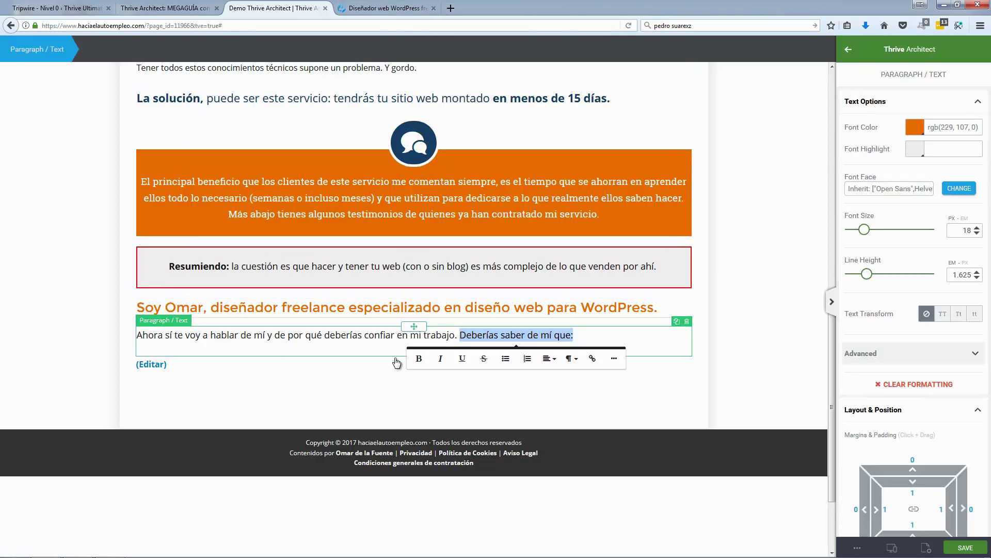
pyautogui.click(422, 358)
pyautogui.click(61, 283)
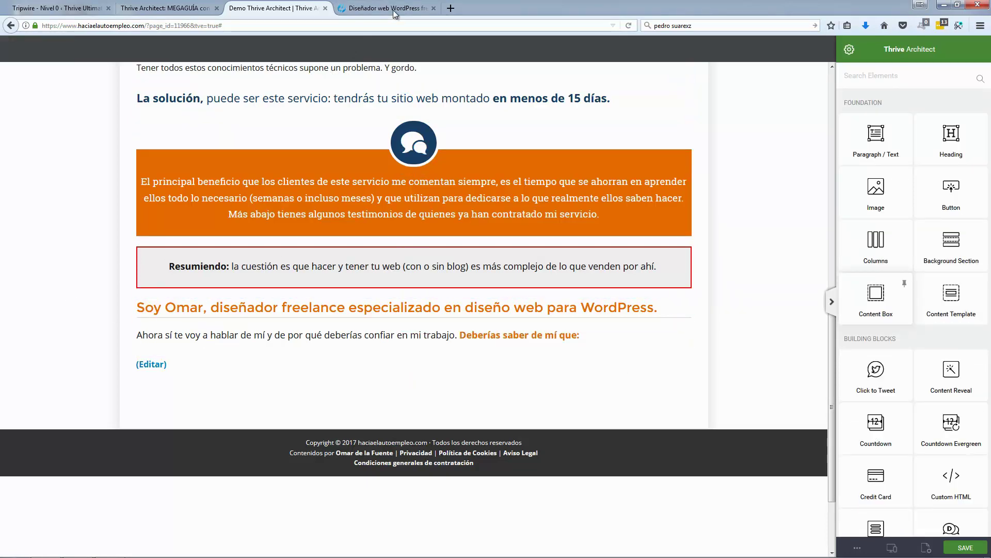
pyautogui.click(393, 9)
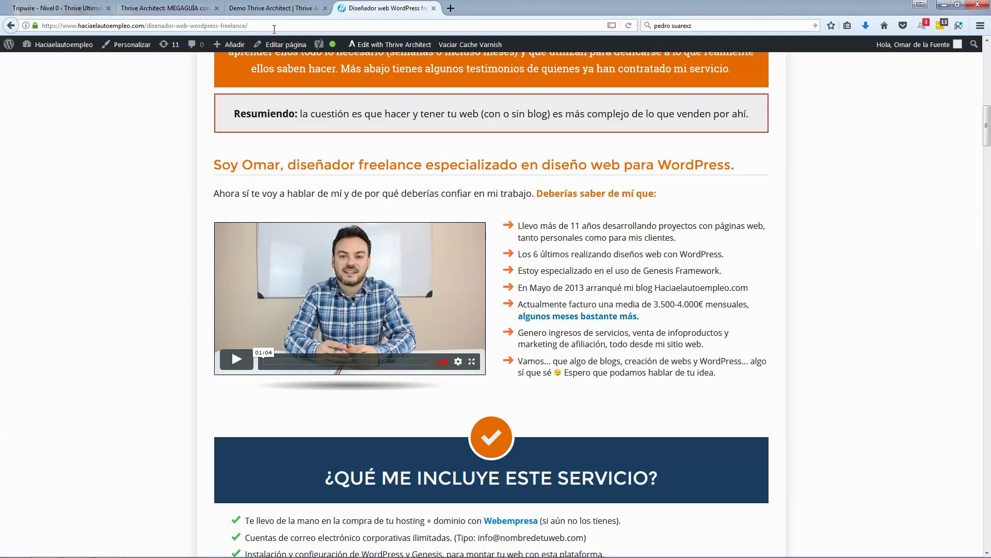
# Step: Add a two equal-width columns block below the intro paragraph
pyautogui.click(264, 9)
pyautogui.scroll(-3, 917, 290)
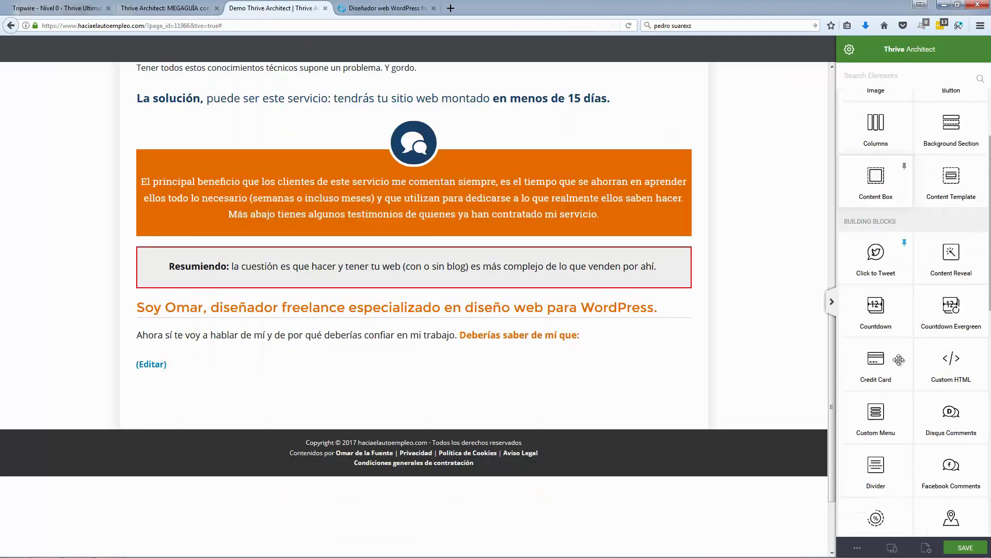
pyautogui.scroll(3, 927, 263)
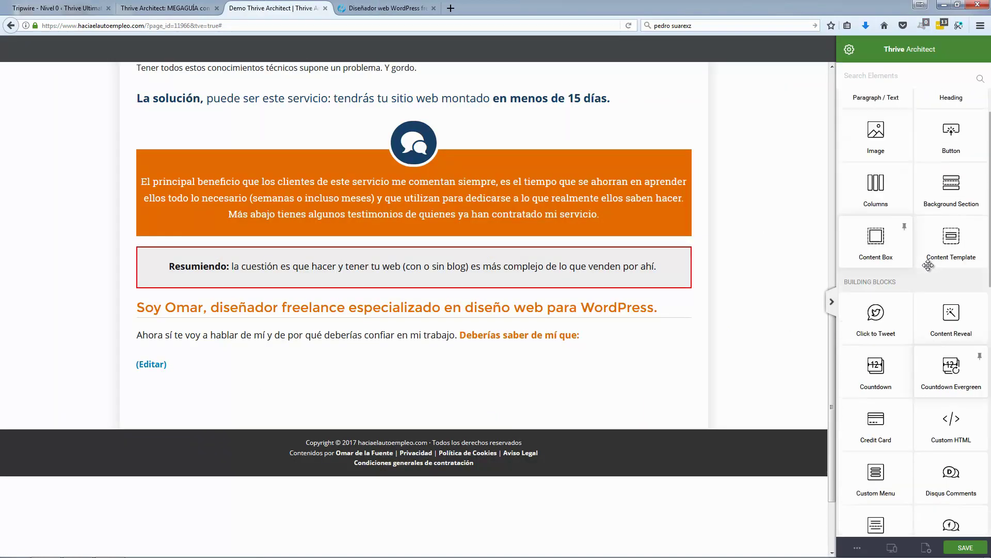
pyautogui.moveTo(885, 250); pyautogui.dragTo(461, 382)
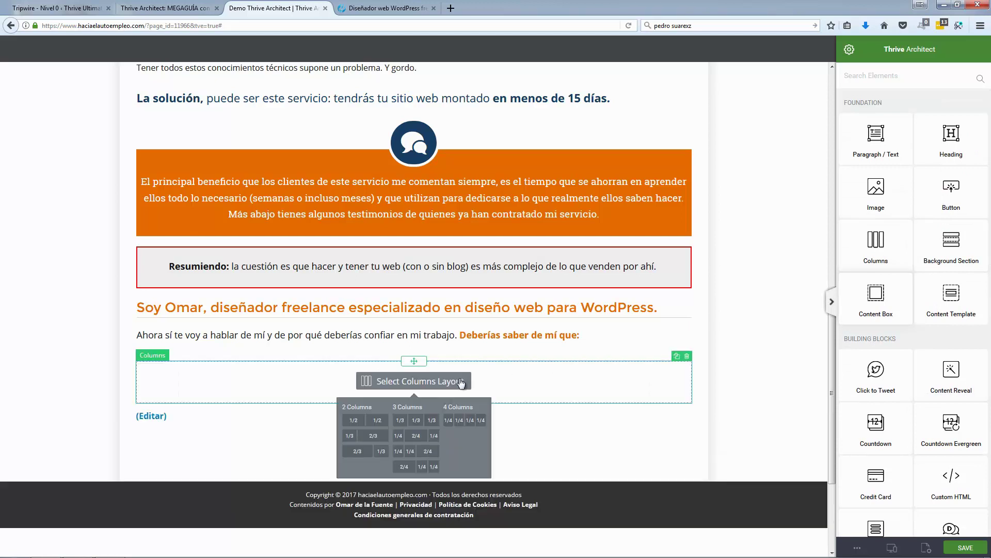
pyautogui.click(362, 423)
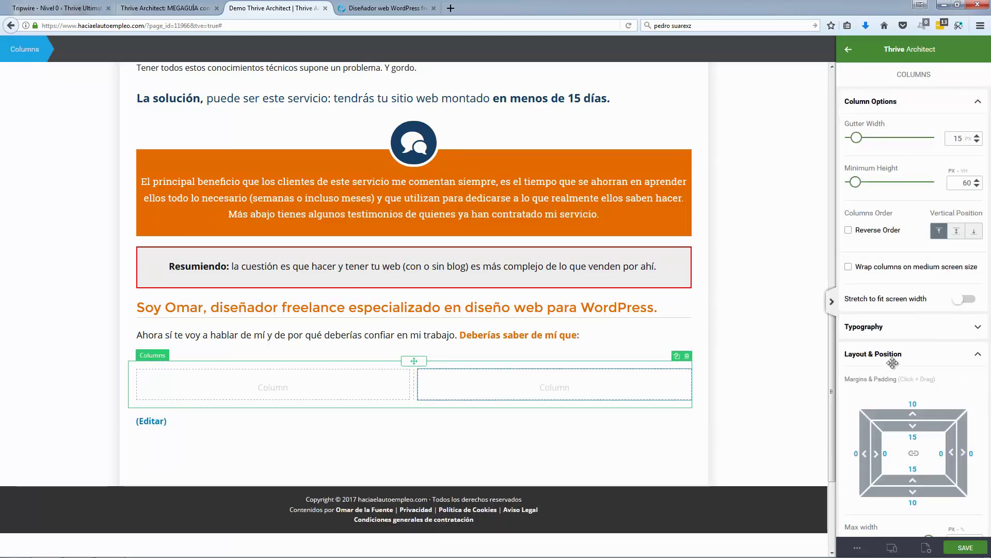
# Step: Place a Video element in the left column and view the live page
pyautogui.click(825, 351)
pyautogui.scroll(-3, 887, 406)
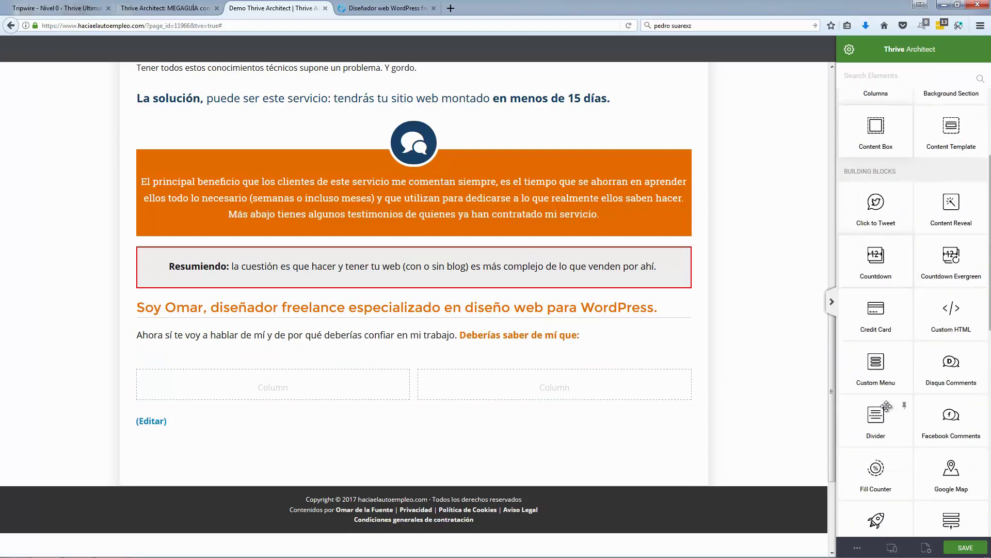
pyautogui.scroll(-9, 887, 406)
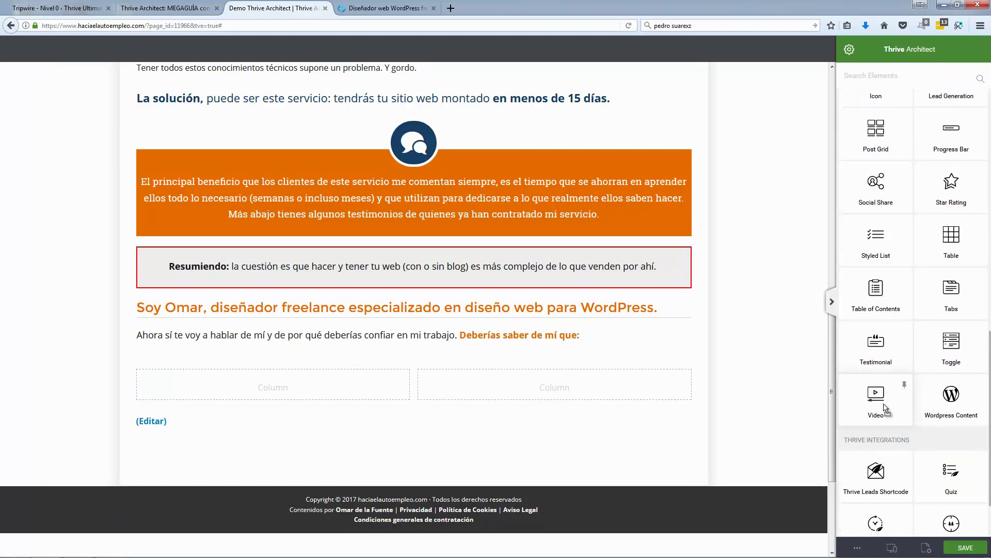
pyautogui.moveTo(885, 407); pyautogui.dragTo(297, 398)
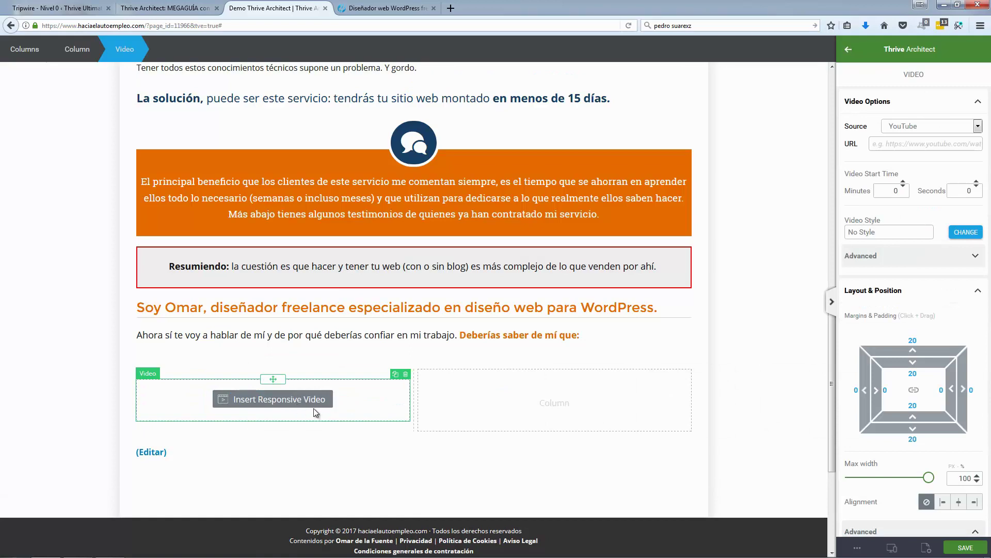
pyautogui.click(391, 10)
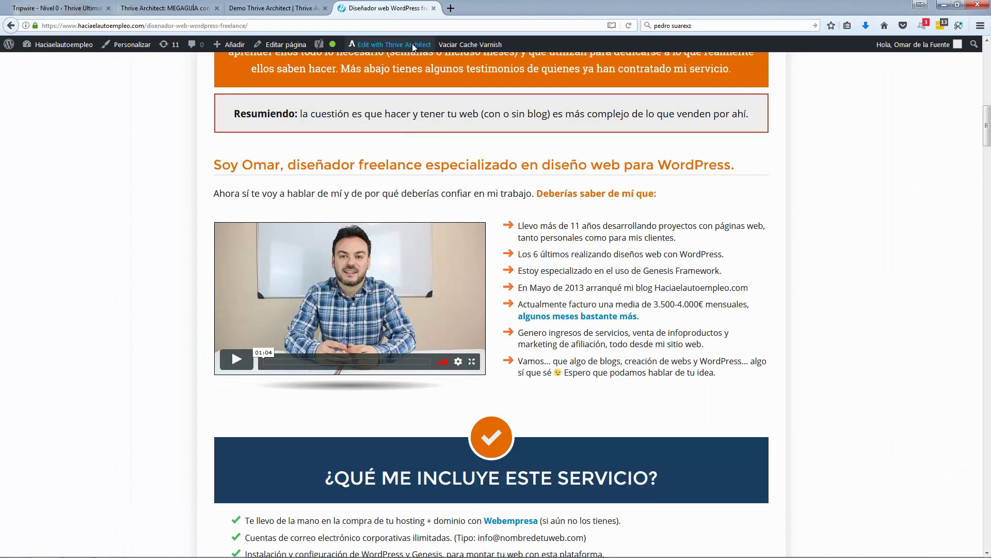
# Step: Open the live sales page in Thrive Architect in a new tab and locate its video
pyautogui.rightClick(435, 56)
pyautogui.click(465, 61)
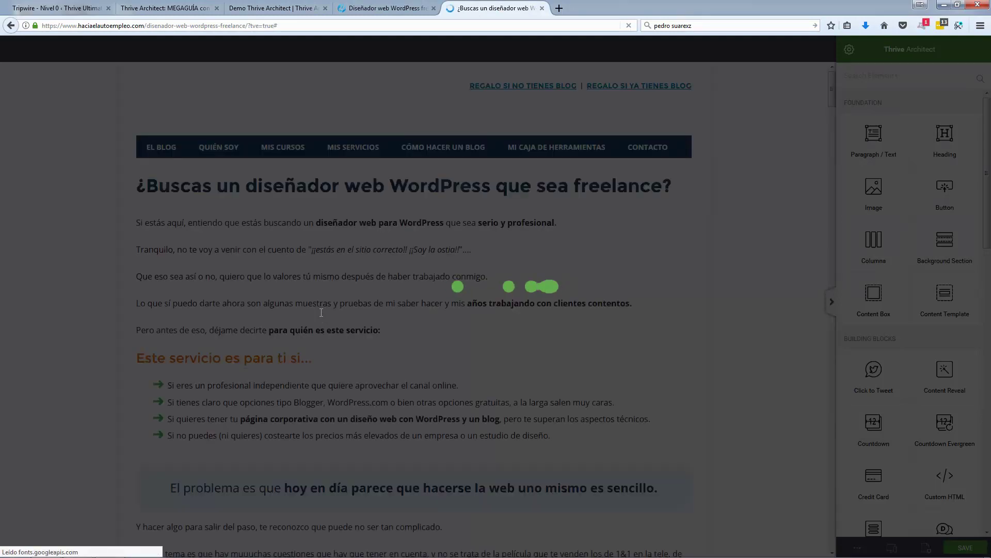
pyautogui.scroll(-2, 321, 317)
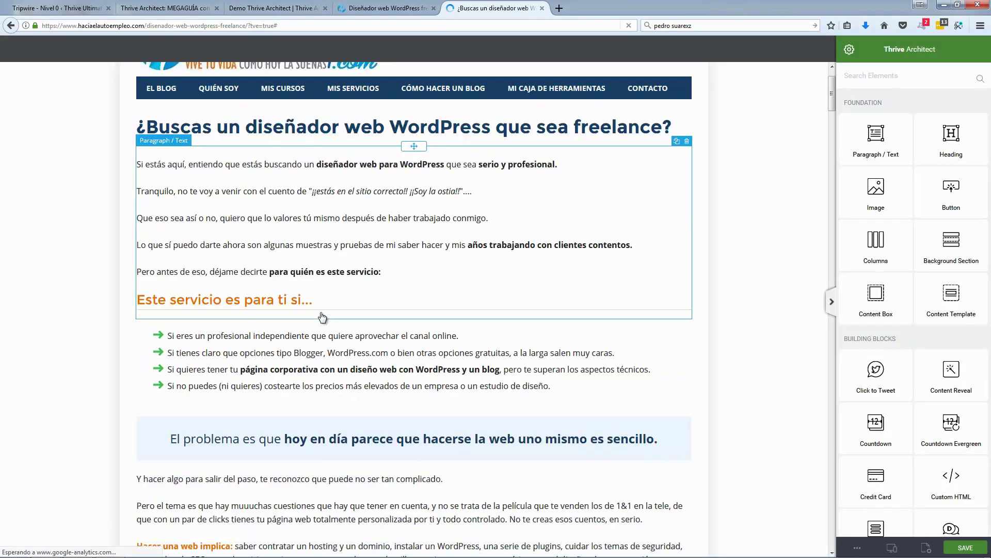
pyautogui.scroll(-8, 322, 317)
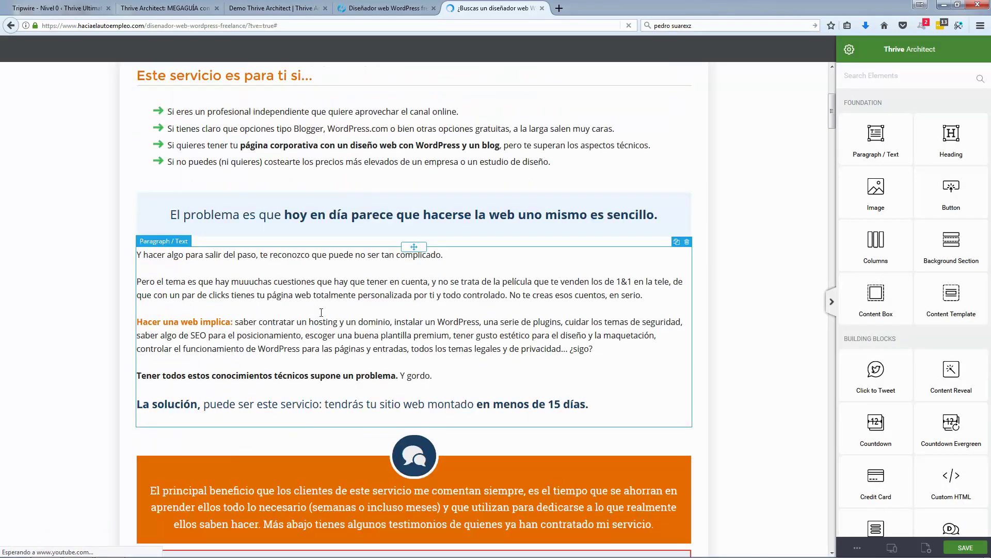
pyautogui.scroll(-10, 328, 281)
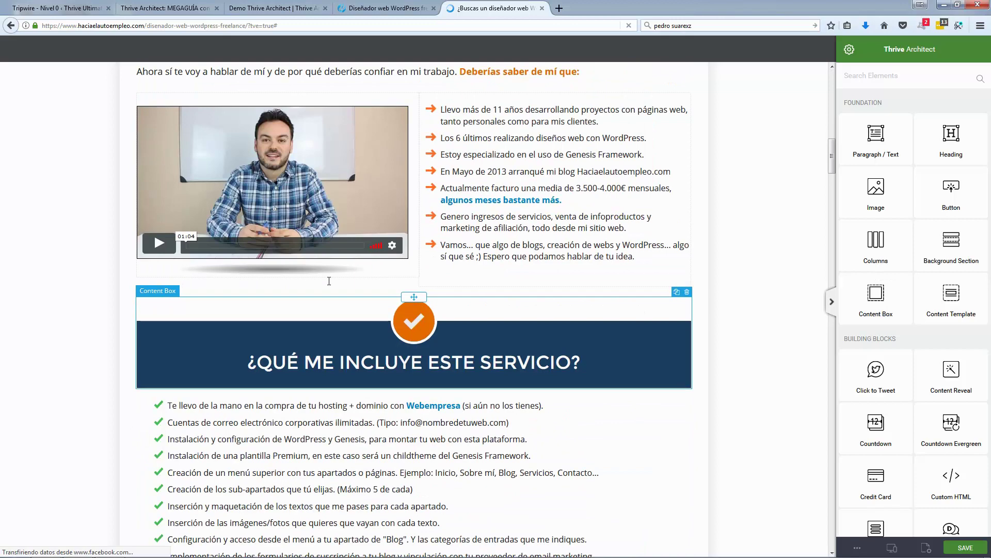
pyautogui.scroll(4, 329, 281)
# Step: Copy the live video's Vimeo URL and return to the demo page editor
pyautogui.click(329, 281)
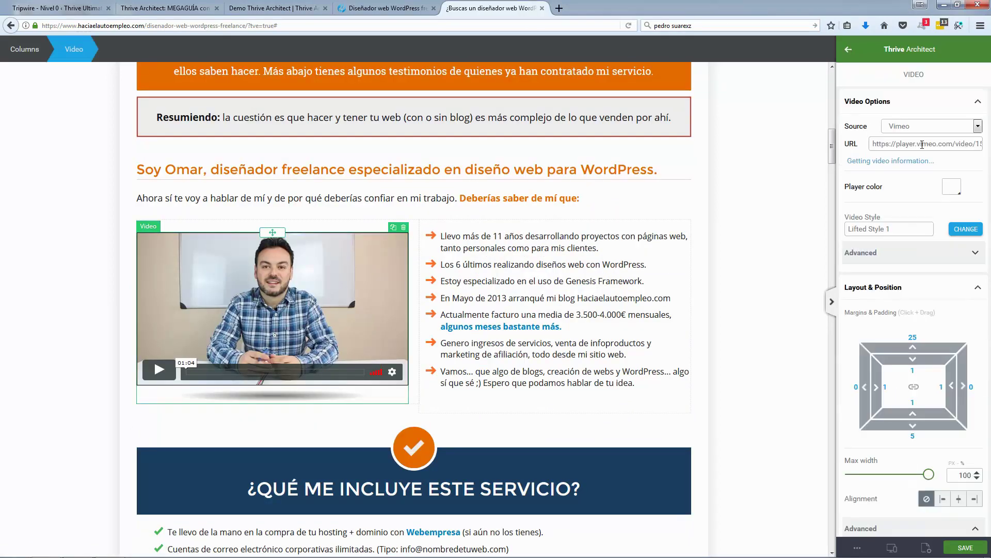
pyautogui.tripleClick(922, 145)
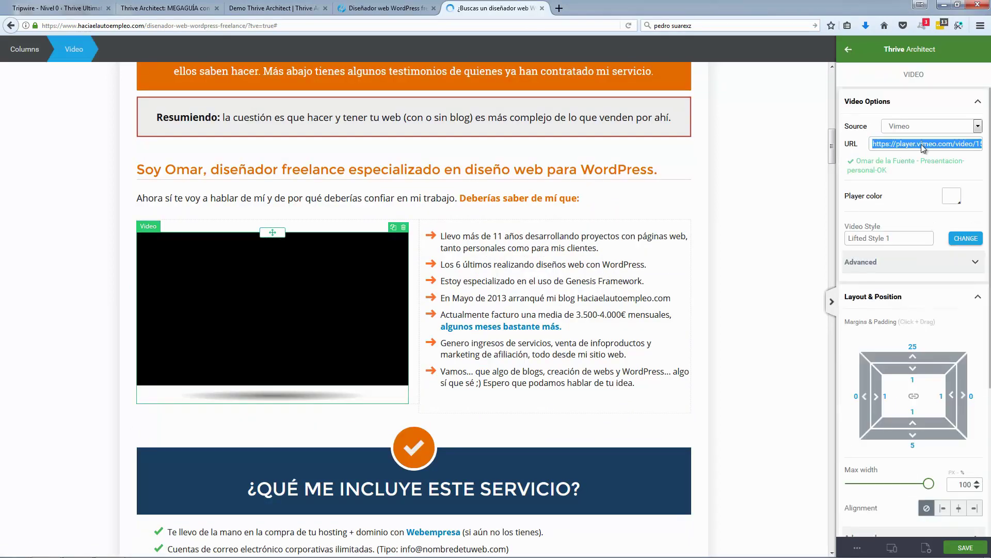
pyautogui.click(377, 11)
pyautogui.click(281, 10)
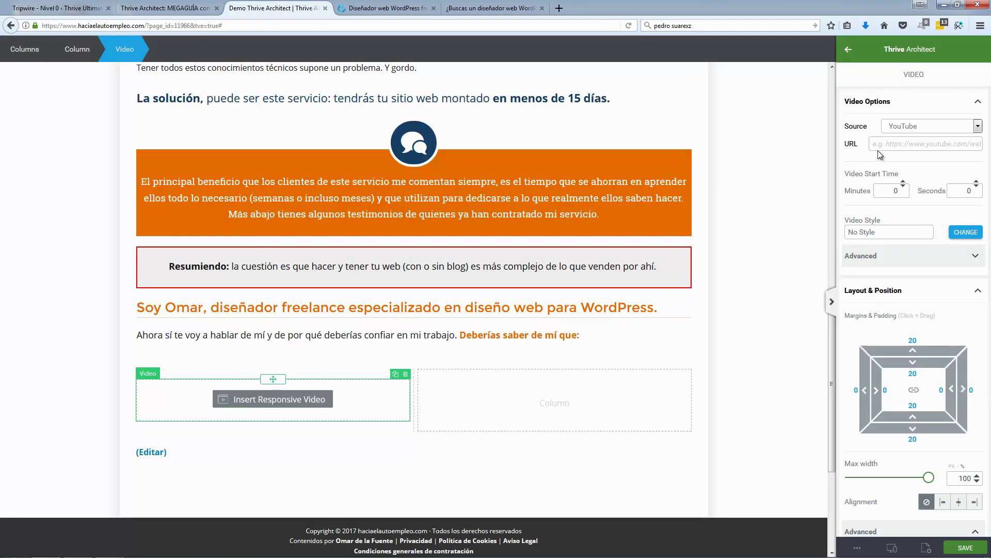
# Step: Set the left-column video source to Vimeo and paste the copied URL
pyautogui.click(923, 128)
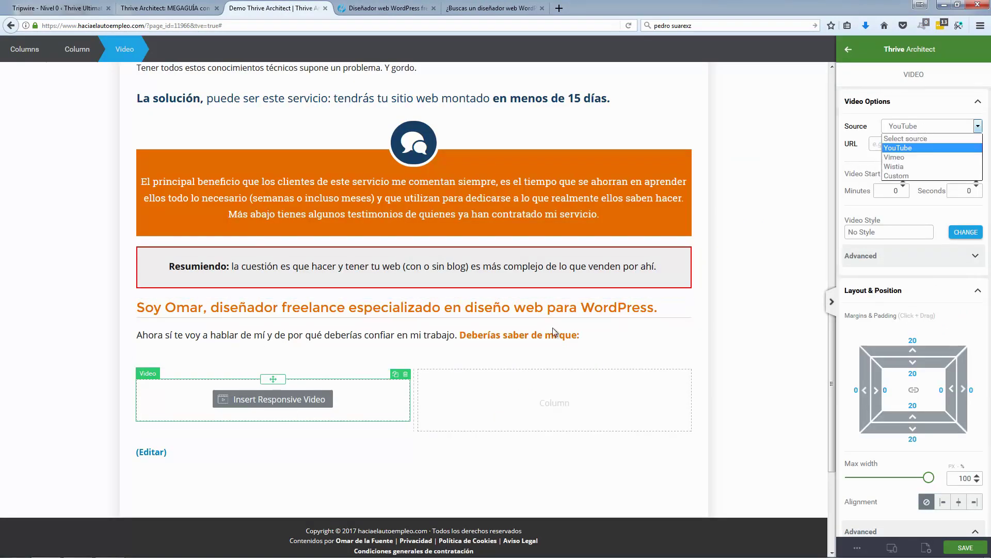
pyautogui.click(918, 156)
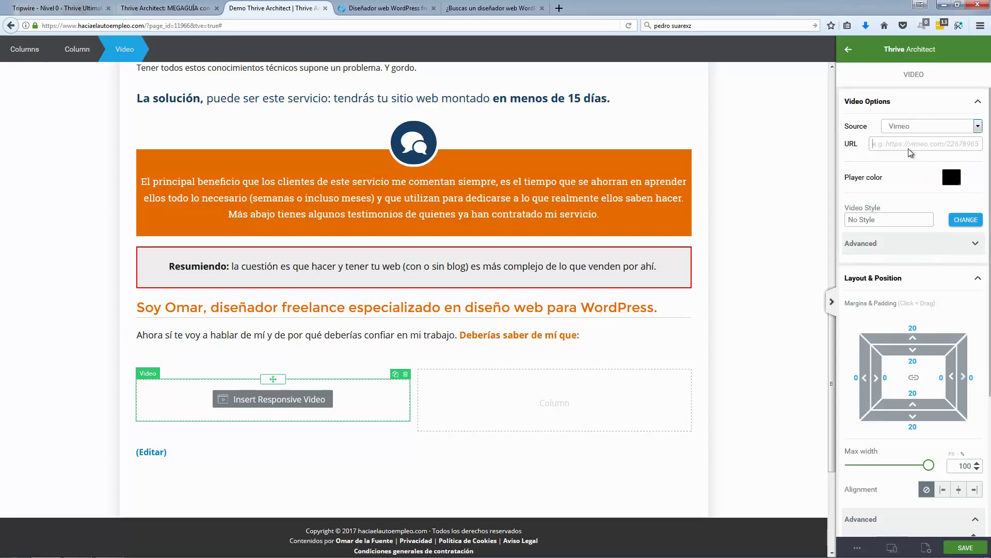
pyautogui.write('https://player.vimeo.com/video/159856584')
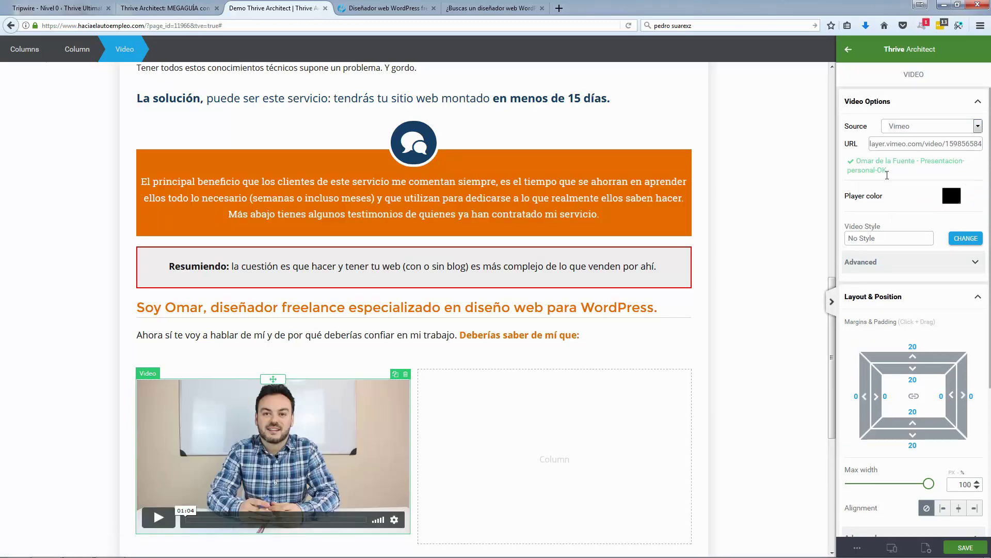
pyautogui.click(406, 12)
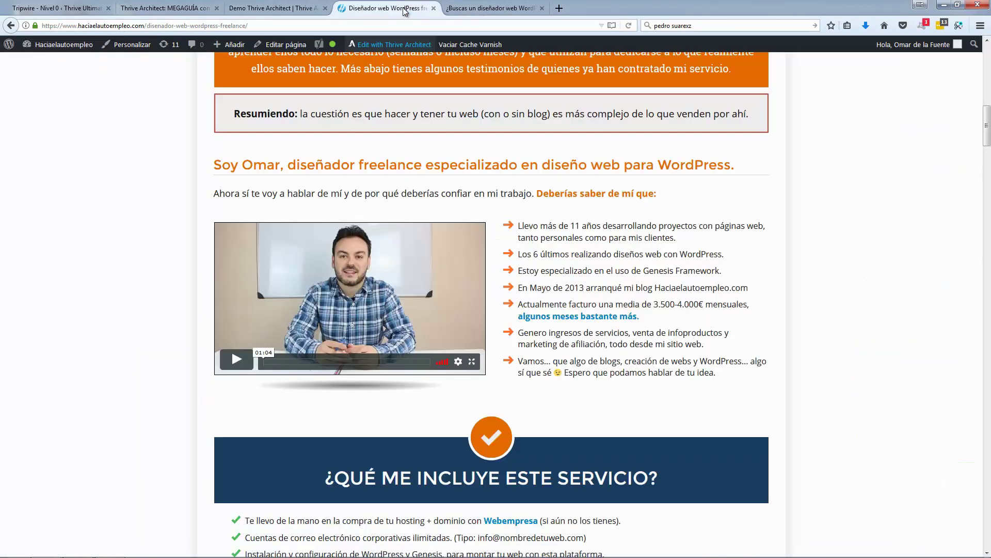
pyautogui.click(306, 9)
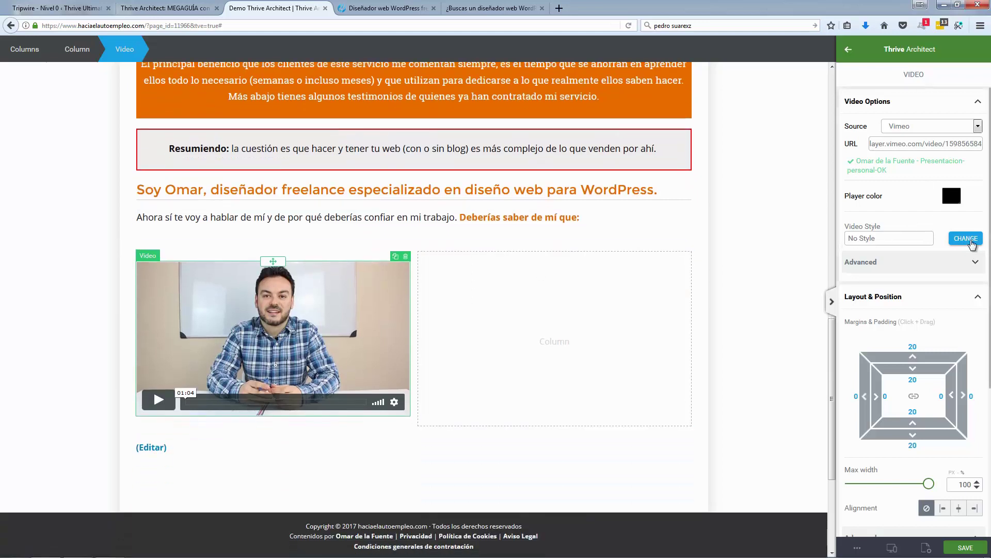
# Step: Apply the Lifted Style 1 video style, then compare with the live page
pyautogui.click(966, 239)
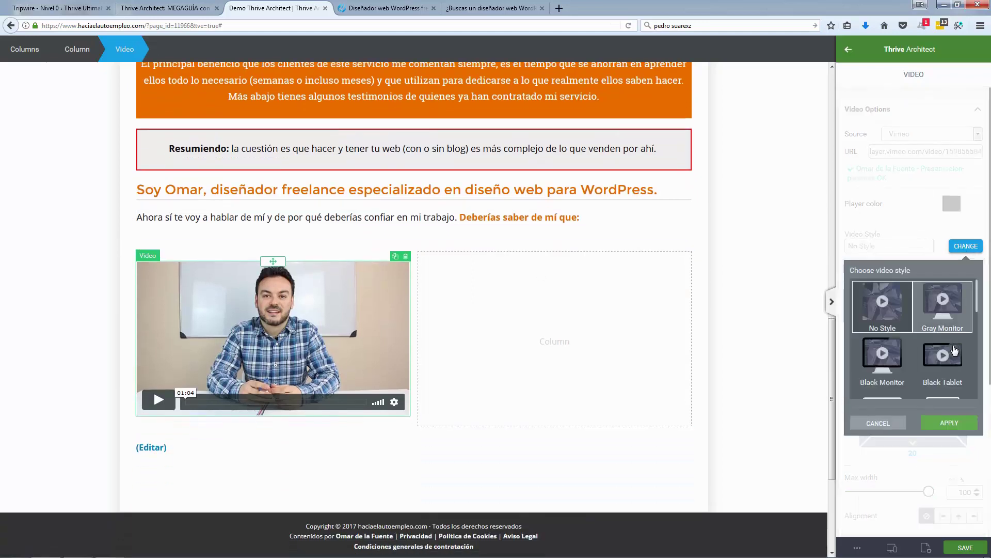
pyautogui.scroll(-2, 955, 351)
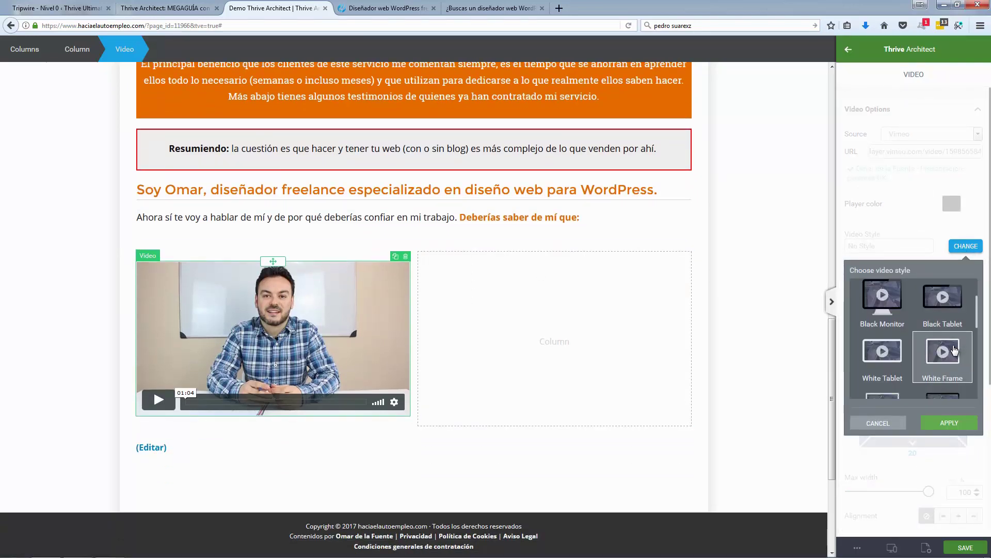
pyautogui.scroll(-4, 955, 351)
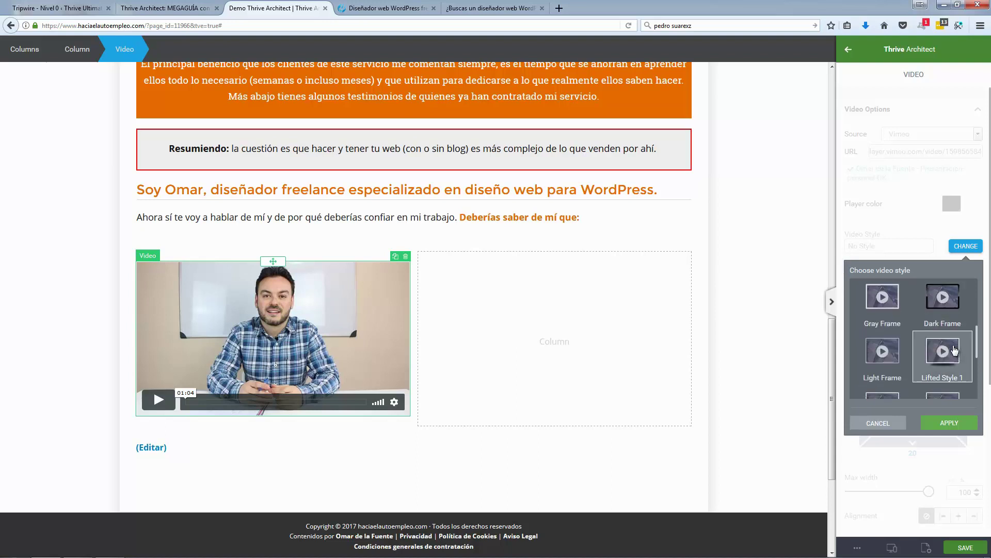
pyautogui.scroll(-2, 955, 352)
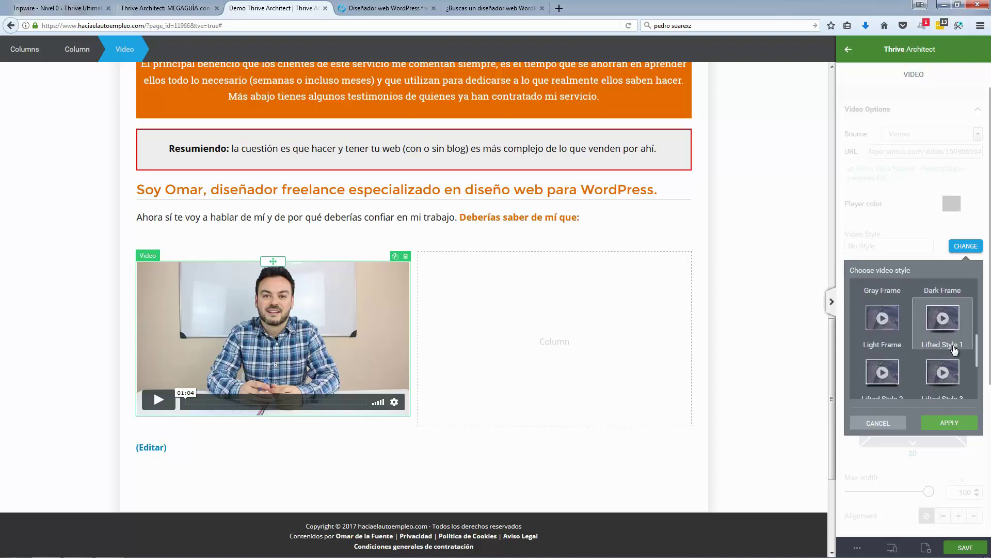
pyautogui.click(946, 307)
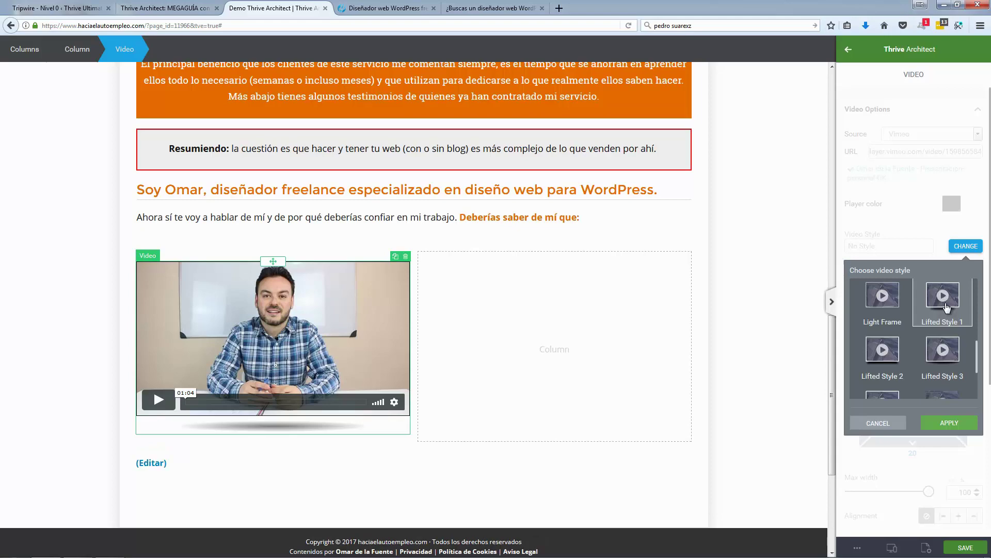
pyautogui.click(950, 423)
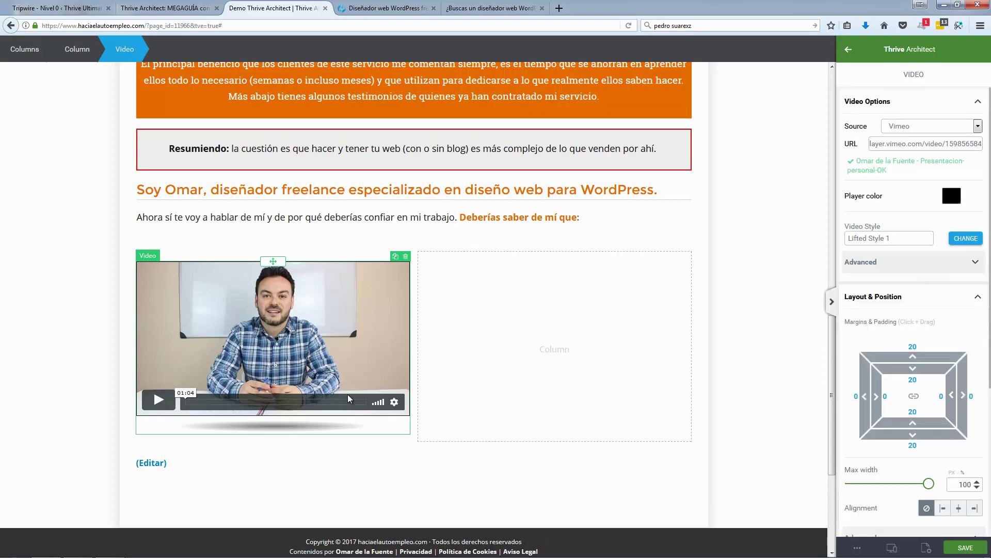
pyautogui.click(62, 359)
pyautogui.click(393, 9)
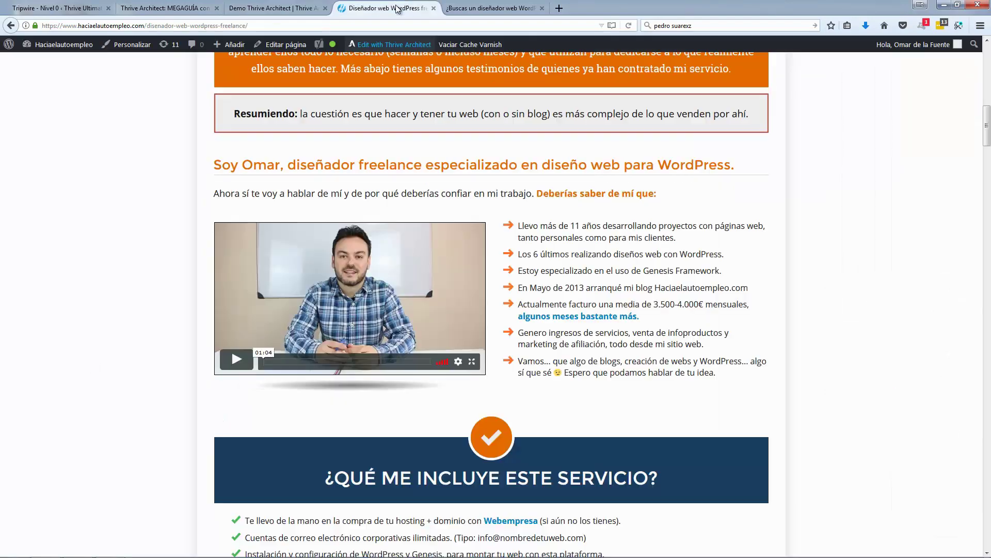
# Step: Add a Styled List element, found by searching 'sty', into the empty right column
pyautogui.click(325, 9)
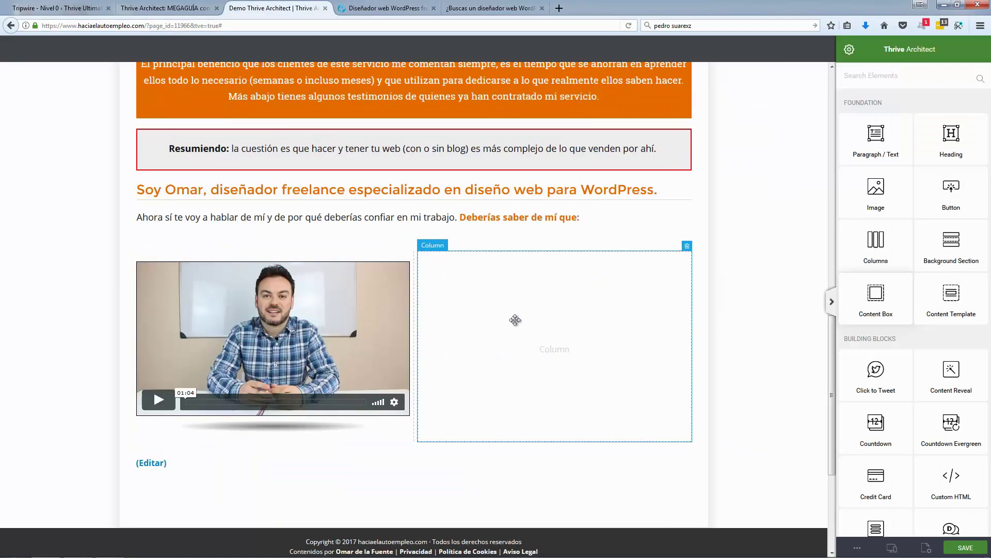
pyautogui.click(899, 78)
pyautogui.write('sty')
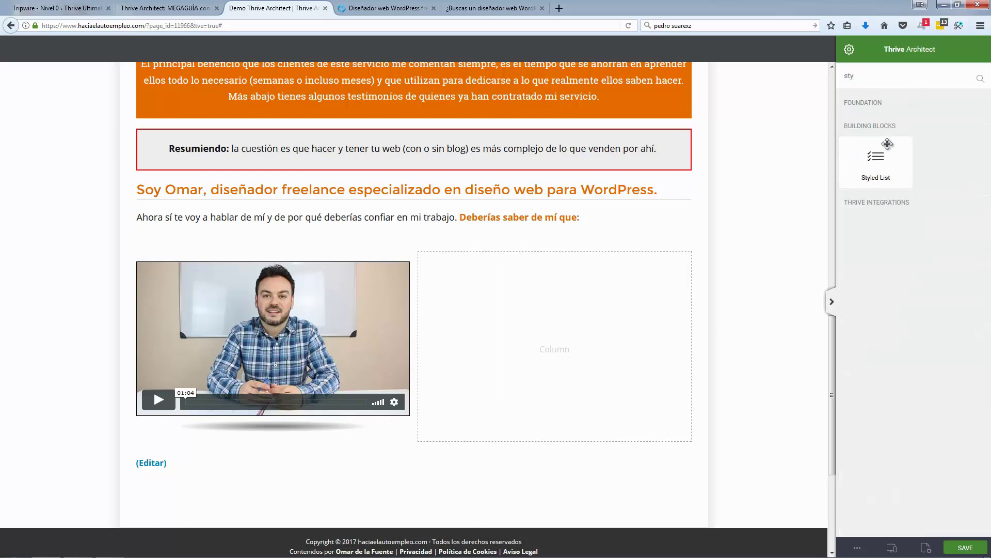
pyautogui.moveTo(885, 169); pyautogui.dragTo(669, 310)
pyautogui.click(223, 474)
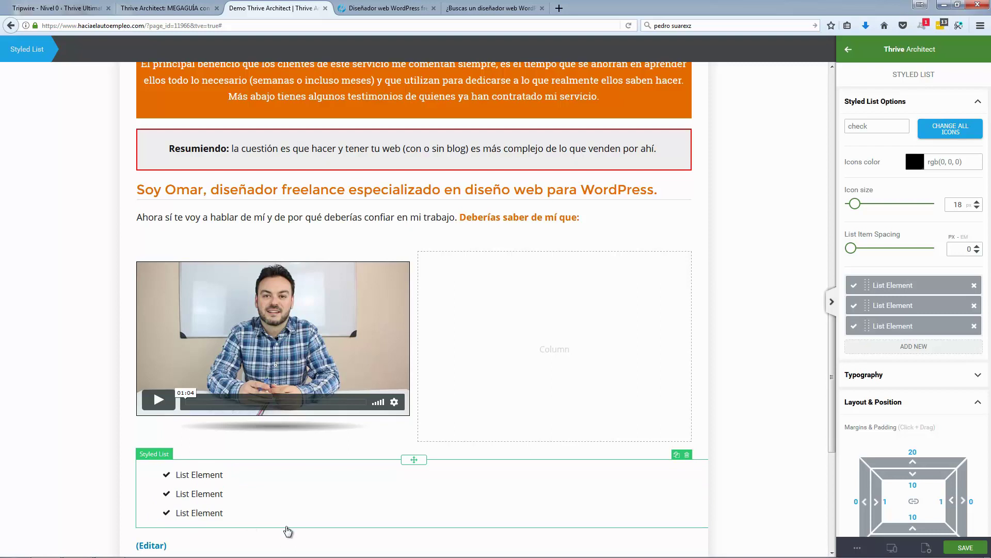
pyautogui.moveTo(414, 460); pyautogui.dragTo(547, 324)
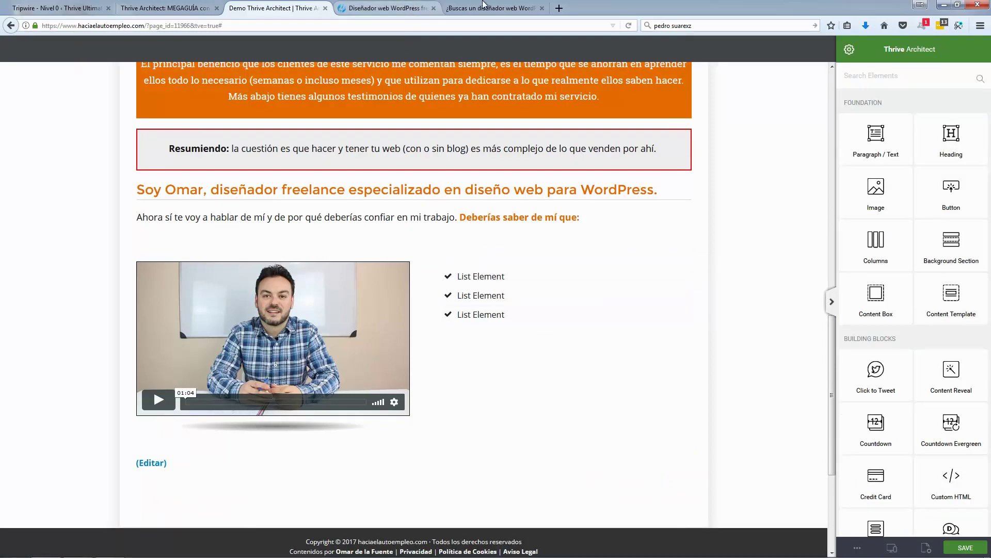
# Step: Replace the placeholder list items with the seven bullet points copied from the live page
pyautogui.click(408, 7)
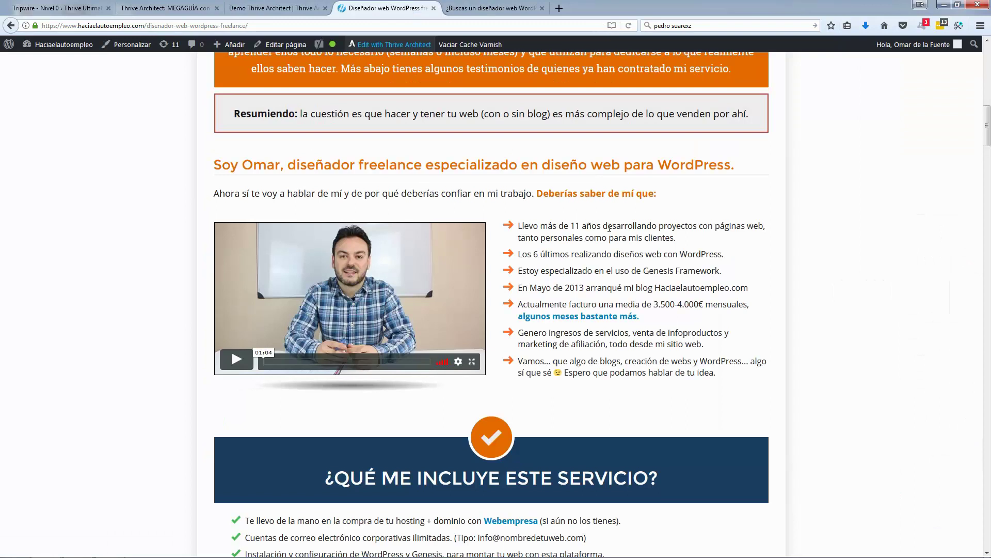
pyautogui.moveTo(722, 375); pyautogui.dragTo(520, 229)
pyautogui.hotkey('ctrl', 'c')
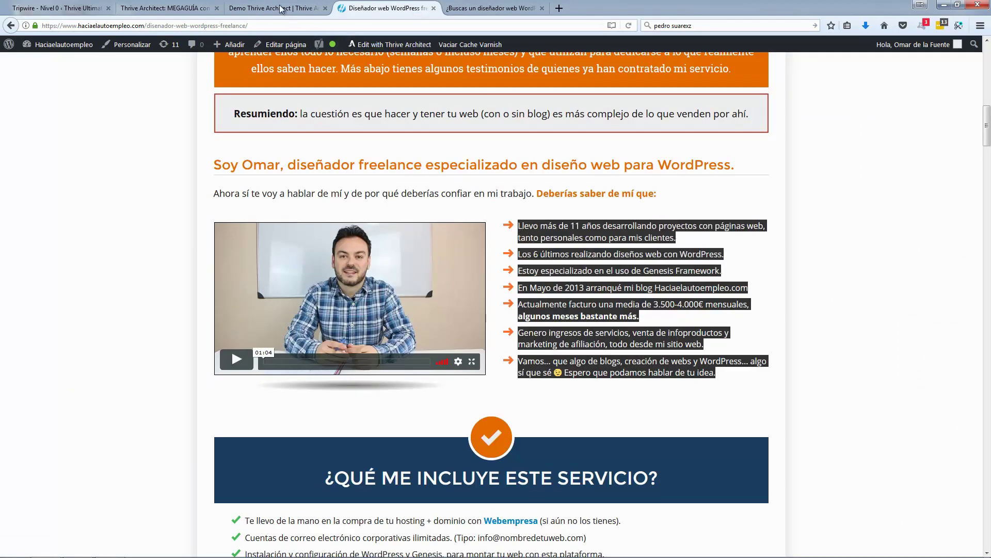
pyautogui.click(281, 8)
pyautogui.tripleClick(488, 285)
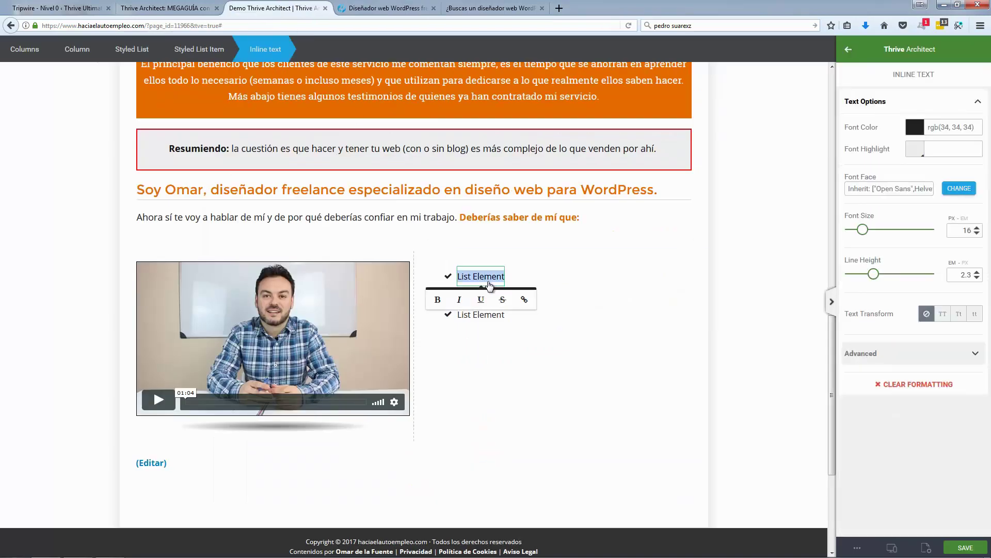
pyautogui.hotkey('ctrl', 'v')
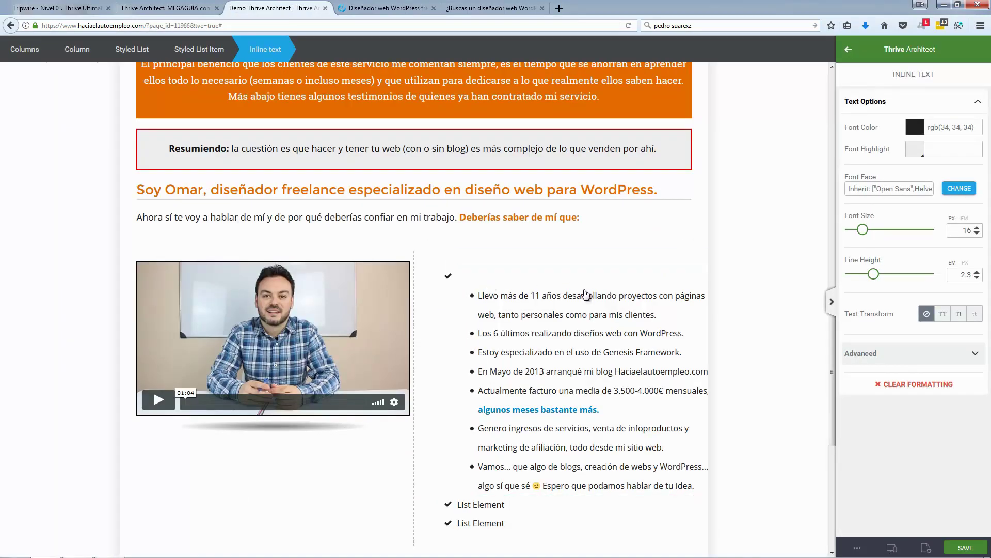
pyautogui.hotkey('ctrl', 'z')
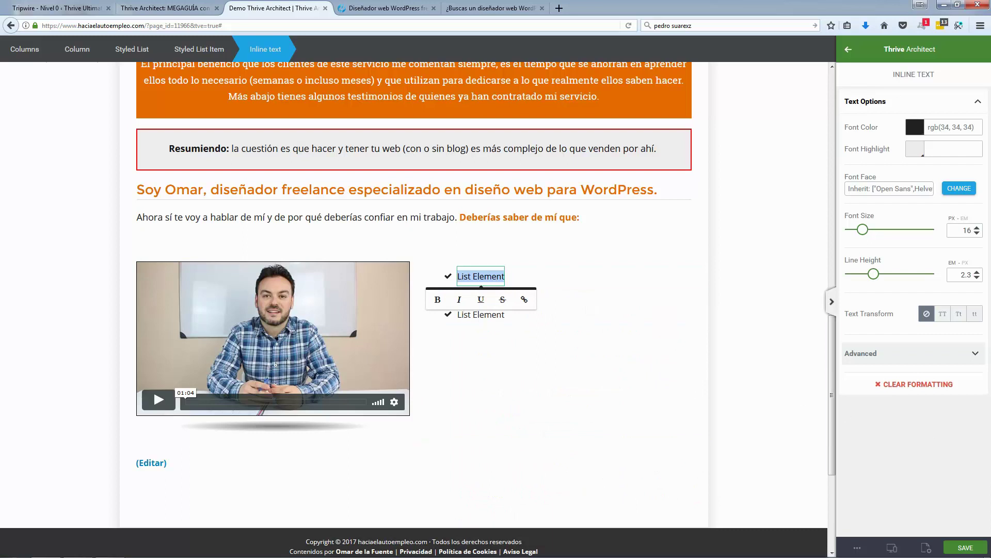
pyautogui.write('Llevo más de 11 años desarrollando proyectos con páginas web, tanto personales como para mis clientes. Los 6 últimos realizando diseños web con WordPress. Estoy especializado en el uso de Genesis Framework. En Mayo de 2013 arranqué mi blog Haciaelautoempleo.com Actualmente facturo una media de 3.500-4.000€ mensuales, algunos meses bastante más. Genero ingresos de servicios, venta de infoproductos y marketing de afiliación, todo desde mi sitio web. Vamos... que algo de blogs, creación de webs y WordPress... algo sí que sé 😉 Espero que podamos hablar de tu idea.')
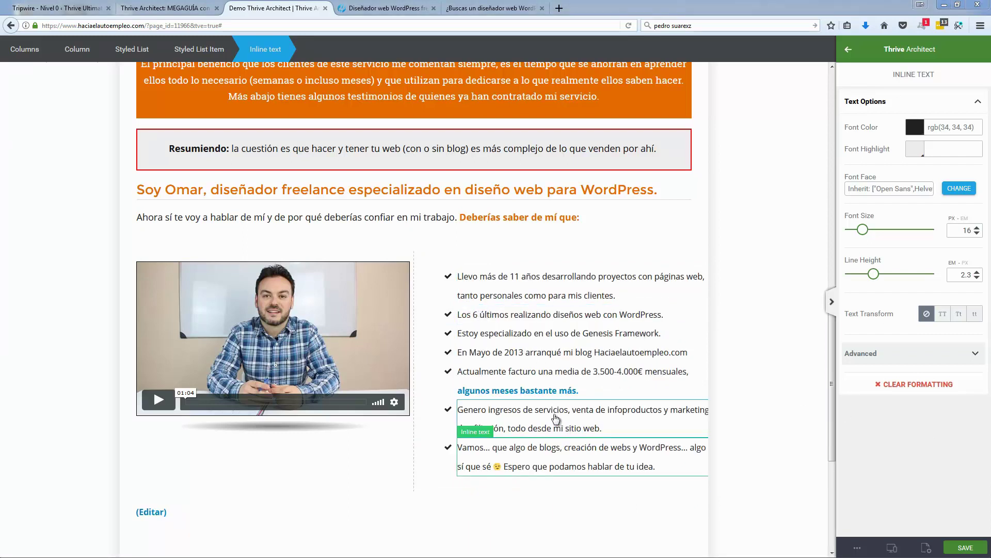
pyautogui.click(380, 9)
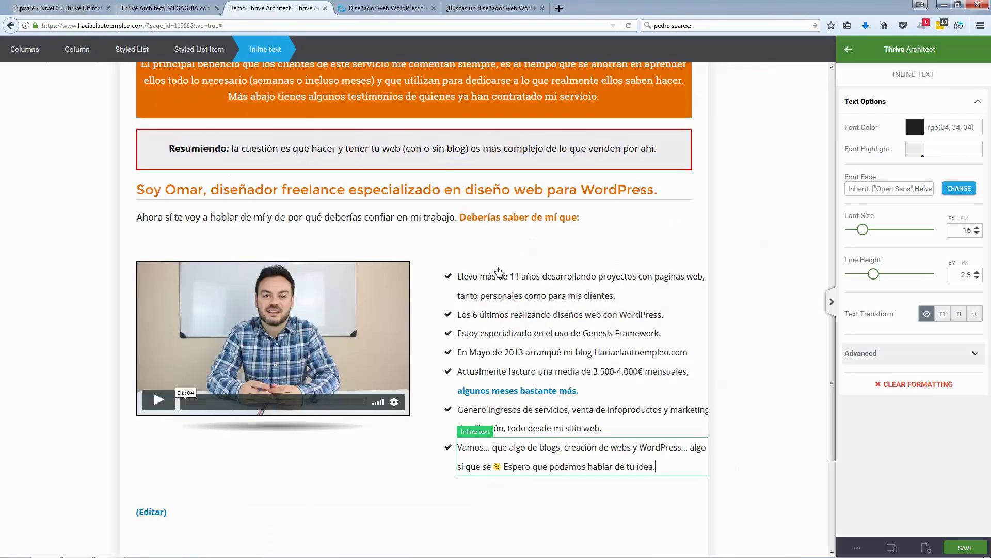
# Step: Replace all the list's check icons with right-pointing chevrons coloured orange #e56b00
pyautogui.click(306, 11)
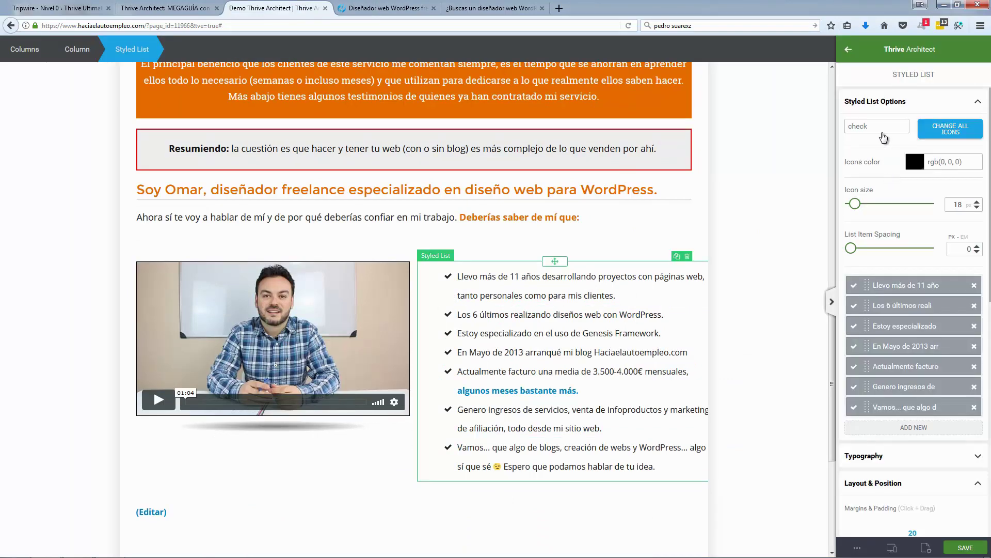
pyautogui.click(451, 252)
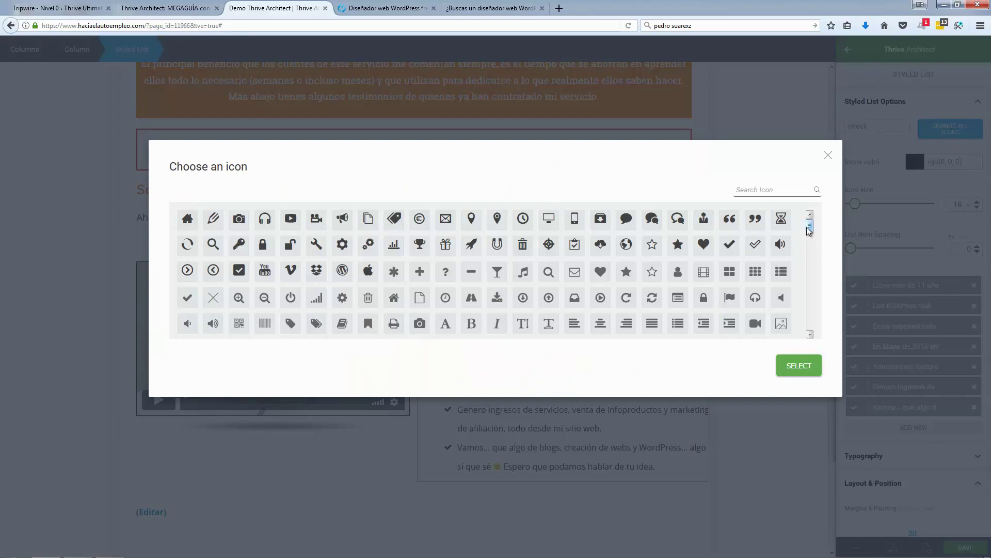
pyautogui.moveTo(810, 226); pyautogui.dragTo(816, 247)
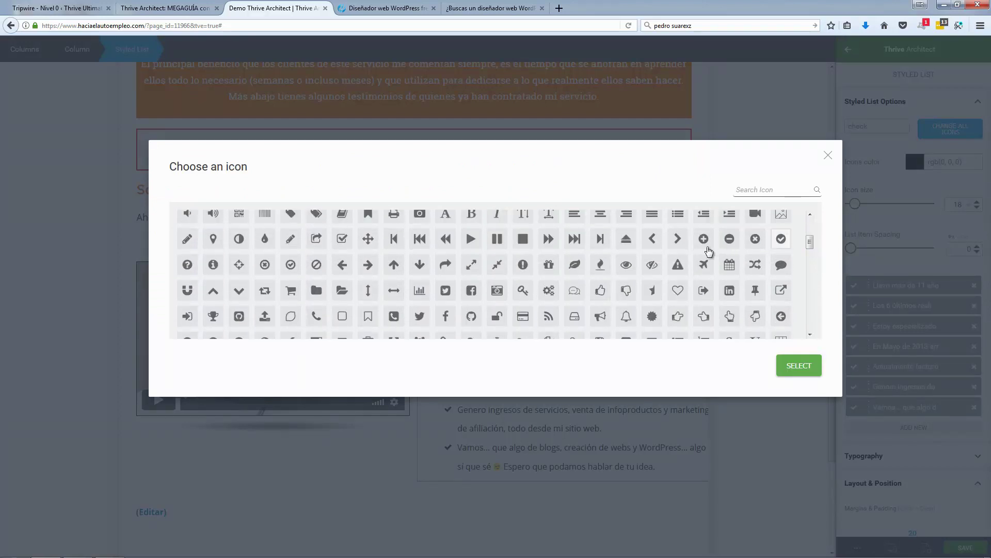
pyautogui.click(678, 238)
pyautogui.click(795, 370)
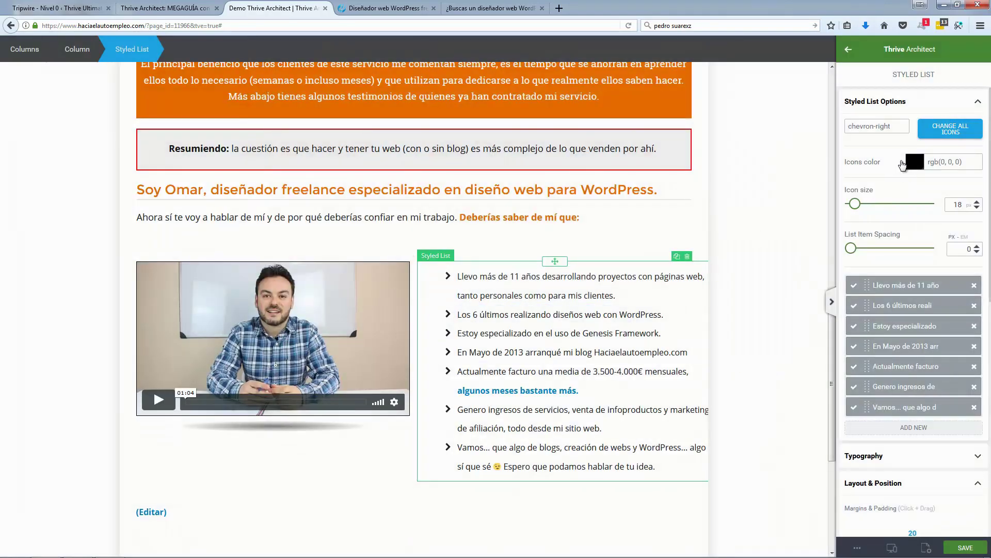
pyautogui.click(914, 161)
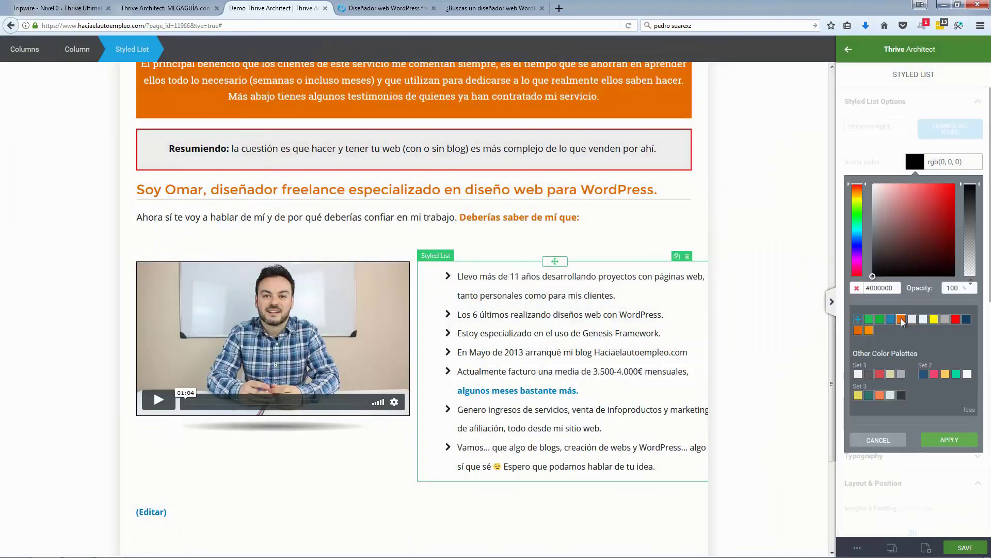
pyautogui.click(901, 319)
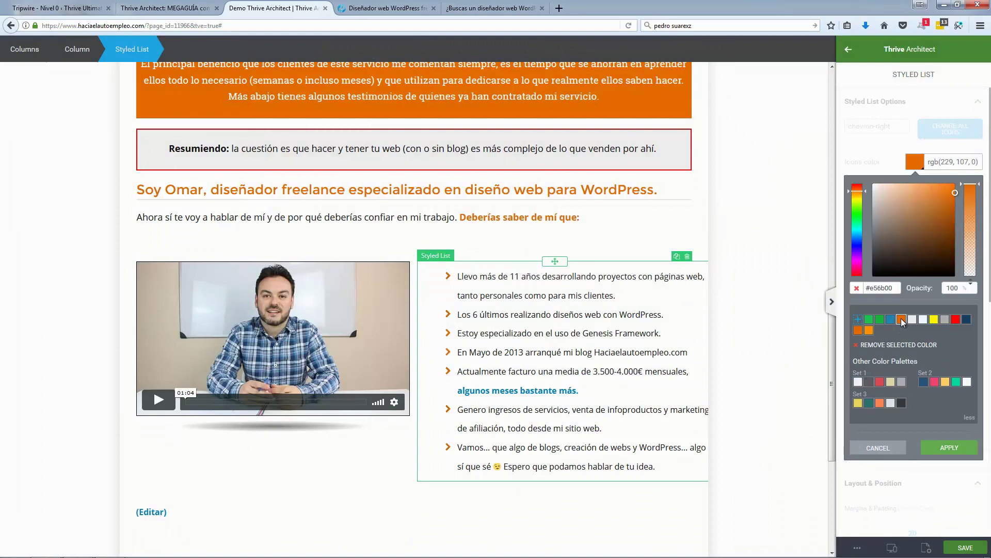
pyautogui.click(947, 447)
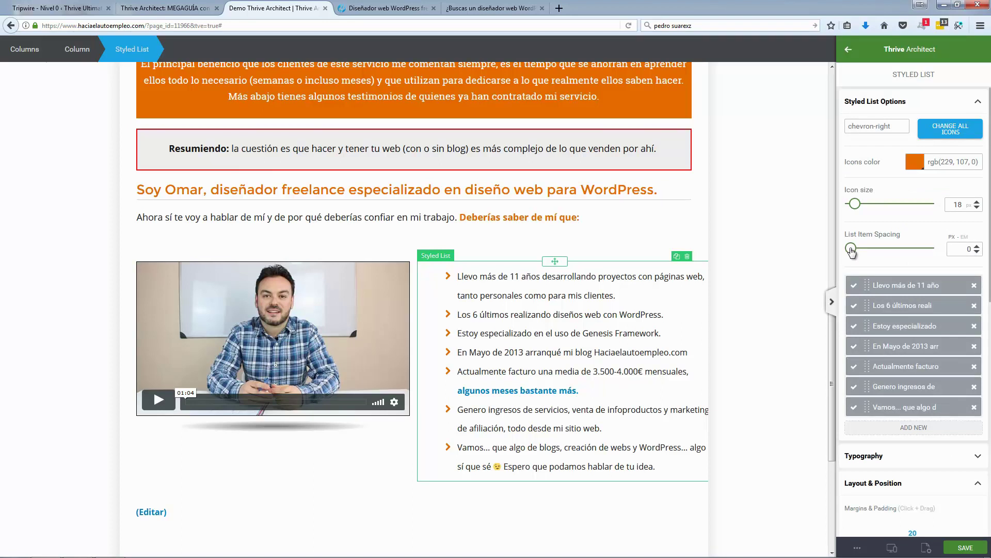
# Step: Set list item spacing to 1 and keep the list font size at 16 px
pyautogui.moveTo(861, 252)
pyautogui.mouseDown()
pyautogui.moveTo(871, 253)
pyautogui.moveTo(842, 253)
pyautogui.mouseUp()
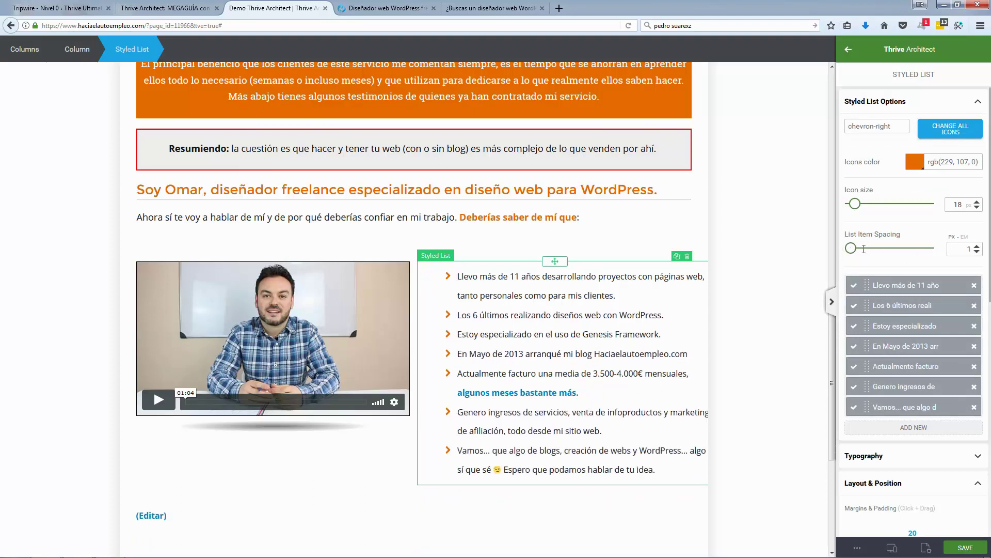
pyautogui.scroll(-5, 909, 235)
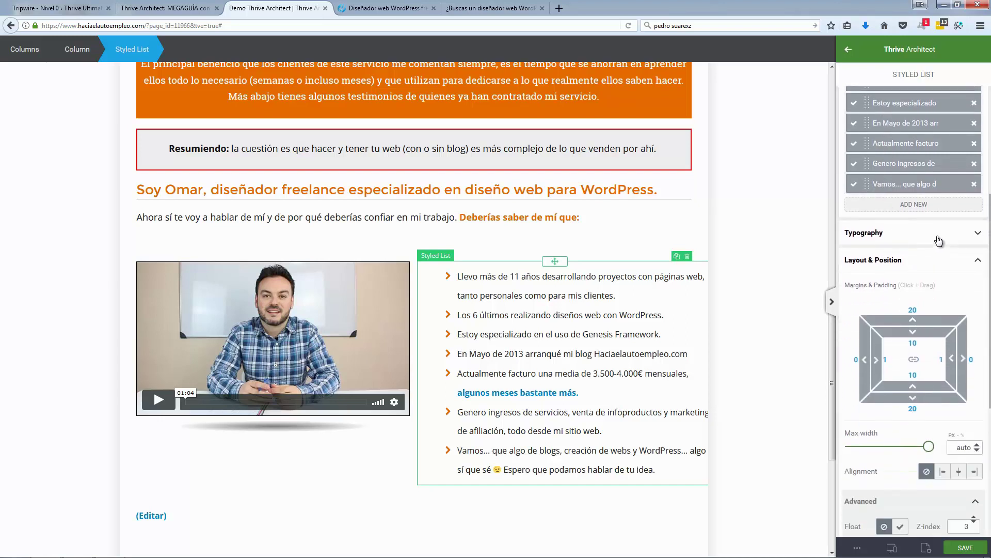
pyautogui.click(939, 237)
pyautogui.scroll(-3, 939, 240)
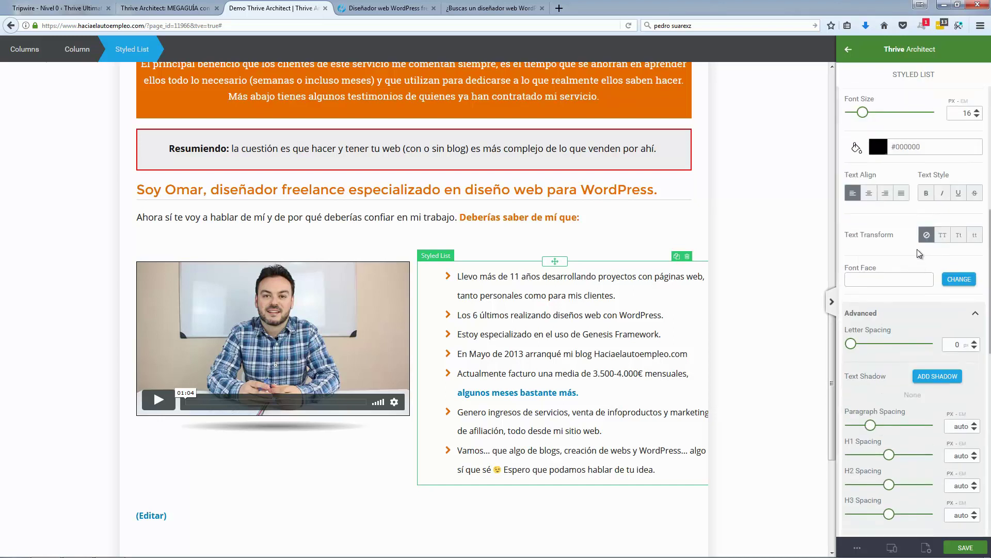
pyautogui.scroll(1, 917, 249)
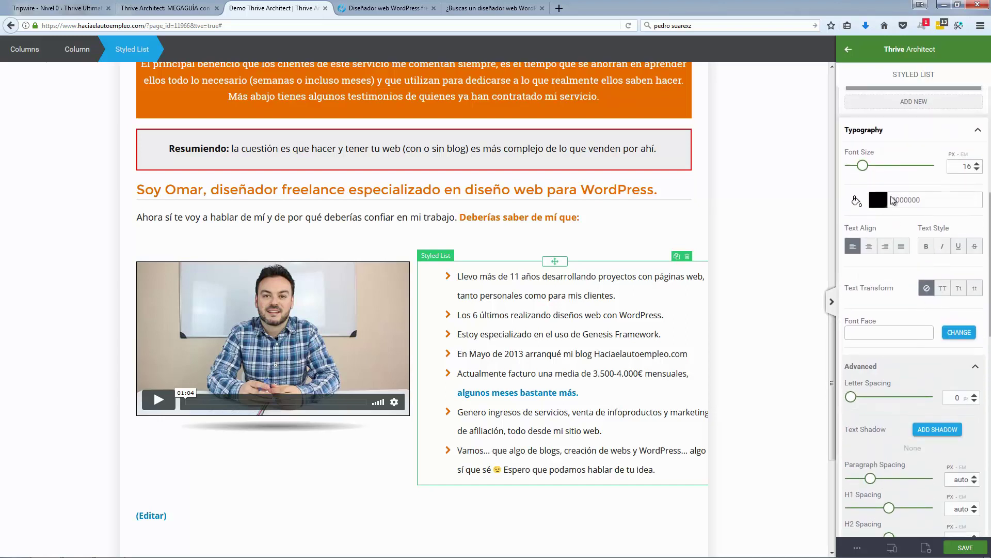
pyautogui.click(977, 173)
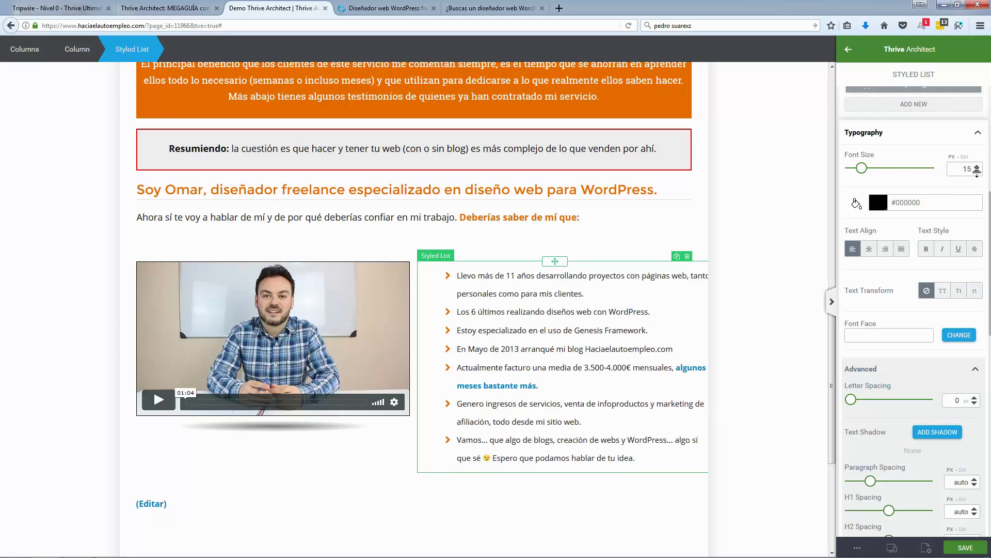
pyautogui.click(977, 166)
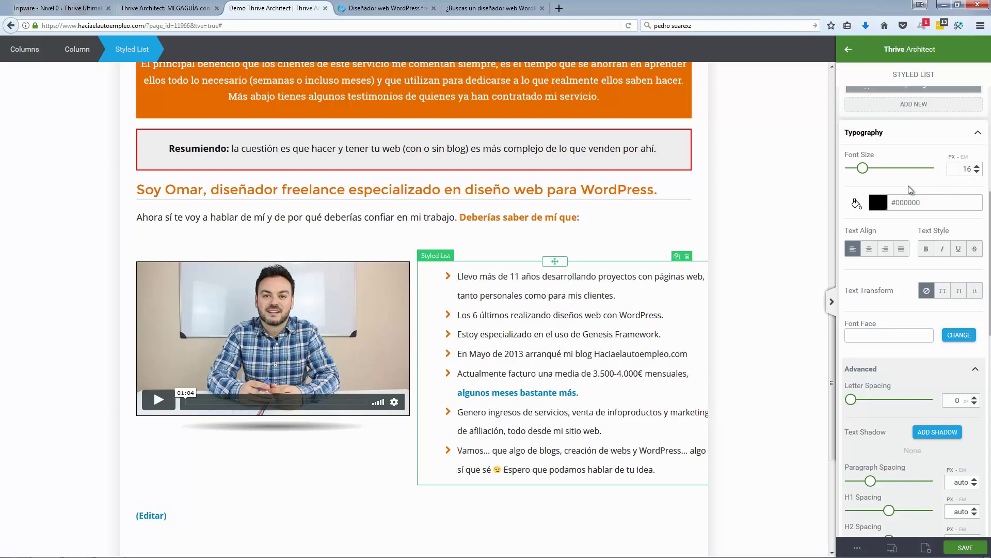
# Step: Change the list's paragraph spacing value
pyautogui.scroll(-3, 900, 258)
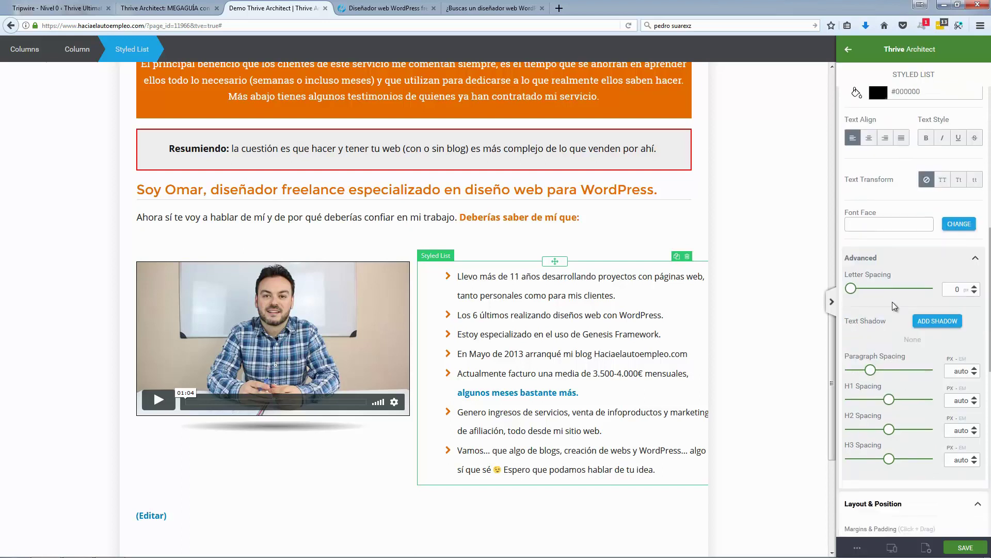
pyautogui.scroll(-2, 893, 301)
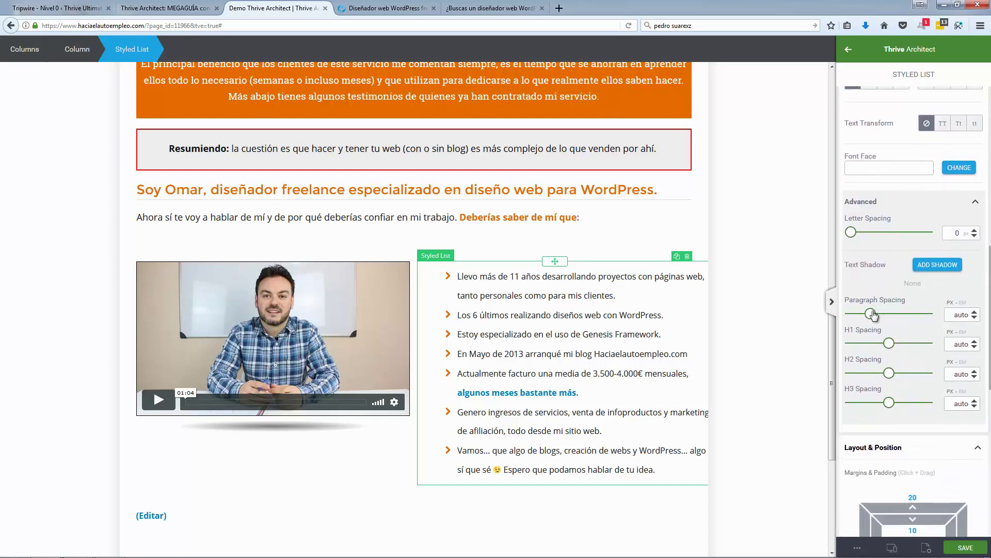
pyautogui.moveTo(871, 316); pyautogui.dragTo(869, 318)
pyautogui.doubleClick(964, 314)
pyautogui.write('au')
pyautogui.scroll(5, 894, 240)
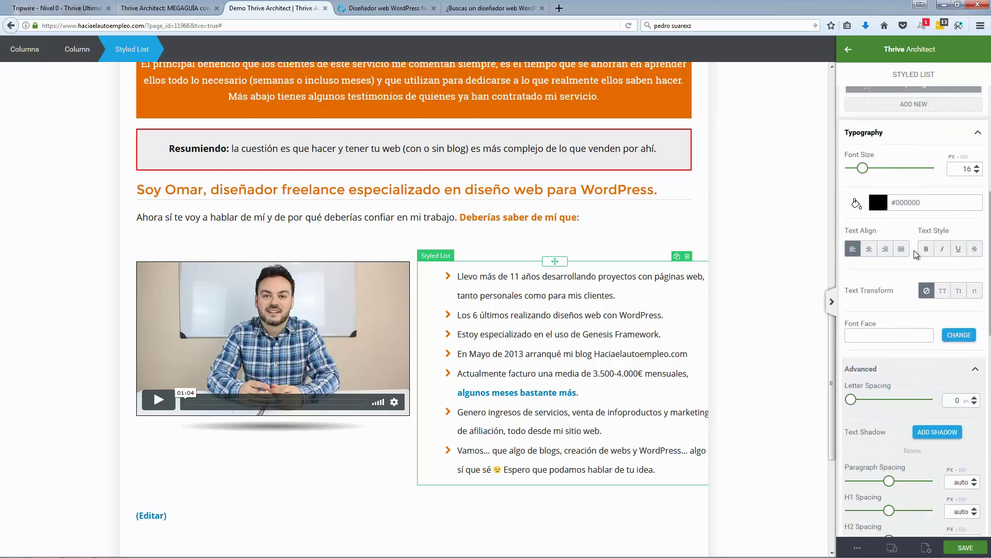
pyautogui.scroll(3, 914, 250)
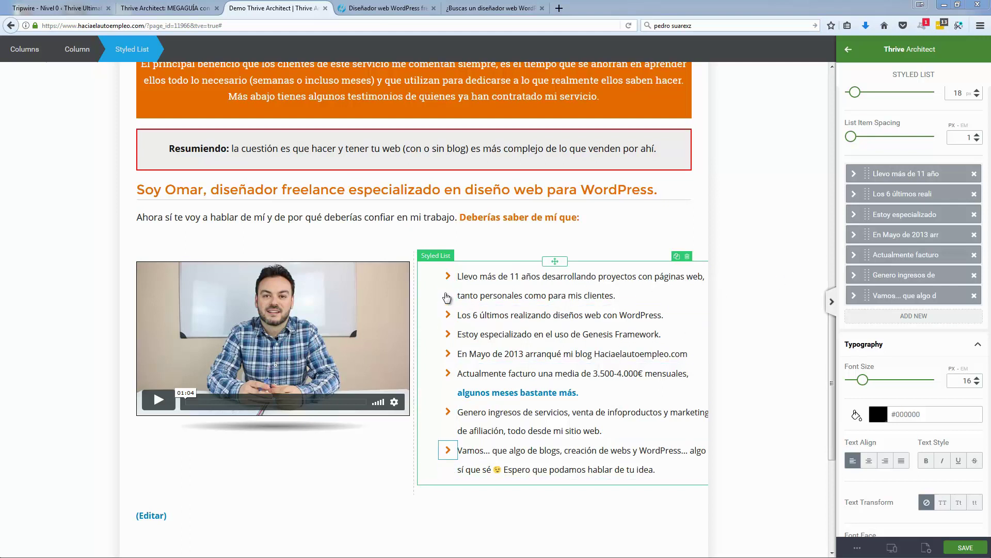
# Step: Set the first list item's line height to 1.3
pyautogui.click(604, 285)
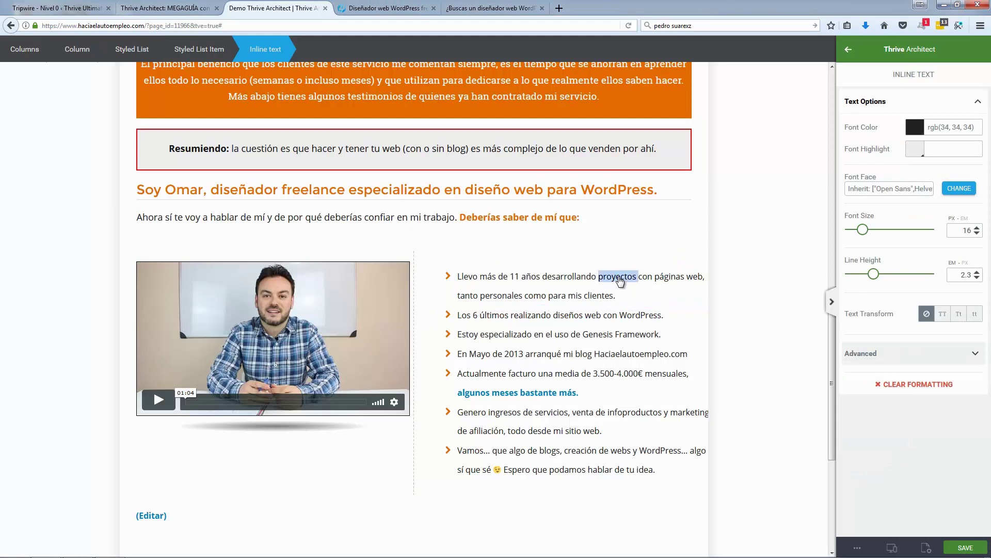
pyautogui.tripleClick(620, 281)
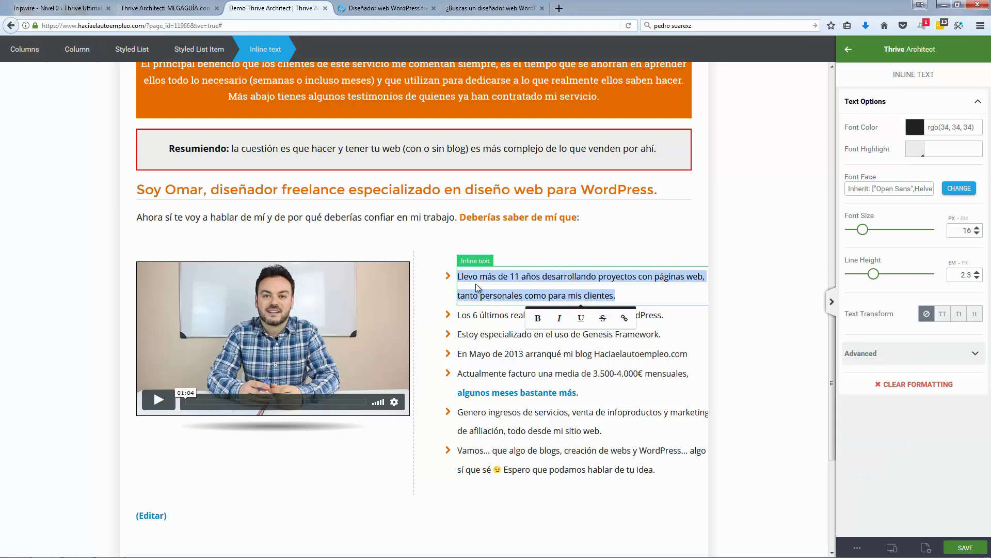
pyautogui.click(977, 278)
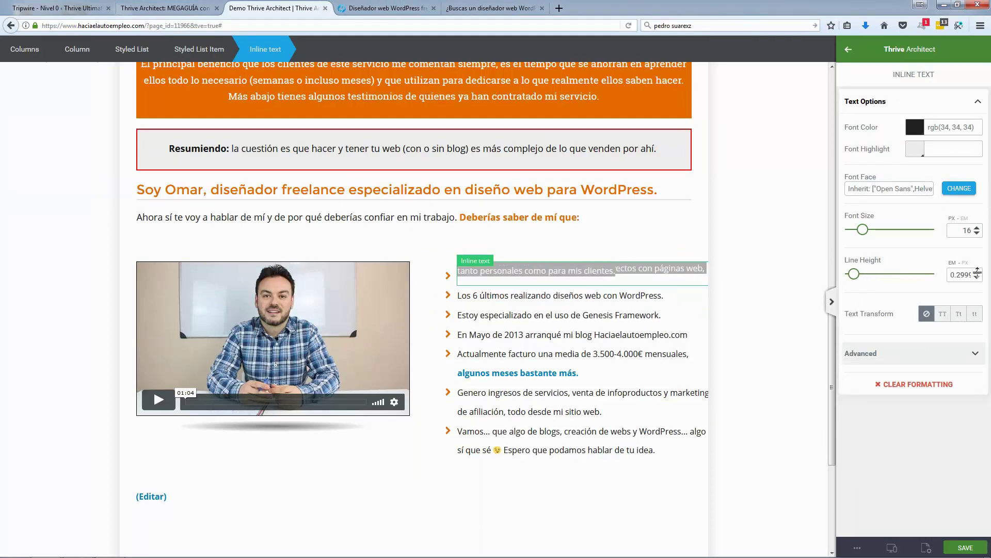
pyautogui.hotkey('ctrl', 'z')
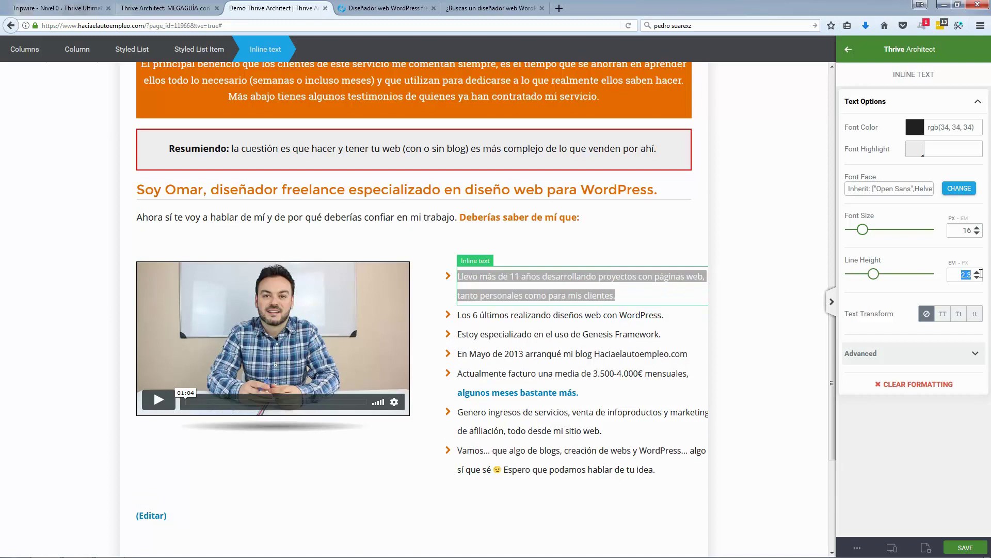
pyautogui.write('1.3')
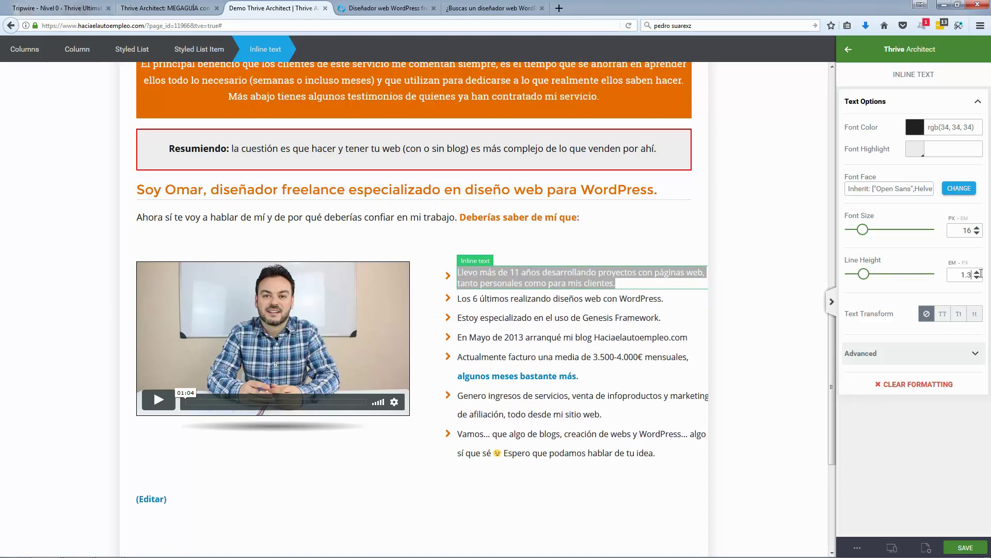
pyautogui.click(764, 266)
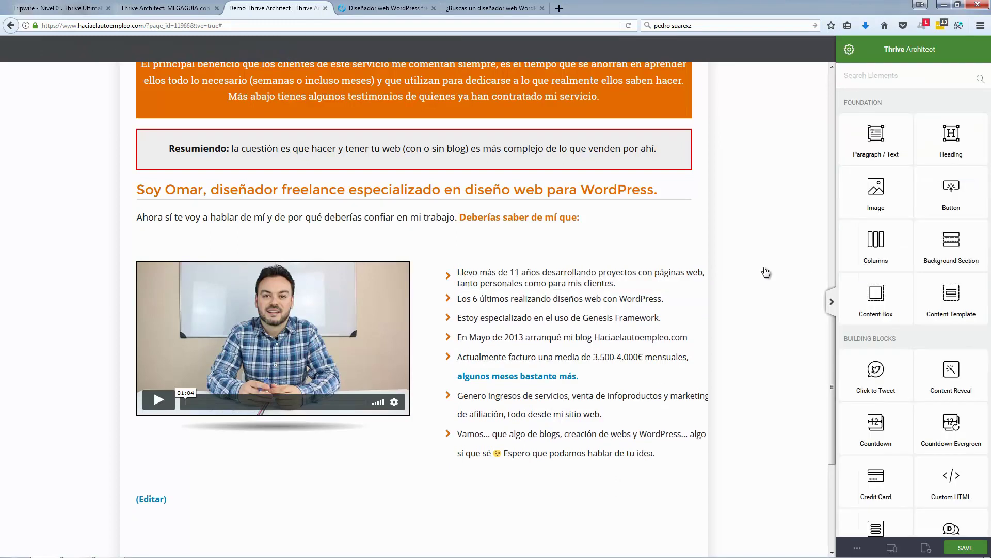
# Step: Set the 'Actualmente facturo' and 'Genero ingresos' bullets to 1.3 line height
pyautogui.click(585, 357)
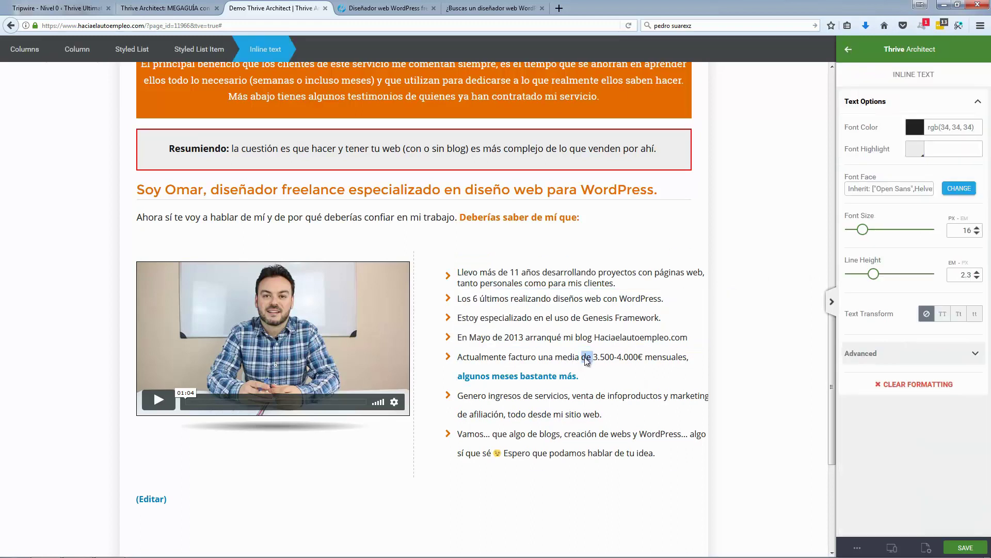
pyautogui.tripleClick(585, 357)
pyautogui.click(961, 277)
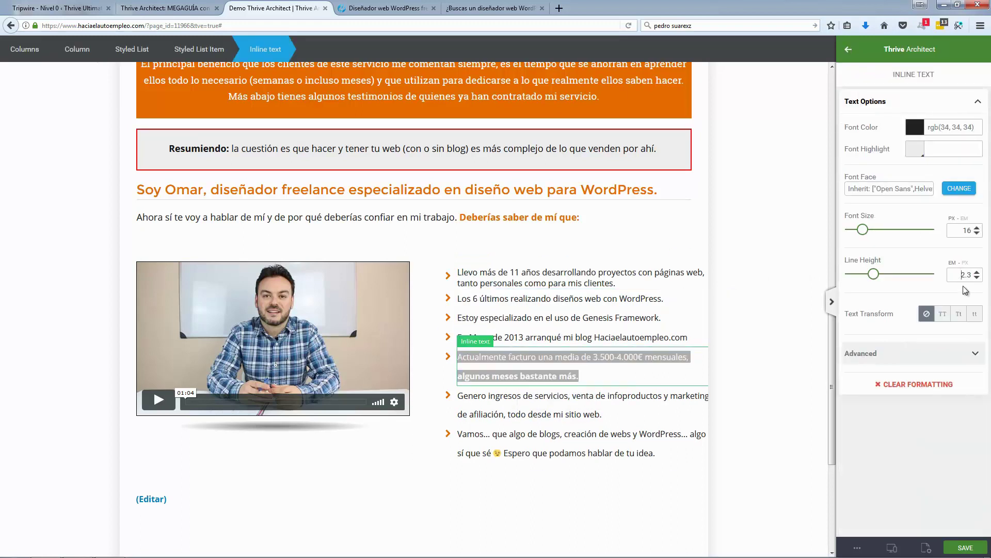
pyautogui.press('Delete')
pyautogui.write('1')
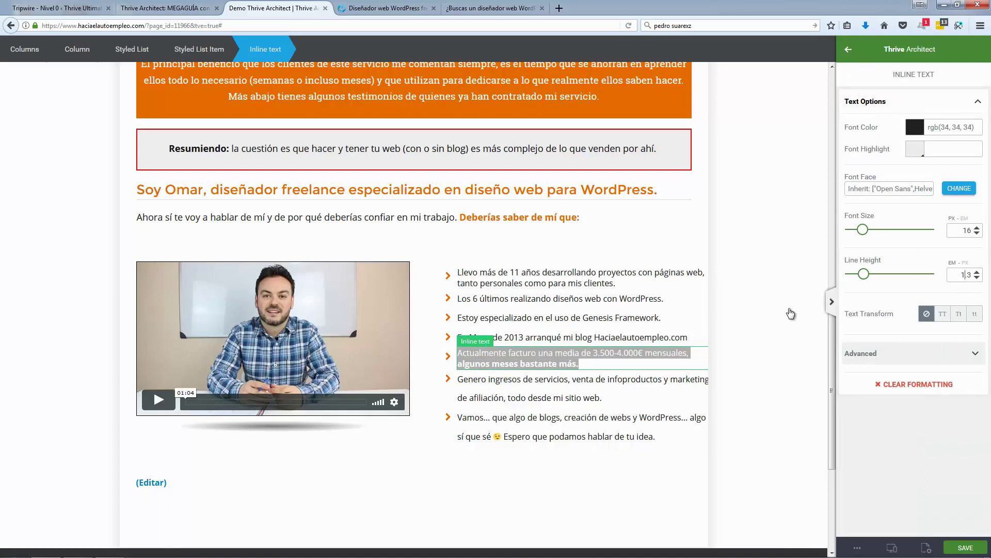
pyautogui.click(599, 371)
pyautogui.tripleClick(600, 381)
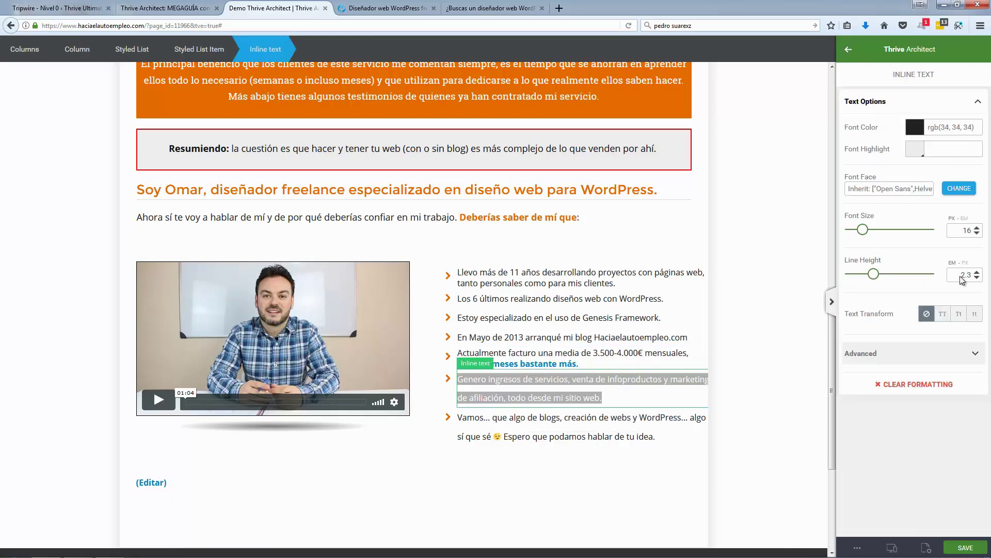
pyautogui.press('Delete')
pyautogui.write('1')
pyautogui.click(764, 311)
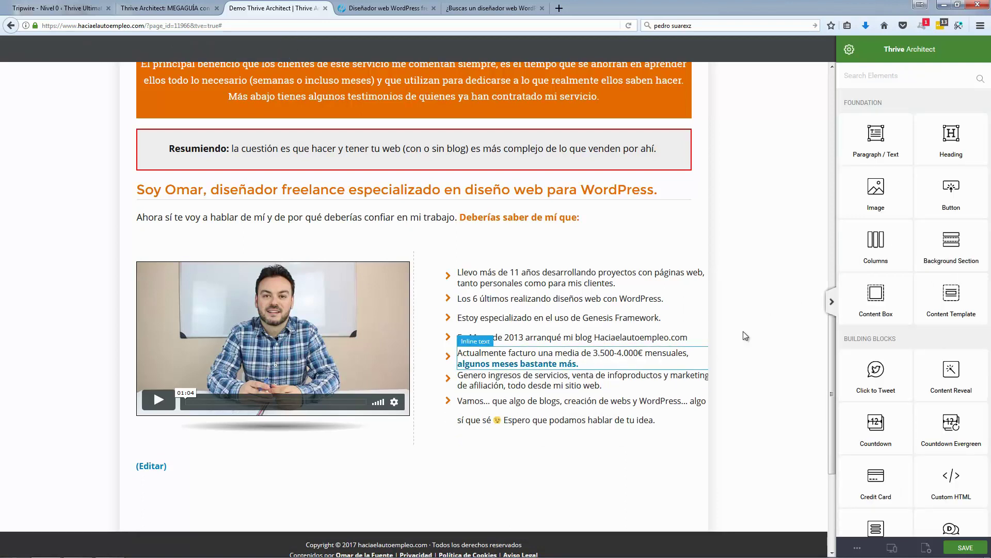
# Step: Give the 'Vamos' bullet a 1.3 line height
pyautogui.click(504, 438)
pyautogui.click(577, 422)
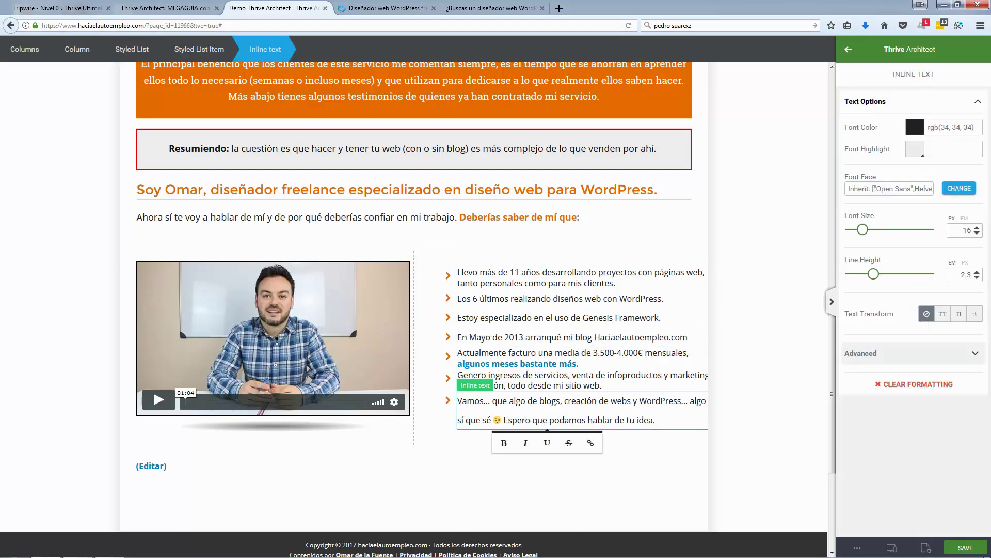
pyautogui.hotkey('ctrl', 'a')
pyautogui.click(966, 277)
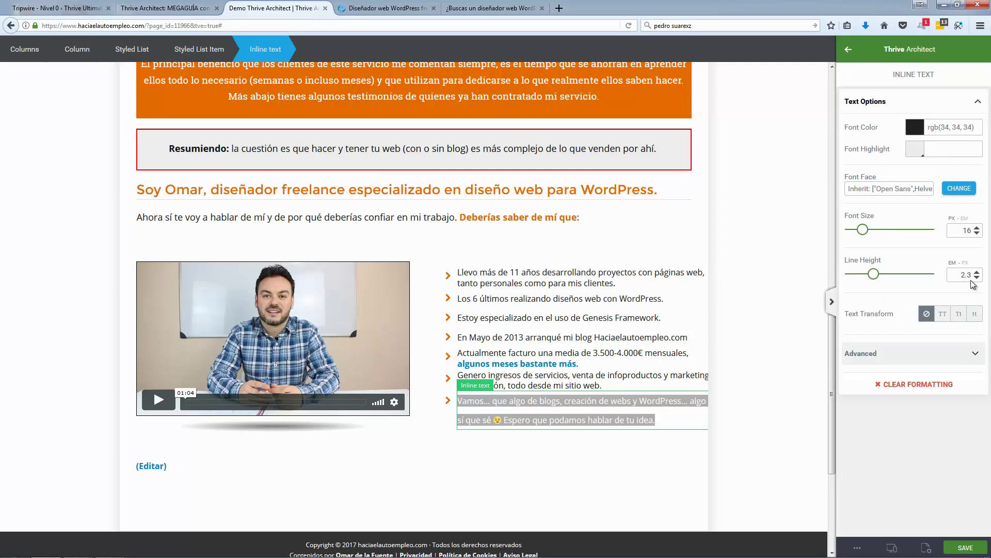
pyautogui.write('1.3')
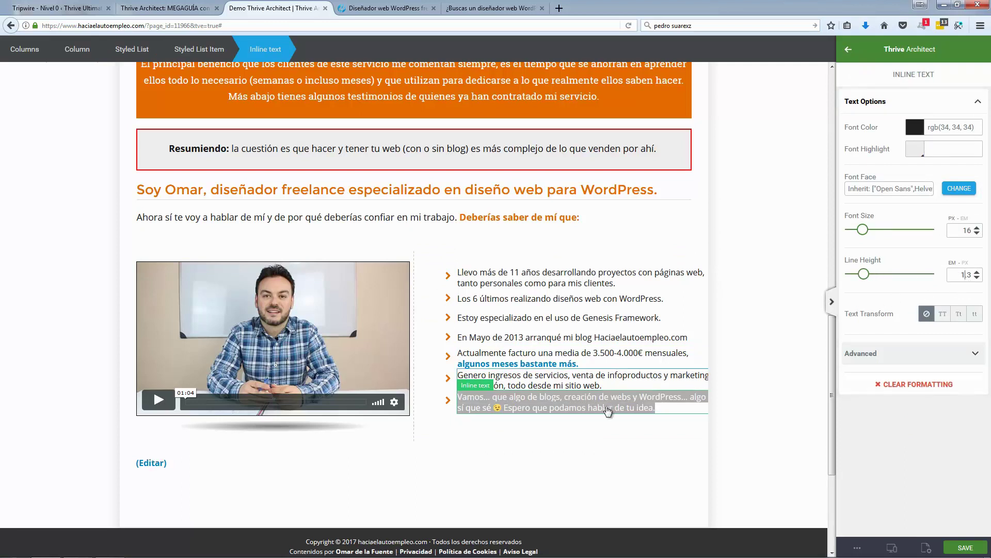
pyautogui.click(603, 413)
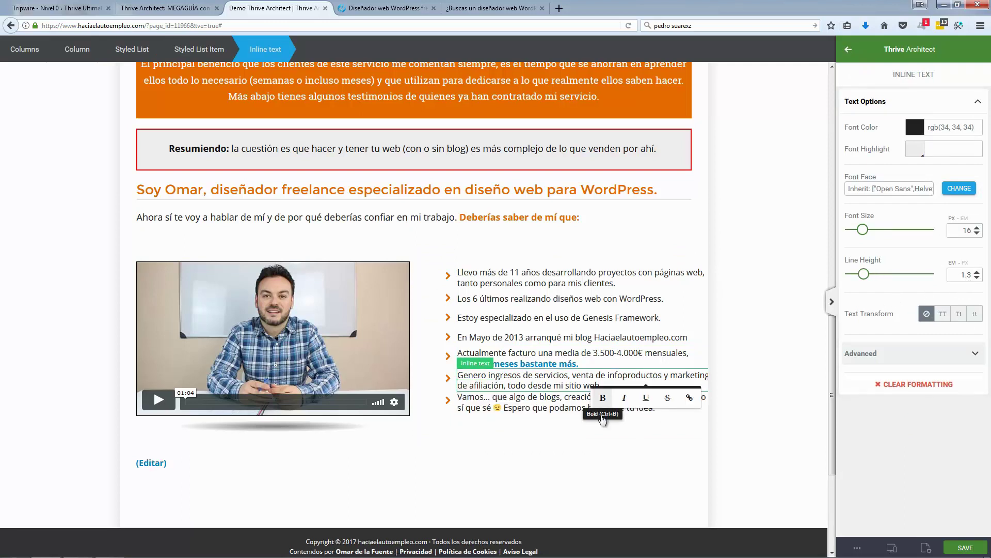
# Step: Raise the styled list's item spacing to 7
pyautogui.click(462, 421)
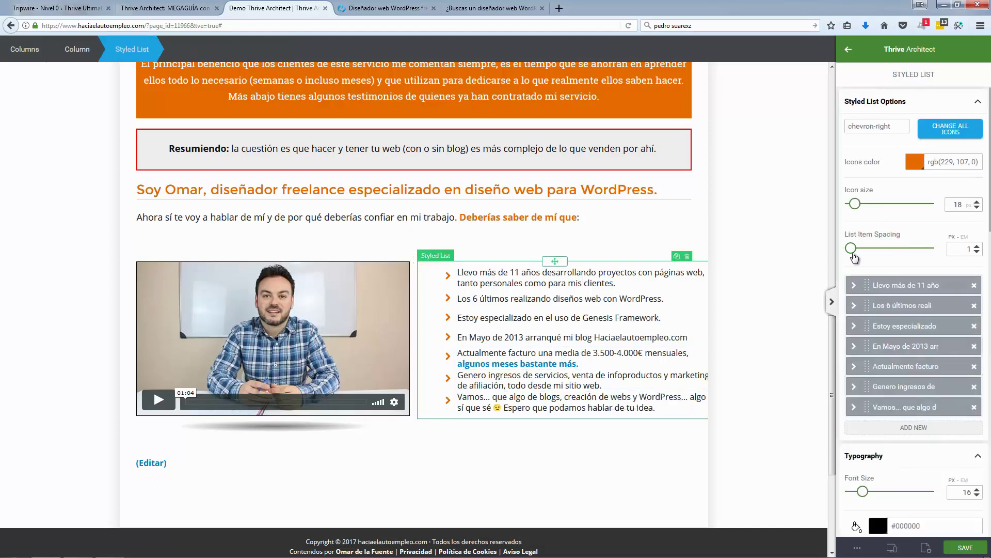
pyautogui.click(977, 246)
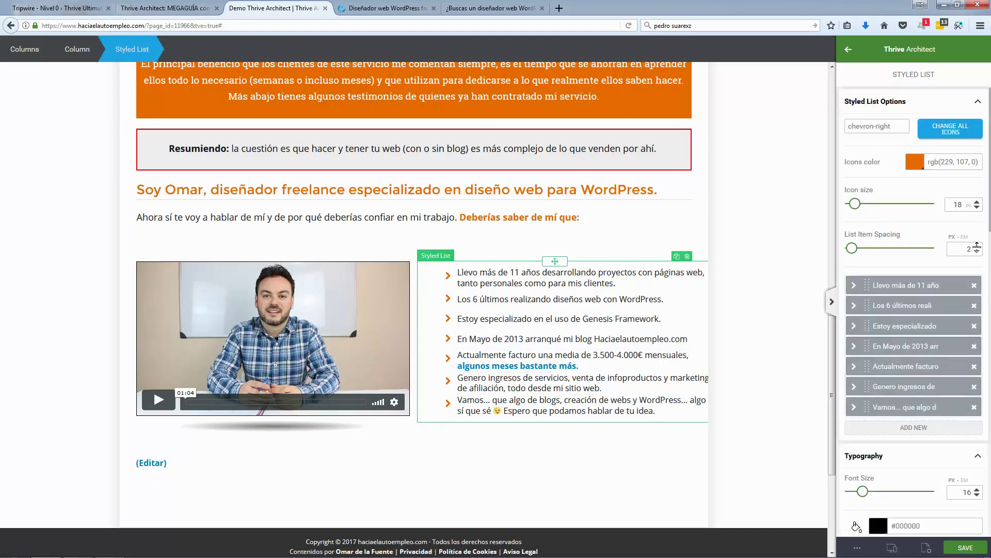
pyautogui.click(977, 246)
pyautogui.click(977, 246)
pyautogui.click(978, 246)
pyautogui.click(978, 246)
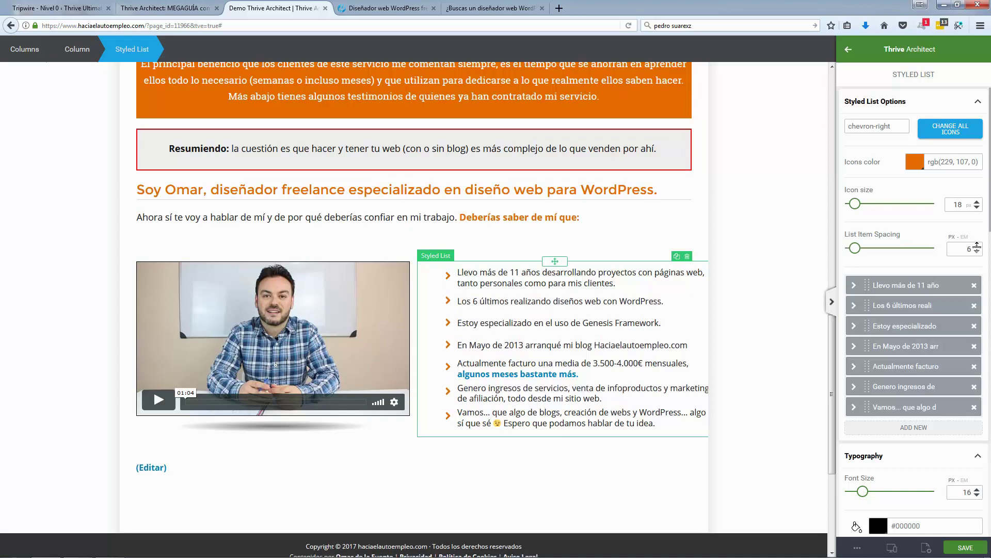
pyautogui.click(977, 246)
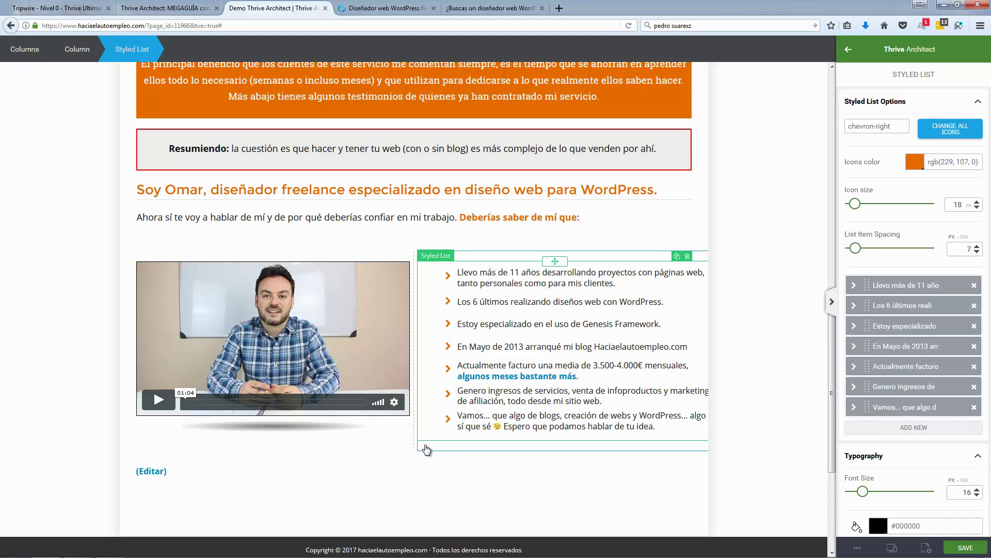
pyautogui.click(448, 447)
pyautogui.scroll(-4, 904, 350)
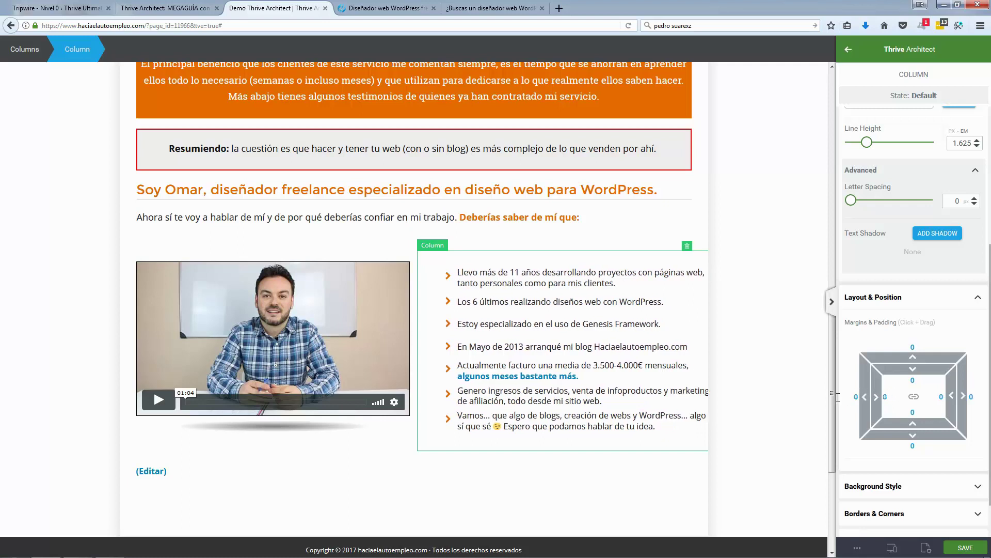
# Step: Give the bullet column a -40 left margin and 40 right padding
pyautogui.moveTo(863, 396); pyautogui.dragTo(915, 391)
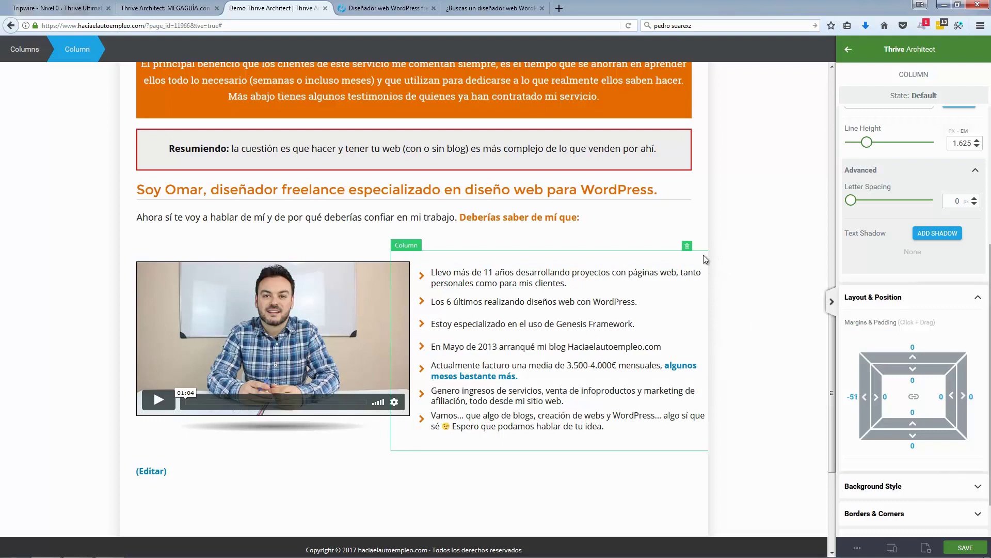
pyautogui.moveTo(862, 396); pyautogui.dragTo(952, 396)
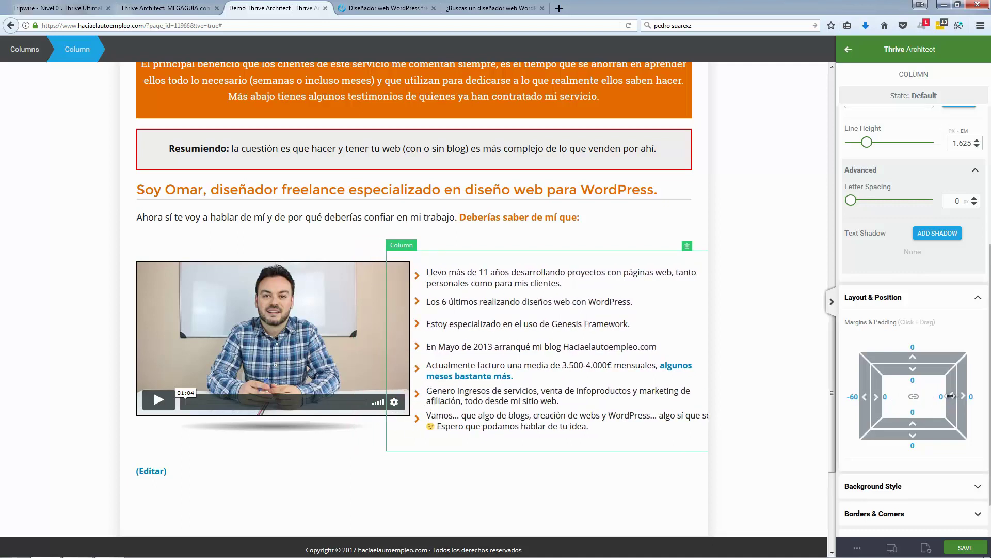
pyautogui.moveTo(939, 396); pyautogui.dragTo(909, 399)
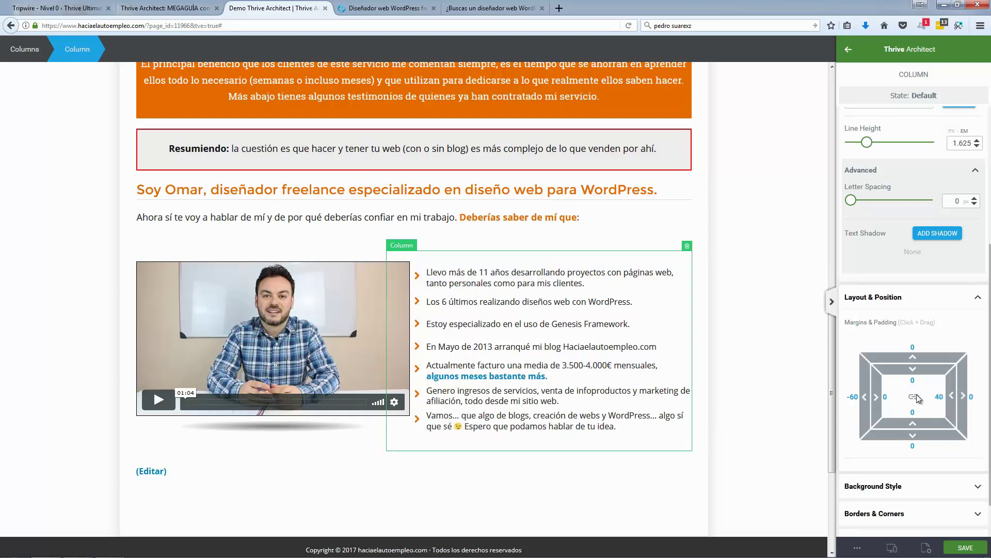
pyautogui.moveTo(863, 396); pyautogui.dragTo(841, 398)
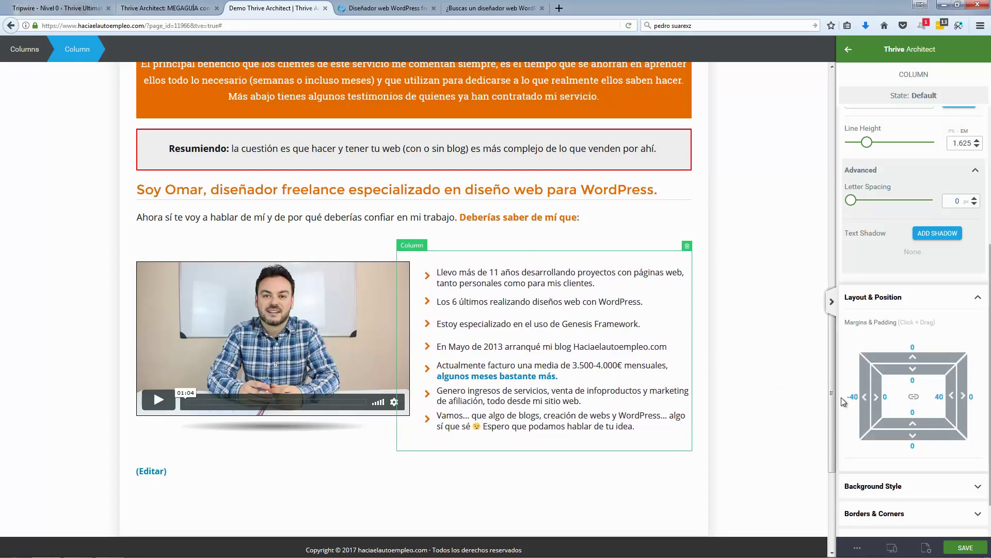
pyautogui.click(750, 344)
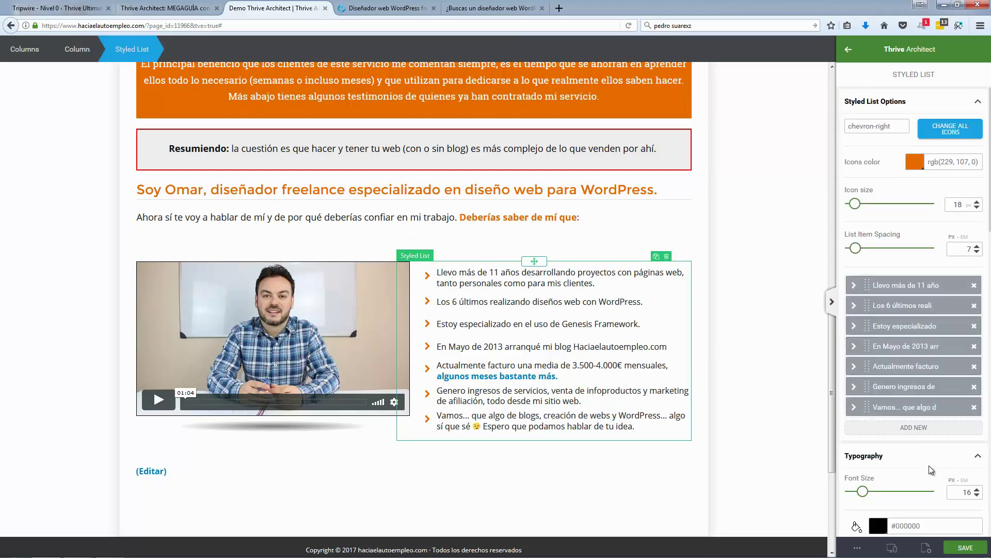
# Step: Reduce the list's top margin and set the video-and-list block's top margin to -17
pyautogui.scroll(-6, 876, 283)
pyautogui.scroll(-6, 925, 426)
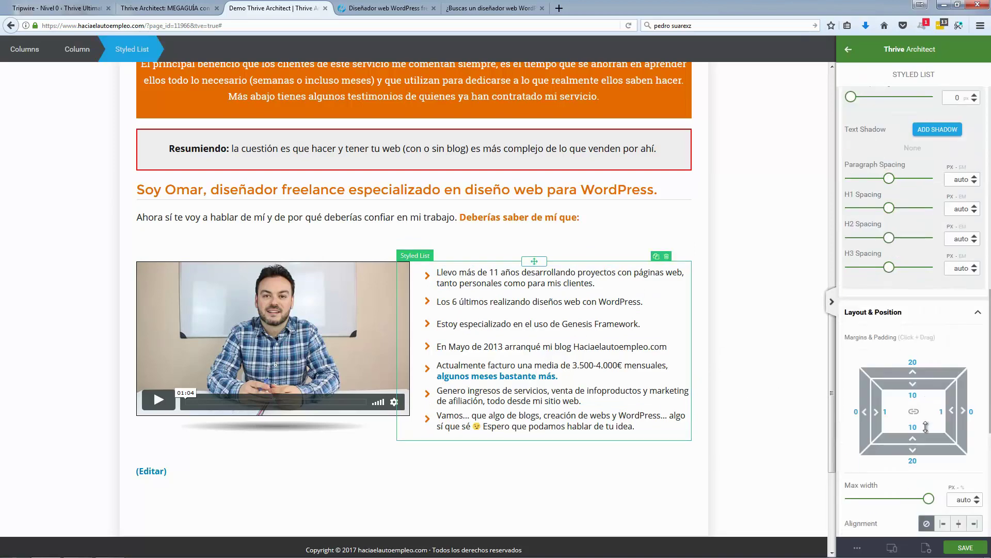
pyautogui.moveTo(917, 326); pyautogui.dragTo(916, 341)
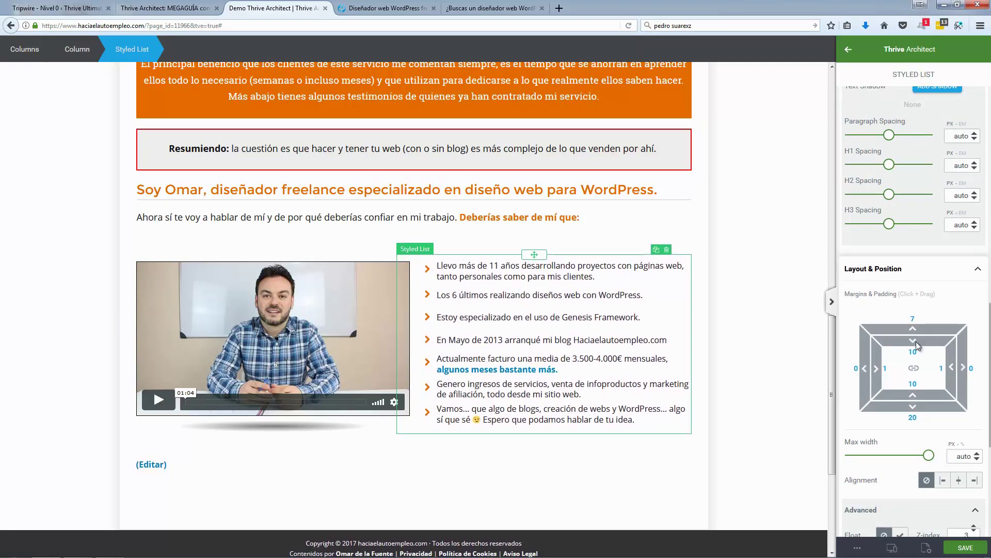
pyautogui.click(788, 340)
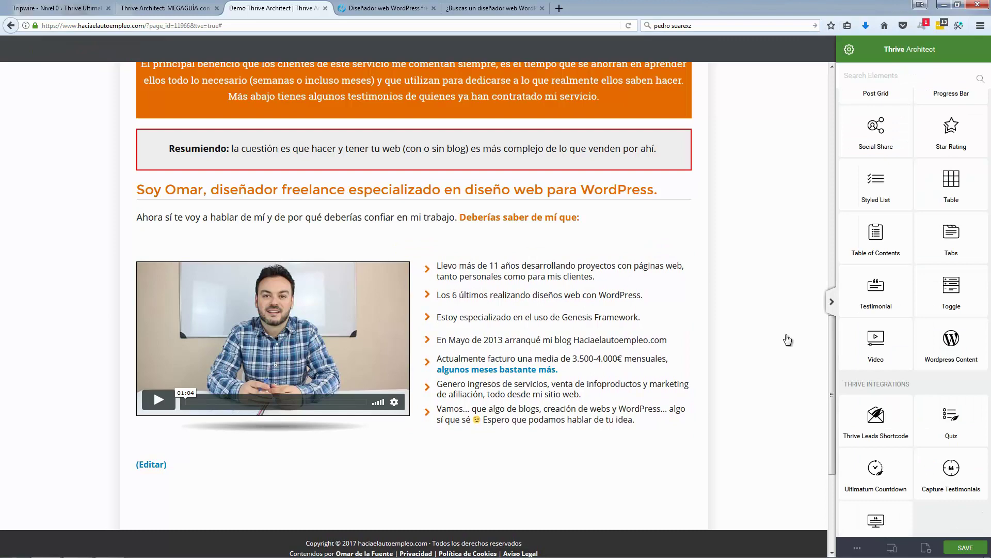
pyautogui.click(391, 445)
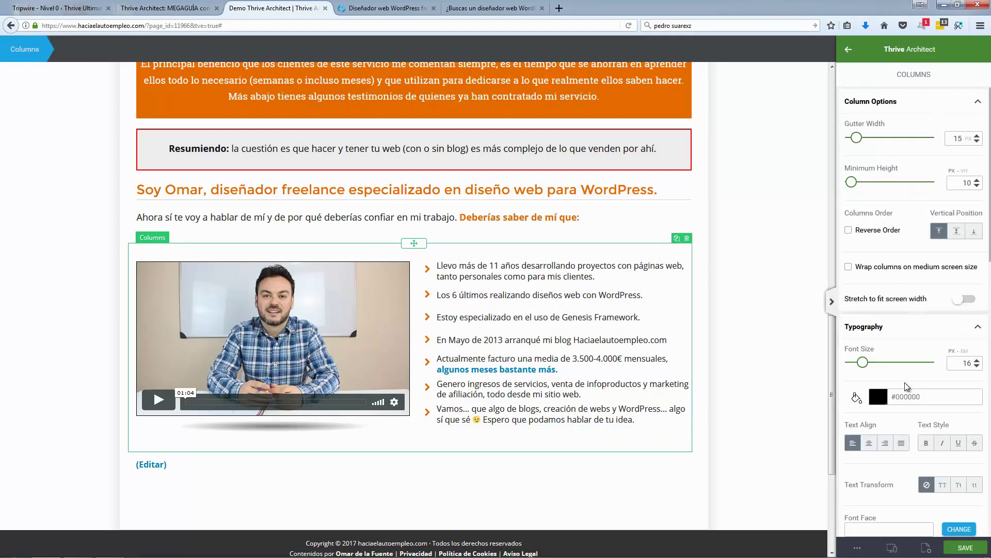
pyautogui.scroll(-10, 904, 383)
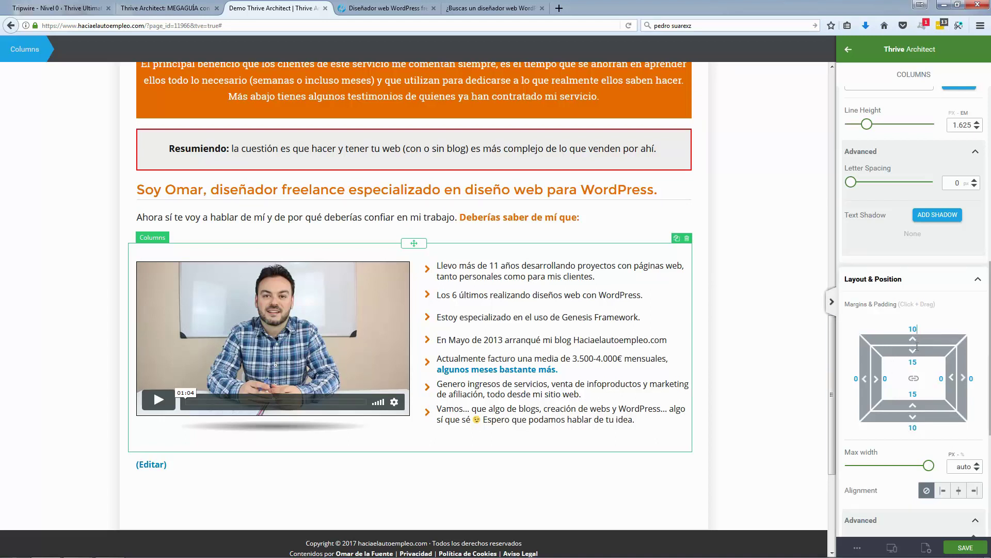
pyautogui.moveTo(913, 340); pyautogui.dragTo(931, 382)
pyautogui.click(799, 341)
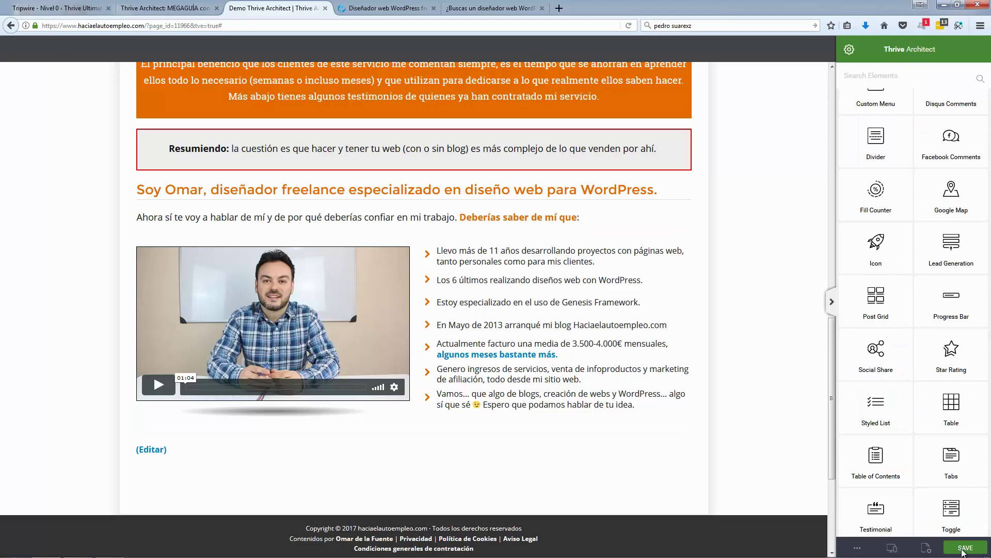
# Step: Save the sales page, compare it with the live page, and return to the editor
pyautogui.click(964, 547)
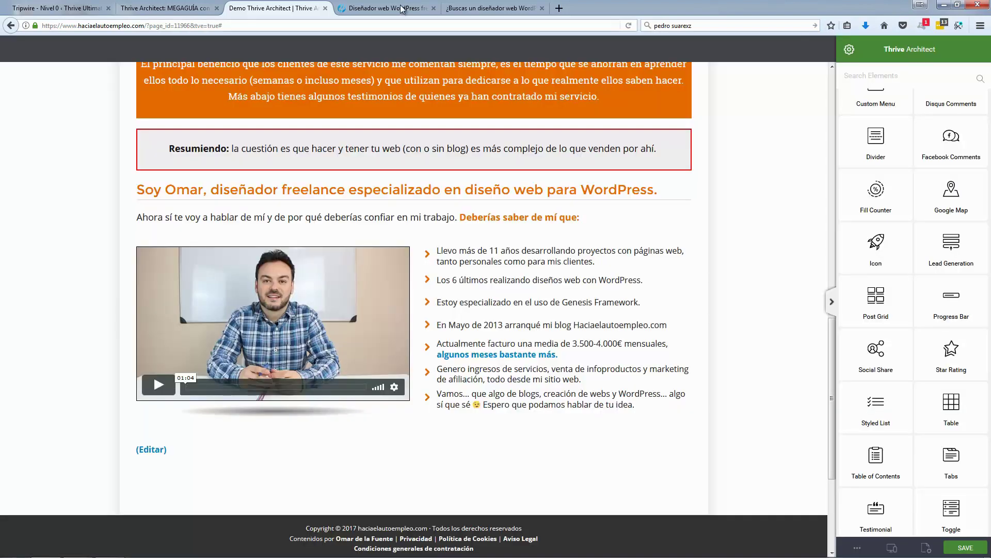
pyautogui.click(387, 8)
pyautogui.click(184, 191)
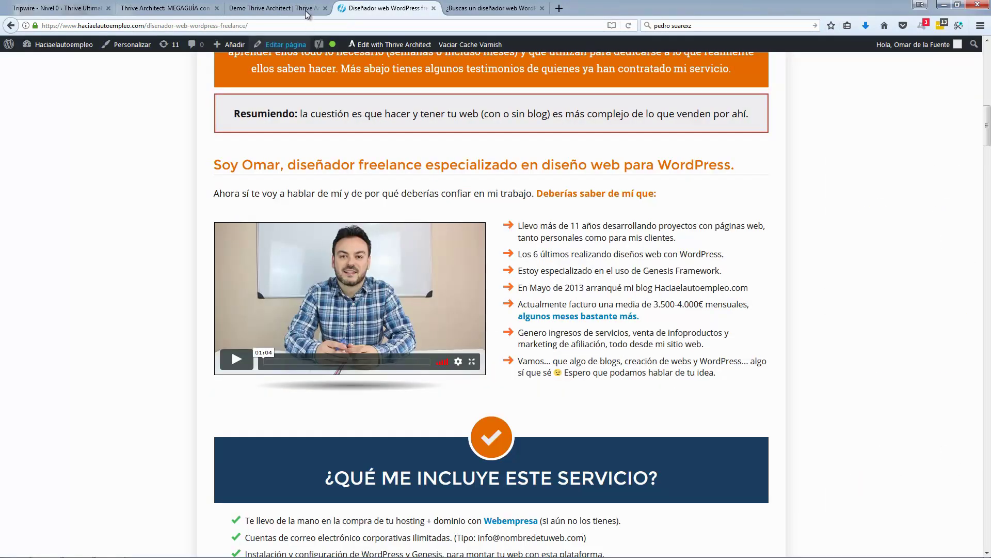
pyautogui.click(298, 11)
pyautogui.hotkey('ctrl', 'Tab')
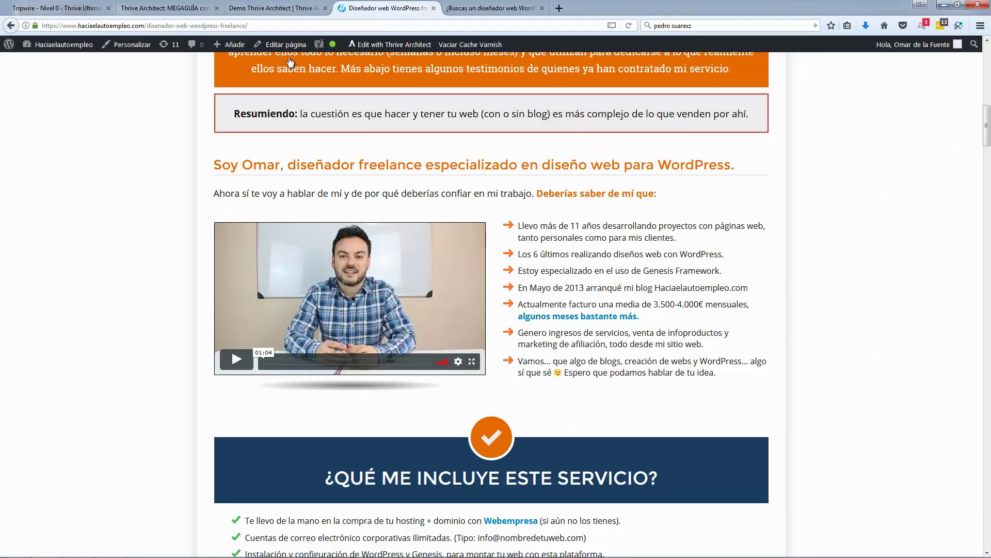
pyautogui.click(289, 12)
pyautogui.scroll(5, 345, 260)
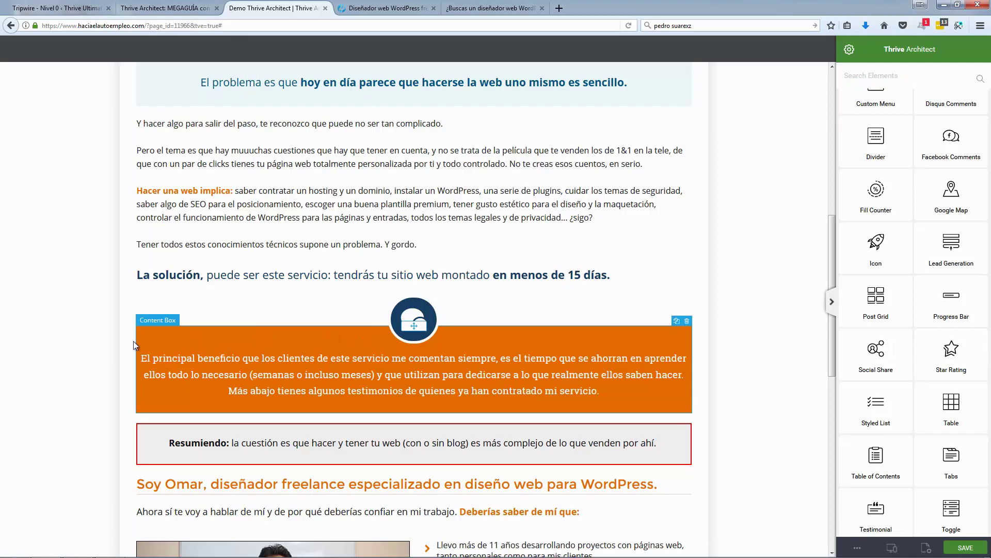
# Step: Duplicate the orange content box and its bubbles icon, placing the icon copy on the new box
pyautogui.click(638, 334)
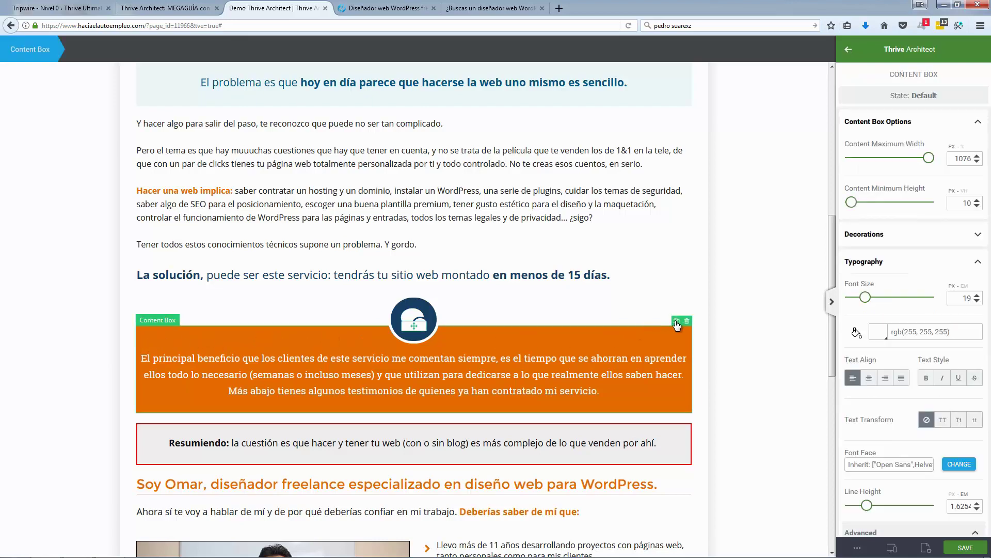
pyautogui.click(677, 322)
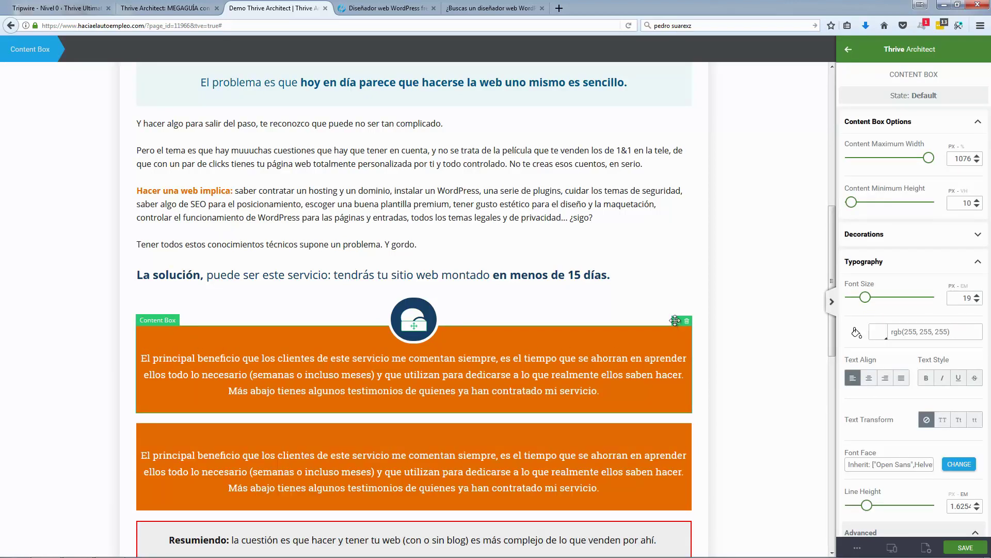
pyautogui.click(425, 309)
pyautogui.click(425, 290)
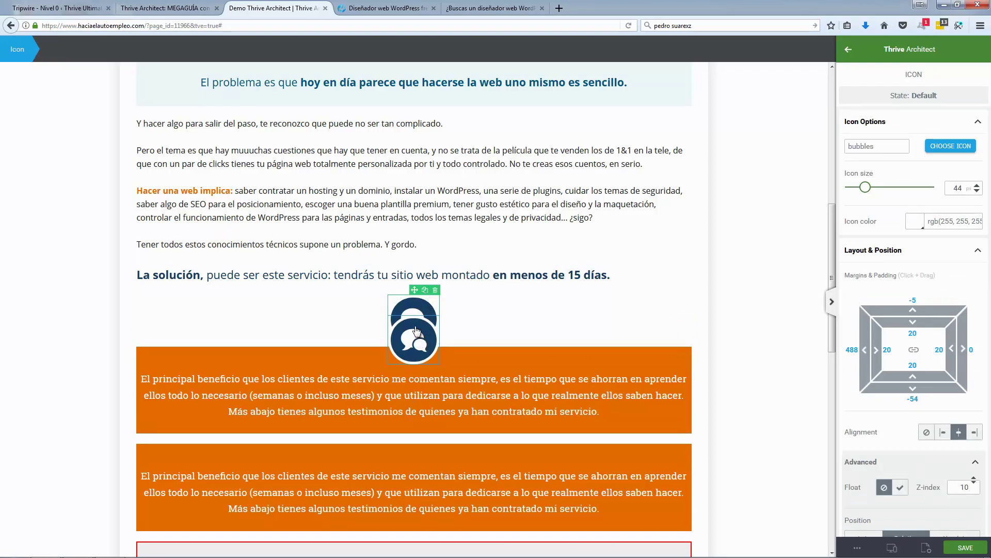
pyautogui.moveTo(414, 312); pyautogui.dragTo(413, 451)
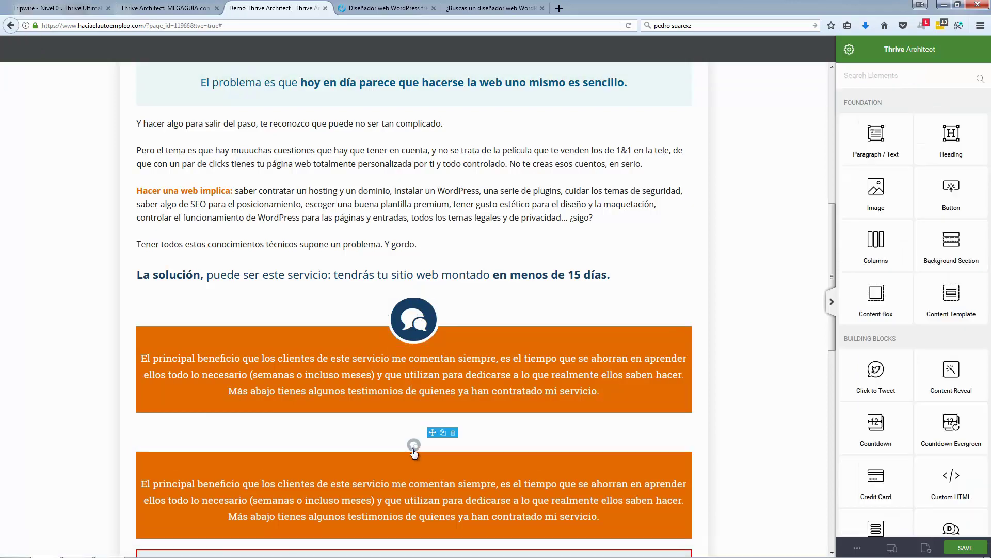
# Step: Move the duplicated box below the 'Soy Omar' video and bullet list
pyautogui.scroll(-6, 88, 407)
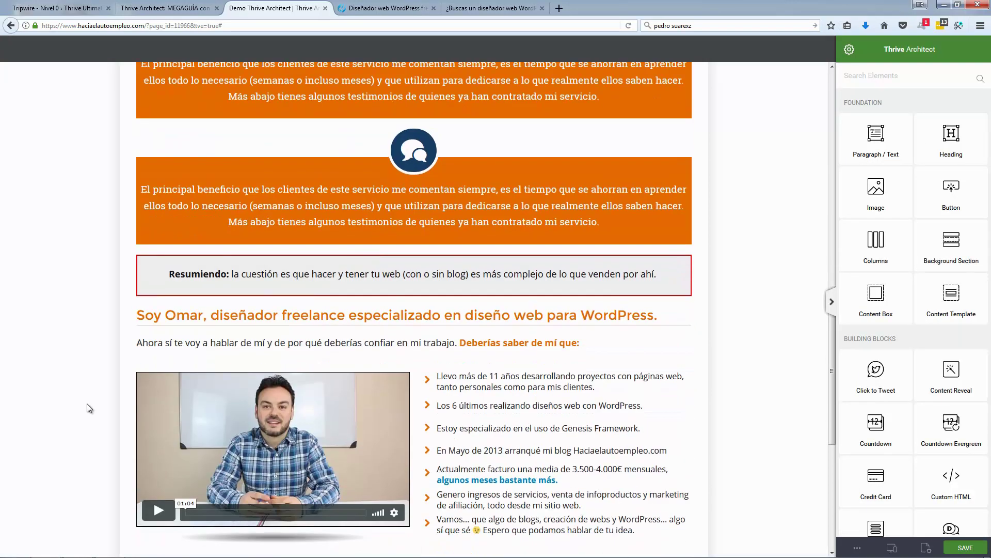
pyautogui.scroll(-3, 87, 404)
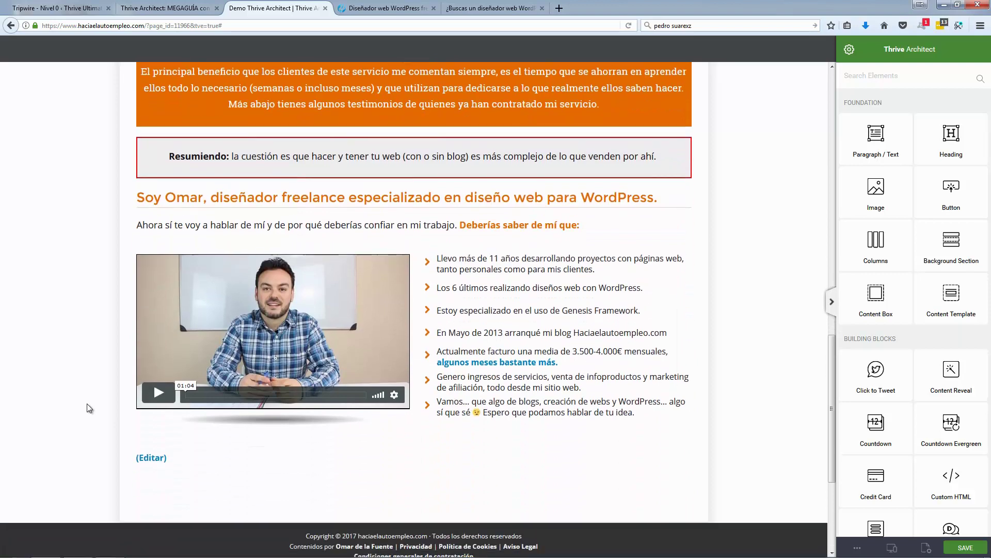
pyautogui.scroll(3, 87, 404)
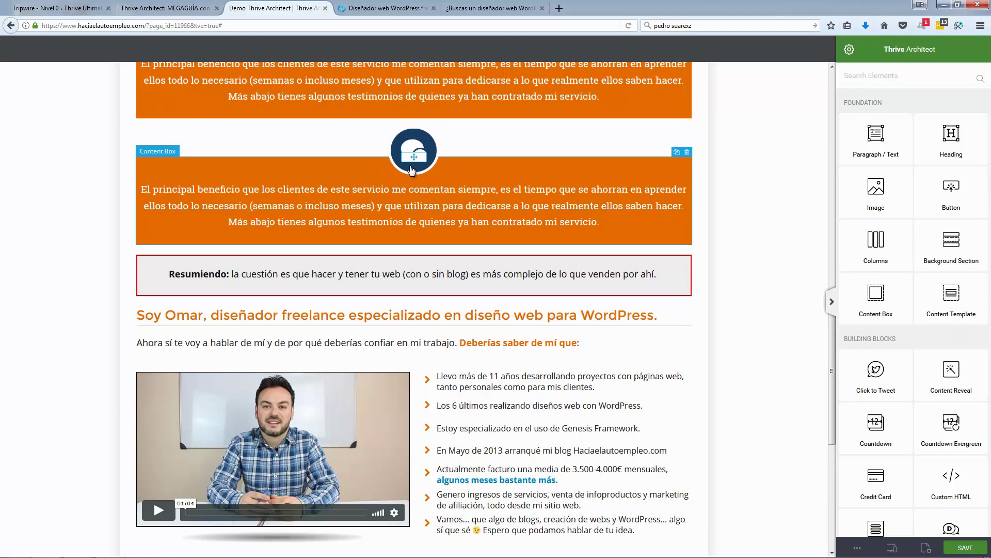
pyautogui.click(403, 165)
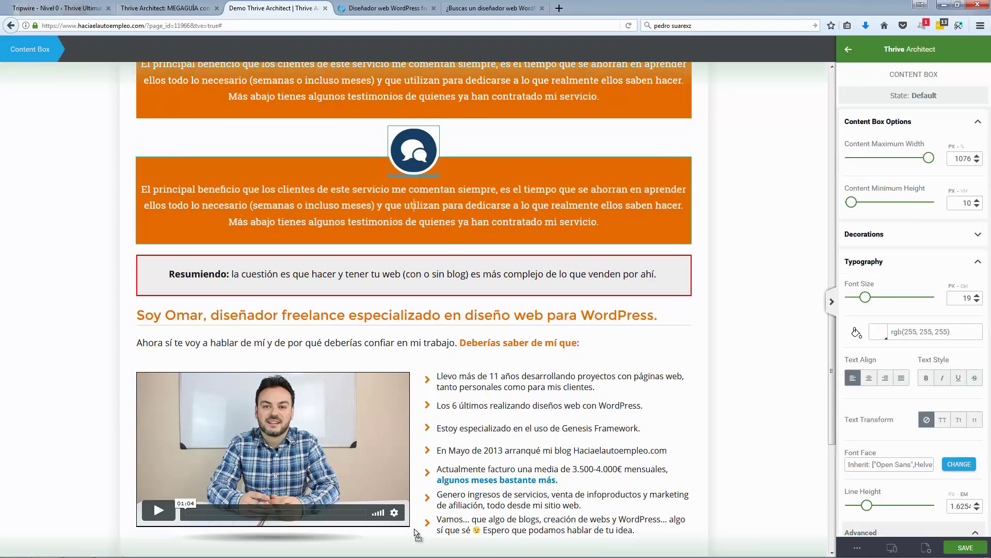
pyautogui.moveTo(416, 161); pyautogui.dragTo(416, 310)
pyautogui.scroll(5, 417, 232)
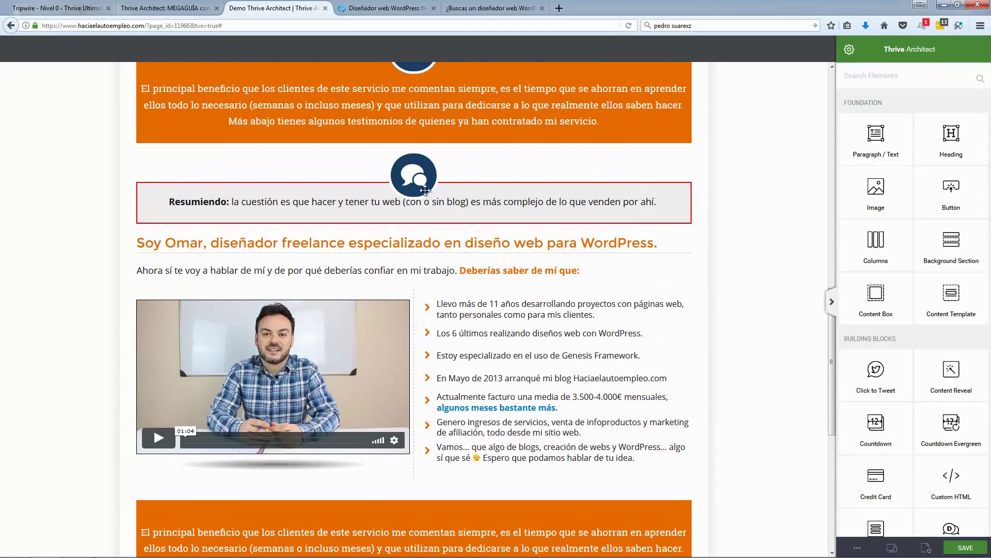
pyautogui.moveTo(417, 148); pyautogui.dragTo(416, 311)
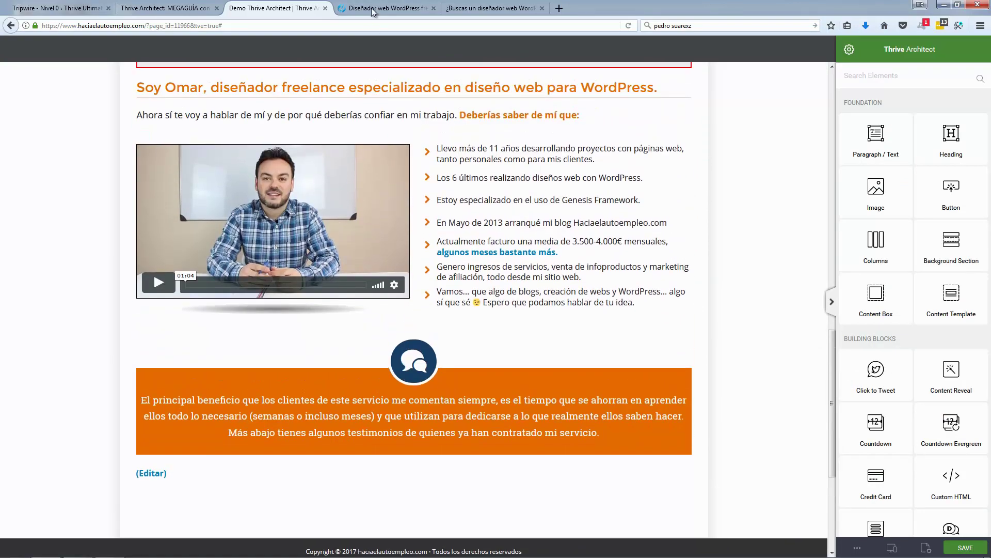
pyautogui.click(372, 12)
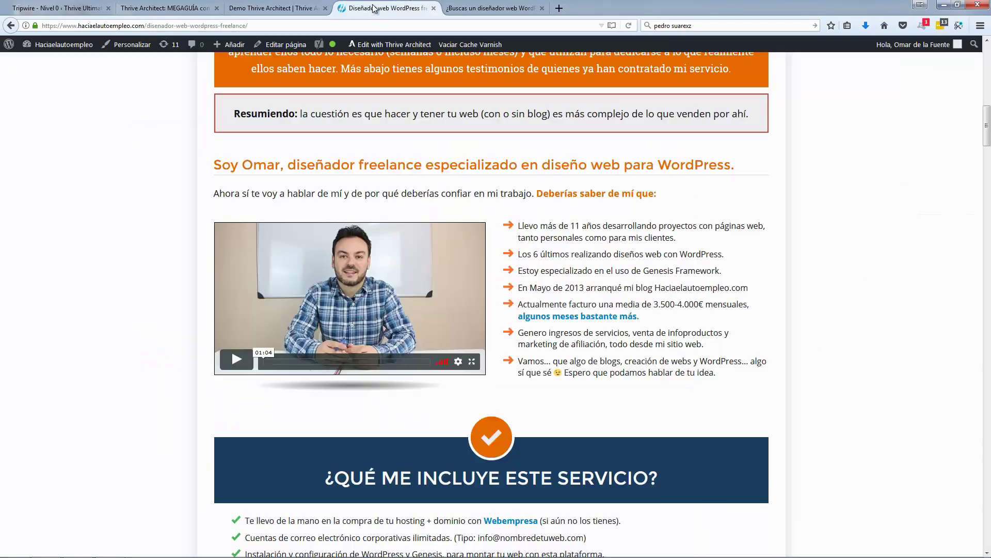
pyautogui.click(294, 9)
pyautogui.click(414, 363)
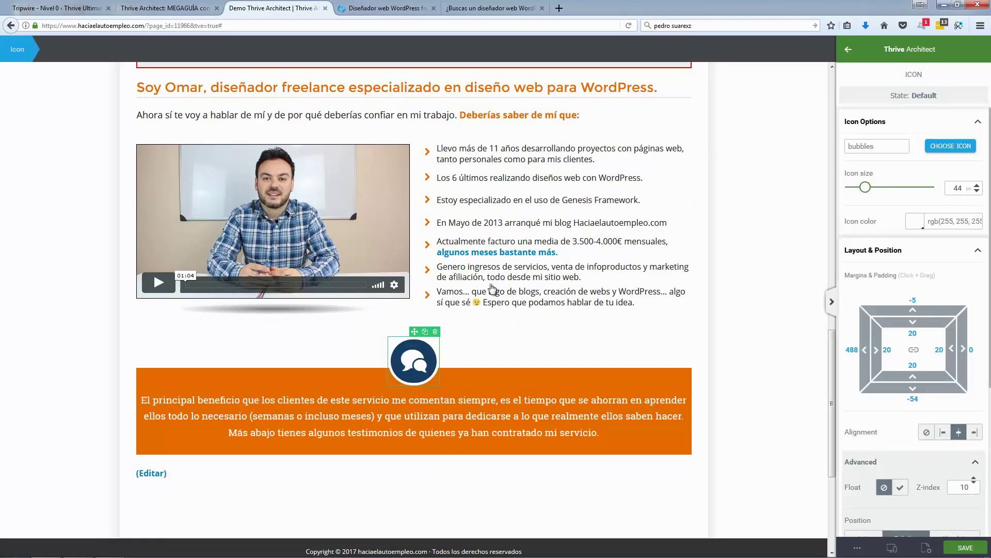
# Step: Change the new box's icon to a check mark
pyautogui.scroll(3, 573, 264)
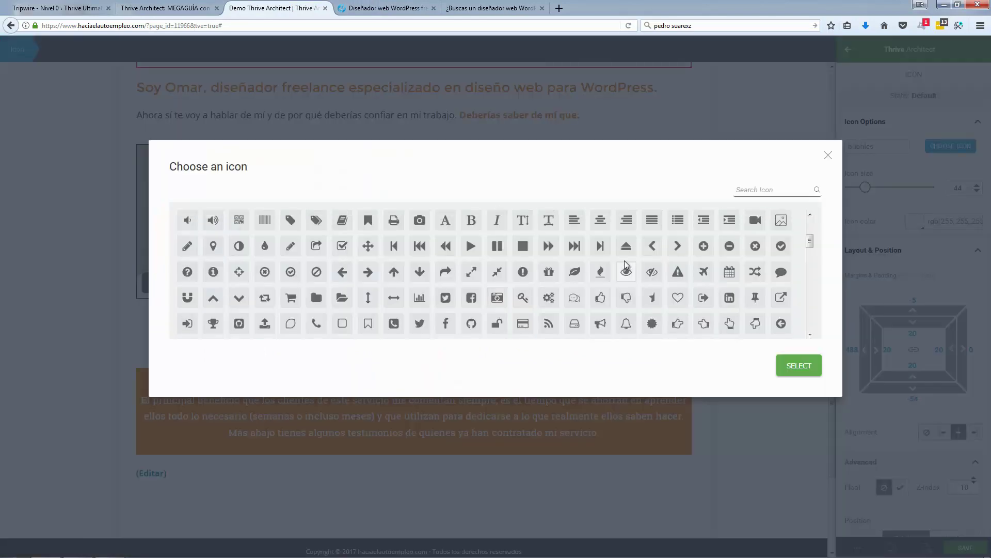
pyautogui.scroll(1, 627, 264)
pyautogui.click(188, 298)
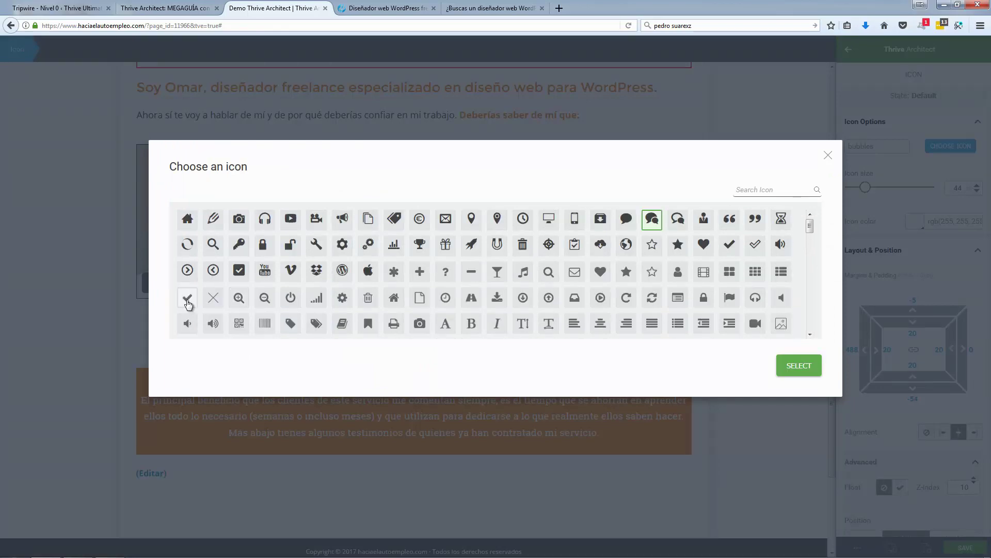
pyautogui.click(807, 370)
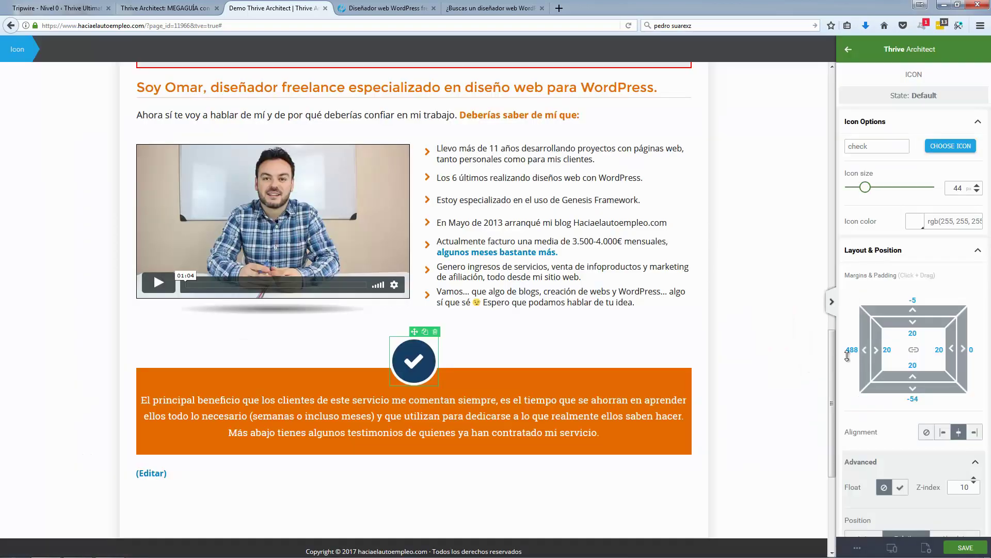
# Step: Give the check icon an orange (229, 107, 0) circular background
pyautogui.scroll(-5, 905, 385)
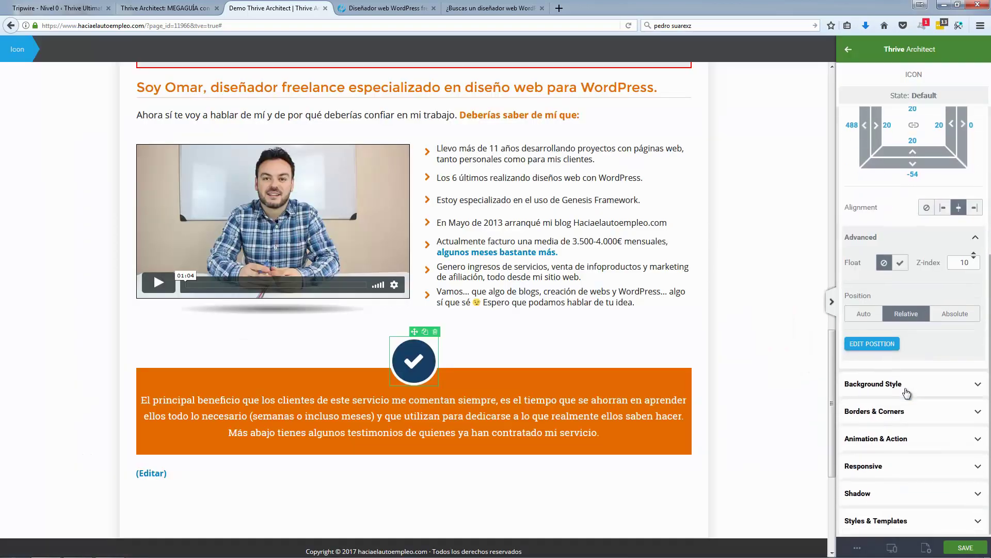
pyautogui.click(903, 388)
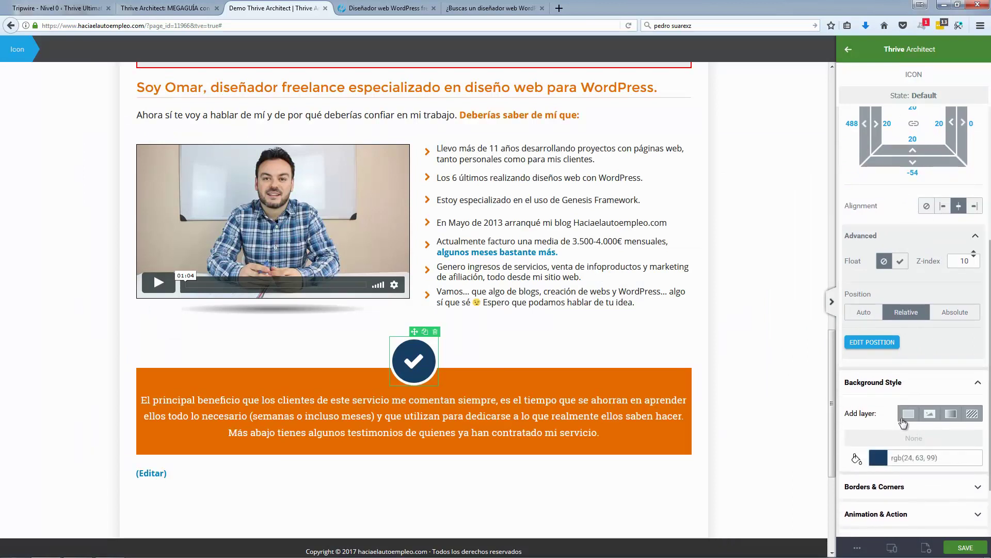
pyautogui.click(880, 458)
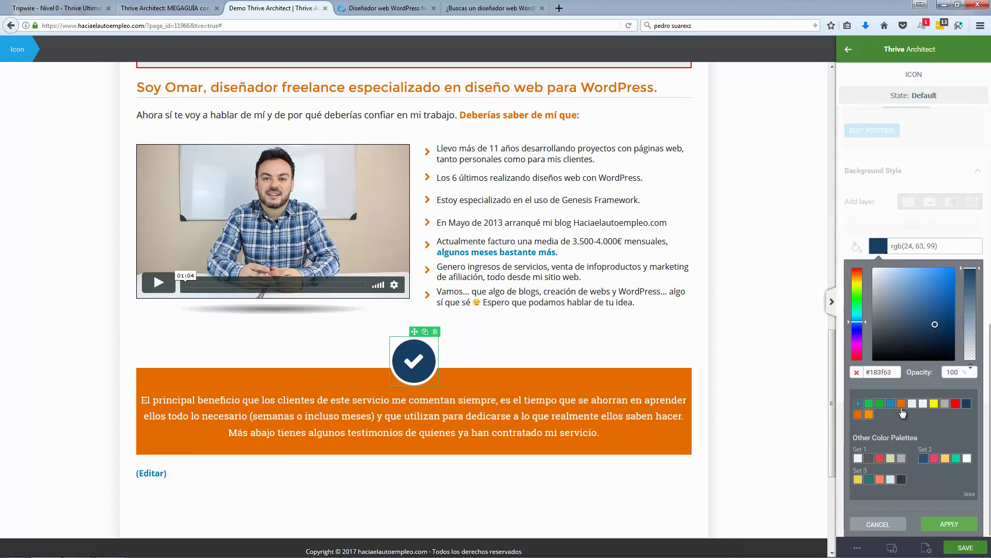
pyautogui.click(901, 405)
pyautogui.click(949, 524)
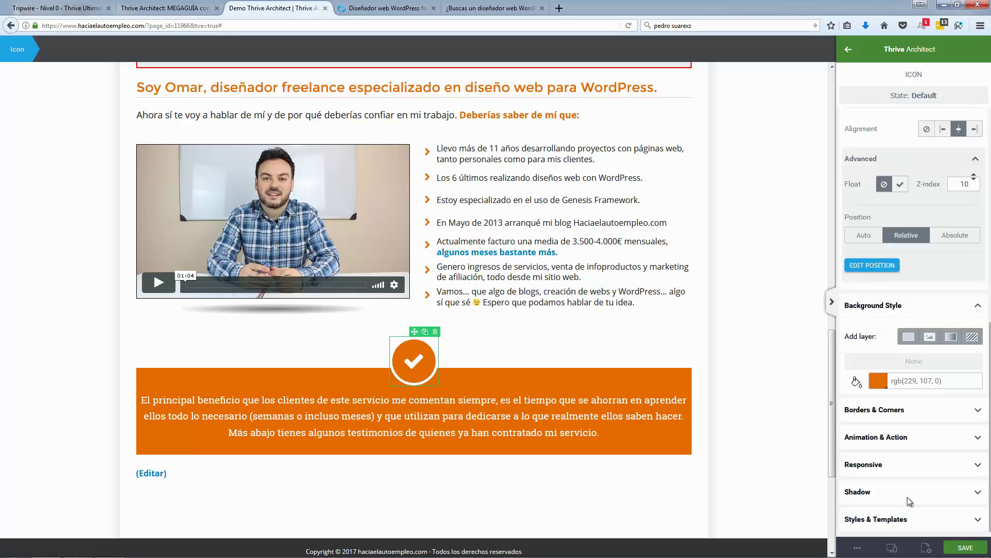
pyautogui.click(392, 8)
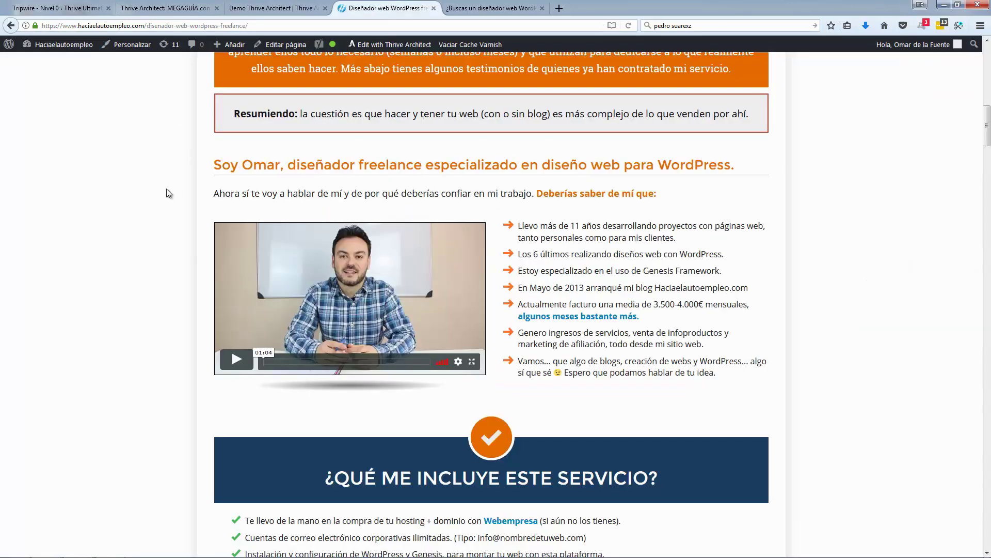
pyautogui.scroll(-3, 166, 190)
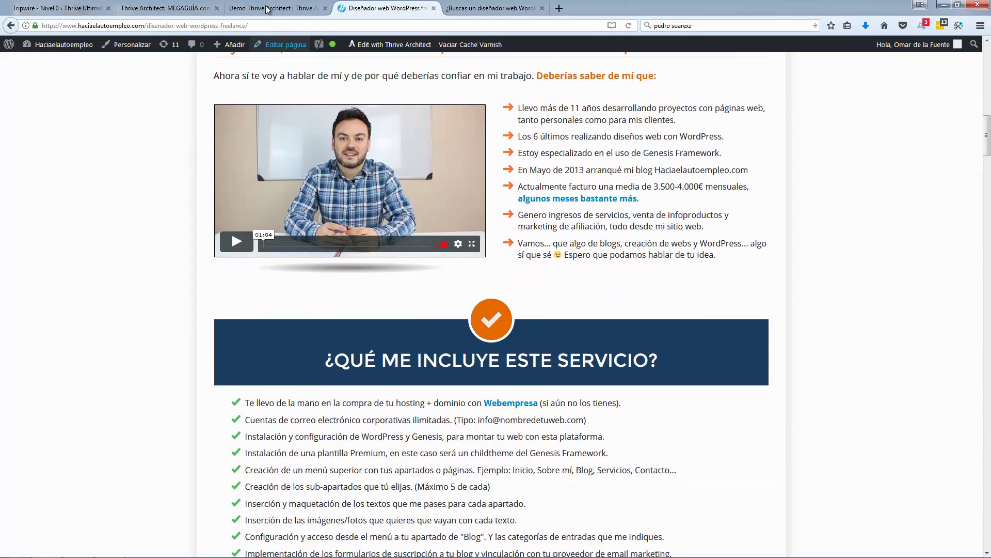
pyautogui.click(271, 8)
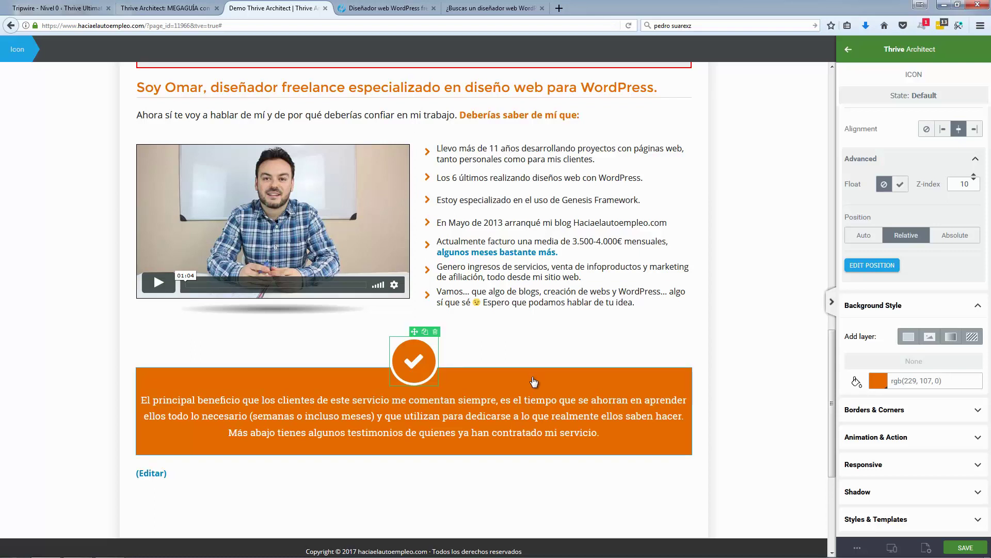
pyautogui.click(642, 375)
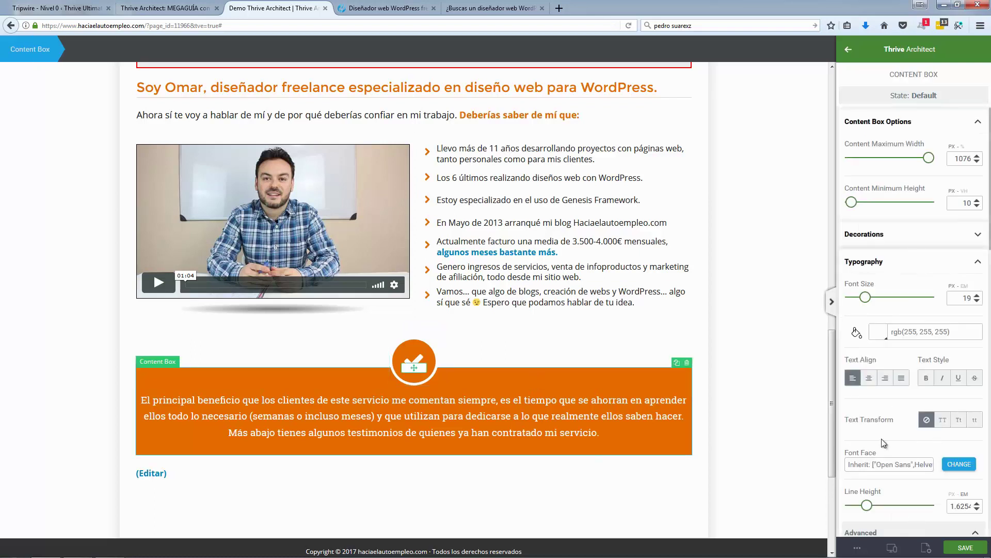
# Step: Set the duplicate box's background colour to dark navy #183f63
pyautogui.scroll(-5, 881, 438)
pyautogui.scroll(-2, 881, 443)
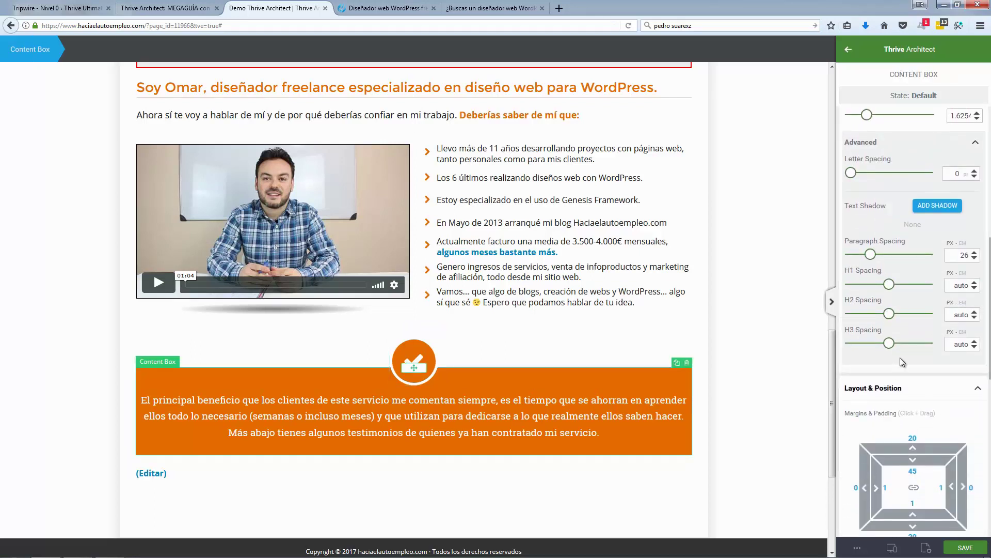
pyautogui.scroll(4, 925, 296)
pyautogui.scroll(4, 912, 338)
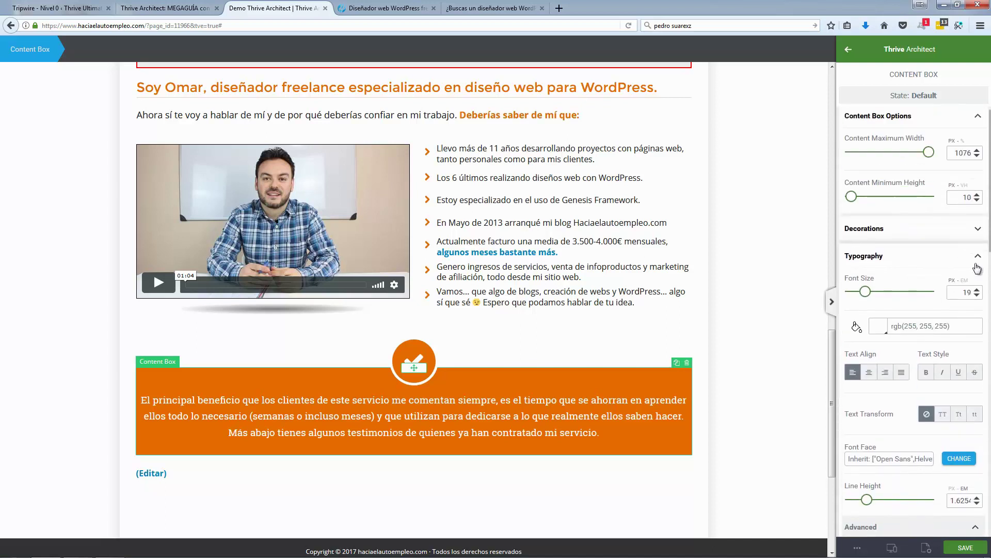
pyautogui.click(977, 263)
pyautogui.click(977, 289)
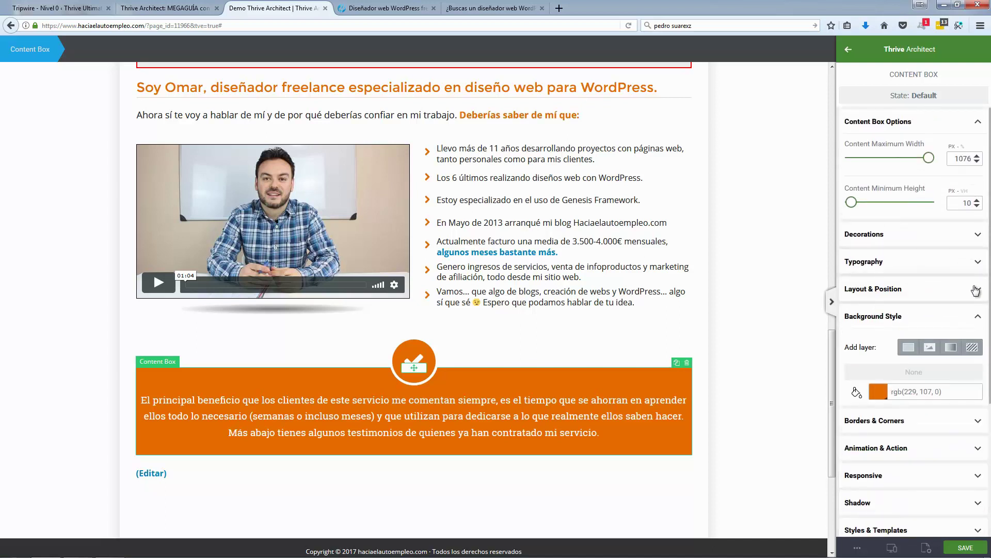
pyautogui.click(878, 393)
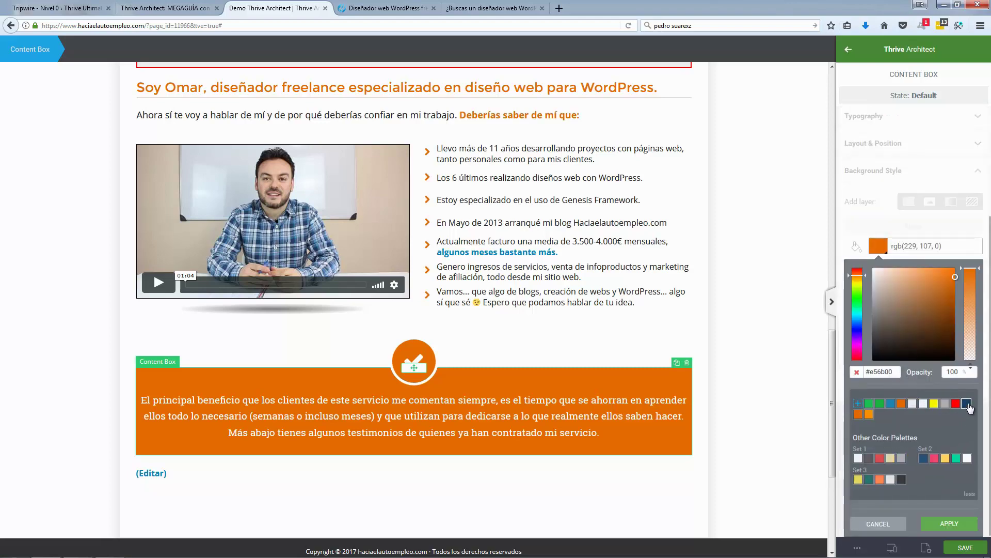
pyautogui.click(966, 404)
pyautogui.hotkey('ctrl', 'Tab')
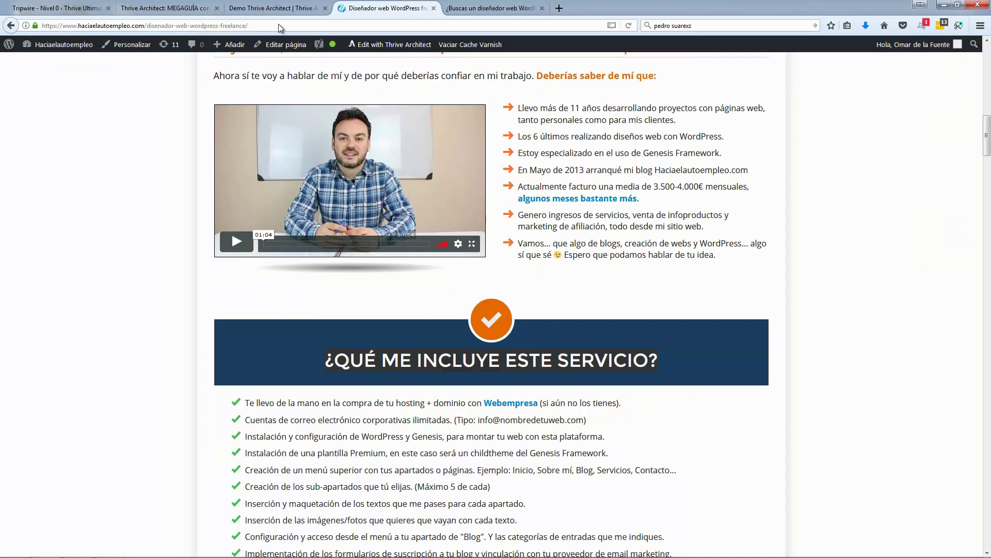
pyautogui.hotkey('ctrl', 'shift', 'Tab')
pyautogui.tripleClick(452, 432)
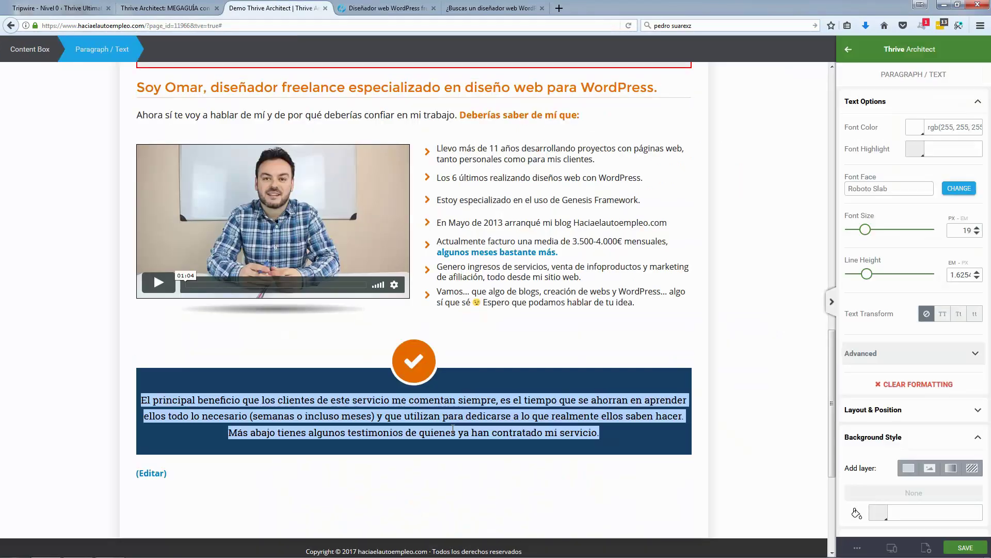
# Step: Paste the '¿QUÉ ME INCLUYE ESTE SERVICIO?' heading and give it the inherited theme font
pyautogui.hotkey('ctrl', 'v')
pyautogui.tripleClick(451, 402)
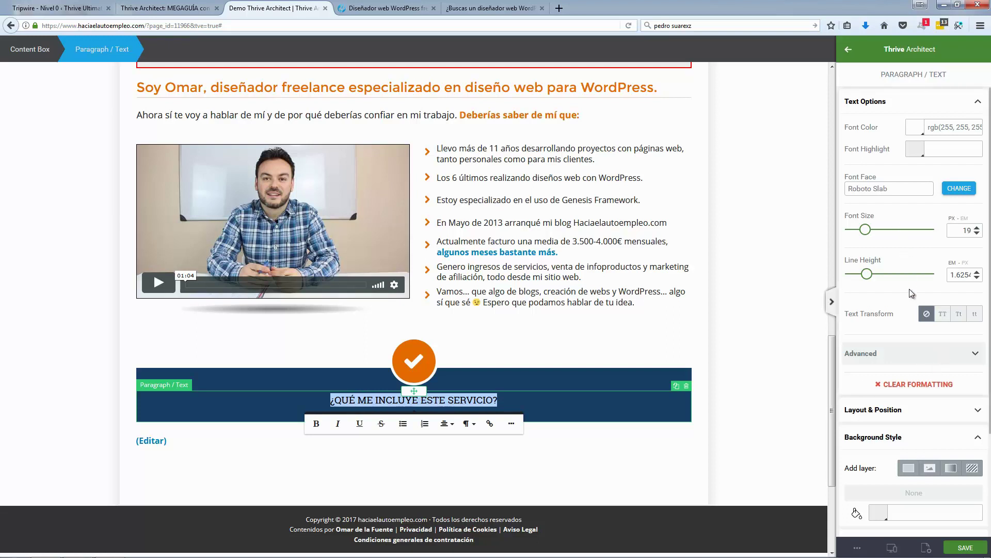
pyautogui.scroll(-2, 919, 341)
pyautogui.scroll(2, 919, 265)
pyautogui.click(959, 189)
pyautogui.click(918, 237)
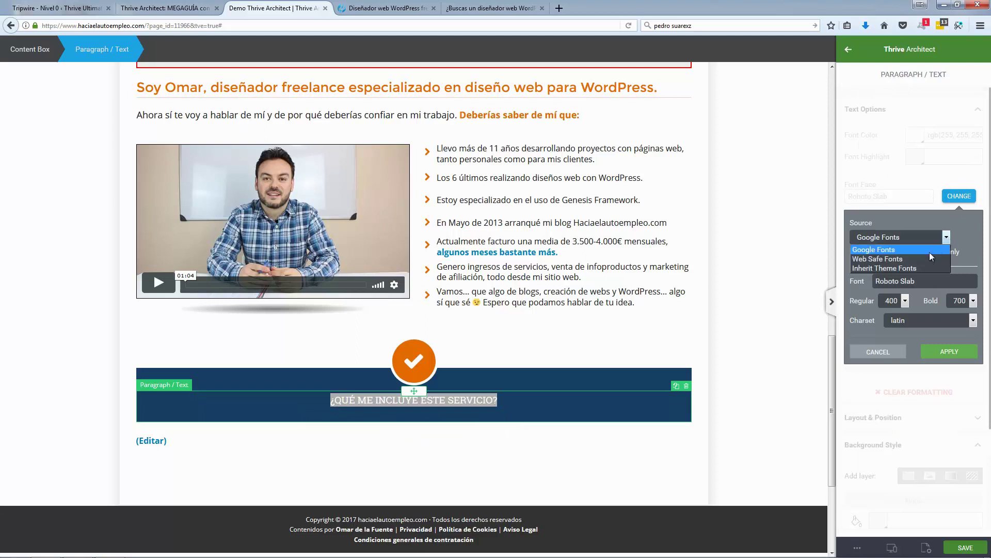
pyautogui.click(894, 270)
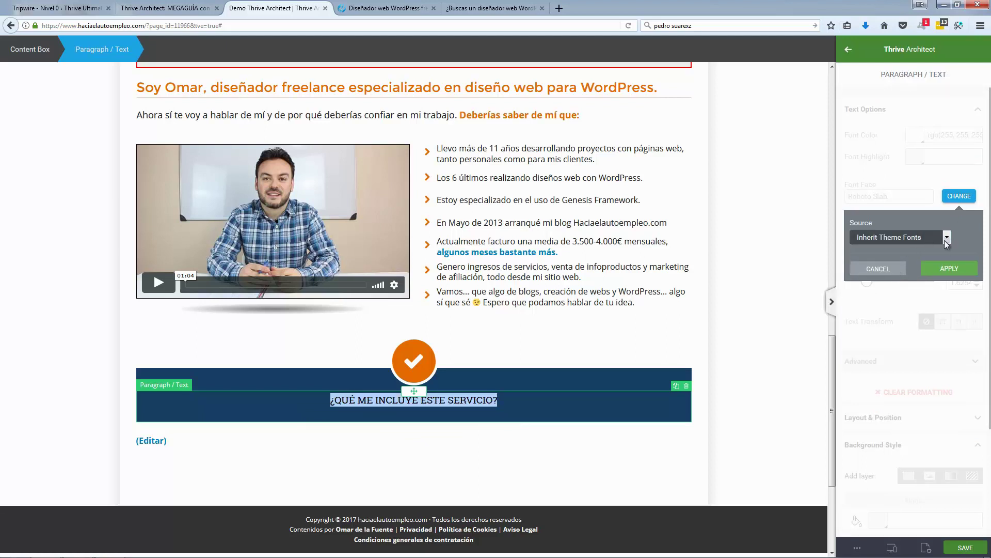
pyautogui.click(945, 268)
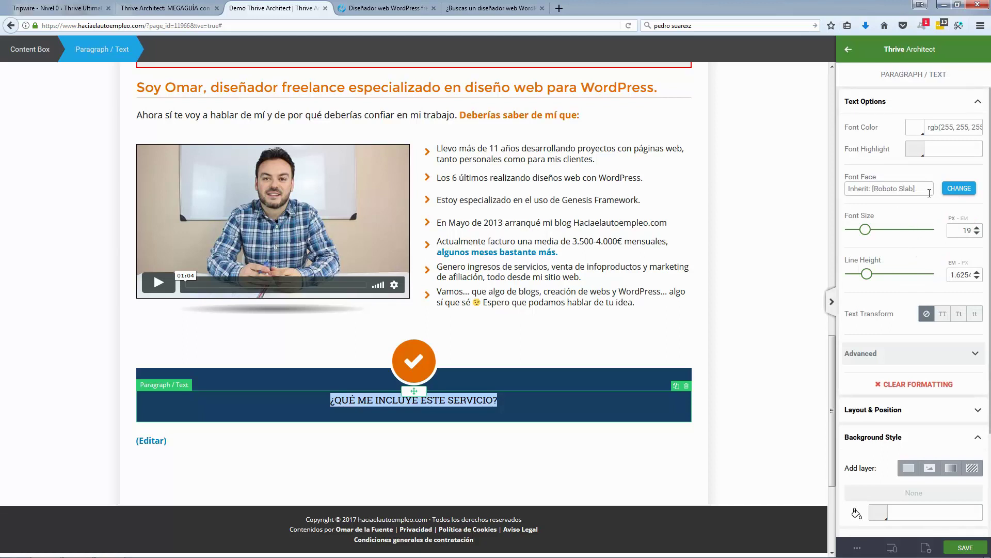
# Step: Switch the heading to Google Font Open Sans at 33 px
pyautogui.click(958, 189)
pyautogui.click(948, 237)
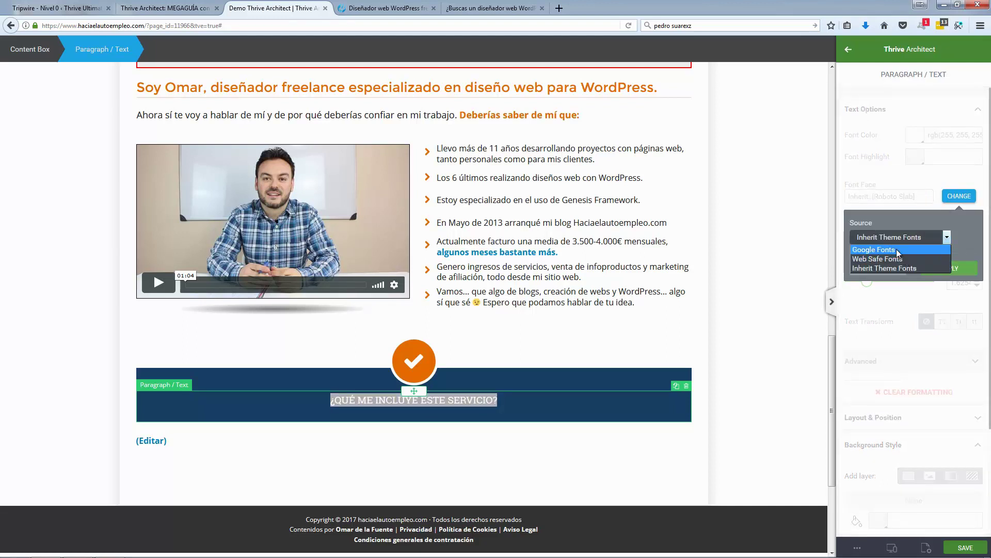
pyautogui.click(899, 257)
pyautogui.write('OPen')
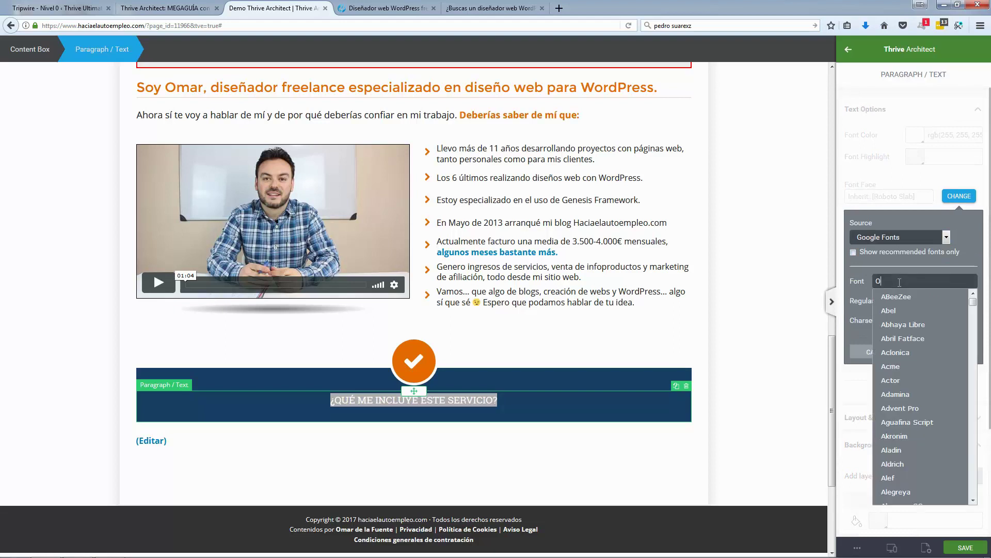
pyautogui.click(900, 295)
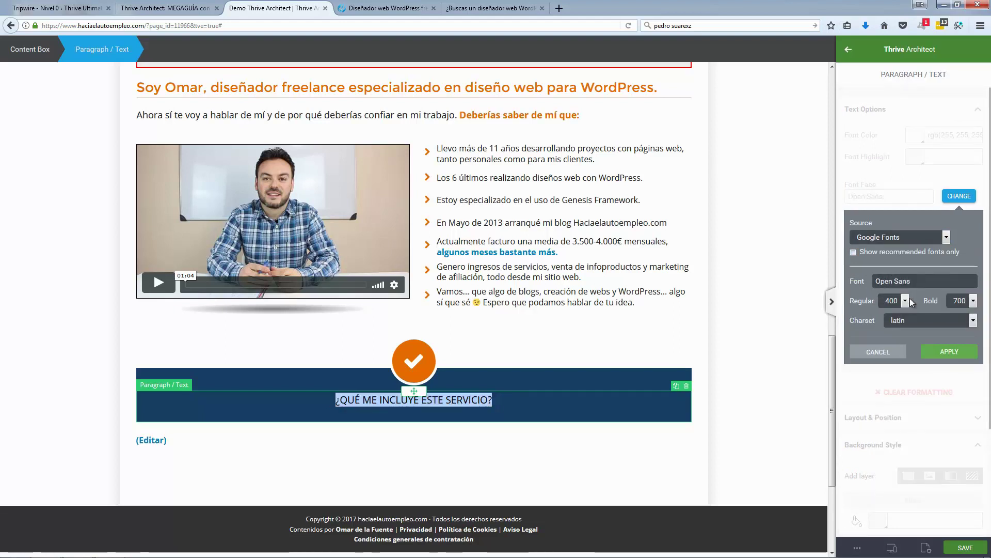
pyautogui.click(948, 352)
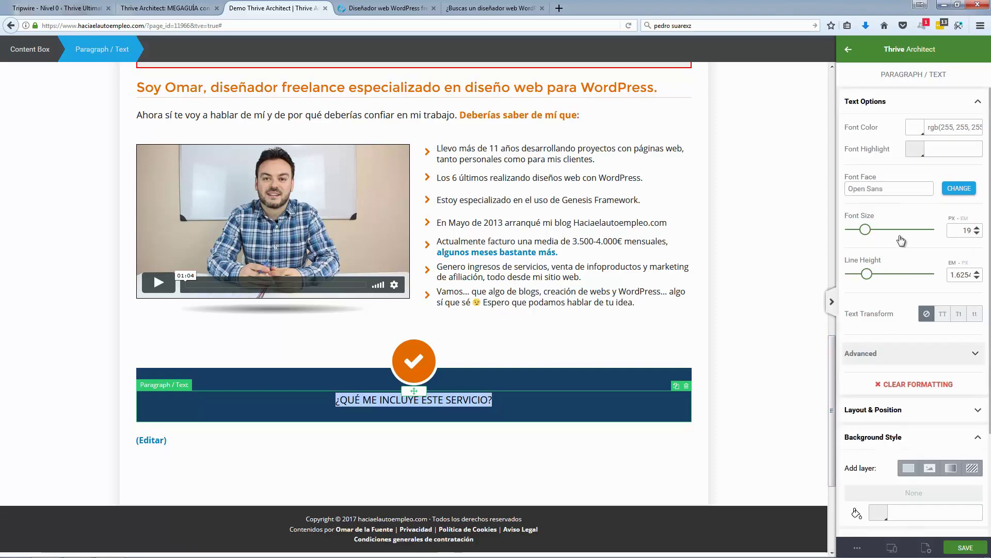
pyautogui.moveTo(875, 233)
pyautogui.mouseDown()
pyautogui.moveTo(888, 232)
pyautogui.moveTo(878, 233)
pyautogui.mouseUp()
pyautogui.click(403, 6)
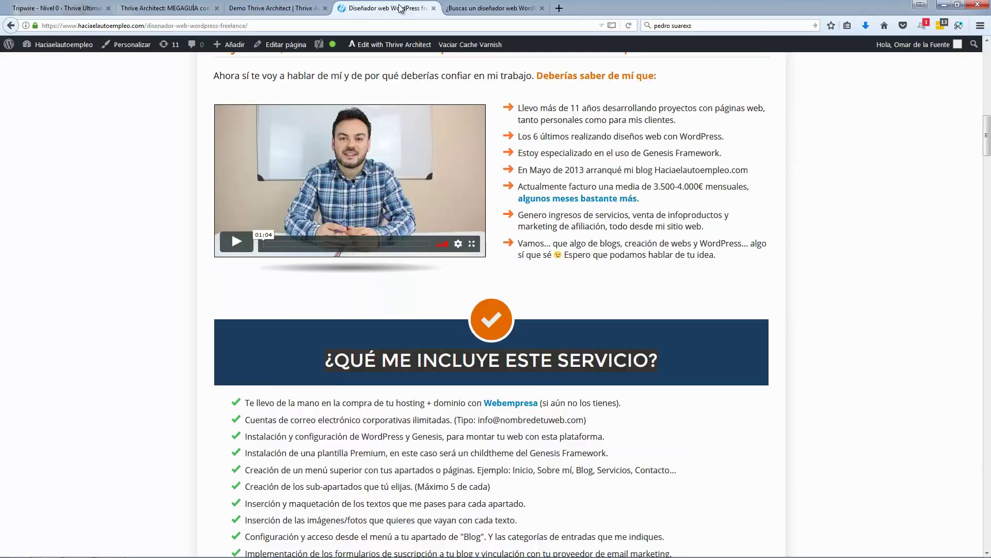
pyautogui.click(285, 16)
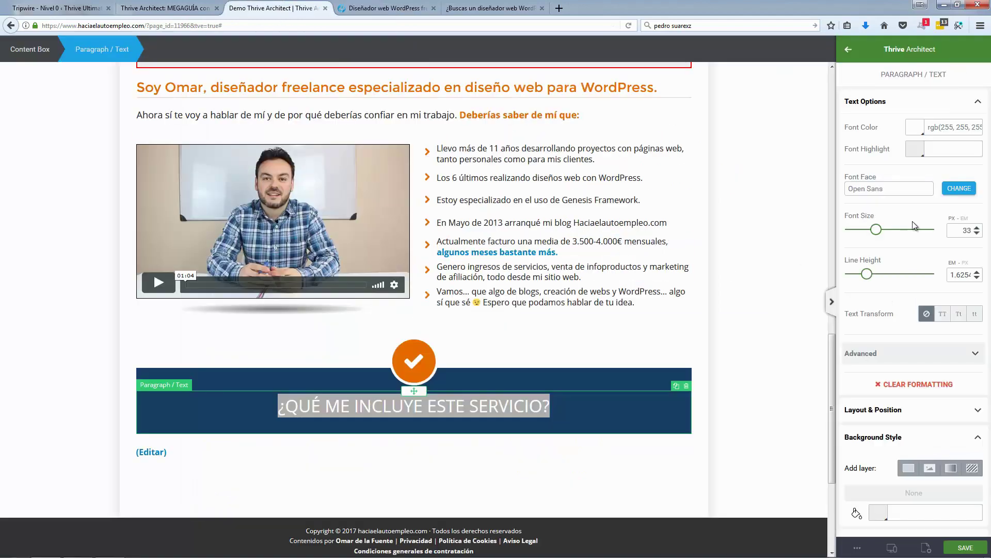
# Step: Change the heading's font to Montserrat
pyautogui.scroll(-3, 912, 389)
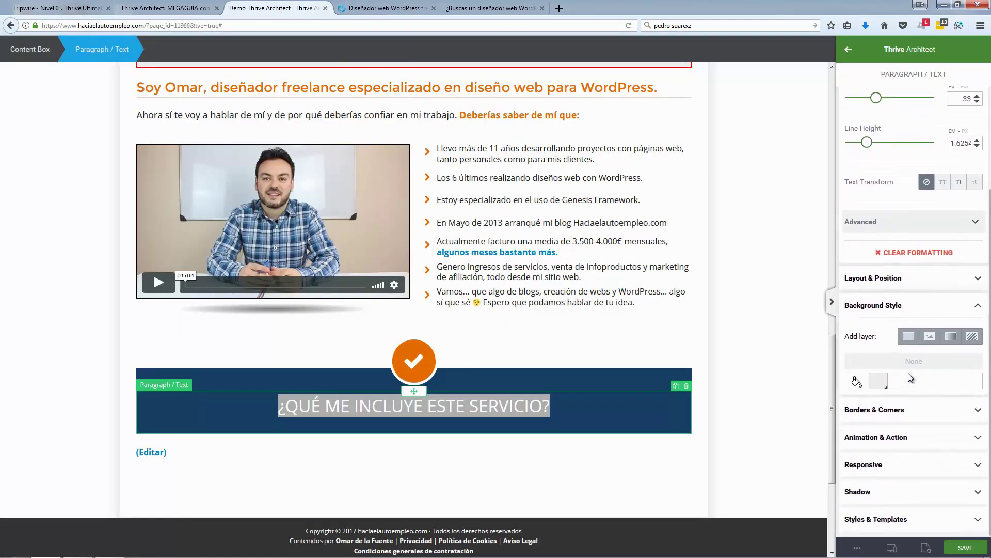
pyautogui.scroll(2, 908, 373)
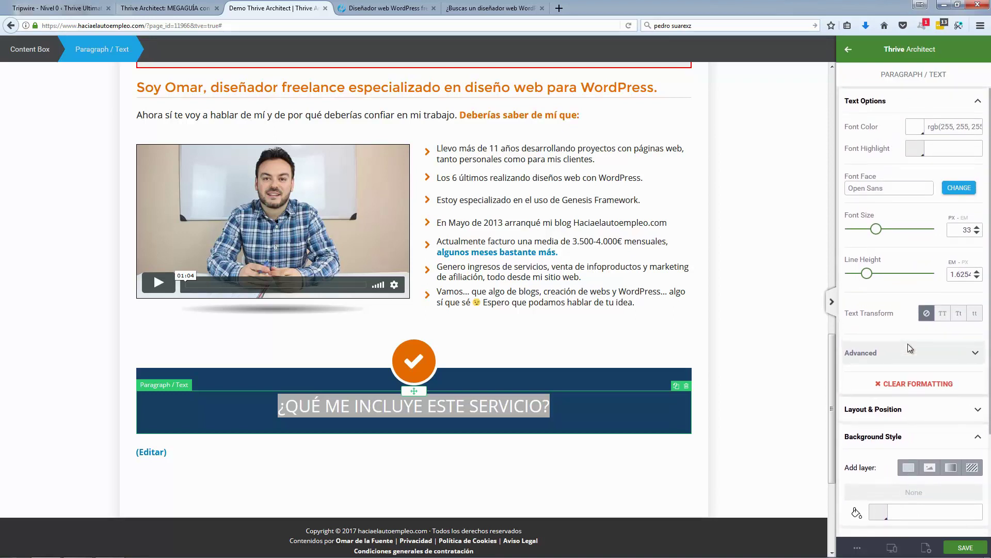
pyautogui.click(957, 194)
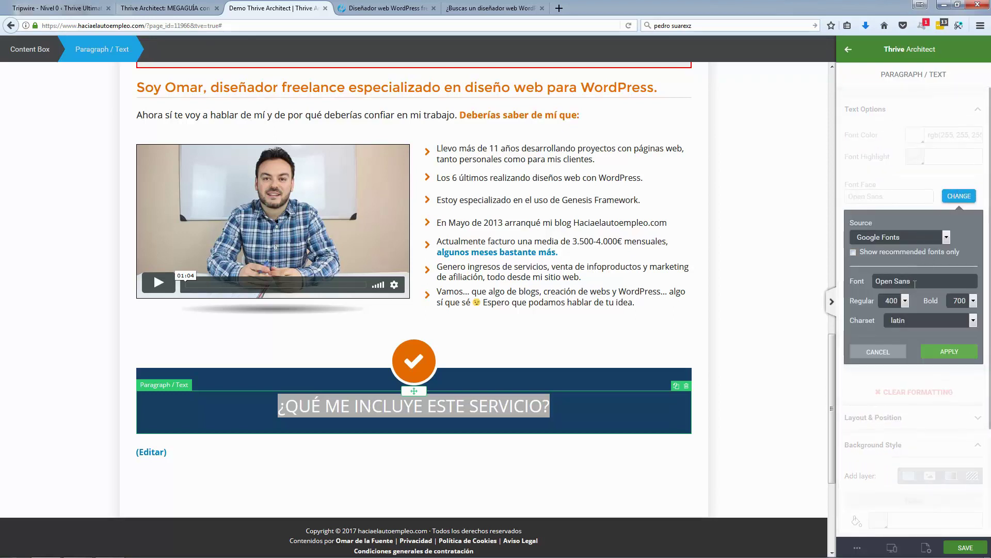
pyautogui.moveTo(915, 283); pyautogui.dragTo(842, 289)
pyautogui.write('Mont')
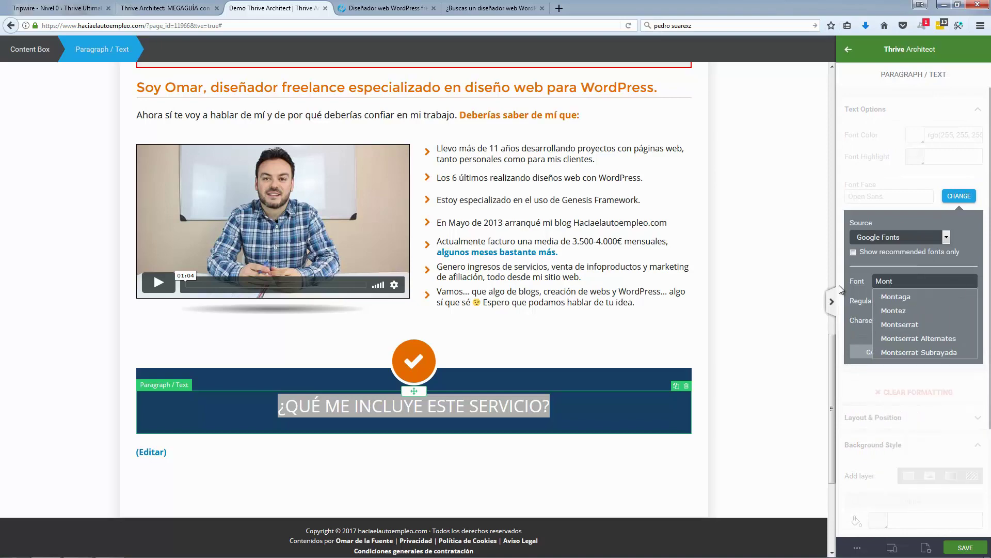
pyautogui.click(910, 323)
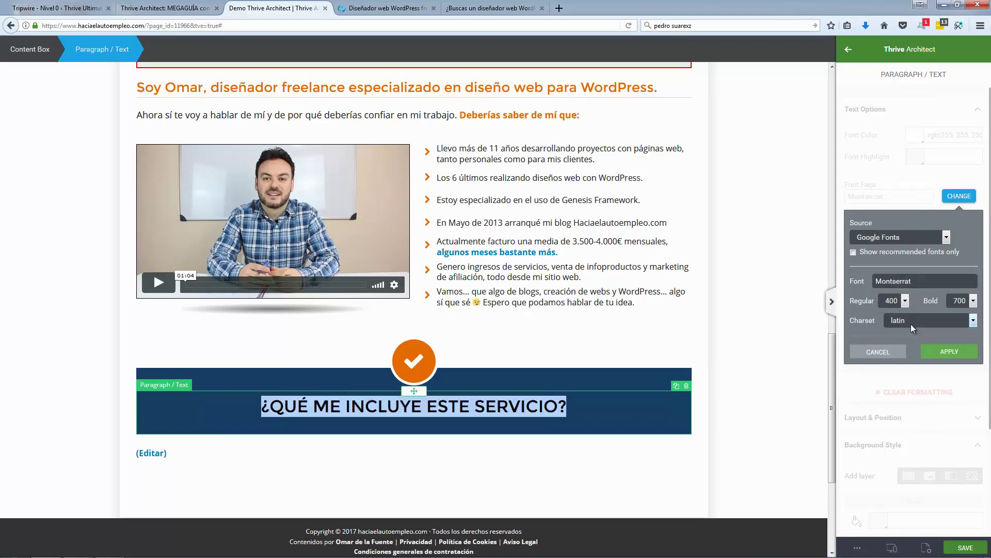
pyautogui.click(944, 355)
pyautogui.click(113, 321)
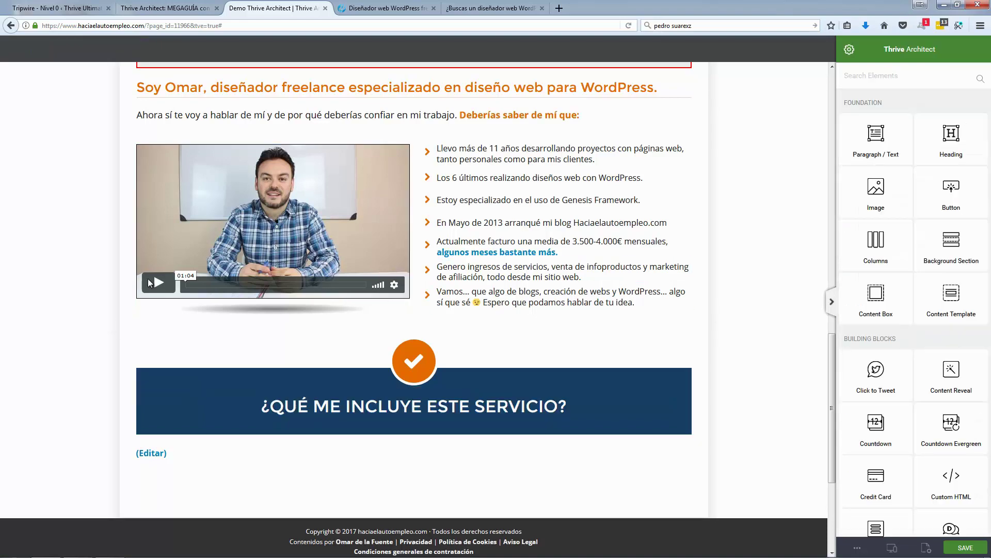
# Step: Glance at the live page, then save the restyled page in Thrive Architect
pyautogui.click(364, 10)
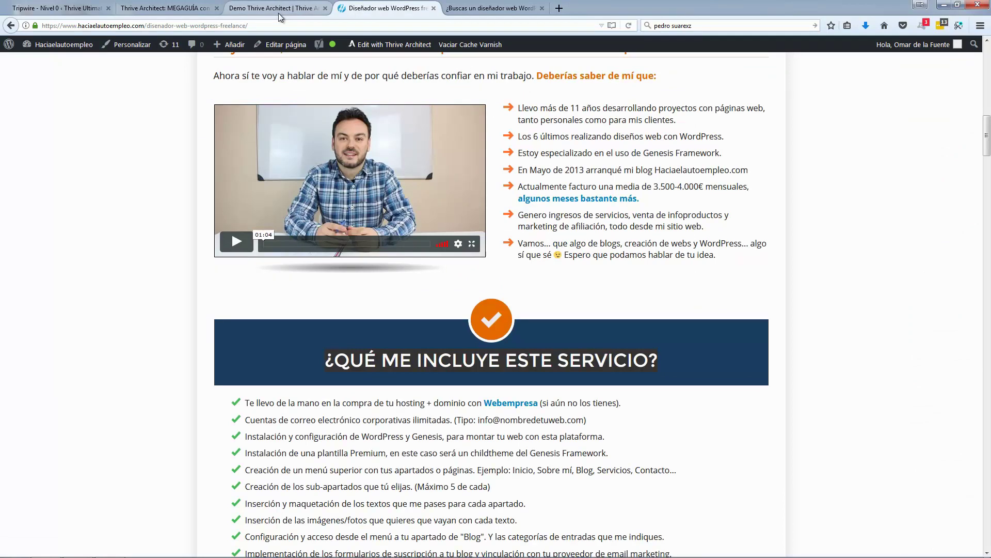
pyautogui.click(278, 12)
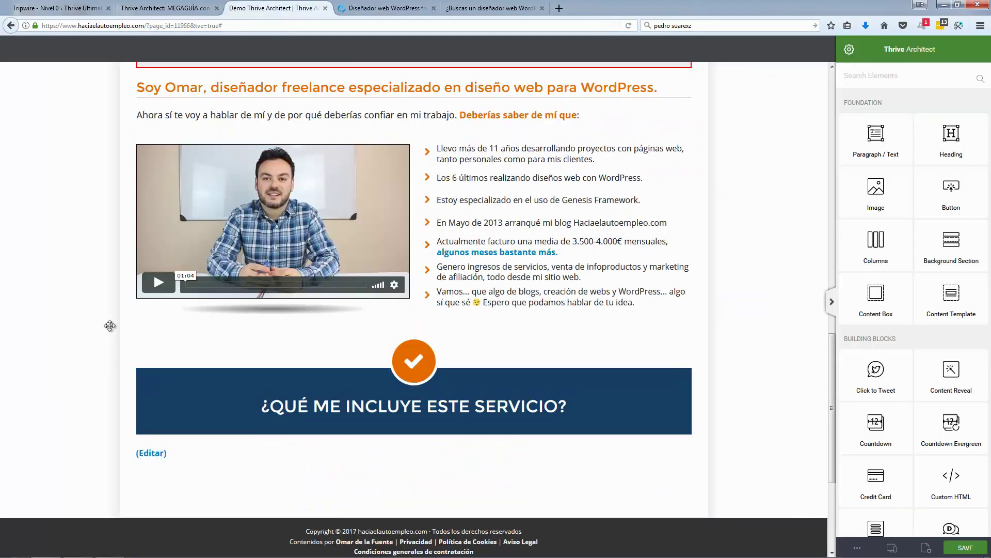
pyautogui.scroll(-2, 111, 326)
pyautogui.click(961, 547)
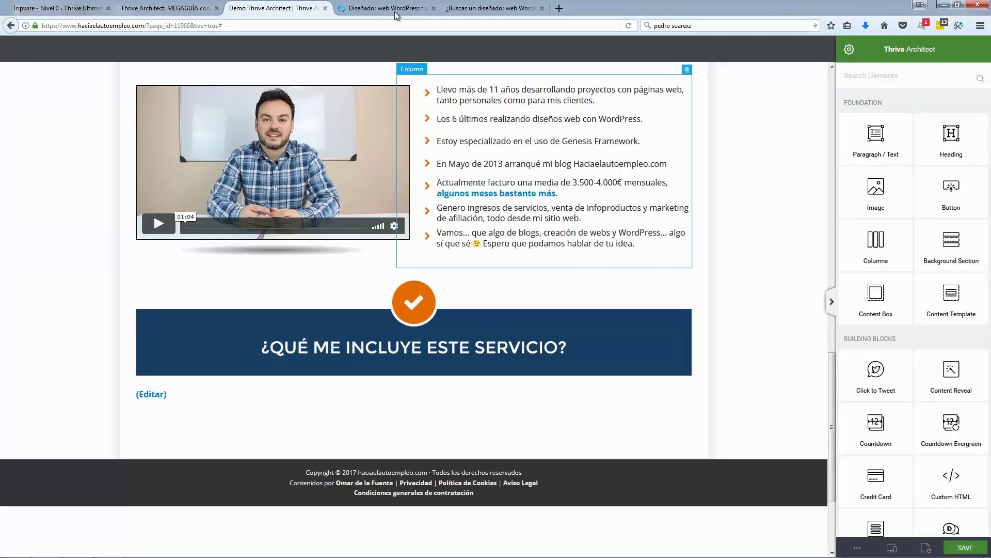
# Step: Review the live page's service checklist and extras section for comparison
pyautogui.click(388, 9)
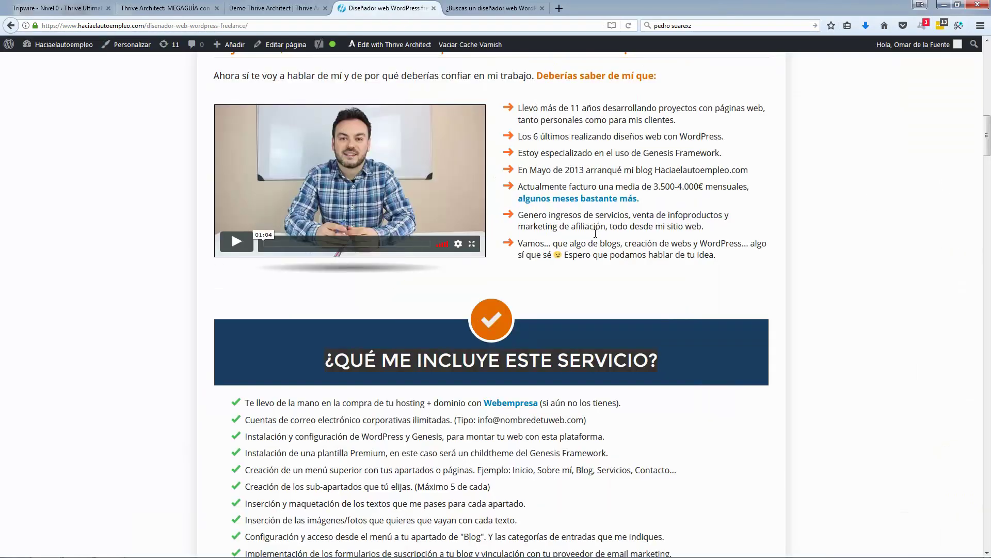
pyautogui.scroll(3, 595, 234)
pyautogui.scroll(-6, 405, 265)
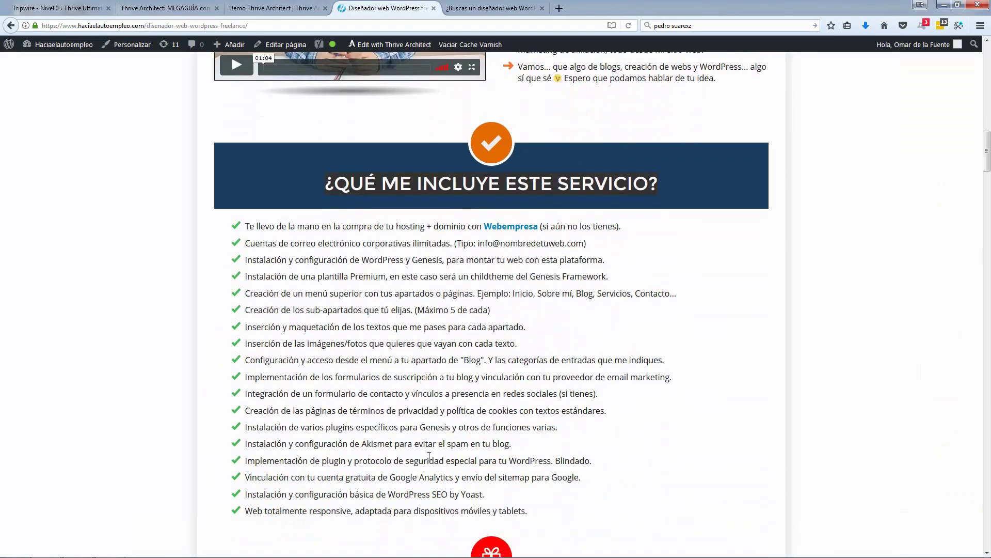
pyautogui.scroll(-4, 298, 300)
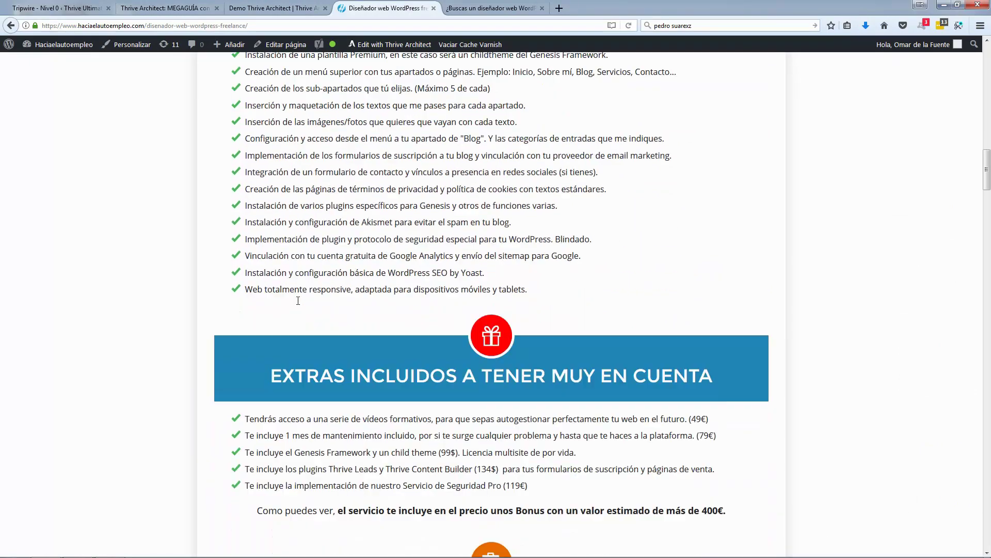
pyautogui.scroll(-3, 298, 300)
pyautogui.scroll(7, 305, 303)
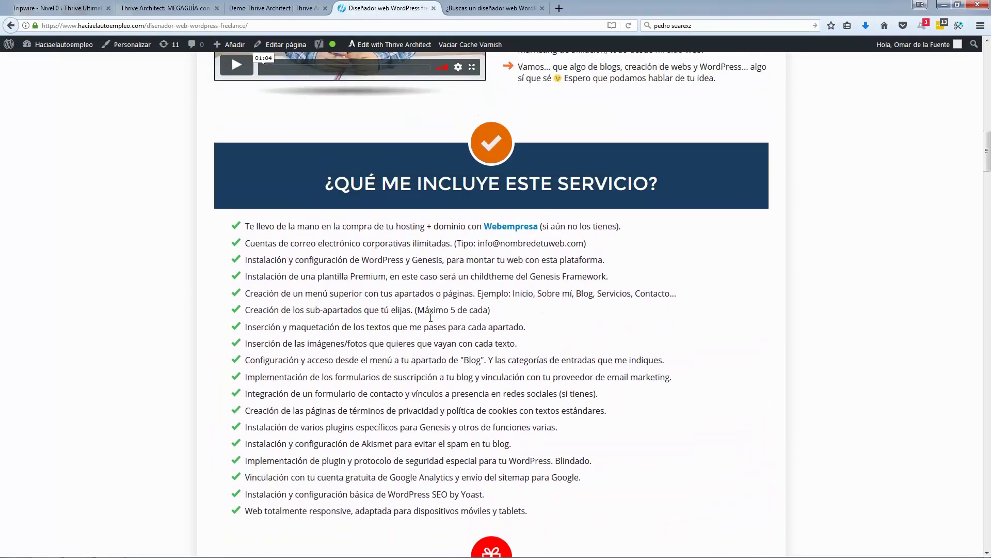
pyautogui.scroll(3, 497, 298)
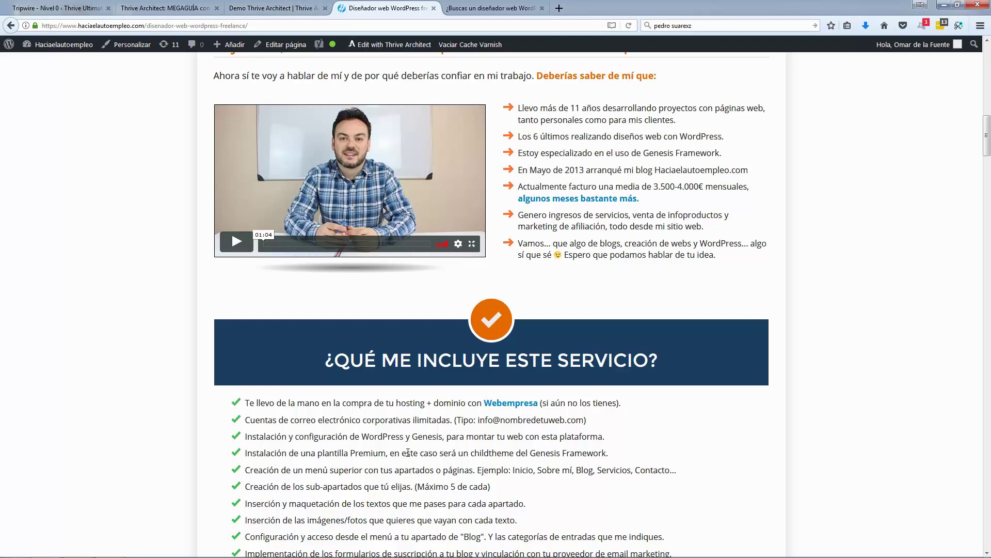
pyautogui.click(276, 8)
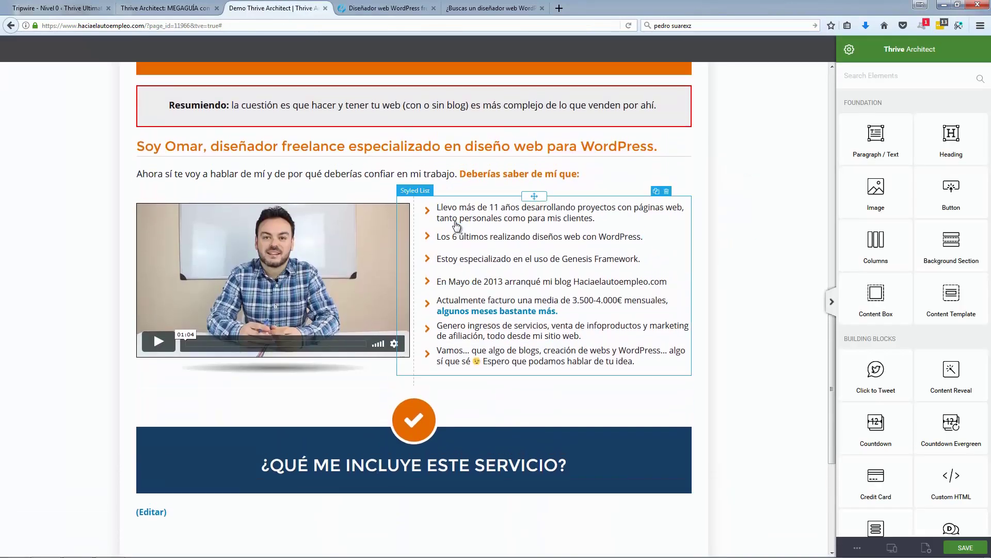
# Step: Duplicate the seven-point orange-chevron list beside the video
pyautogui.click(688, 221)
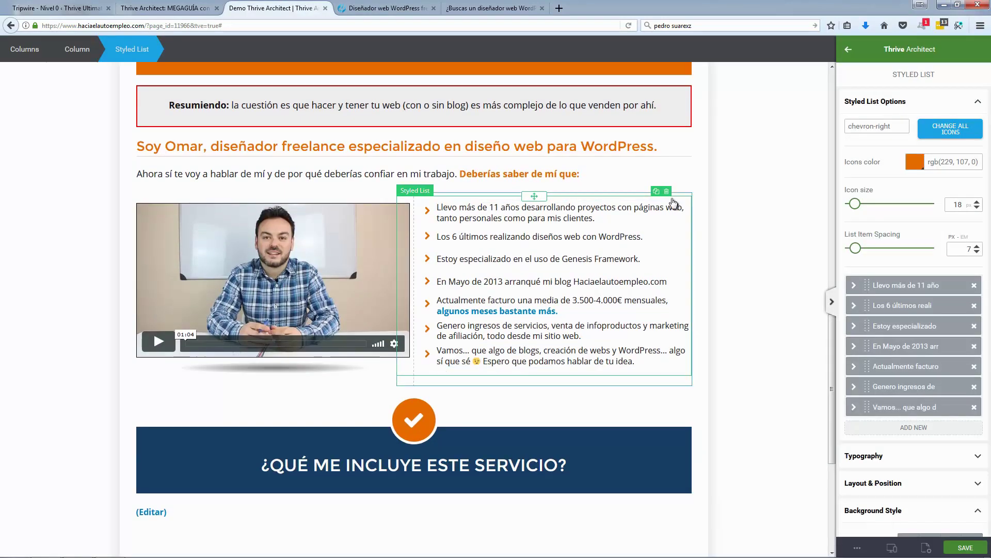
pyautogui.click(656, 192)
pyautogui.scroll(-3, 486, 382)
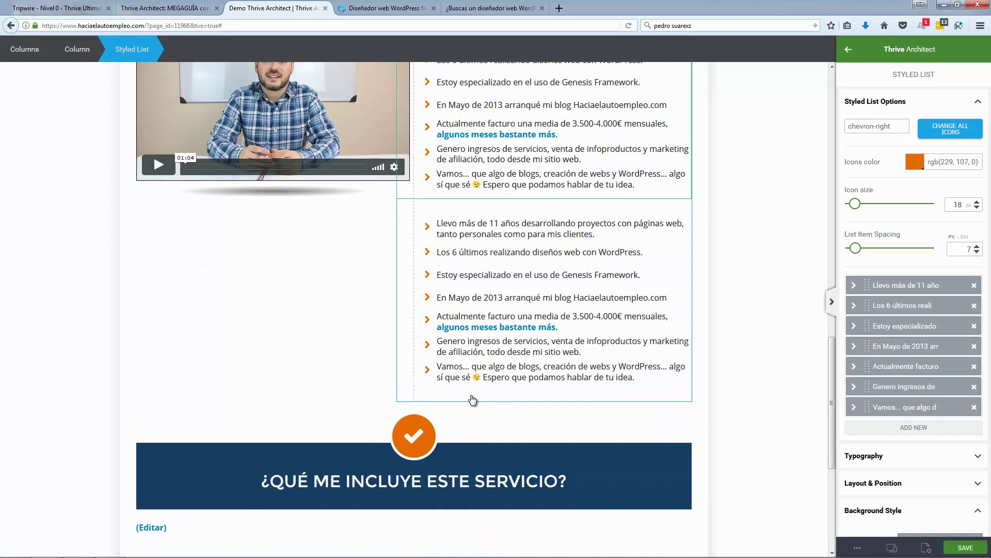
pyautogui.moveTo(472, 397); pyautogui.dragTo(442, 516)
pyautogui.click(510, 397)
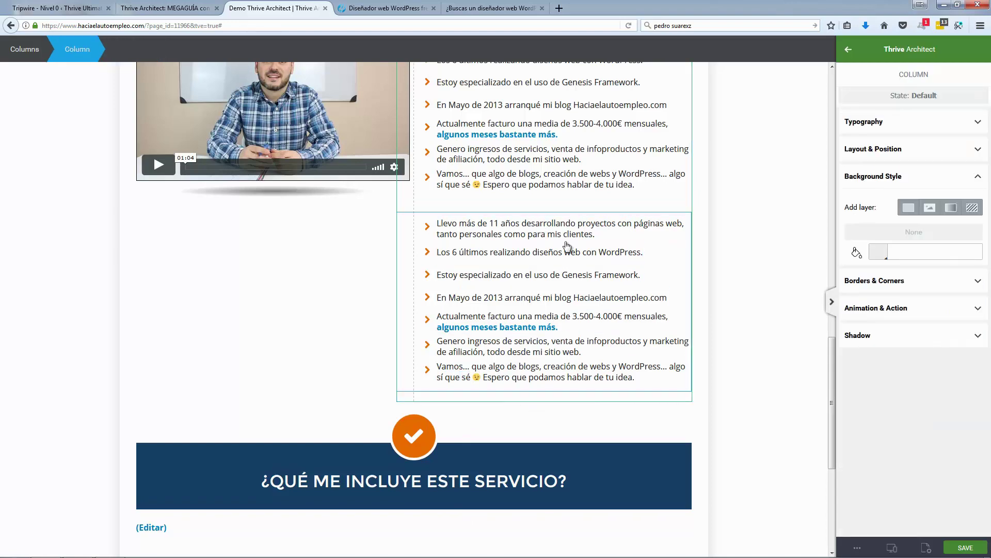
pyautogui.scroll(3, 567, 219)
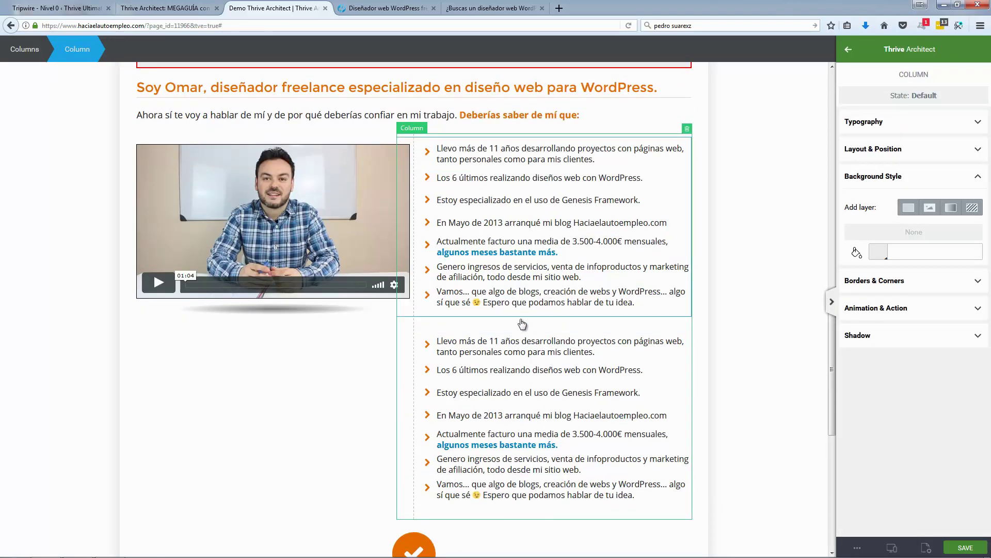
# Step: Drag the copied list out of the text column, undoing the drop inside the navy box
pyautogui.click(408, 338)
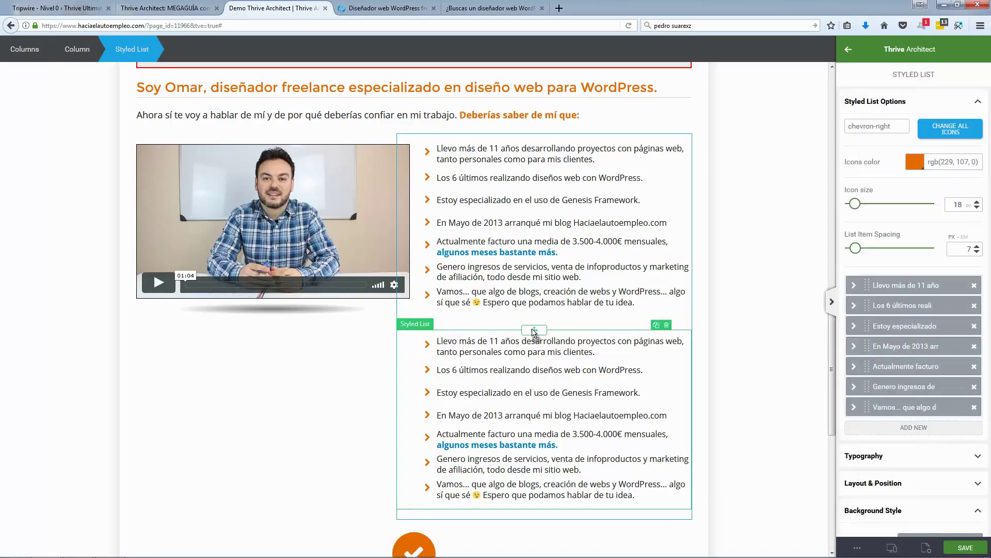
pyautogui.moveTo(534, 330); pyautogui.dragTo(558, 489)
pyautogui.scroll(-3, 558, 489)
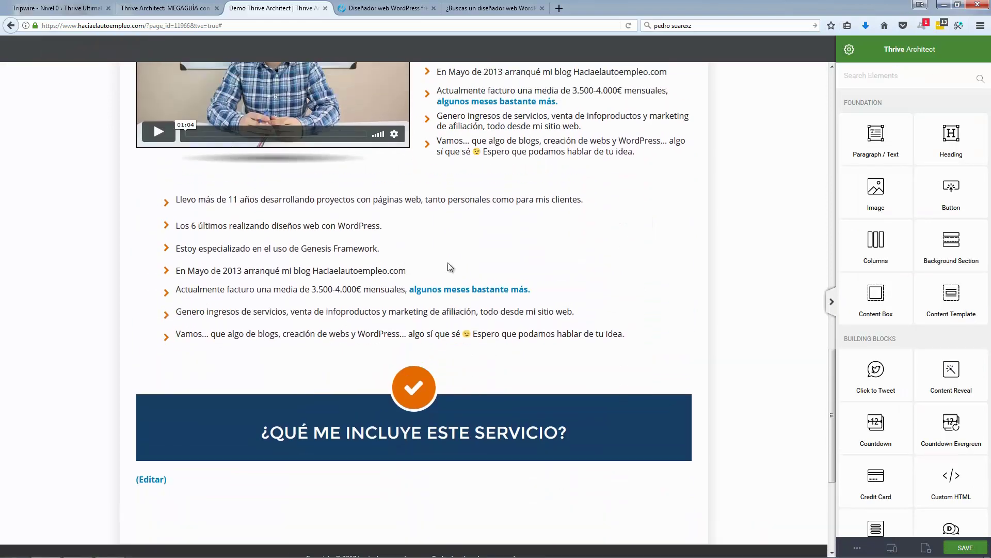
pyautogui.scroll(1, 413, 206)
pyautogui.moveTo(418, 350); pyautogui.dragTo(426, 492)
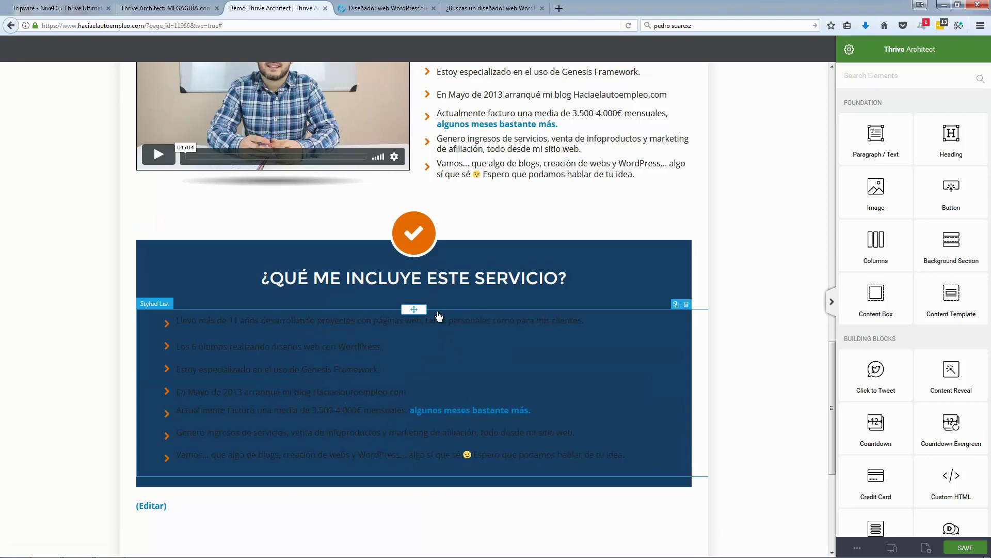
pyautogui.hotkey('ctrl', 'z')
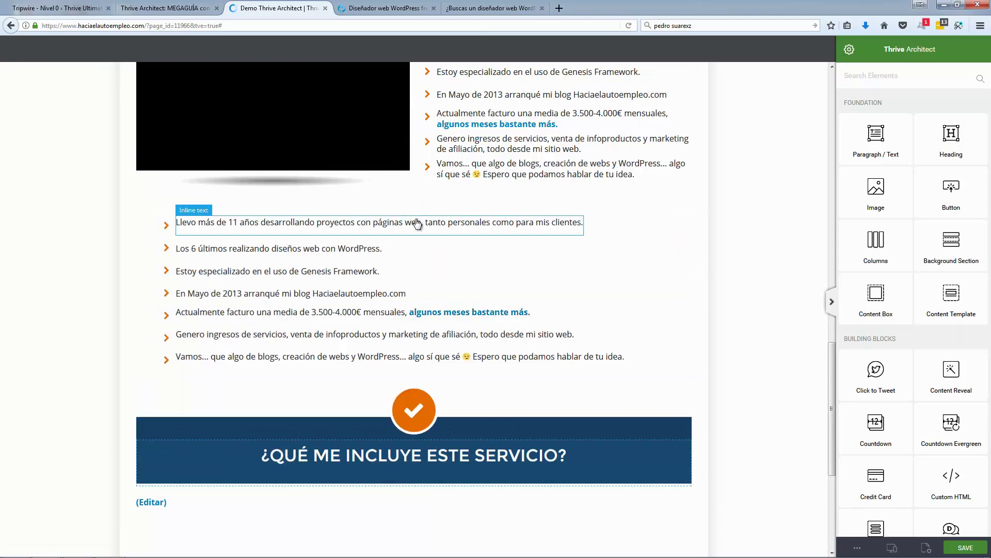
# Step: Place the copied list full-width just below the '¿QUÉ ME INCLUYE ESTE SERVICIO?' box
pyautogui.click(434, 238)
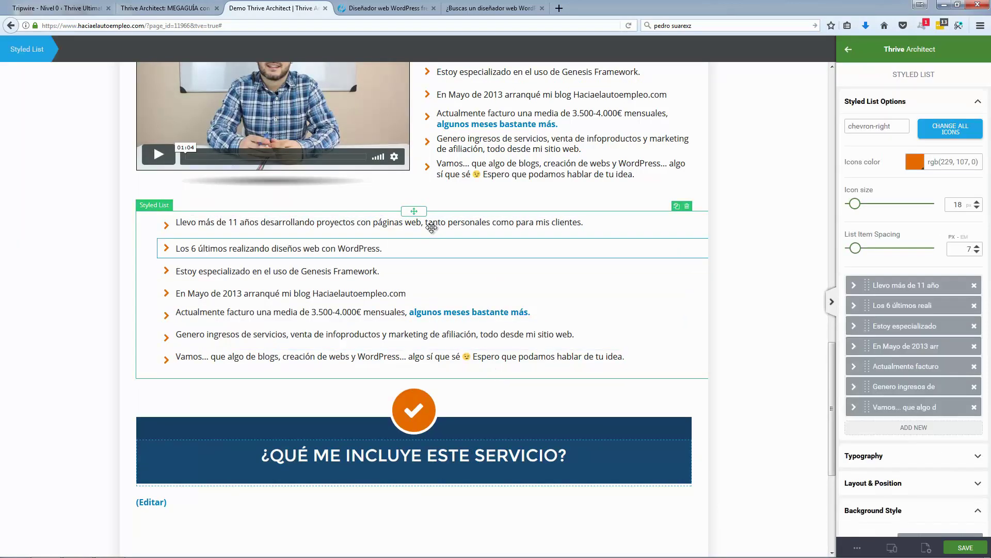
pyautogui.moveTo(419, 364); pyautogui.dragTo(433, 500)
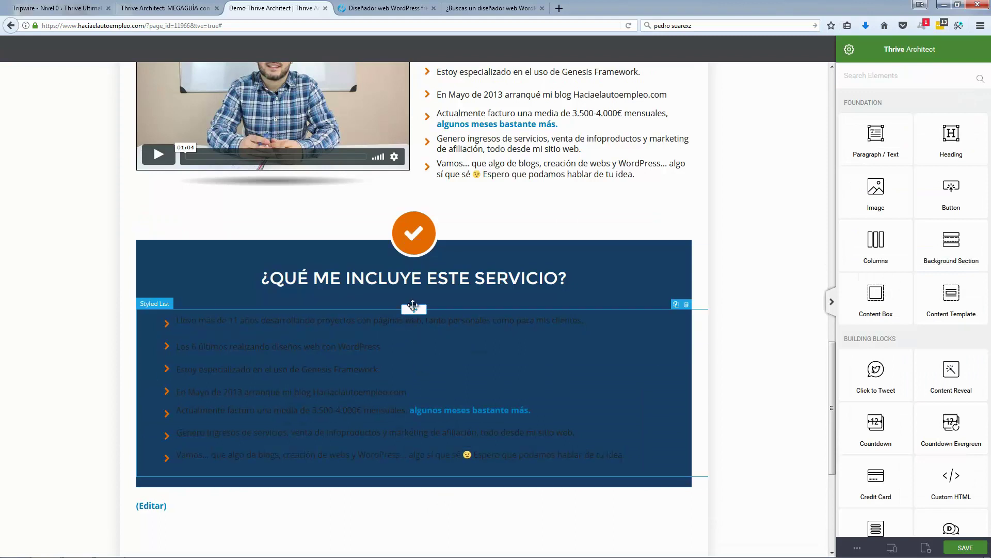
pyautogui.moveTo(413, 322); pyautogui.dragTo(416, 508)
pyautogui.moveTo(430, 474); pyautogui.dragTo(453, 499)
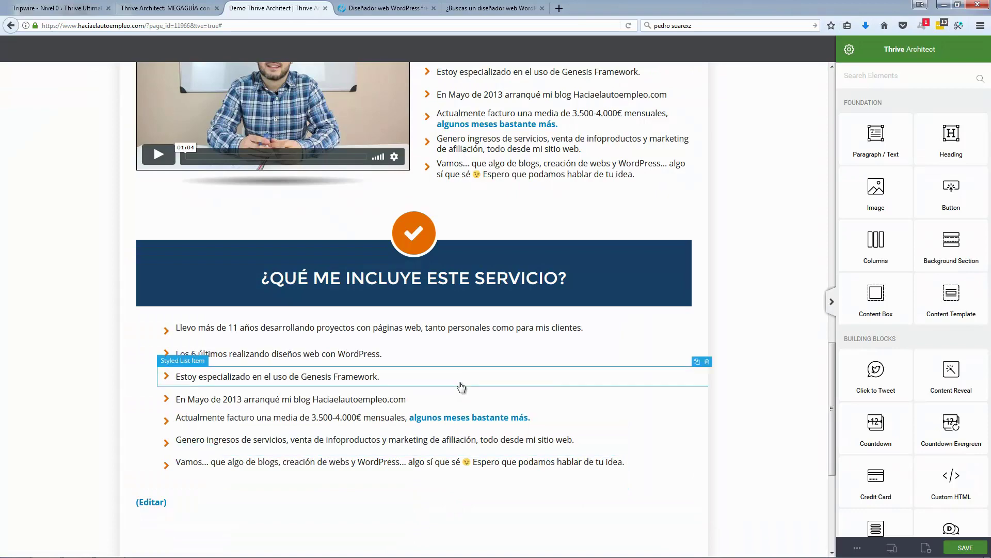
# Step: Compare the relocated list against the live sales page
pyautogui.scroll(5, 423, 288)
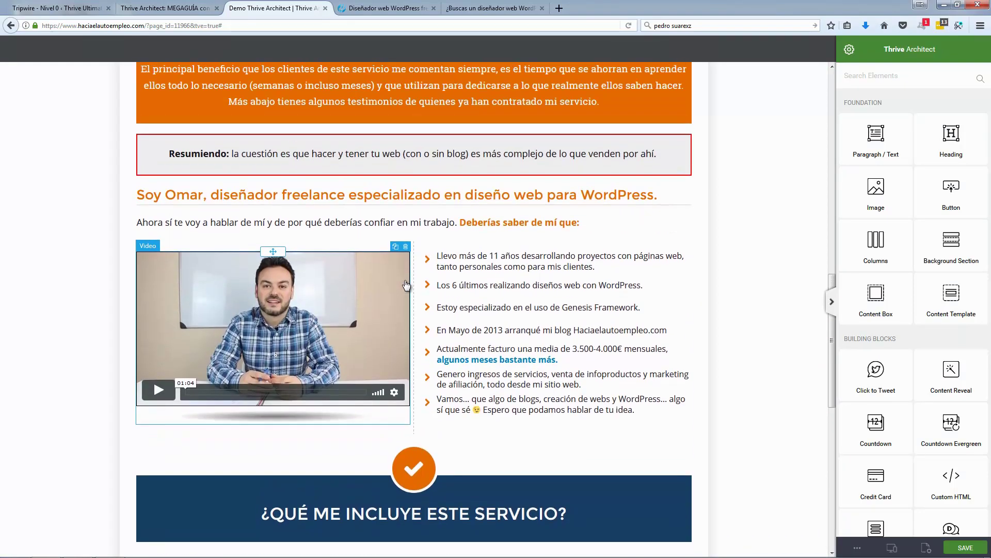
pyautogui.scroll(-1, 392, 272)
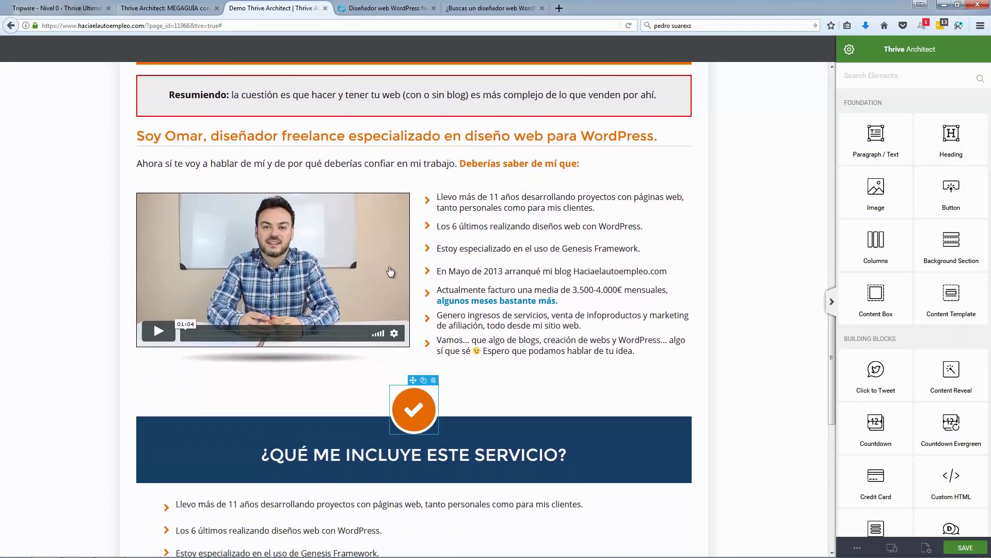
pyautogui.scroll(-3, 344, 276)
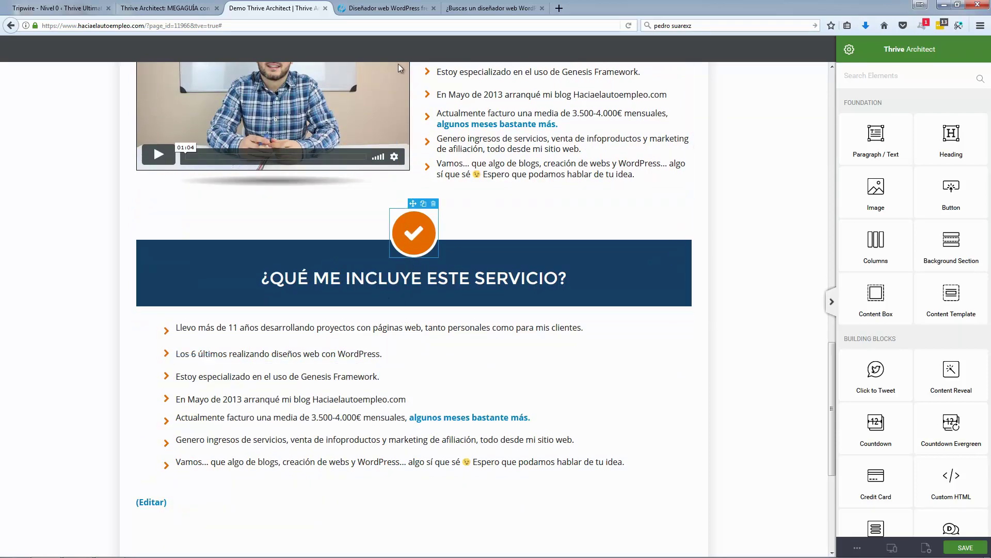
pyautogui.click(384, 8)
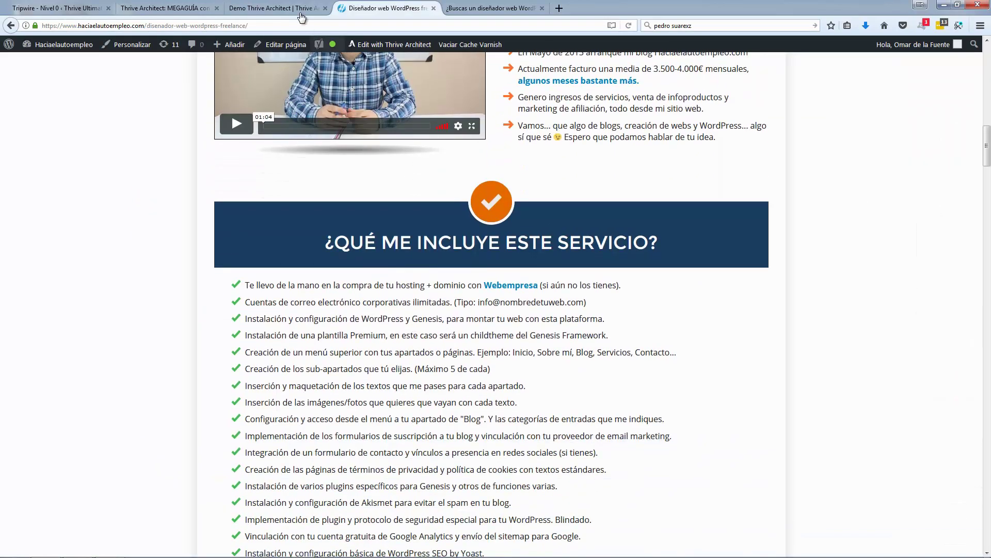
pyautogui.click(302, 9)
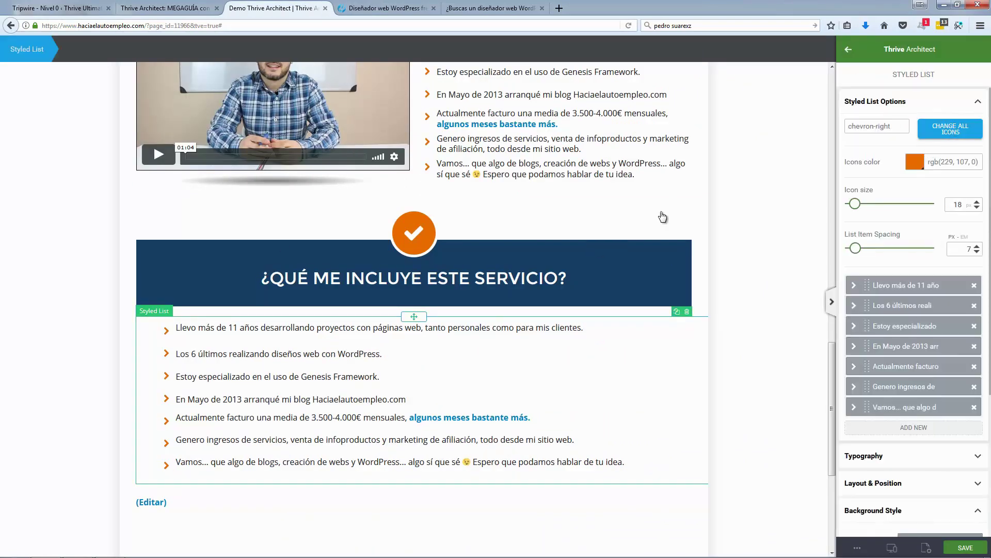
# Step: Change all the list's icons to check marks coloured green #1ab240
pyautogui.click(951, 129)
pyautogui.click(187, 305)
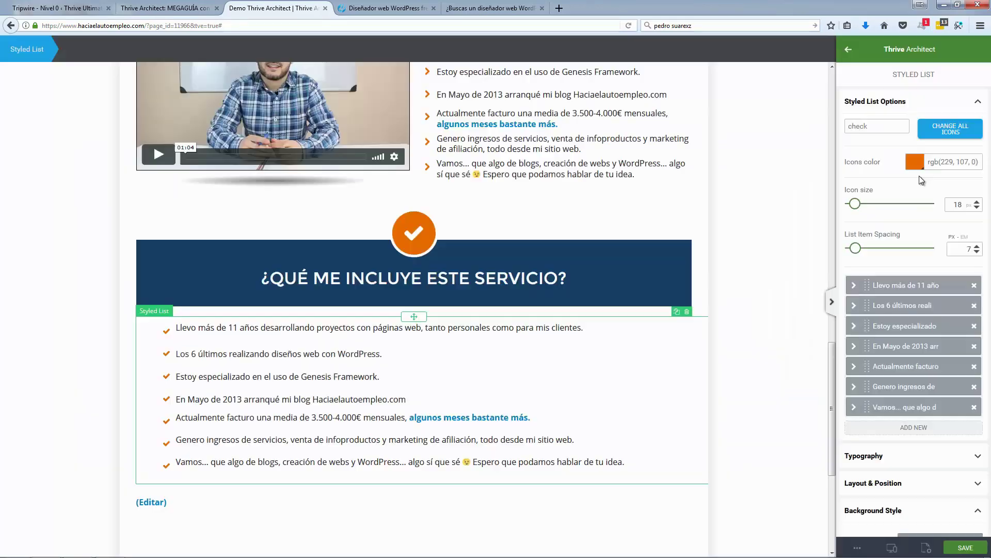
pyautogui.click(916, 164)
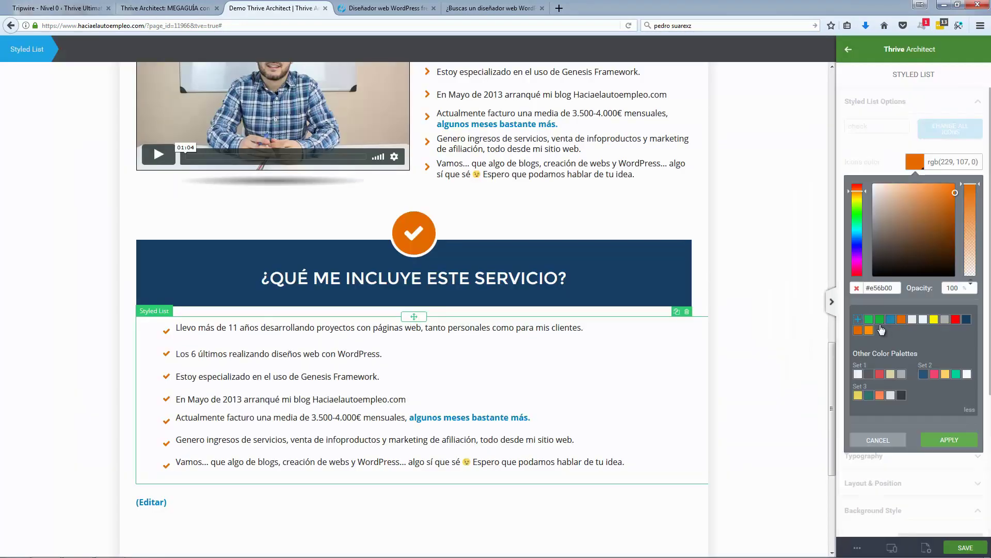
pyautogui.click(880, 319)
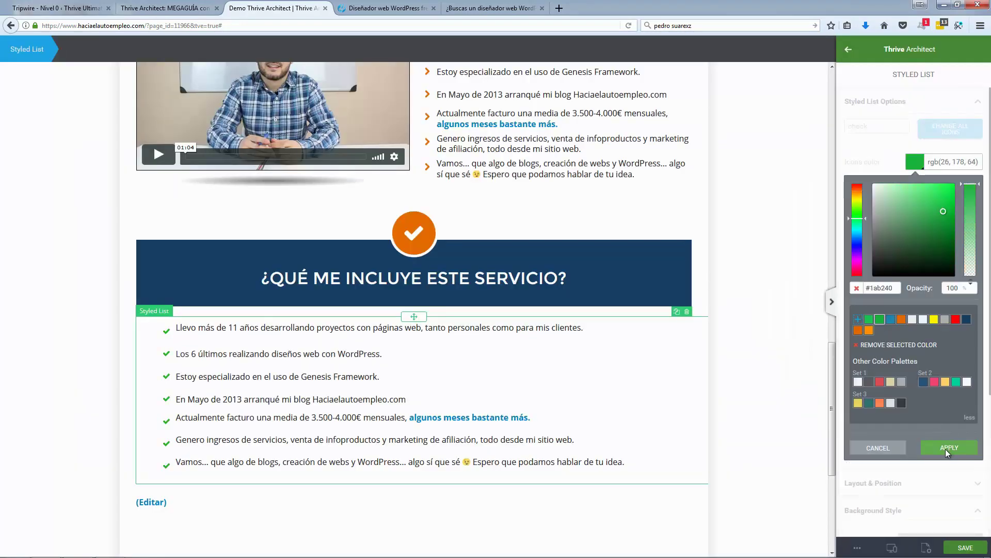
pyautogui.click(72, 348)
pyautogui.click(69, 347)
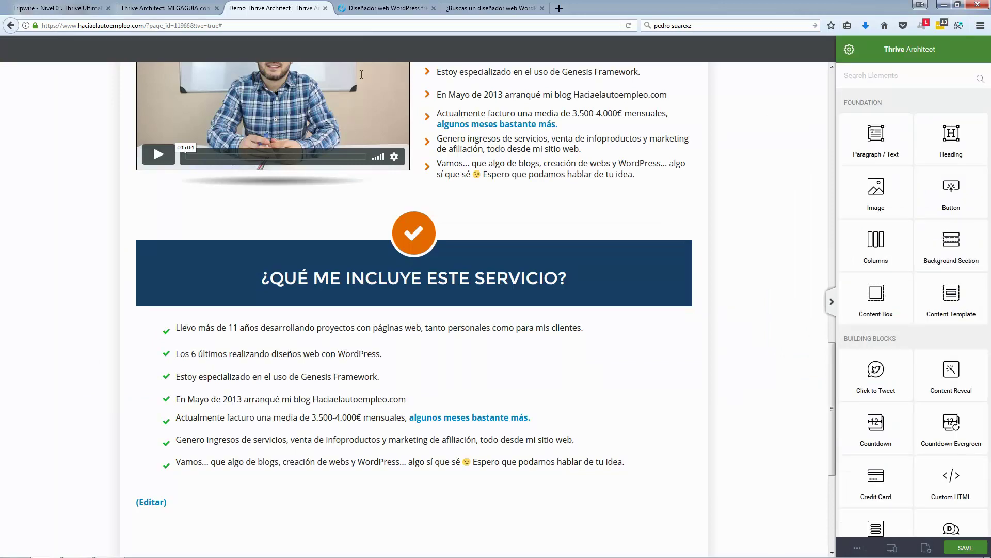
# Step: Scroll the live page down to its Extras section for reference
pyautogui.click(388, 8)
pyautogui.scroll(-3, 340, 383)
pyautogui.scroll(-3, 340, 383)
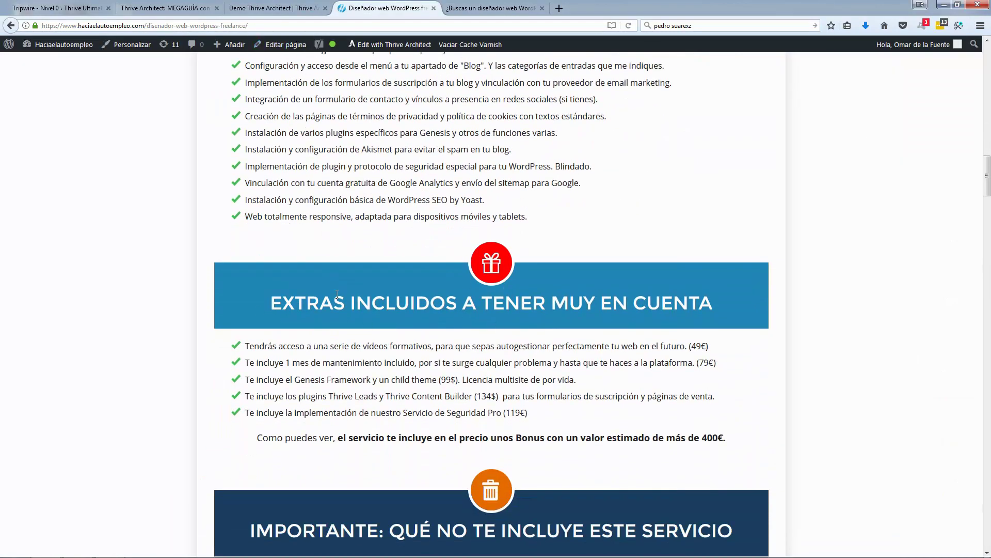
# Step: Copy the live 'EXTRAS INCLUIDOS' heading and place a duplicate orange icon below the list
pyautogui.tripleClick(368, 297)
pyautogui.hotkey('ctrl', 'c')
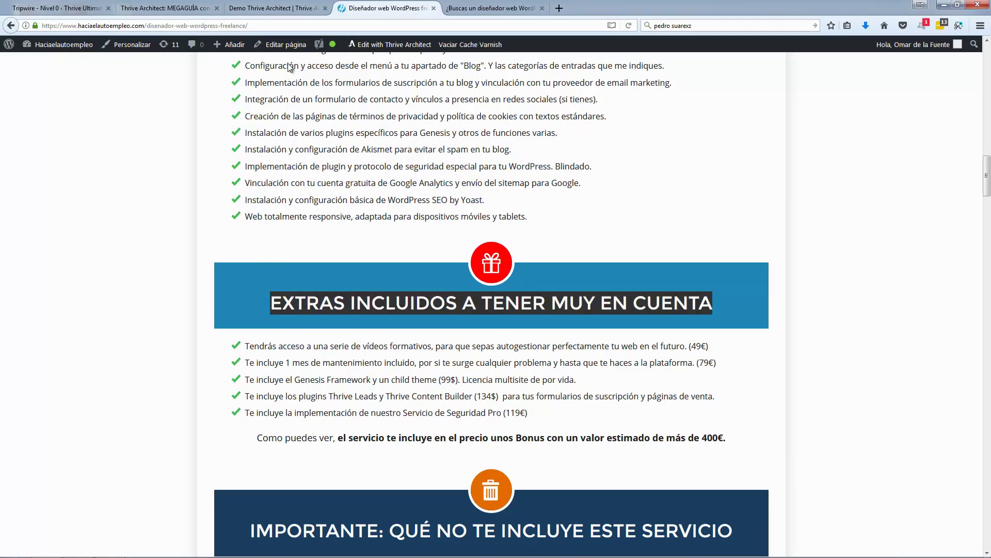
pyautogui.click(274, 8)
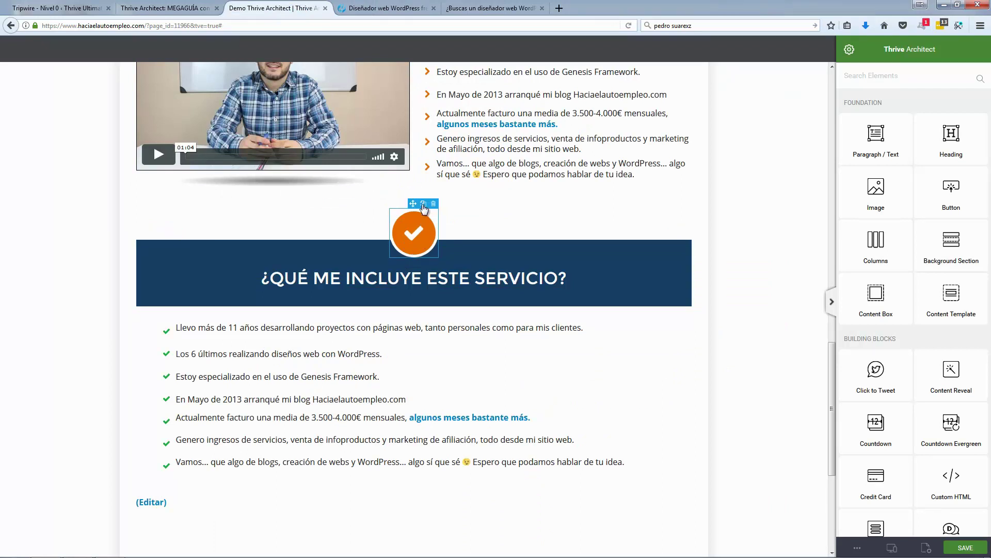
pyautogui.click(423, 204)
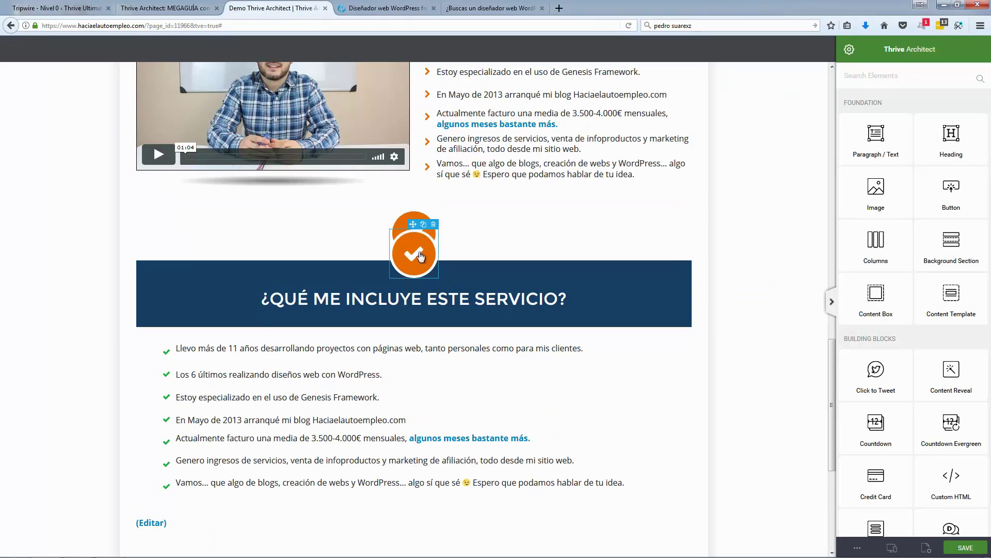
pyautogui.moveTo(413, 225); pyautogui.dragTo(412, 496)
# Step: Duplicate the navy heading box and retitle it 'EXTRAS INCLUIDOS A TENER MUY EN CUENTA'
pyautogui.click(201, 255)
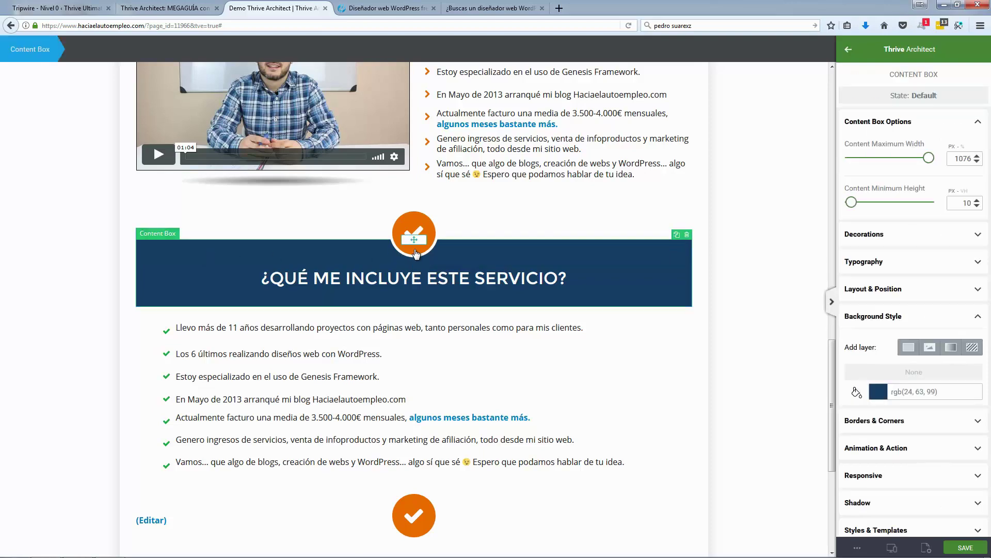
pyautogui.click(677, 235)
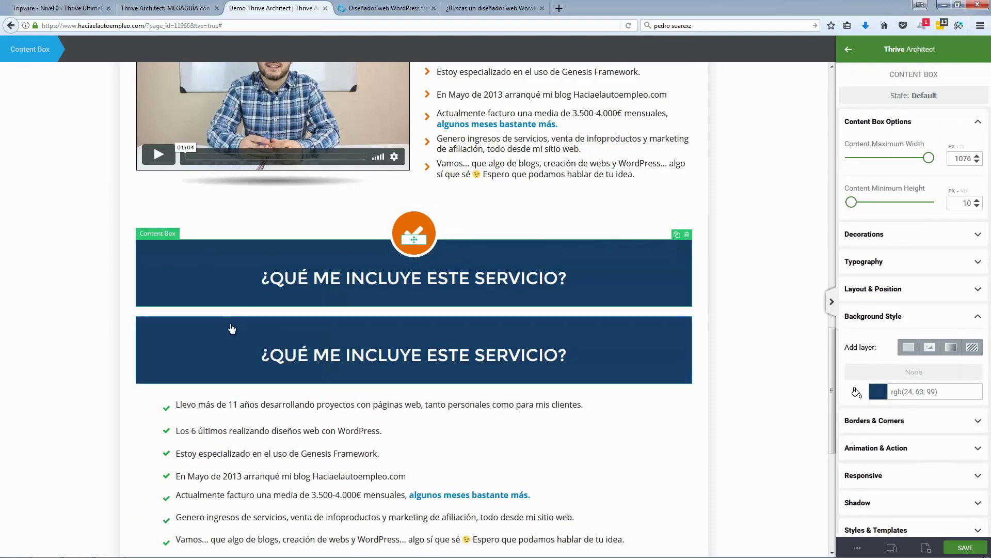
pyautogui.moveTo(356, 324); pyautogui.dragTo(419, 276)
pyautogui.scroll(2, 419, 279)
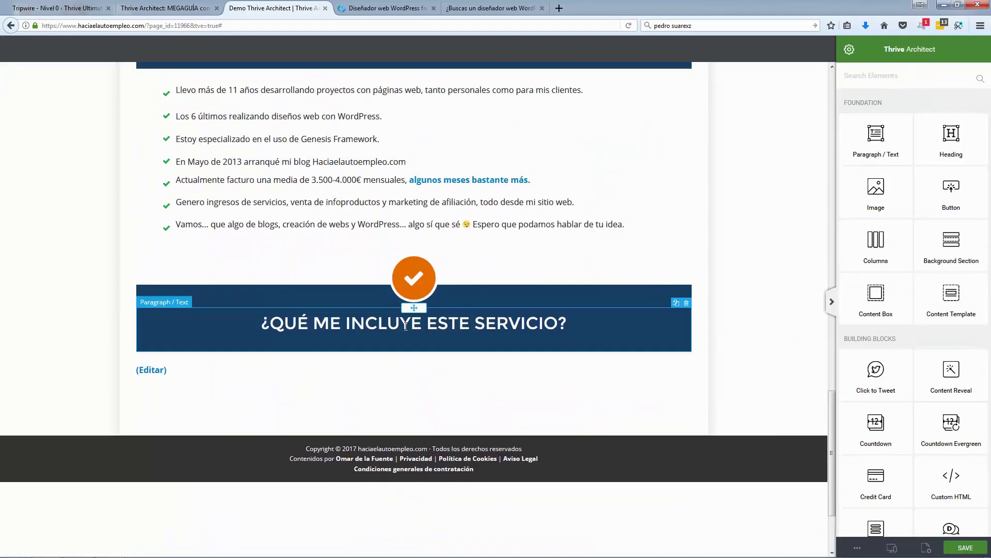
pyautogui.tripleClick(406, 326)
pyautogui.hotkey('ctrl', 'v')
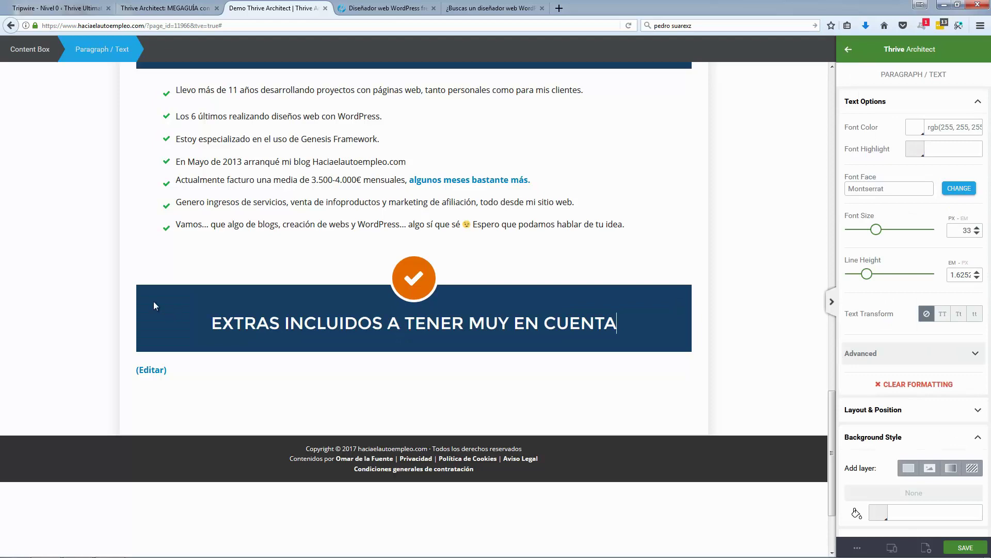
# Step: Check the live page, then open the icon choices for the new box's icon
pyautogui.click(397, 8)
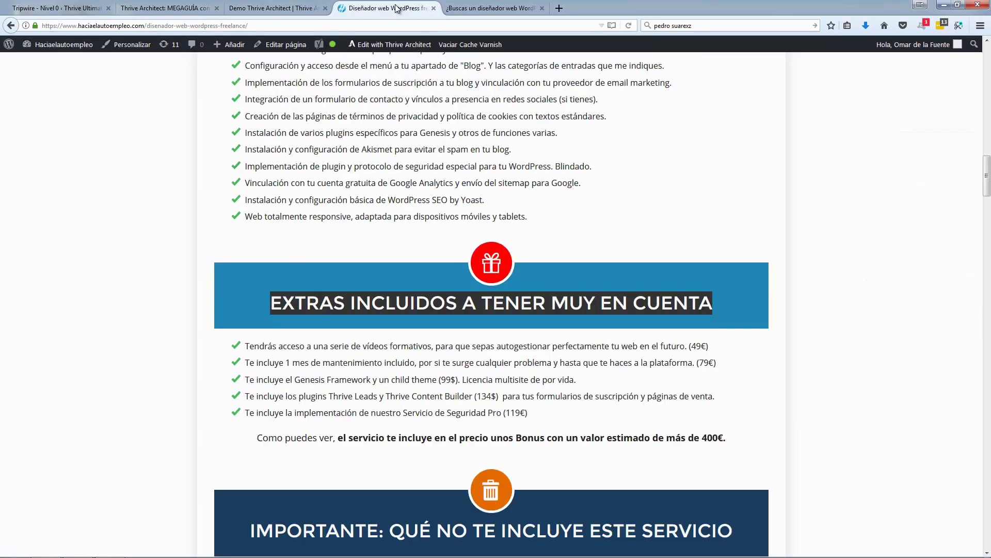
pyautogui.click(279, 8)
pyautogui.click(426, 289)
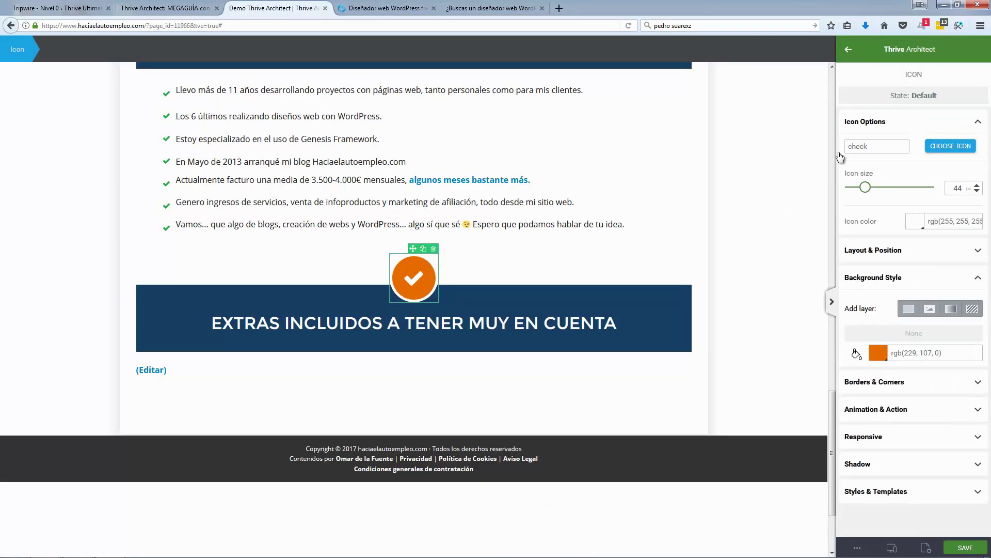
pyautogui.doubleClick(415, 277)
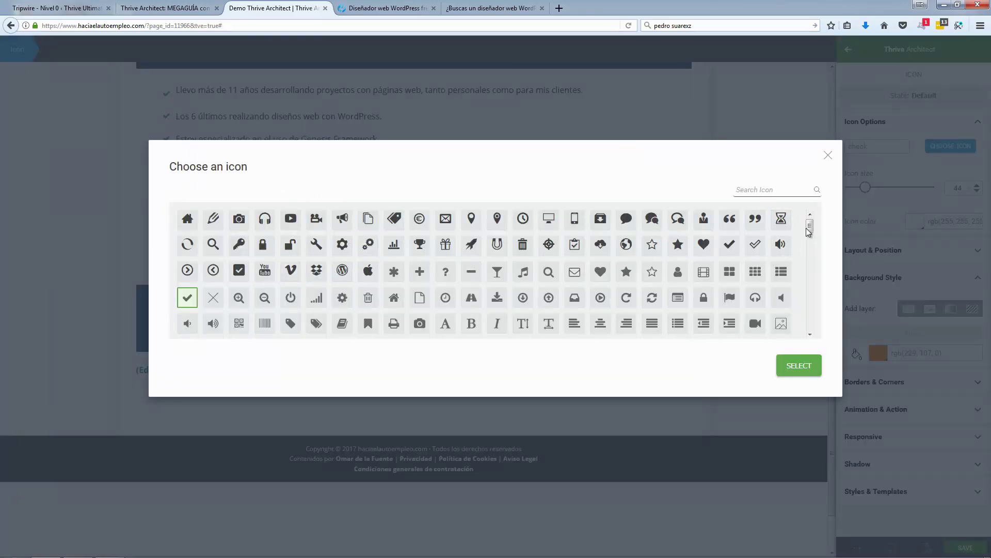
# Step: Replace the Extras banner's check icon with a gift icon on a dark red background
pyautogui.click(445, 244)
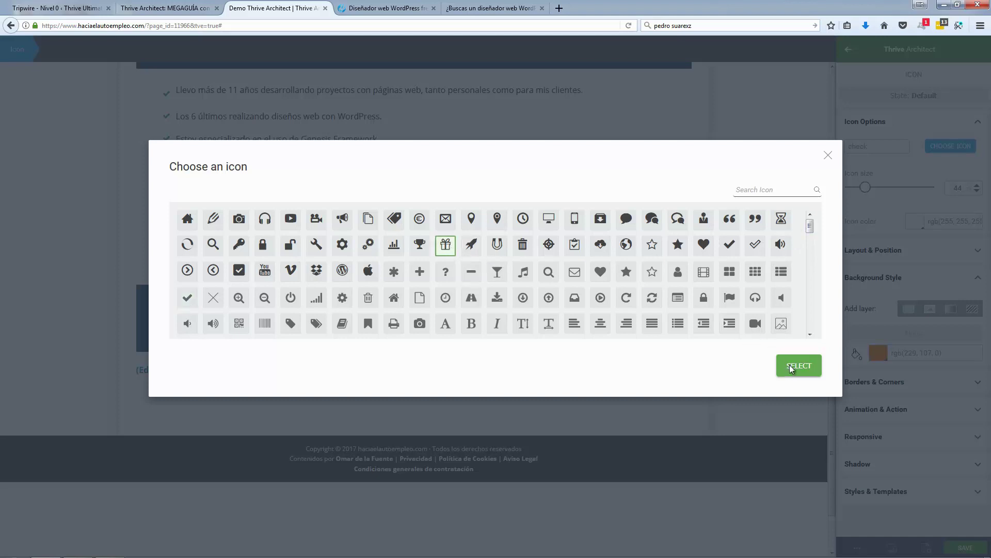
pyautogui.click(790, 366)
pyautogui.click(878, 353)
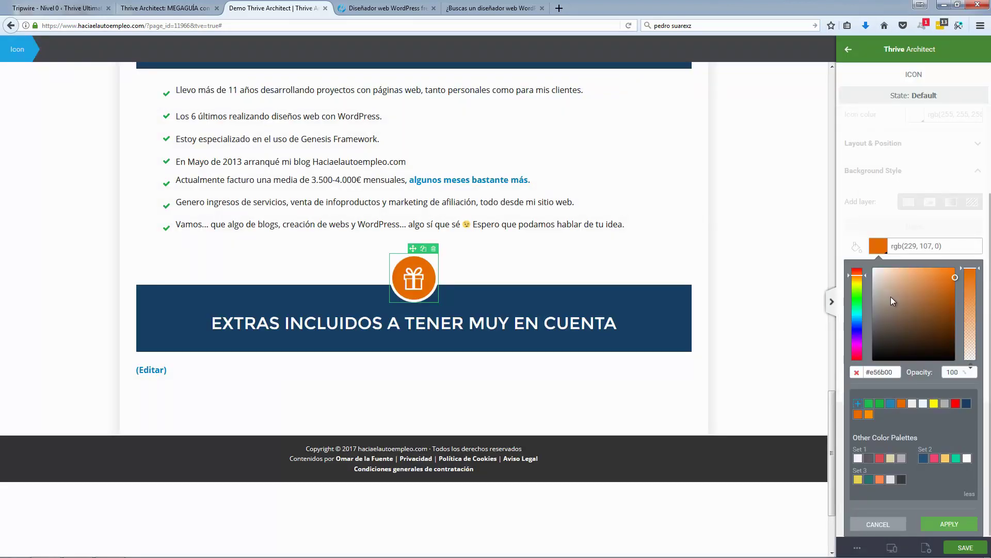
pyautogui.click(956, 403)
pyautogui.click(951, 282)
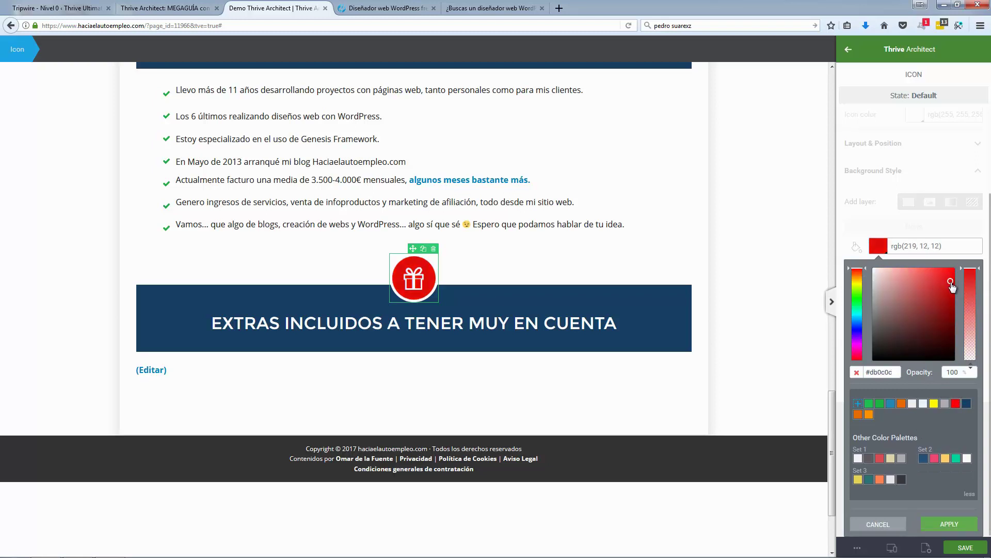
pyautogui.click(949, 524)
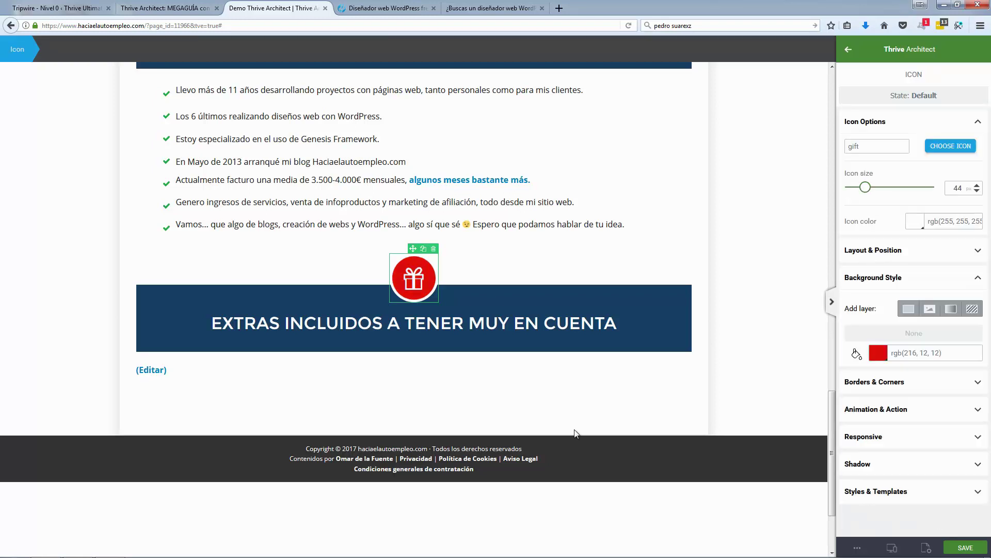
pyautogui.click(42, 292)
# Step: Duplicate the seven-item feature list and move the copy under the Extras heading
pyautogui.scroll(1, 277, 156)
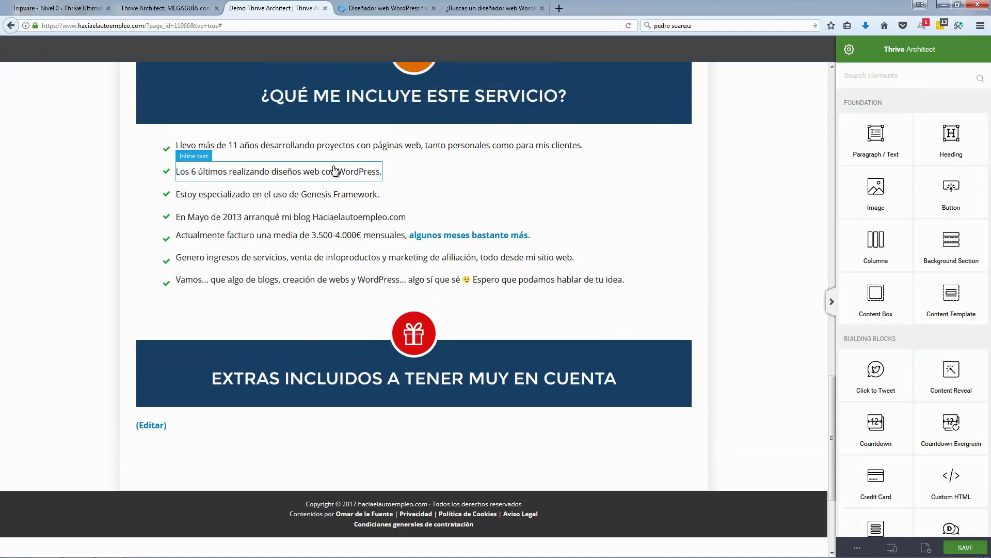
pyautogui.click(700, 153)
pyautogui.click(676, 132)
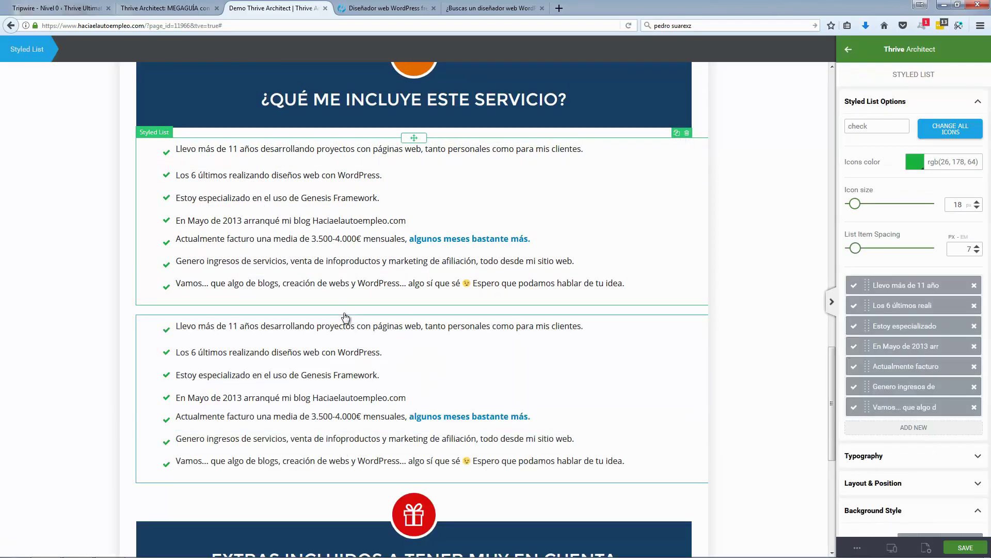
pyautogui.click(411, 324)
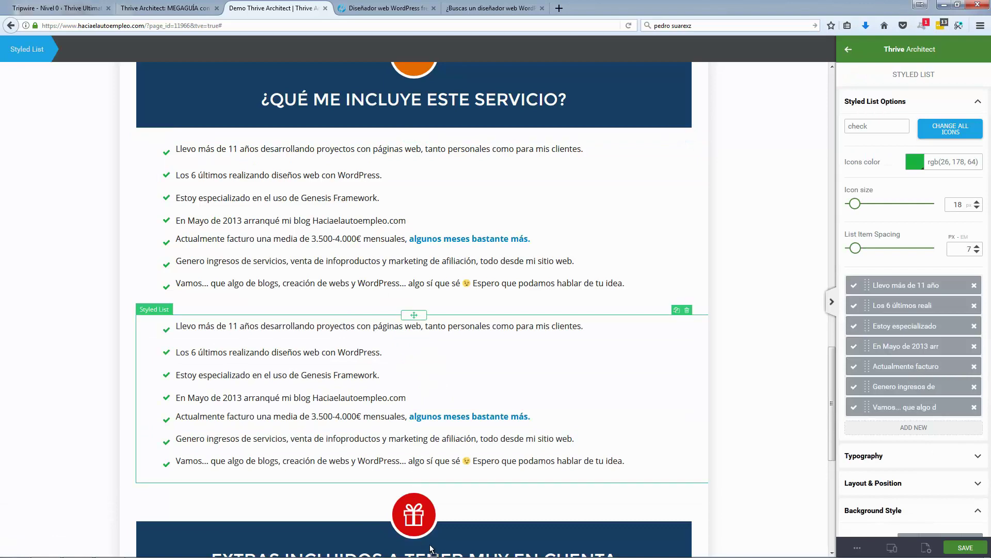
pyautogui.moveTo(431, 549); pyautogui.dragTo(429, 447)
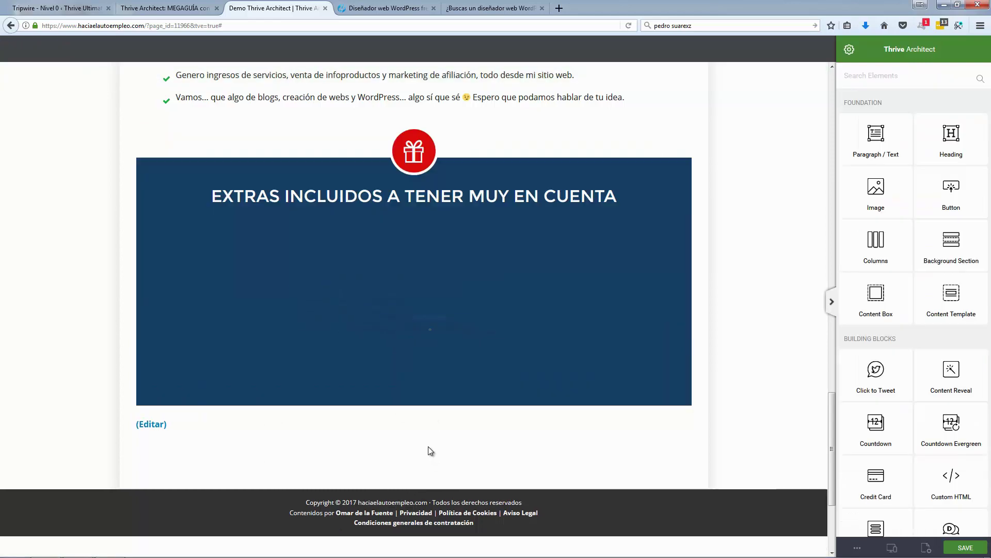
pyautogui.moveTo(417, 233); pyautogui.dragTo(449, 414)
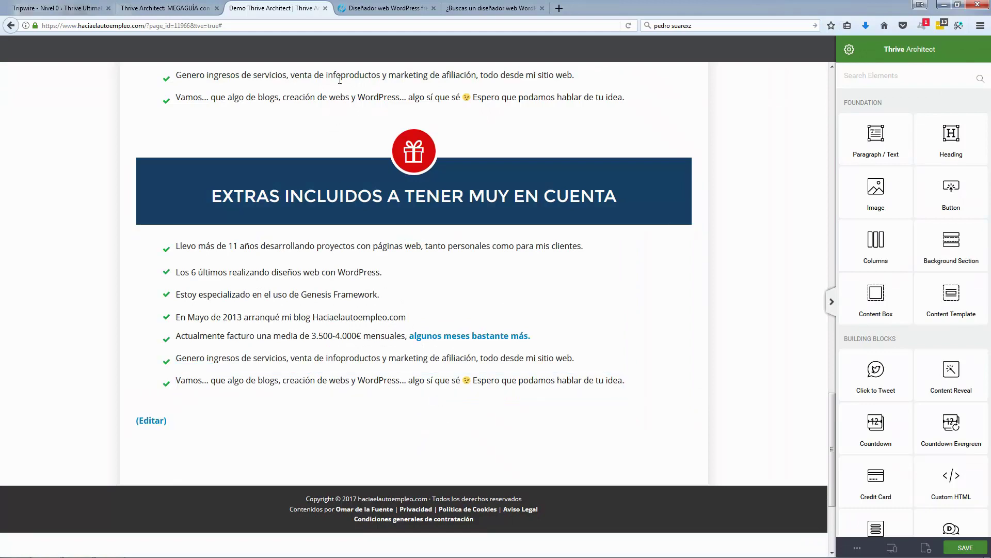
# Step: Select the orange closing heading on the live sales page, then go back to the editor tab
pyautogui.click(385, 9)
pyautogui.scroll(-3, 142, 309)
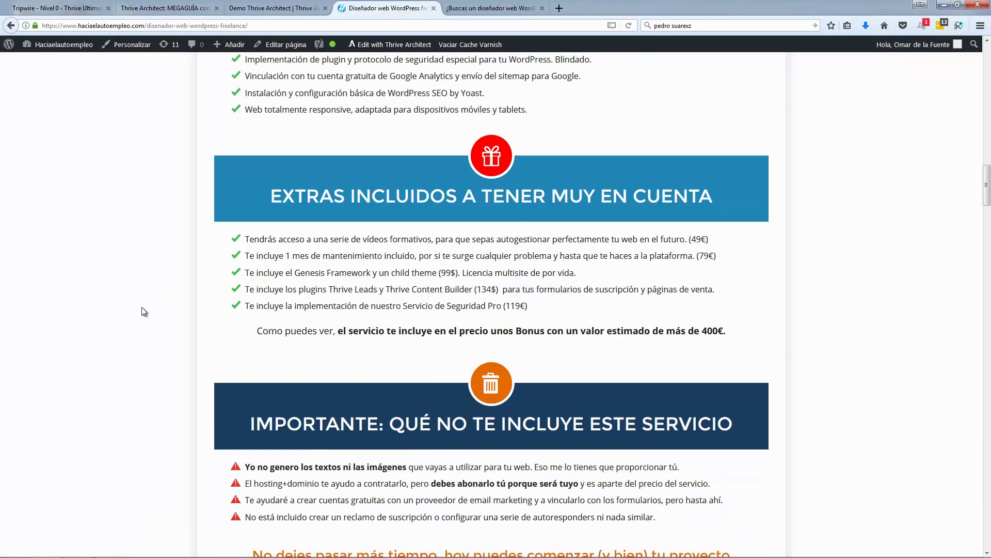
pyautogui.scroll(-2, 142, 307)
pyautogui.scroll(1, 154, 306)
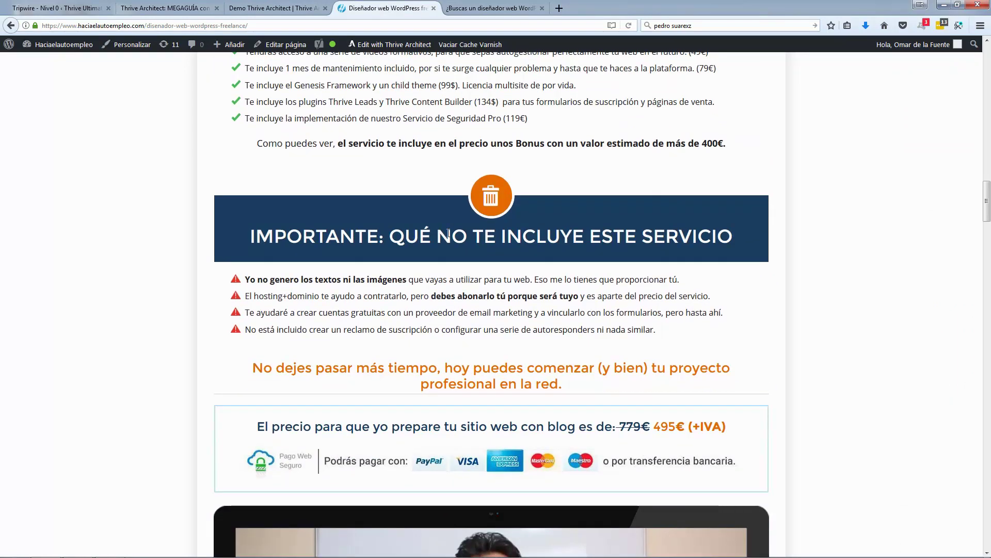
pyautogui.scroll(3, 515, 258)
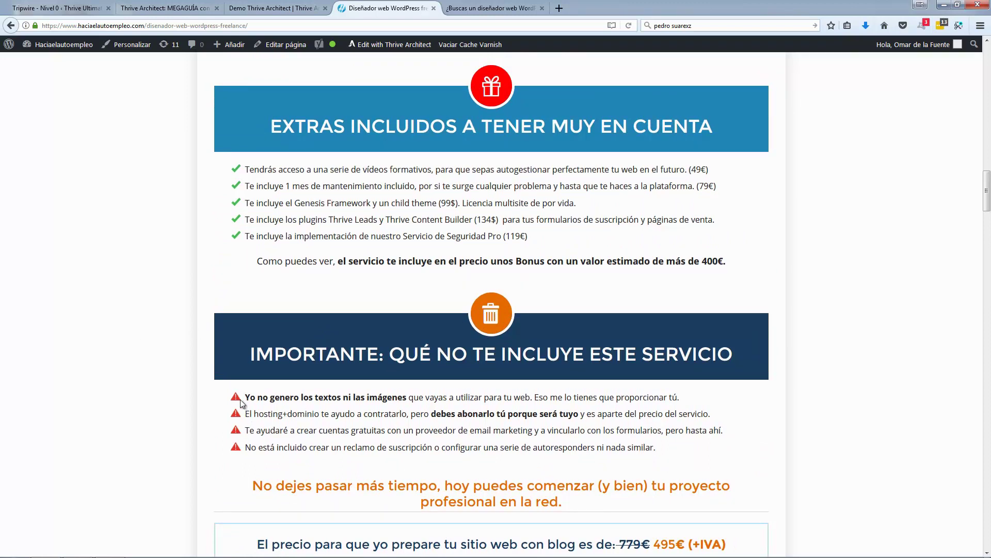
pyautogui.scroll(-3, 101, 352)
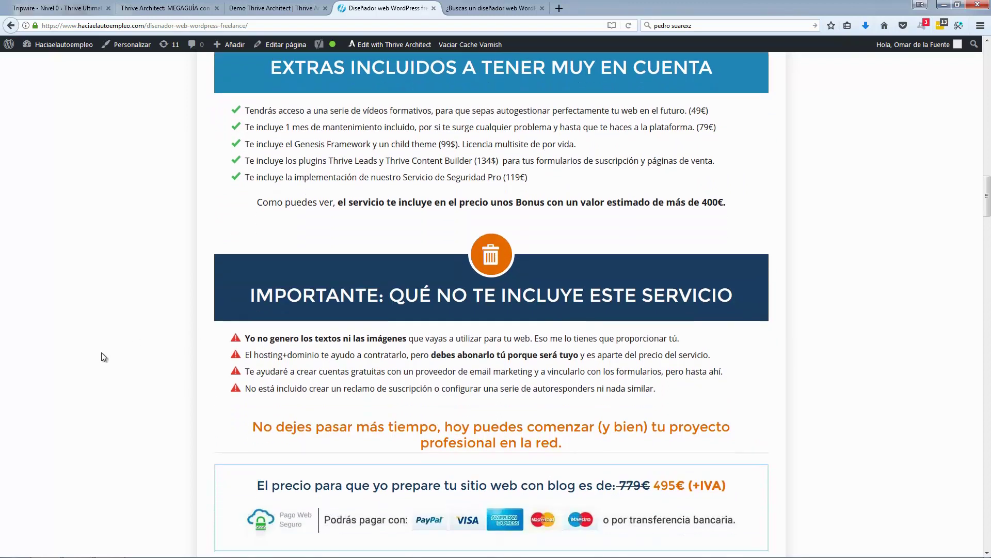
pyautogui.tripleClick(313, 370)
pyautogui.hotkey('ctrl', 'c')
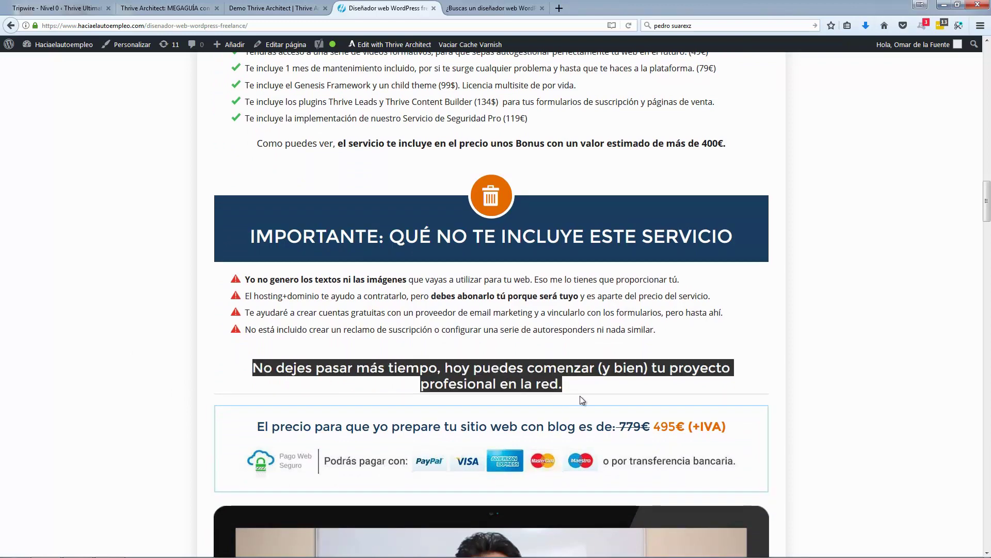
pyautogui.click(320, 14)
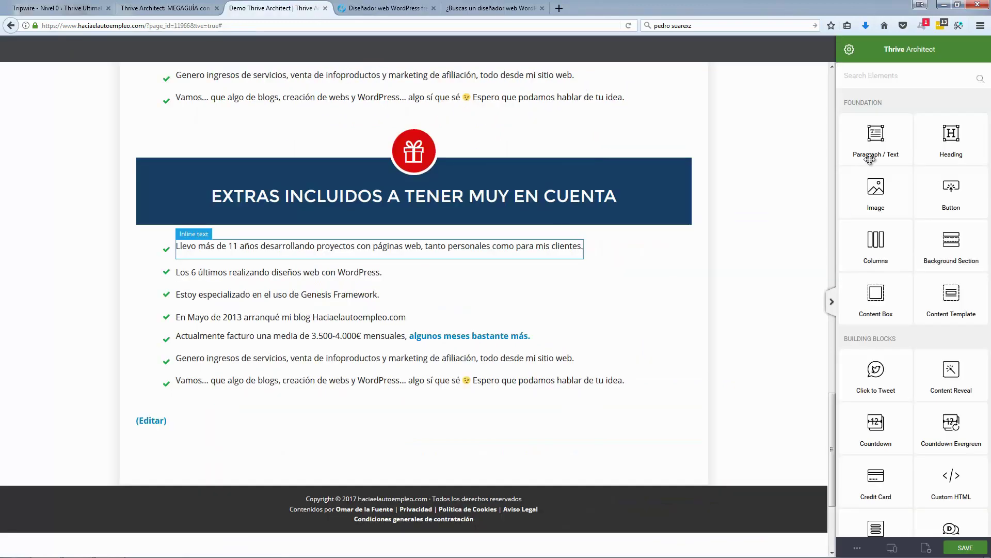
# Step: Add a heading below the Extras list with the pasted closing text, formatting cleared
pyautogui.moveTo(944, 144); pyautogui.dragTo(290, 421)
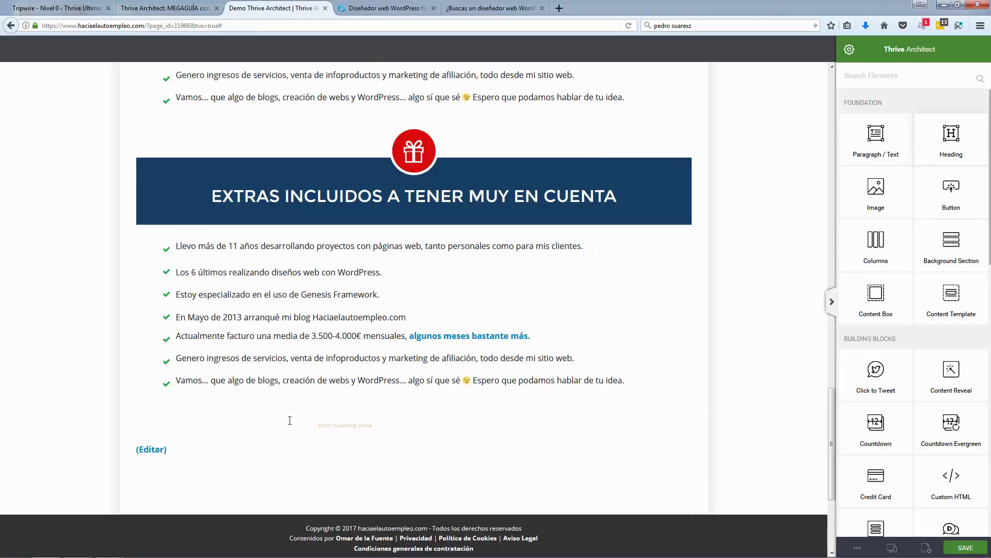
pyautogui.hotkey('ctrl', 'v')
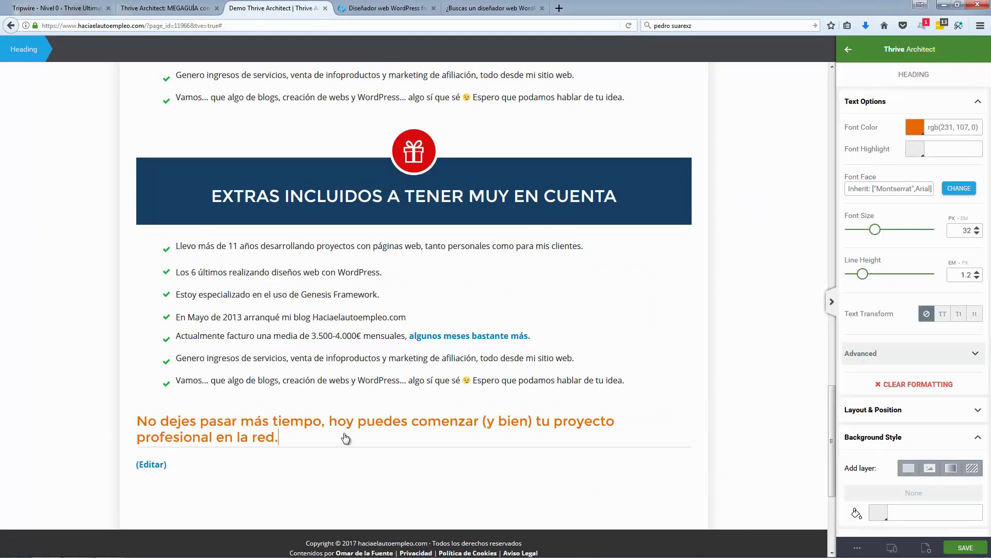
pyautogui.click(346, 438)
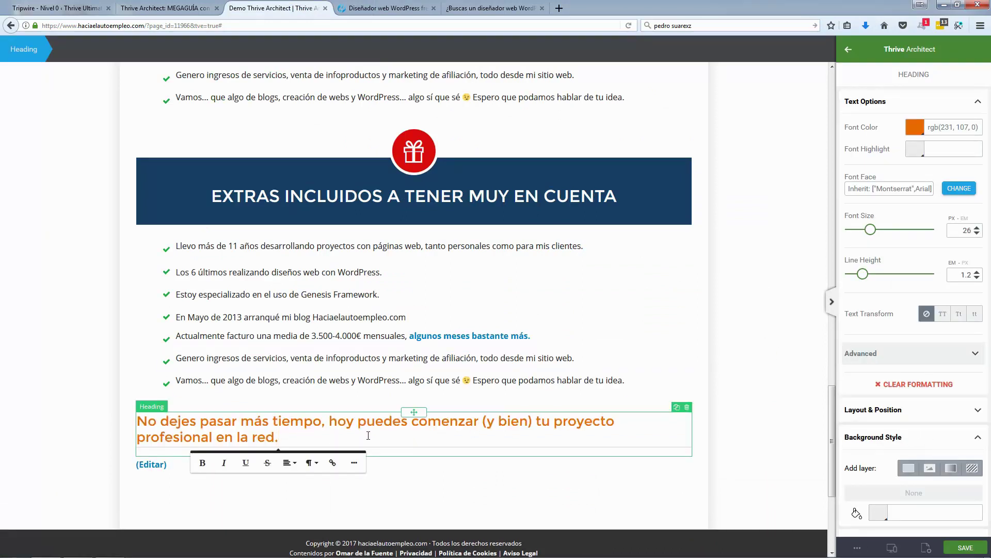
pyautogui.hotkey('ctrl', 'a')
pyautogui.click(896, 385)
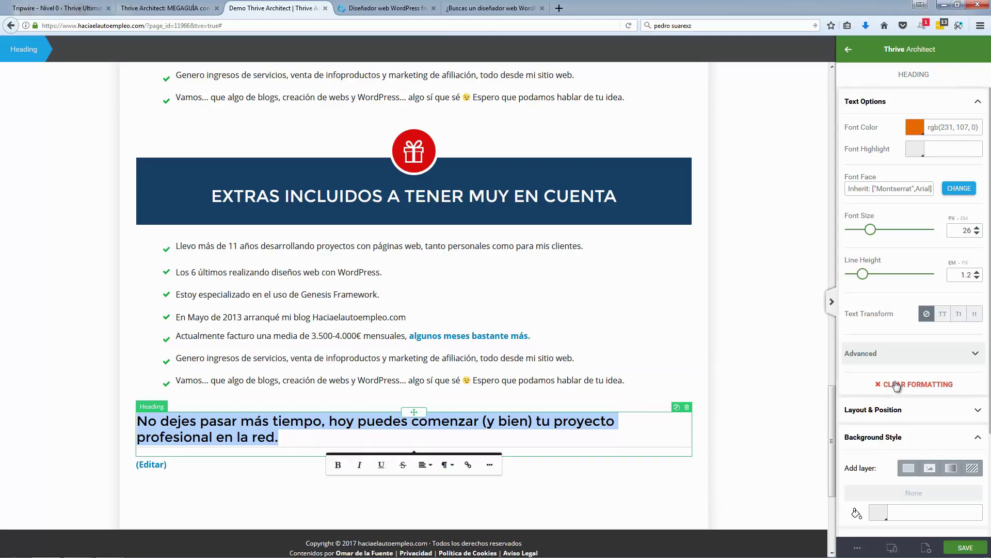
# Step: Centre the 'No dejes pasar más tiempo…' heading text
pyautogui.scroll(-4, 896, 386)
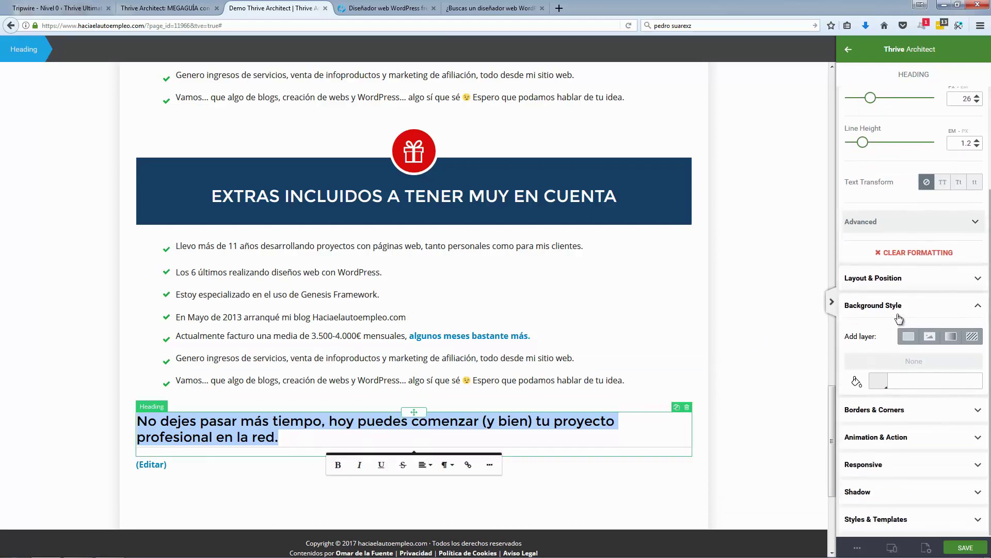
pyautogui.click(912, 302)
pyautogui.click(892, 364)
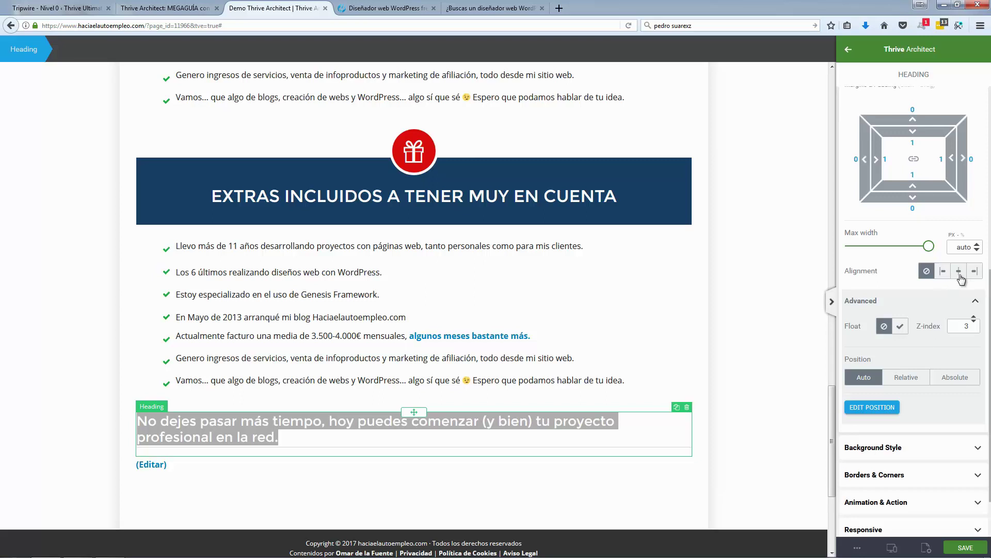
pyautogui.click(960, 272)
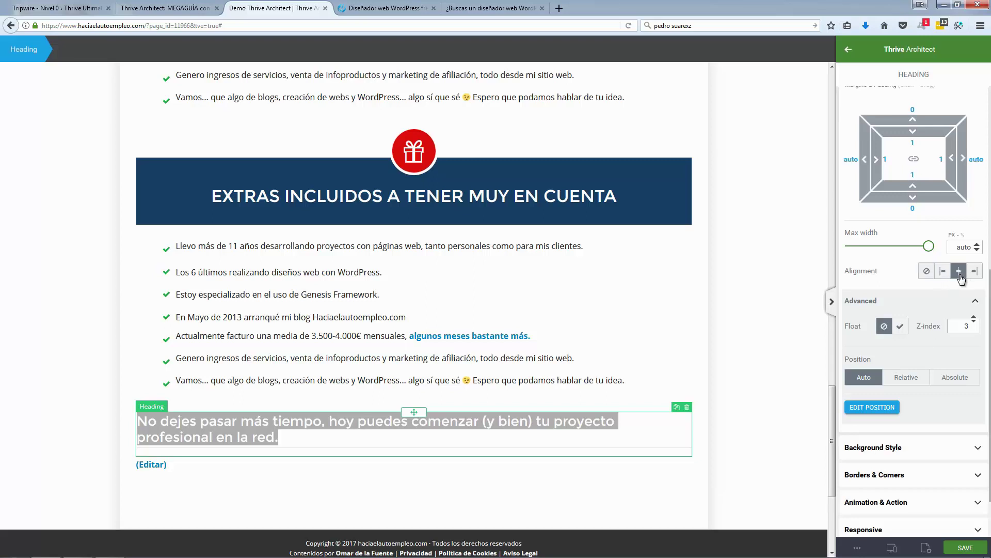
pyautogui.click(926, 271)
pyautogui.tripleClick(285, 436)
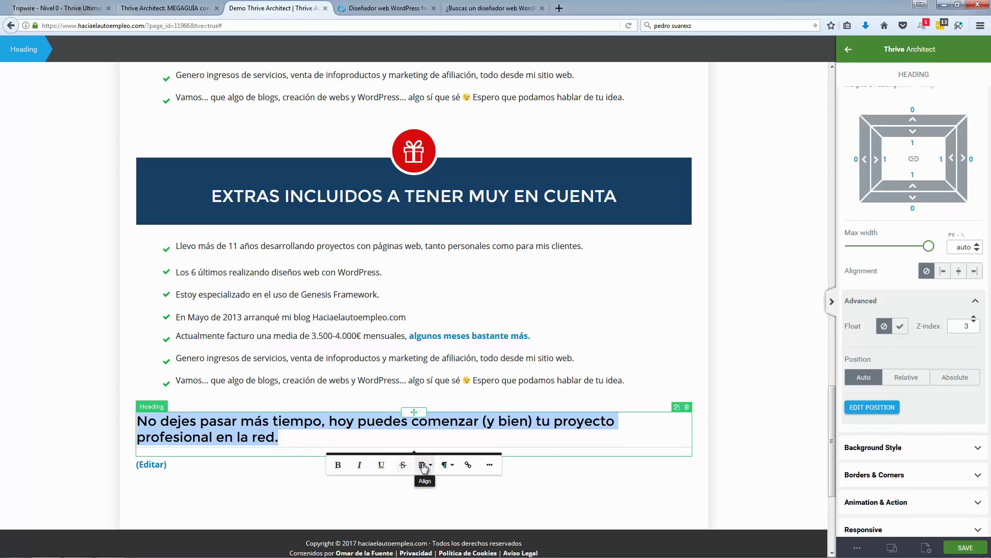
pyautogui.click(422, 465)
pyautogui.click(431, 498)
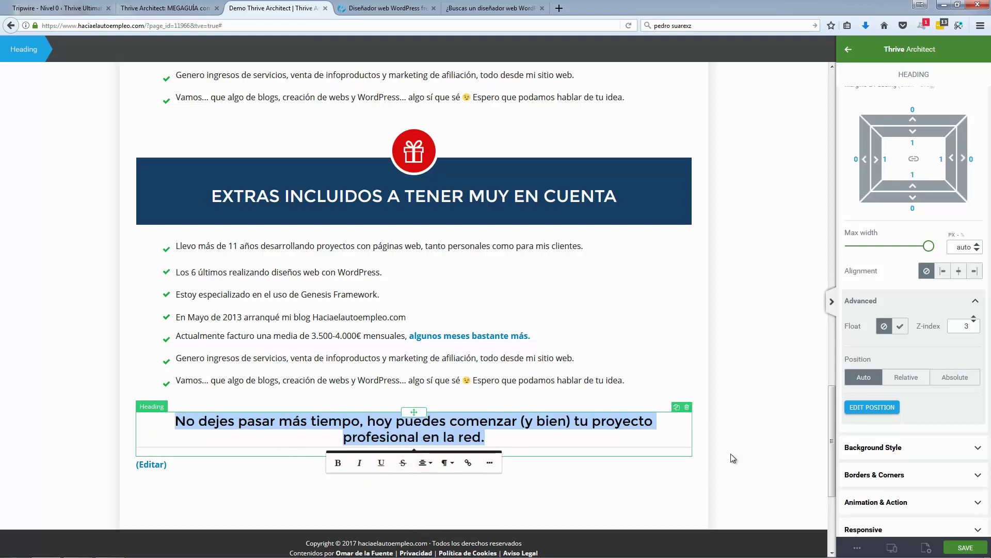
pyautogui.click(731, 454)
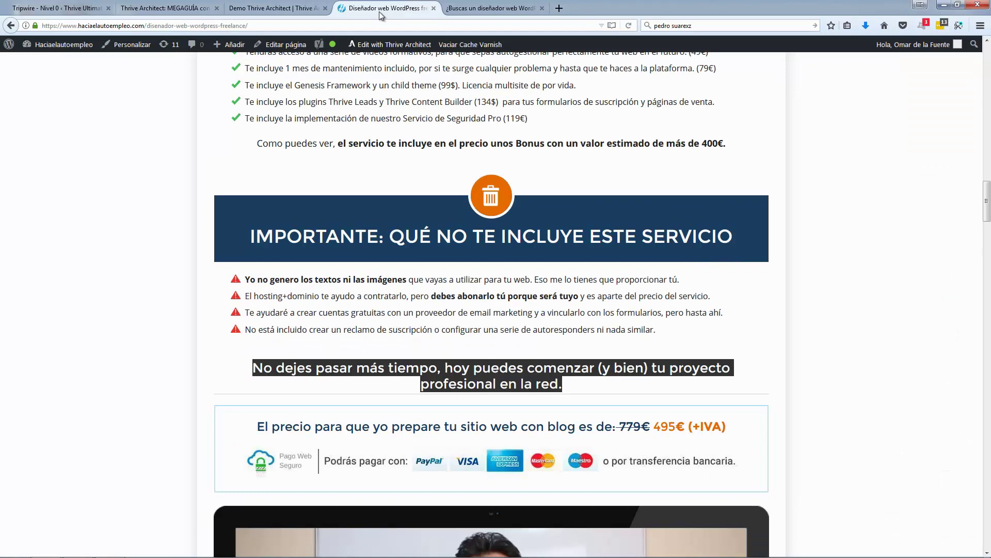
# Step: Place a new content box below the orange closing heading
pyautogui.click(133, 242)
pyautogui.scroll(-3, 158, 331)
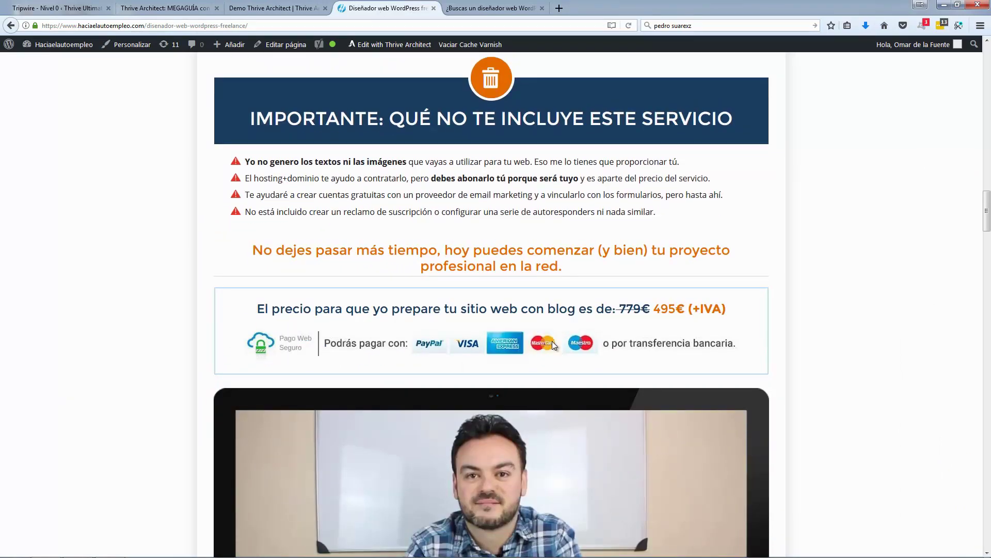
pyautogui.scroll(-1, 336, 250)
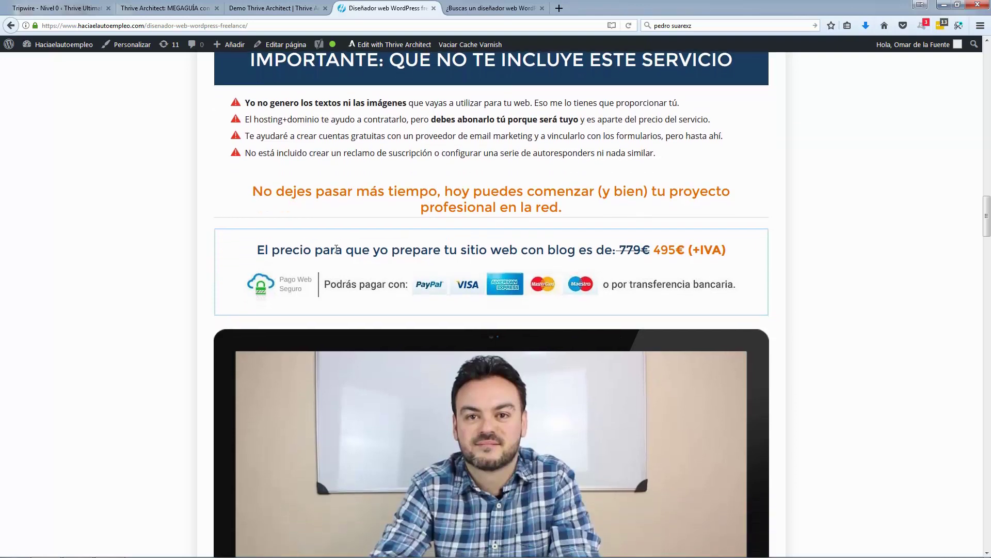
pyautogui.click(273, 8)
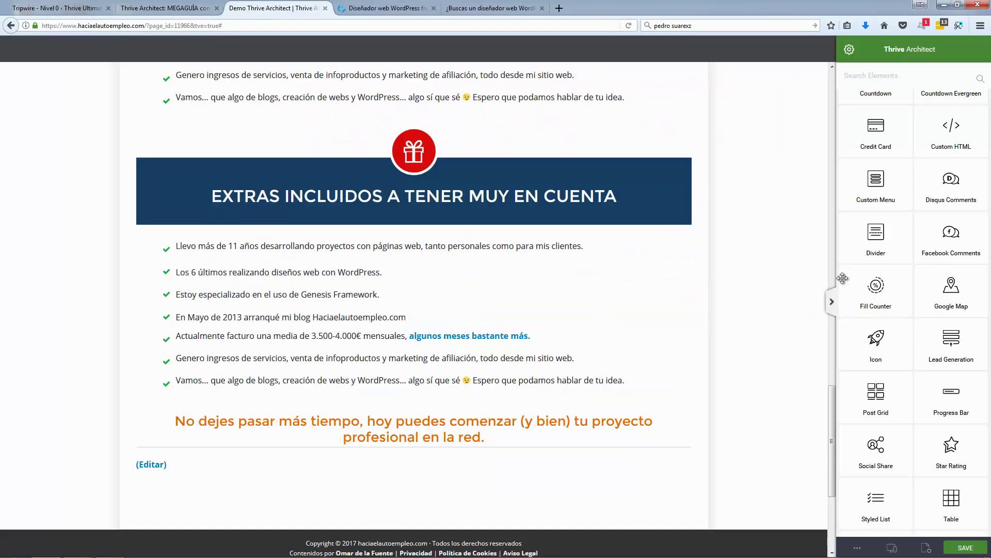
pyautogui.scroll(4, 763, 277)
pyautogui.scroll(-8, 764, 277)
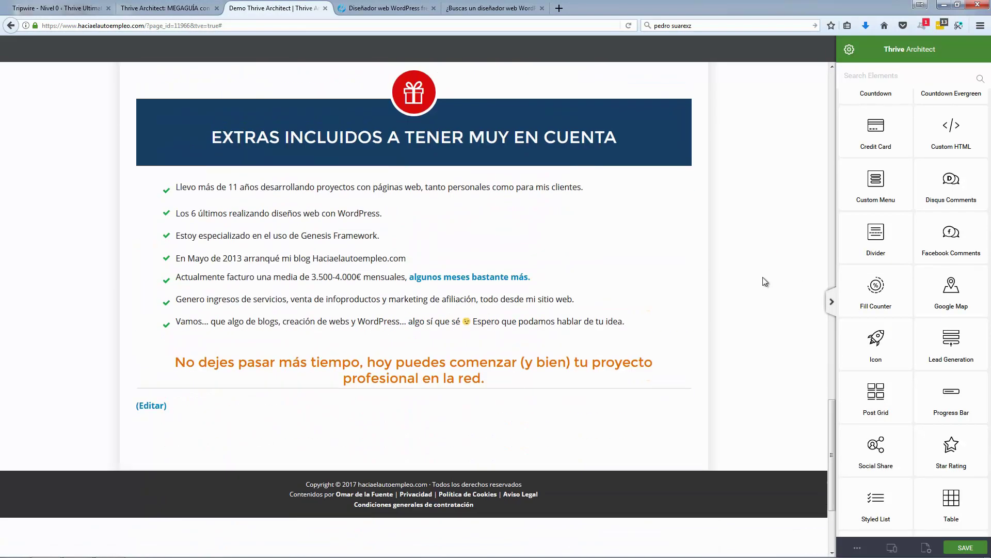
pyautogui.scroll(6, 892, 242)
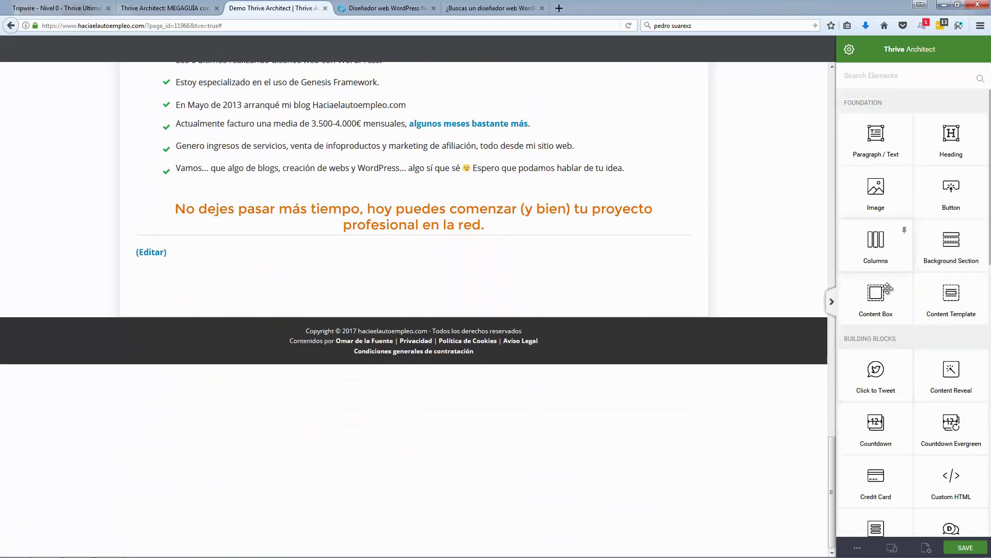
pyautogui.moveTo(876, 295); pyautogui.dragTo(484, 254)
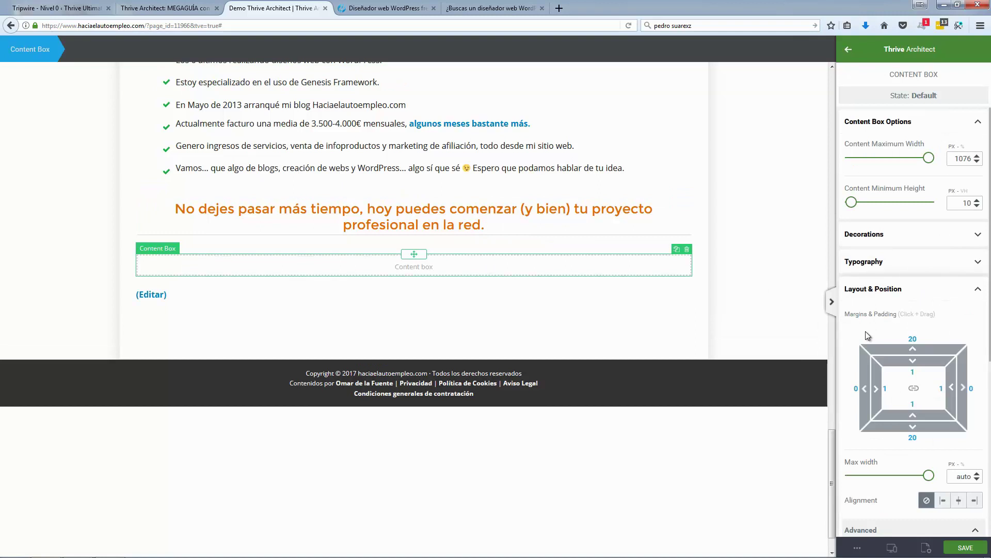
# Step: Give the content box a 2 px solid light-blue border and save the page
pyautogui.click(978, 290)
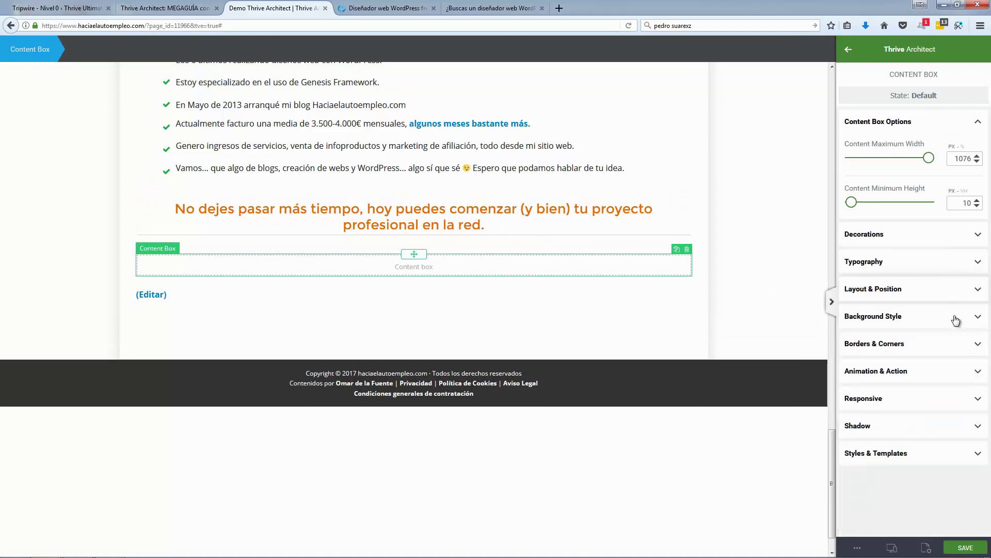
pyautogui.click(972, 344)
pyautogui.click(948, 363)
pyautogui.click(948, 363)
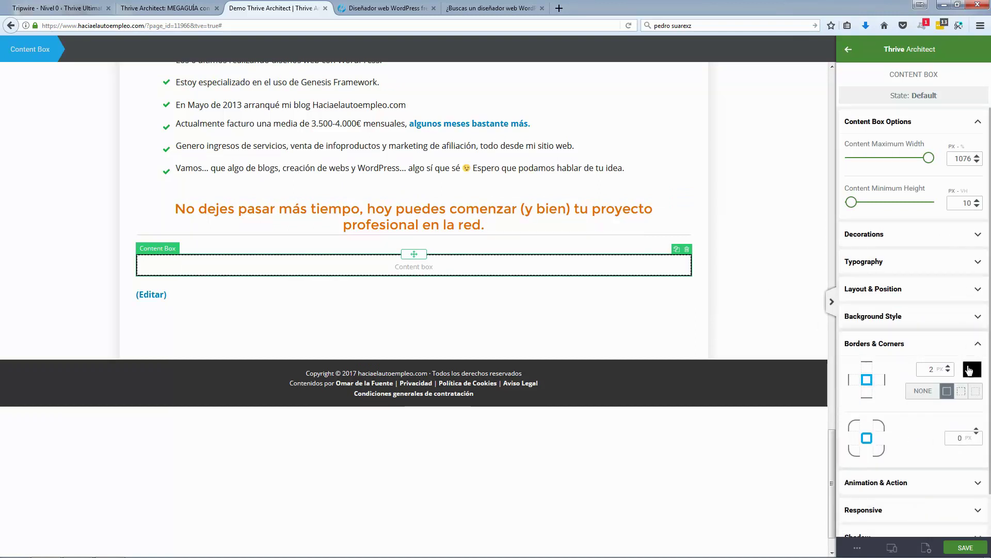
pyautogui.click(970, 366)
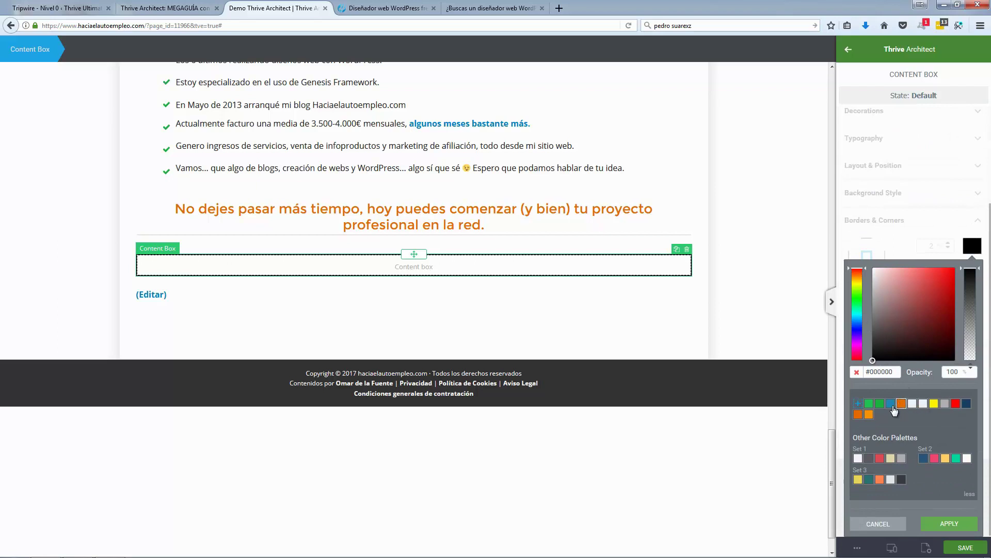
pyautogui.click(892, 405)
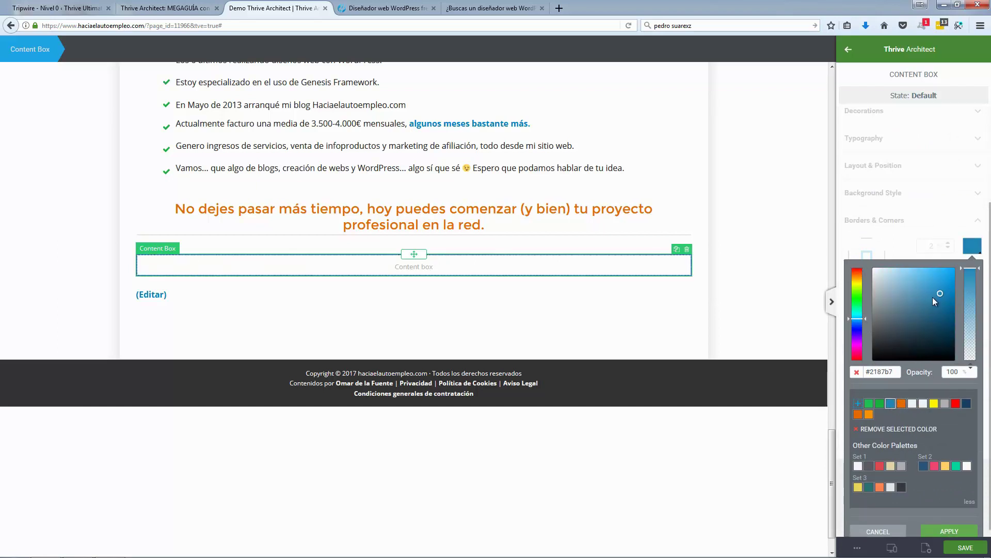
pyautogui.moveTo(899, 278); pyautogui.dragTo(883, 271)
pyautogui.click(789, 280)
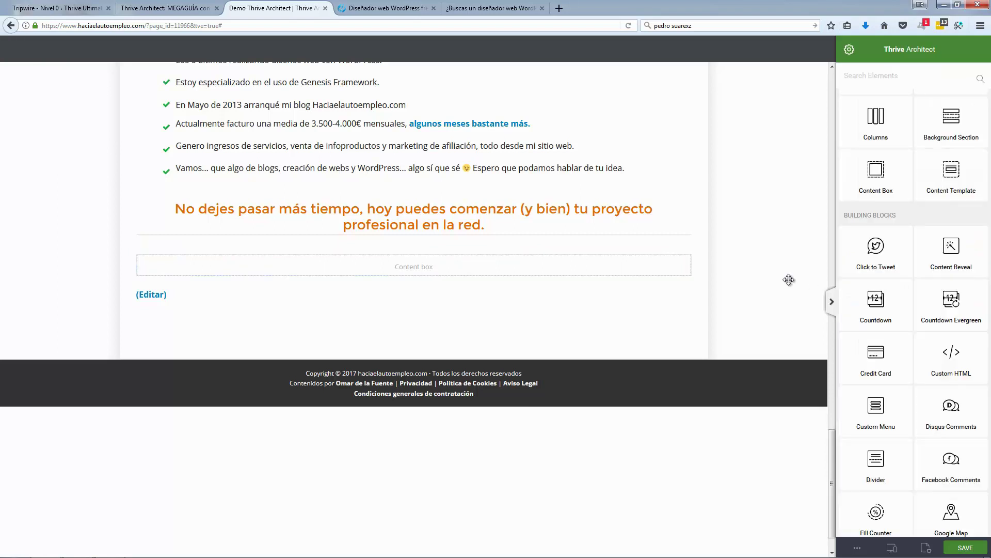
pyautogui.click(964, 548)
# Step: Copy the price line from the live page and paste it into a text element in the content box
pyautogui.click(403, 9)
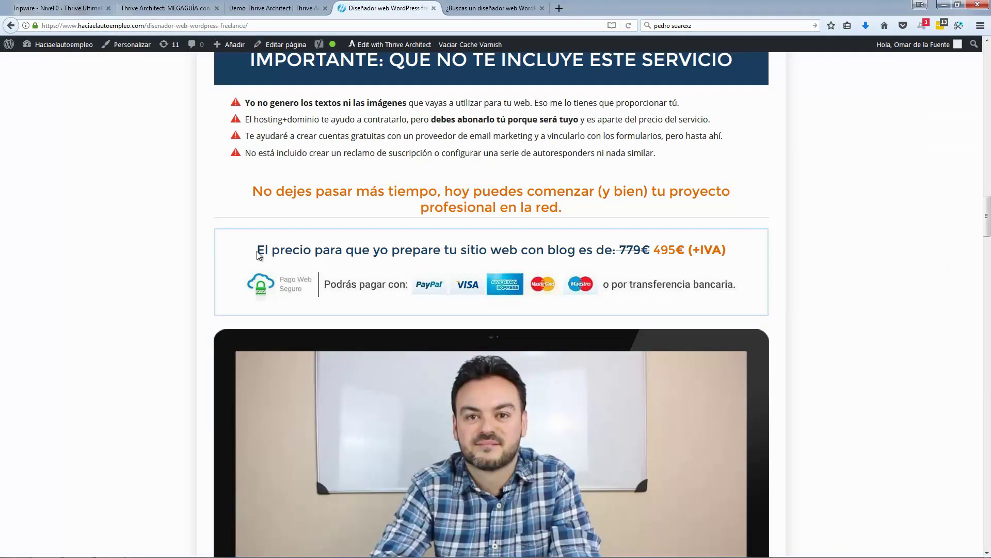
pyautogui.moveTo(256, 250); pyautogui.dragTo(742, 260)
pyautogui.hotkey('ctrl', 'c')
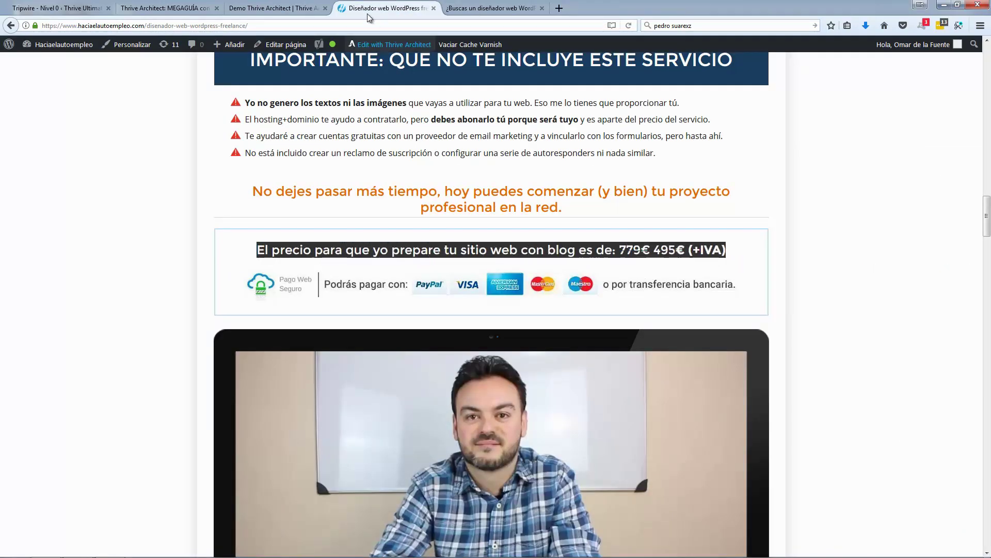
pyautogui.click(261, 8)
pyautogui.scroll(3, 889, 170)
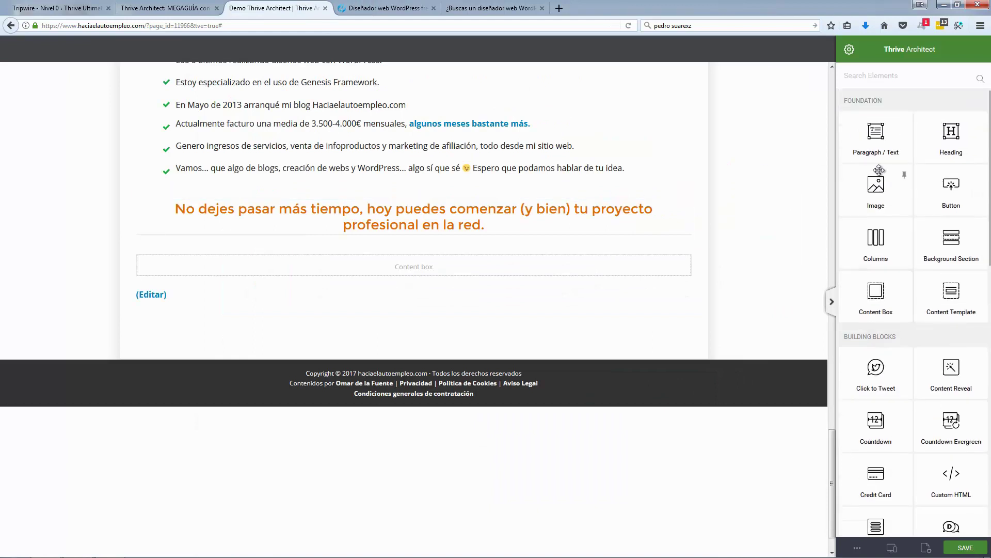
pyautogui.moveTo(875, 135); pyautogui.dragTo(483, 272)
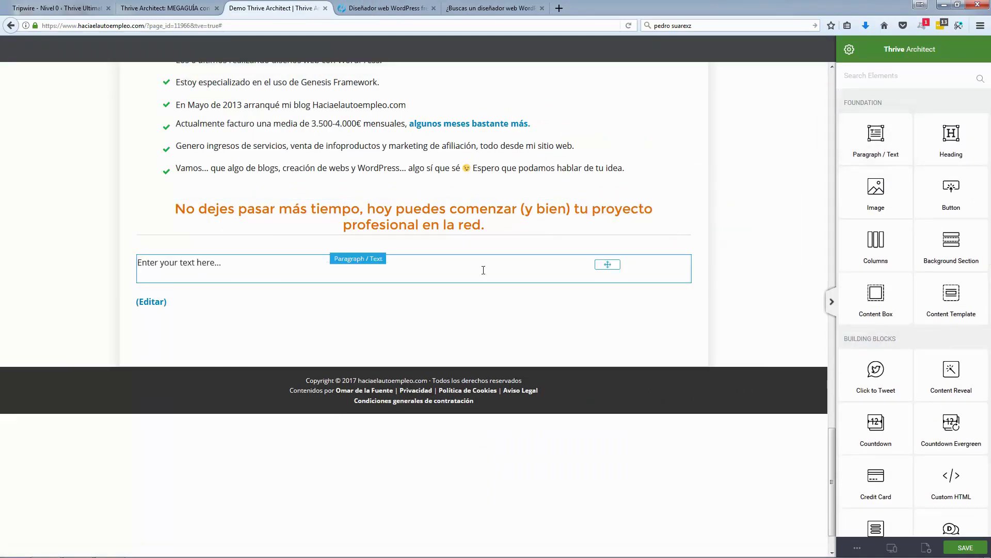
pyautogui.hotkey('ctrl', 'v')
# Step: Centre the price line and enlarge it to 28 px
pyautogui.click(436, 264)
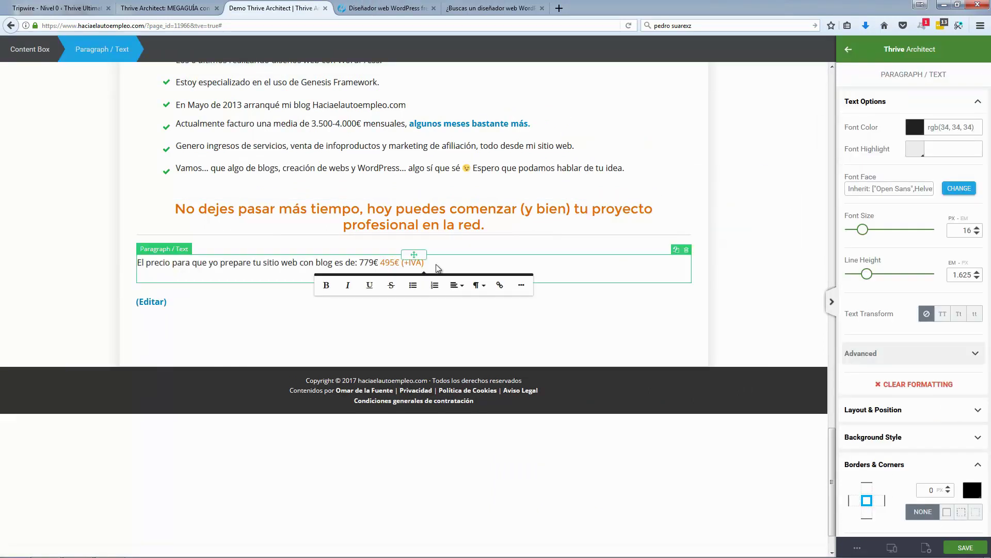
pyautogui.tripleClick(309, 263)
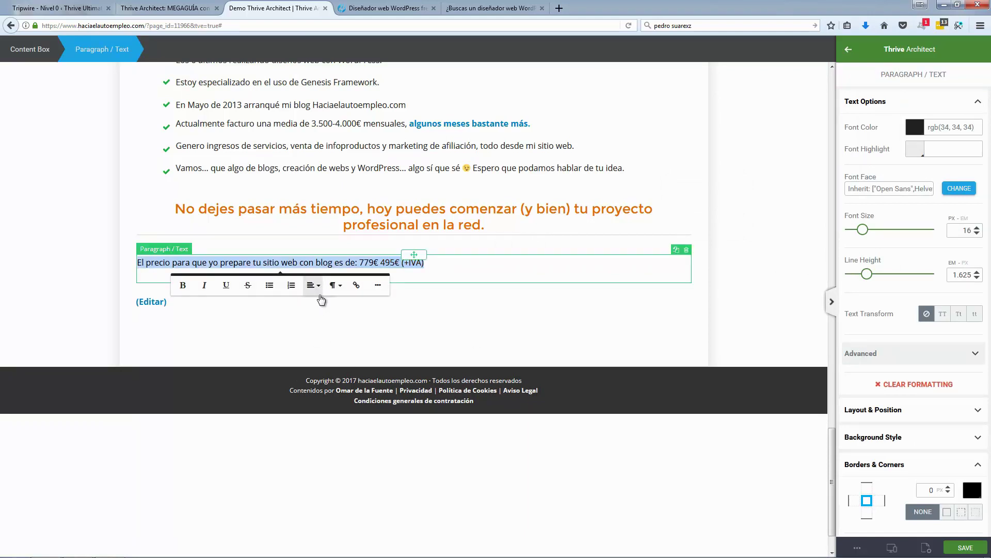
pyautogui.click(314, 285)
pyautogui.click(324, 321)
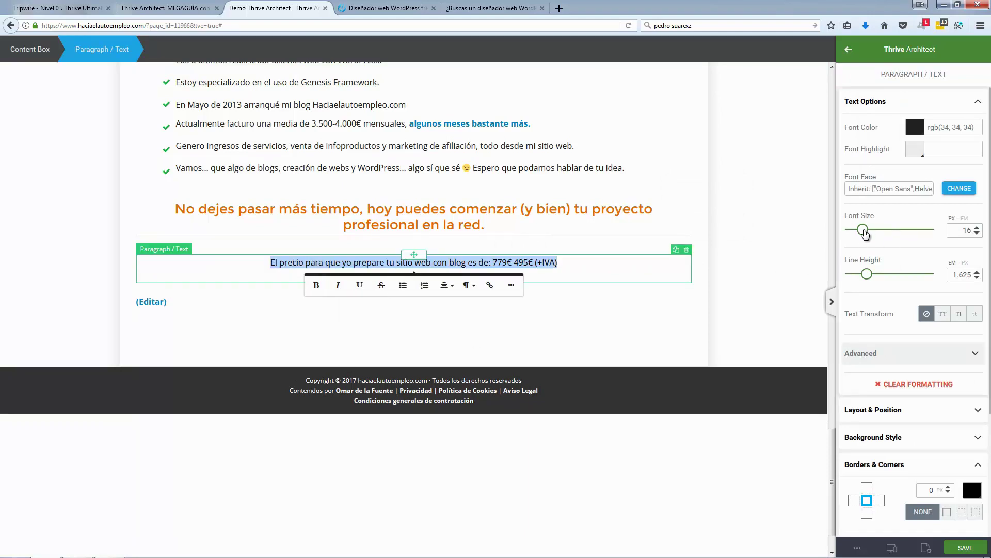
pyautogui.moveTo(865, 234); pyautogui.dragTo(873, 232)
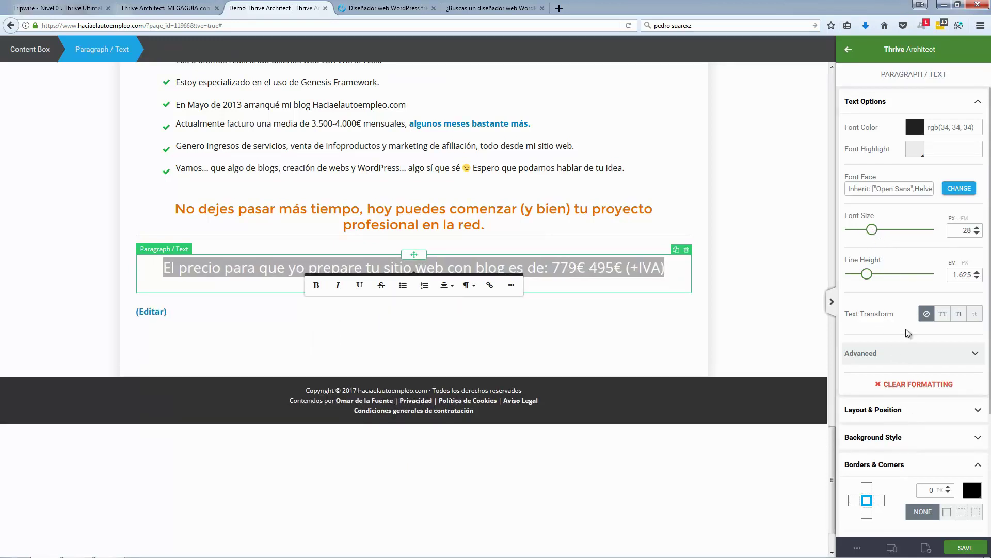
# Step: Change the price line's font to Google Fonts Montserrat
pyautogui.click(948, 190)
pyautogui.click(898, 237)
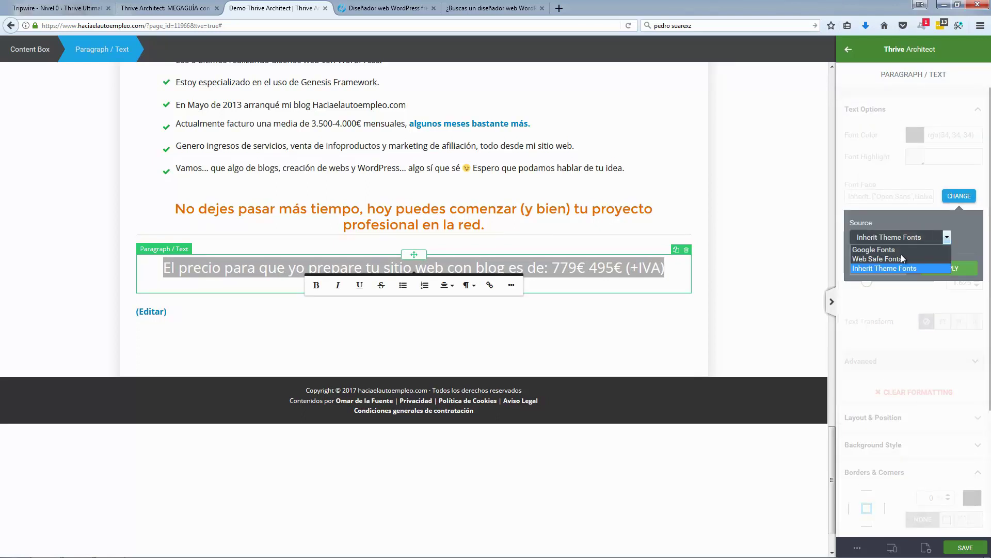
pyautogui.click(901, 250)
pyautogui.click(892, 279)
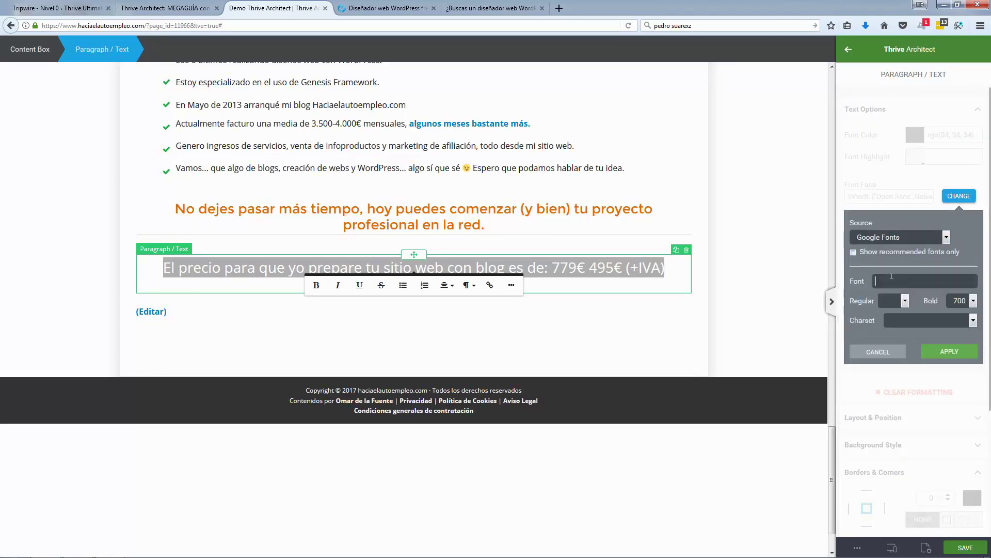
pyautogui.write('Mont')
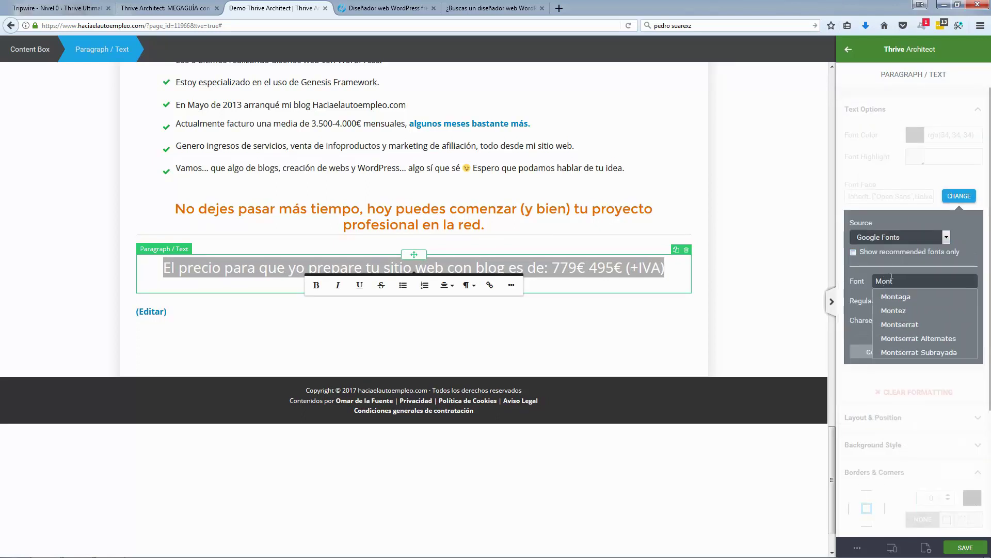
pyautogui.click(904, 325)
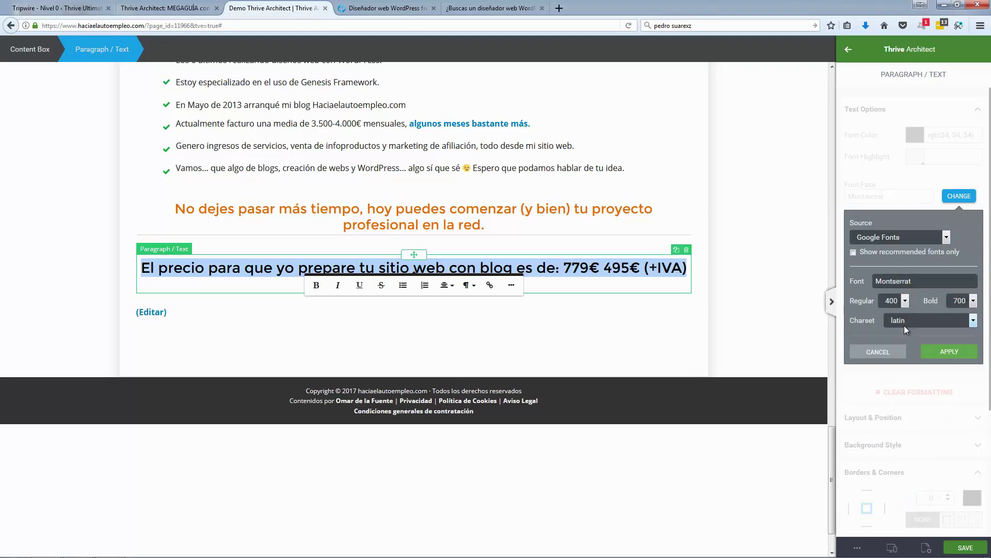
pyautogui.click(945, 351)
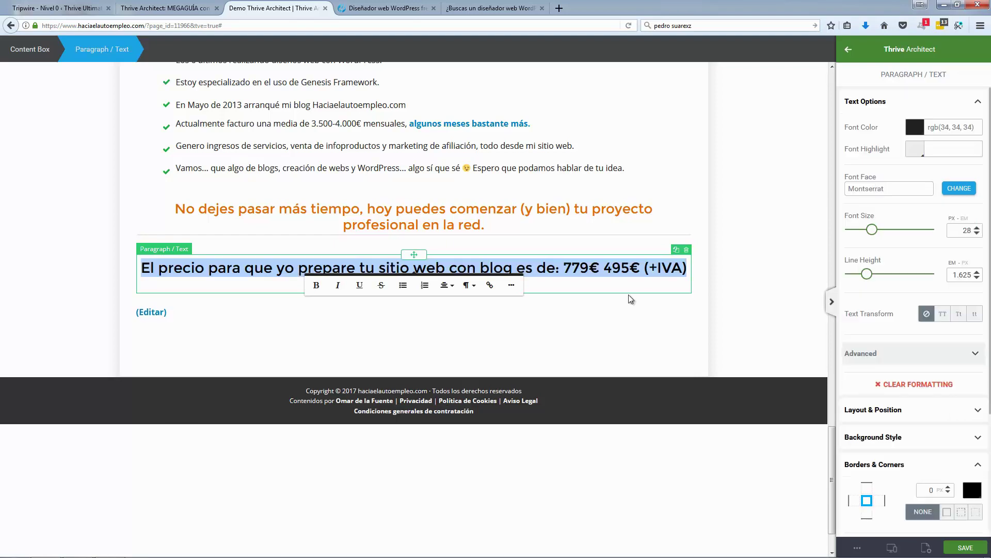
# Step: Reduce the price text to 25 px and colour it dark blue (#183f63)
pyautogui.click(581, 269)
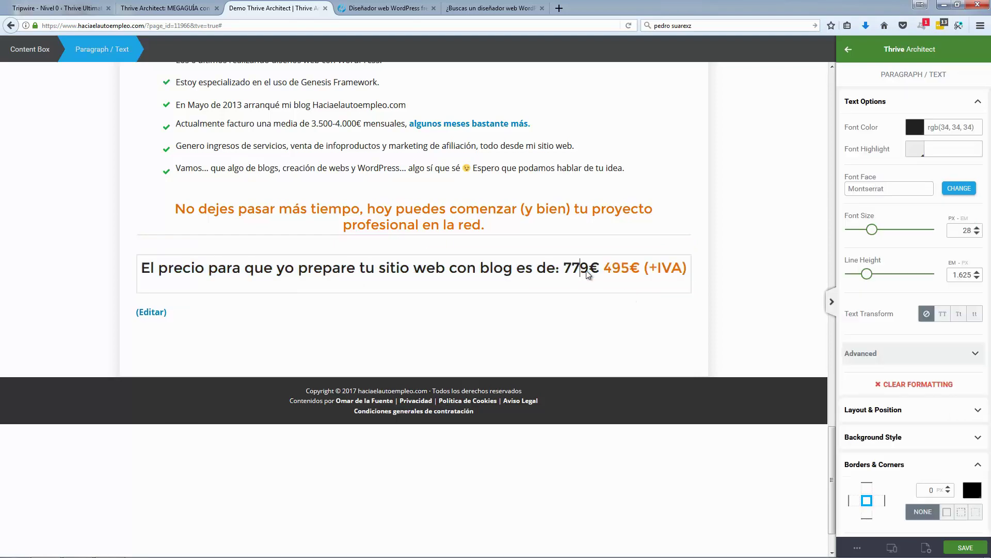
pyautogui.click(390, 9)
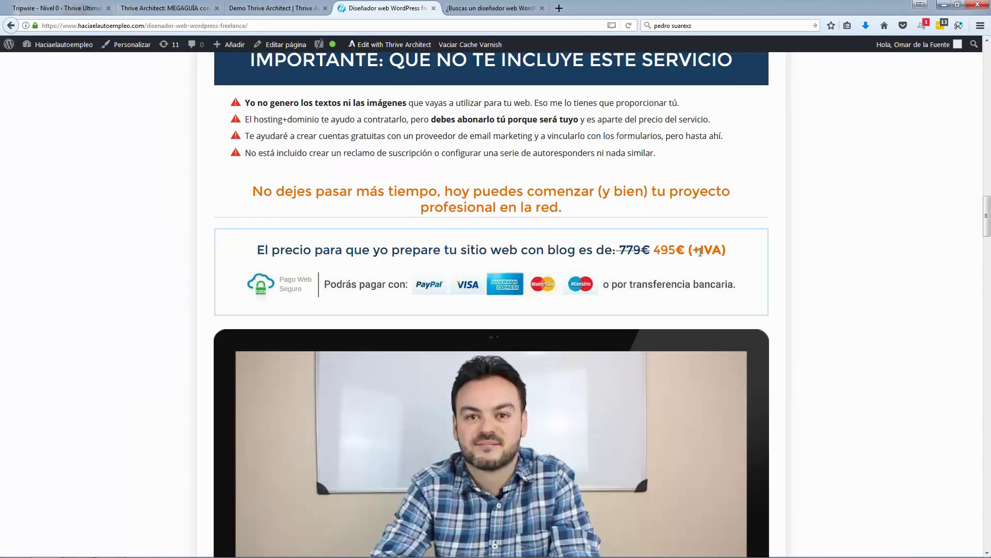
pyautogui.click(309, 8)
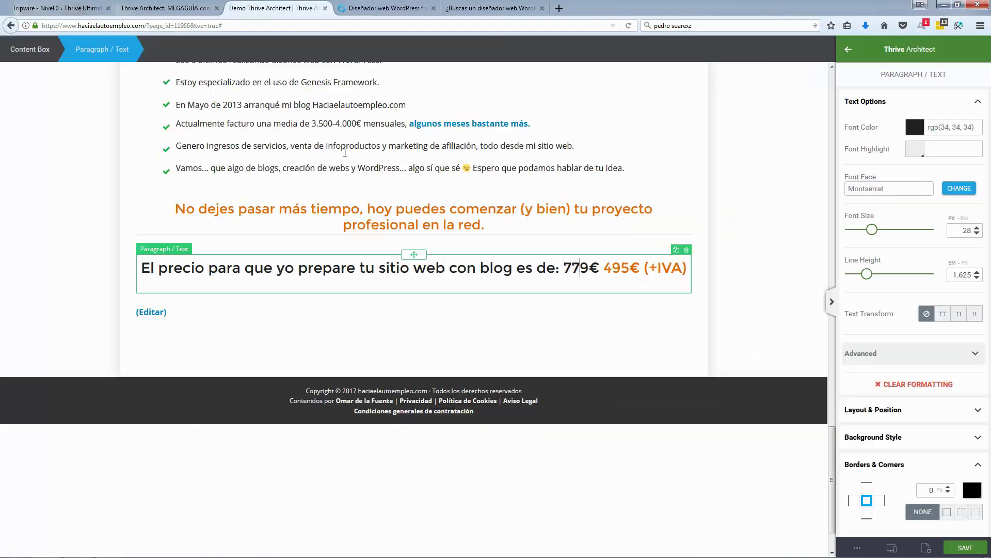
pyautogui.tripleClick(414, 267)
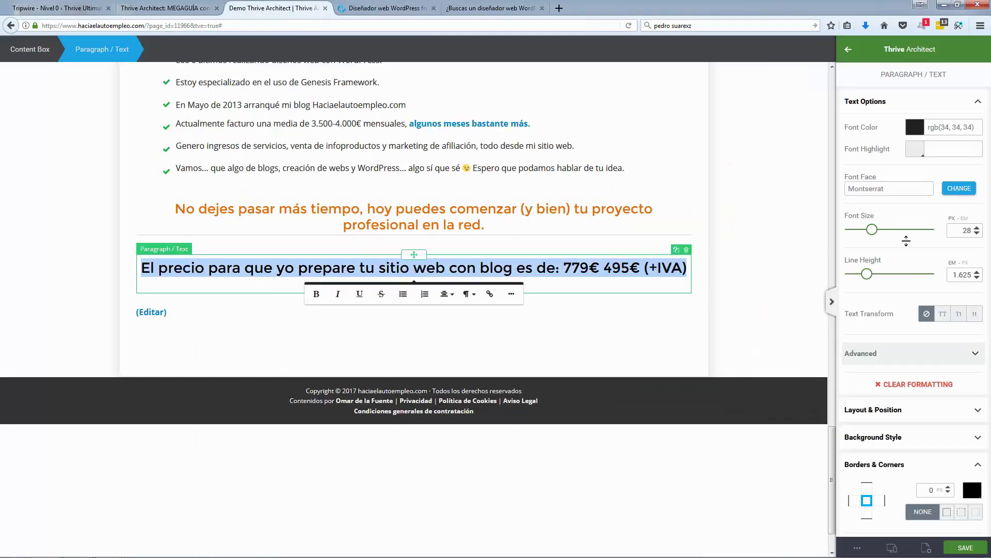
pyautogui.click(977, 233)
pyautogui.click(977, 233)
pyautogui.click(977, 233)
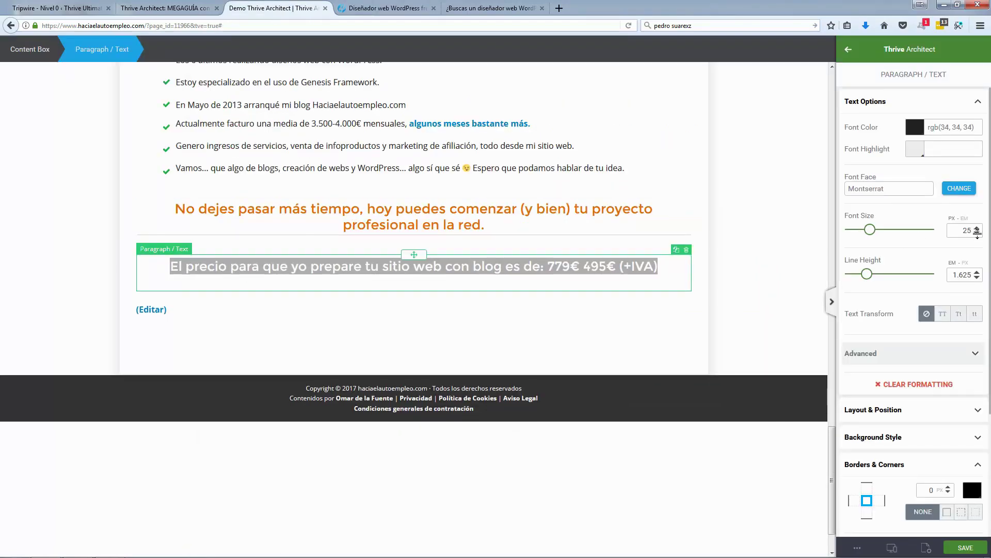
pyautogui.click(914, 127)
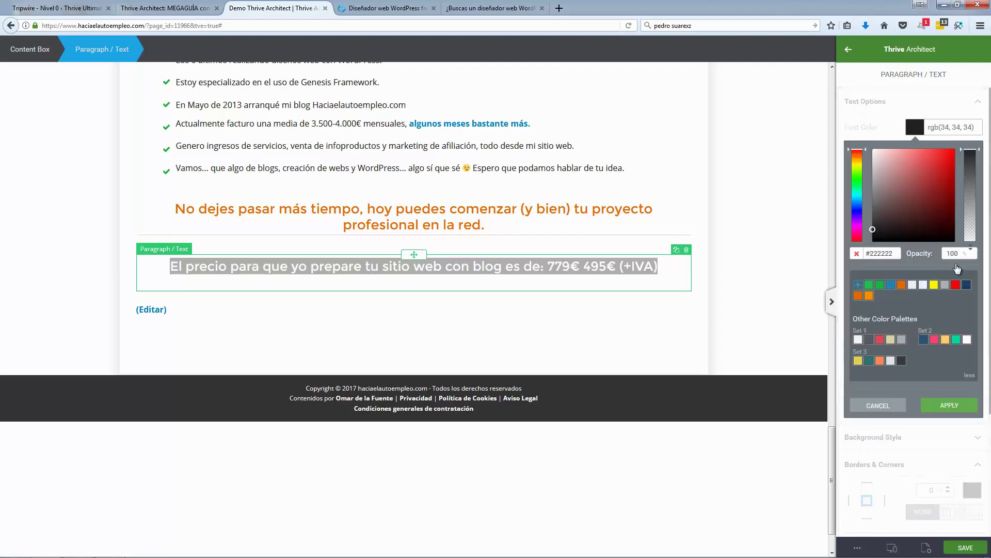
pyautogui.click(966, 285)
# Step: Strike through the old price 779€, leaving 495€ (+IVA) in orange
pyautogui.click(548, 266)
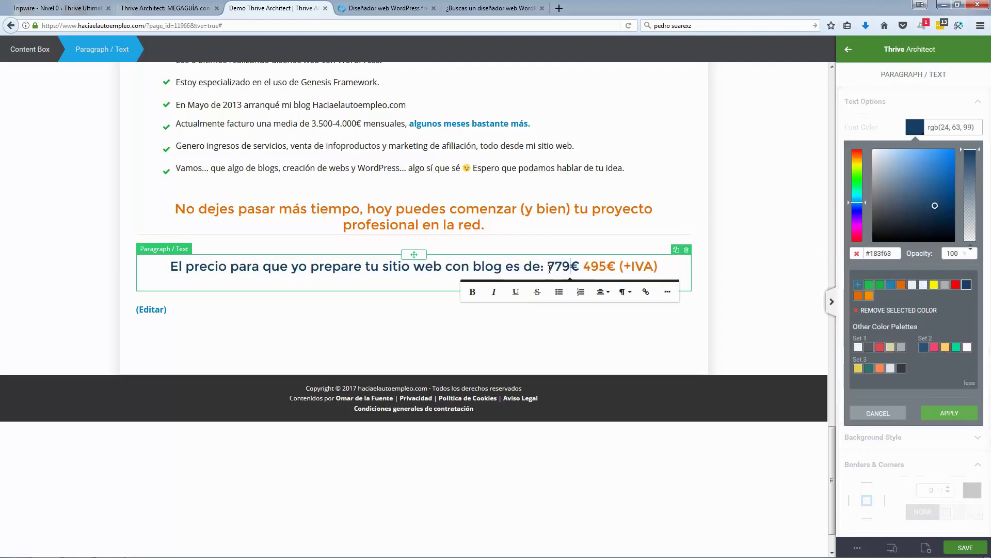
pyautogui.moveTo(547, 266); pyautogui.dragTo(578, 273)
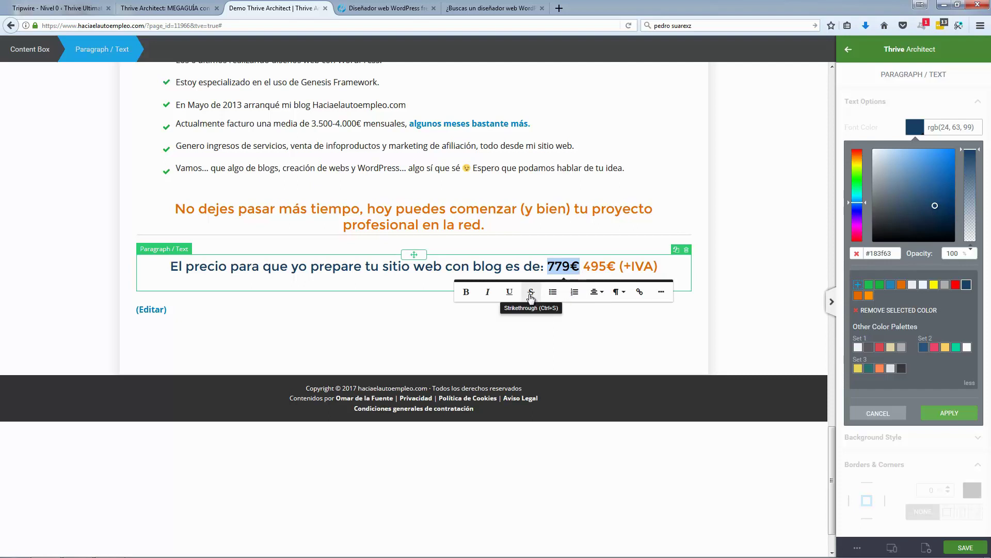
pyautogui.click(531, 292)
pyautogui.click(633, 272)
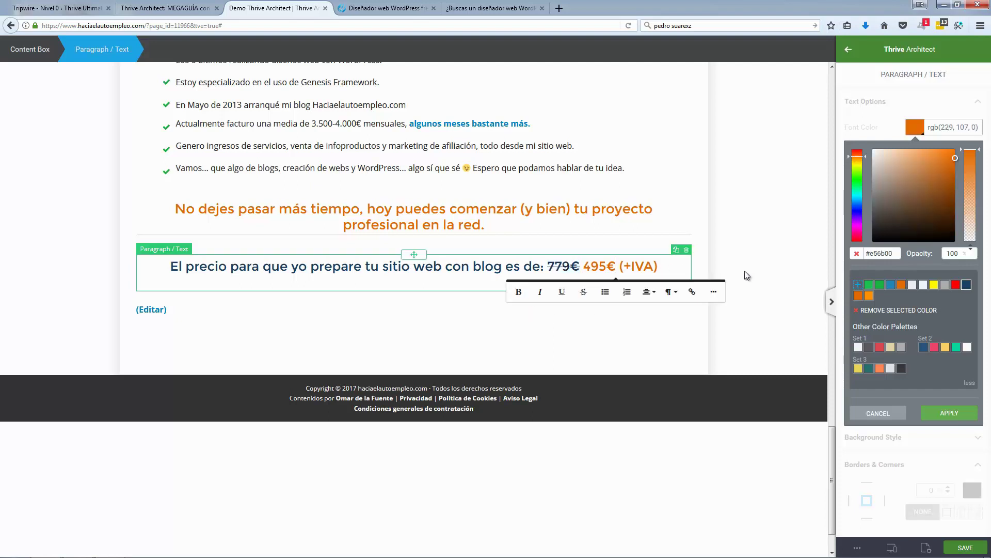
pyautogui.click(754, 252)
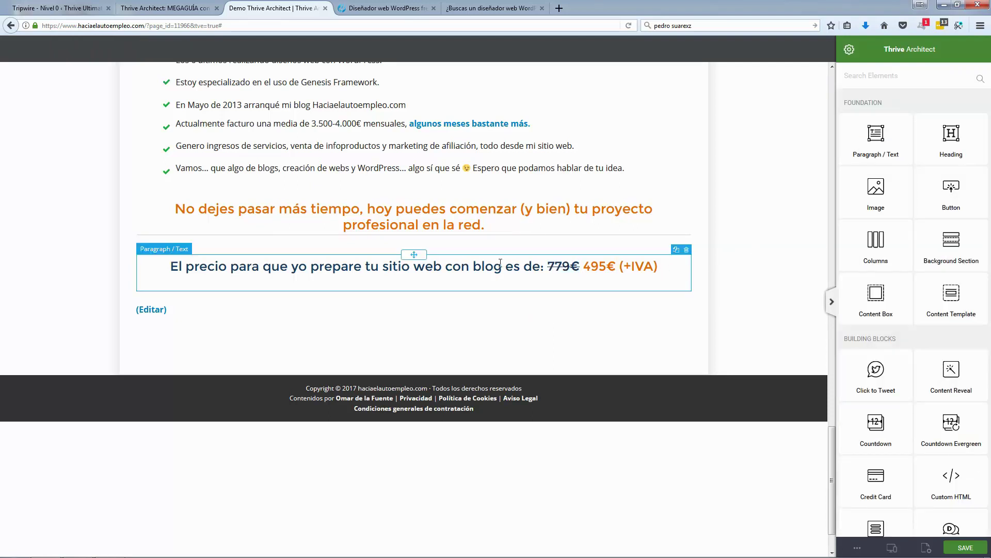
# Step: Give the price content box top padding 14 and bottom padding 0
pyautogui.click(140, 289)
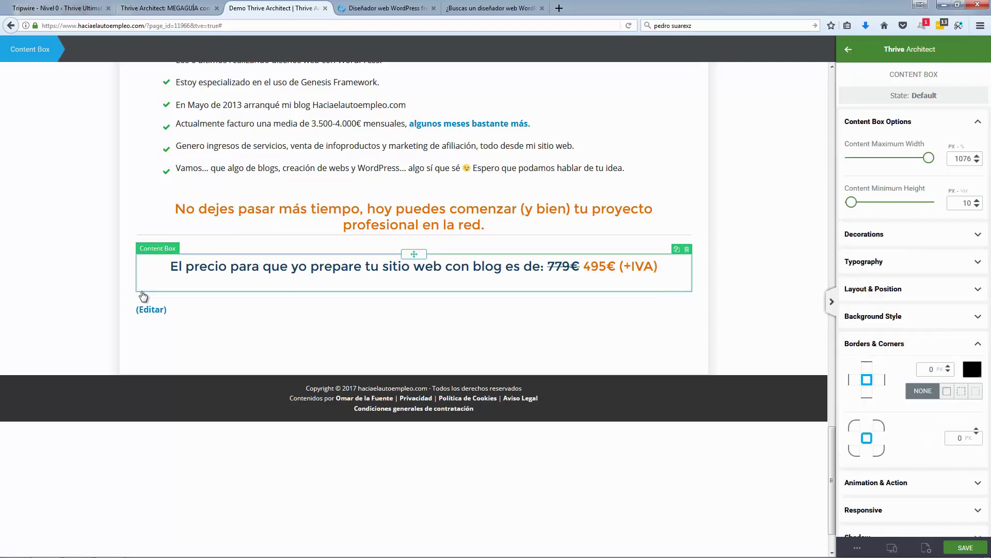
pyautogui.click(933, 345)
pyautogui.click(916, 290)
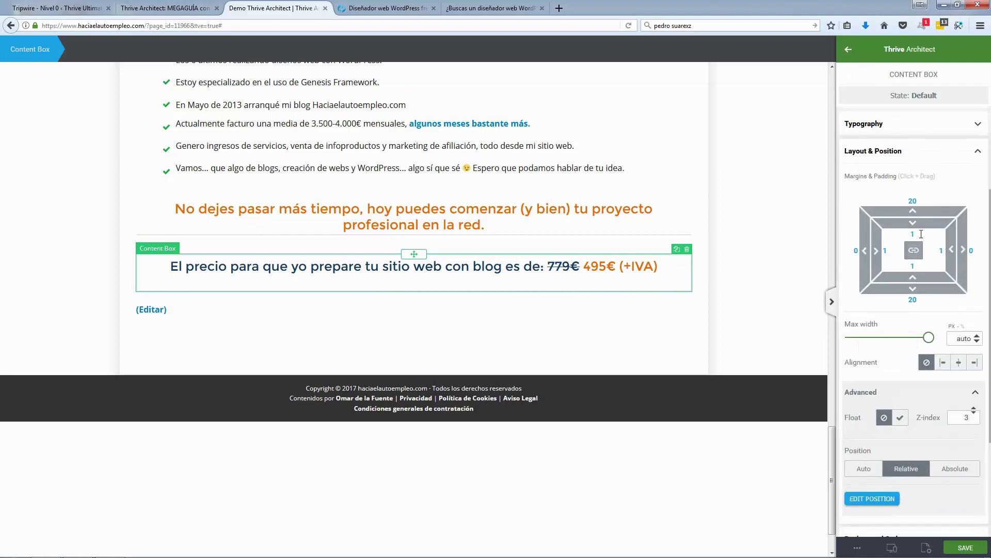
pyautogui.moveTo(913, 235); pyautogui.dragTo(915, 230)
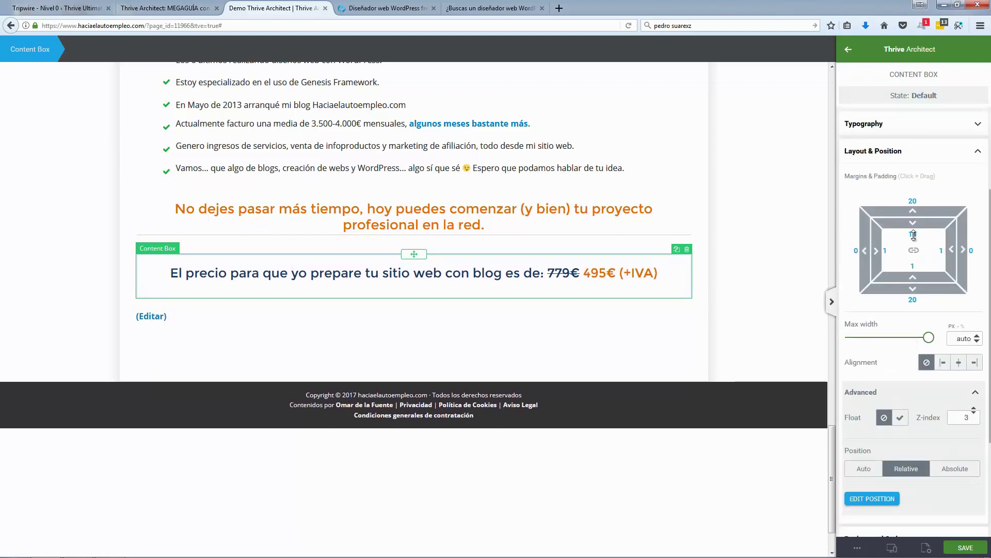
pyautogui.click(914, 288)
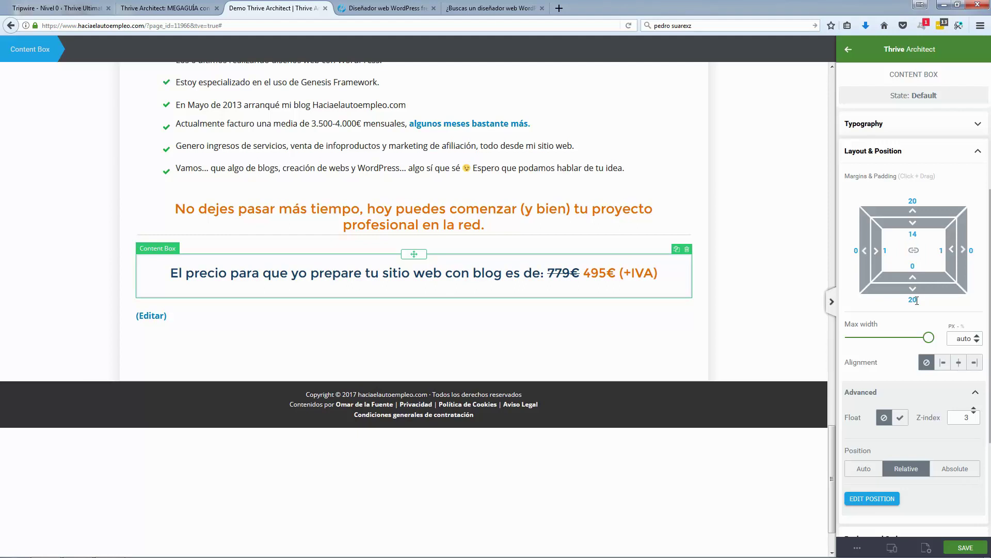
# Step: Set the price text's bottom padding to 0 and bottom margin to -15
pyautogui.click(620, 278)
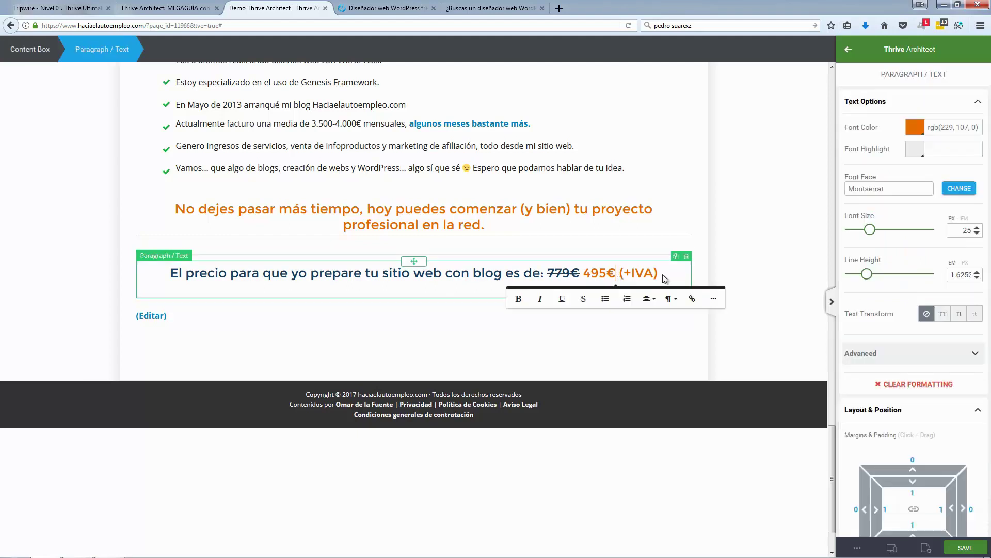
pyautogui.scroll(-2, 919, 432)
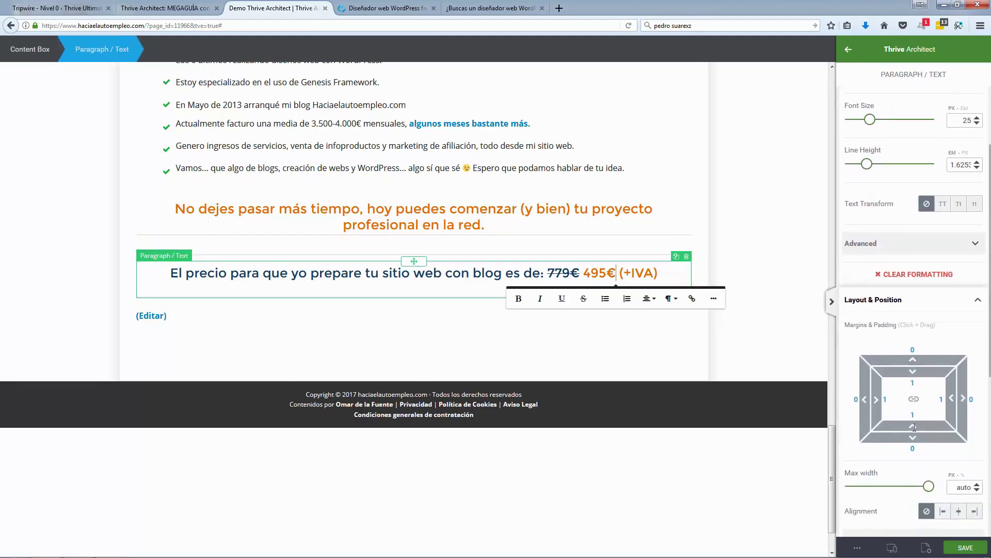
pyautogui.click(917, 434)
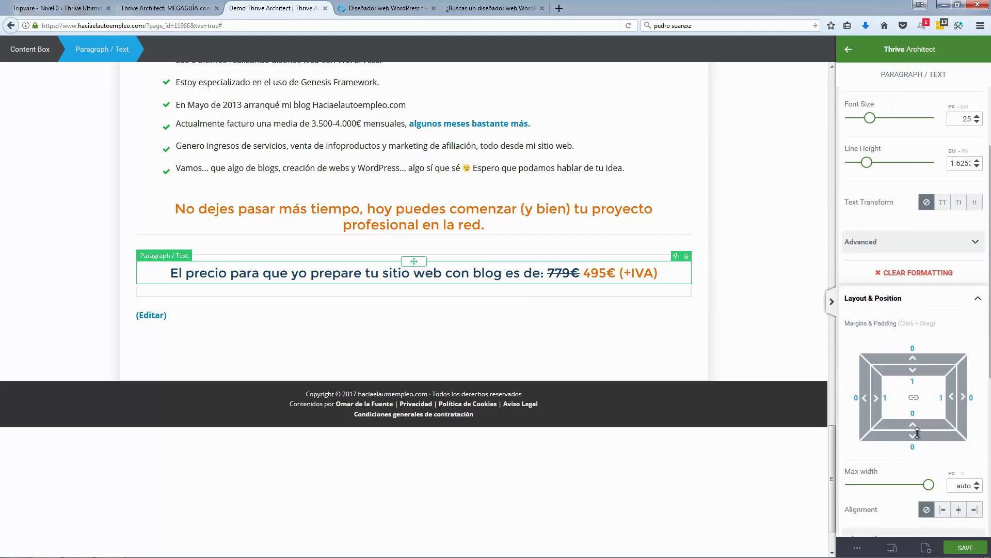
pyautogui.moveTo(915, 427); pyautogui.dragTo(915, 422)
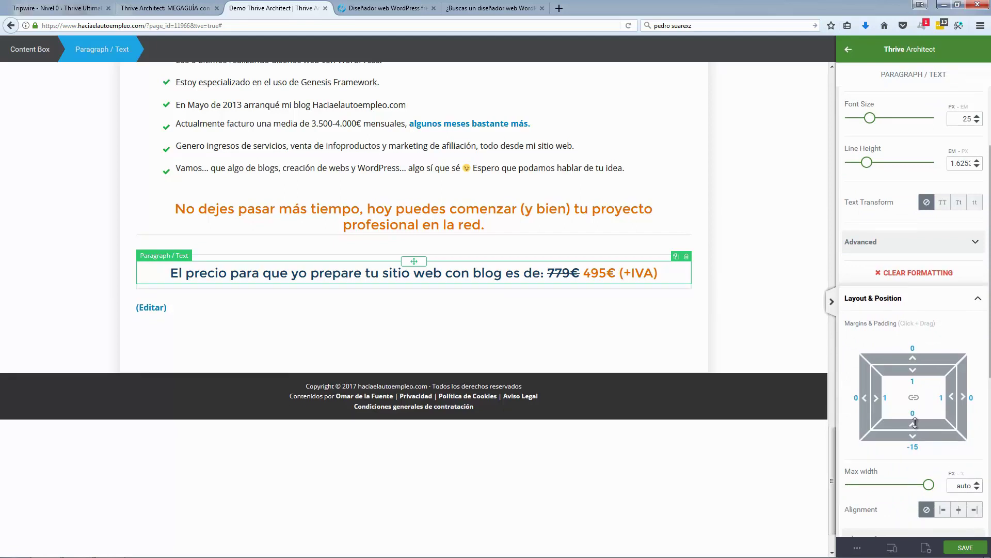
pyautogui.click(93, 258)
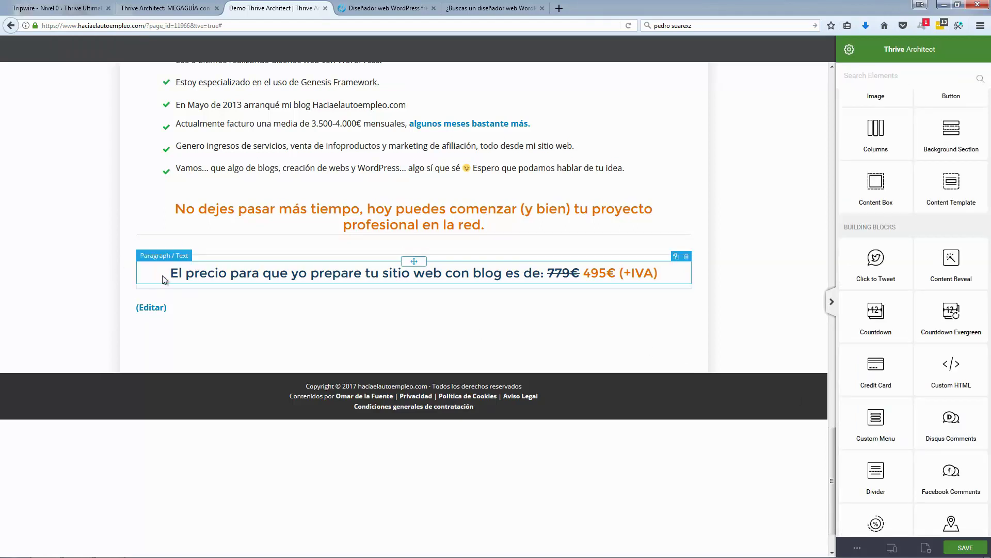
# Step: Insert Visa, MasterCard, AMEX and PayPal card icons into the price box, sized 24 px and centred
pyautogui.click(388, 8)
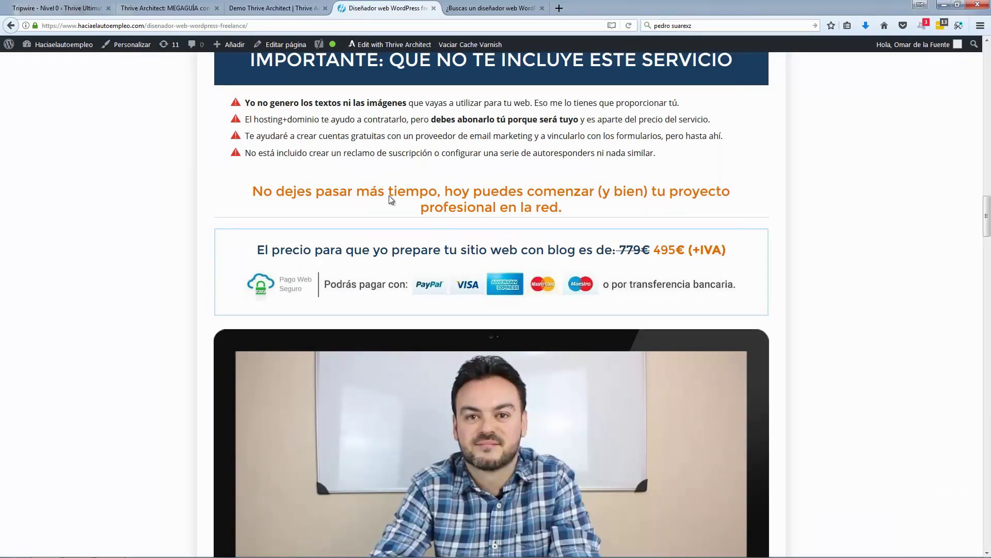
pyautogui.click(291, 10)
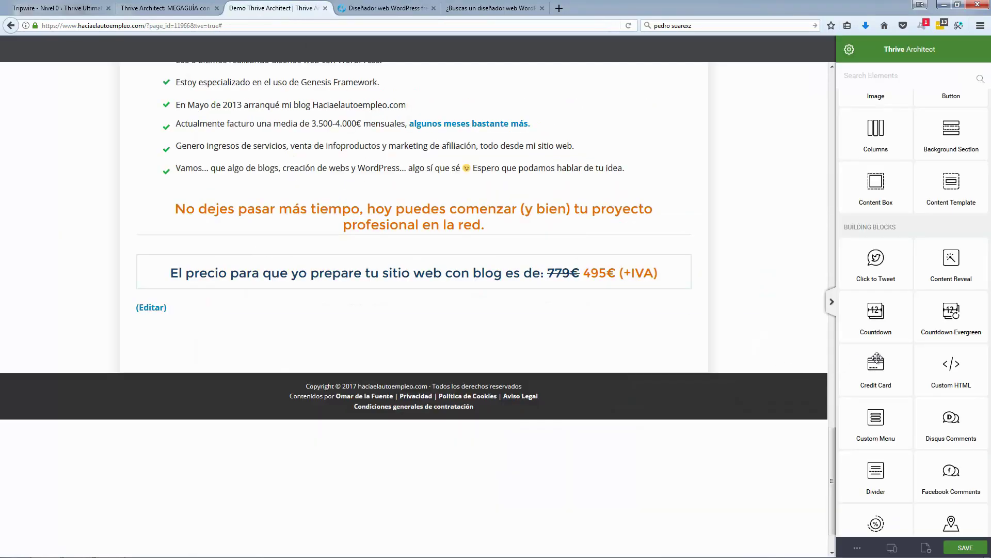
pyautogui.moveTo(878, 366); pyautogui.dragTo(497, 284)
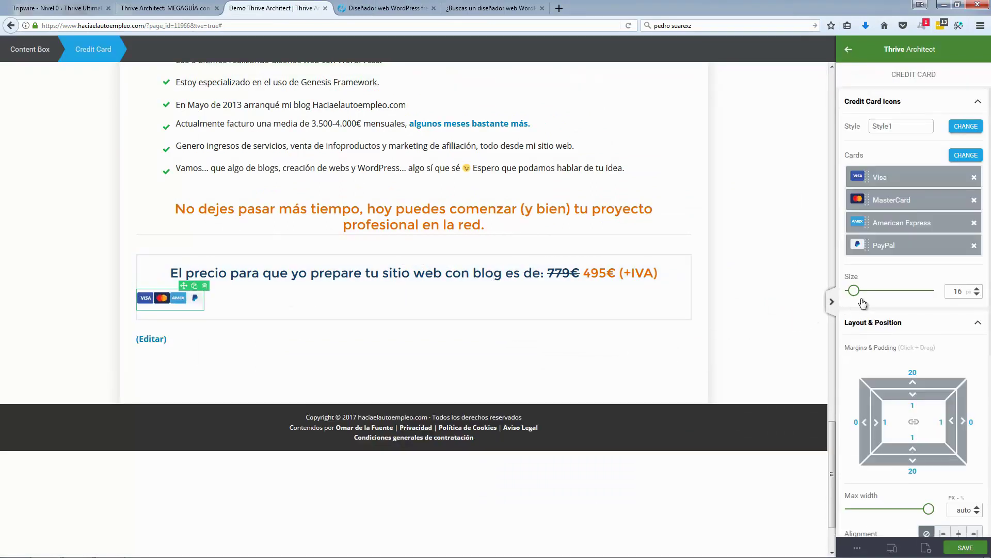
pyautogui.moveTo(854, 291); pyautogui.dragTo(859, 293)
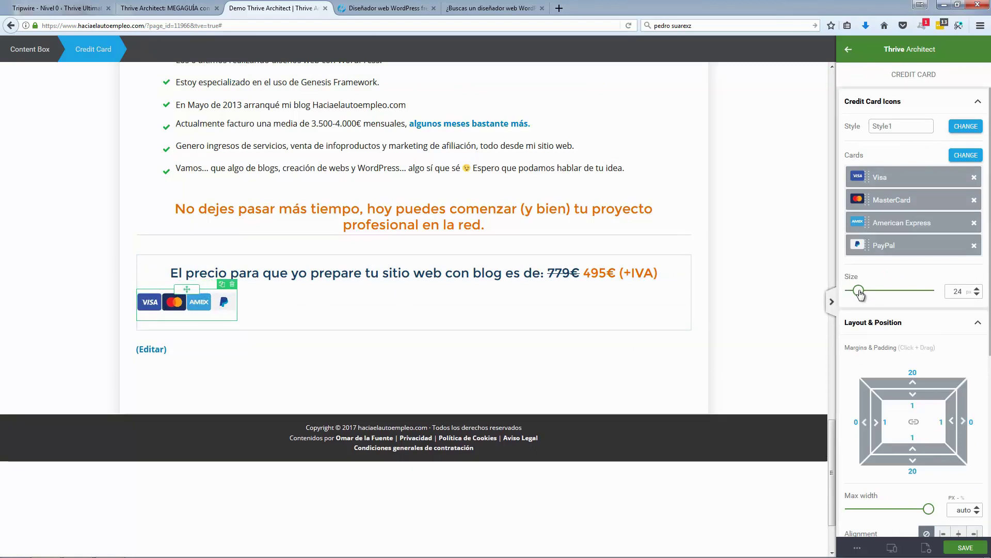
pyautogui.scroll(-6, 897, 362)
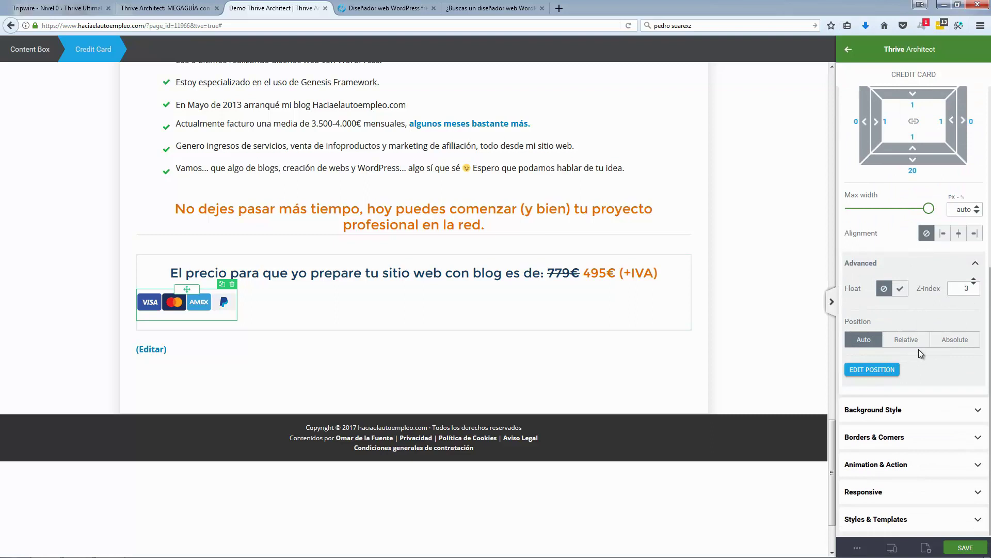
pyautogui.click(959, 234)
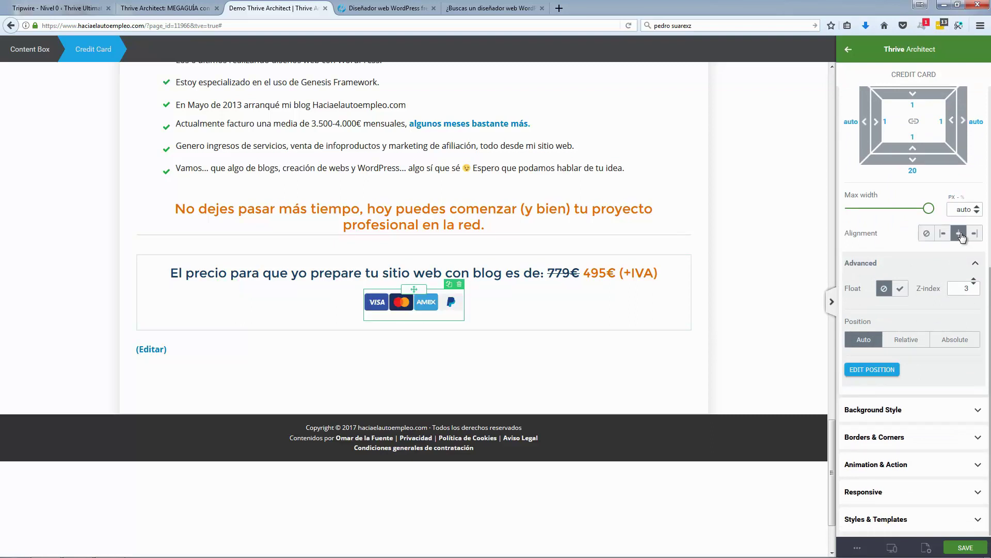
pyautogui.click(51, 243)
pyautogui.click(401, 10)
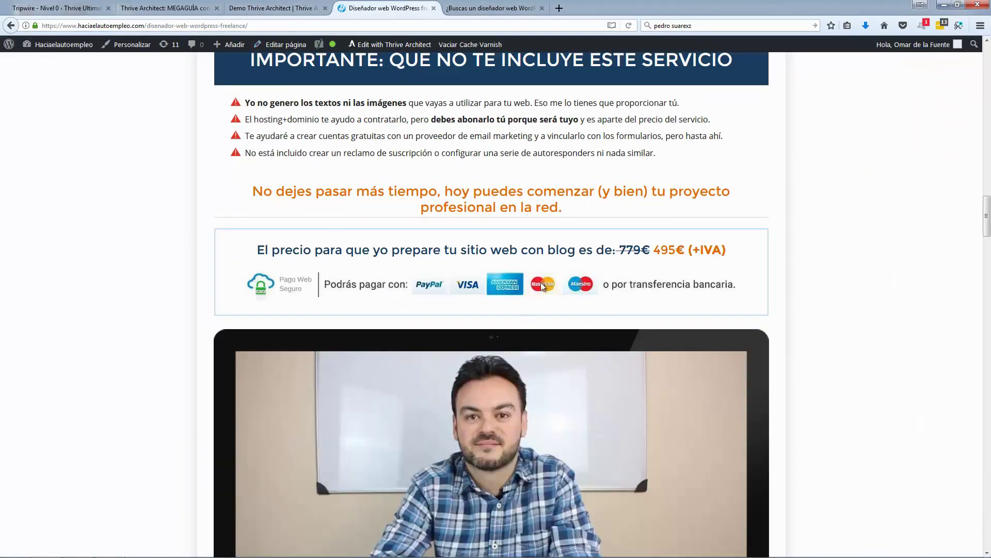
pyautogui.click(295, 13)
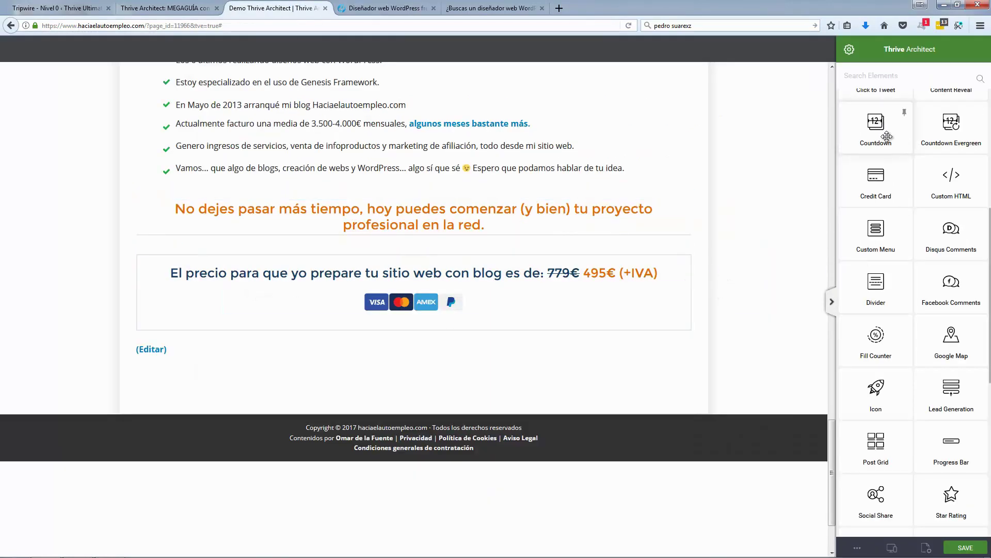
# Step: Add a bold, right-aligned 'Podrás pagar con:' label beside the card icons
pyautogui.scroll(5, 890, 145)
pyautogui.moveTo(891, 148); pyautogui.dragTo(367, 306)
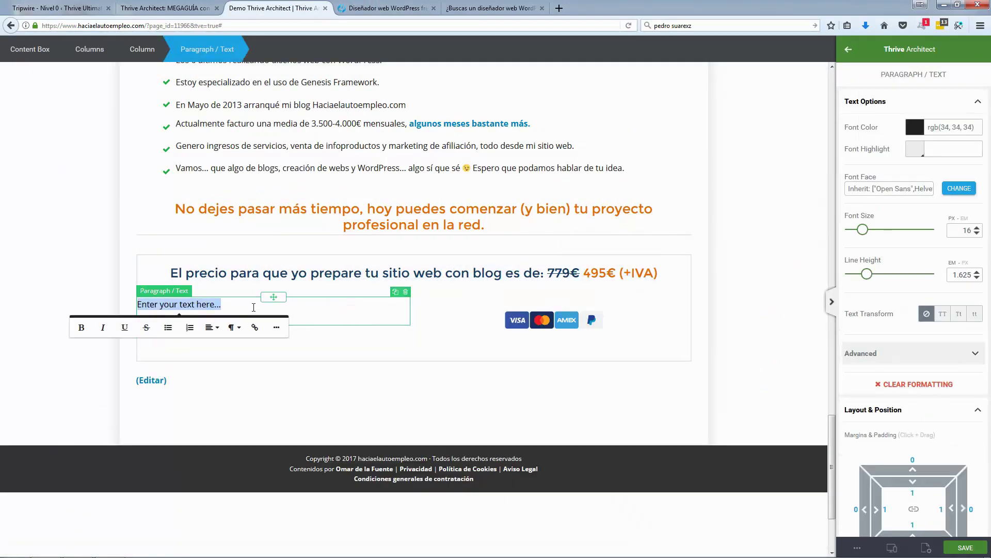
pyautogui.write('Podrás pagar con:')
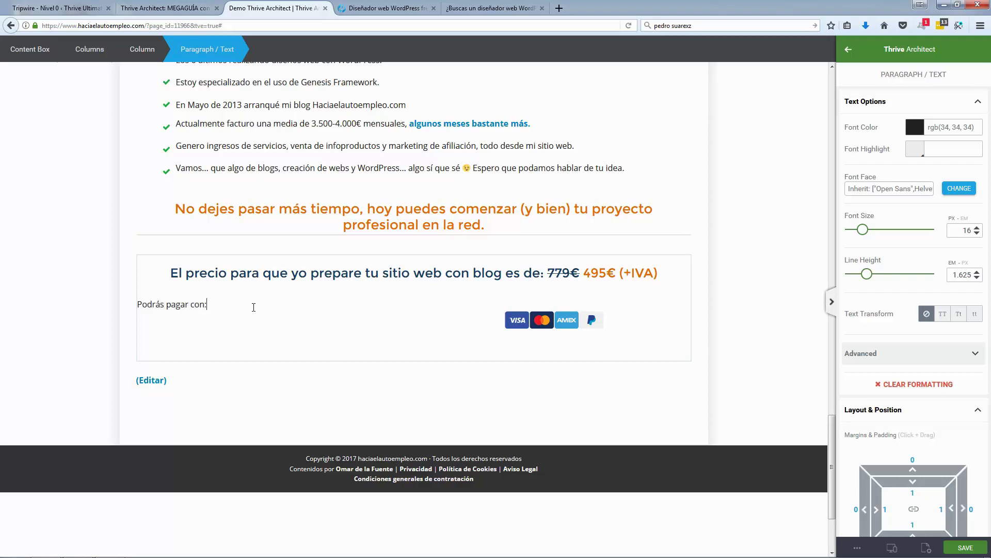
pyautogui.tripleClick(253, 307)
pyautogui.click(74, 327)
pyautogui.click(205, 327)
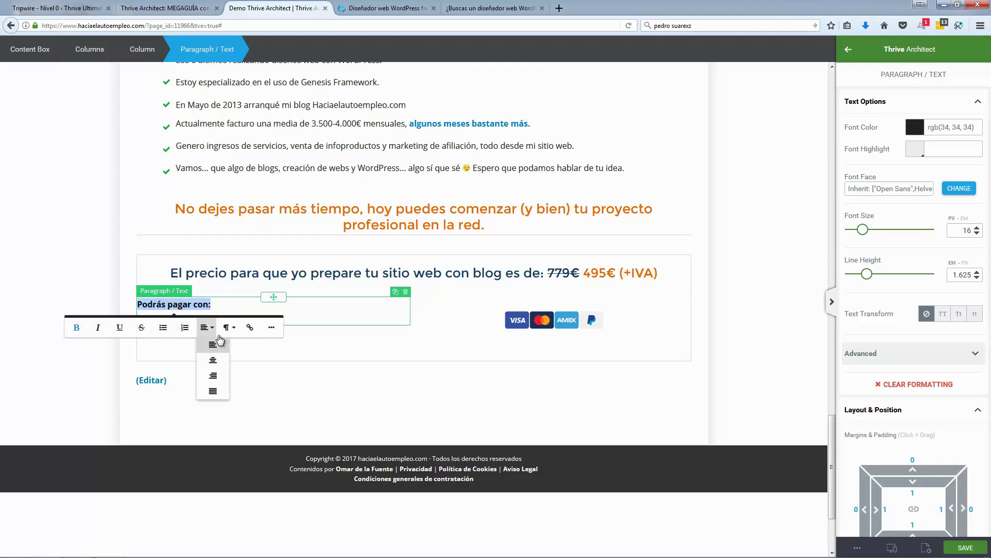
pyautogui.click(213, 375)
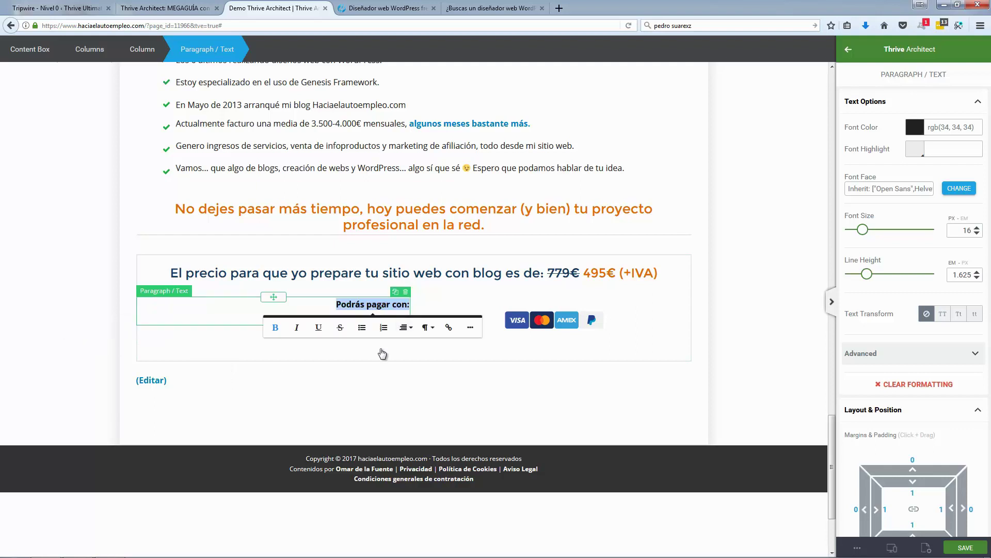
# Step: Align the card icons to the left within their column
pyautogui.click(499, 328)
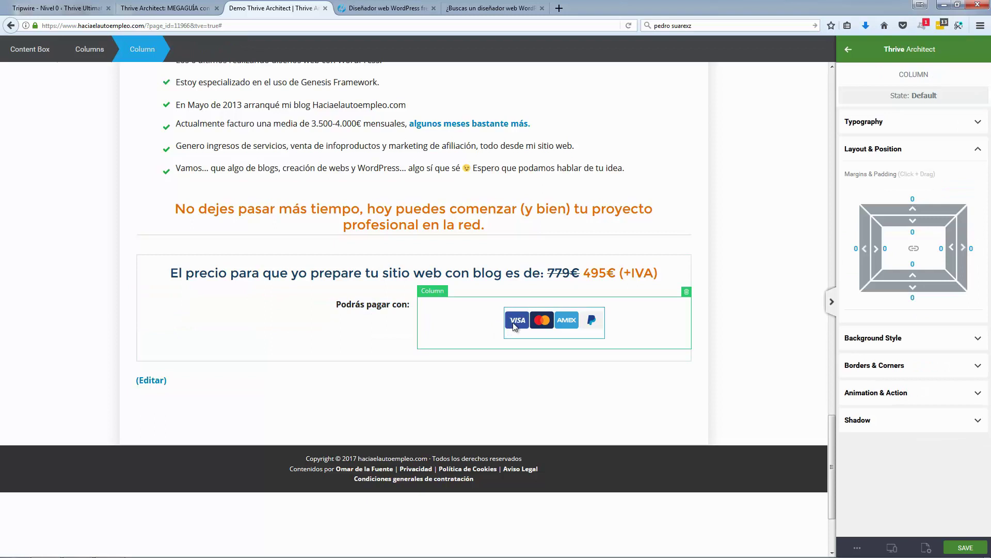
pyautogui.click(516, 328)
pyautogui.scroll(-2, 919, 393)
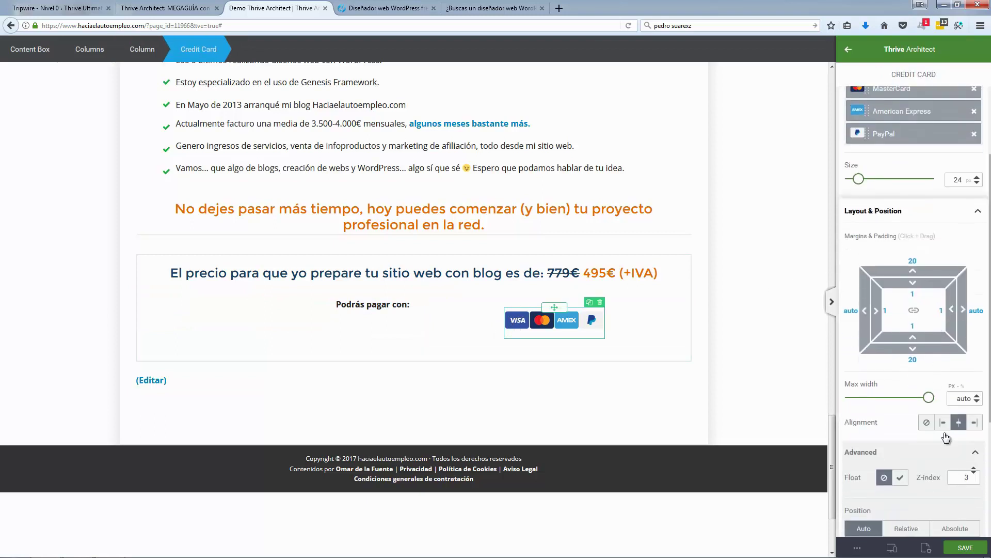
pyautogui.click(942, 423)
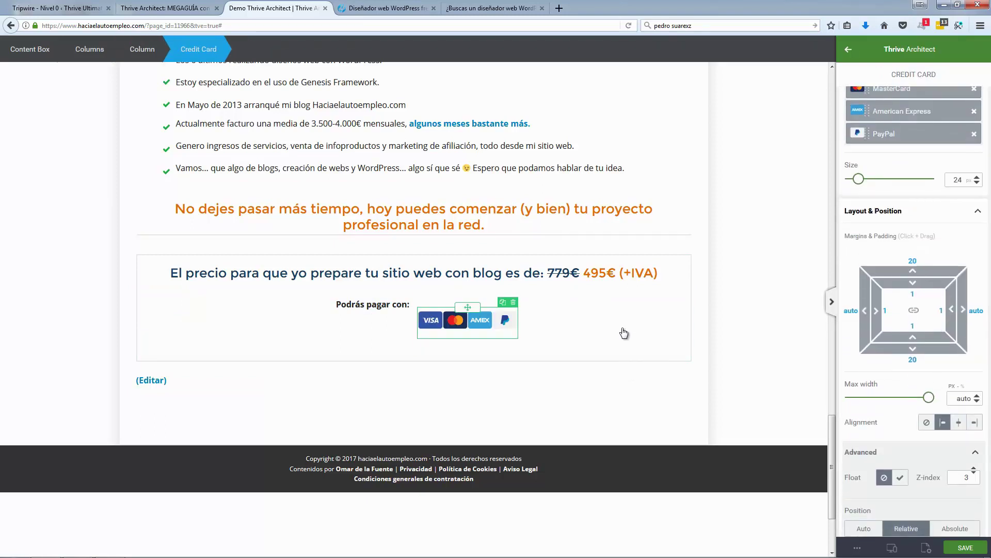
pyautogui.click(414, 356)
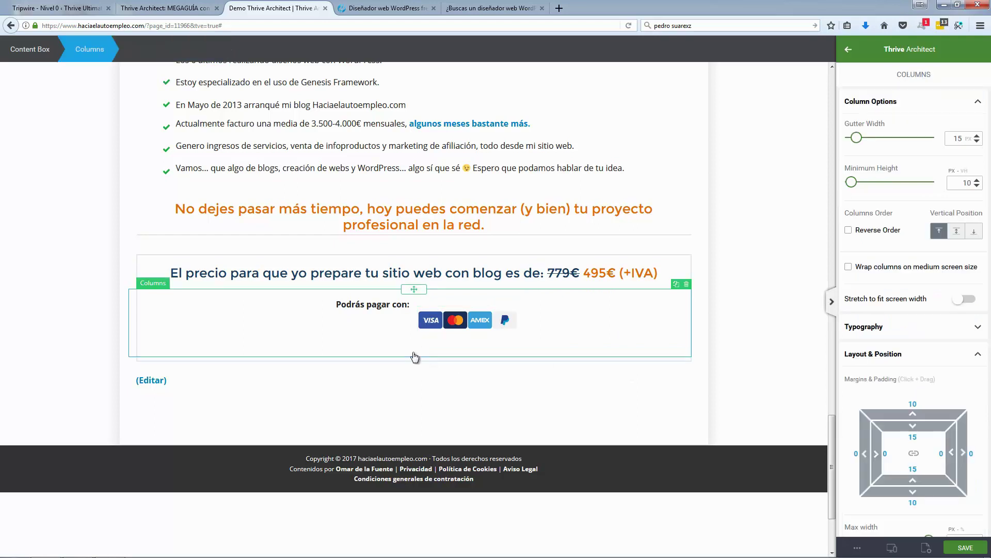
# Step: Vertically centre the label beside the icons and remove the card icons' bottom padding
pyautogui.click(956, 232)
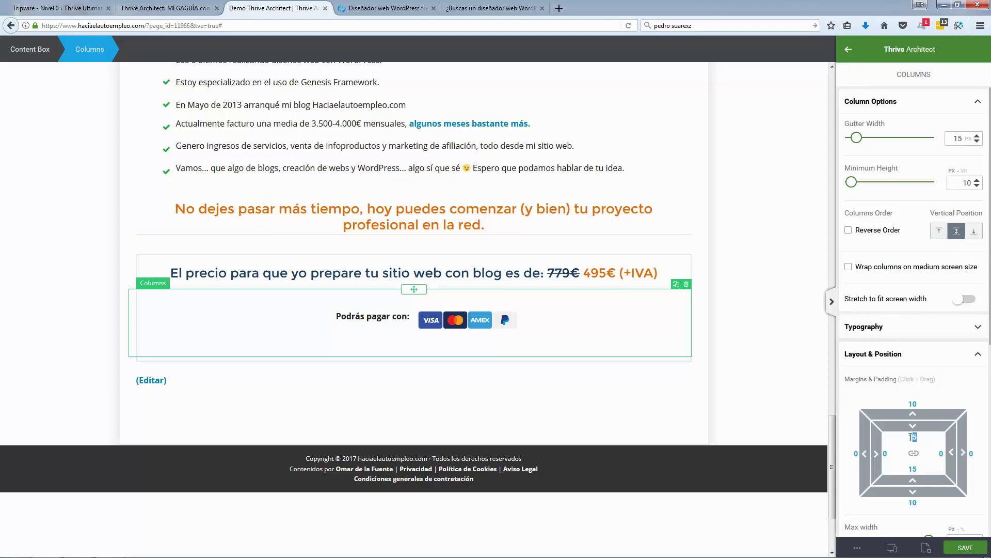
pyautogui.write('0')
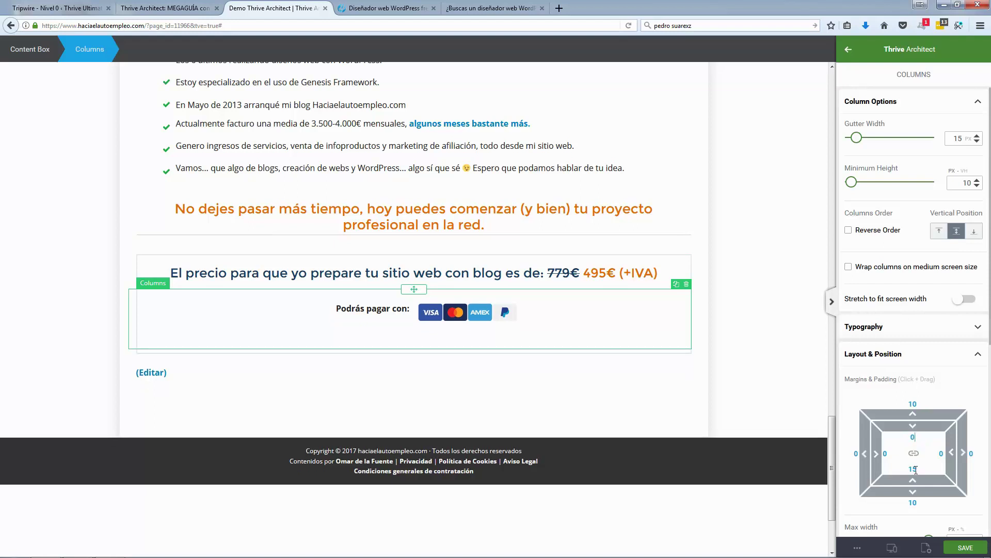
pyautogui.write('0')
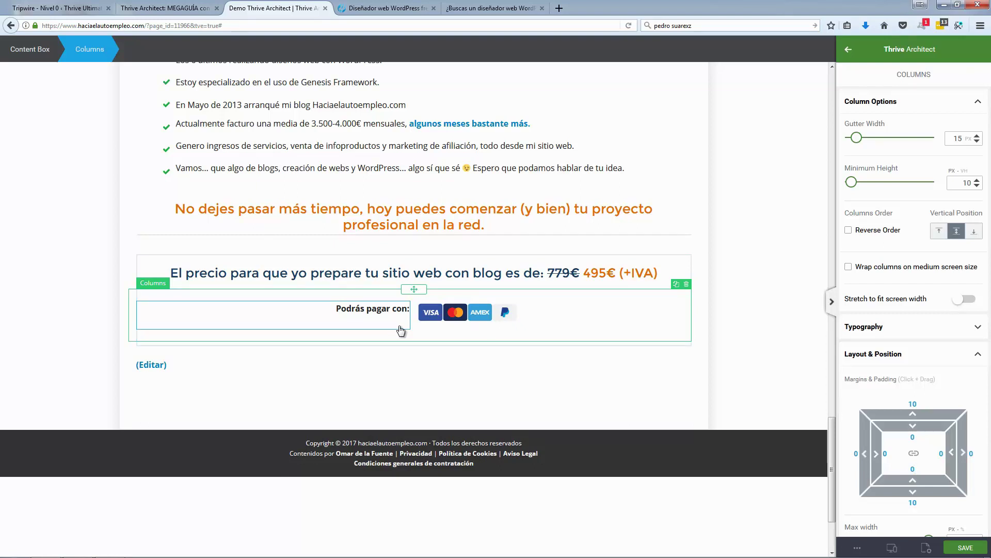
pyautogui.click(363, 321)
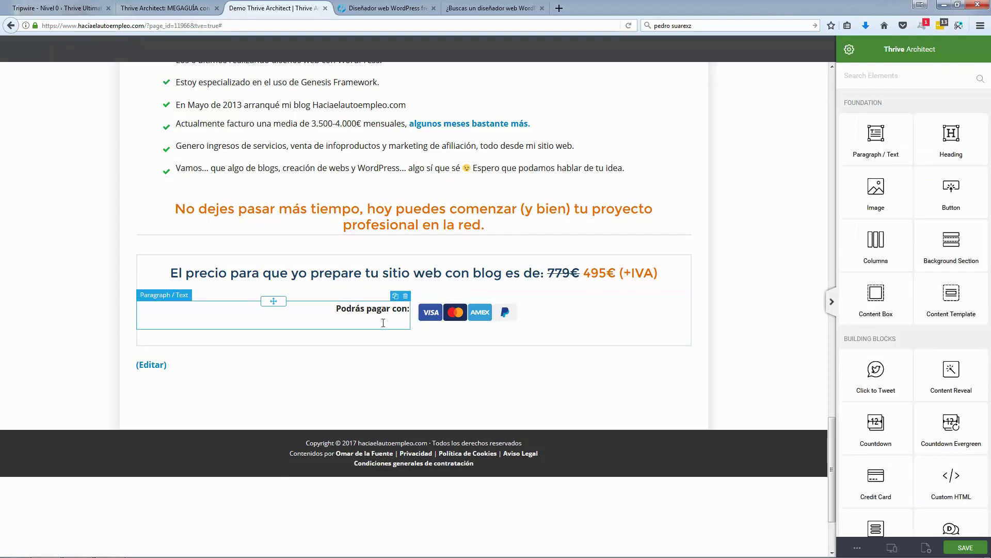
pyautogui.click(428, 325)
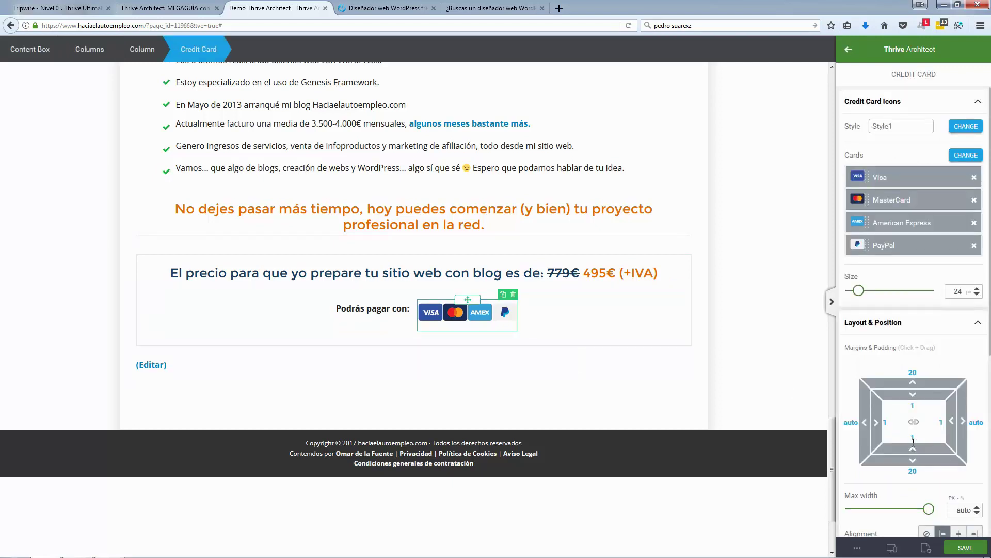
pyautogui.moveTo(913, 441)
pyautogui.mouseDown()
pyautogui.moveTo(921, 468)
pyautogui.moveTo(913, 435)
pyautogui.mouseUp()
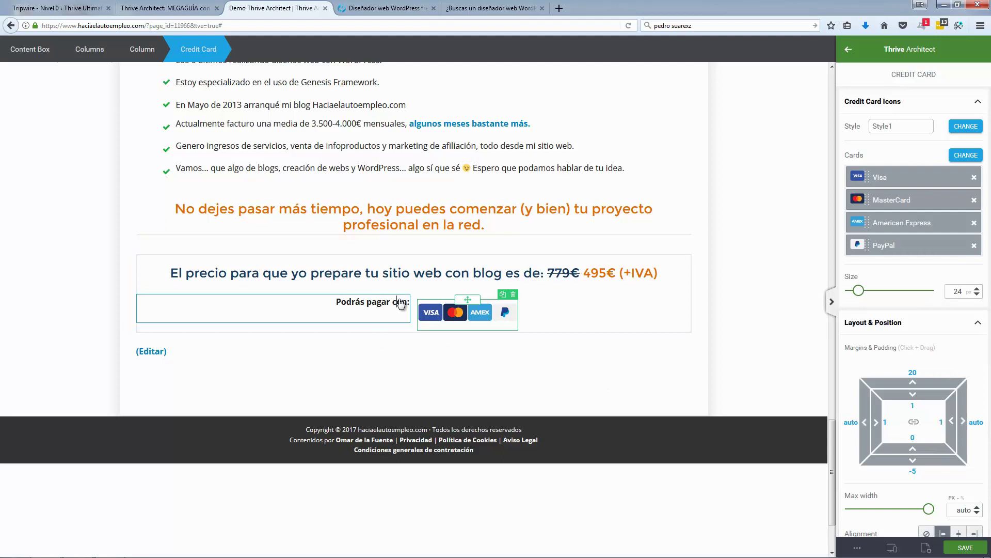
# Step: Reduce the payment line's bottom spacing and give the price line a -47 bottom margin
pyautogui.tripleClick(401, 303)
pyautogui.scroll(-2, 914, 458)
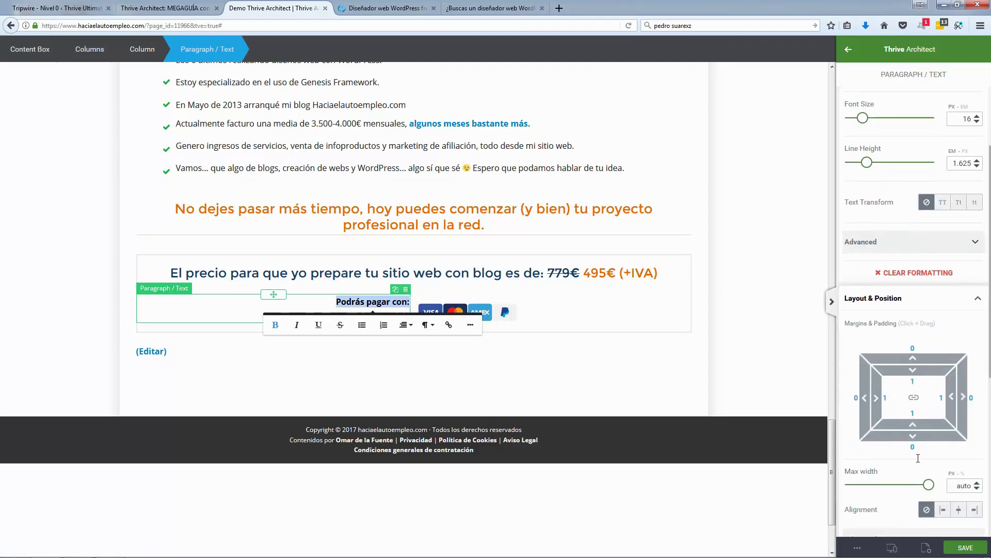
pyautogui.moveTo(913, 438); pyautogui.dragTo(915, 417)
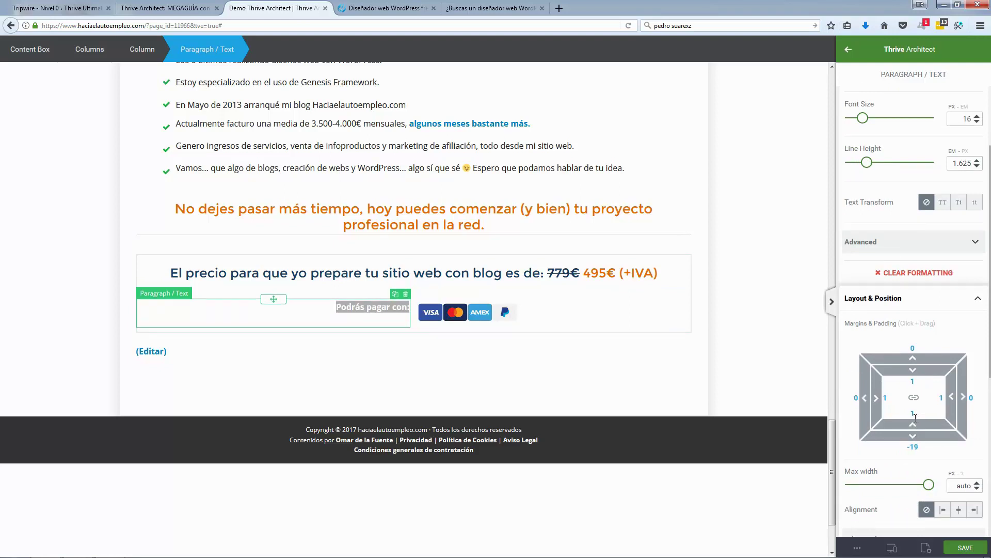
pyautogui.click(514, 272)
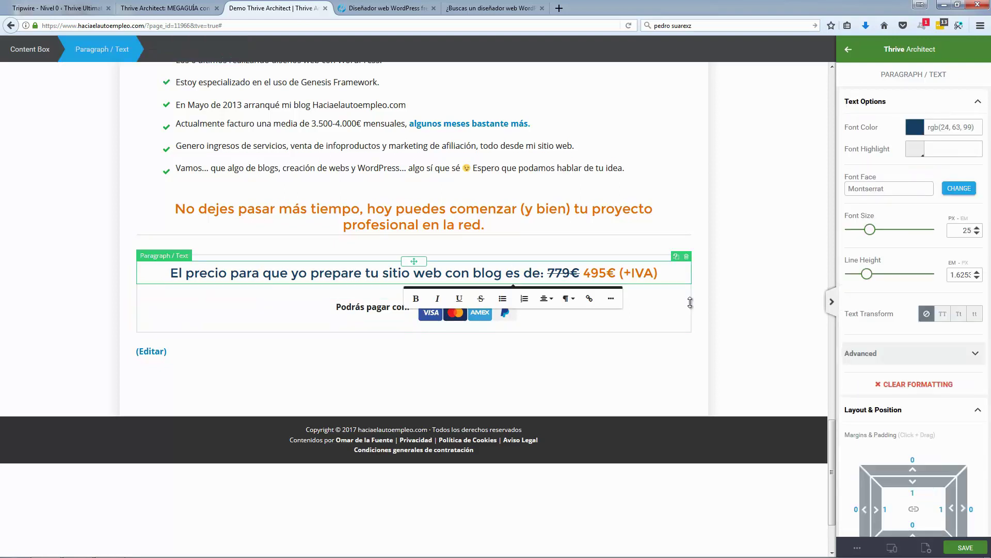
pyautogui.scroll(-2, 928, 484)
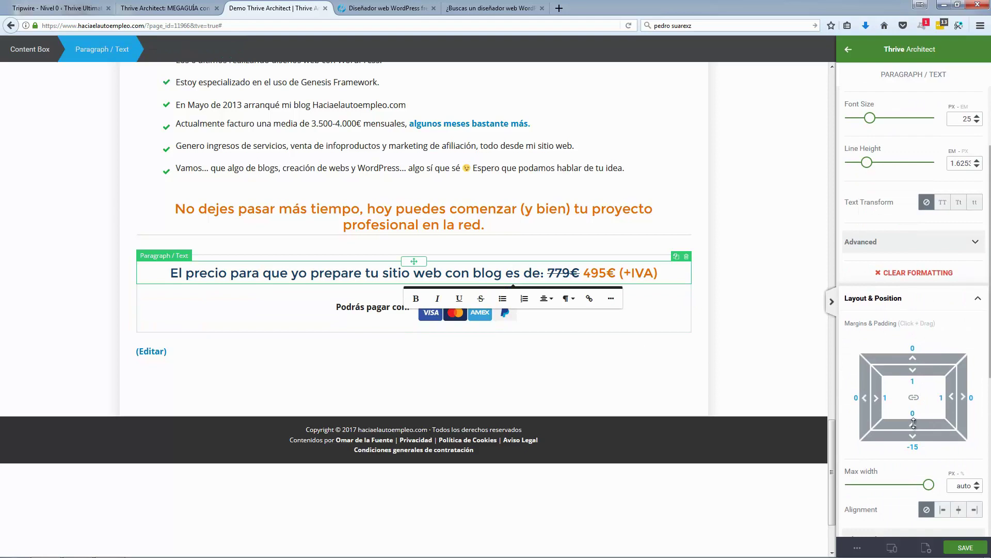
pyautogui.moveTo(919, 442); pyautogui.dragTo(918, 408)
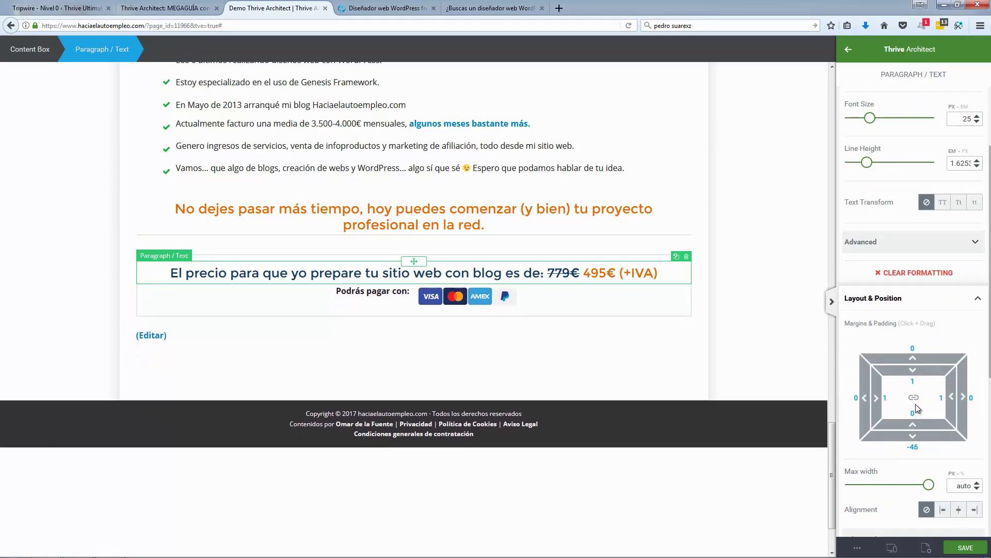
pyautogui.click(57, 289)
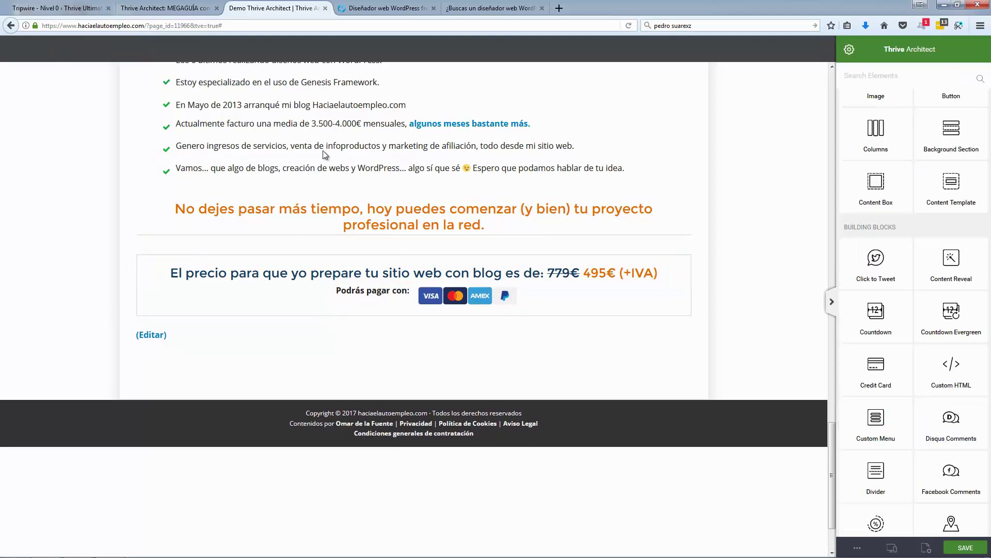
pyautogui.click(378, 11)
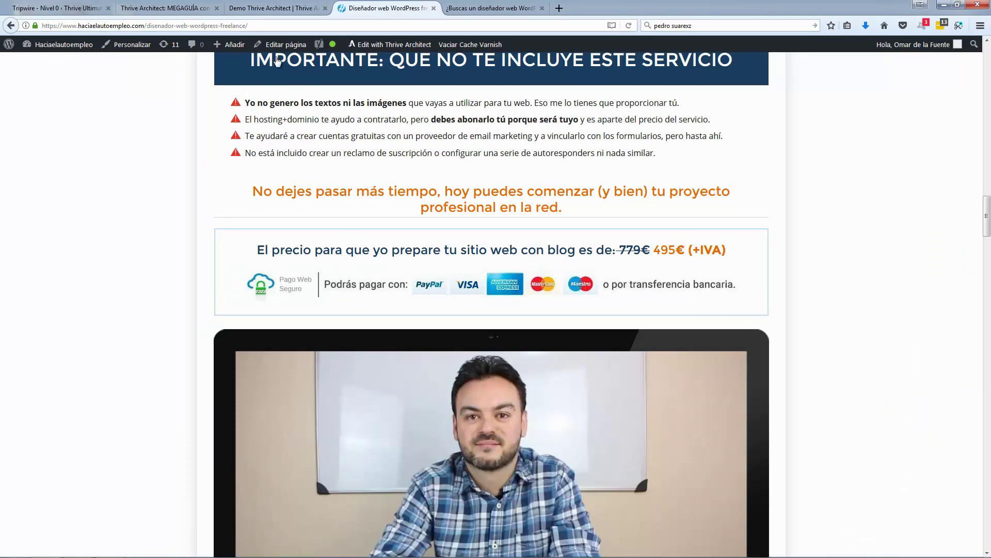
pyautogui.click(280, 11)
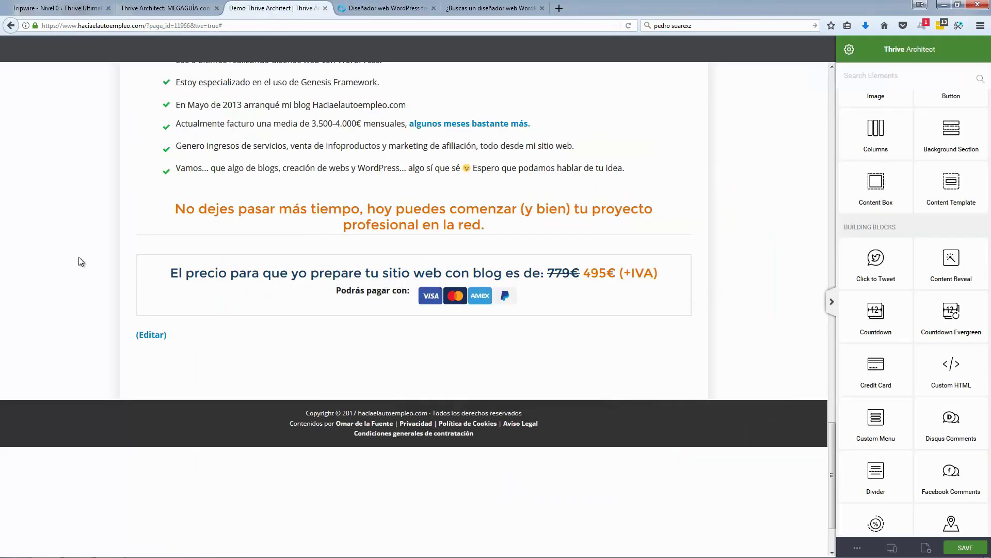
# Step: Select the price content box and bring up its Borders & Corners settings
pyautogui.click(140, 321)
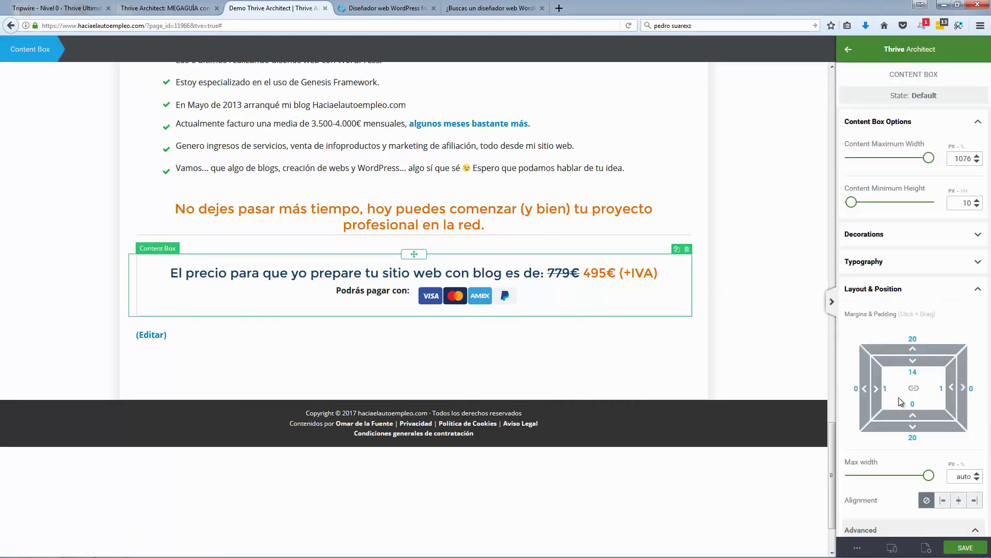
pyautogui.scroll(-3, 904, 404)
pyautogui.scroll(5, 905, 406)
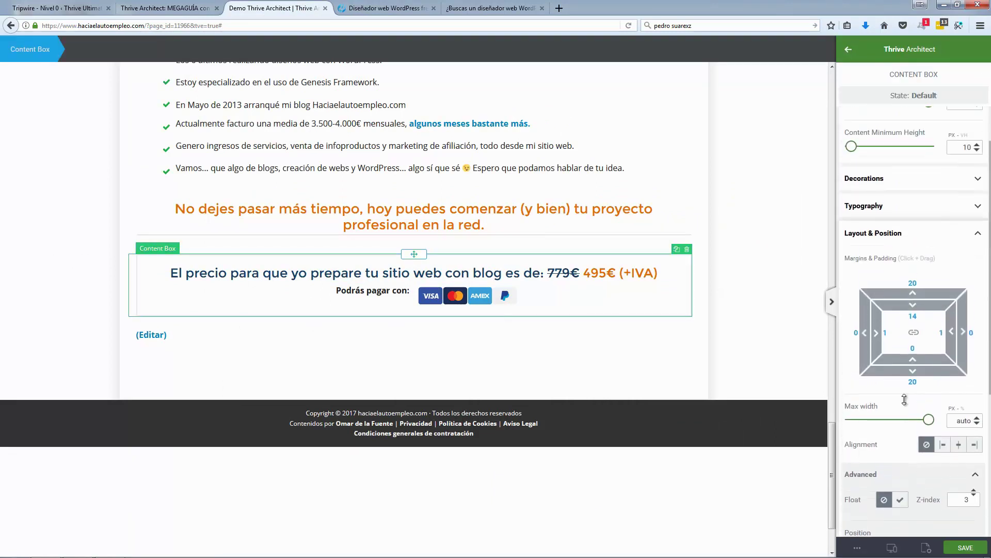
pyautogui.click(917, 287)
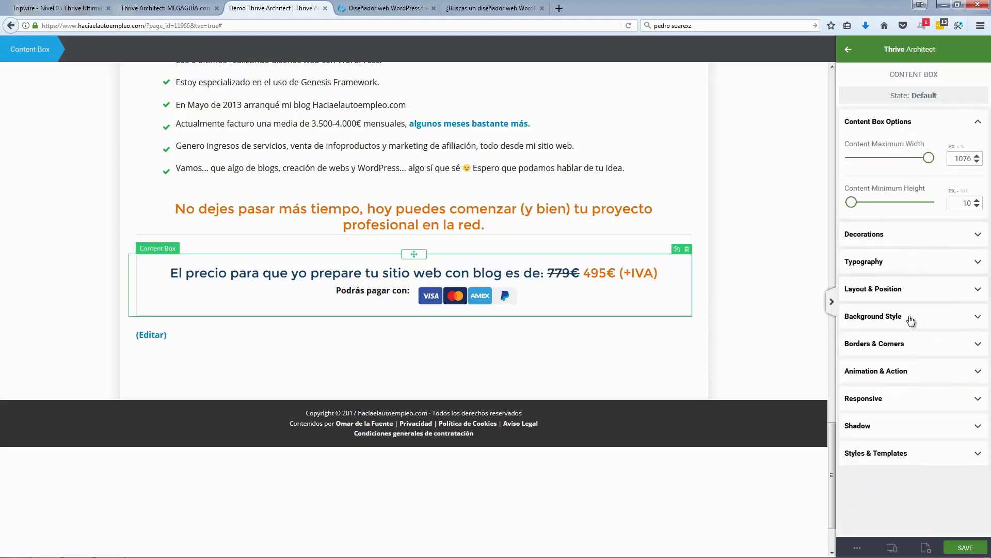
pyautogui.click(911, 344)
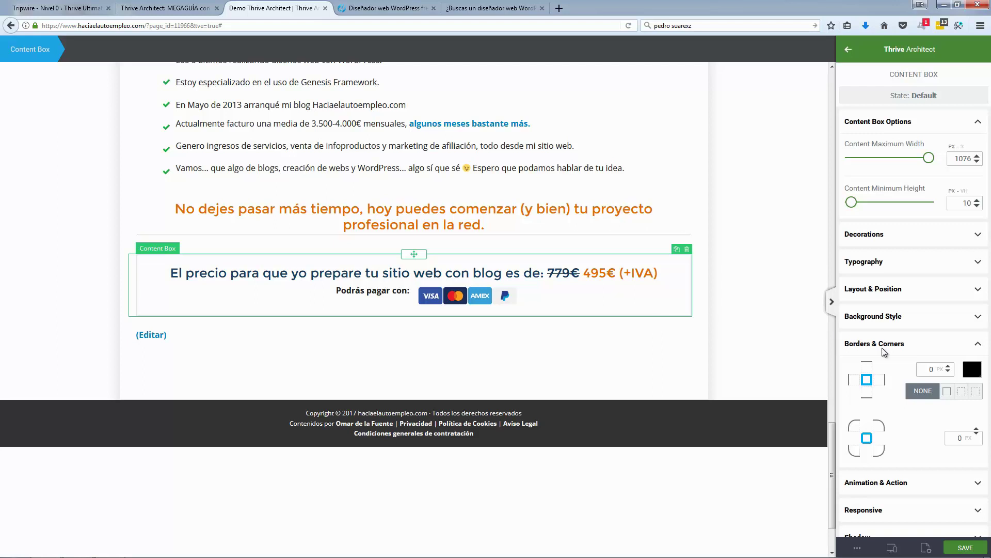
pyautogui.click(636, 360)
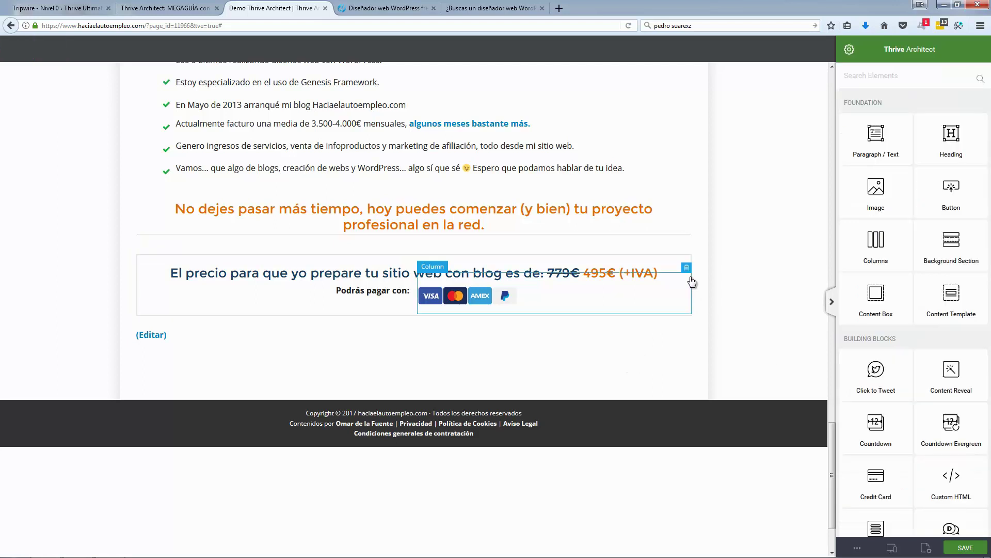
pyautogui.click(649, 259)
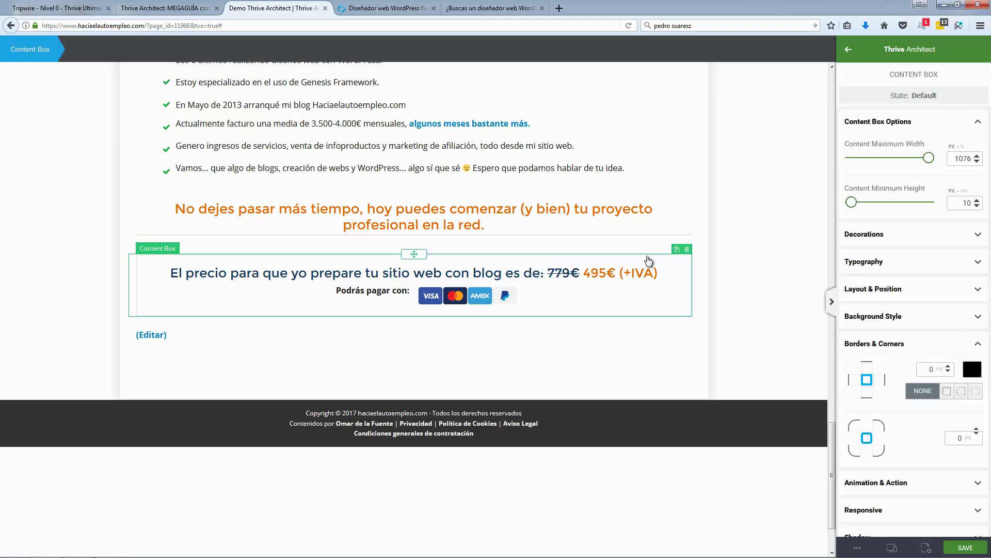
# Step: Give the price box a solid 2 px border in light blue #76bbdb
pyautogui.click(948, 365)
pyautogui.click(949, 366)
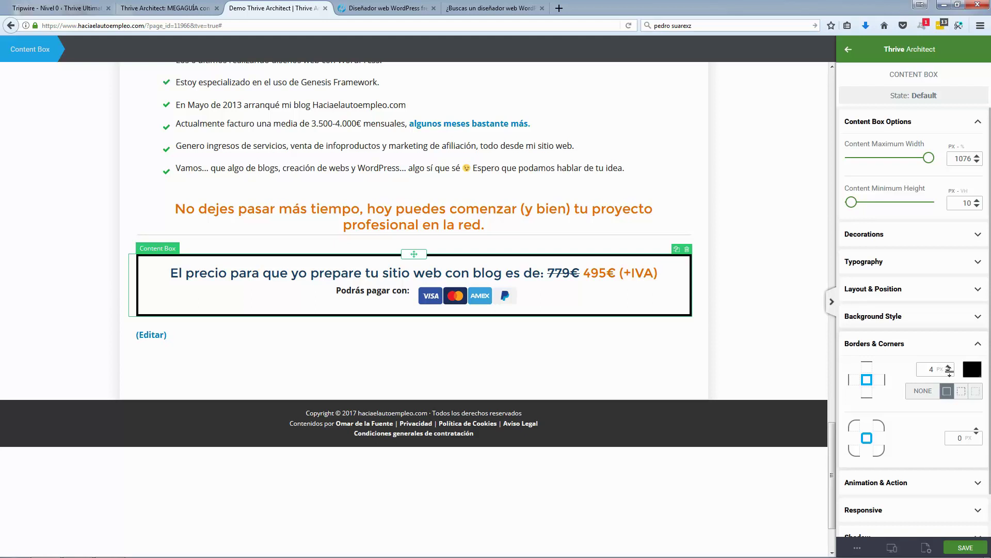
pyautogui.click(949, 372)
pyautogui.click(949, 372)
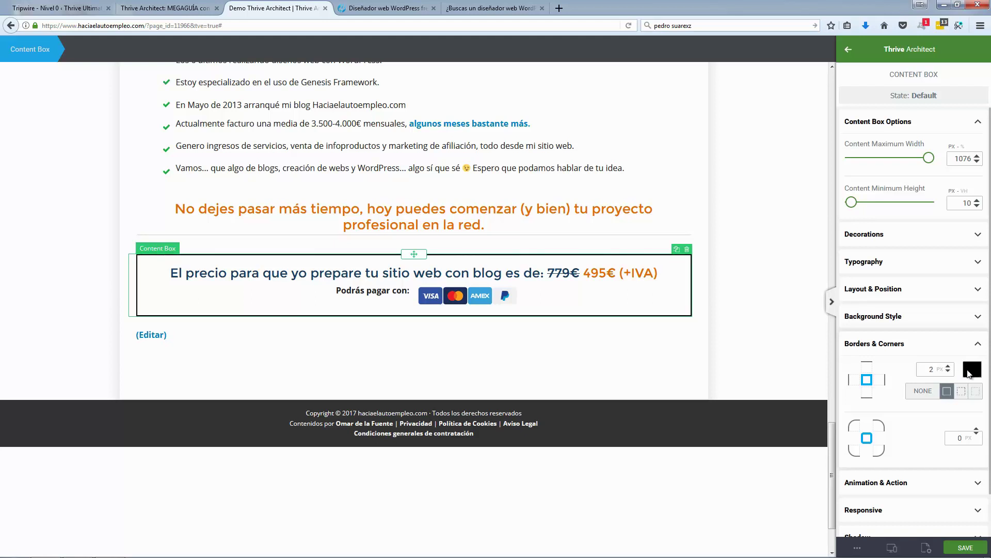
pyautogui.click(972, 369)
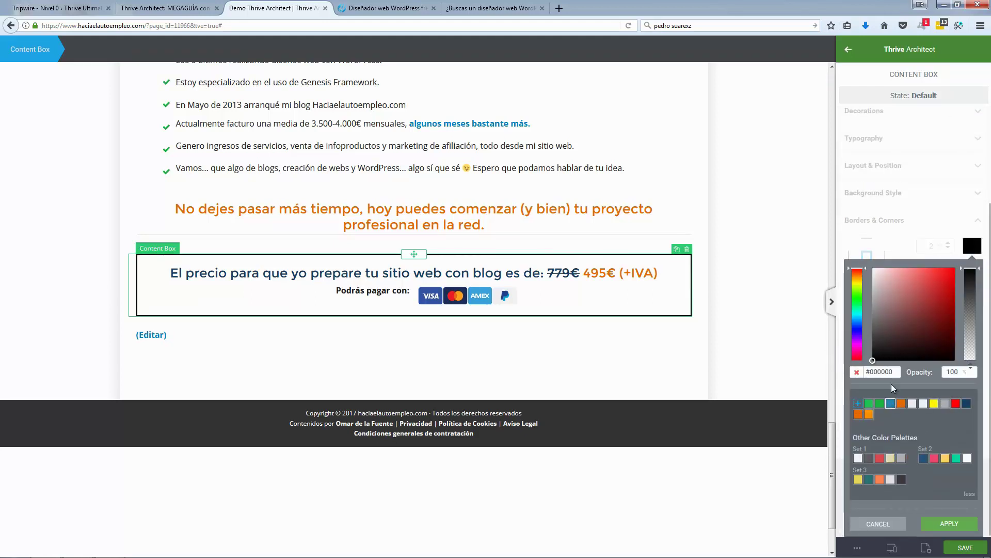
pyautogui.click(891, 403)
pyautogui.moveTo(901, 305); pyautogui.dragTo(911, 281)
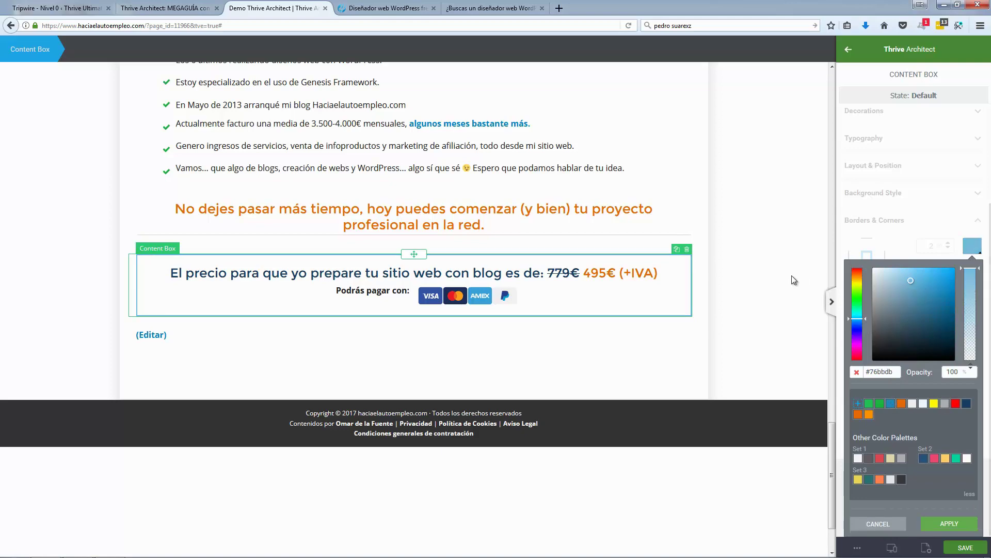
pyautogui.click(779, 378)
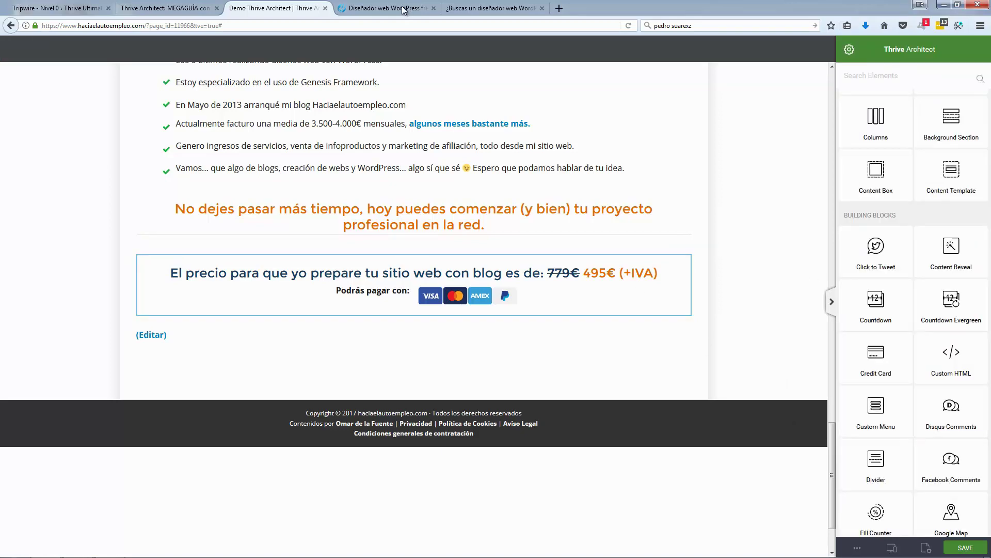
pyautogui.click(403, 10)
# Step: Save the page changes and review the live sales page
pyautogui.click(290, 9)
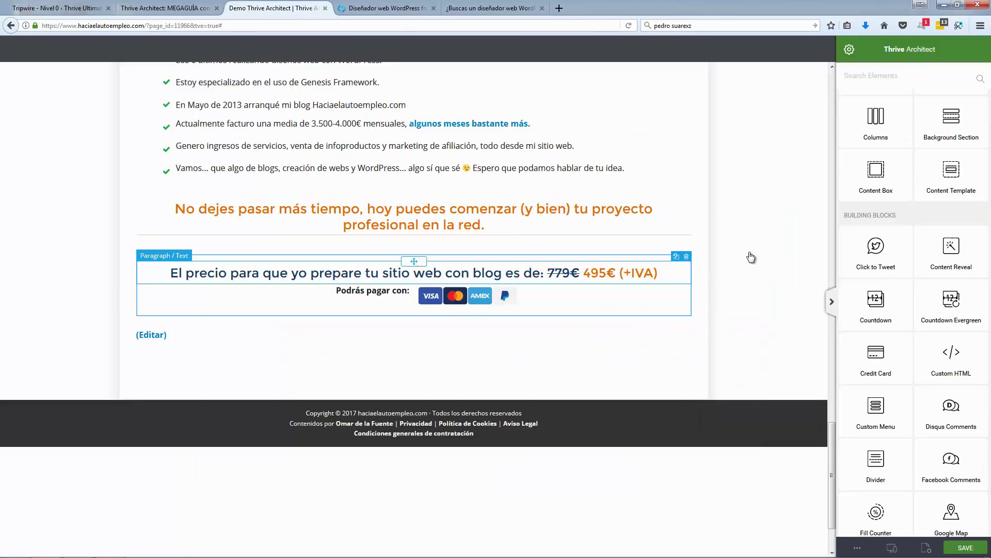
pyautogui.click(965, 547)
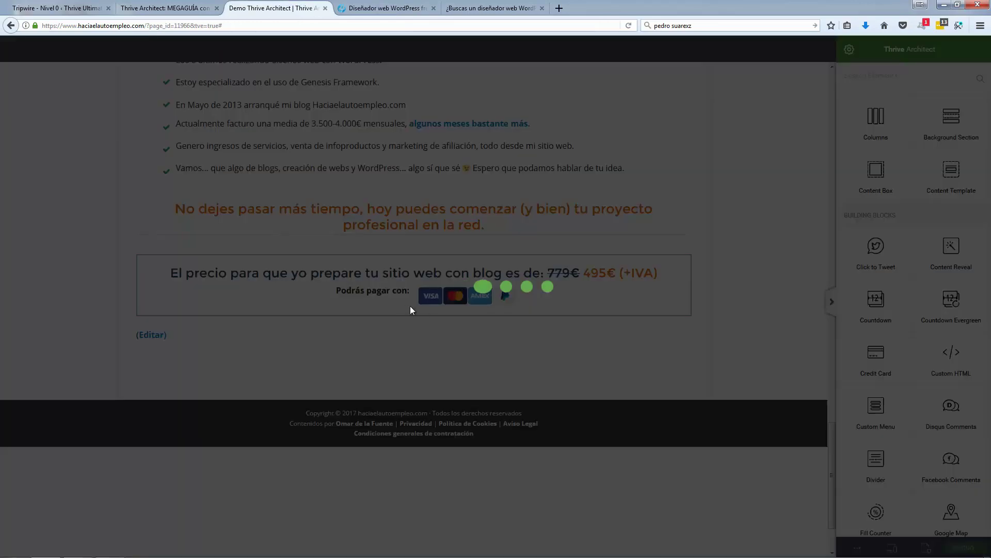
pyautogui.hotkey('ctrl', 'Tab')
pyautogui.scroll(-5, 148, 267)
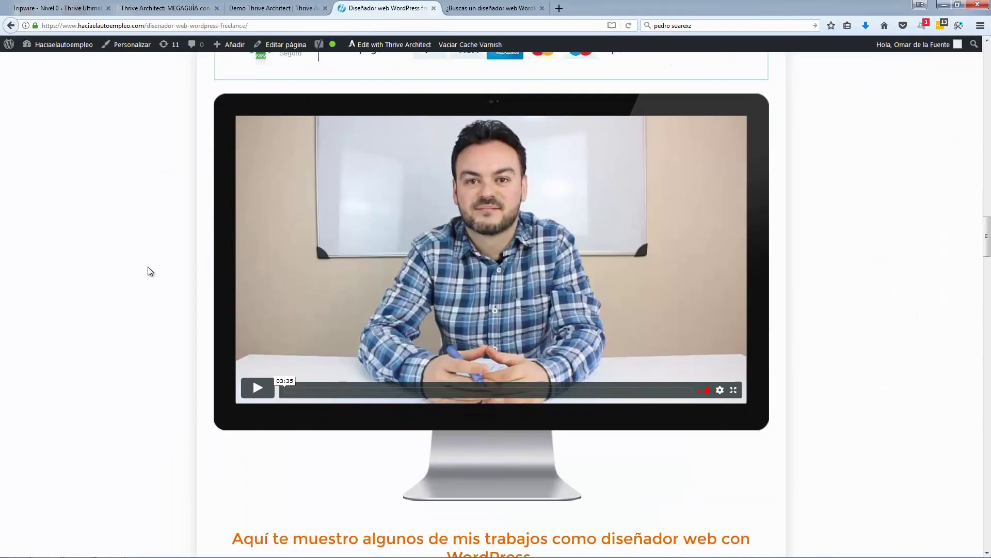
pyautogui.scroll(-1, 147, 265)
# Step: Drag an empty Video element in below the bordered price box
pyautogui.hotkey('ctrl', 'shift', 'Tab')
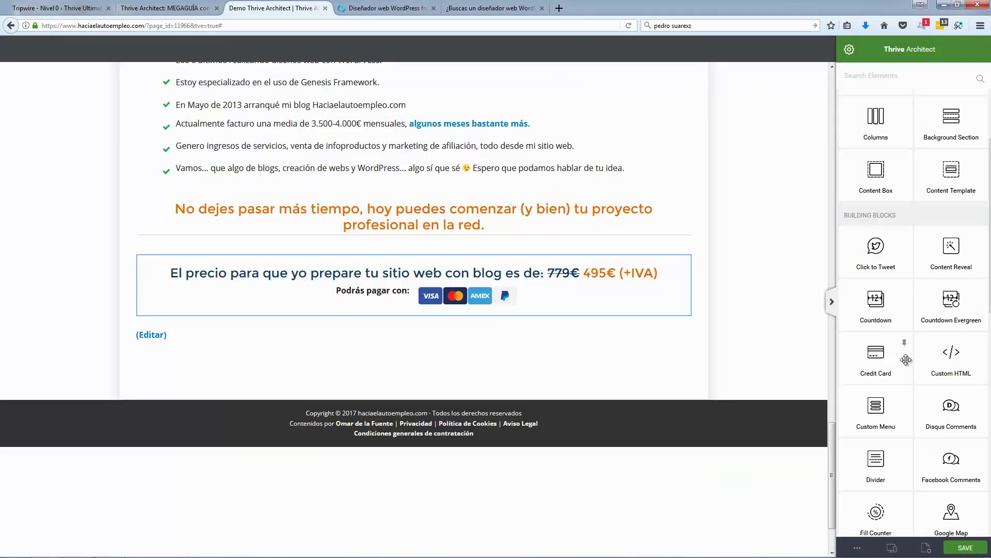
pyautogui.scroll(-6, 906, 360)
pyautogui.scroll(-3, 906, 360)
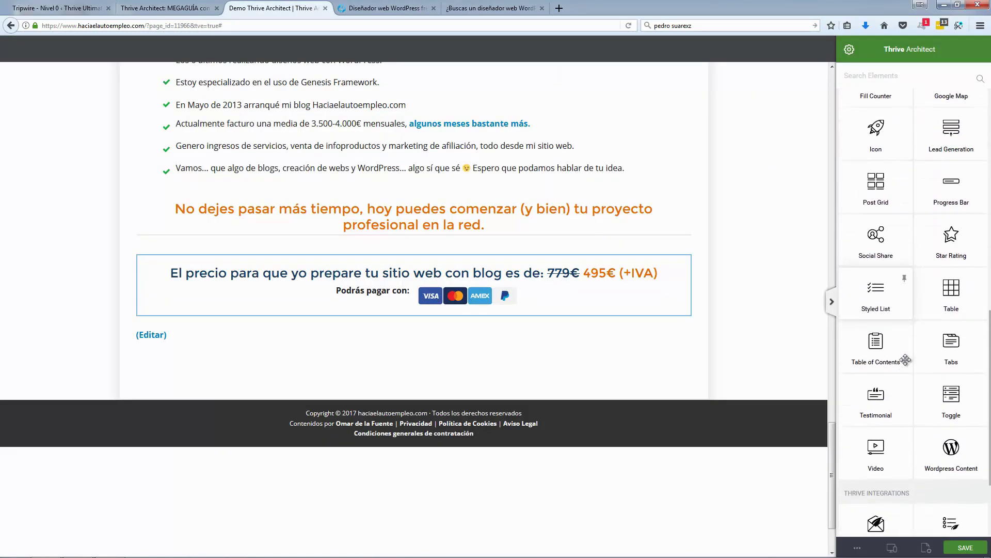
pyautogui.moveTo(876, 442)
pyautogui.mouseDown()
pyautogui.moveTo(539, 330)
pyautogui.moveTo(458, 307)
pyautogui.moveTo(412, 306)
pyautogui.moveTo(840, 357)
pyautogui.moveTo(878, 397)
pyautogui.moveTo(877, 437)
pyautogui.mouseUp()
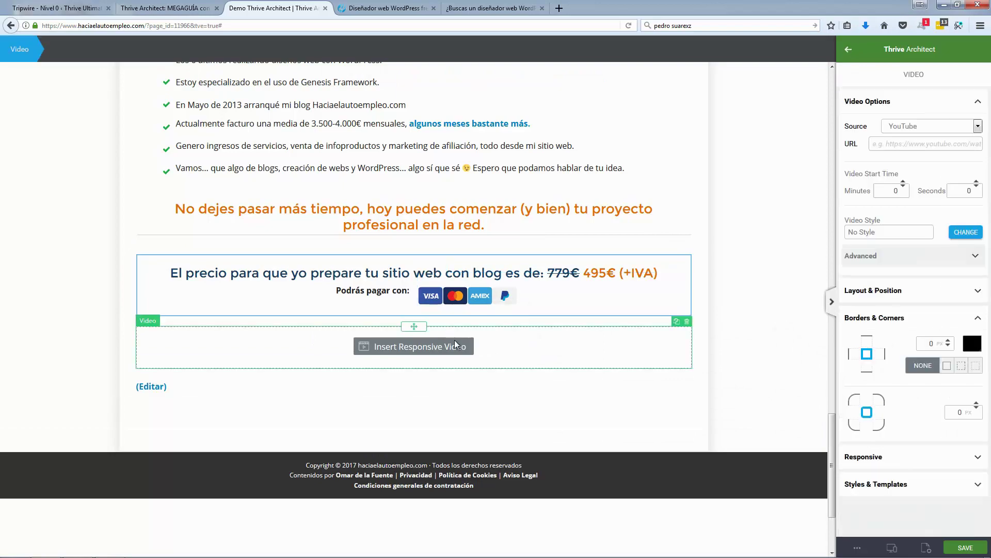
# Step: Inspect the existing video's settings on the original reference page
pyautogui.click(490, 9)
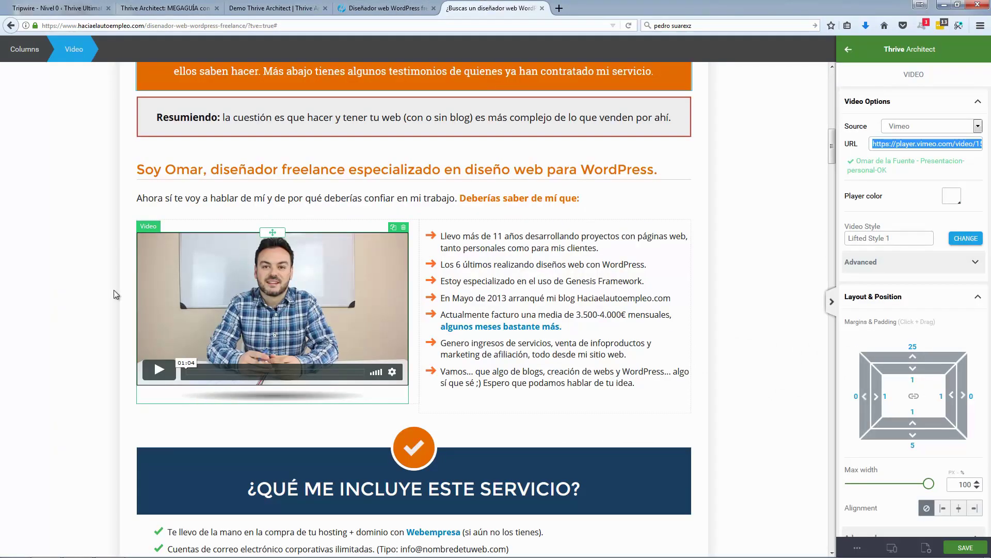
pyautogui.scroll(-10, 63, 303)
pyautogui.scroll(-10, 65, 303)
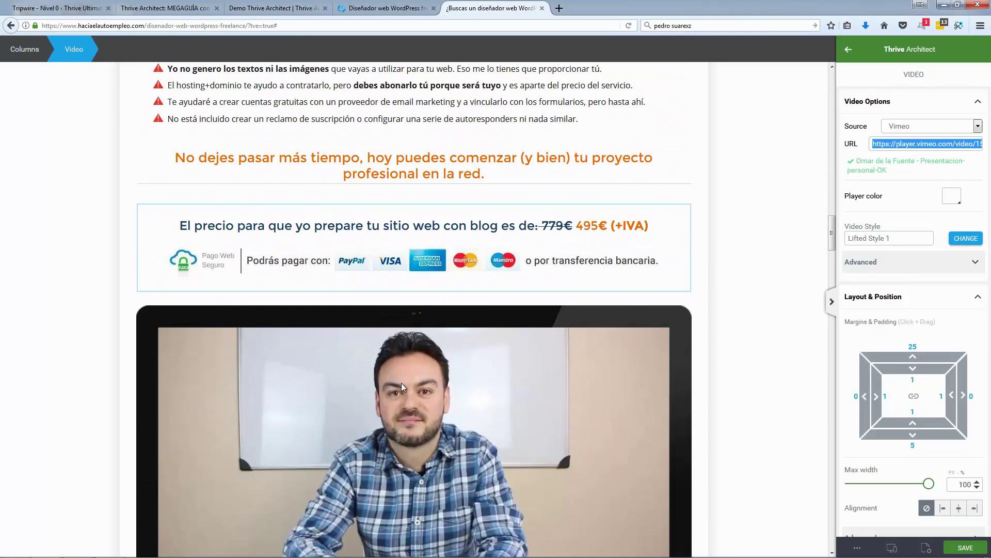
pyautogui.click(413, 381)
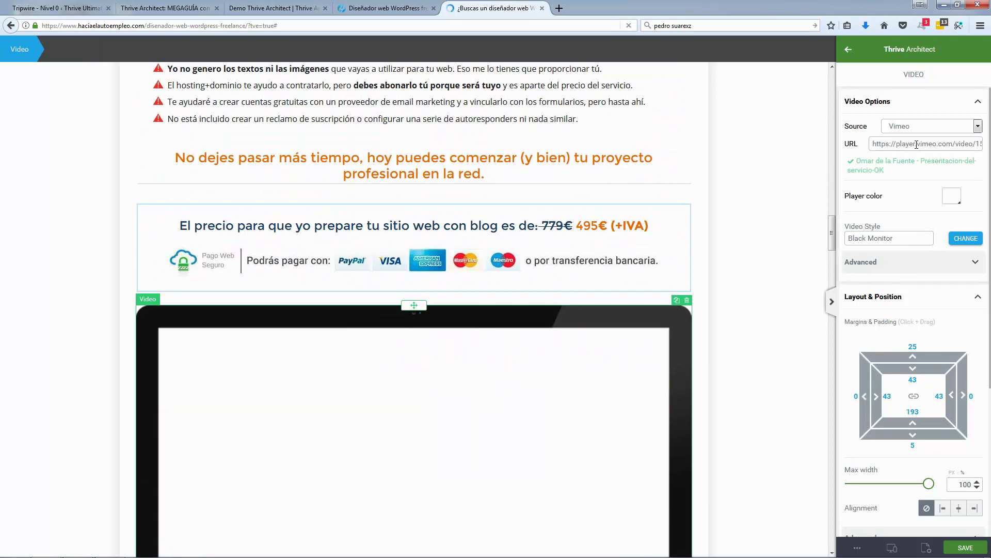
pyautogui.click(302, 9)
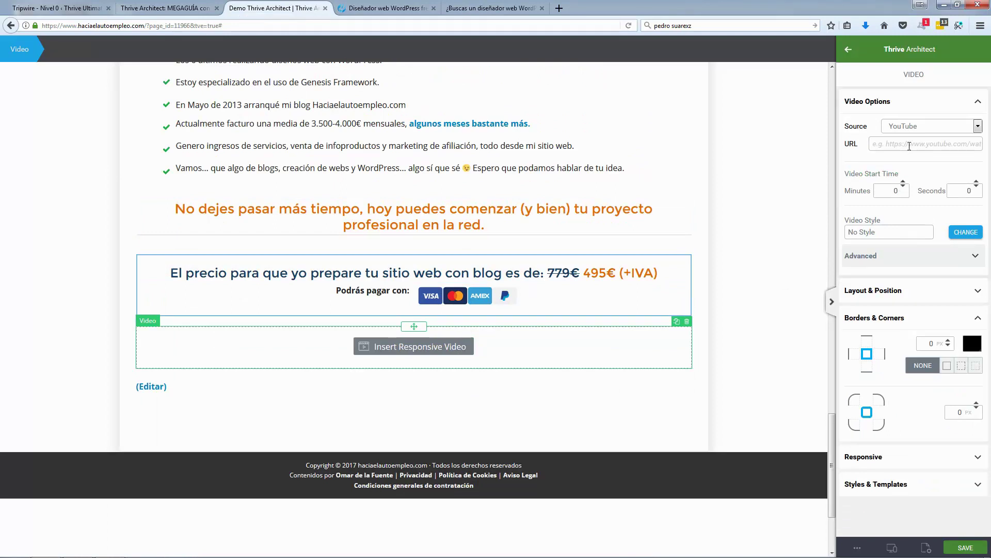
# Step: Set the video source to Vimeo and paste the presentation video's URL
pyautogui.click(916, 129)
pyautogui.click(906, 145)
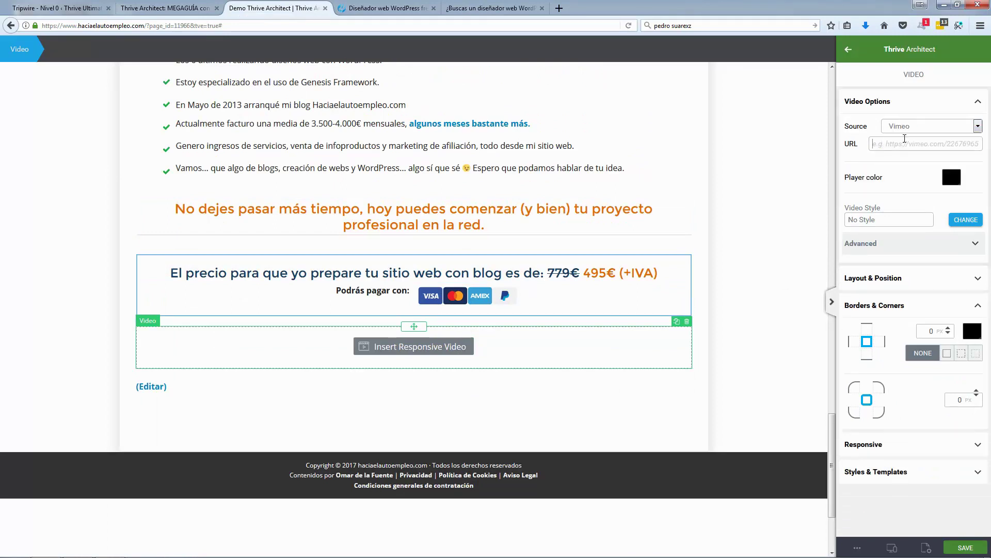
pyautogui.write('https://player.vimeo.com/video/159856870')
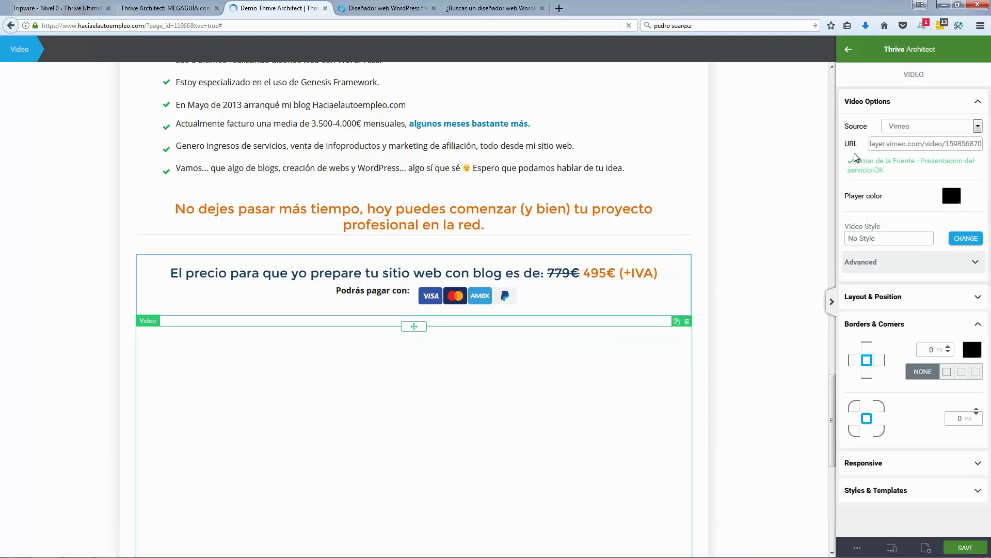
pyautogui.click(961, 241)
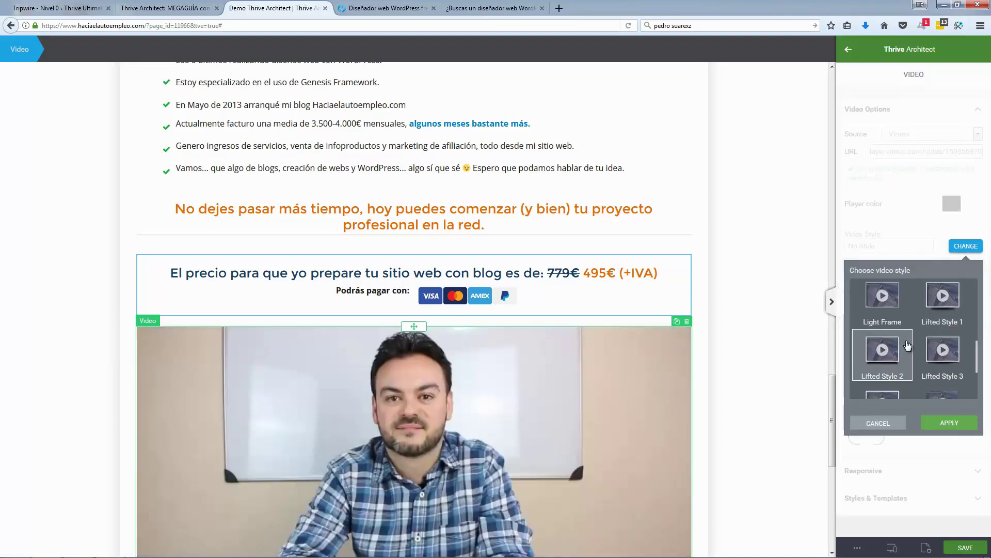
# Step: Preview Gray Monitor, then apply the Black Monitor style to the Vimeo video
pyautogui.scroll(5, 915, 330)
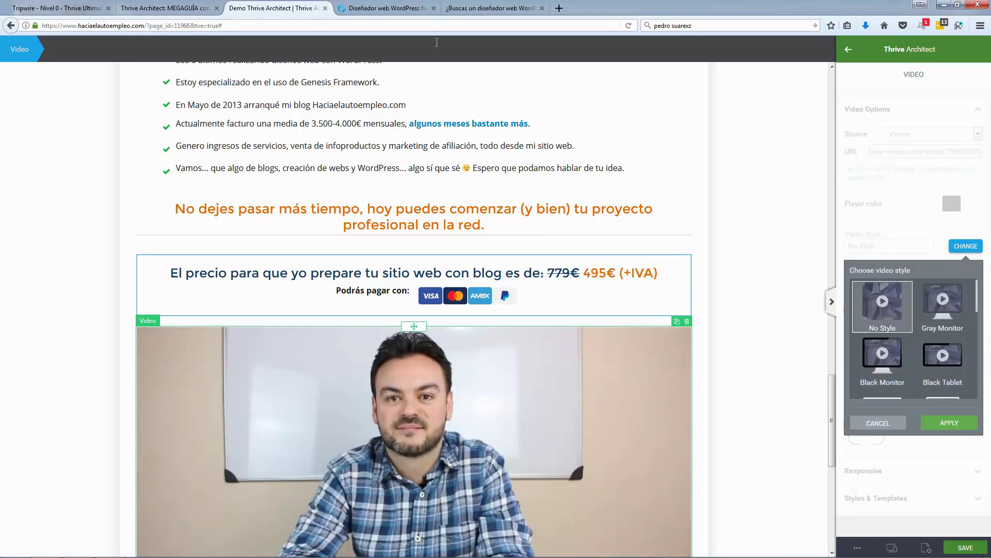
pyautogui.click(396, 14)
pyautogui.click(289, 8)
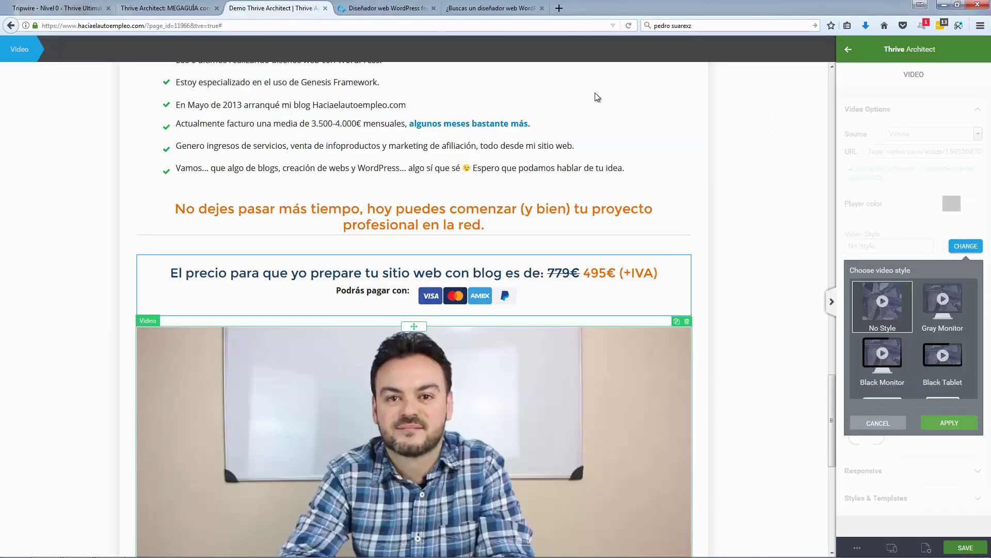
pyautogui.click(933, 309)
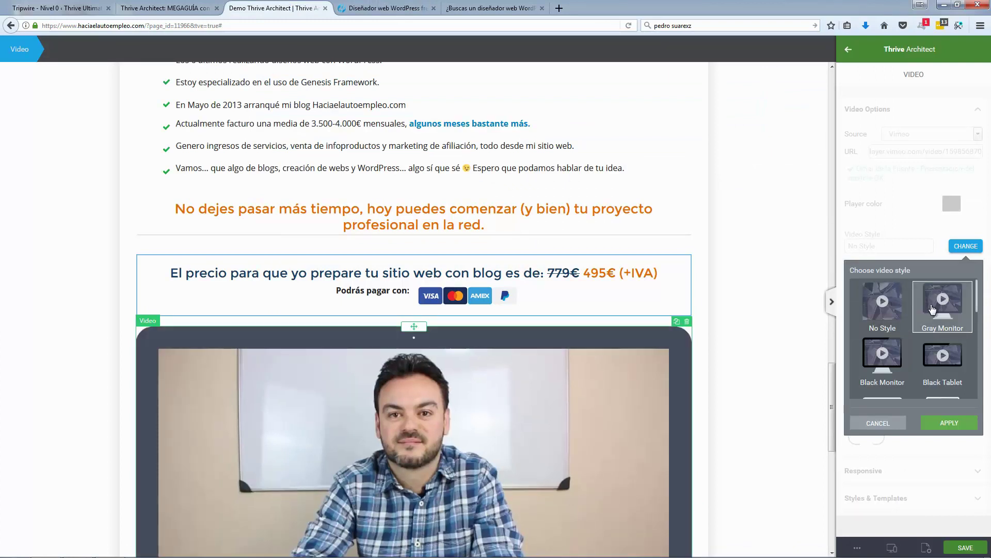
pyautogui.click(882, 357)
pyautogui.scroll(-3, 253, 288)
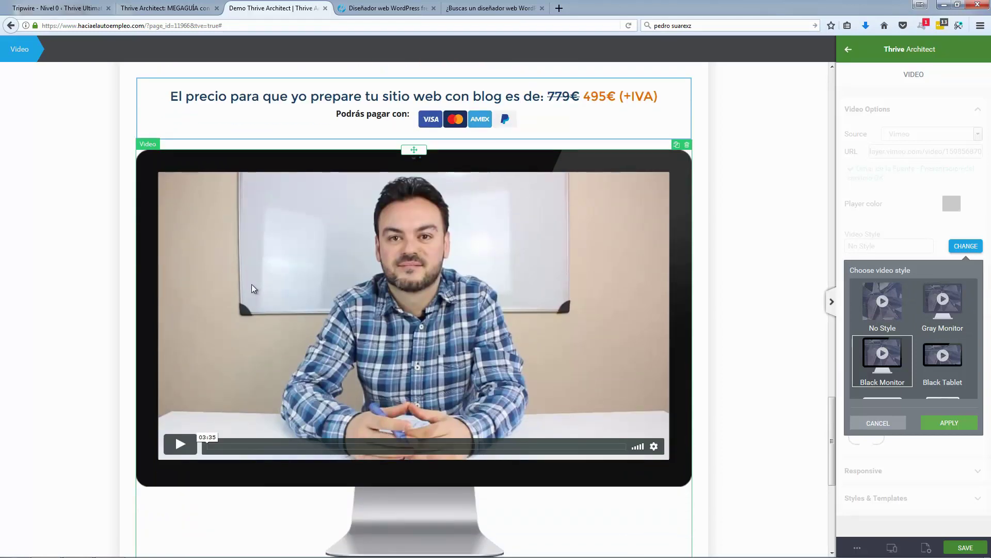
pyautogui.scroll(-2, 253, 288)
pyautogui.click(950, 423)
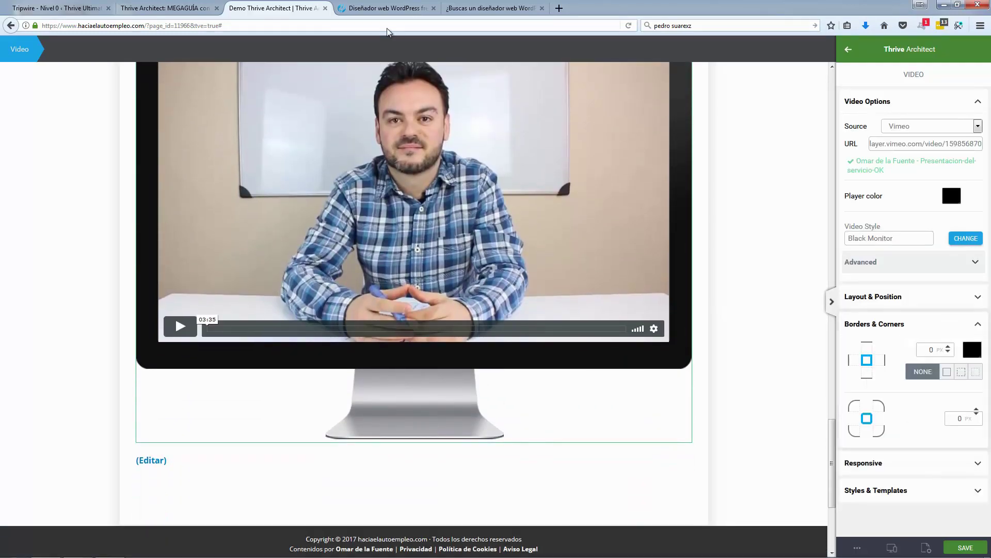
# Step: Compare with the original page and deselect the video in the editor
pyautogui.click(391, 9)
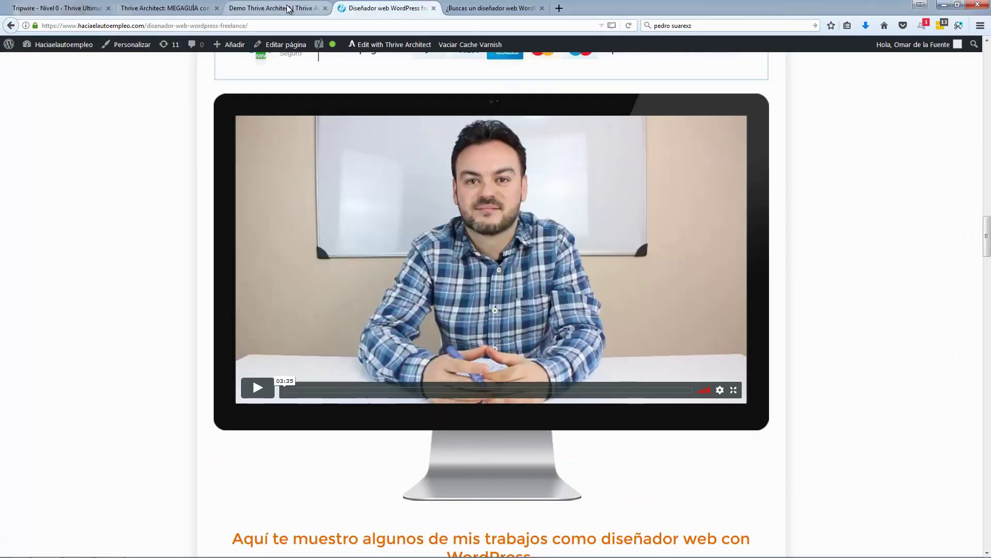
pyautogui.click(288, 8)
pyautogui.press('Escape')
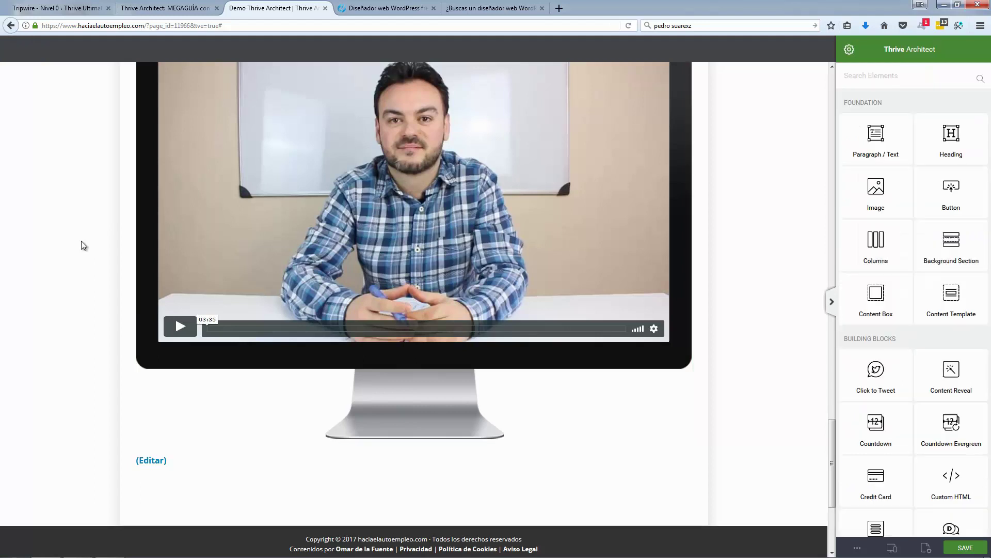
pyautogui.scroll(4, 82, 246)
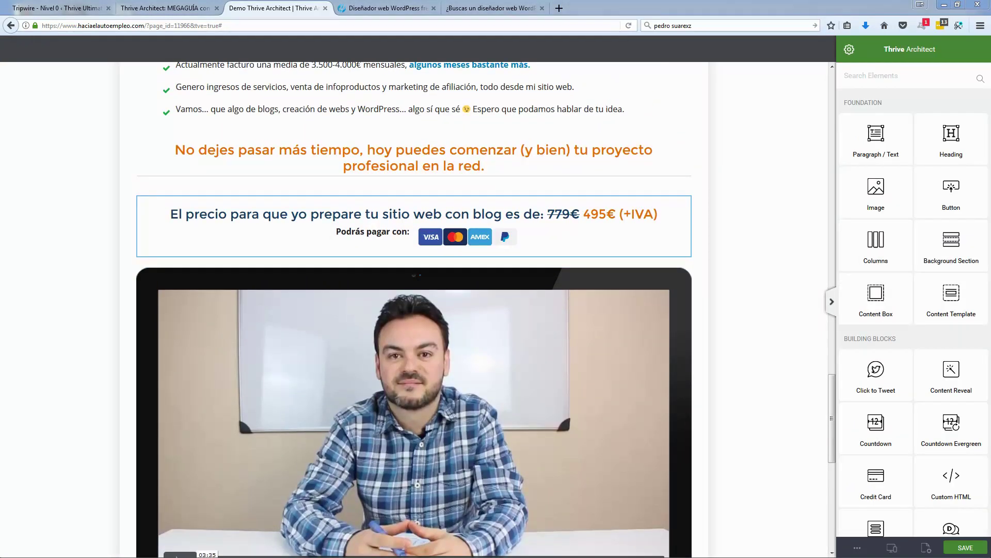
pyautogui.scroll(-3, 210, 205)
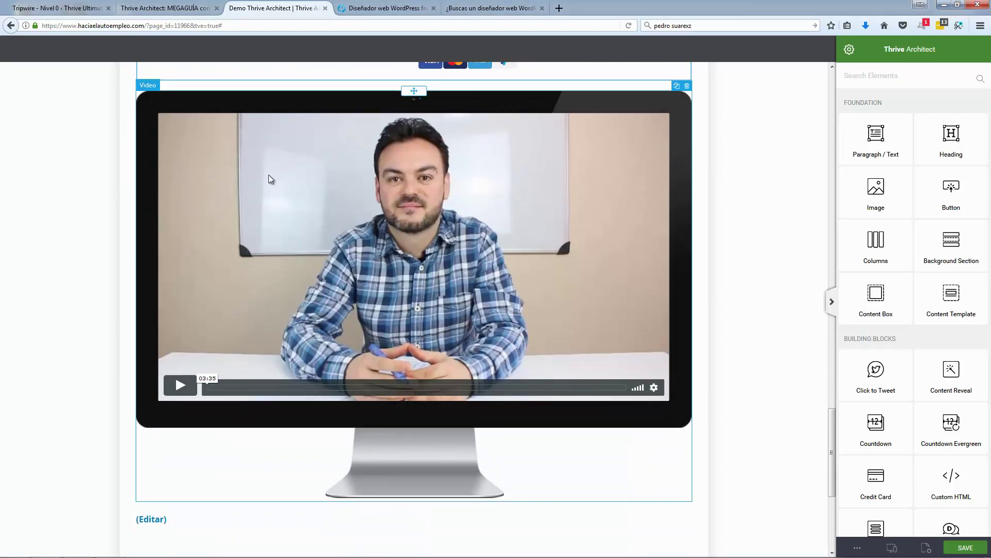
# Step: Select and copy the WordPress portfolio heading from the original sales page
pyautogui.click(382, 8)
pyautogui.scroll(-7, 83, 251)
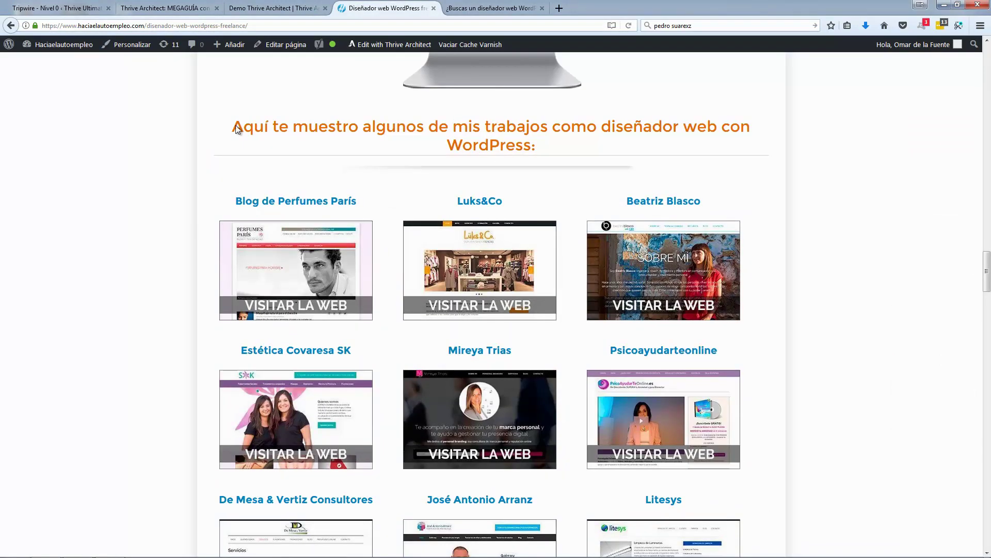
pyautogui.moveTo(235, 127); pyautogui.dragTo(556, 144)
pyautogui.hotkey('ctrl', 'c')
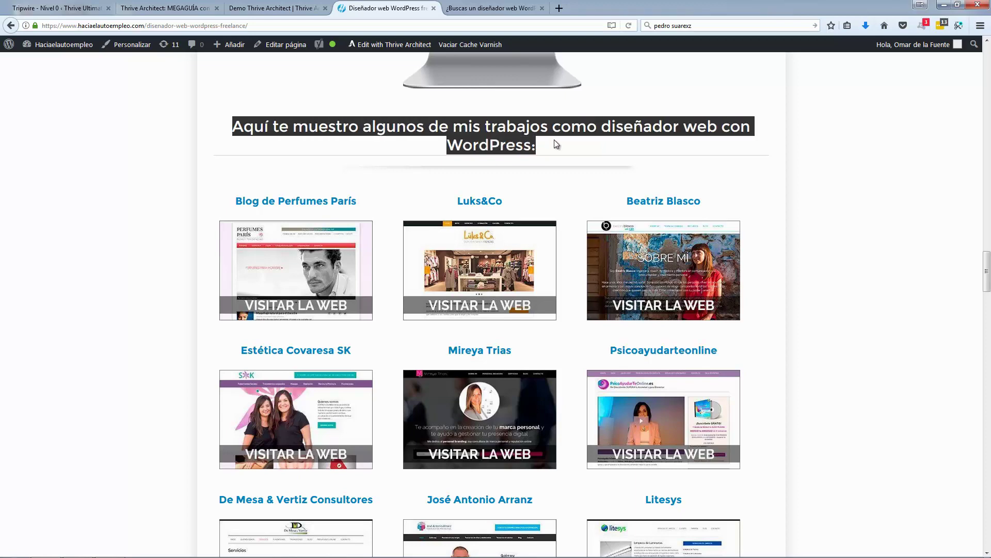
pyautogui.click(274, 8)
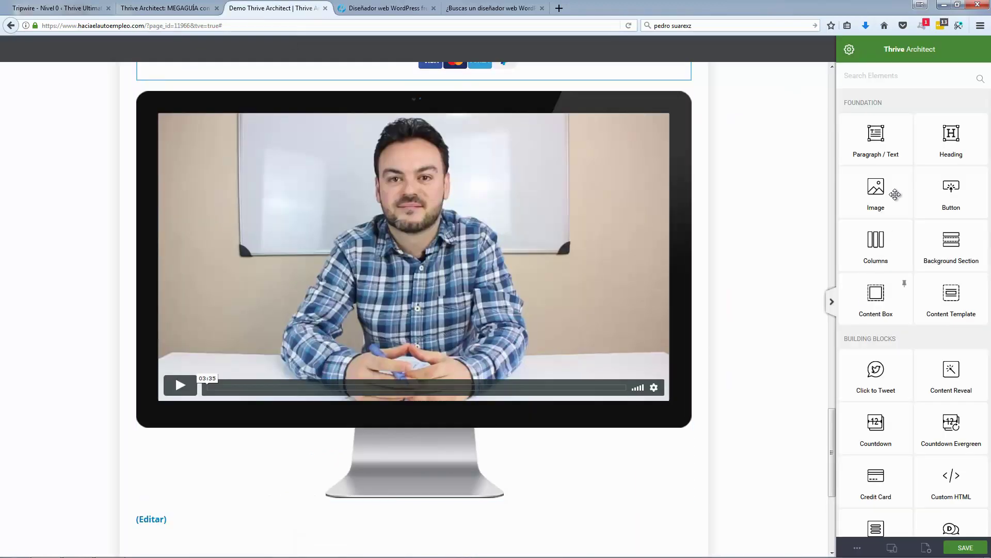
# Step: Add a heading below the video with the pasted portfolio text, centre-aligned
pyautogui.moveTo(948, 145); pyautogui.dragTo(322, 427)
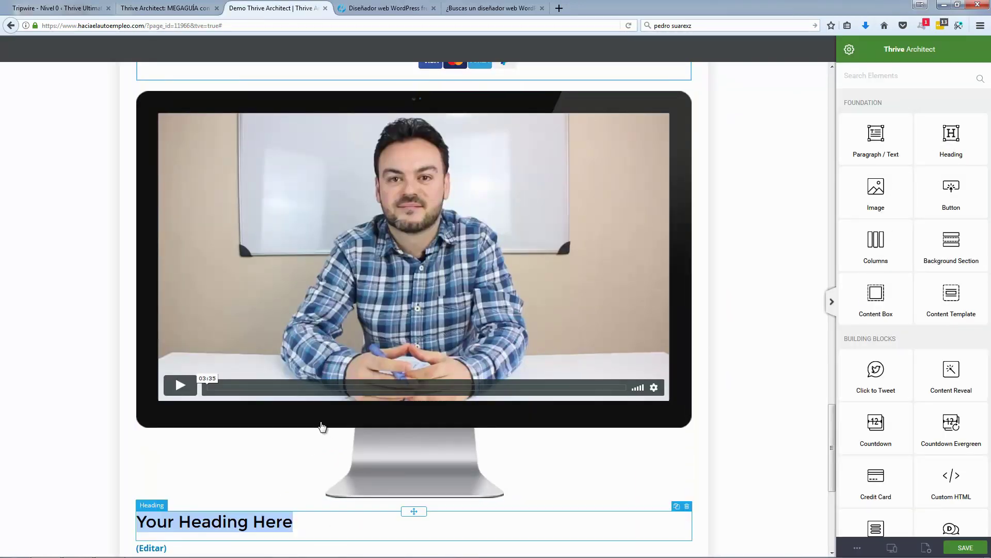
pyautogui.hotkey('ctrl', 'v')
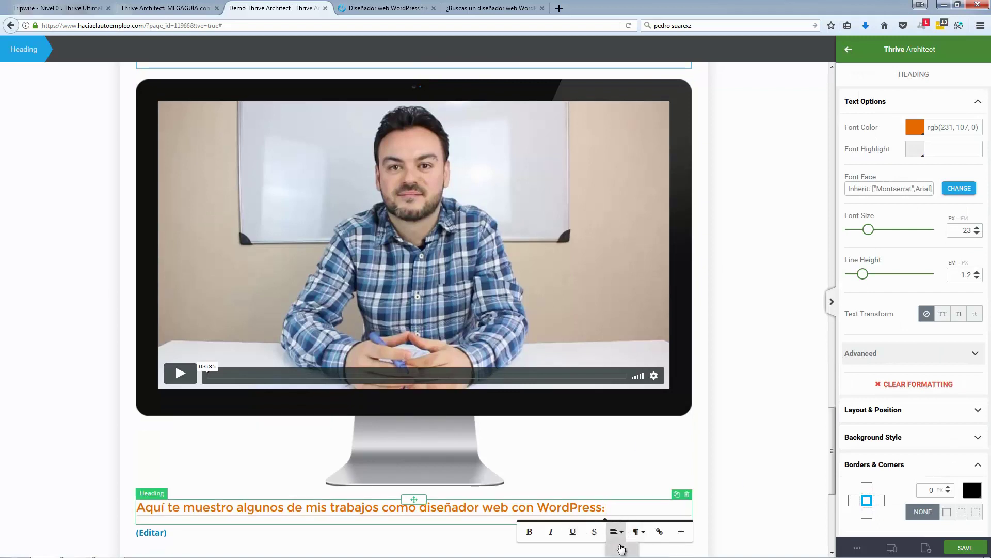
pyautogui.scroll(-3, 635, 532)
pyautogui.click(622, 450)
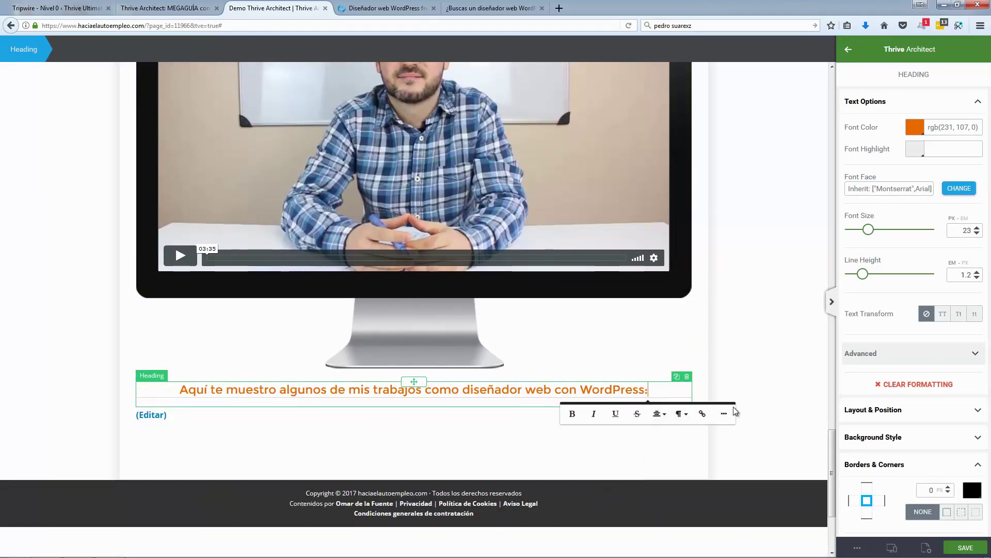
pyautogui.click(752, 381)
pyautogui.click(477, 11)
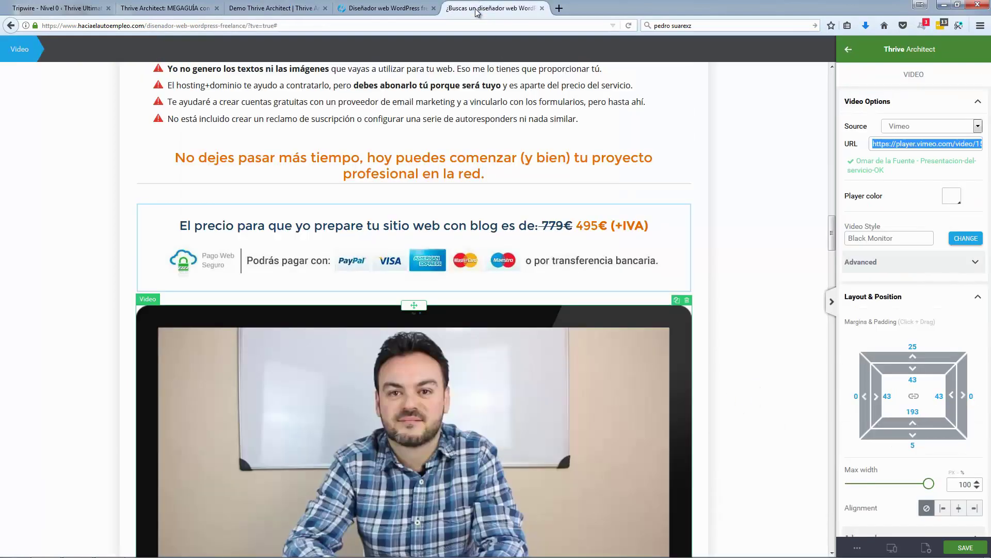
# Step: Select the portfolio Custom HTML element and copy all of its HTML code
pyautogui.scroll(-5, 442, 320)
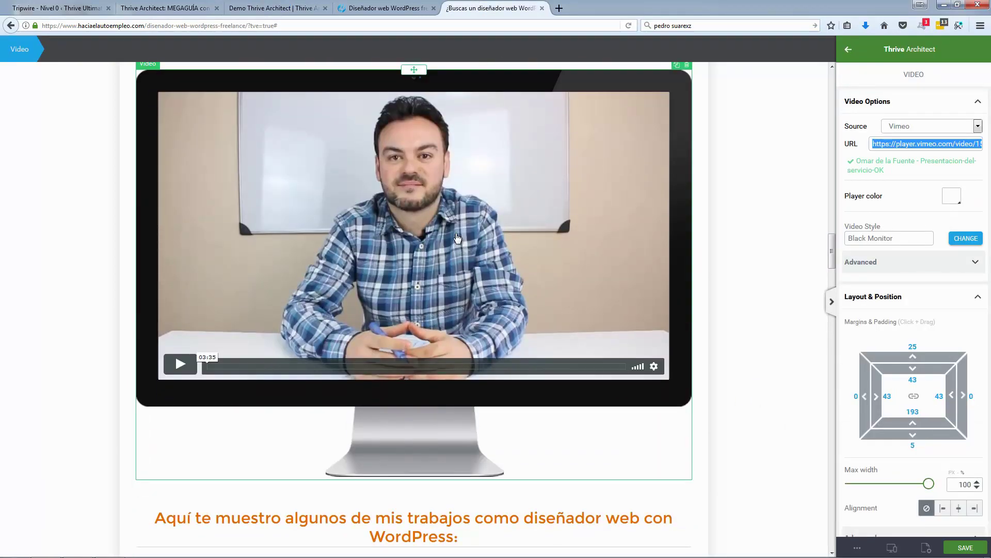
pyautogui.scroll(-6, 454, 237)
pyautogui.click(480, 261)
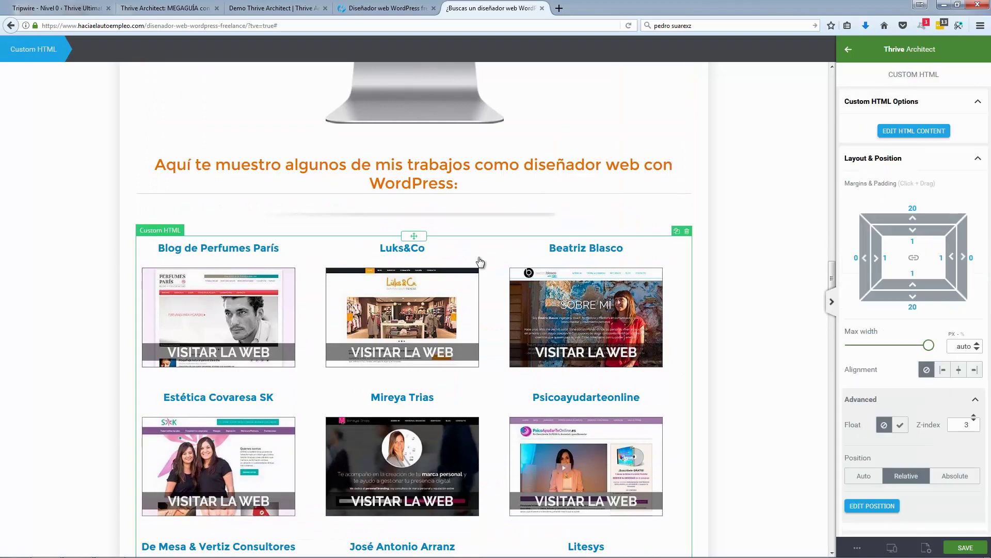
pyautogui.click(914, 131)
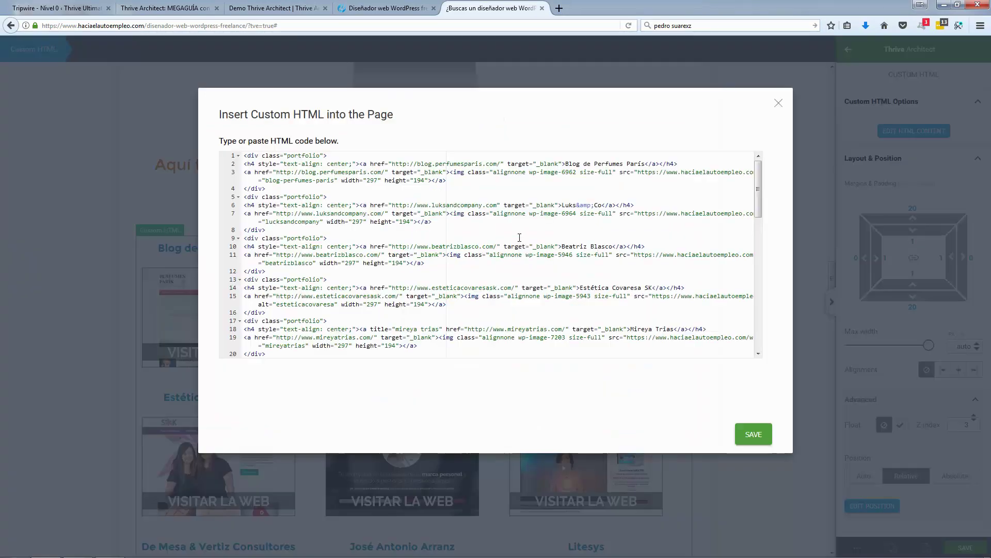
pyautogui.click(520, 238)
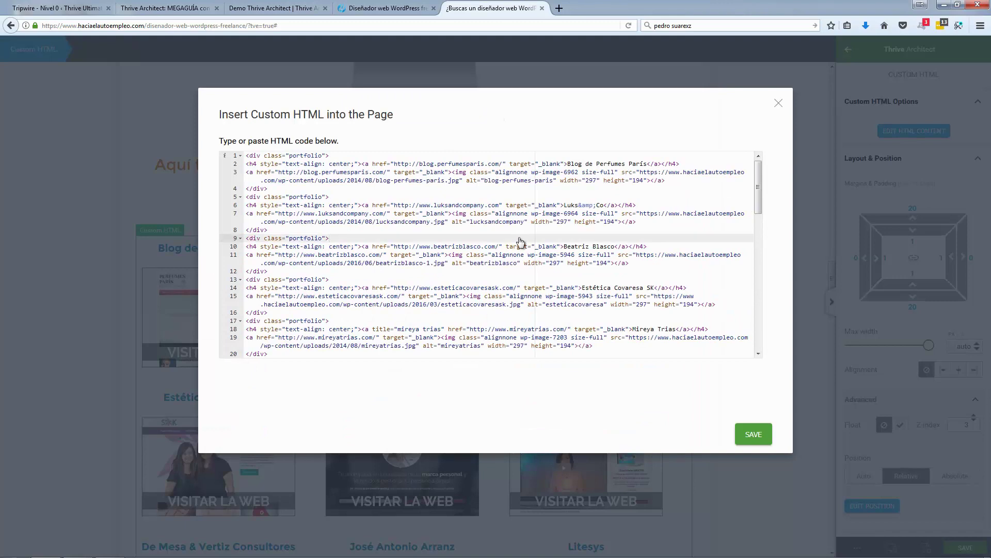
pyautogui.hotkey('ctrl', 'a')
pyautogui.click(324, 12)
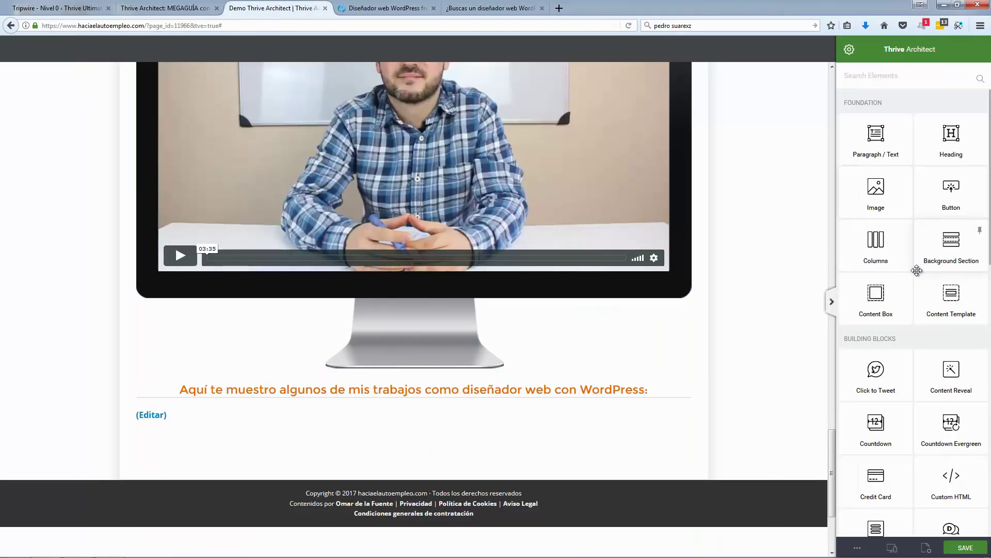
# Step: Add a Custom HTML block under the heading containing the pasted portfolio grid code
pyautogui.scroll(-3, 916, 271)
pyautogui.scroll(-2, 916, 271)
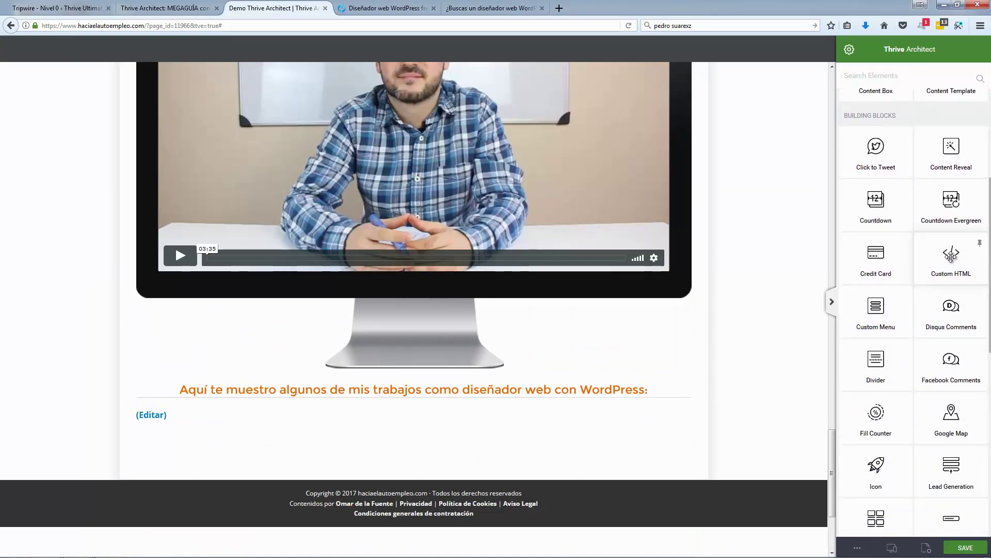
pyautogui.moveTo(952, 255); pyautogui.dragTo(419, 398)
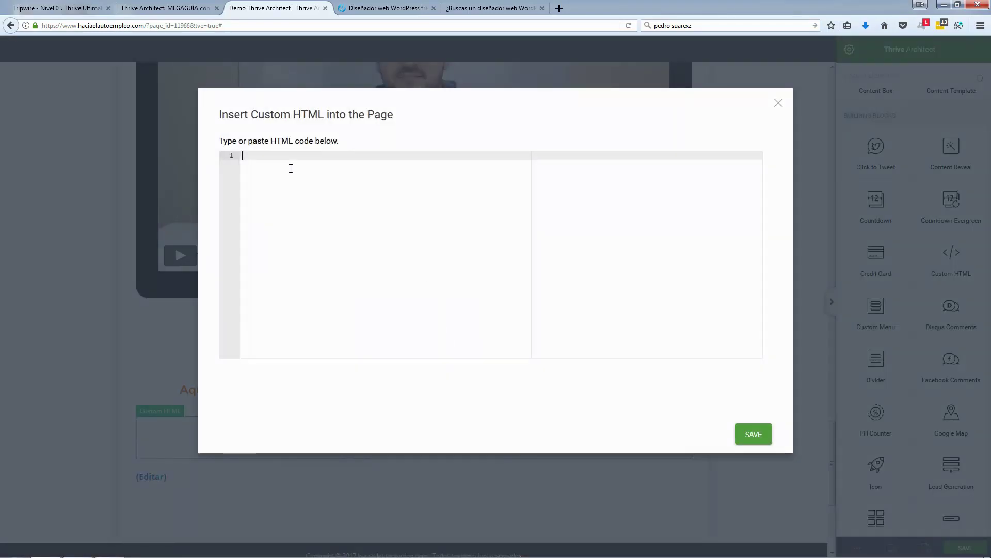
pyautogui.hotkey('ctrl', 'v')
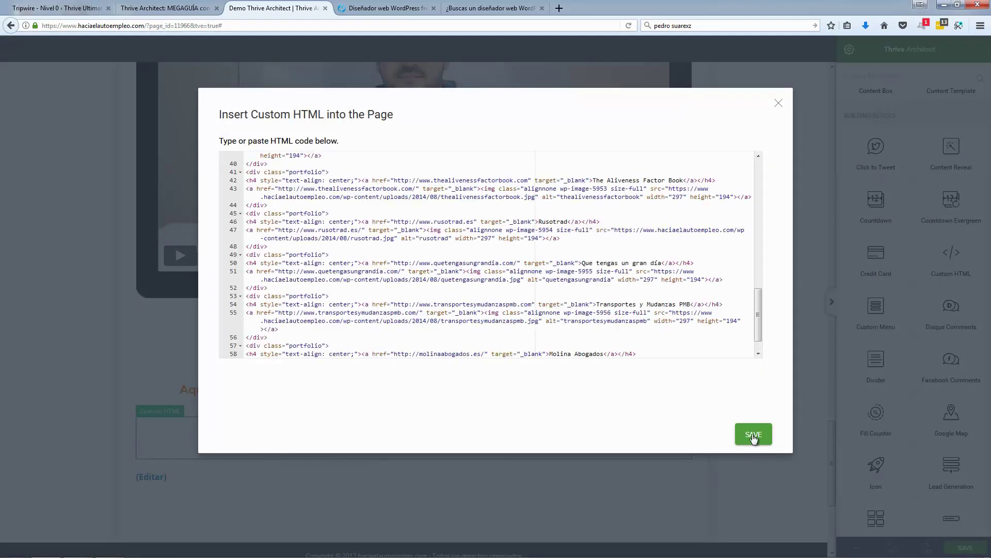
pyautogui.click(753, 436)
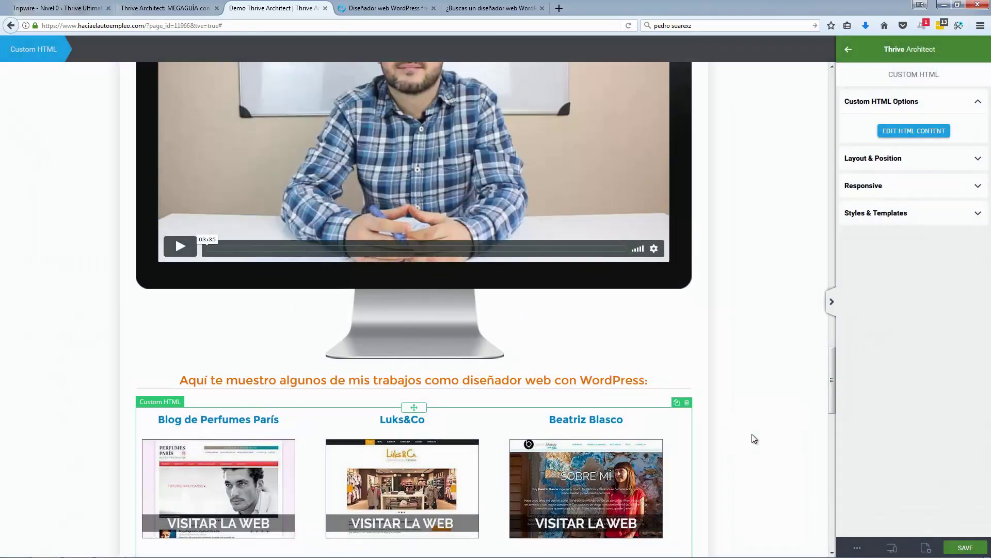
pyautogui.scroll(-6, 752, 438)
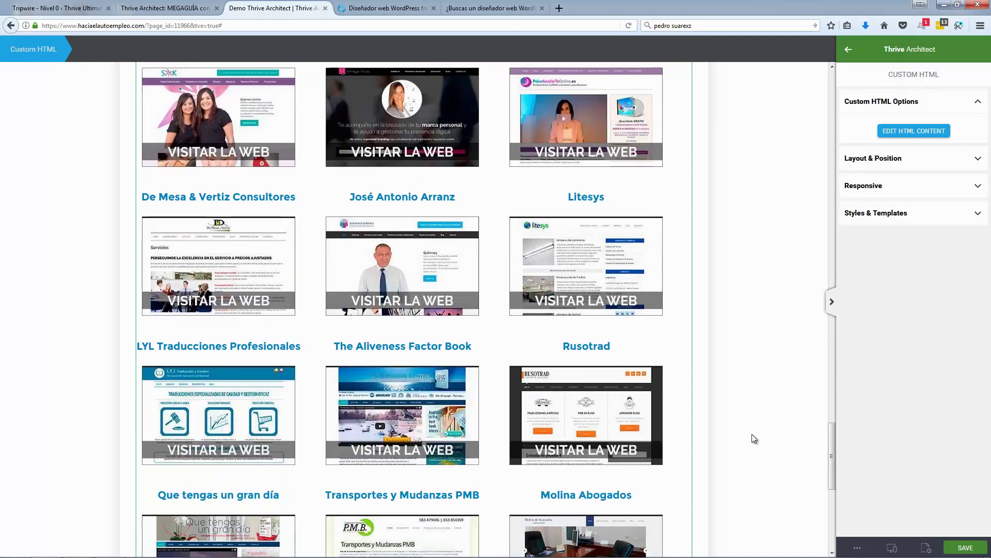
pyautogui.scroll(-2, 752, 434)
pyautogui.scroll(6, 752, 434)
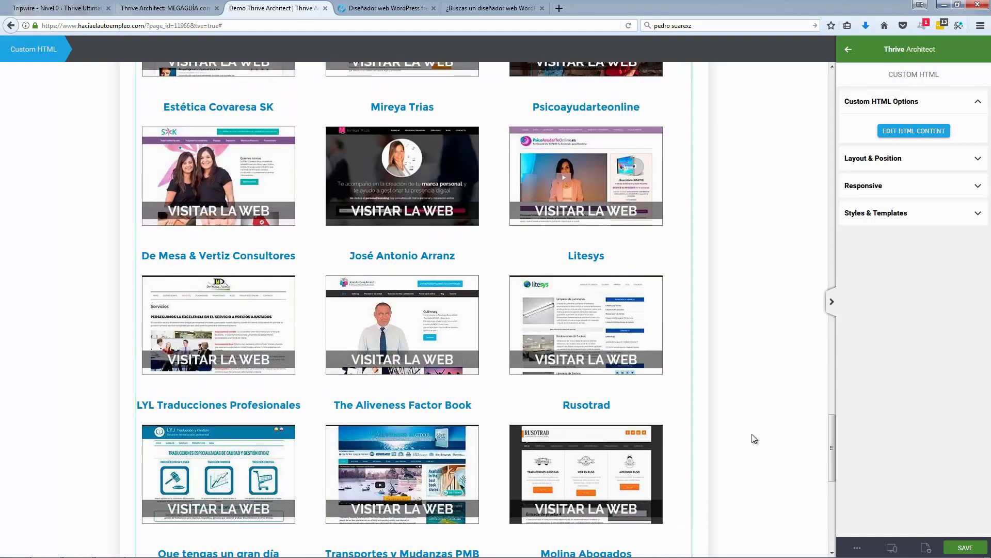
pyautogui.scroll(3, 753, 435)
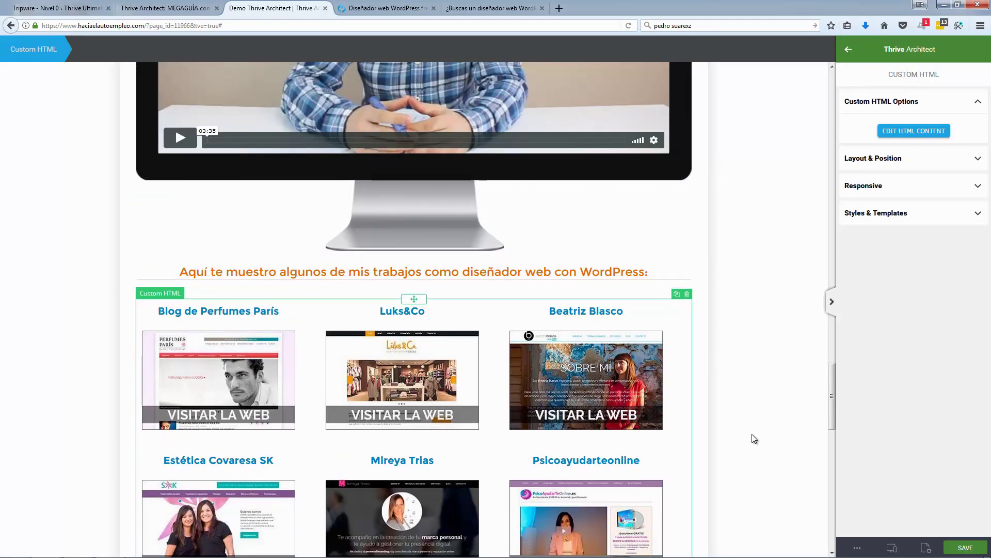
# Step: Reselect the portfolio grid block and reopen its HTML code
pyautogui.click(736, 382)
pyautogui.scroll(-1, 736, 382)
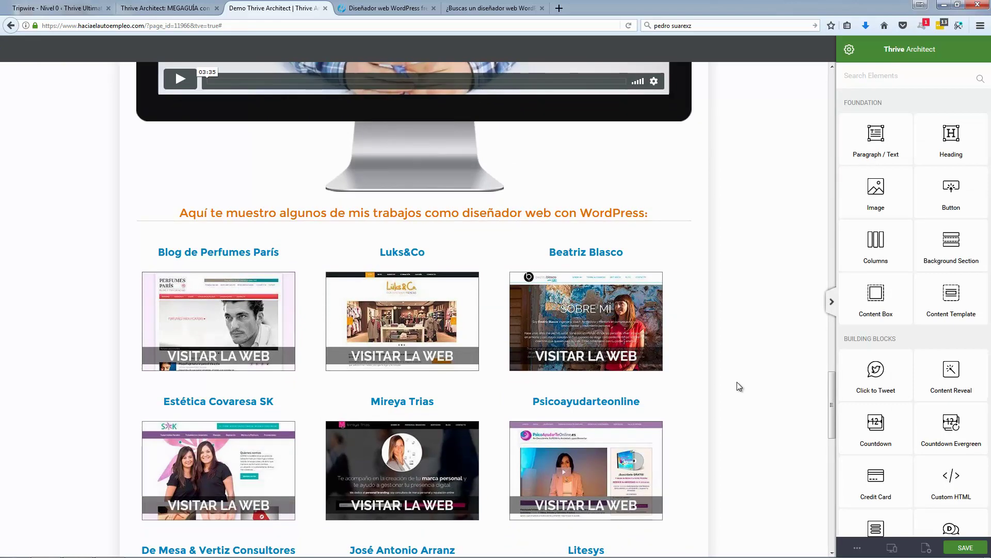
pyautogui.scroll(1, 737, 386)
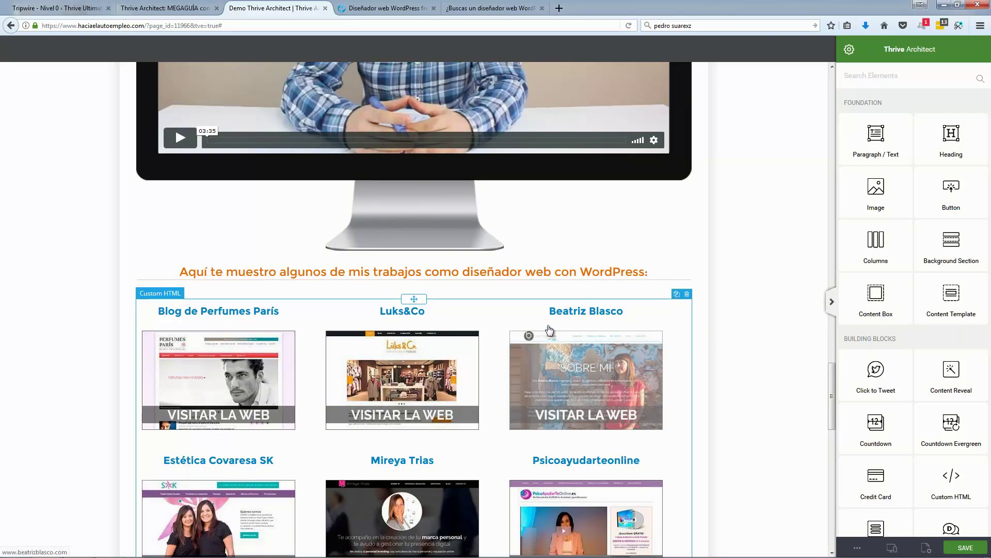
pyautogui.click(671, 318)
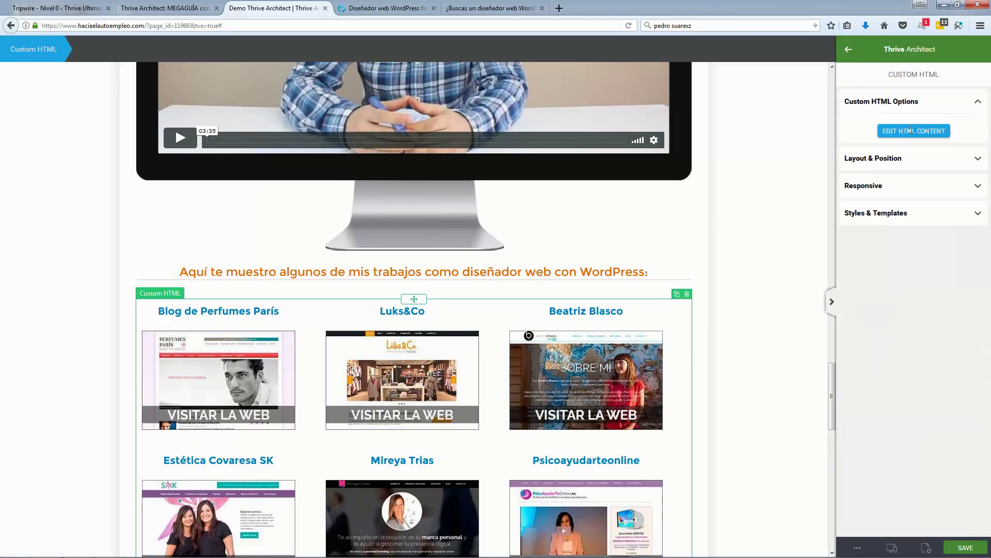
pyautogui.click(900, 131)
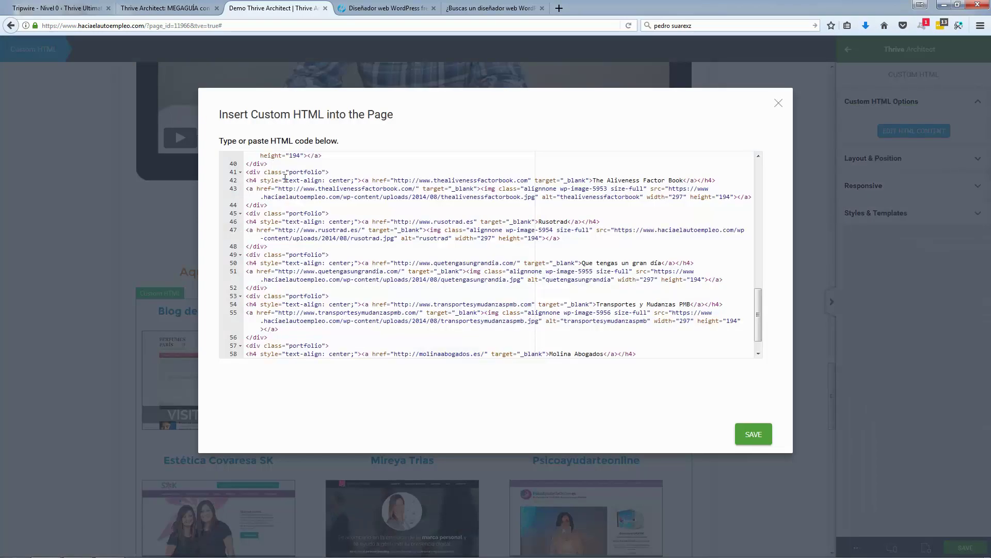
# Step: Inspect line 39's link and image tags for LYL Traducciones, then close the editor unchanged
pyautogui.scroll(2, 285, 178)
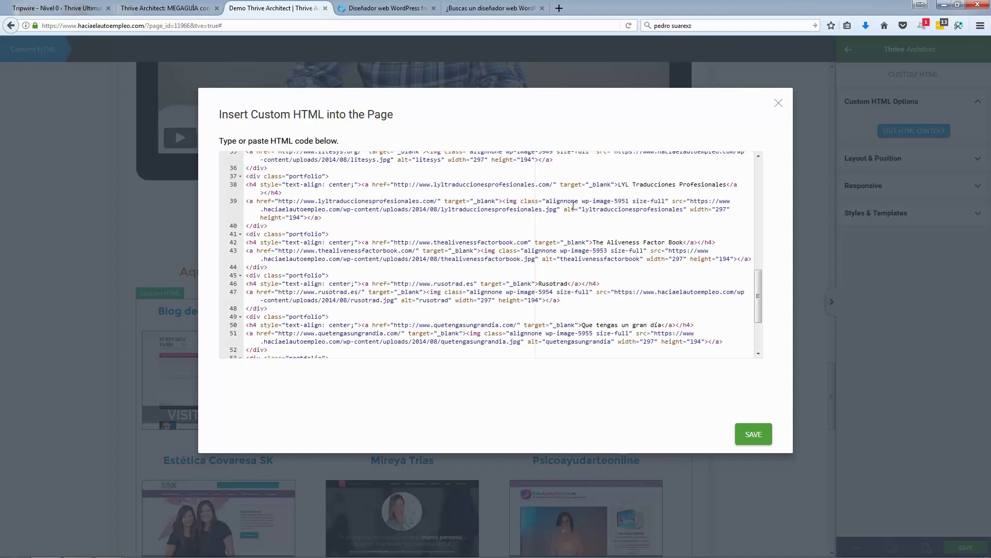
pyautogui.click(510, 202)
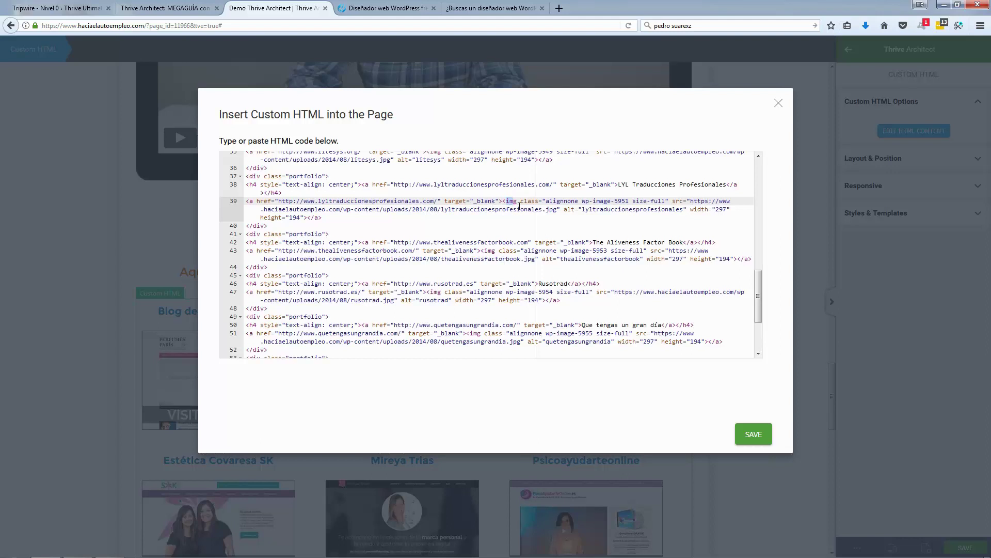
pyautogui.click(545, 209)
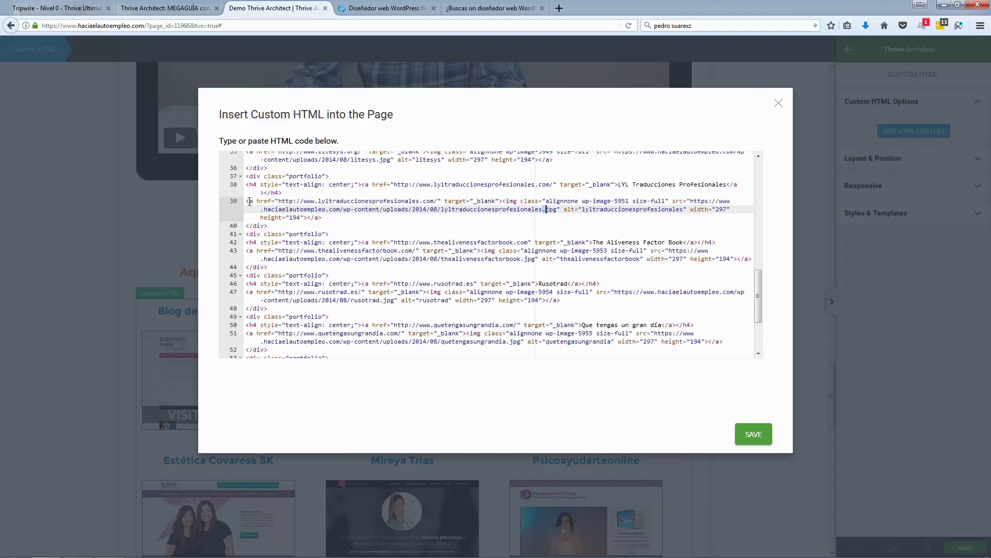
pyautogui.moveTo(249, 202); pyautogui.dragTo(500, 201)
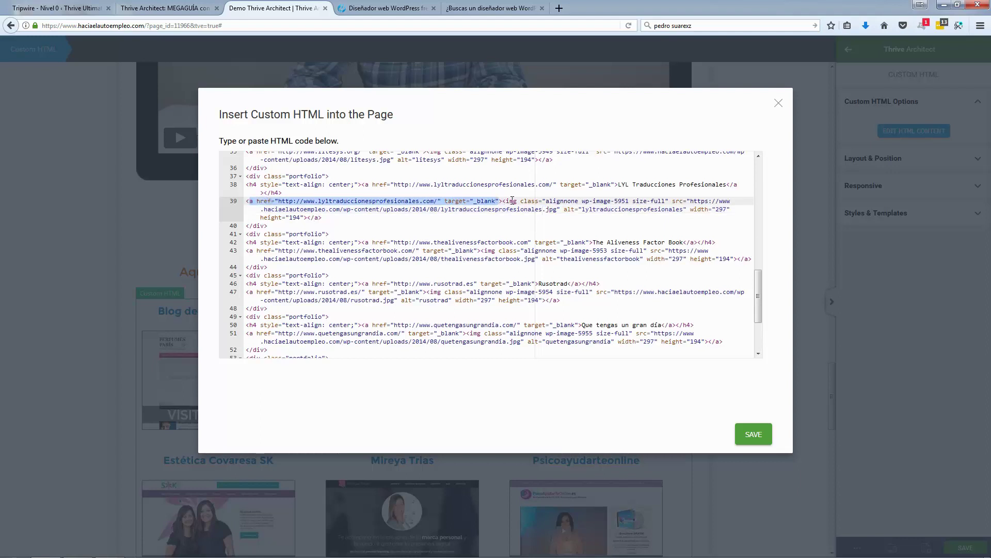
pyautogui.click(480, 217)
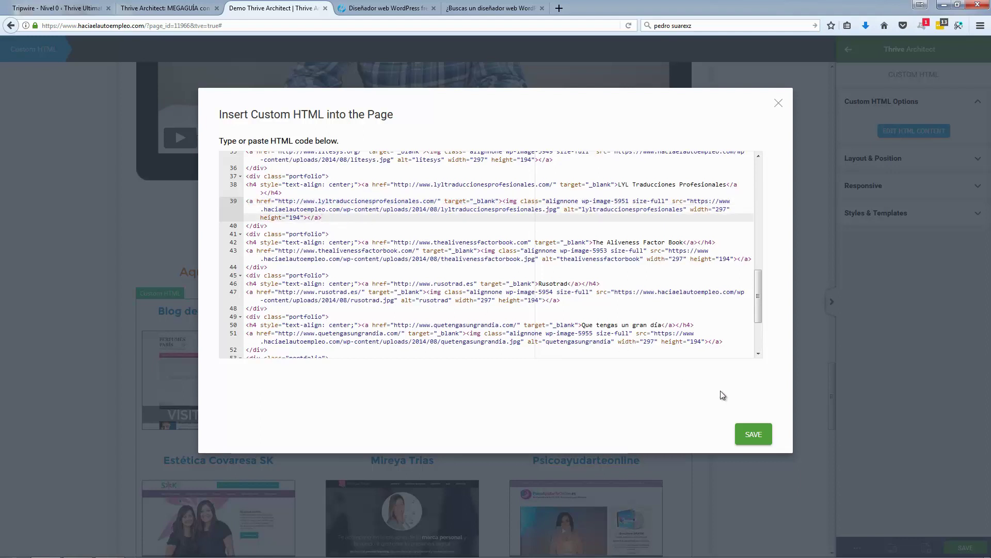
pyautogui.click(778, 105)
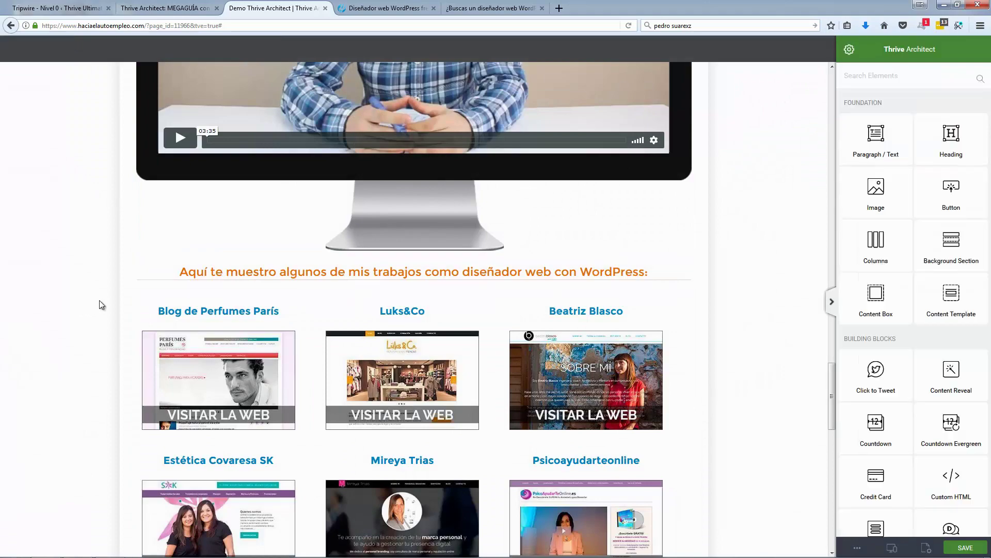
# Step: Save the rebuilt demo page
pyautogui.scroll(-9, 99, 305)
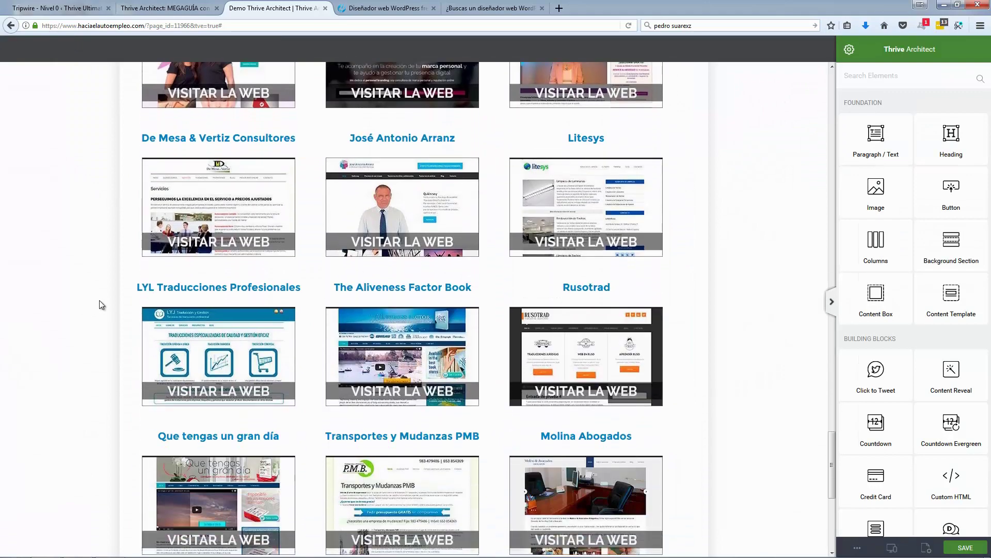
pyautogui.scroll(-6, 99, 305)
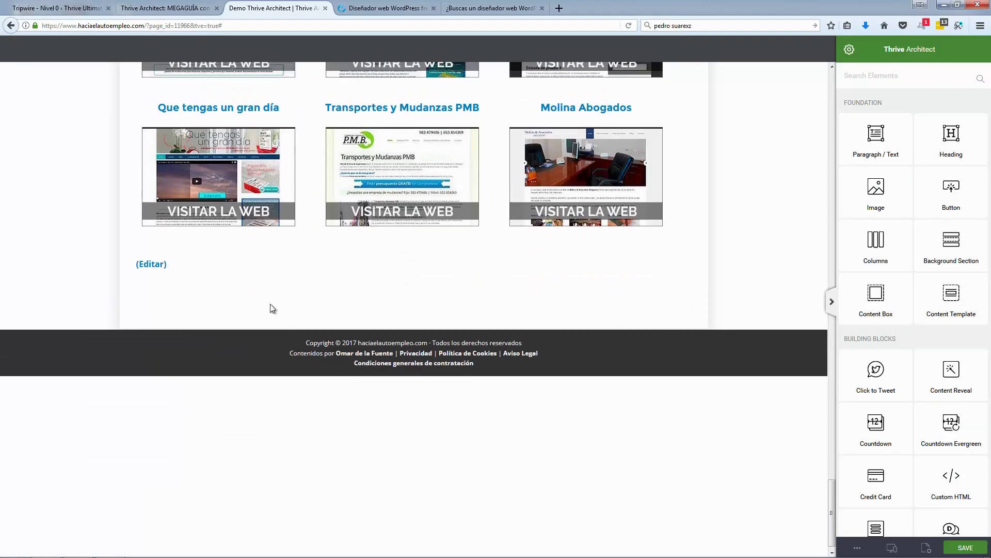
pyautogui.scroll(2, 273, 308)
pyautogui.click(960, 545)
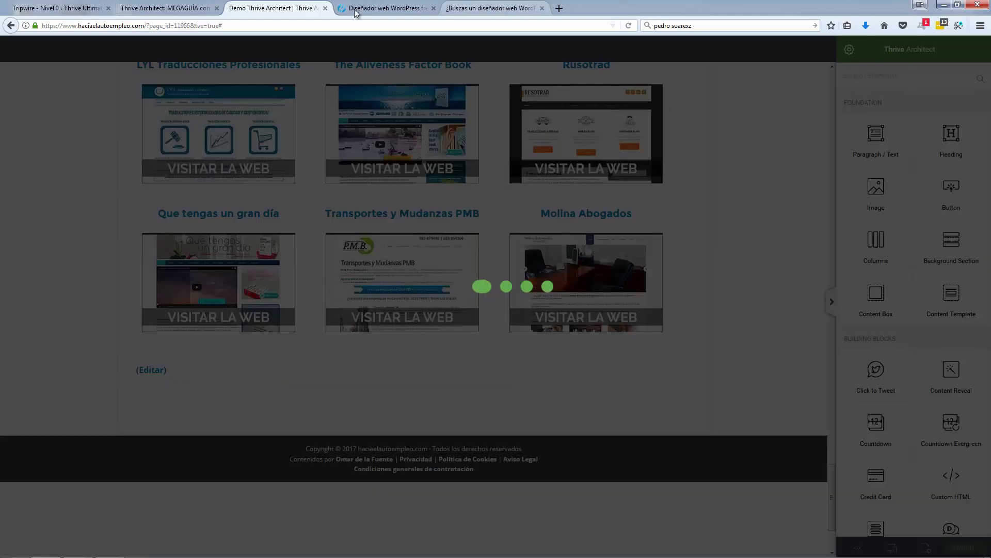
# Step: View the live site's client testimonials section, then return to the demo editor
pyautogui.click(384, 7)
pyautogui.scroll(-12, 116, 246)
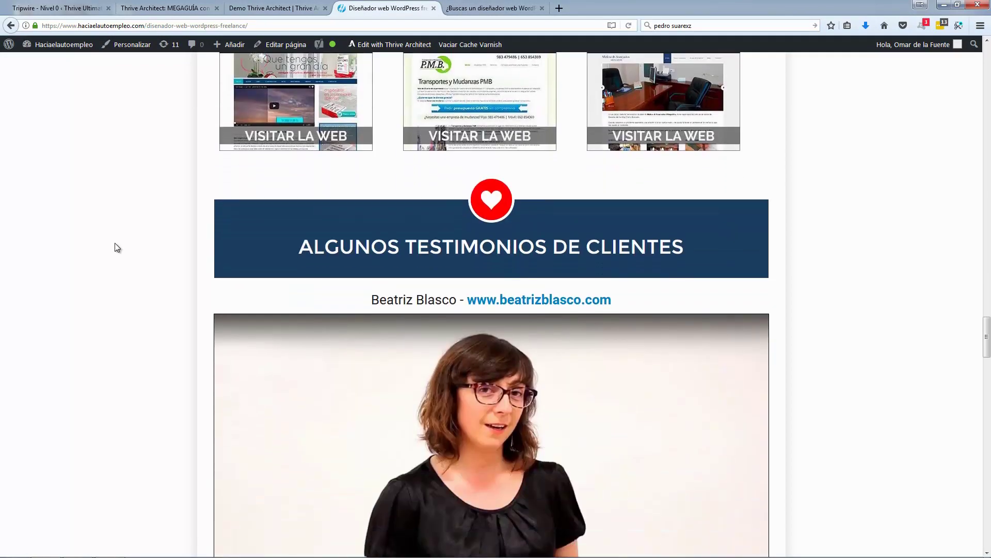
pyautogui.click(273, 8)
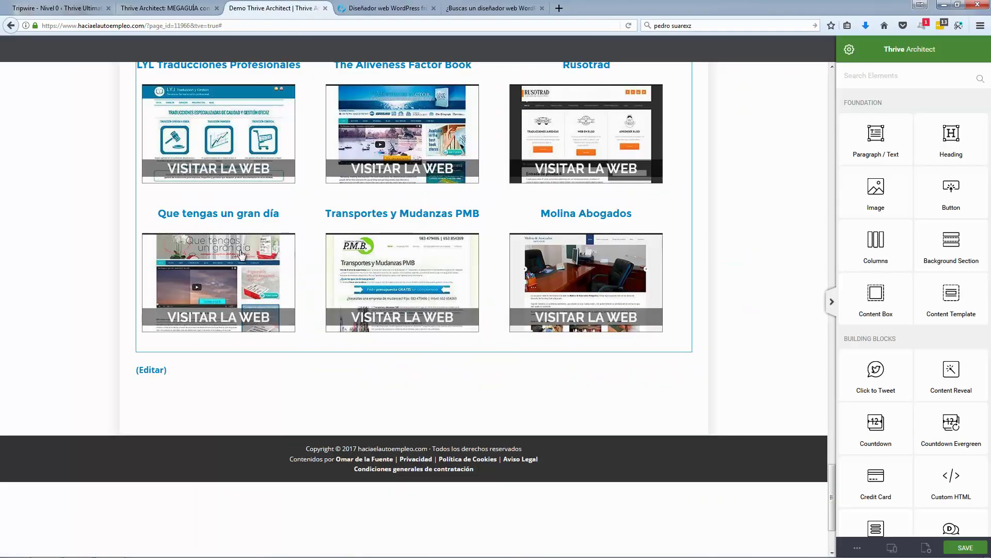
pyautogui.scroll(20, 241, 253)
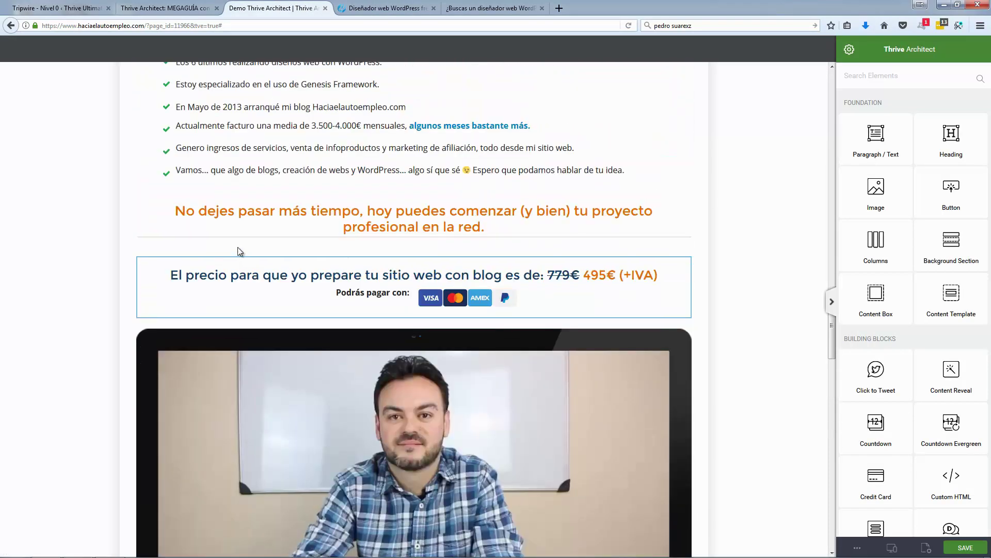
pyautogui.scroll(8, 238, 249)
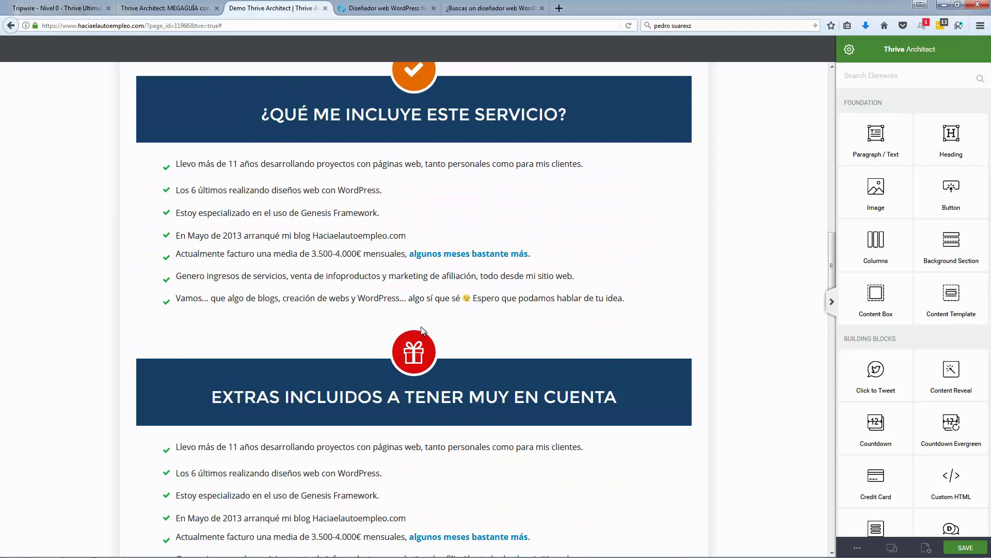
# Step: Duplicate the gift icon and drag the copy below the portfolio grid
pyautogui.click(425, 328)
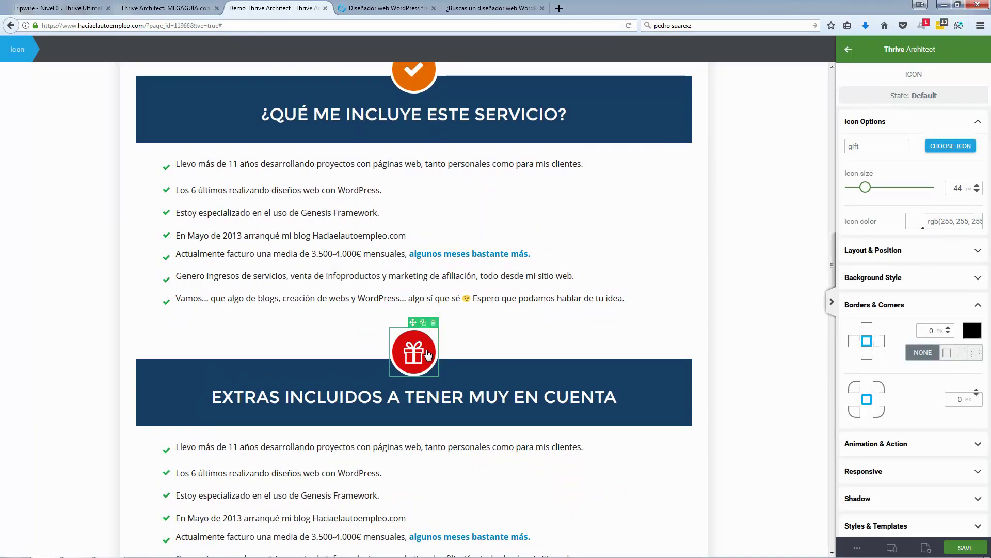
pyautogui.click(423, 322)
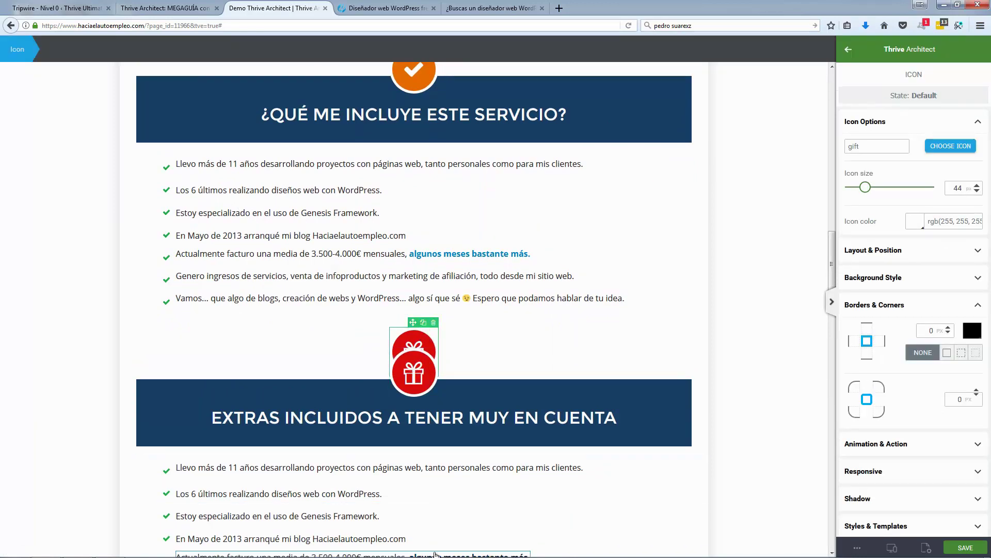
pyautogui.scroll(-20, 436, 555)
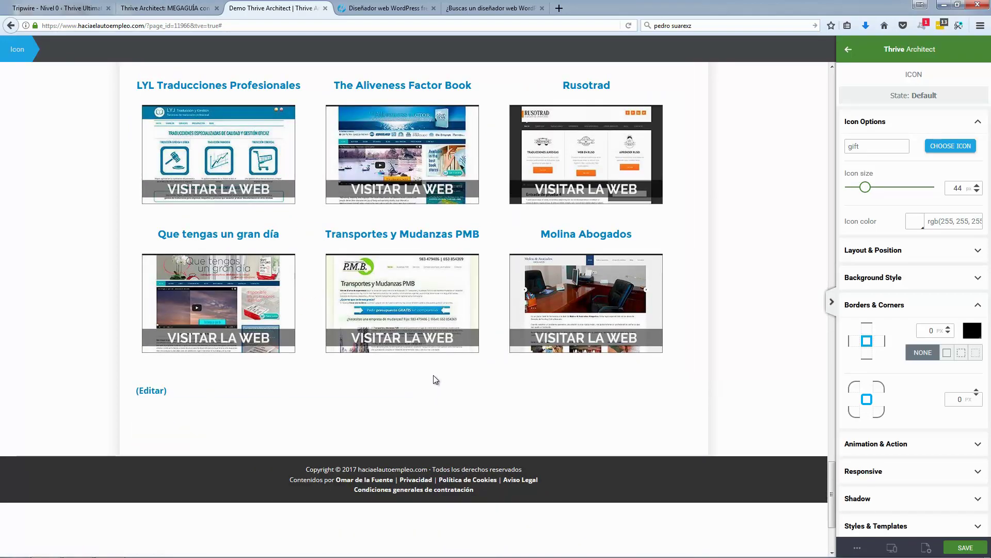
pyautogui.scroll(20, 433, 375)
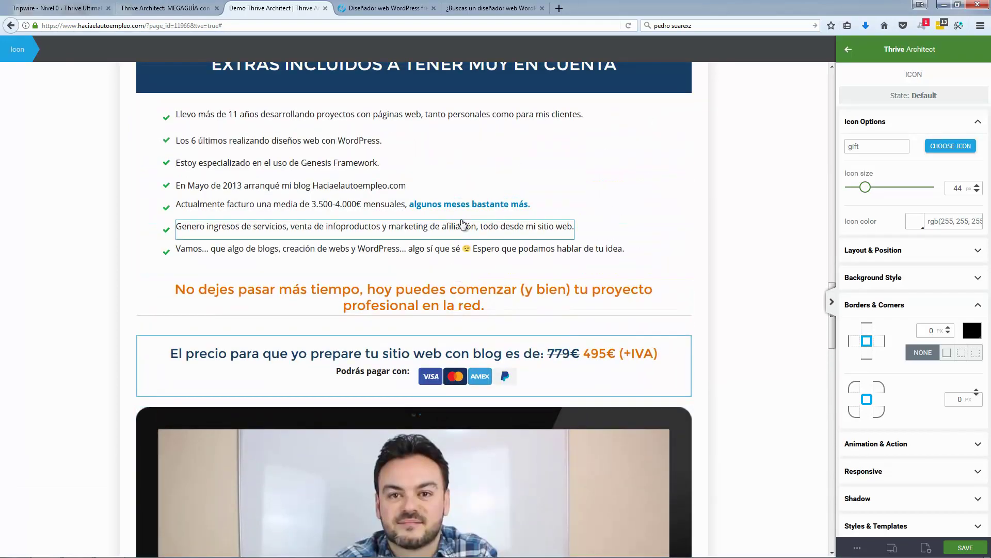
pyautogui.scroll(3, 463, 223)
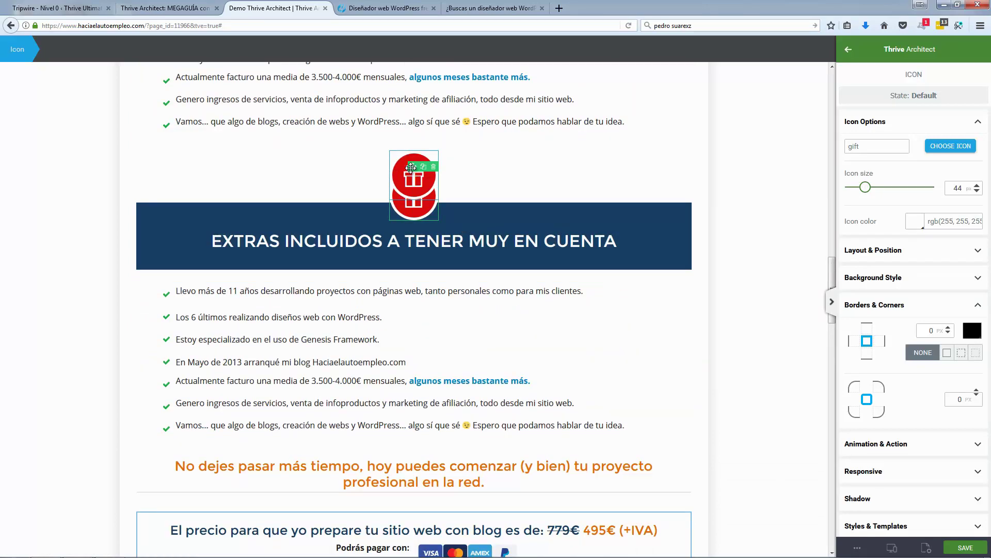
pyautogui.moveTo(413, 167); pyautogui.dragTo(442, 248)
# Step: Delete the stray gift icon copy below the portfolio grid
pyautogui.scroll(15, 442, 248)
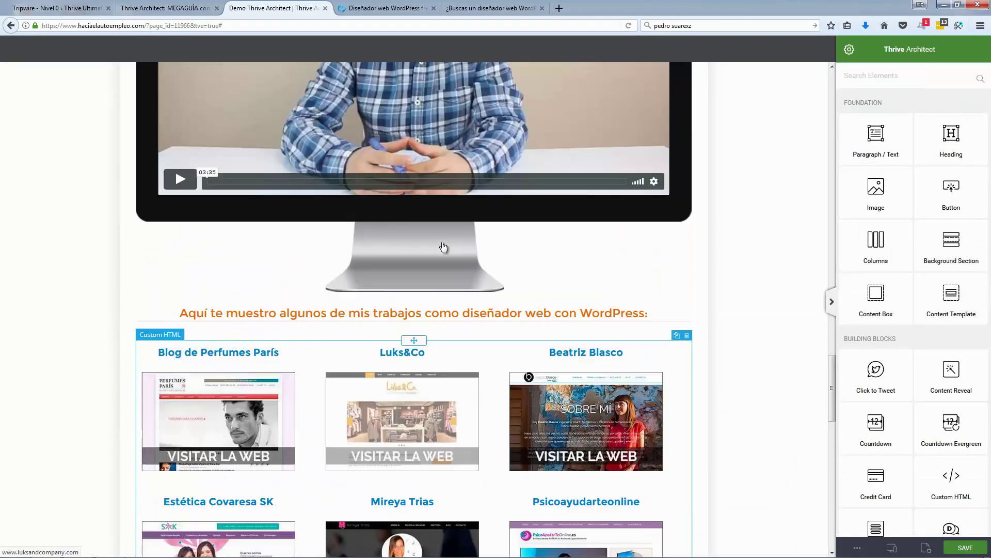
pyautogui.scroll(6, 443, 248)
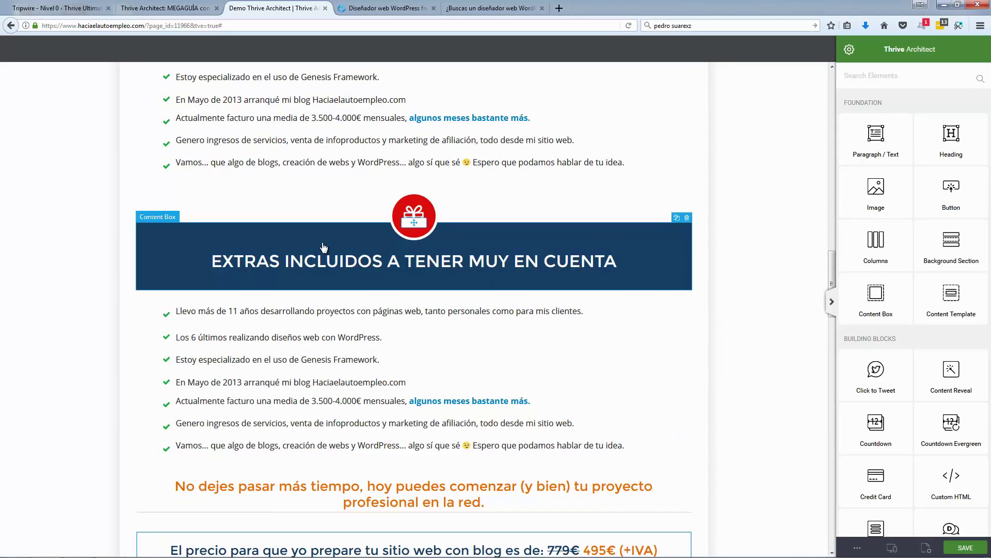
pyautogui.scroll(-20, 325, 246)
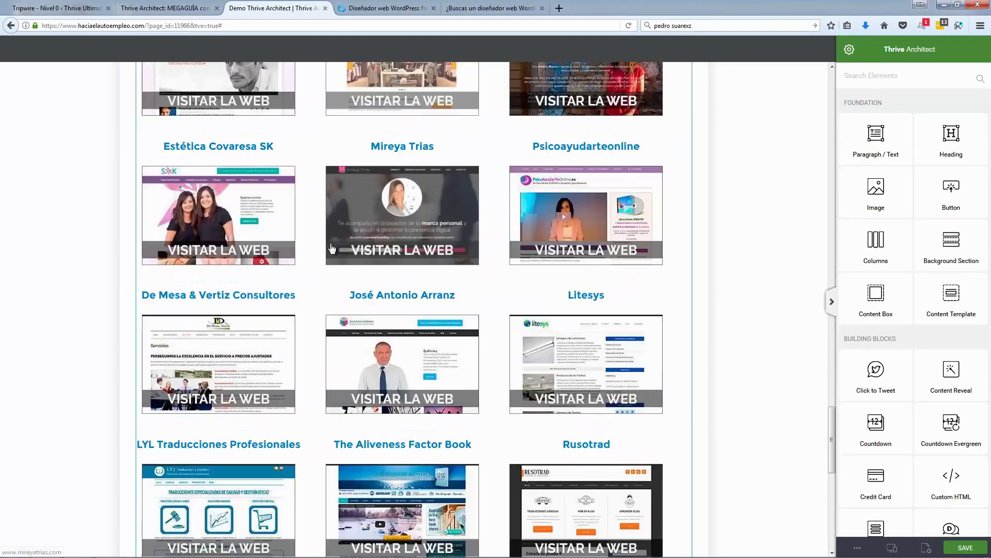
pyautogui.scroll(-2, 428, 336)
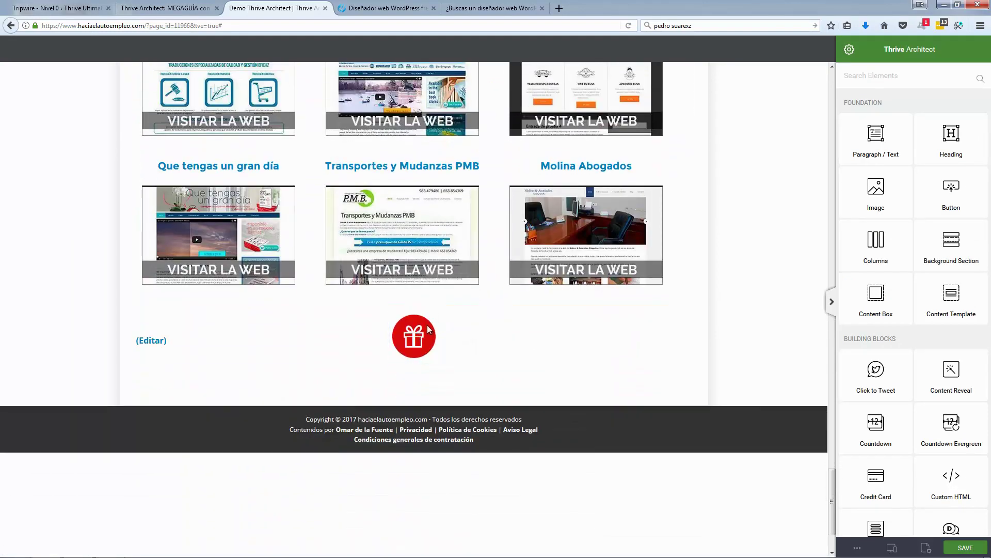
pyautogui.click(434, 325)
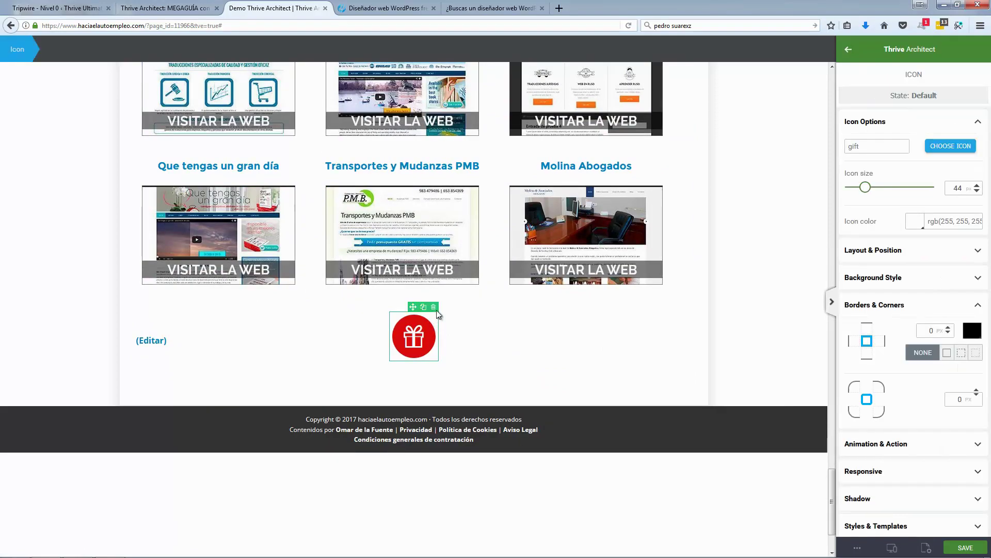
pyautogui.click(435, 308)
# Step: Add a content box and place the gift icon inside the dark blue EXTRAS heading box
pyautogui.scroll(20, 436, 310)
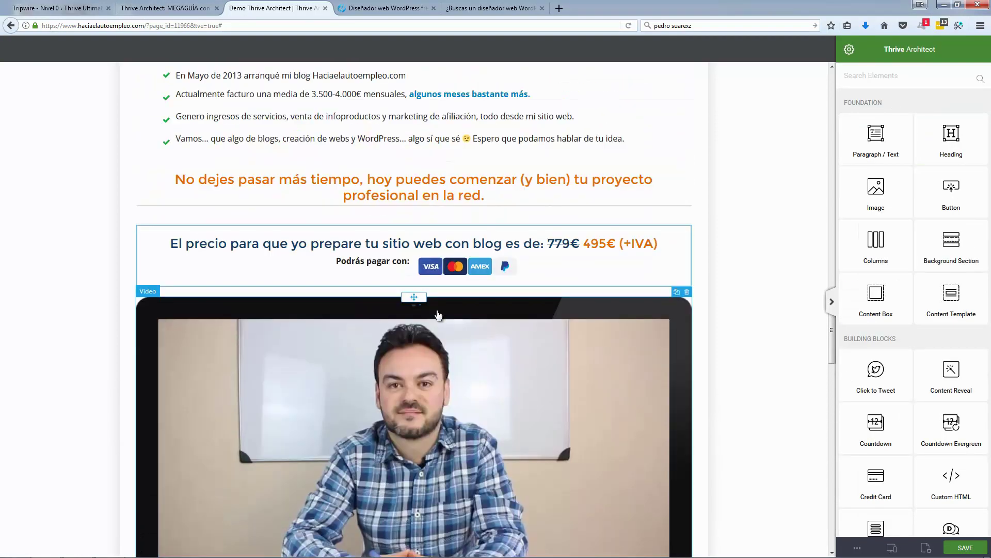
pyautogui.scroll(3, 436, 310)
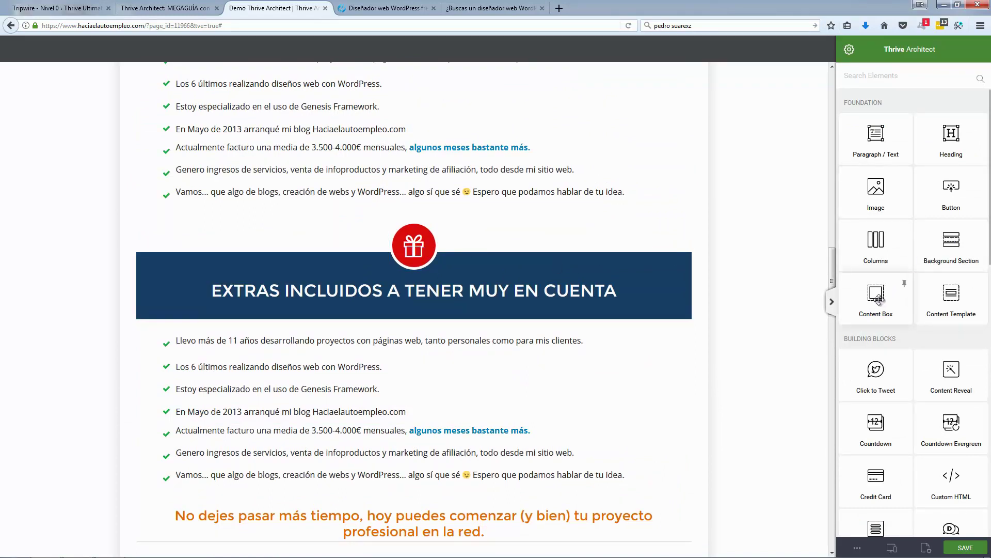
pyautogui.moveTo(875, 297); pyautogui.dragTo(499, 213)
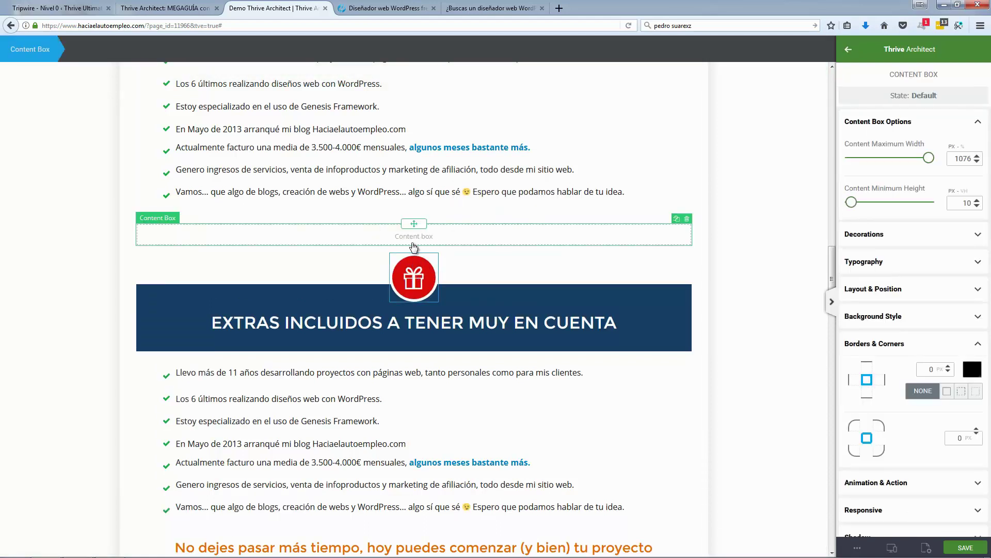
pyautogui.click(414, 271)
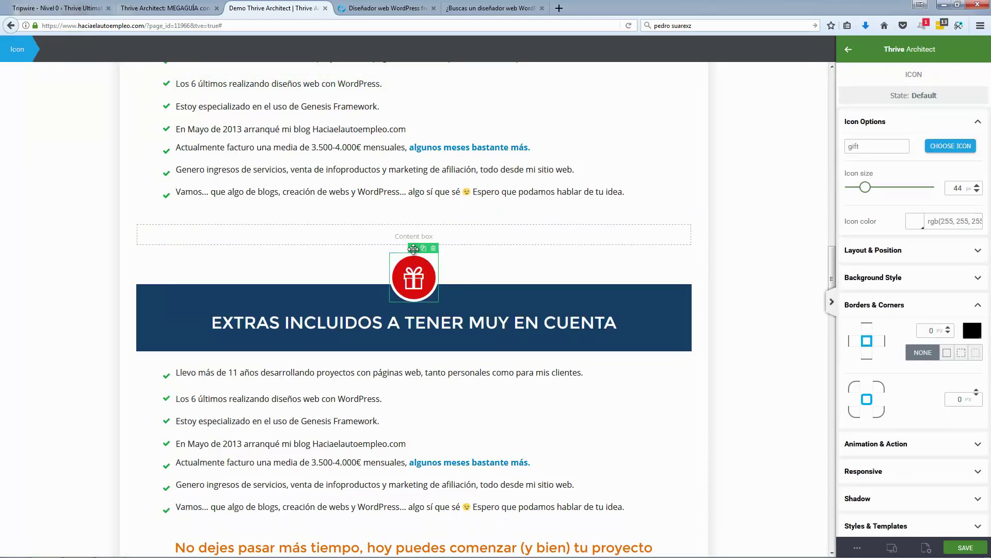
pyautogui.moveTo(413, 241)
pyautogui.mouseDown()
pyautogui.moveTo(414, 230)
pyautogui.moveTo(437, 249)
pyautogui.moveTo(420, 234)
pyautogui.mouseUp()
pyautogui.click(455, 271)
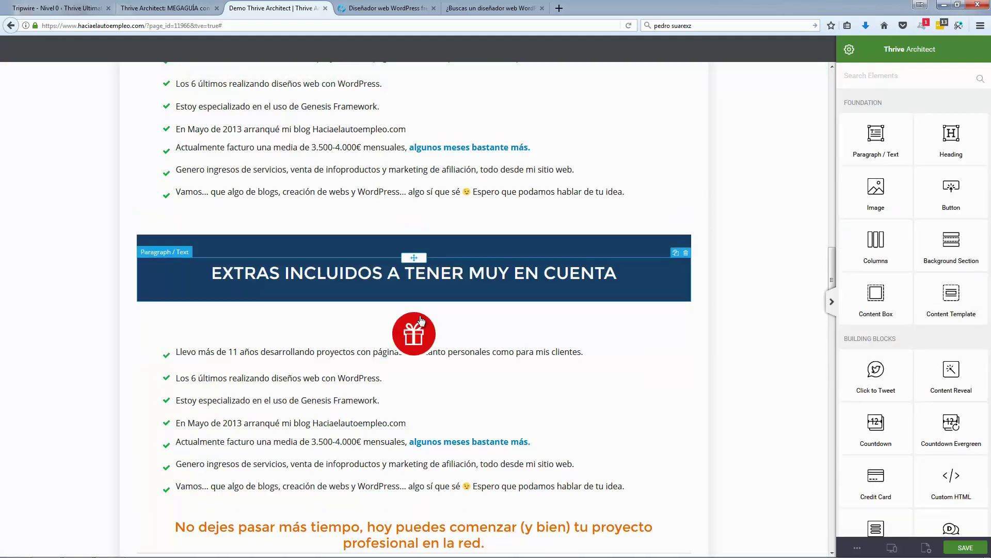
pyautogui.moveTo(413, 304); pyautogui.dragTo(416, 261)
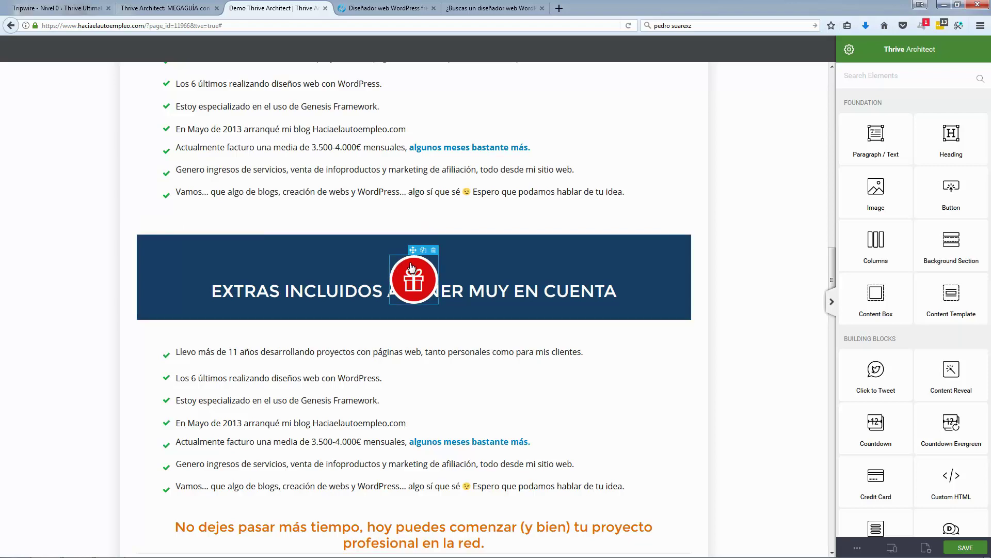
# Step: Give the gift icon a -81 top margin and 3 bottom margin to straddle the banner's top edge
pyautogui.scroll(6, 394, 264)
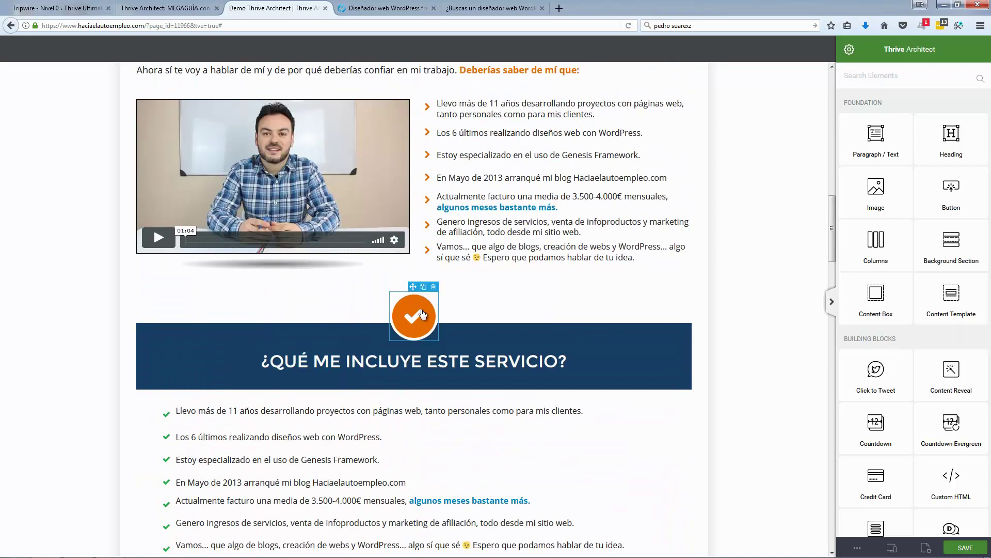
pyautogui.scroll(-1, 419, 314)
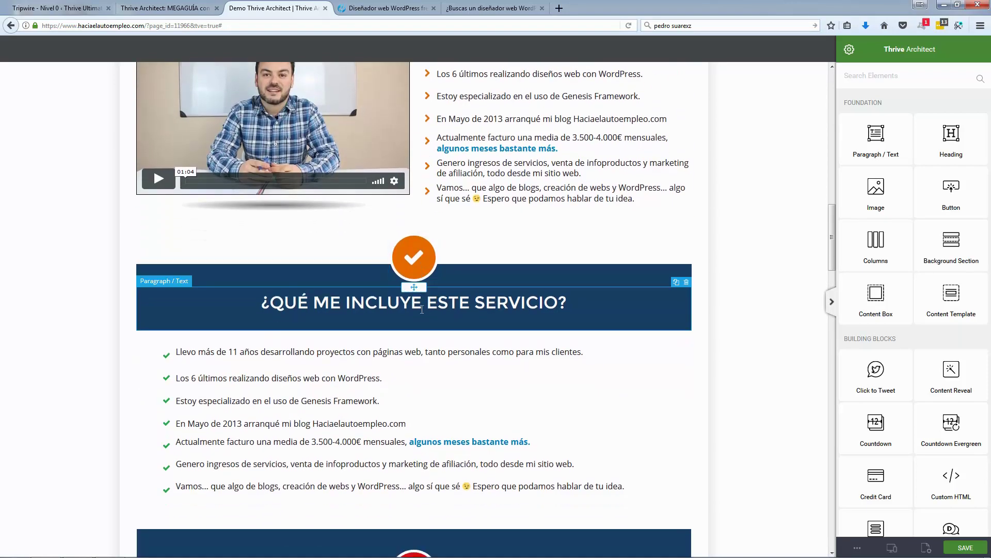
pyautogui.scroll(-3, 422, 310)
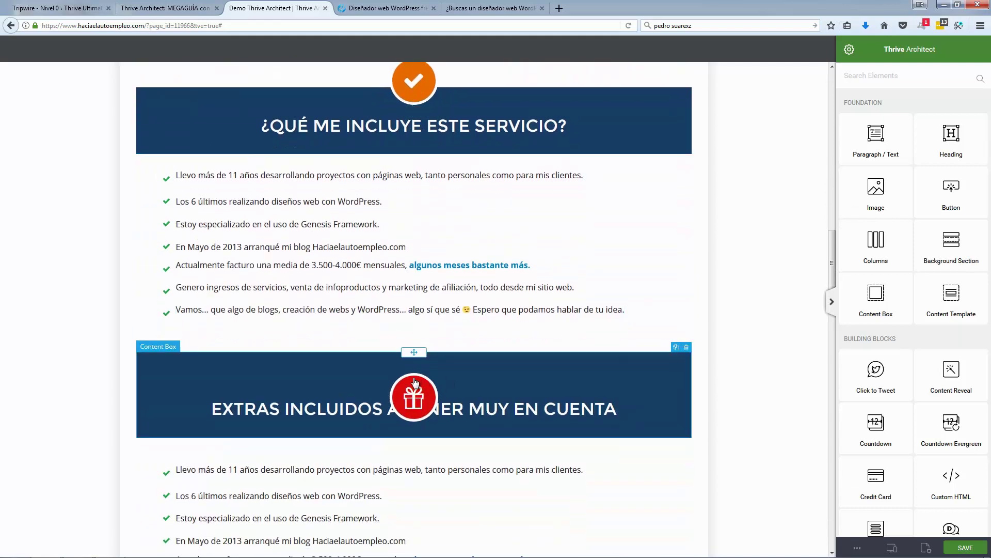
pyautogui.click(404, 382)
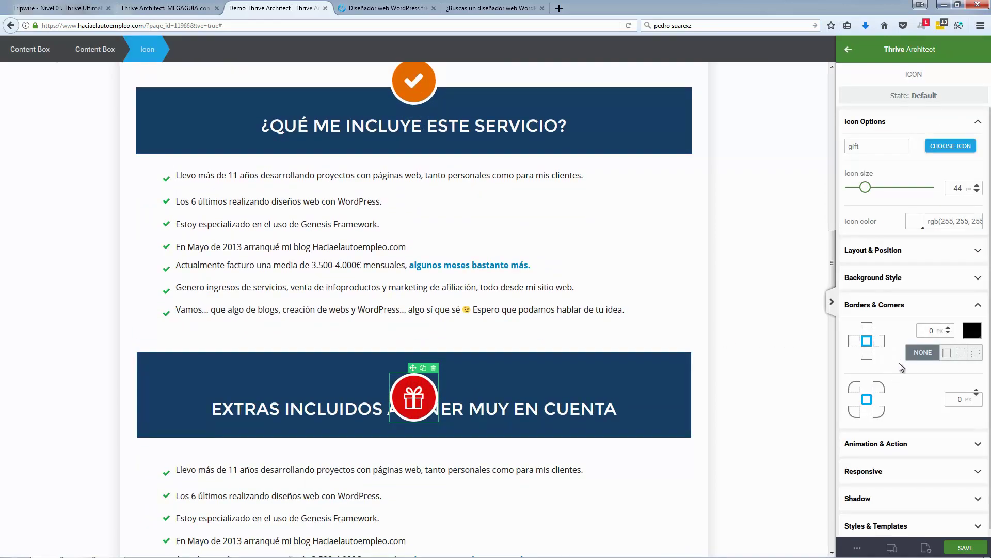
pyautogui.click(924, 306)
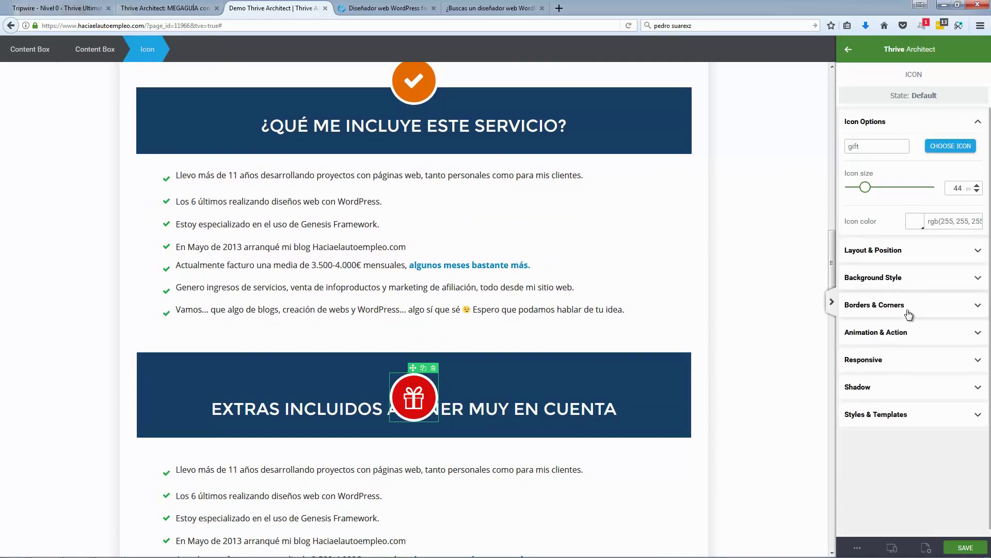
pyautogui.click(909, 251)
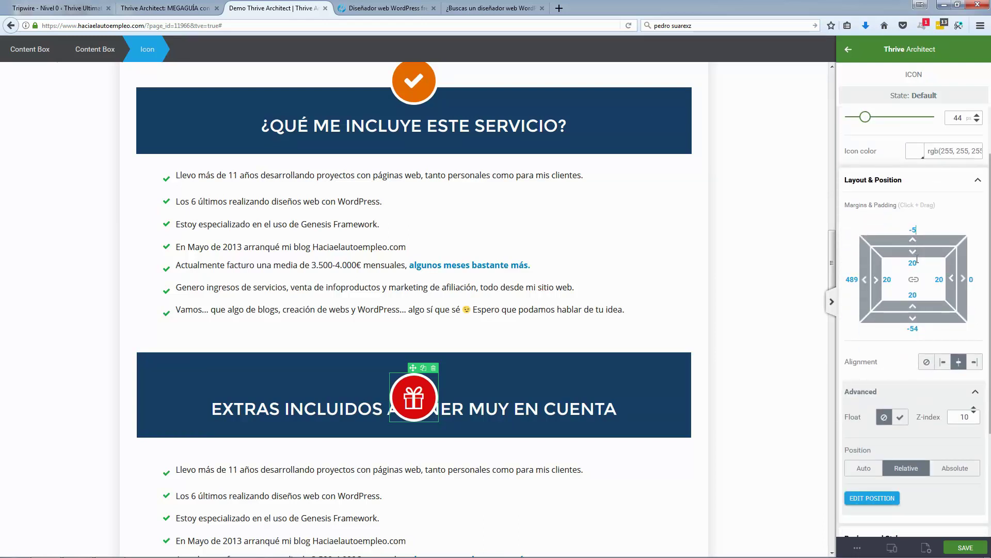
pyautogui.moveTo(914, 243); pyautogui.dragTo(948, 319)
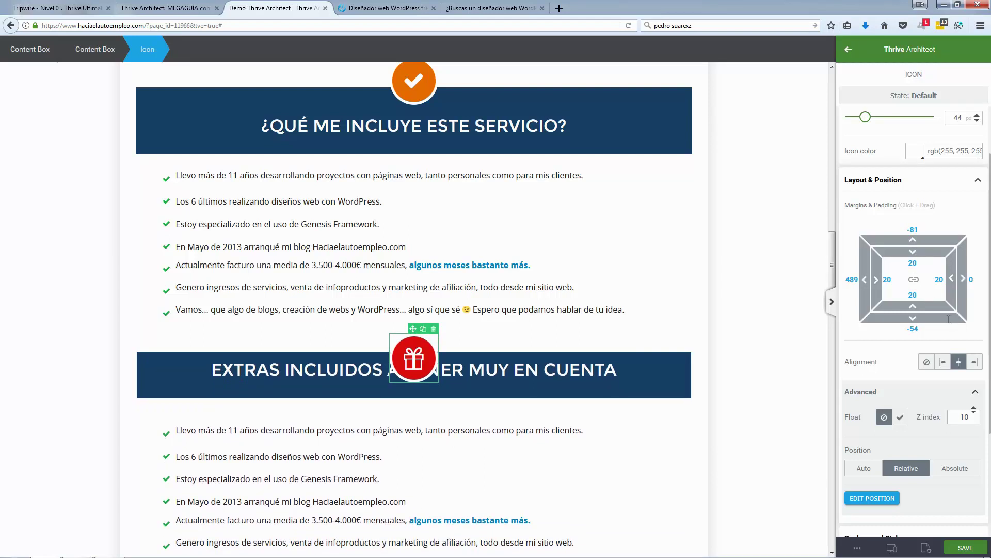
pyautogui.click(921, 317)
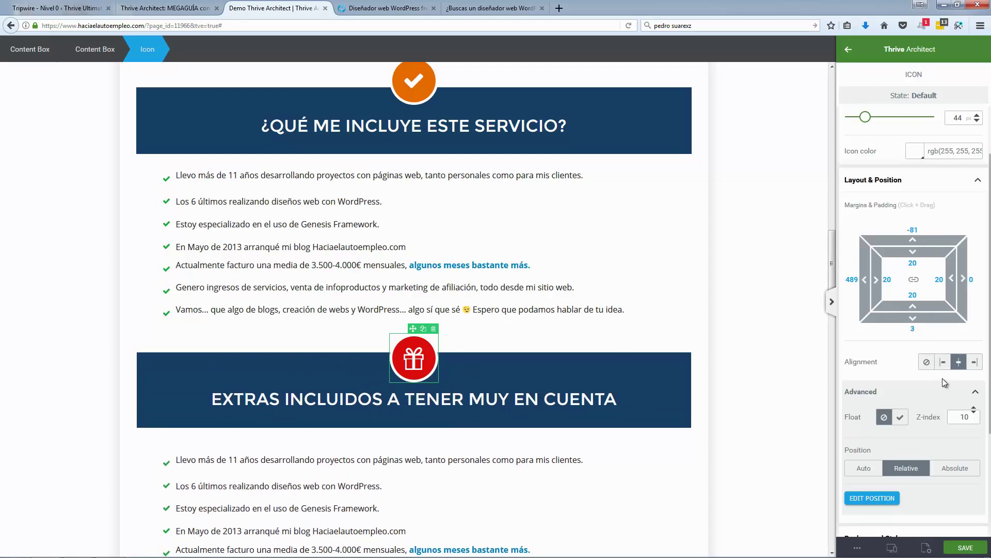
pyautogui.click(734, 351)
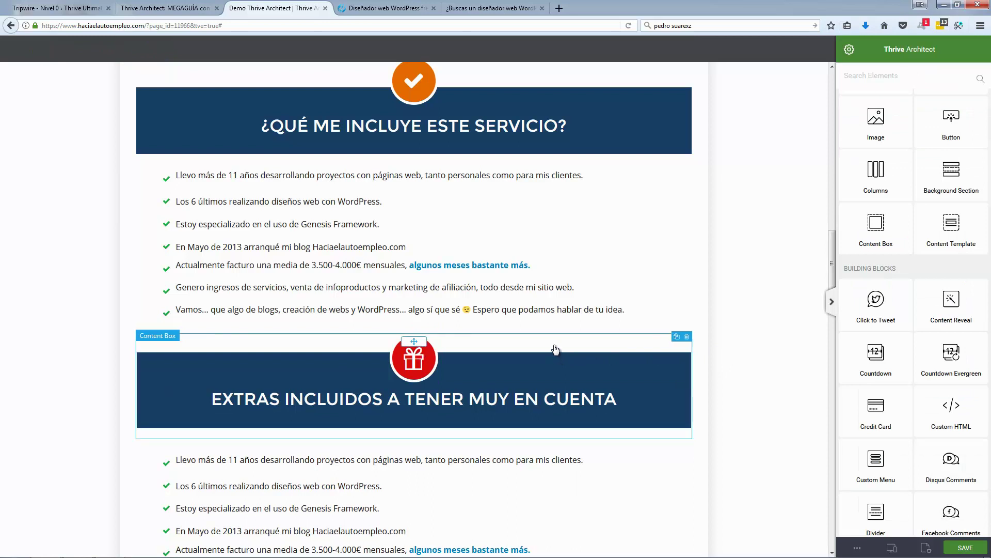
# Step: Save the blue EXTRAS content box, gift icon included, as the content template 'Icon-Box'
pyautogui.click(226, 349)
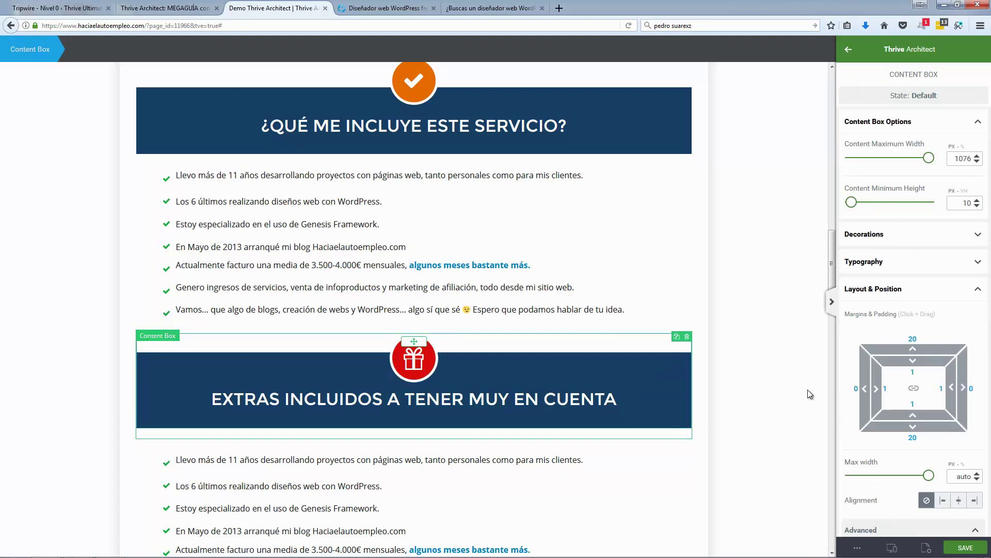
pyautogui.scroll(-5, 911, 403)
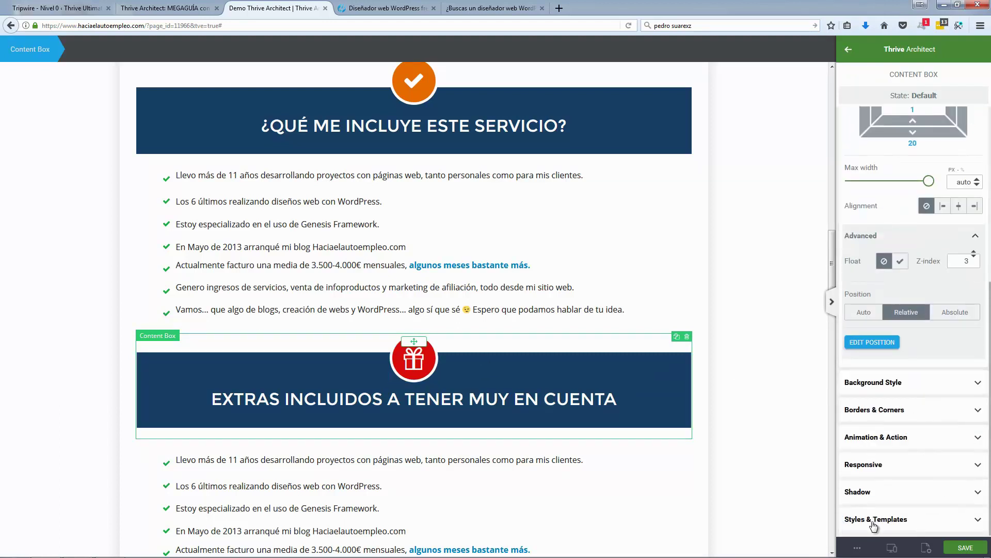
pyautogui.click(975, 519)
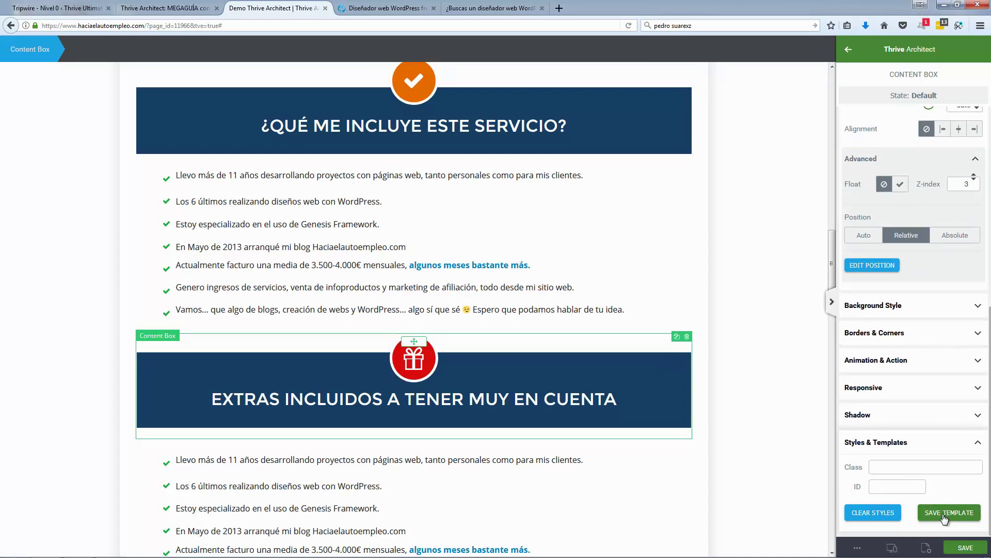
pyautogui.click(943, 514)
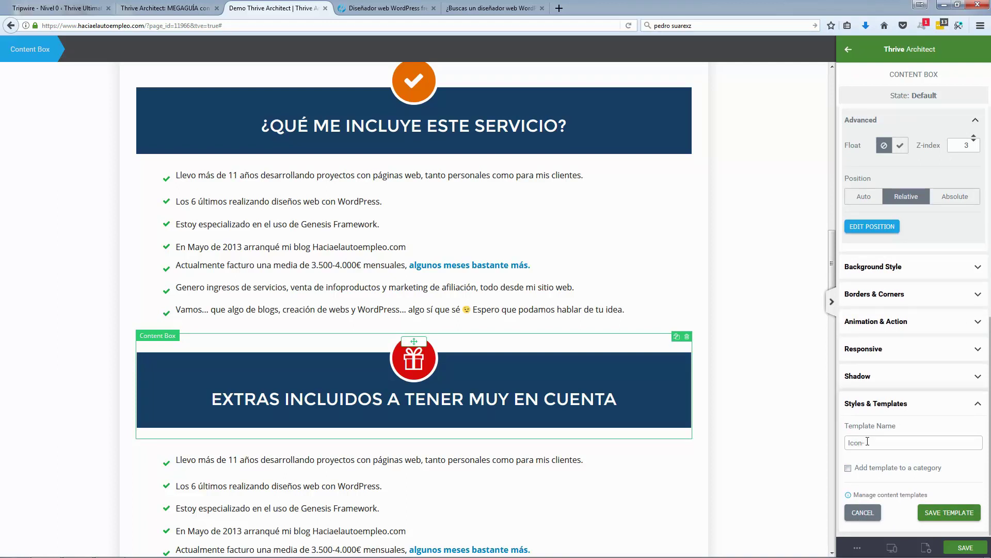
pyautogui.click(951, 517)
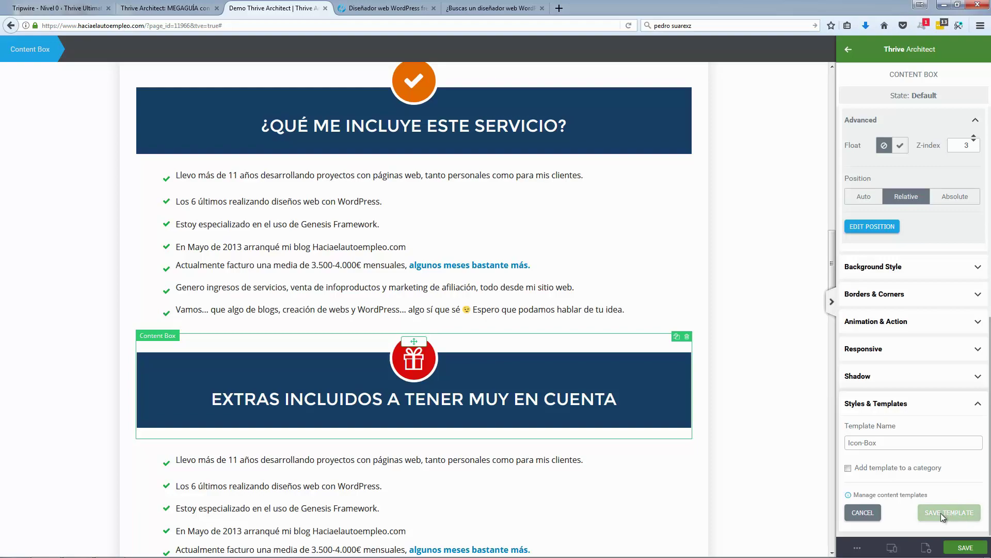
pyautogui.click(752, 382)
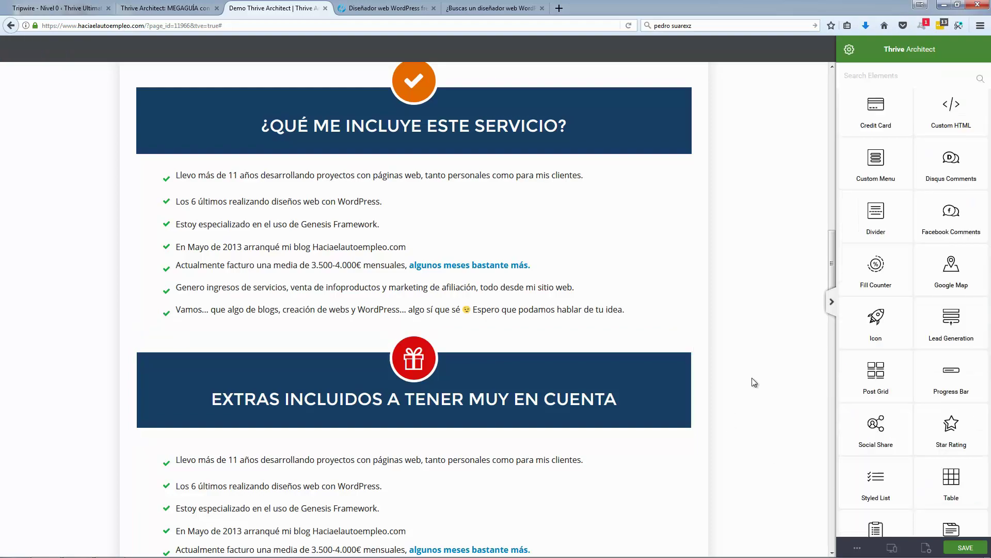
# Step: Insert the saved Icon-Box template below the client portfolio grid
pyautogui.scroll(-5, 754, 382)
pyautogui.scroll(-20, 755, 382)
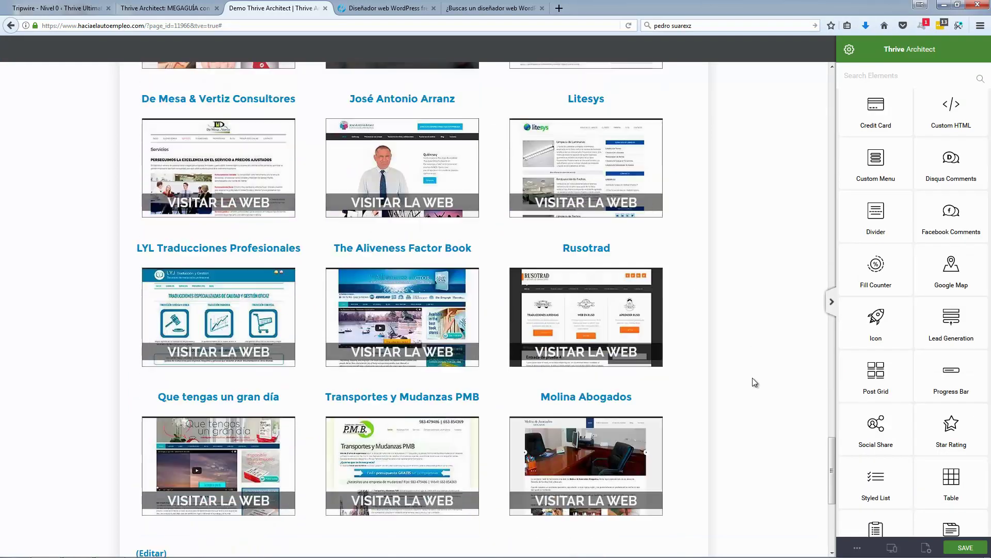
pyautogui.scroll(3, 782, 379)
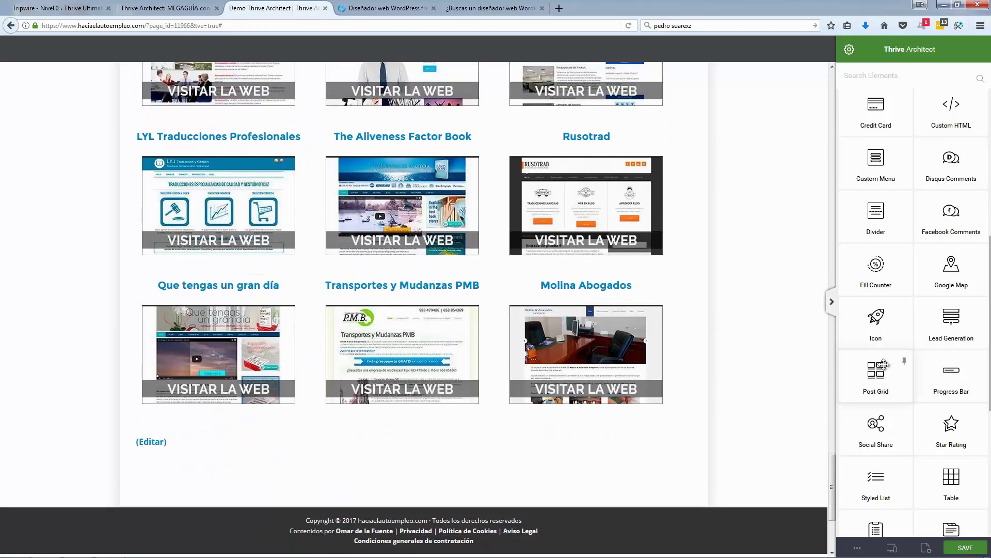
pyautogui.scroll(4, 884, 365)
pyautogui.scroll(3, 884, 364)
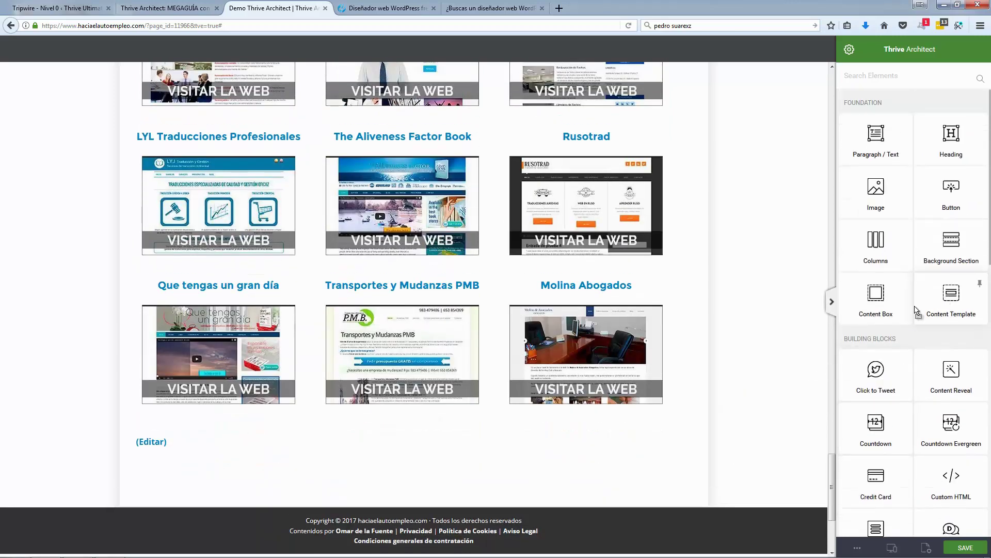
pyautogui.moveTo(949, 303); pyautogui.dragTo(403, 427)
pyautogui.click(416, 456)
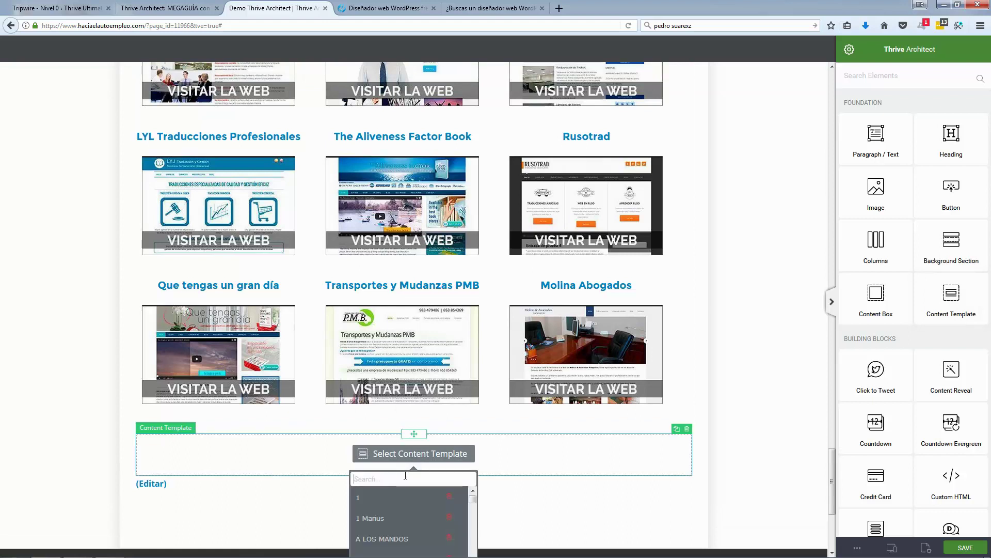
pyautogui.write('Icon')
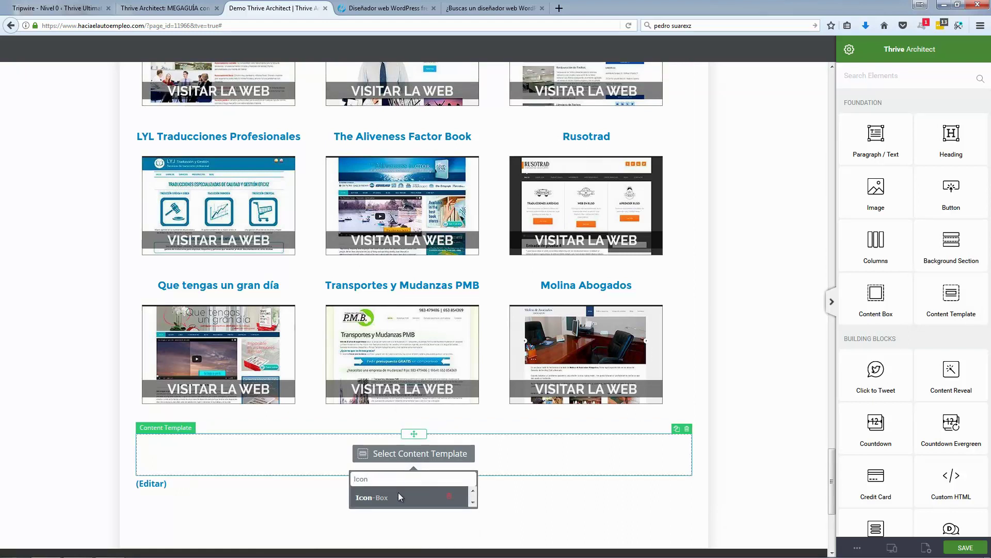
pyautogui.click(399, 499)
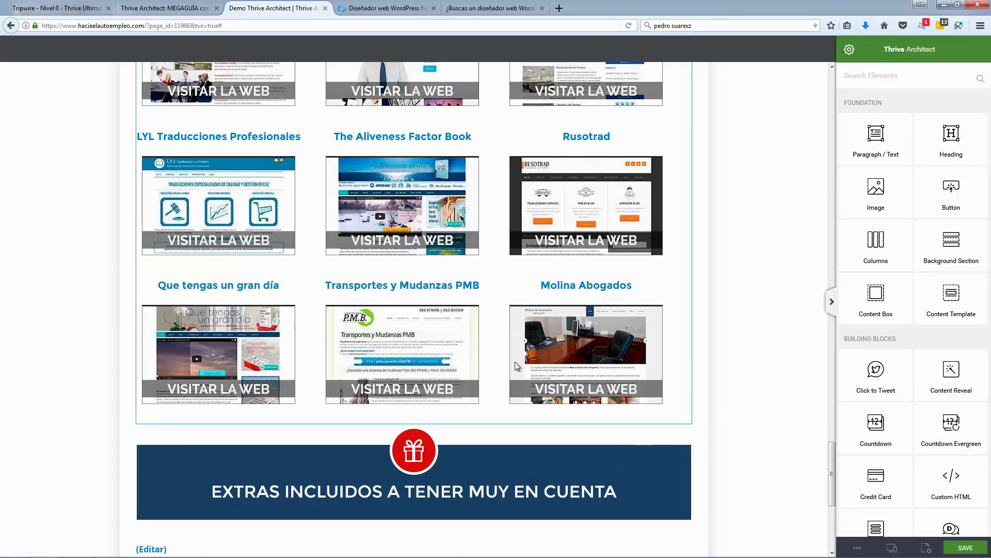
# Step: Review the inserted EXTRAS banner sitting beneath the portfolio grid
pyautogui.scroll(-10, 891, 463)
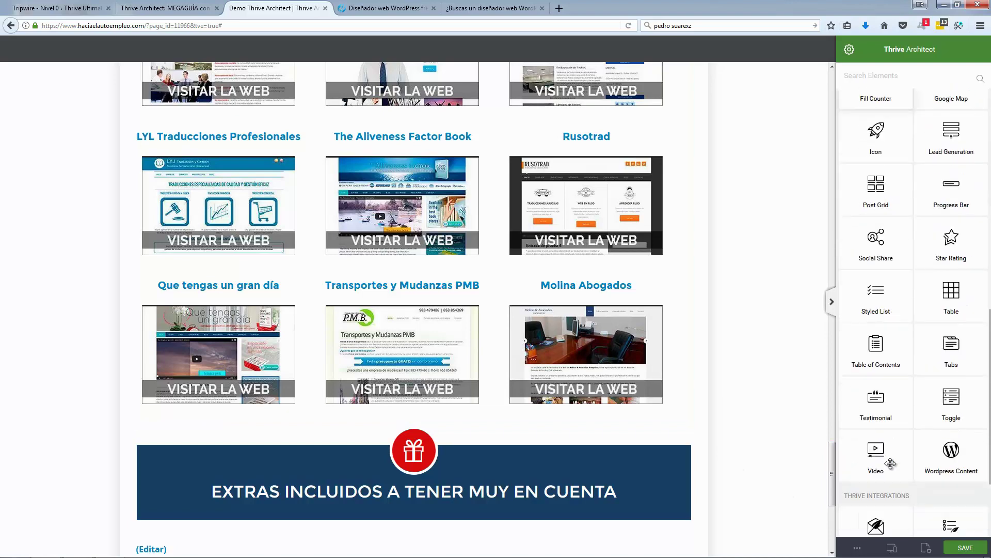
pyautogui.scroll(-3, 891, 463)
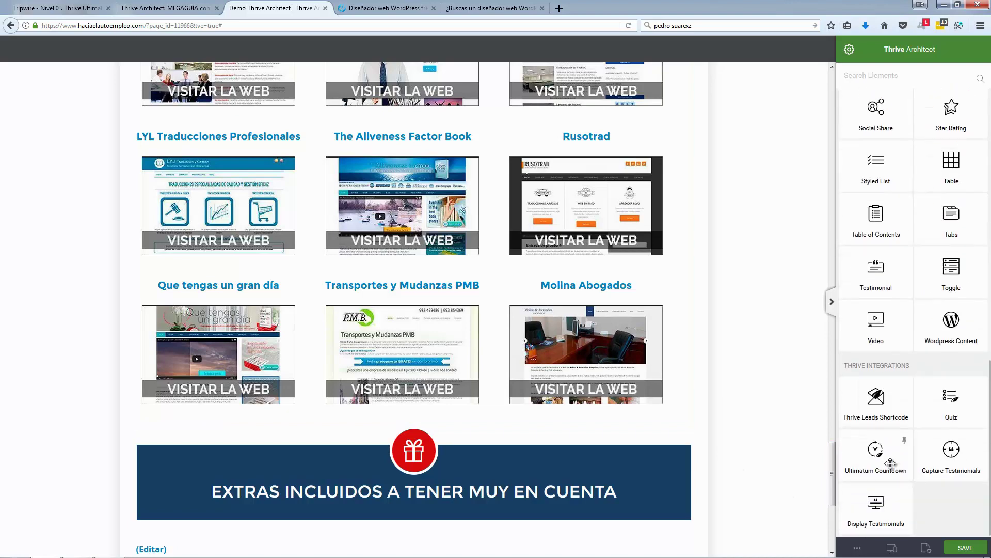
pyautogui.click(642, 469)
pyautogui.scroll(-7, 919, 469)
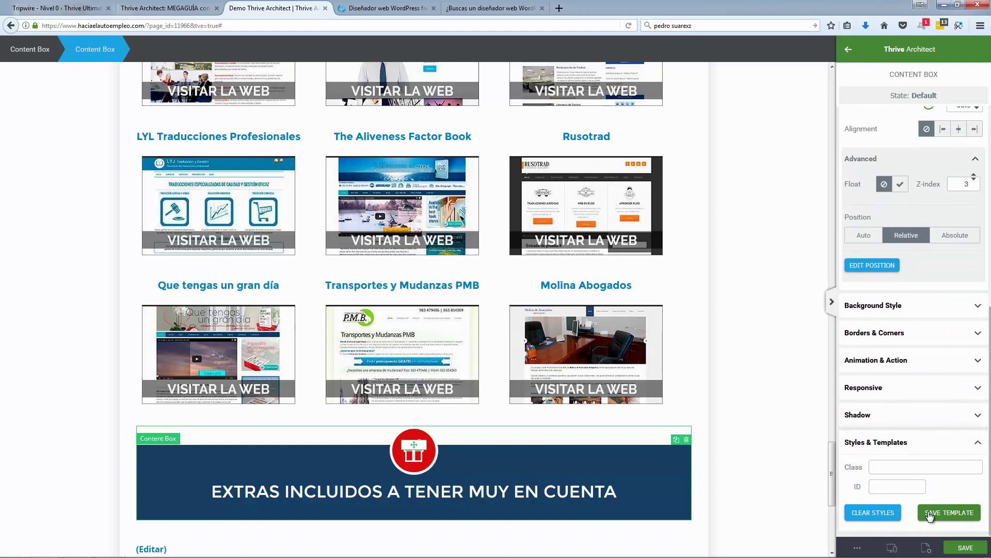
pyautogui.click(767, 456)
pyautogui.scroll(3, 768, 457)
pyautogui.scroll(-3, 768, 456)
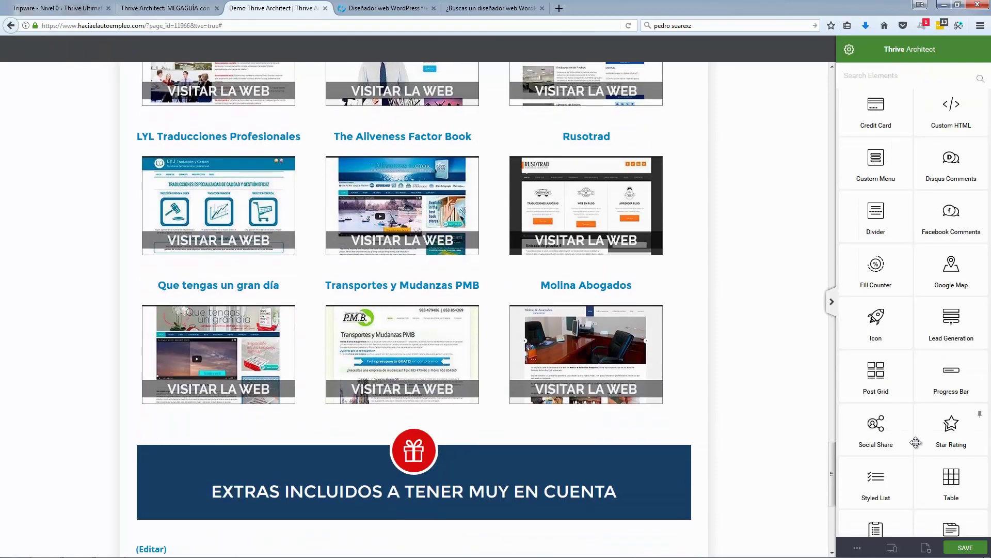
pyautogui.scroll(-3, 917, 440)
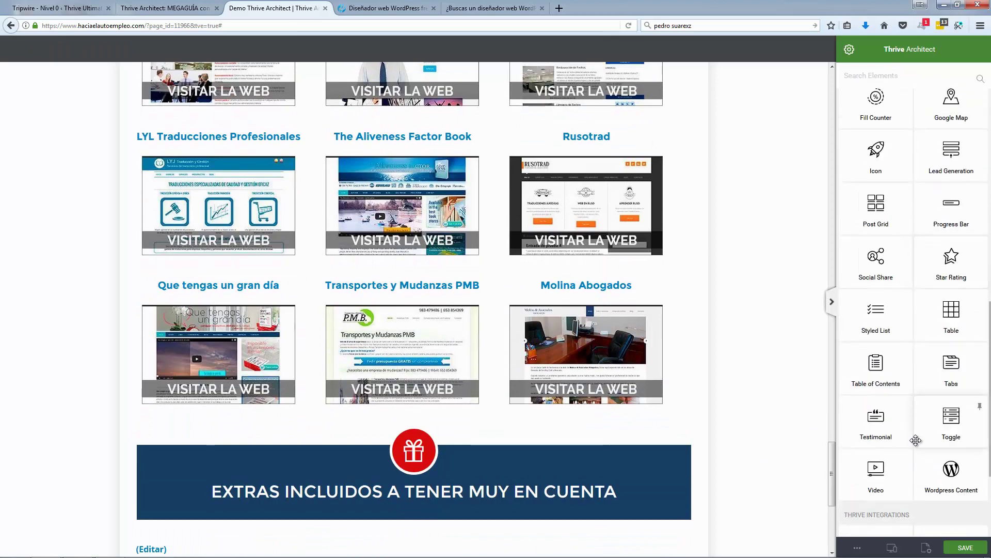
pyautogui.scroll(10, 916, 440)
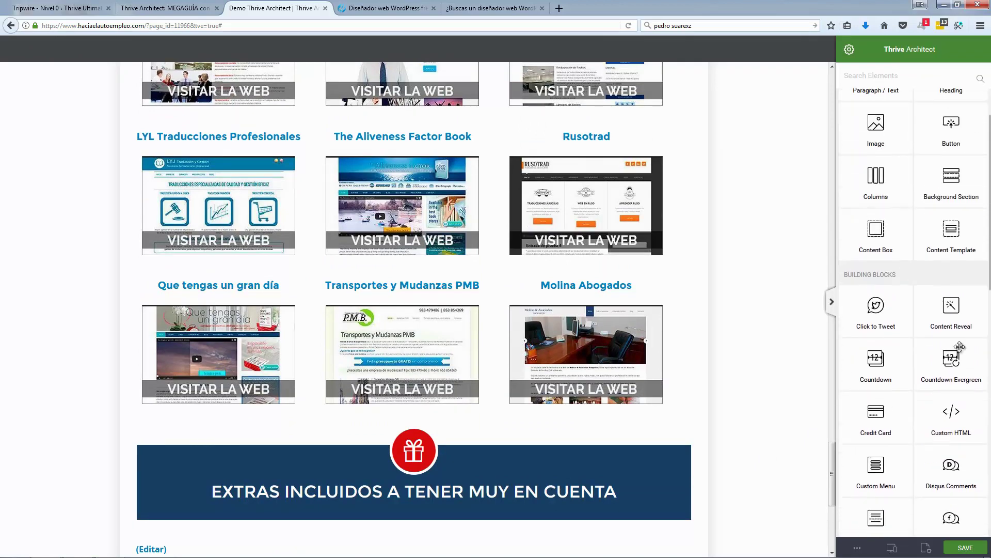
pyautogui.scroll(1, 959, 346)
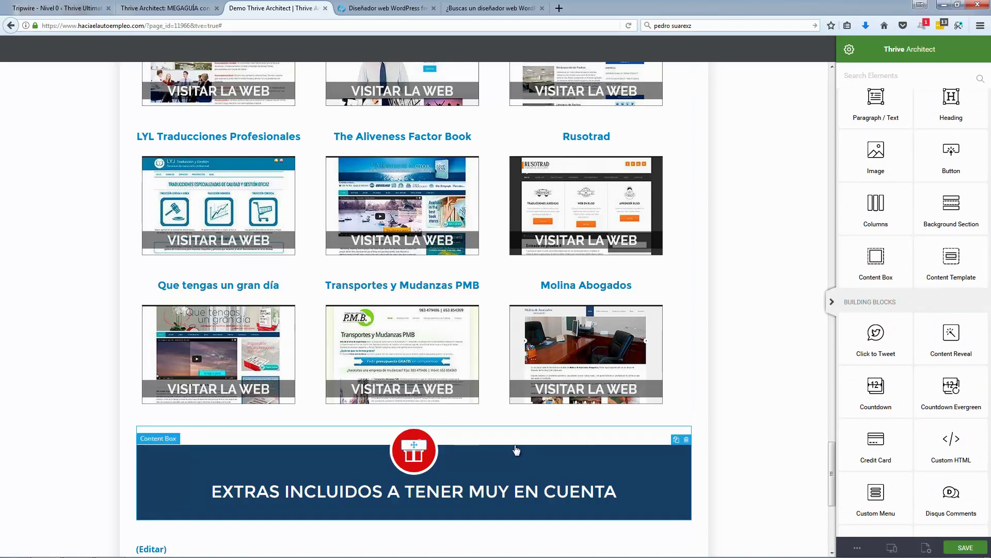
# Step: Replace the banner's gift icon with a heart icon, matching the live page
pyautogui.click(388, 8)
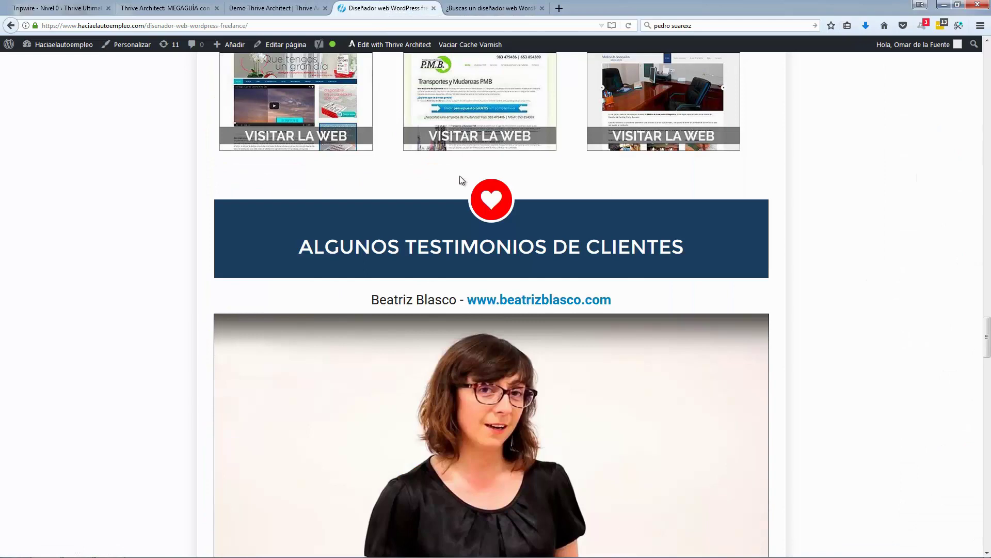
pyautogui.click(275, 11)
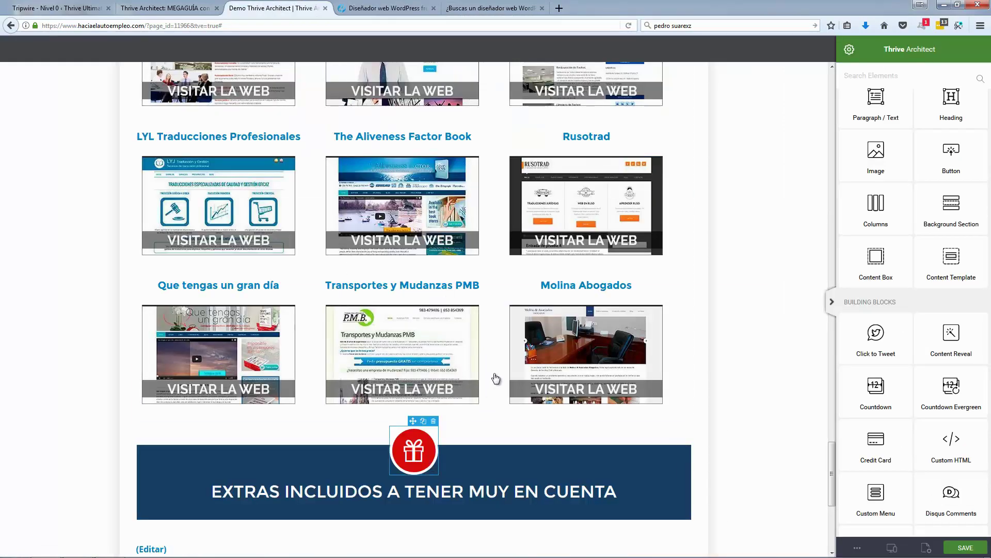
pyautogui.click(411, 445)
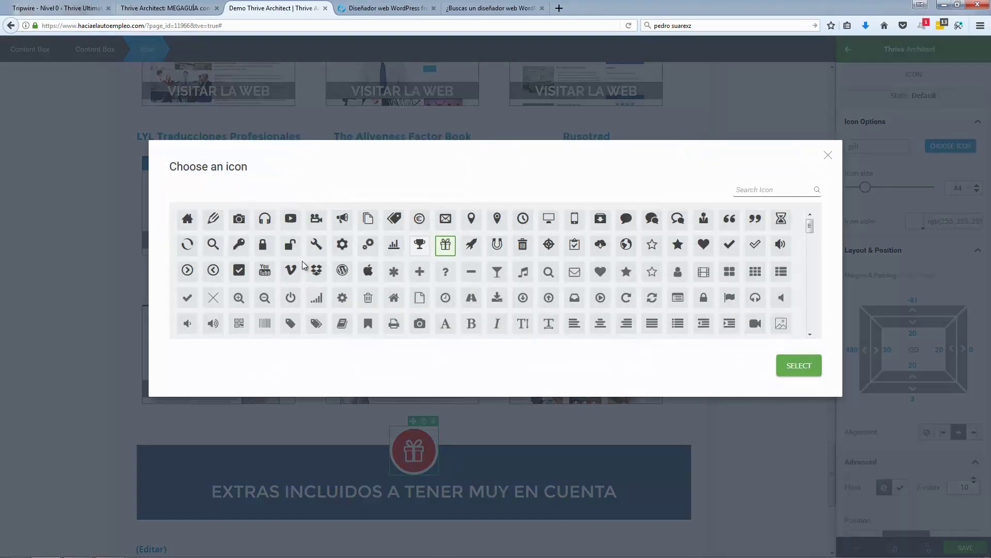
pyautogui.click(703, 245)
pyautogui.click(806, 366)
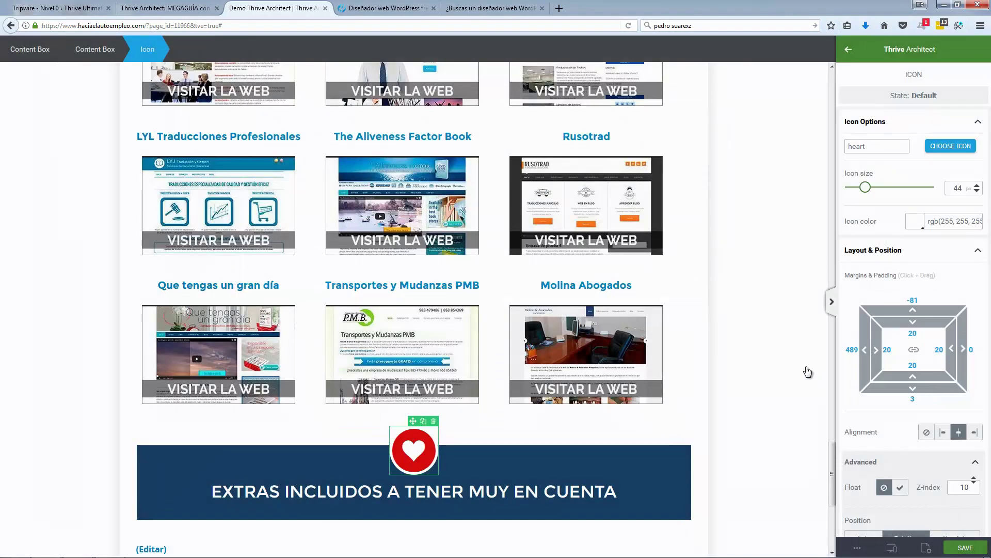
# Step: Change the banner heading to 'ALGUNOS TESTIMONIOS DE CLIENTES'
pyautogui.click(400, 10)
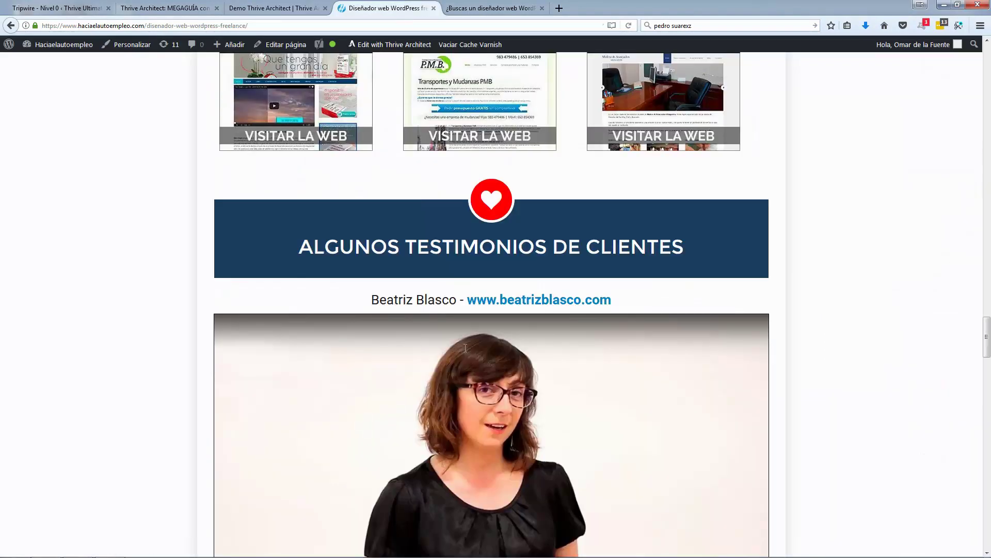
pyautogui.click(276, 8)
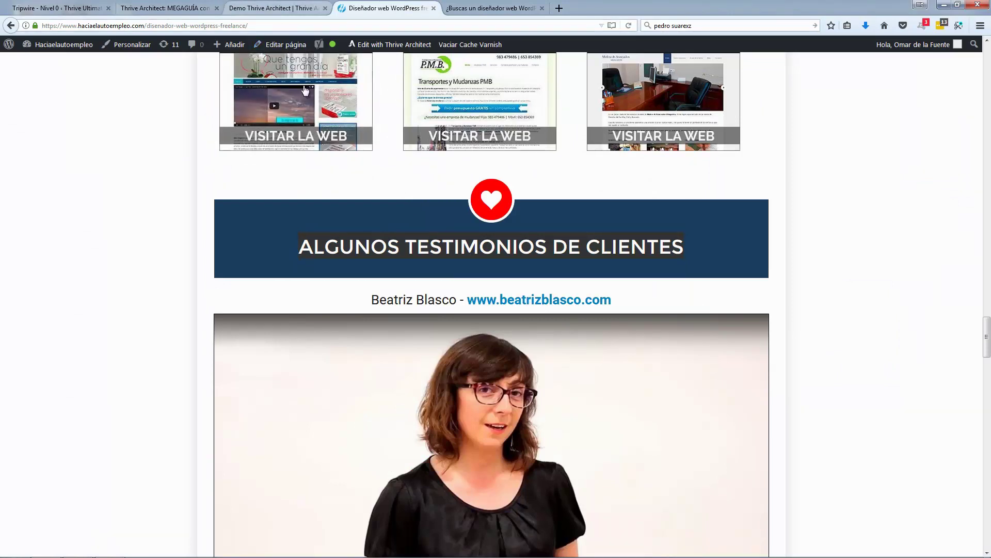
pyautogui.tripleClick(341, 497)
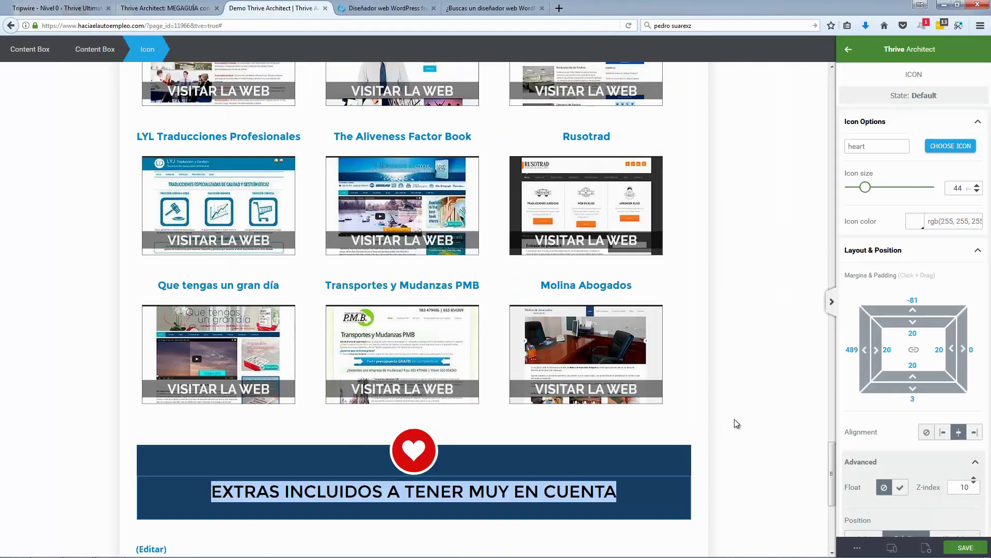
pyautogui.write('ALGUNOS TESTIMONIOS DE CLIENTES')
pyautogui.scroll(-4, 723, 382)
# Step: Copy the client's name and website line and add a text paragraph below the banner
pyautogui.hotkey('ctrl', 'Tab')
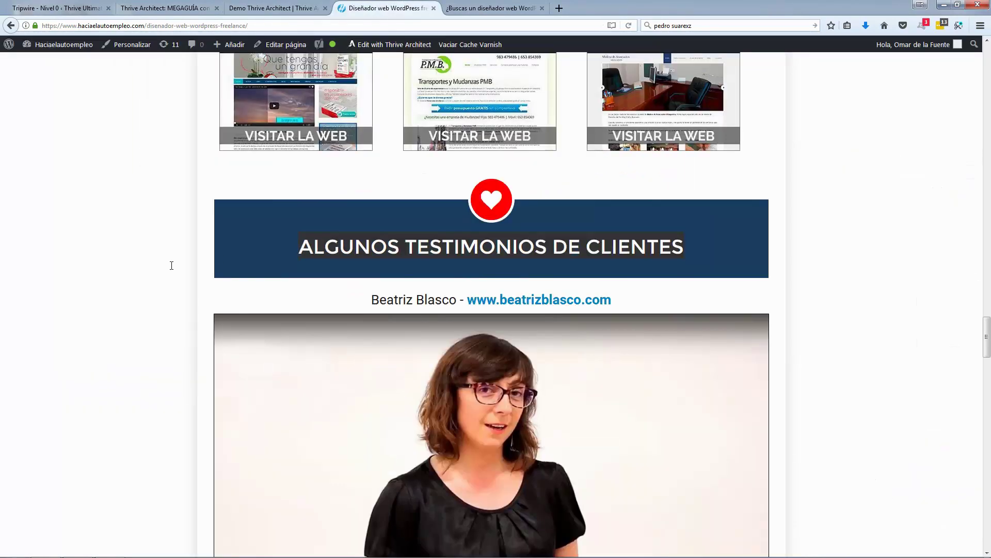
pyautogui.tripleClick(411, 295)
pyautogui.hotkey('ctrl', 'c')
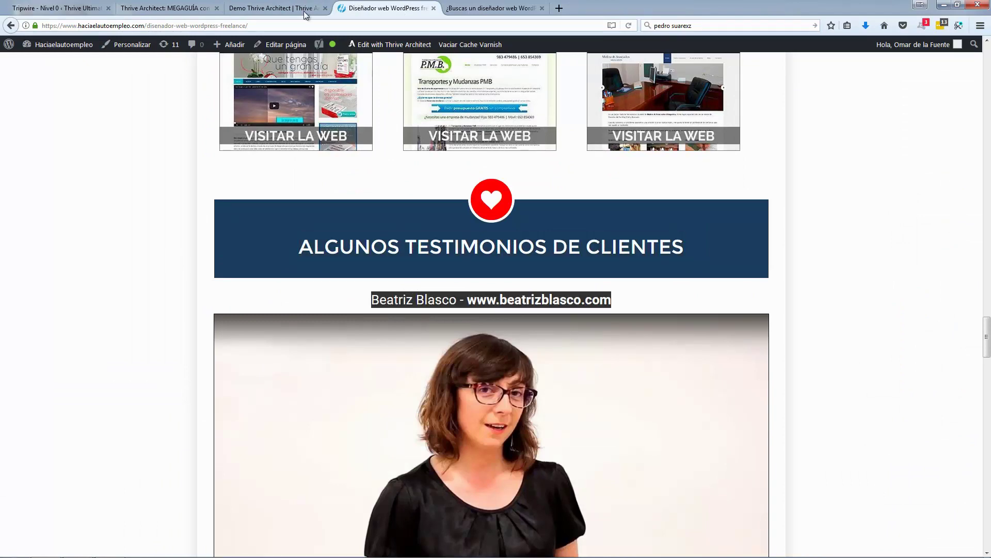
pyautogui.click(305, 13)
pyautogui.moveTo(877, 135); pyautogui.dragTo(495, 289)
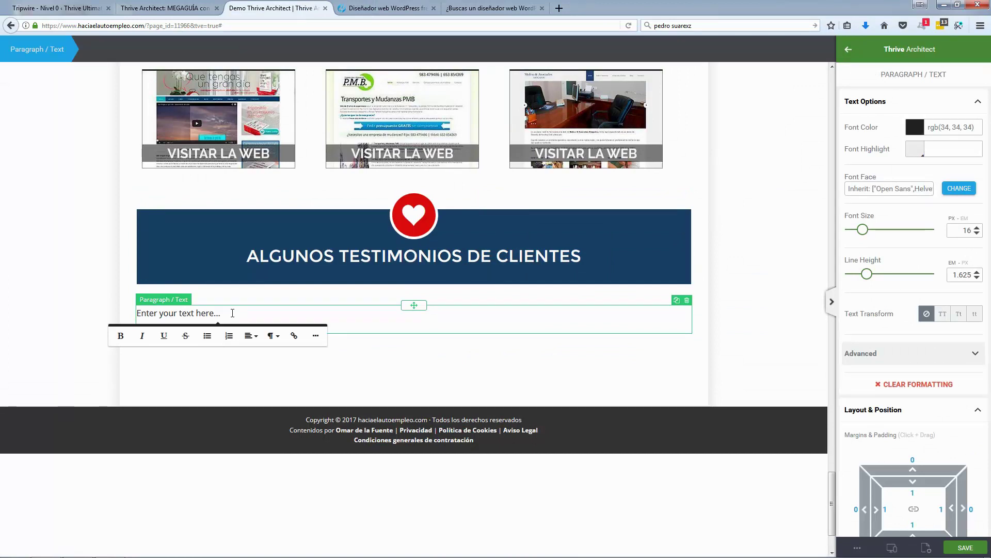
# Step: Paste the client's name and website line, centred, at 28 px font size
pyautogui.hotkey('ctrl', 'v')
pyautogui.hotkey('ctrl', 'a')
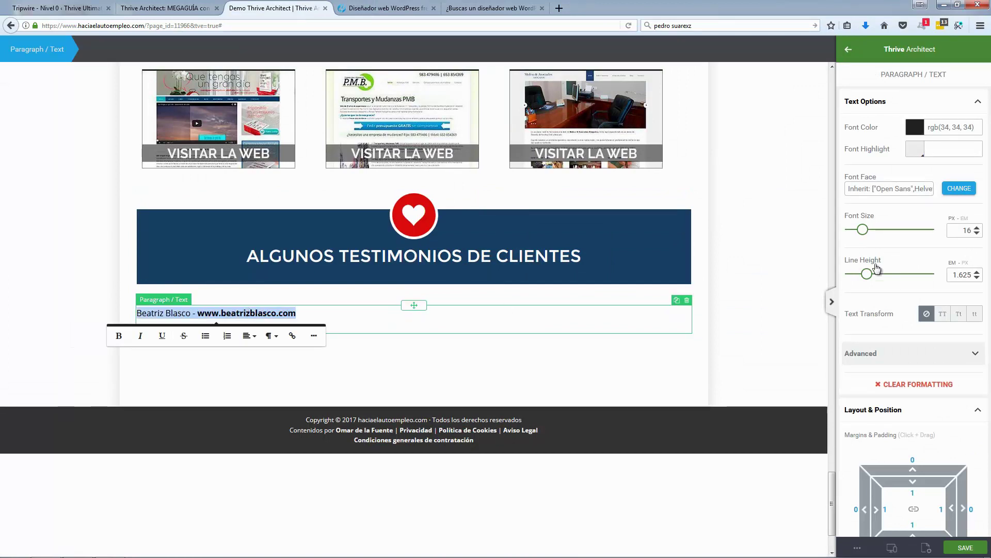
pyautogui.click(247, 336)
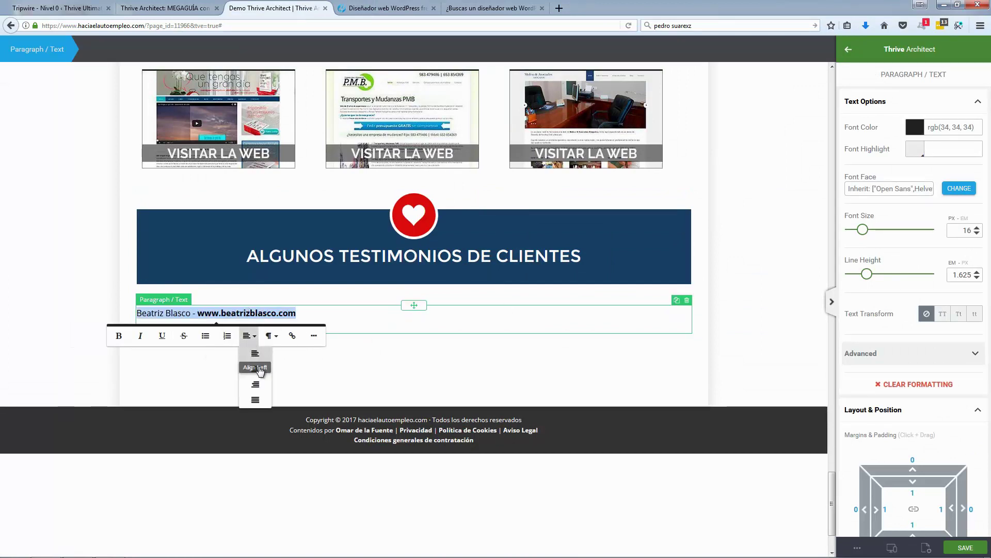
pyautogui.click(260, 370)
pyautogui.click(876, 230)
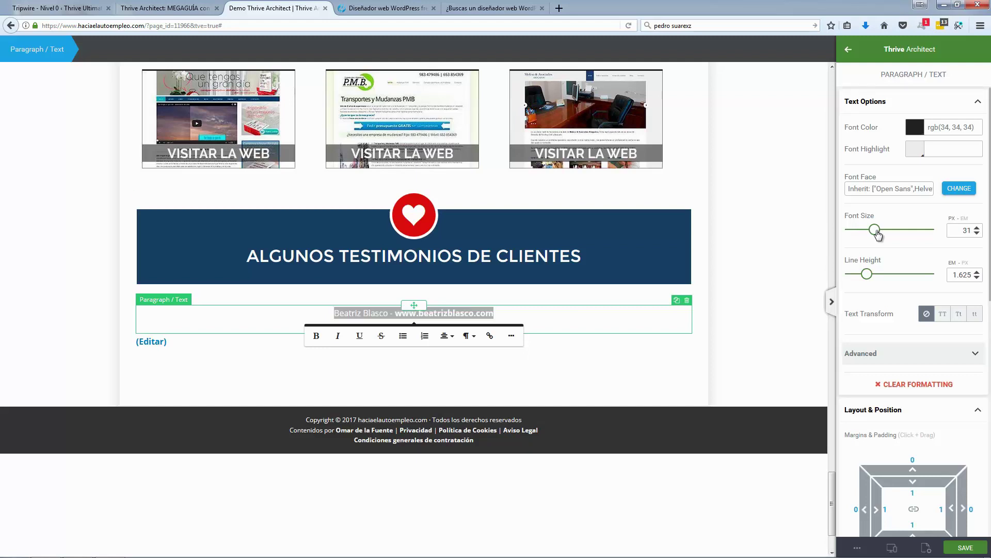
pyautogui.moveTo(878, 234); pyautogui.dragTo(872, 231)
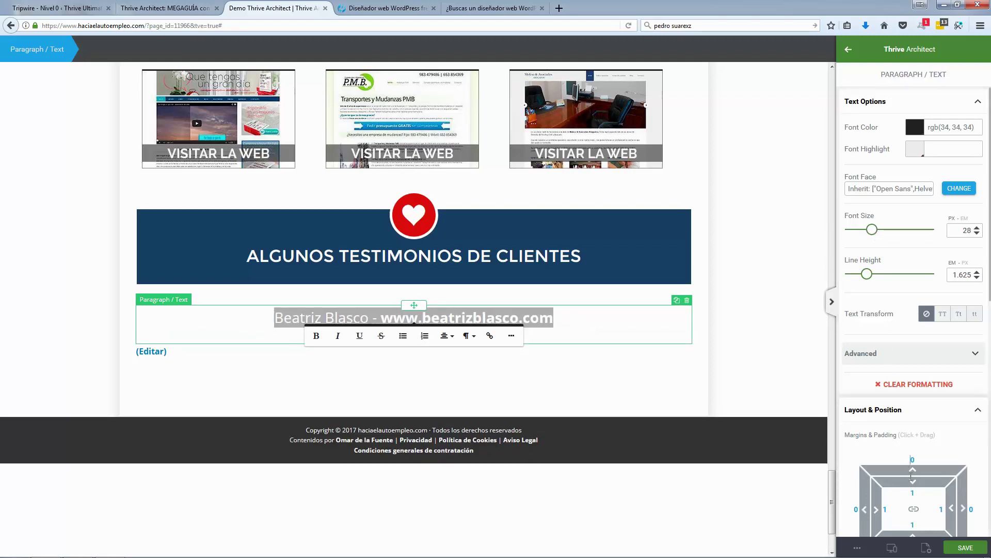
pyautogui.click(671, 339)
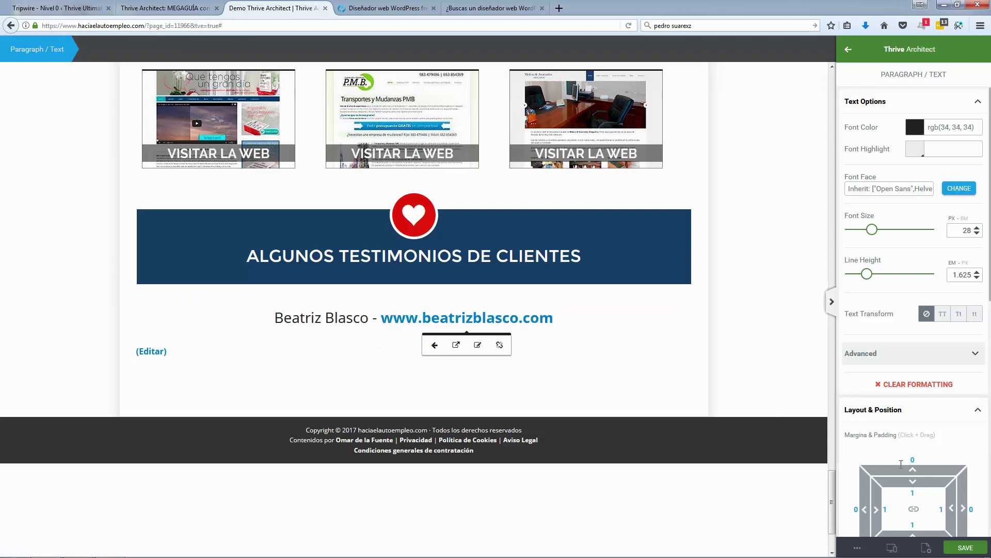
# Step: Pull the name line up toward the banner with a -24 top margin
pyautogui.moveTo(909, 468); pyautogui.dragTo(928, 492)
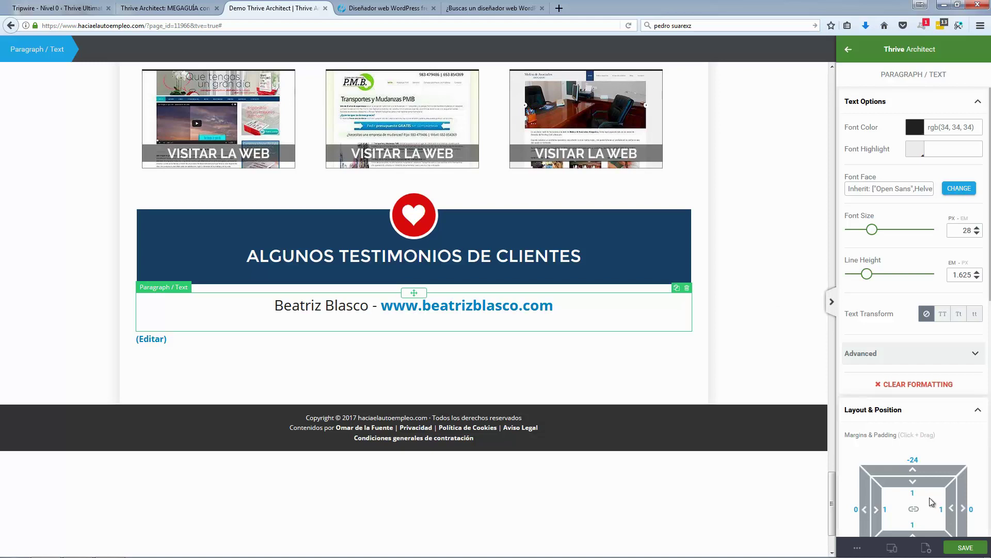
pyautogui.scroll(-2, 928, 487)
pyautogui.moveTo(914, 492)
pyautogui.mouseDown()
pyautogui.moveTo(913, 480)
pyautogui.moveTo(914, 493)
pyautogui.mouseUp()
pyautogui.click(99, 222)
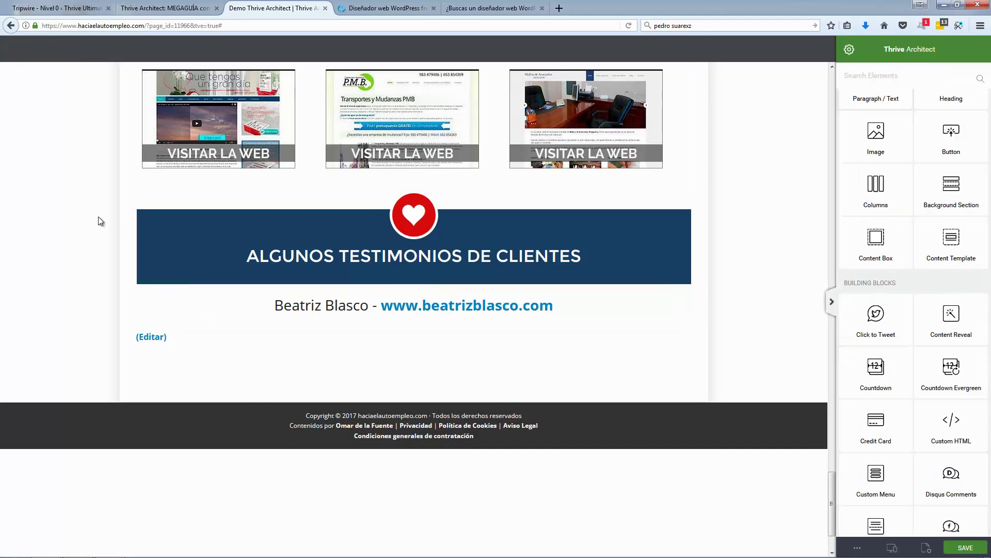
# Step: Copy the testimonial video's YouTube address from the other editor tab
pyautogui.click(361, 9)
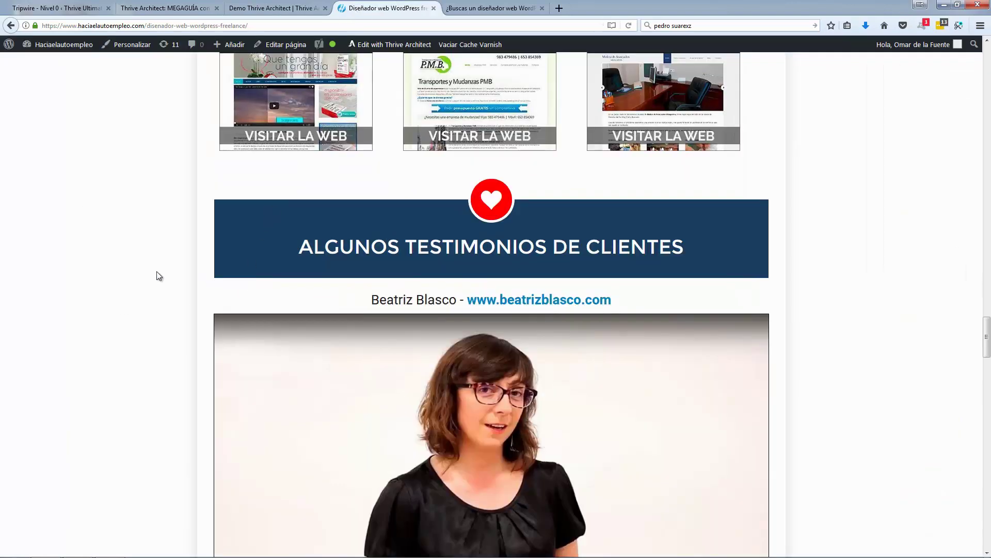
pyautogui.scroll(-5, 156, 274)
pyautogui.click(483, 9)
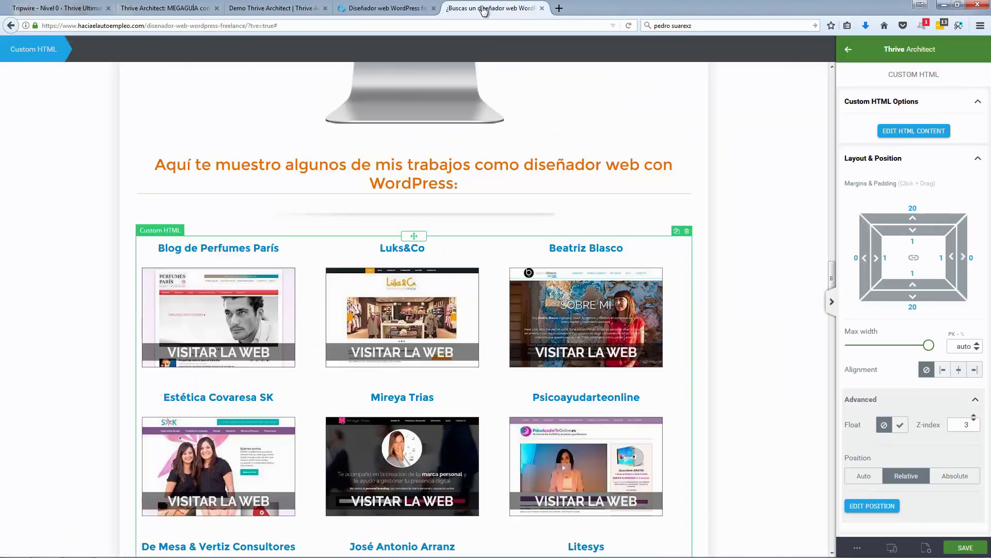
pyautogui.scroll(-9, 493, 279)
pyautogui.scroll(-6, 495, 274)
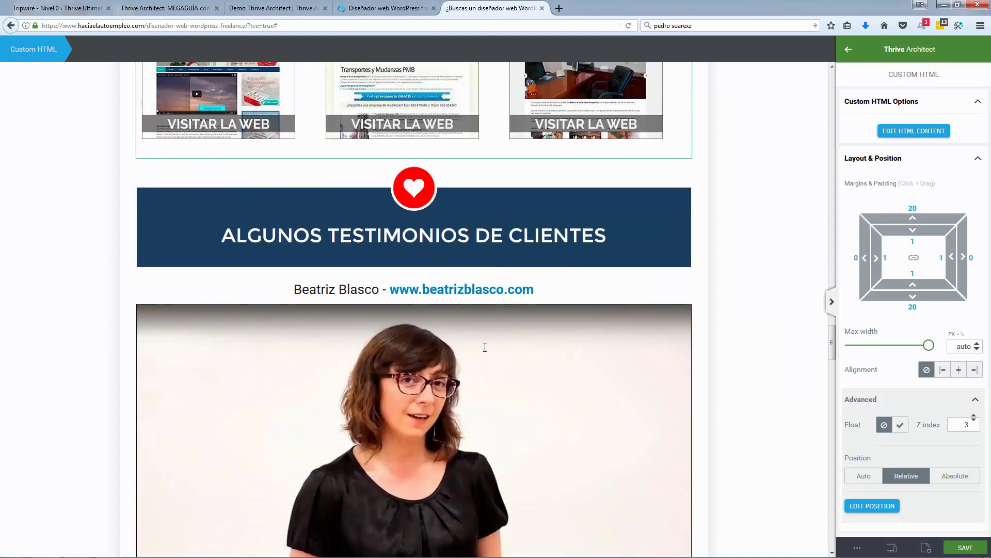
pyautogui.click(504, 345)
pyautogui.tripleClick(887, 146)
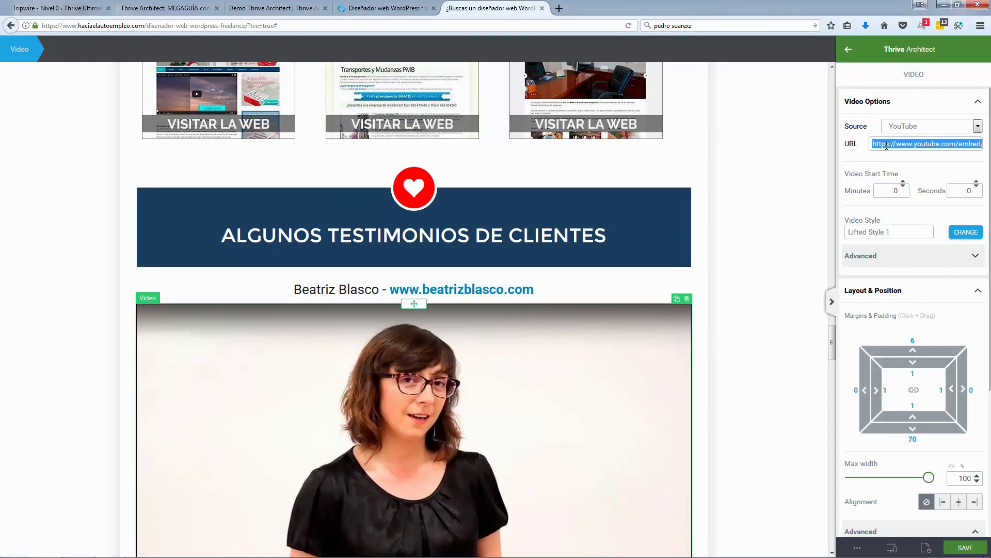
pyautogui.hotkey('ctrl', 'shift', 'Tab')
pyautogui.hotkey('ctrl', 'shift', 'Tab')
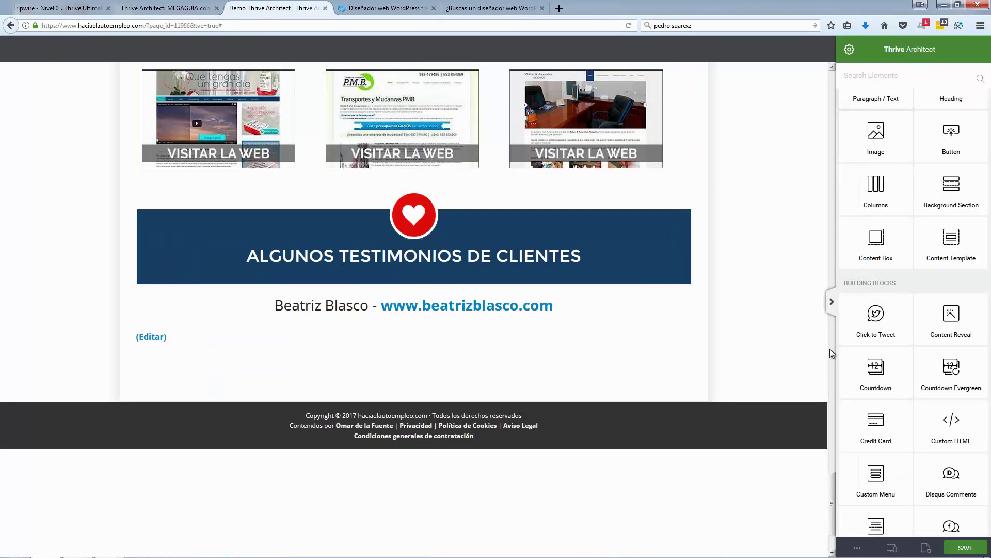
# Step: Add a Video element below the name line and paste the YouTube URL into it
pyautogui.scroll(-3, 829, 349)
pyautogui.scroll(3, 854, 378)
pyautogui.scroll(-8, 873, 335)
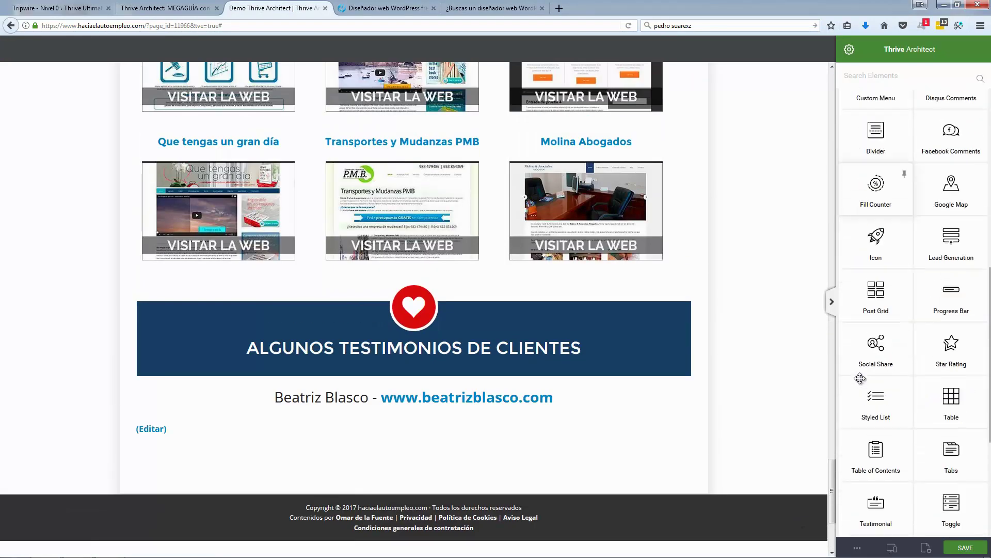
pyautogui.scroll(-4, 888, 296)
pyautogui.moveTo(887, 324); pyautogui.dragTo(500, 411)
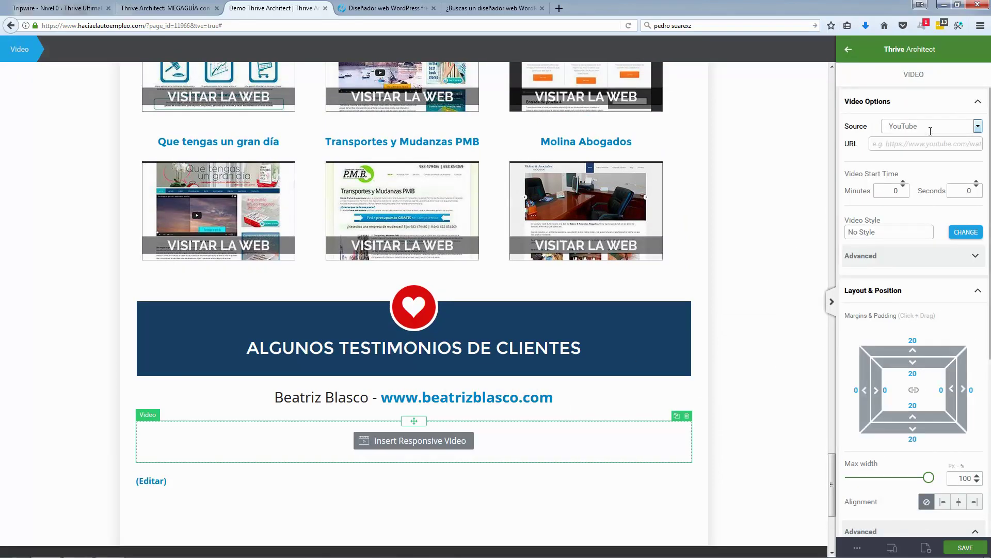
pyautogui.click(915, 149)
pyautogui.write('https://www.youtube.com/embed/I8b3n9VKM5k')
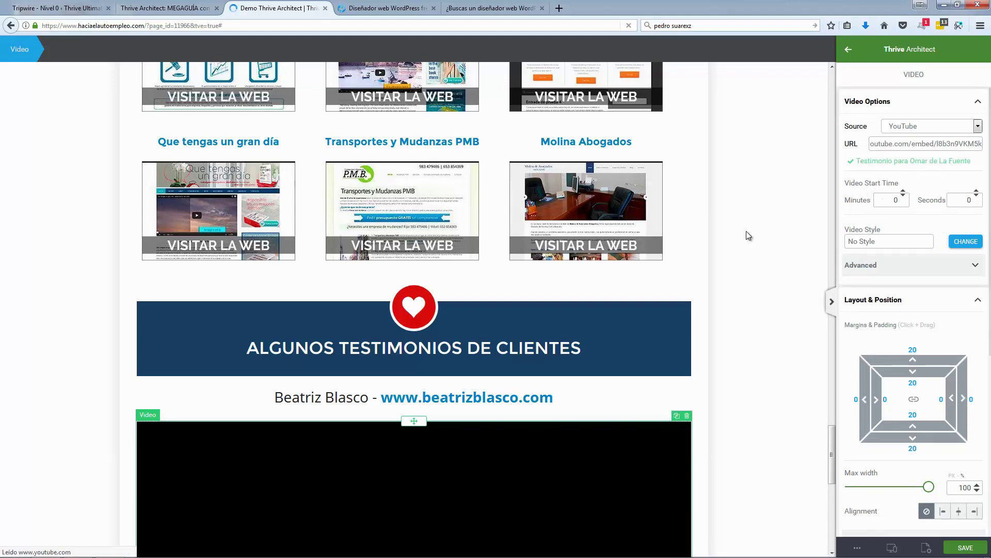
# Step: Inspect the original page's testimonial video settings for comparison
pyautogui.click(749, 236)
pyautogui.scroll(-4, 749, 236)
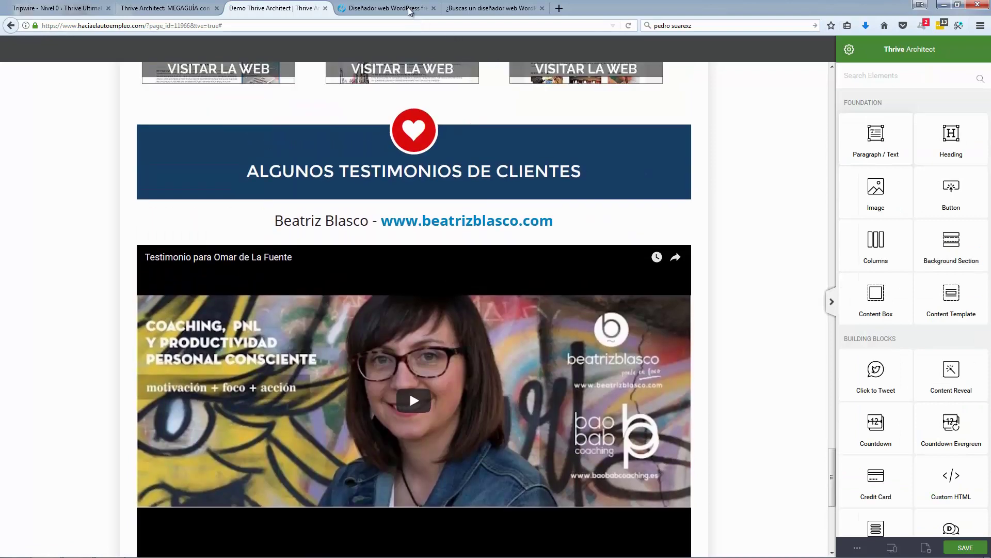
pyautogui.click(489, 9)
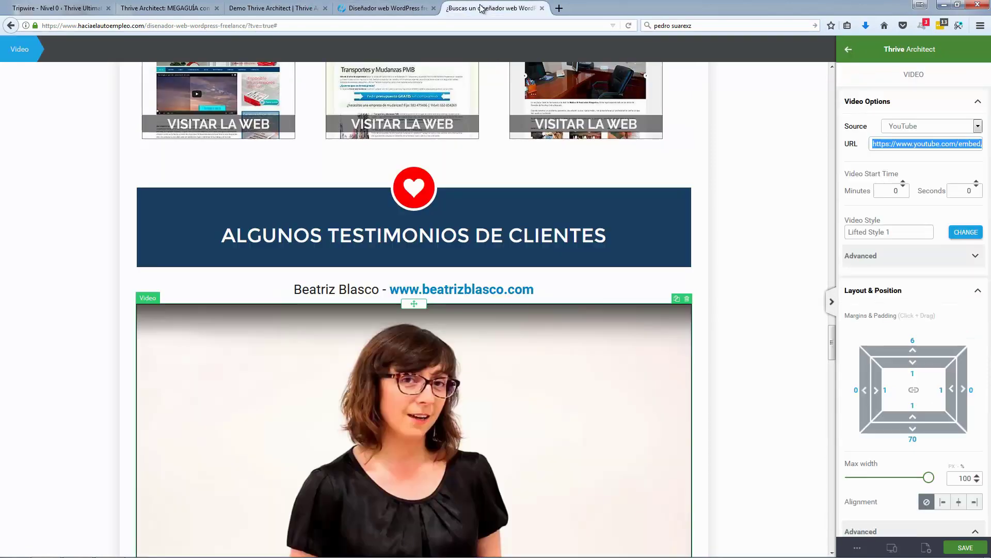
pyautogui.click(840, 222)
pyautogui.click(560, 349)
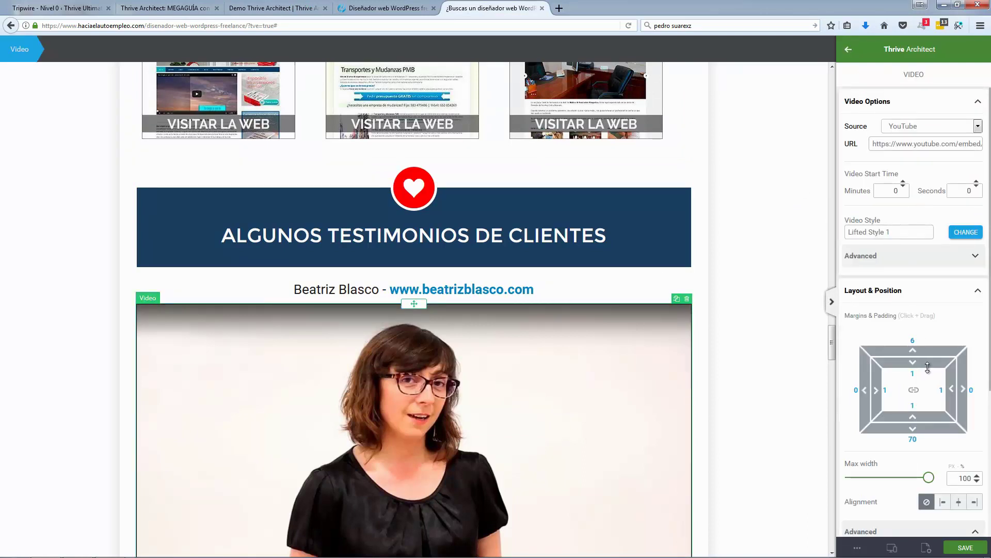
pyautogui.scroll(-3, 927, 400)
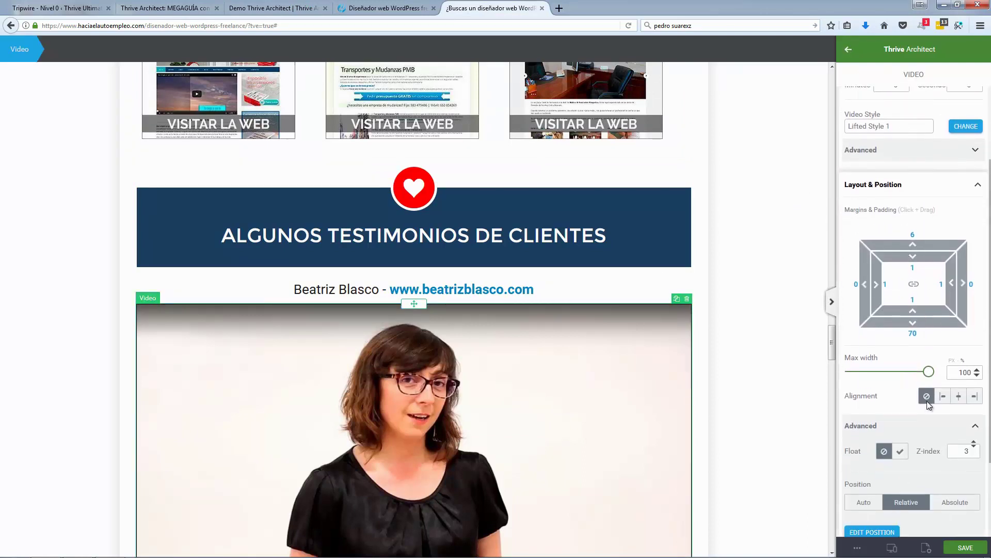
pyautogui.scroll(-3, 928, 400)
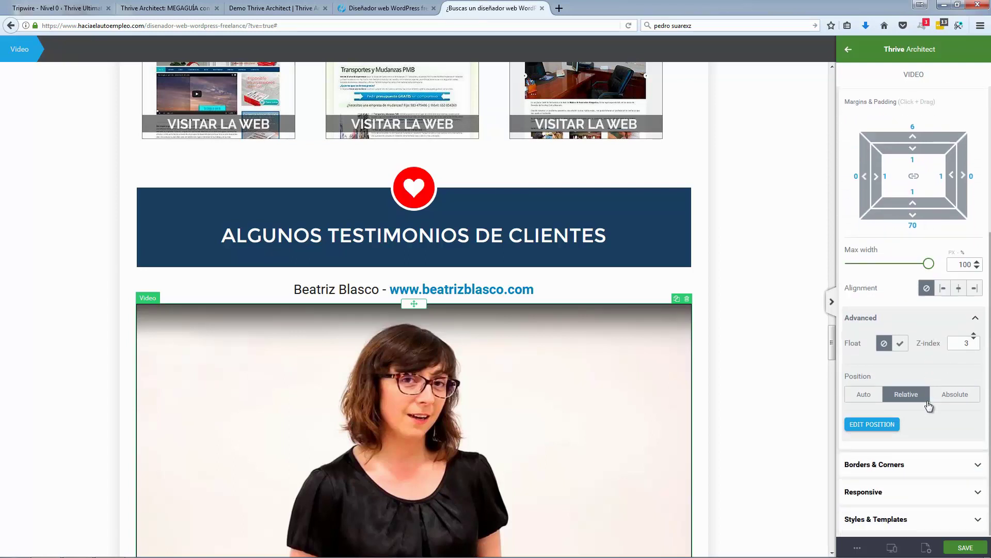
pyautogui.click(774, 392)
pyautogui.scroll(-5, 757, 362)
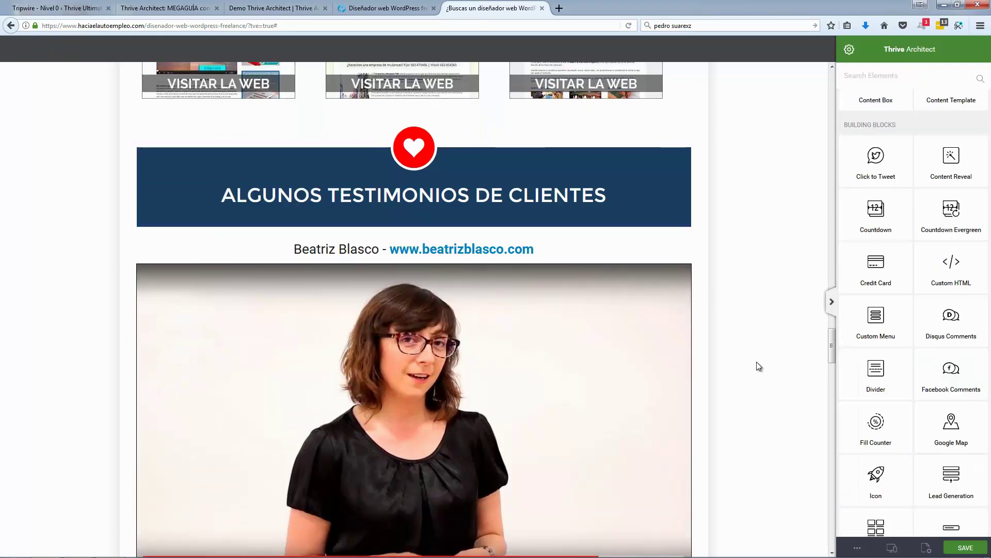
pyautogui.scroll(4, 757, 362)
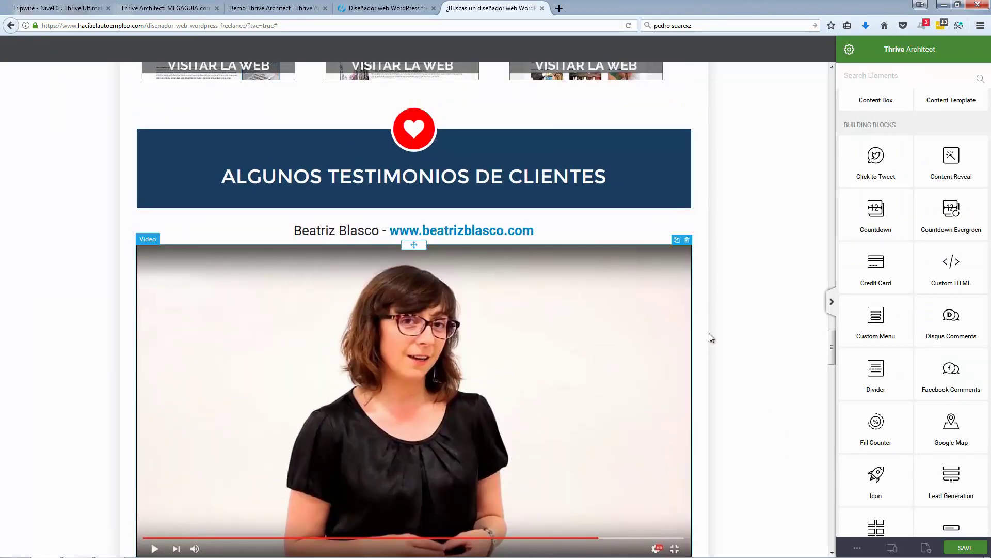
pyautogui.click(709, 333)
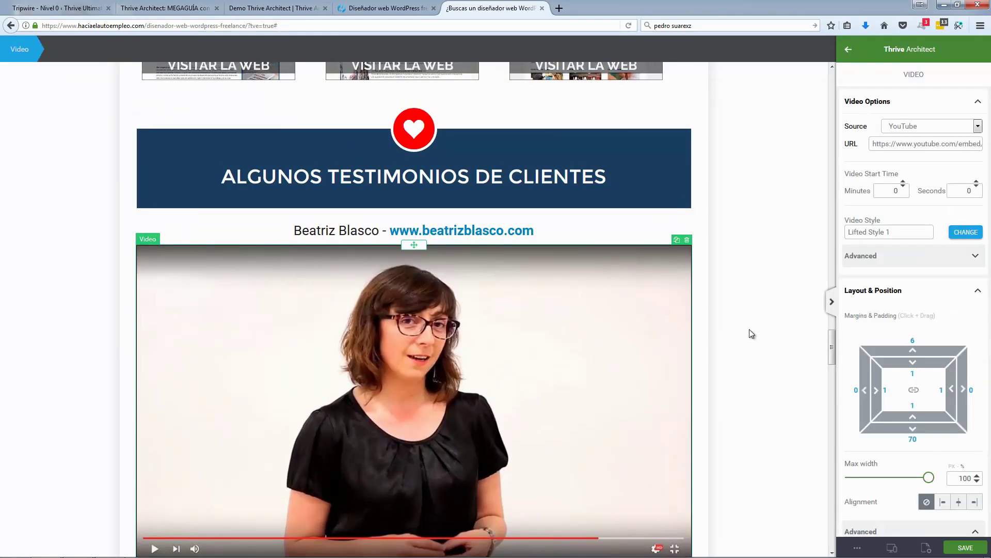
# Step: Apply the Lifted Style 1 video style to the demo page's testimonial video
pyautogui.click(273, 9)
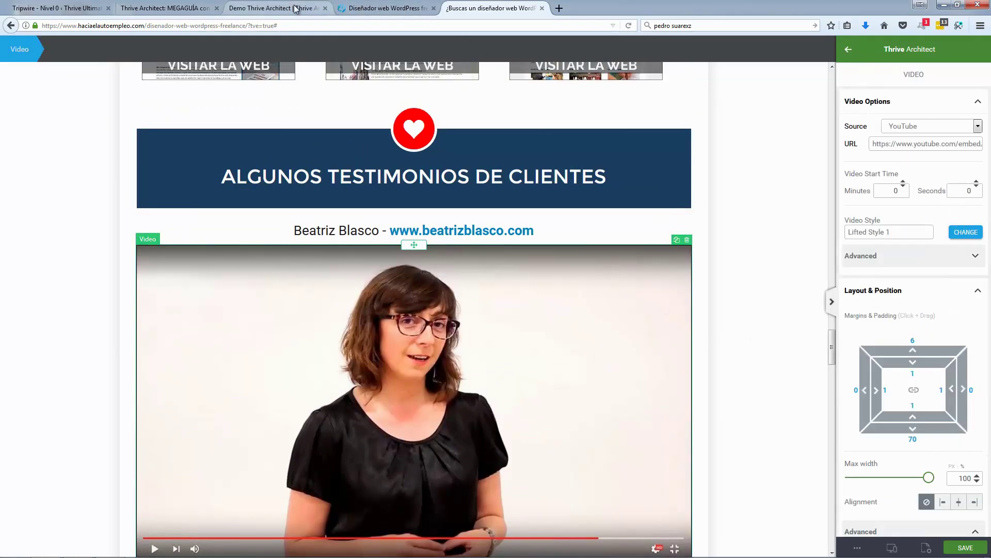
pyautogui.click(644, 315)
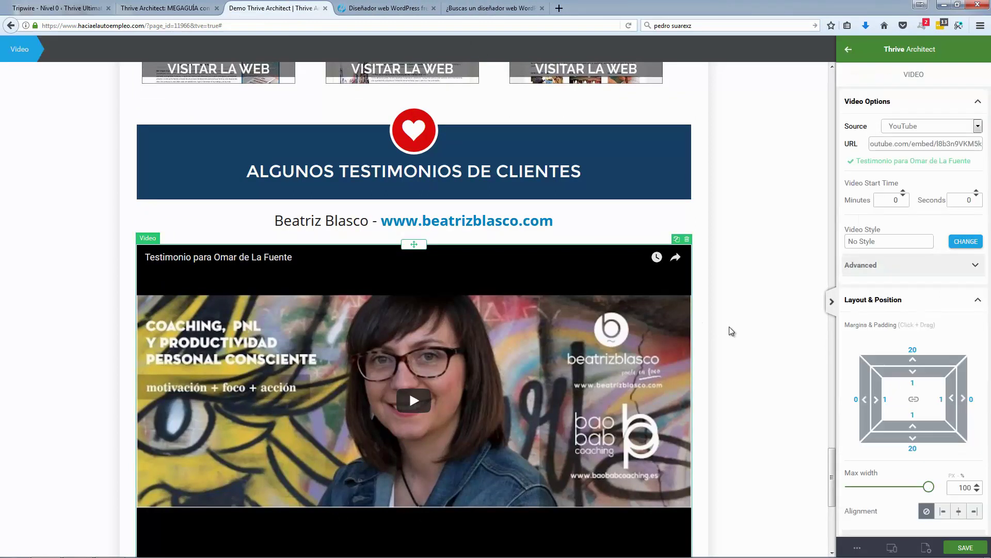
pyautogui.click(958, 245)
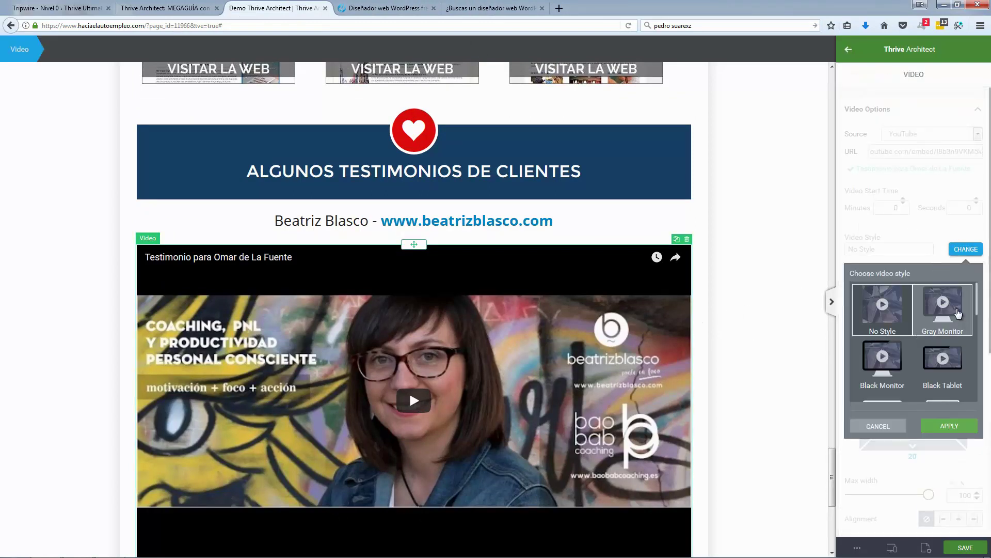
pyautogui.scroll(-5, 957, 312)
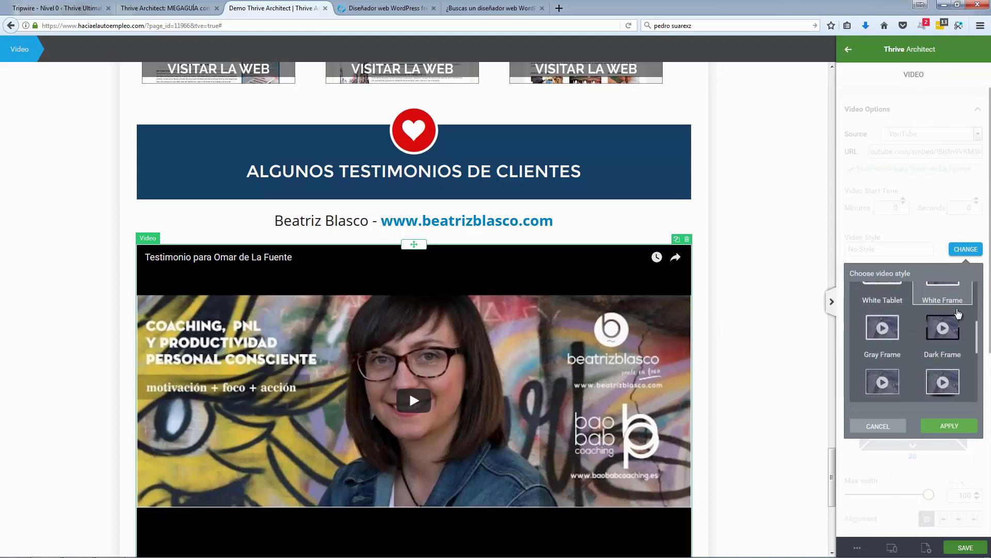
pyautogui.scroll(-1, 958, 312)
pyautogui.click(947, 331)
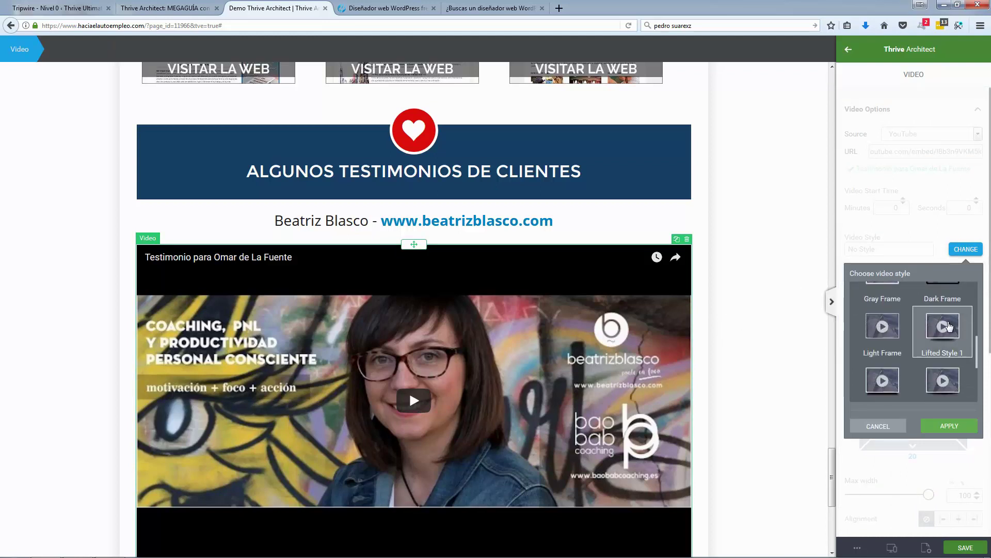
pyautogui.click(943, 422)
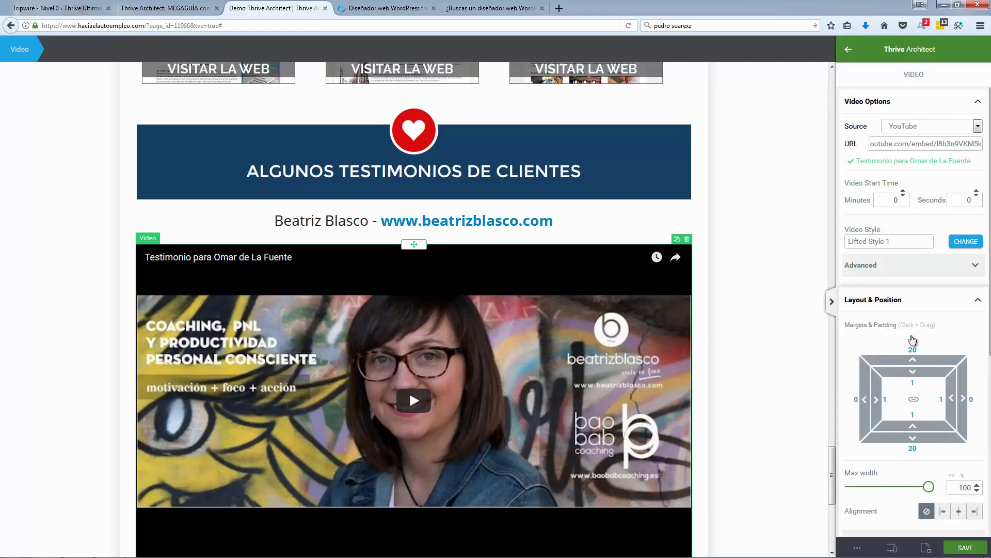
pyautogui.click(761, 306)
pyautogui.scroll(-4, 761, 306)
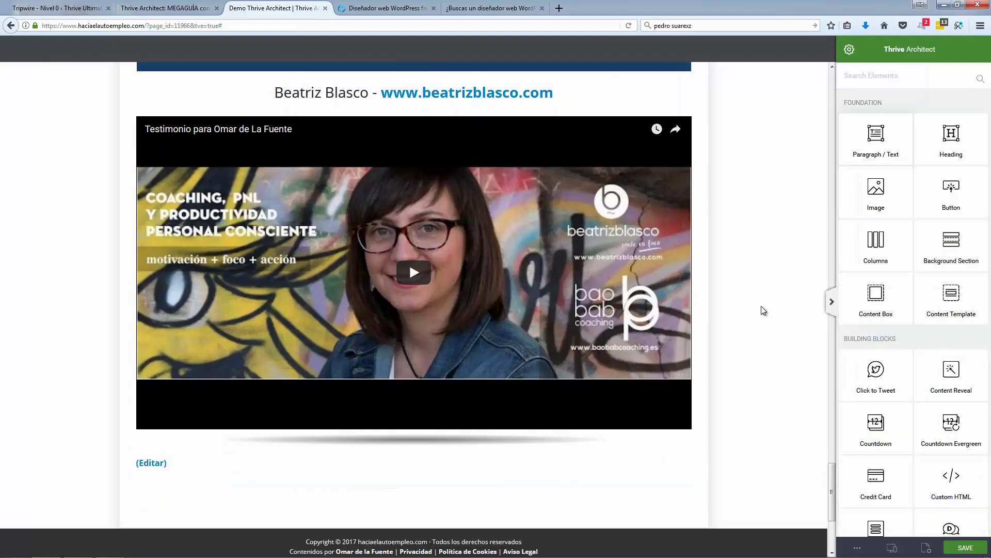
# Step: Check the original video's advanced playback options for reference
pyautogui.scroll(1, 761, 306)
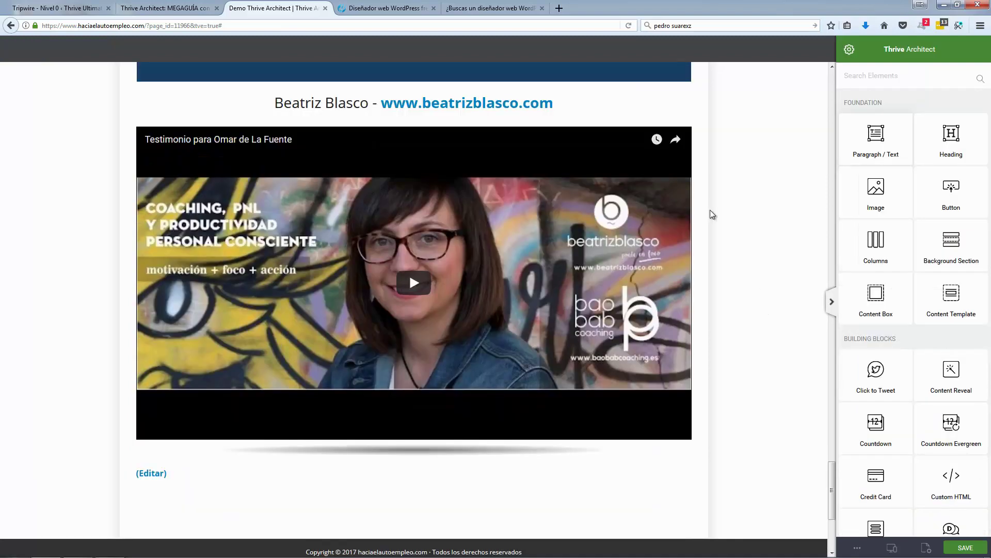
pyautogui.click(492, 4)
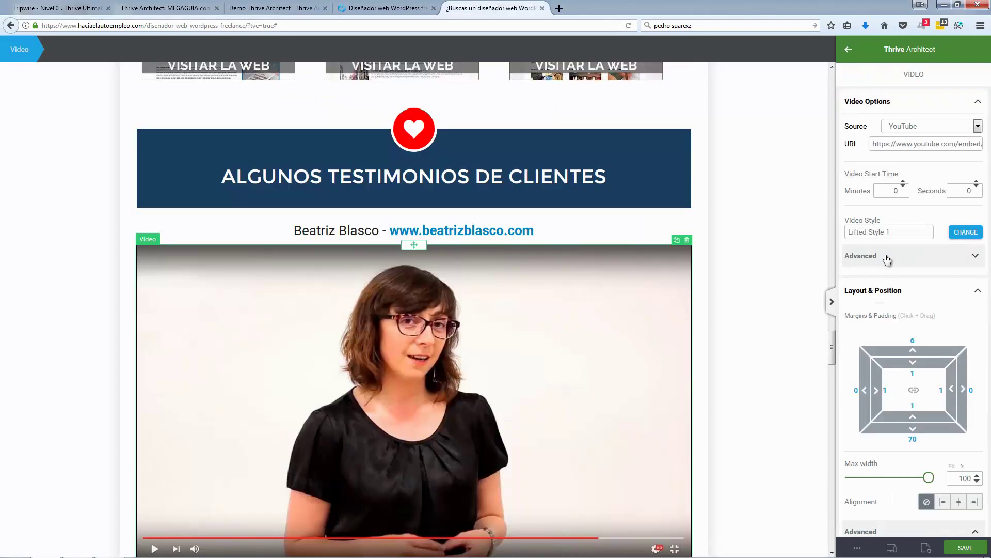
pyautogui.scroll(-4, 887, 260)
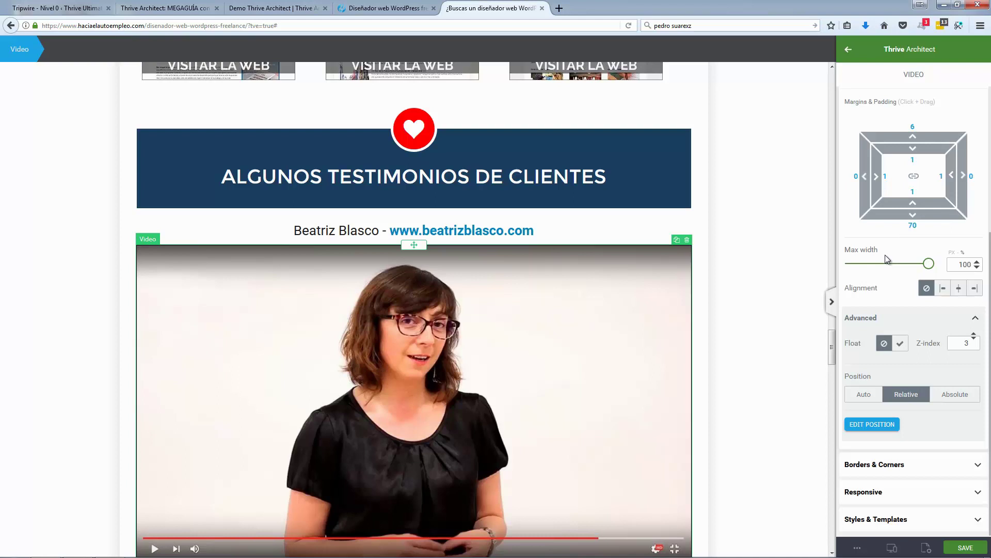
pyautogui.scroll(4, 885, 255)
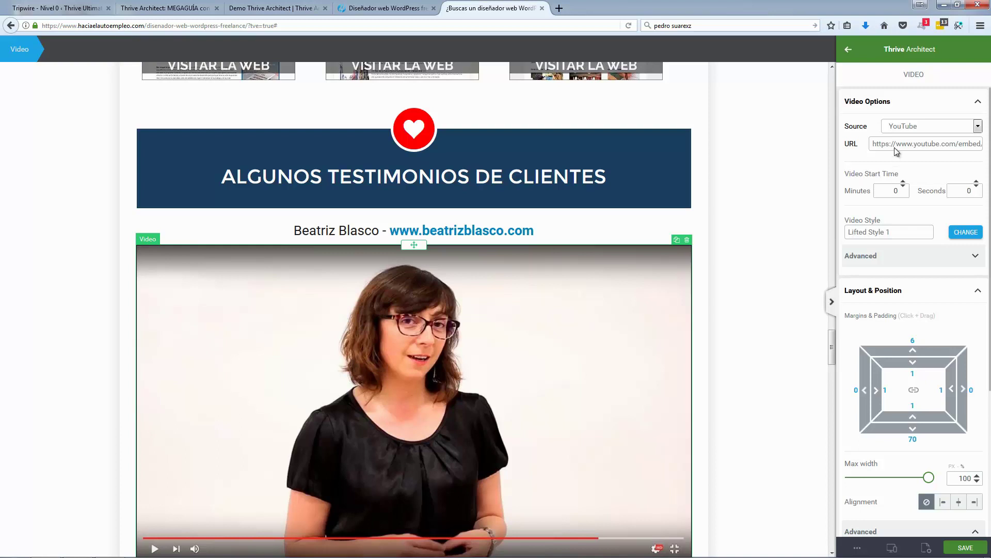
pyautogui.click(943, 260)
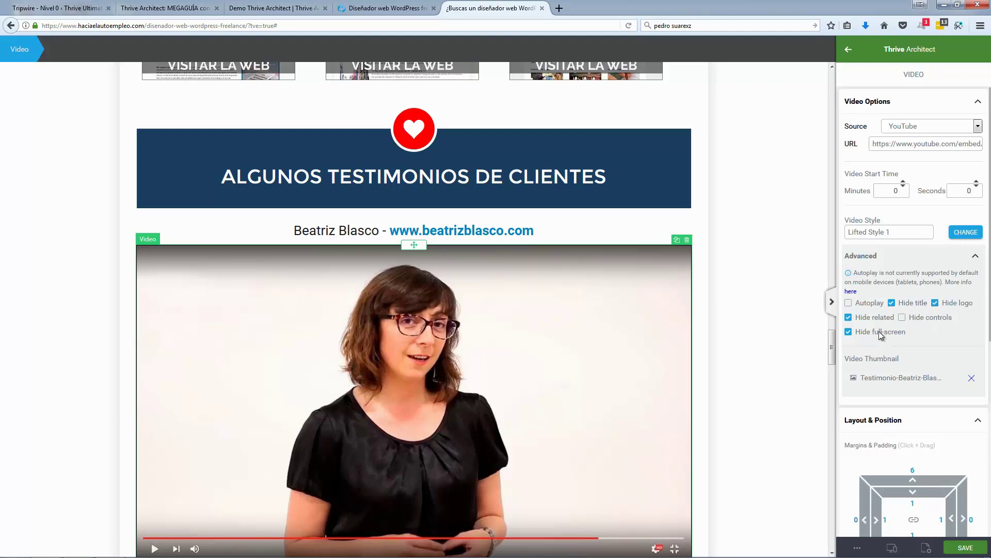
pyautogui.click(381, 8)
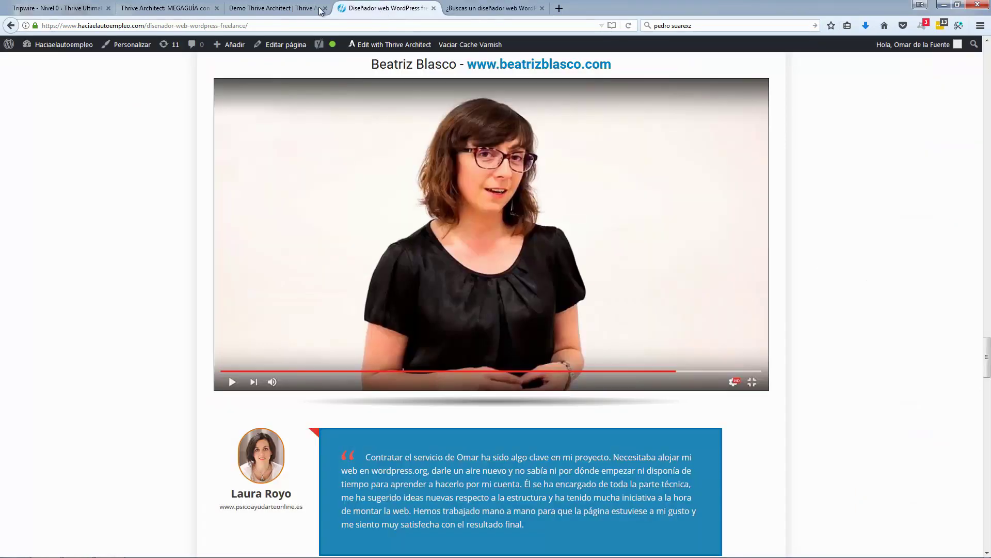
pyautogui.click(320, 8)
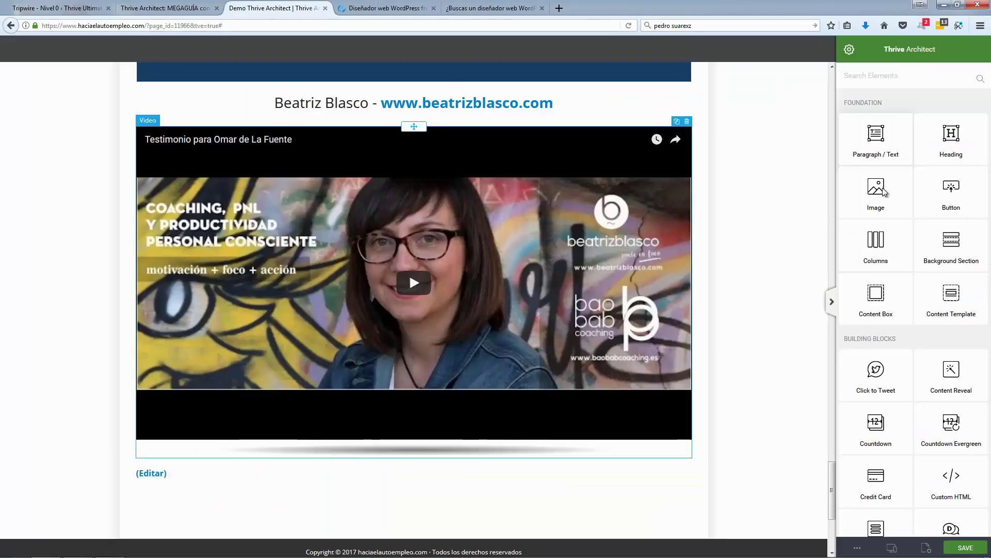
# Step: Switch on Hide title, Hide logo, Hide related and Hide full-screen for the demo video
pyautogui.click(964, 268)
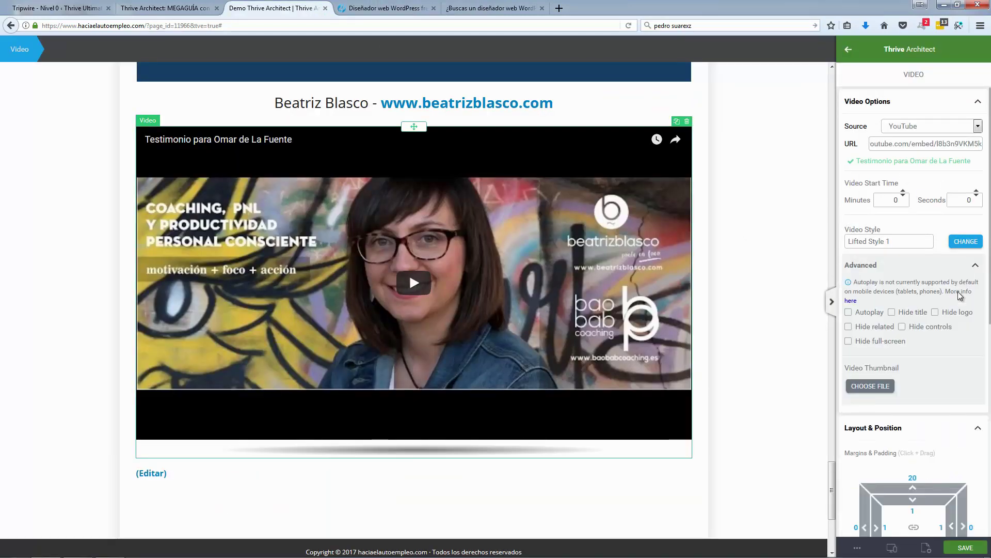
pyautogui.click(935, 313)
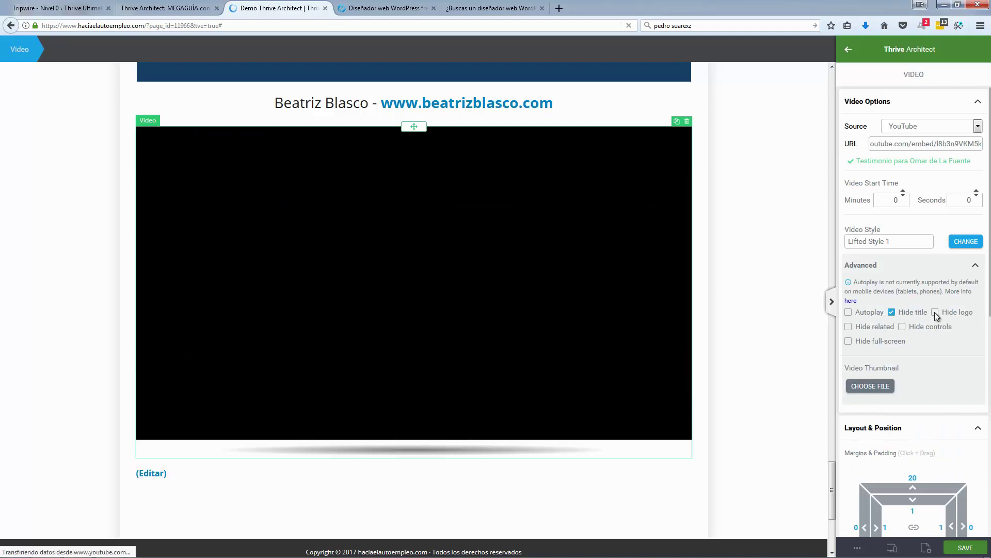
pyautogui.click(935, 312)
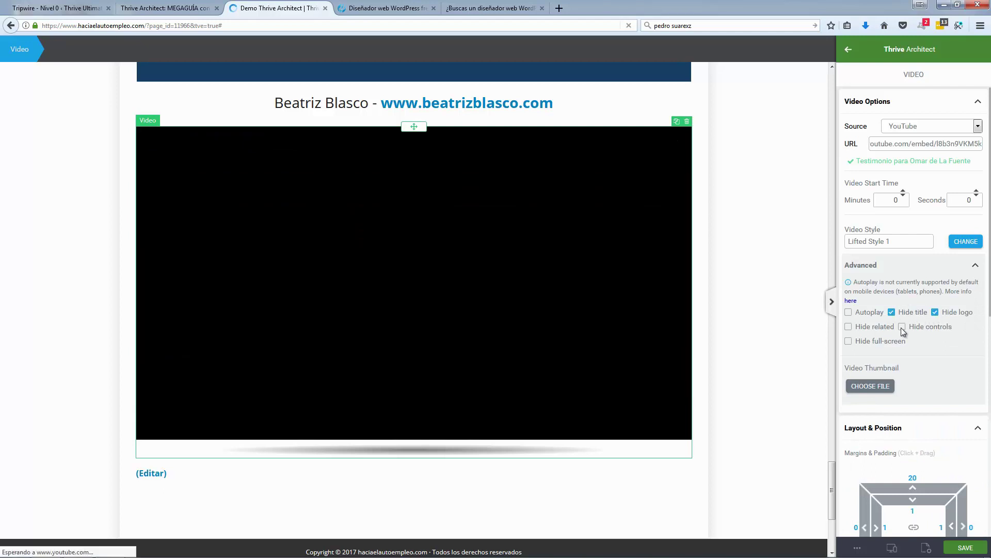
pyautogui.click(848, 341)
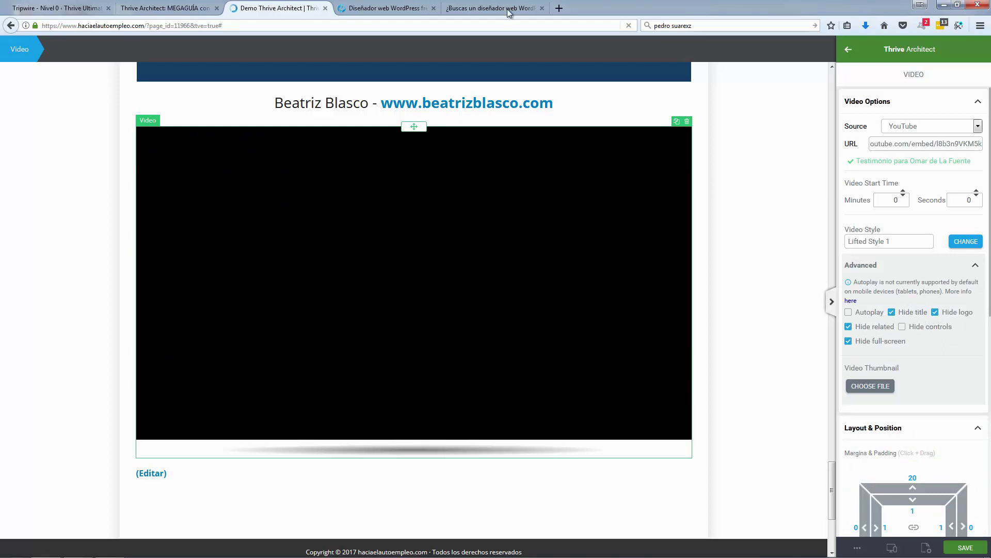
# Step: Compare the original video's thumbnail file name before returning to the demo page
pyautogui.click(510, 13)
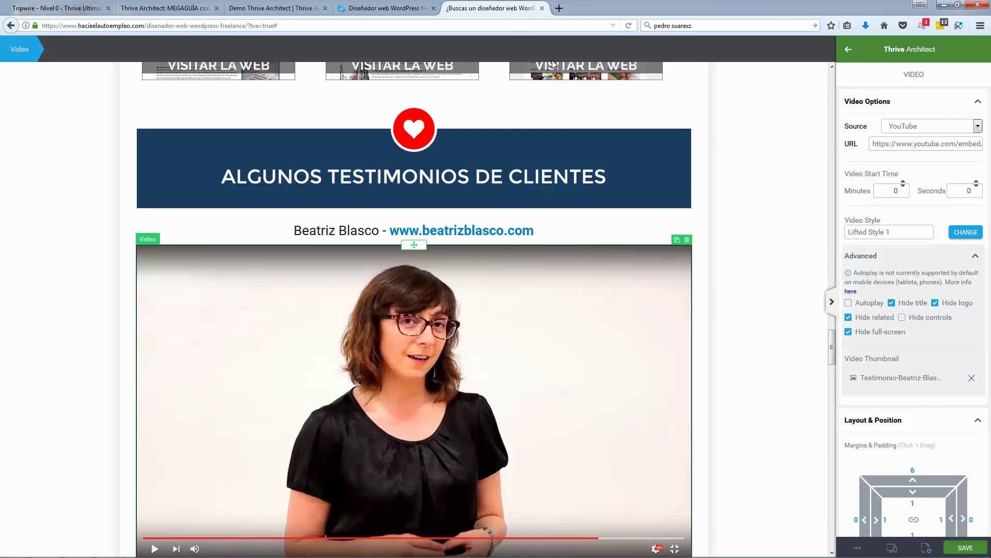
pyautogui.moveTo(866, 377); pyautogui.dragTo(945, 378)
pyautogui.click(884, 363)
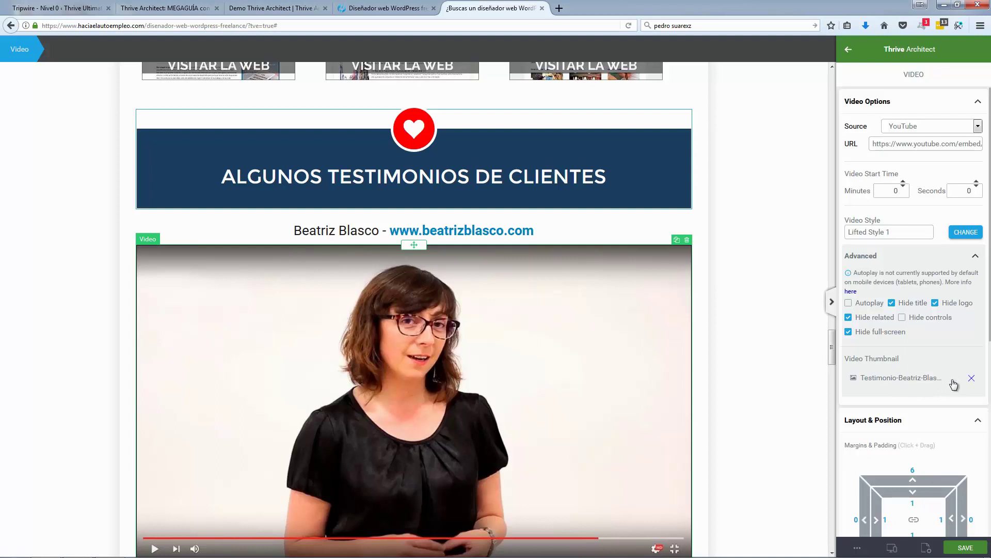
pyautogui.scroll(-1, 489, 368)
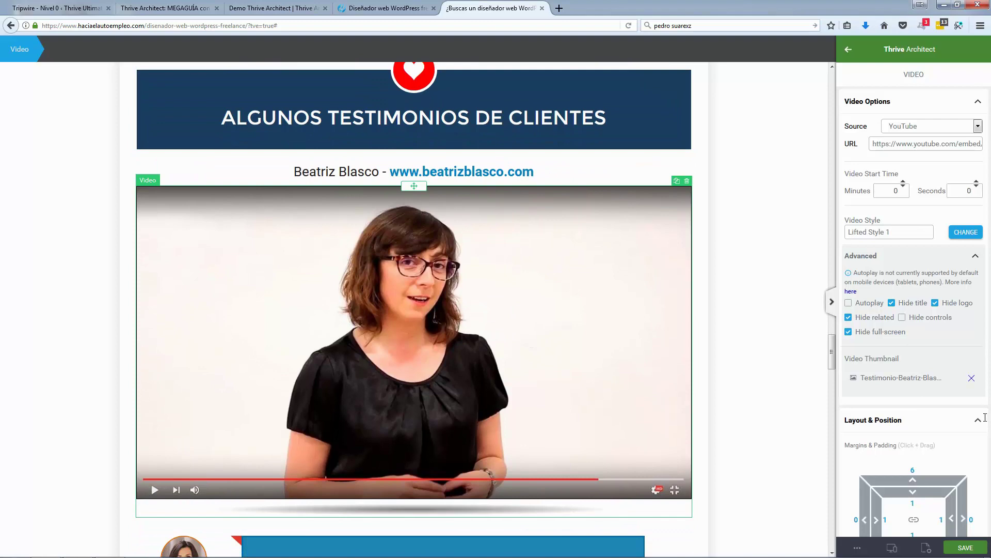
pyautogui.click(289, 11)
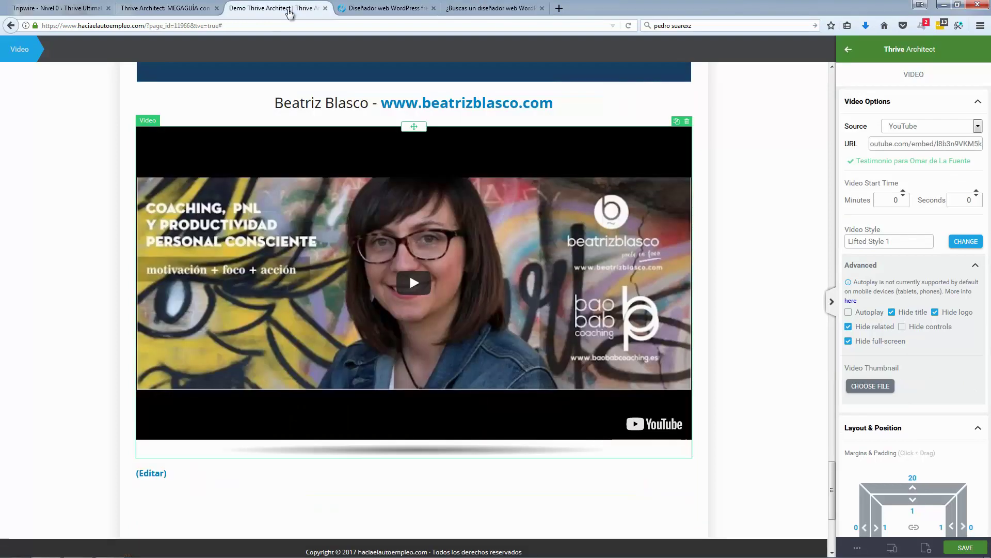
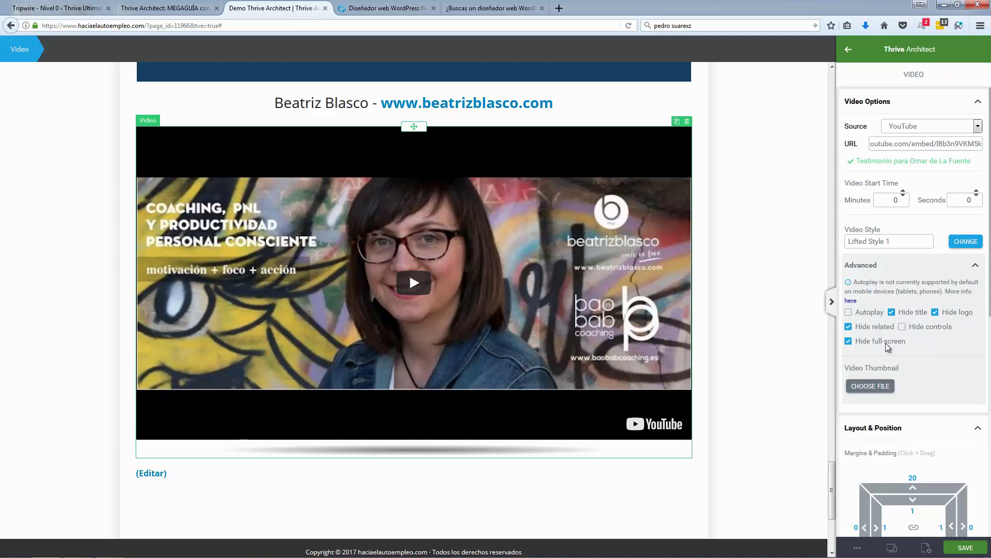
# Step: Allow full-screen playback and set the client's testimonial image from the media library as the video thumbnail
pyautogui.click(849, 341)
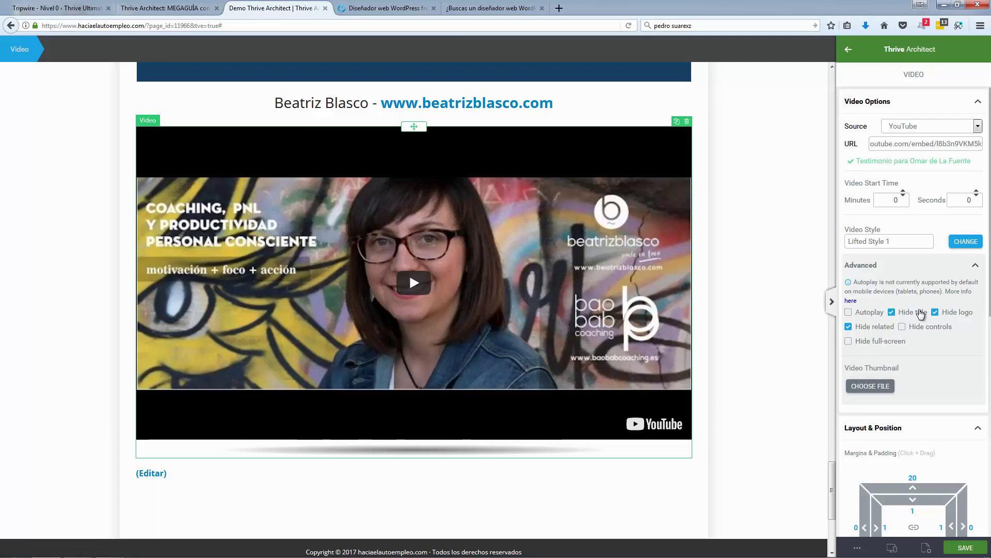
pyautogui.click(871, 386)
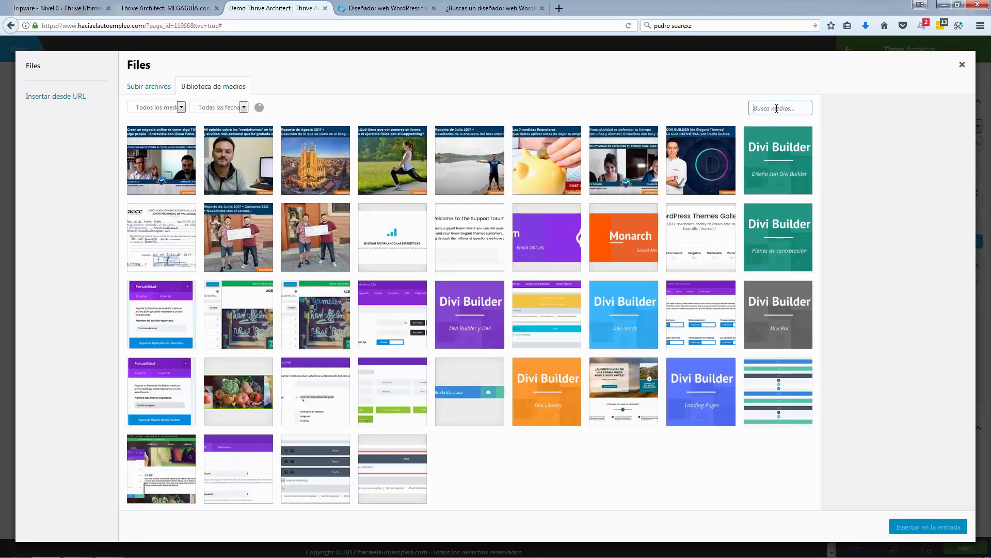
pyautogui.write('blasco')
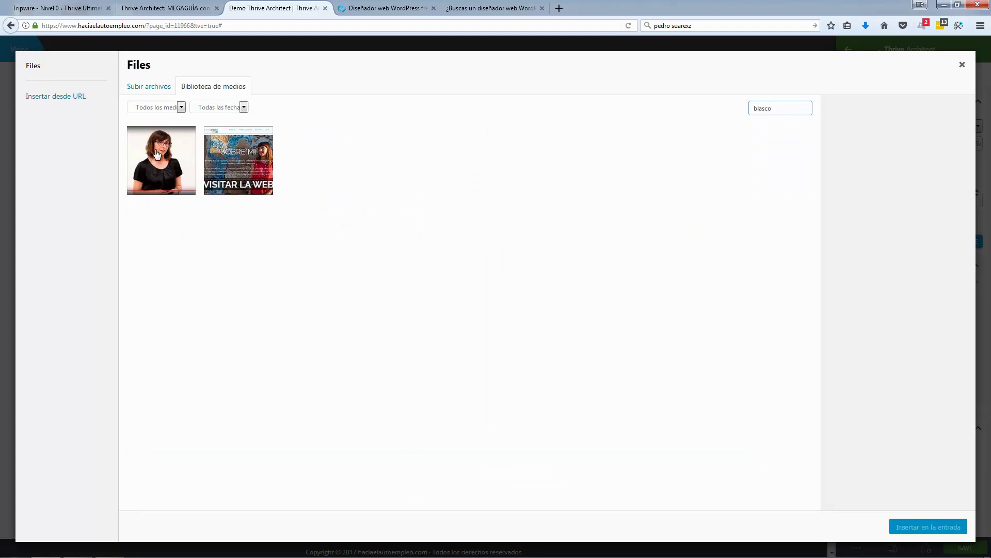
pyautogui.click(155, 152)
pyautogui.click(928, 527)
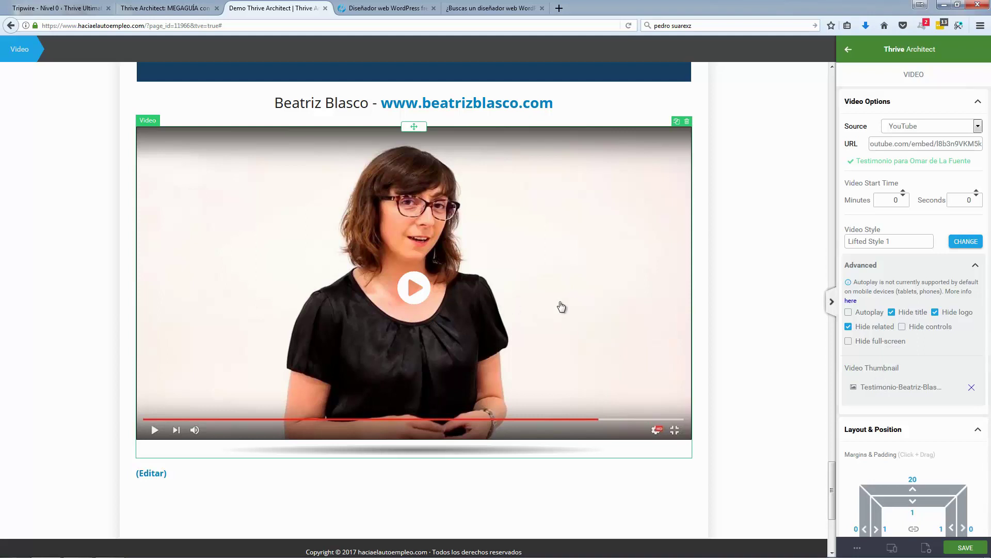
pyautogui.click(737, 277)
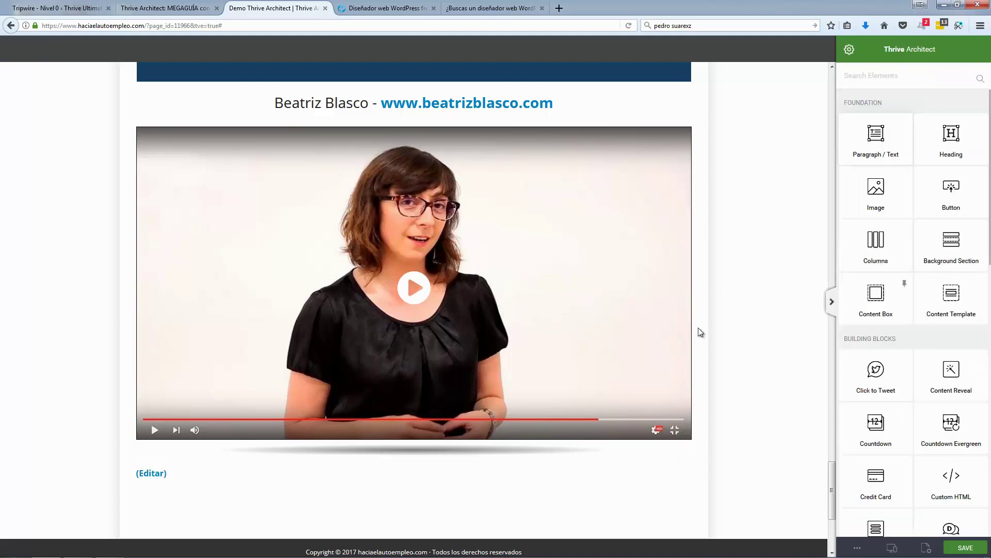
# Step: Give the video a negative top margin to pull it up under the heading, then save the page
pyautogui.scroll(2, 737, 317)
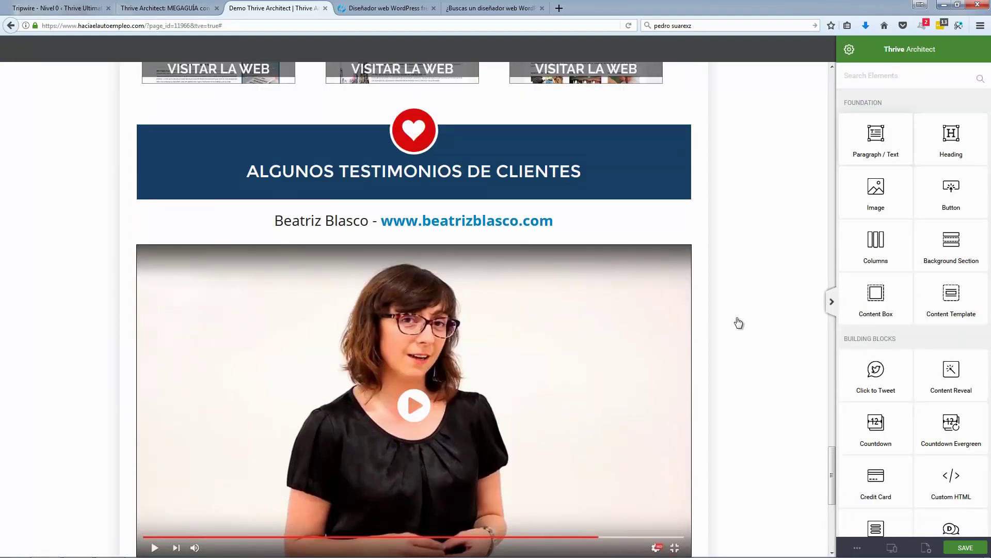
pyautogui.click(670, 284)
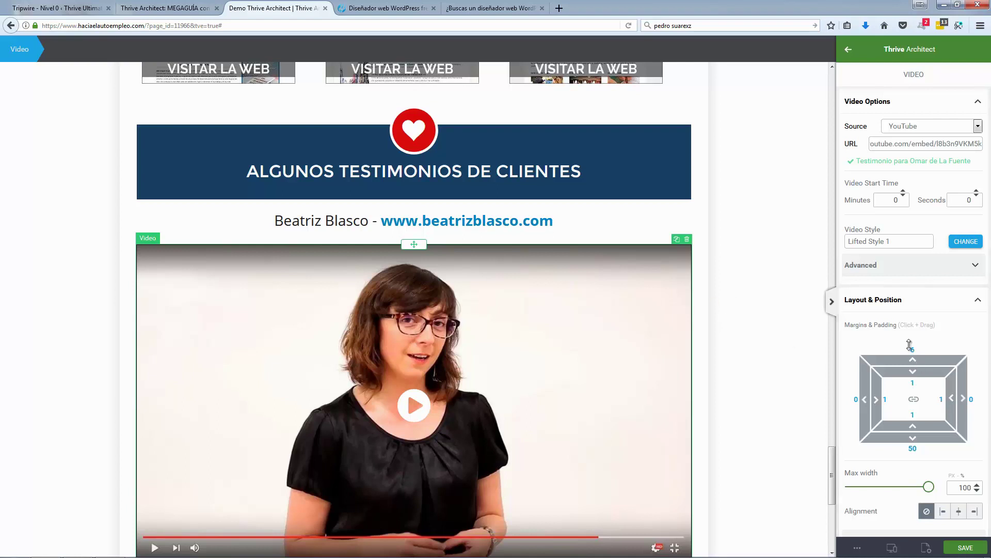
pyautogui.moveTo(918, 373)
pyautogui.mouseDown()
pyautogui.moveTo(911, 357)
pyautogui.moveTo(925, 373)
pyautogui.mouseUp()
pyautogui.click(774, 309)
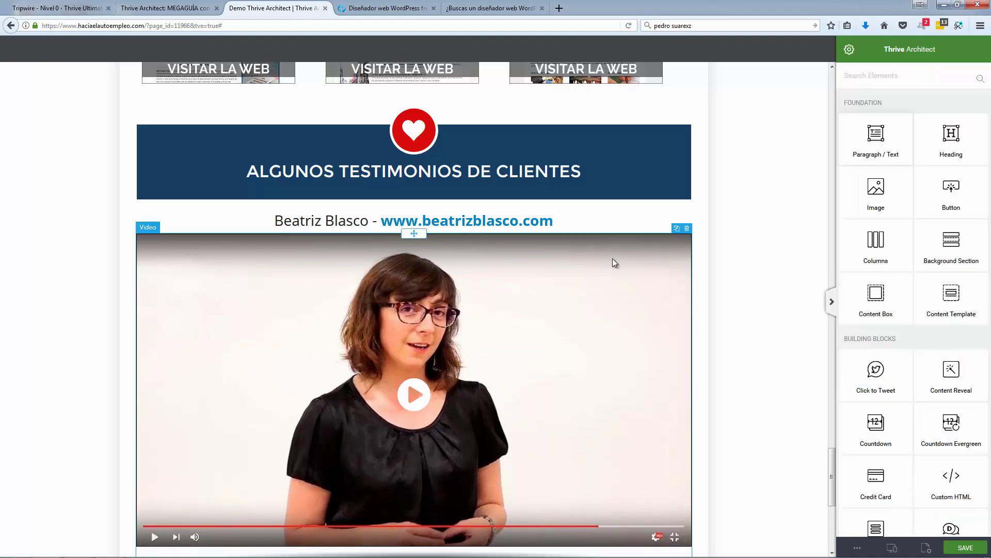
pyautogui.scroll(-5, 613, 261)
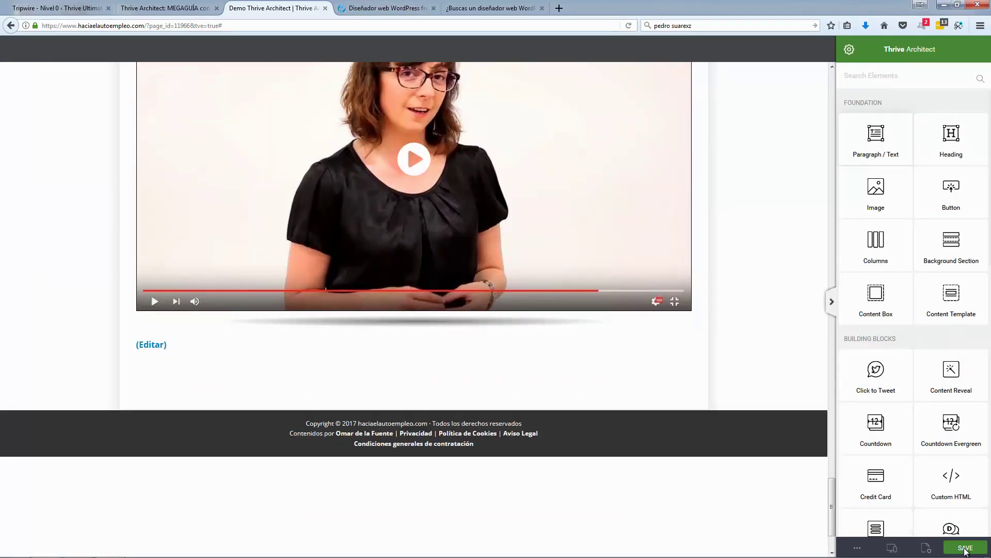
pyautogui.hotkey('ctrl', 's')
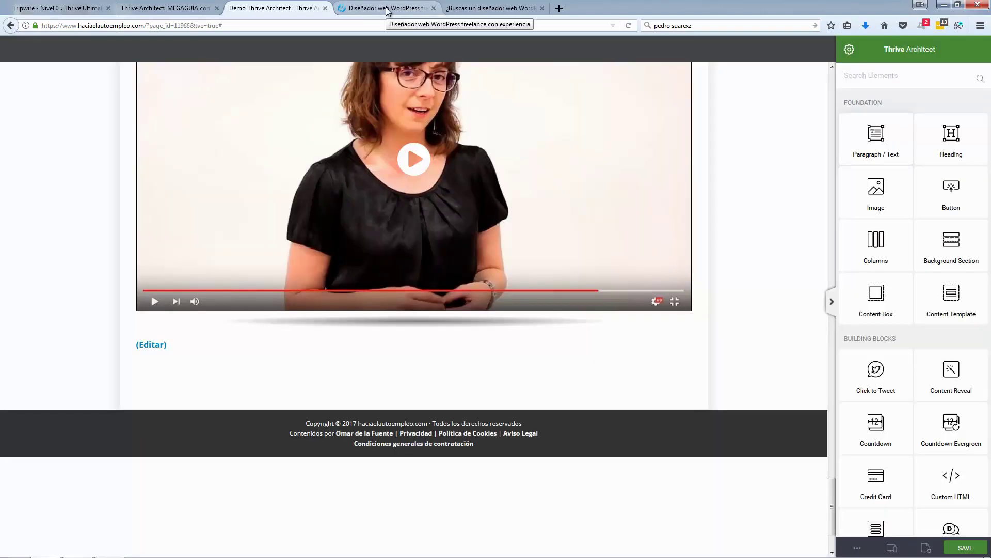
pyautogui.click(391, 8)
pyautogui.scroll(-20, 116, 230)
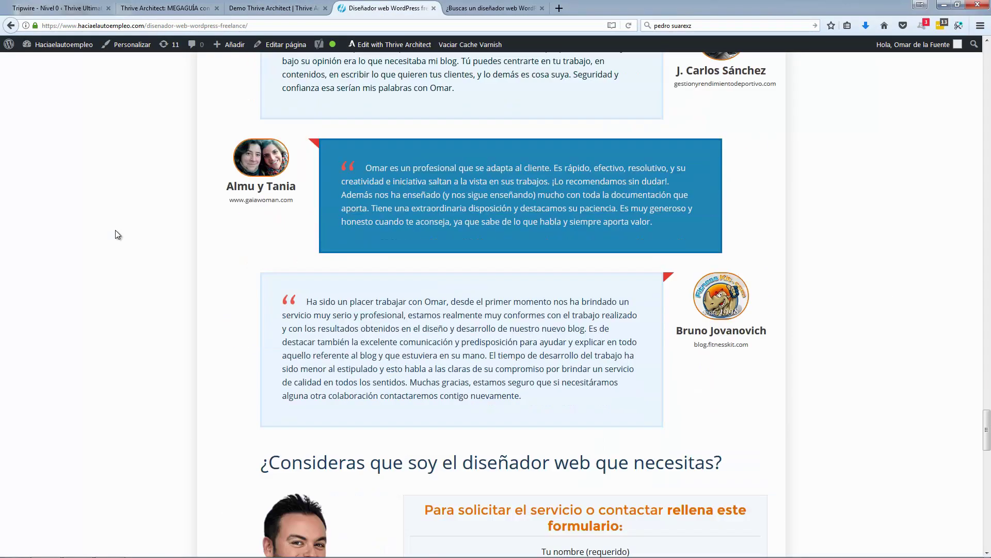
pyautogui.scroll(-12, 115, 231)
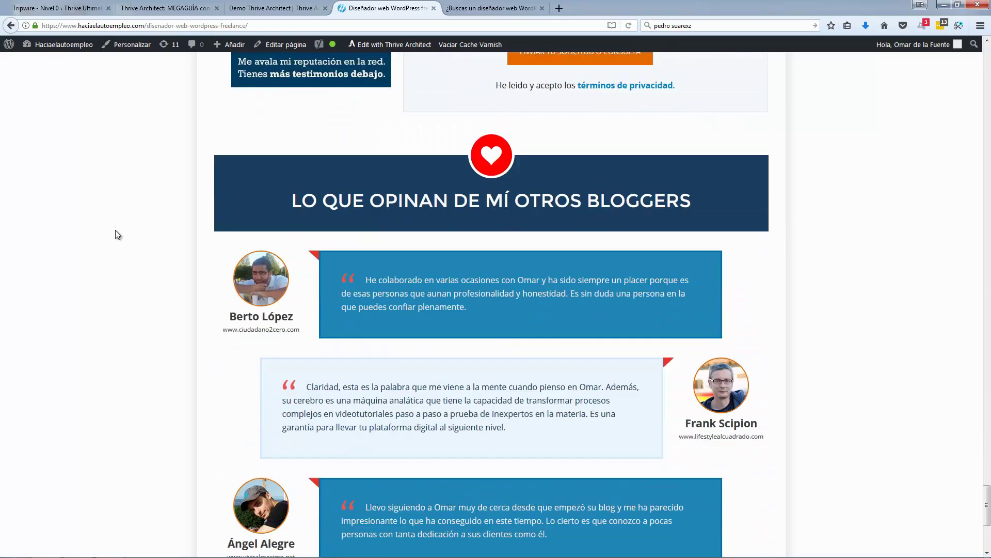
pyautogui.scroll(-3, 462, 309)
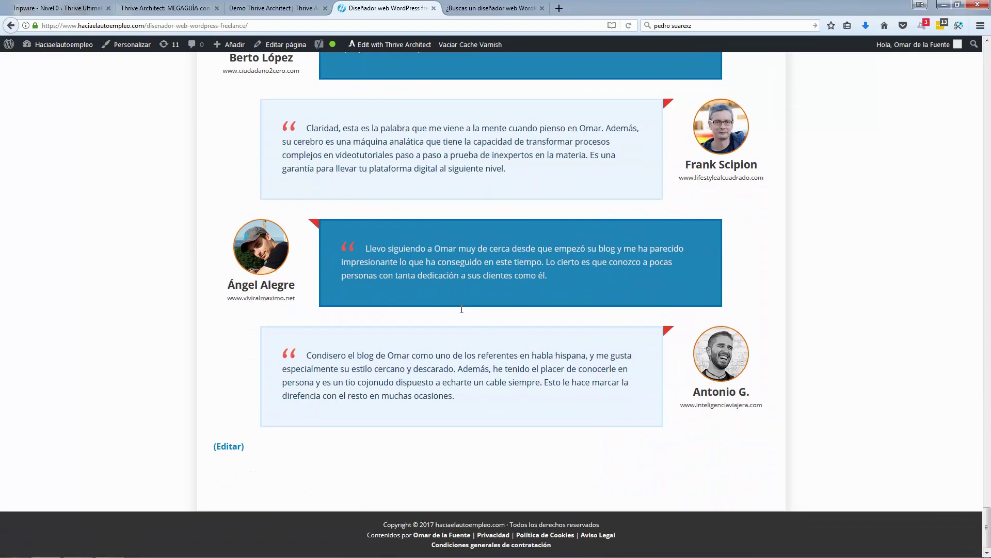
pyautogui.scroll(12, 461, 308)
pyautogui.scroll(20, 554, 245)
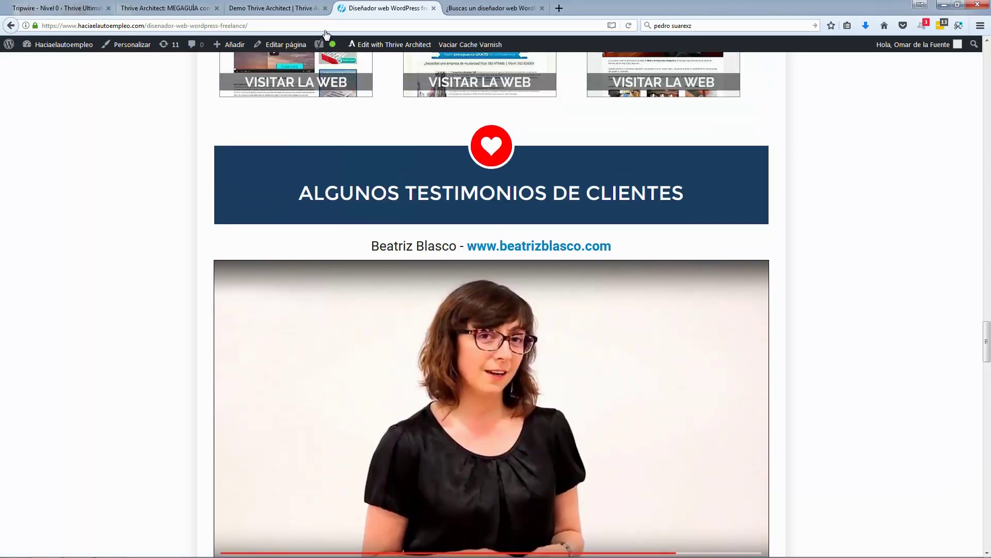
pyautogui.click(277, 7)
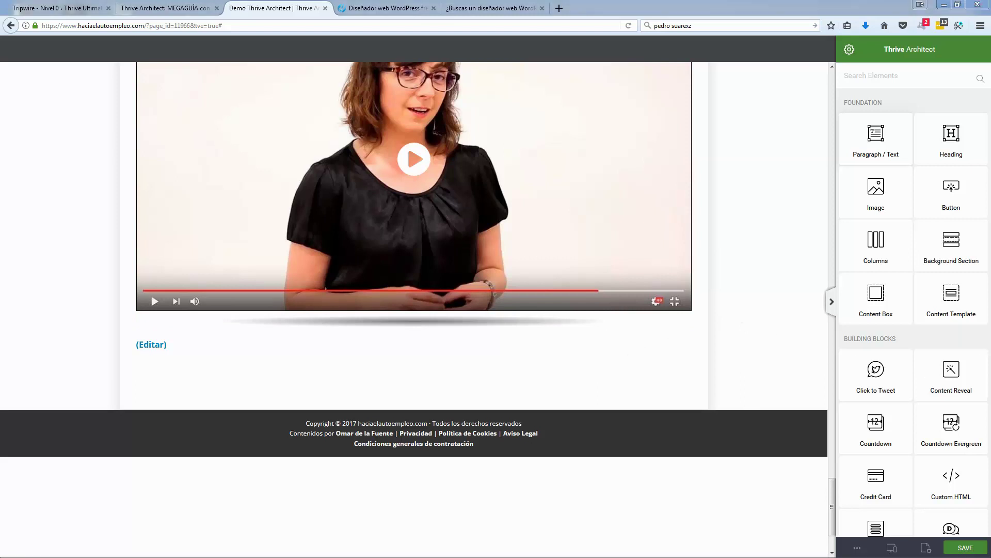
pyautogui.click(385, 9)
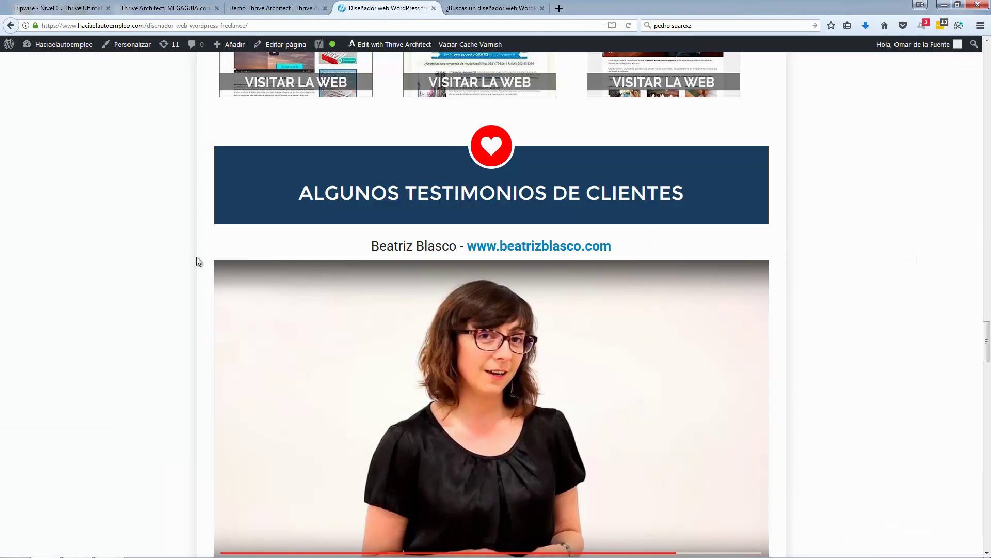
pyautogui.scroll(-8, 196, 256)
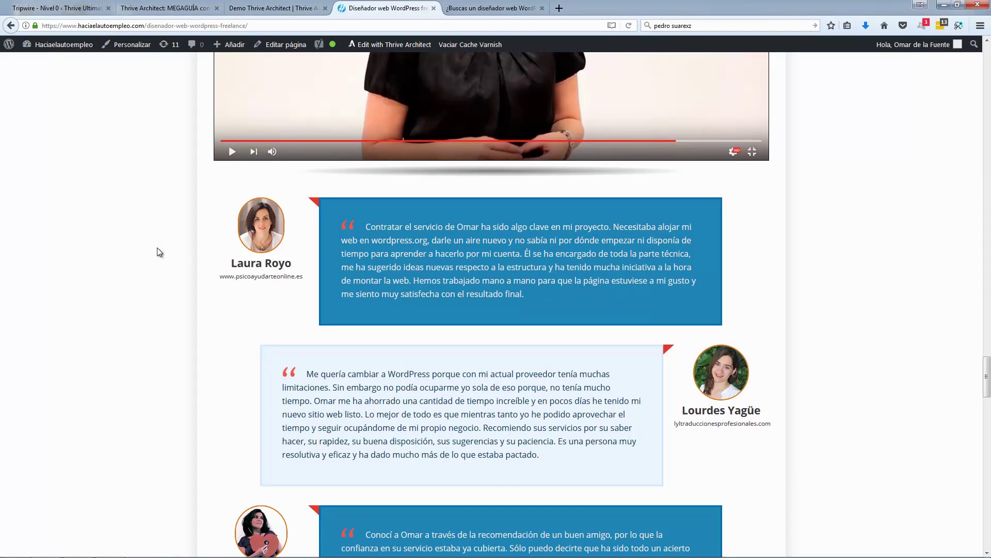
pyautogui.scroll(-1, 204, 254)
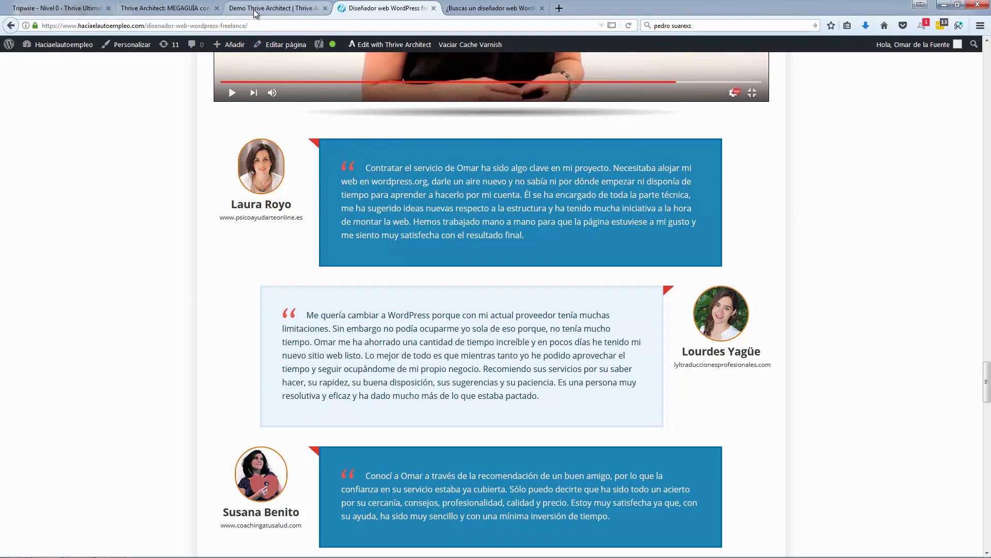
pyautogui.click(295, 8)
pyautogui.scroll(-12, 897, 400)
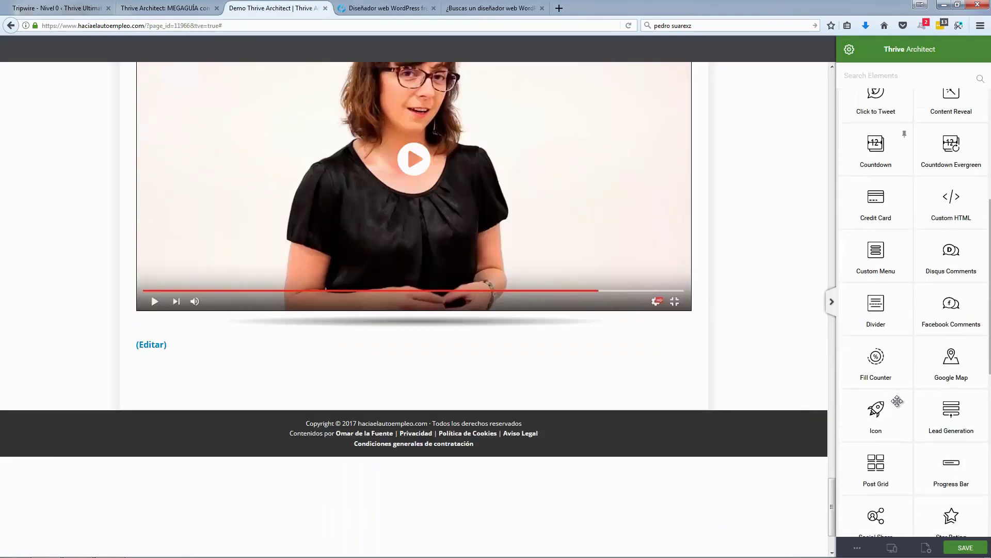
# Step: Add a testimonial element below the video using the first template
pyautogui.moveTo(880, 380); pyautogui.dragTo(459, 319)
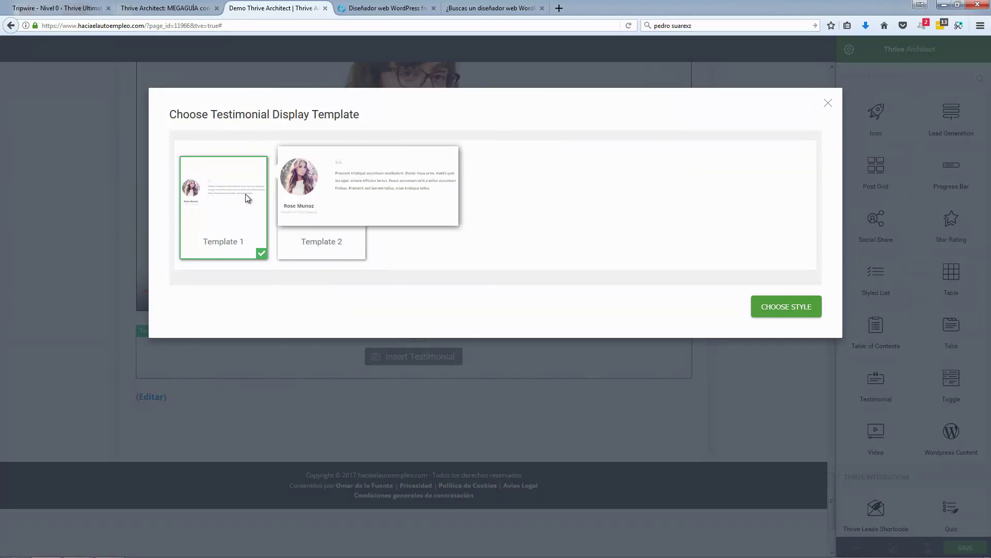
pyautogui.moveTo(241, 209)
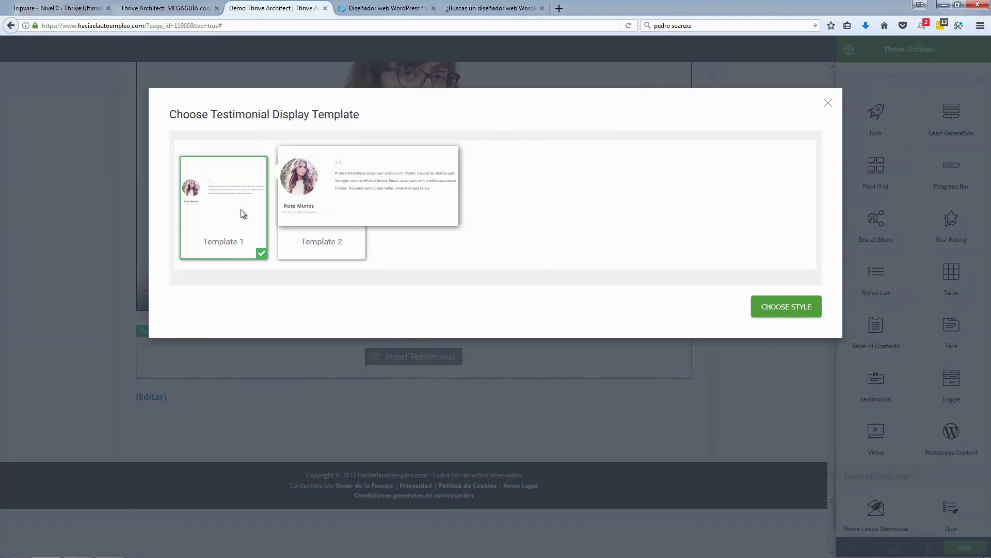
pyautogui.click(770, 306)
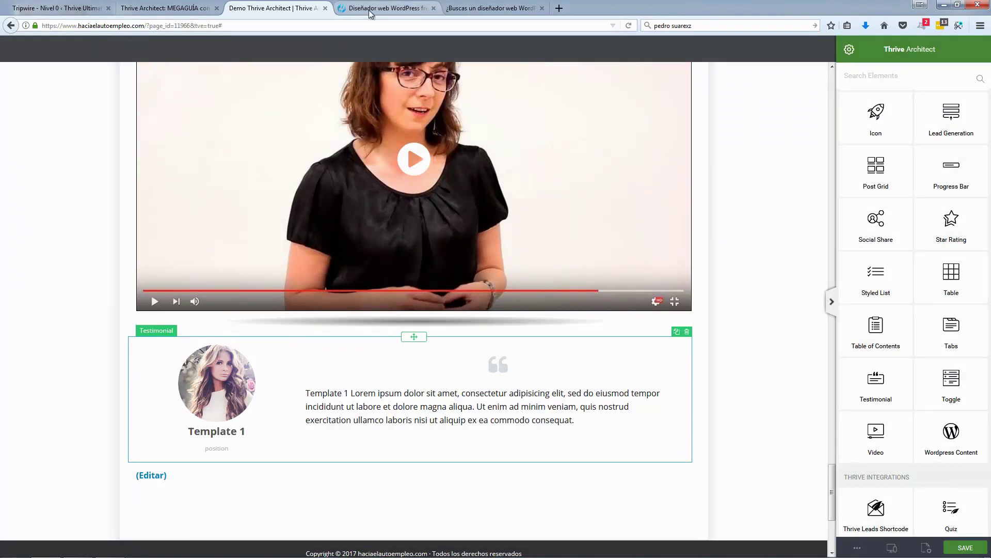
# Step: Replace the placeholder quote with the first client's testimonial copied from the live page
pyautogui.click(386, 8)
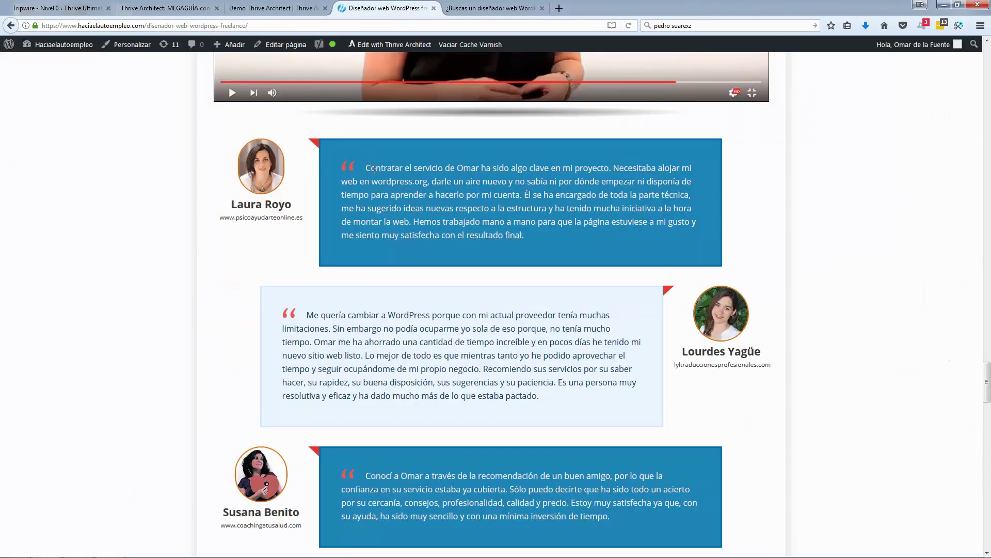
pyautogui.moveTo(366, 168); pyautogui.dragTo(530, 236)
pyautogui.hotkey('ctrl', 'c')
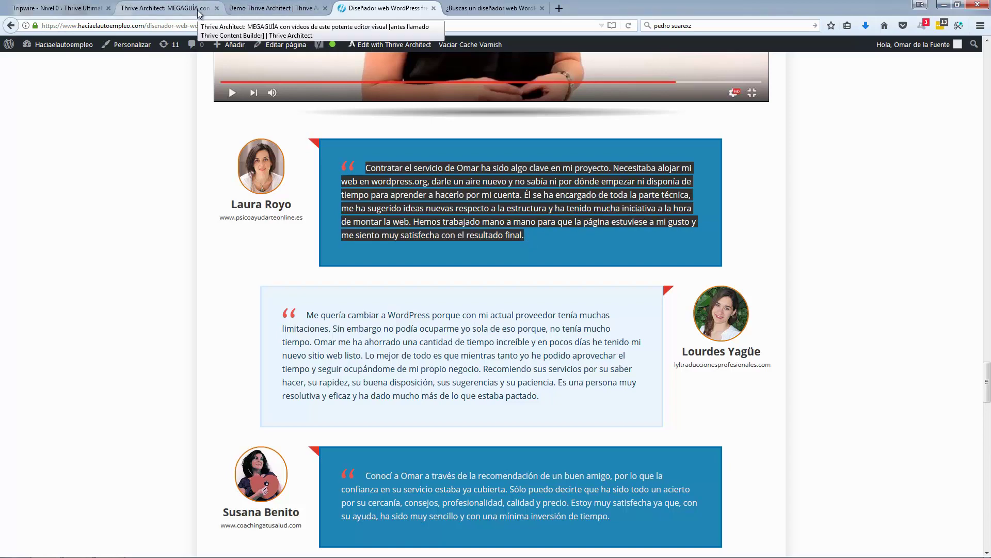
pyautogui.click(259, 9)
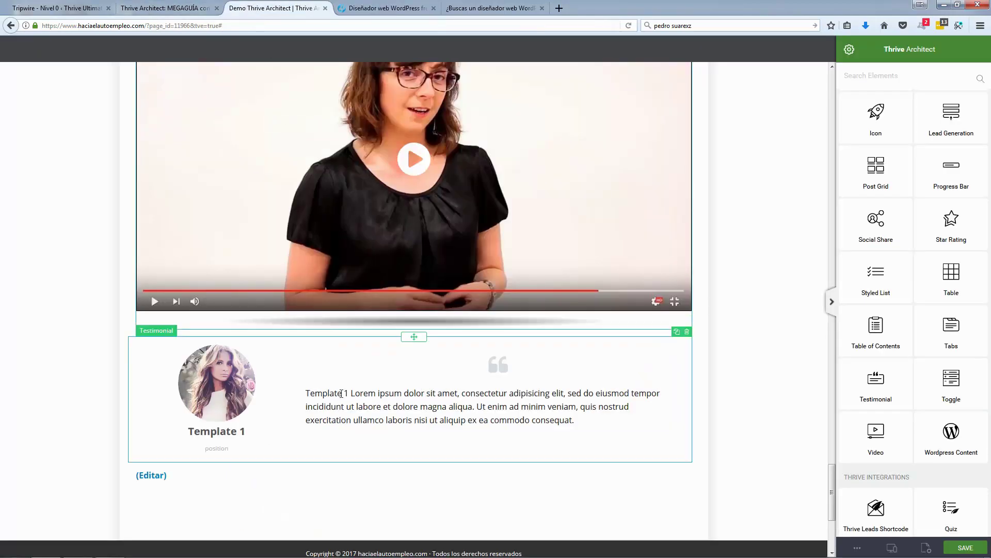
pyautogui.tripleClick(520, 408)
pyautogui.tripleClick(520, 408)
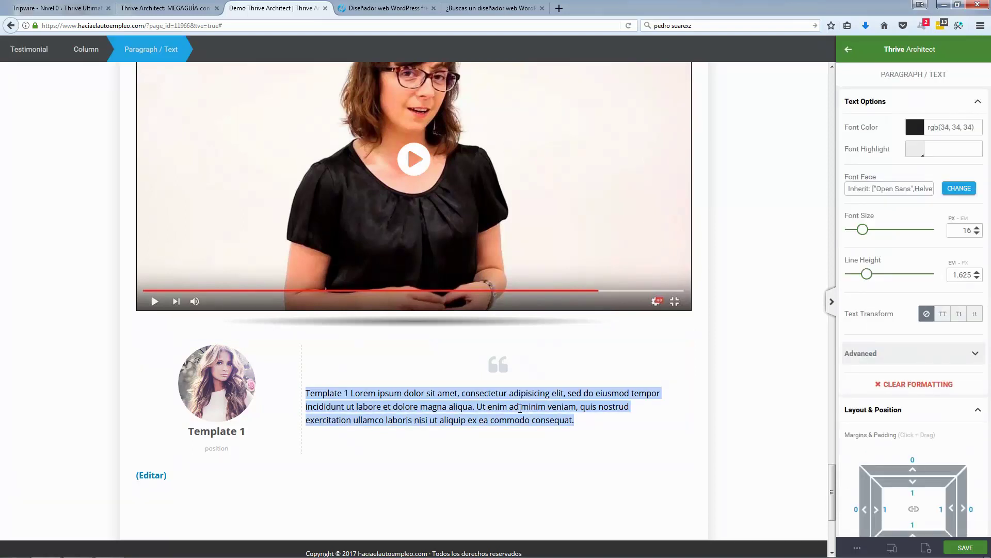
pyautogui.hotkey('ctrl', 'v')
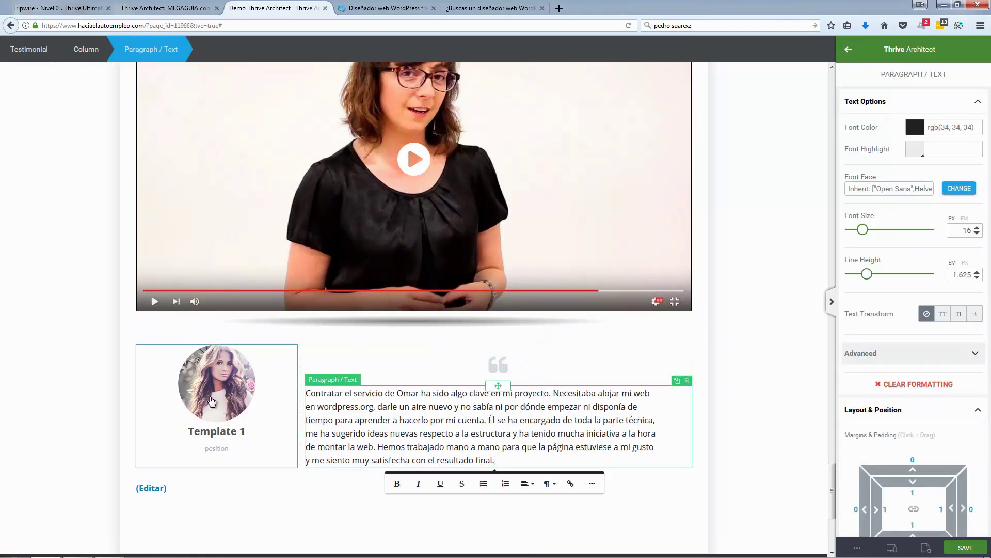
# Step: Swap the placeholder portrait for the client's headshot from the media library and shrink it
pyautogui.click(384, 11)
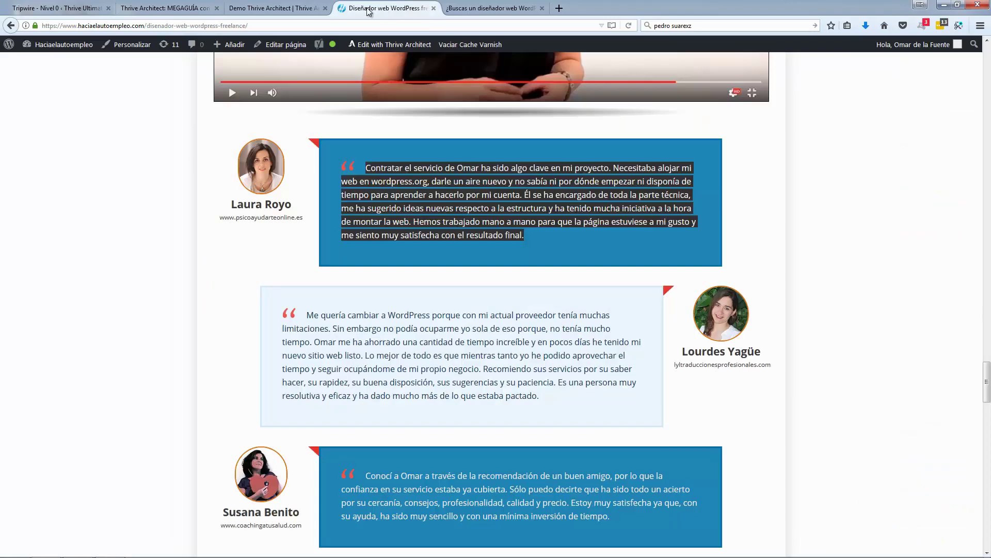
pyautogui.click(274, 8)
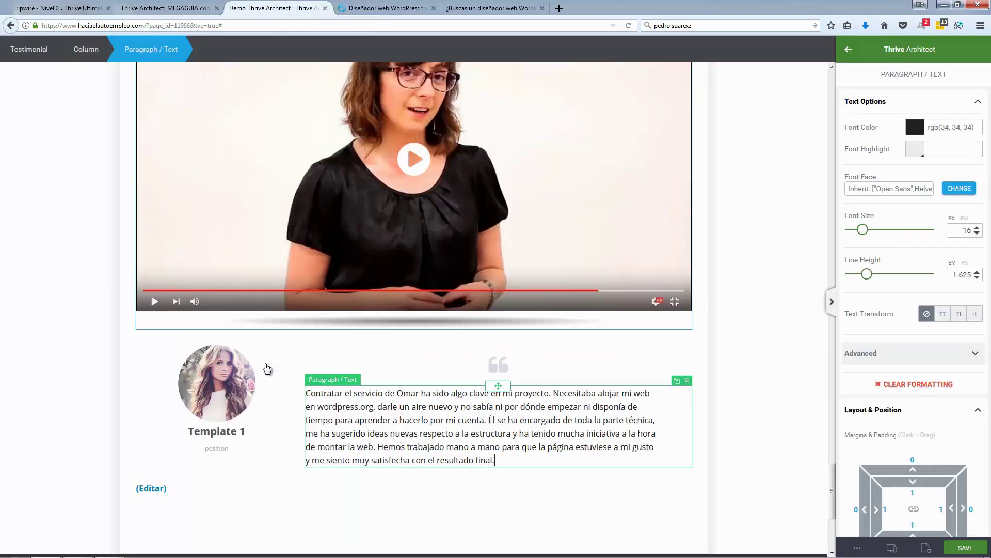
pyautogui.click(224, 386)
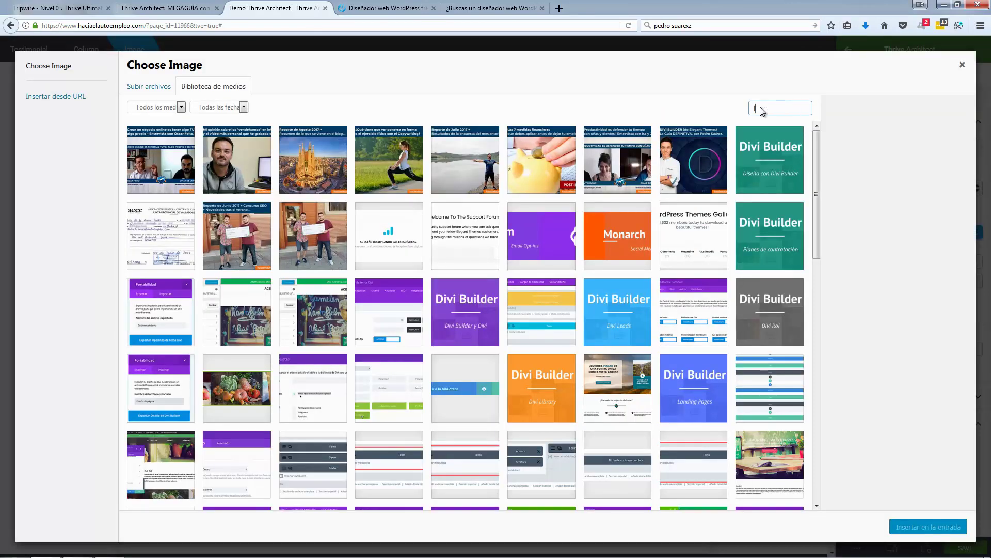
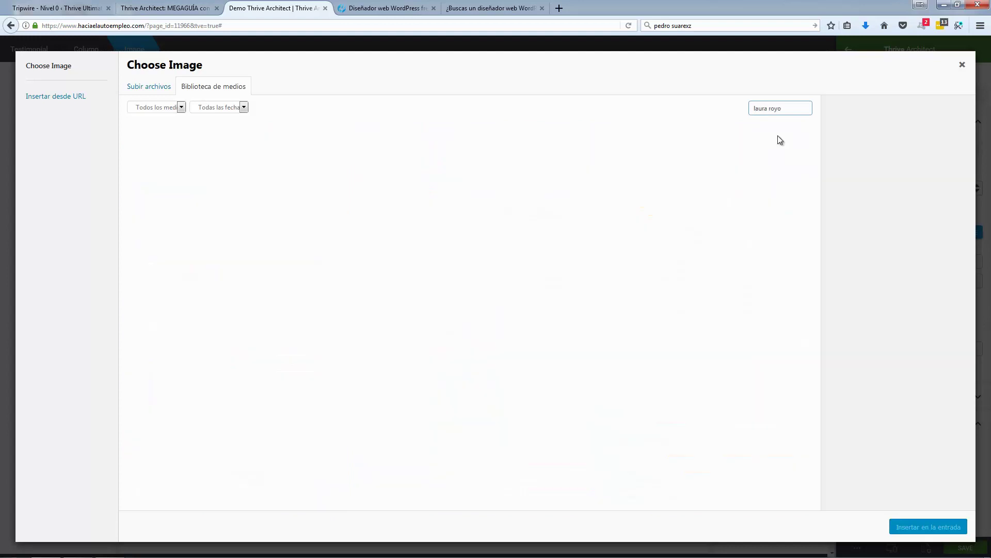
pyautogui.click(185, 170)
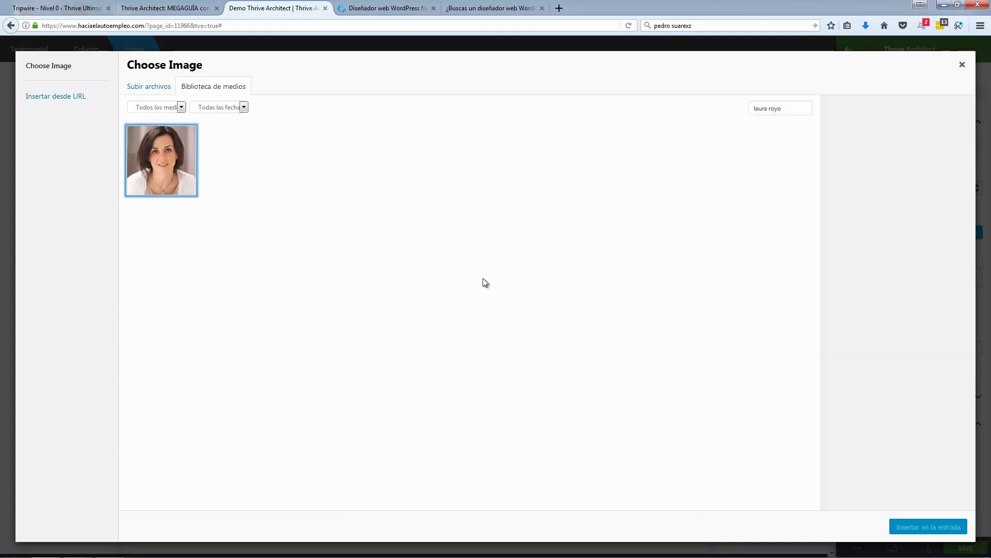
pyautogui.click(929, 526)
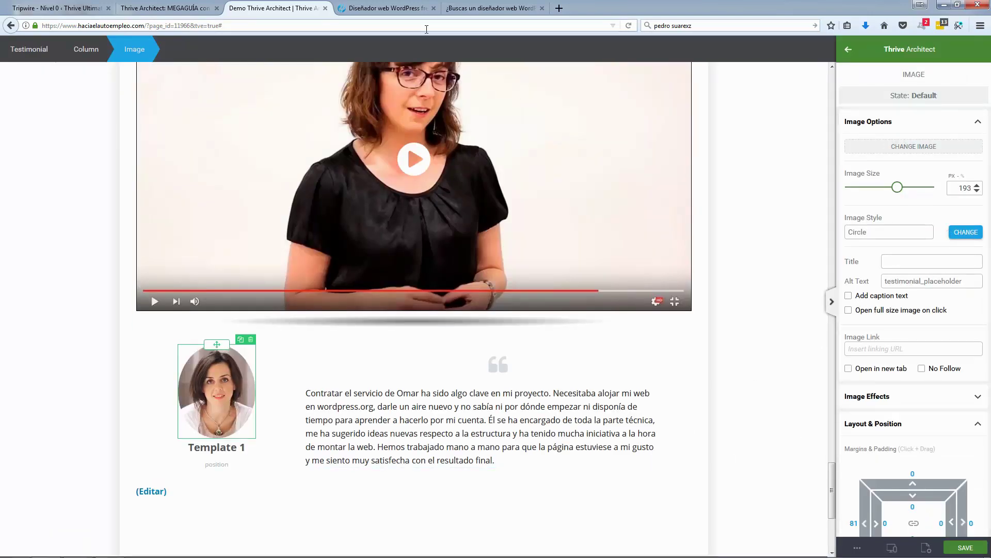
pyautogui.moveTo(898, 187); pyautogui.dragTo(884, 190)
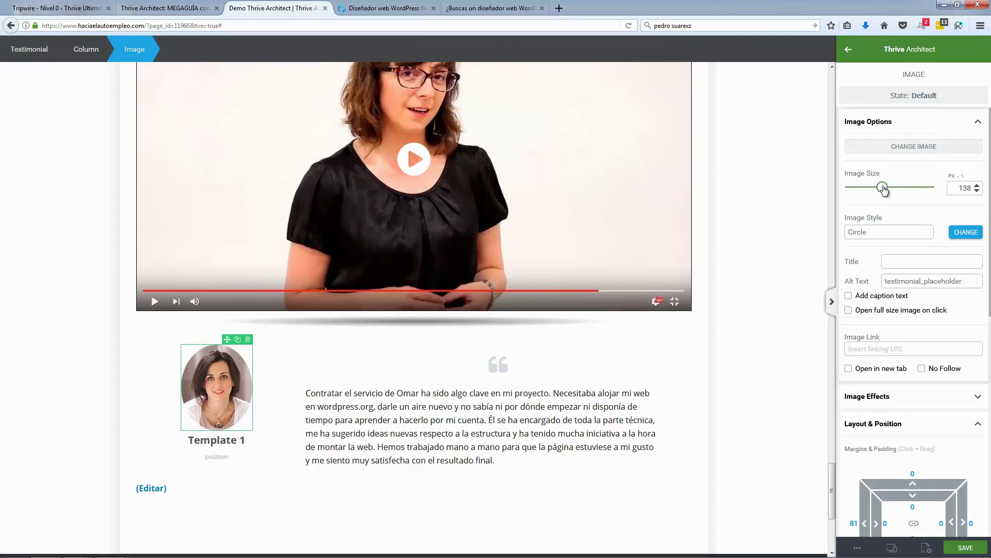
# Step: Set the quote column's background colour to red
pyautogui.click(394, 371)
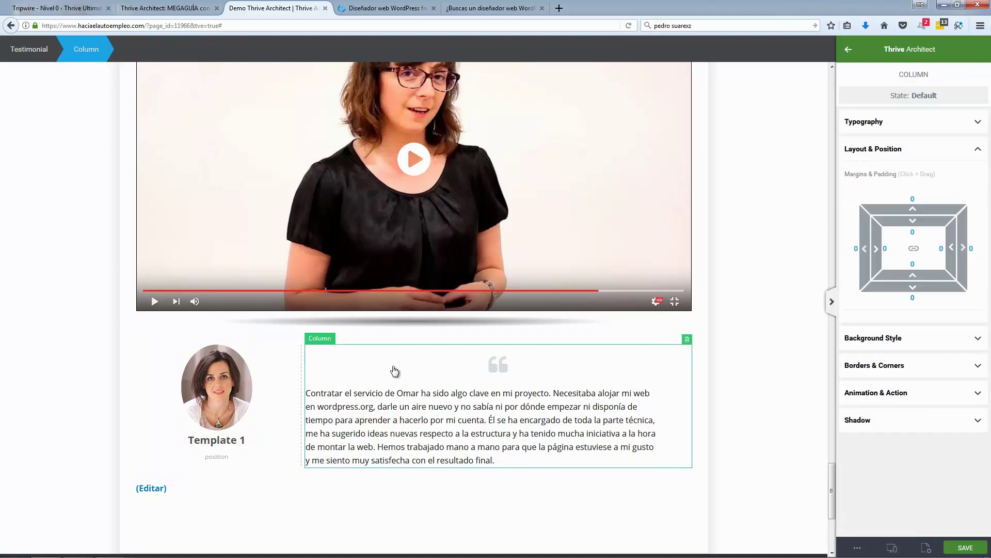
pyautogui.click(865, 340)
pyautogui.click(881, 414)
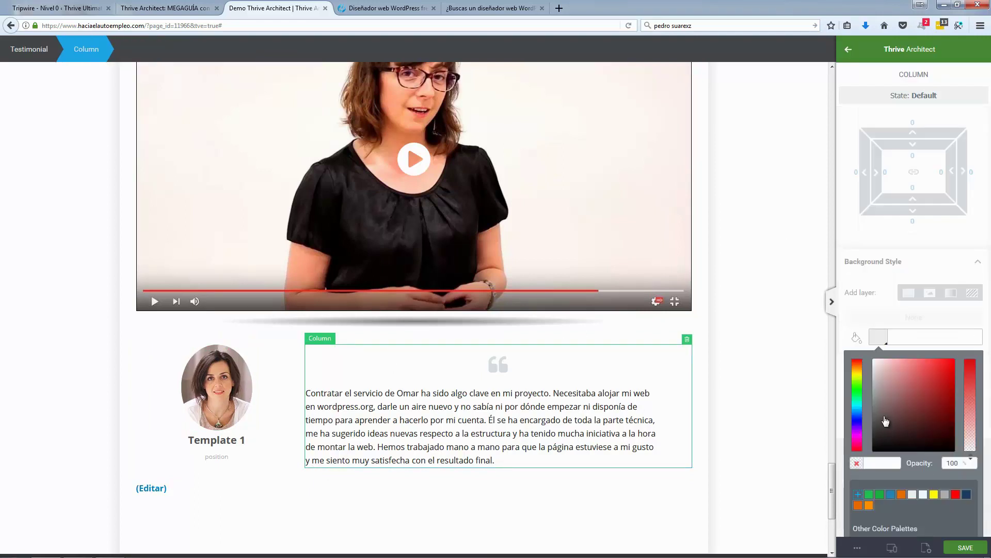
pyautogui.click(941, 297)
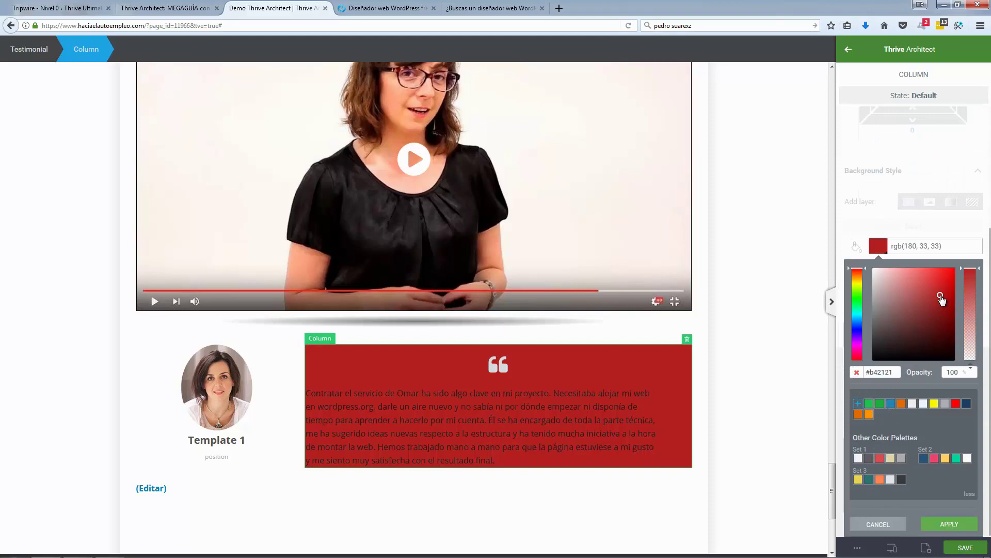
pyautogui.click(383, 9)
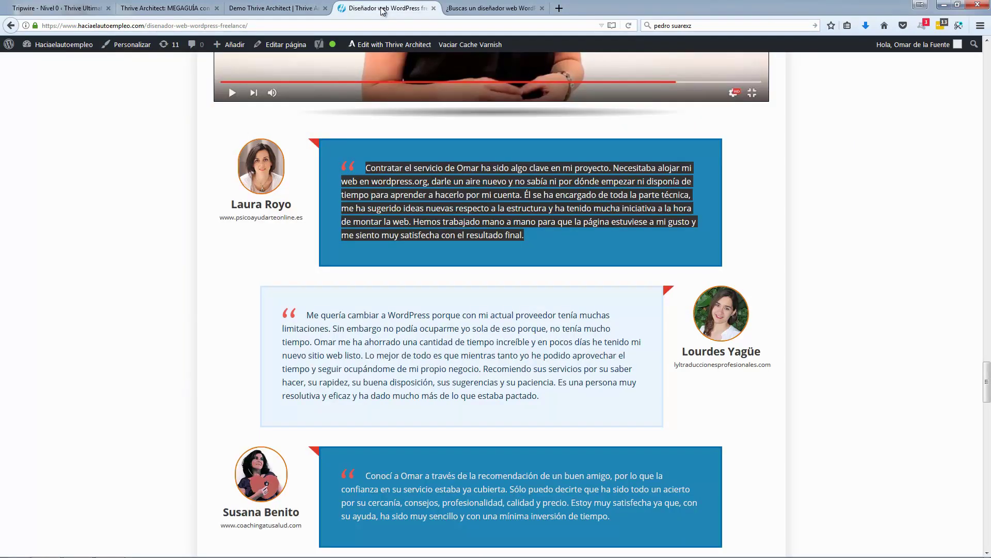
pyautogui.click(302, 9)
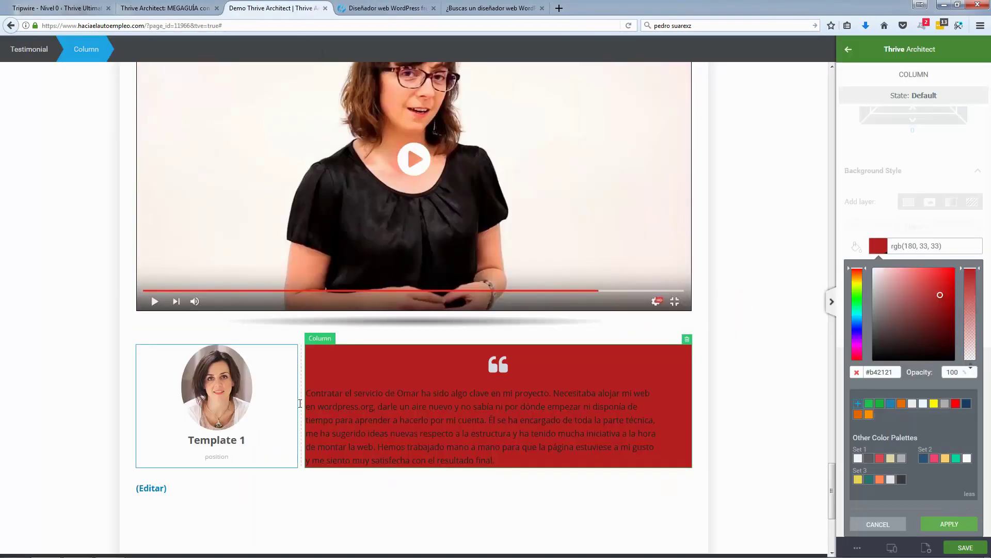
pyautogui.click(304, 477)
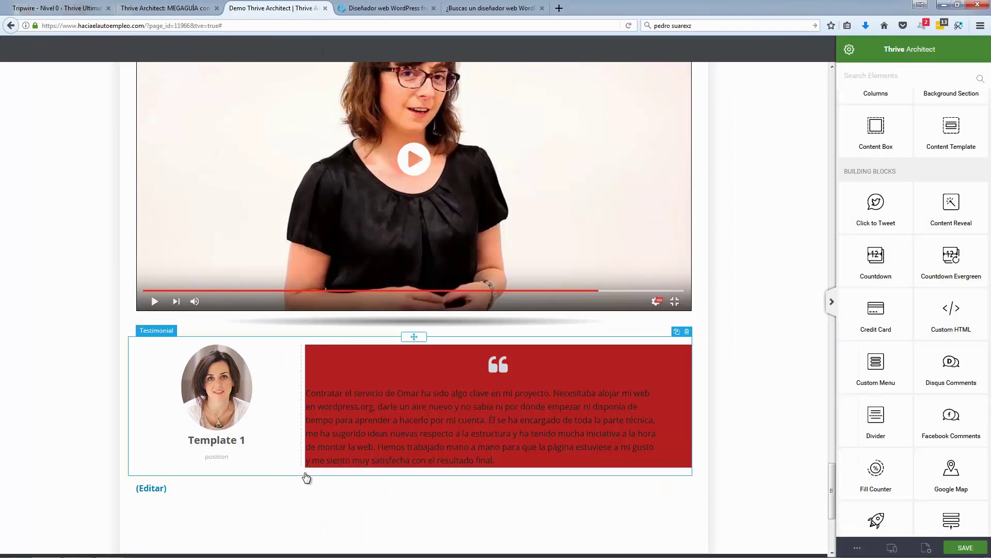
pyautogui.click(307, 477)
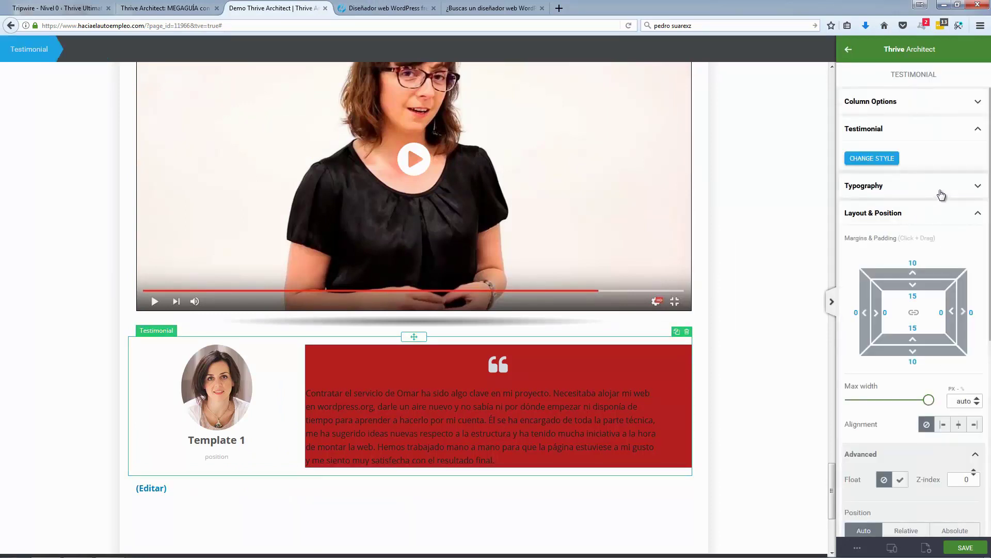
# Step: Add 13 px of bottom padding to the red quote column
pyautogui.scroll(-5, 942, 195)
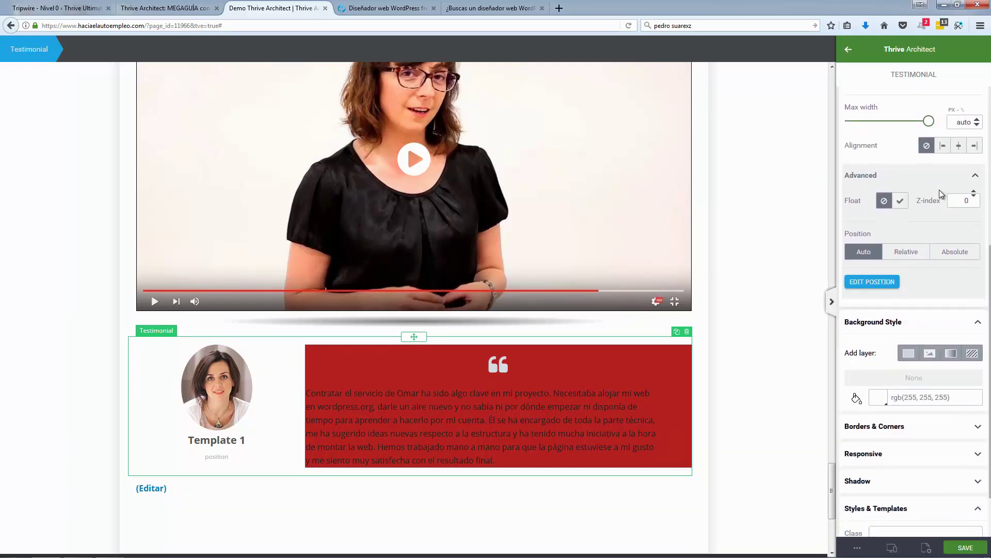
pyautogui.scroll(-2, 940, 190)
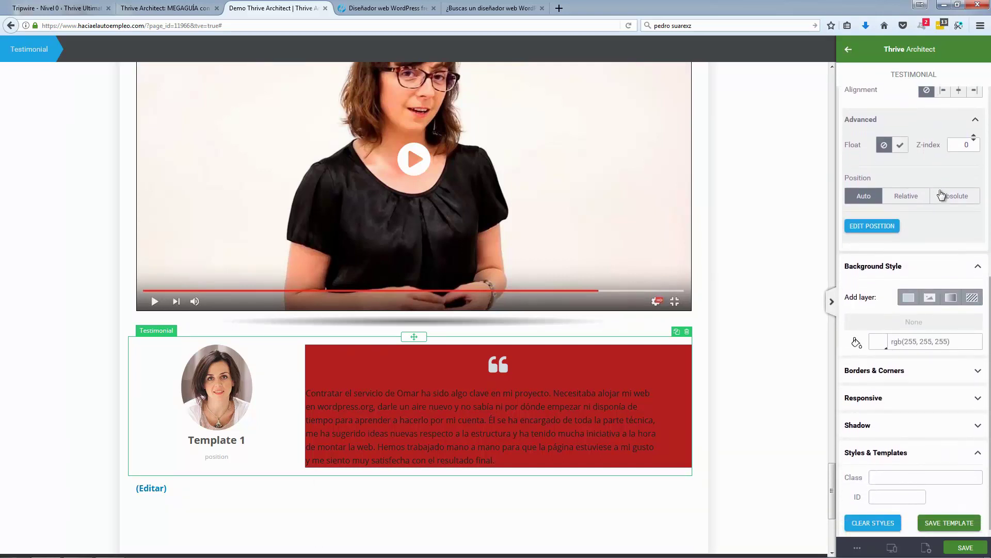
pyautogui.scroll(5, 941, 196)
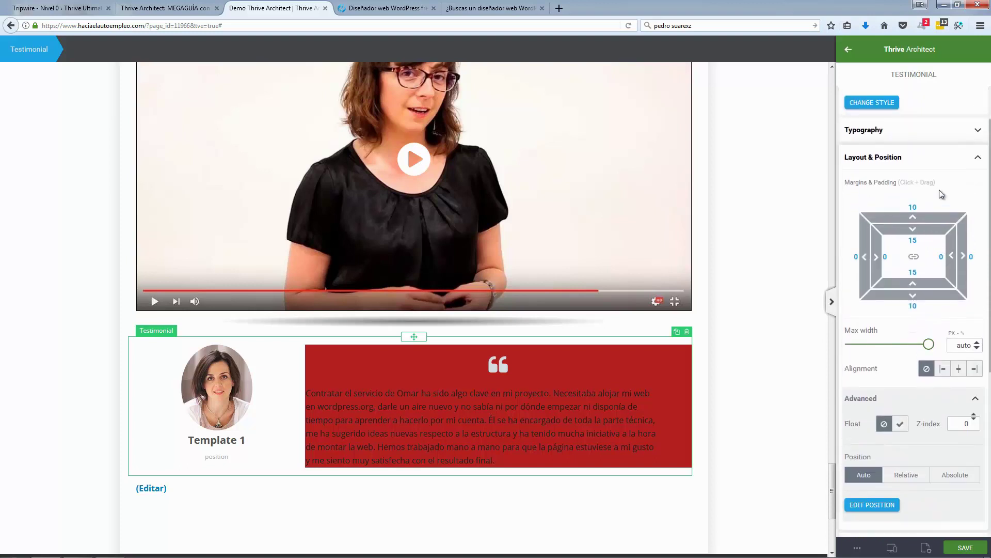
pyautogui.scroll(1, 940, 193)
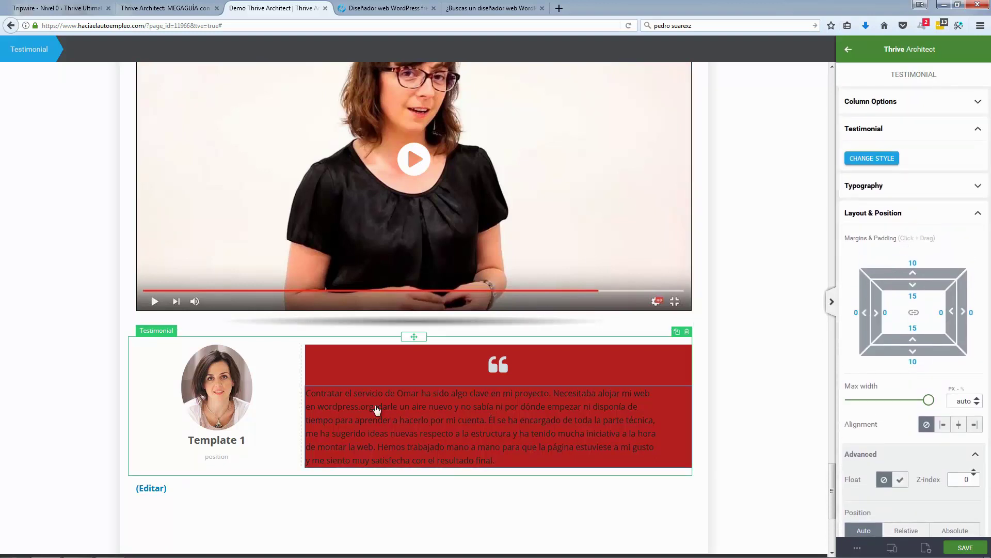
pyautogui.click(391, 361)
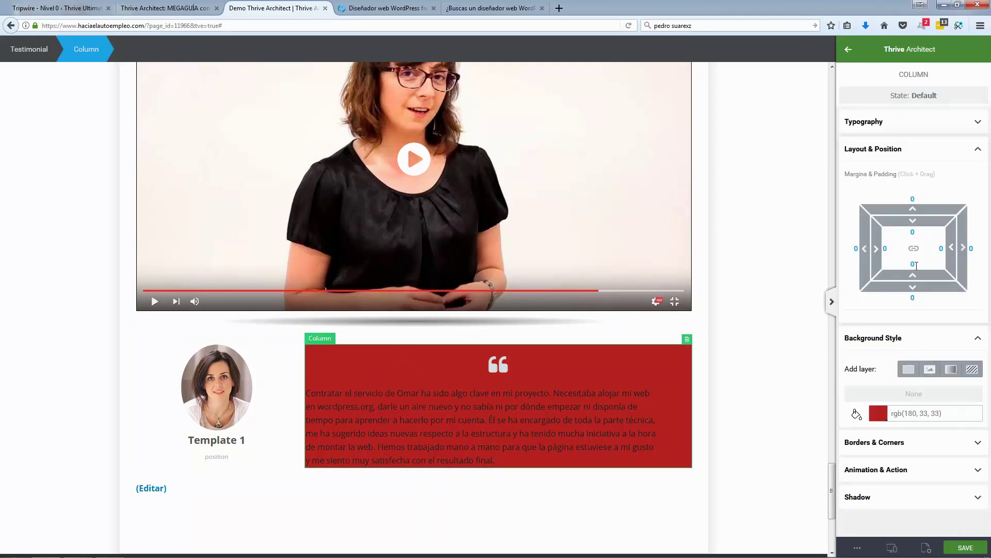
pyautogui.moveTo(916, 265)
pyautogui.mouseDown()
pyautogui.moveTo(883, 250)
pyautogui.moveTo(907, 252)
pyautogui.mouseUp()
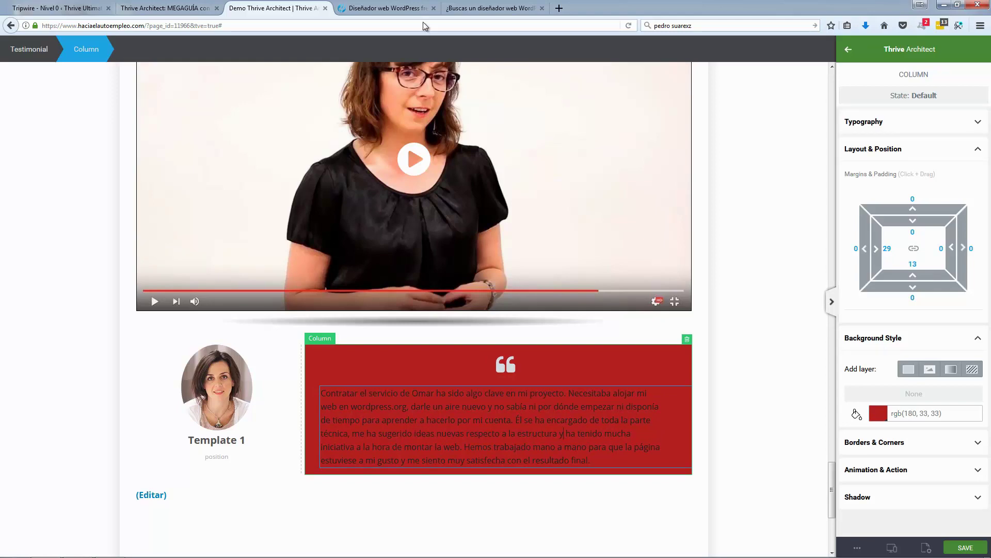
# Step: Make the quote paragraph's text white
pyautogui.hotkey('ctrl', 'a')
pyautogui.click(403, 9)
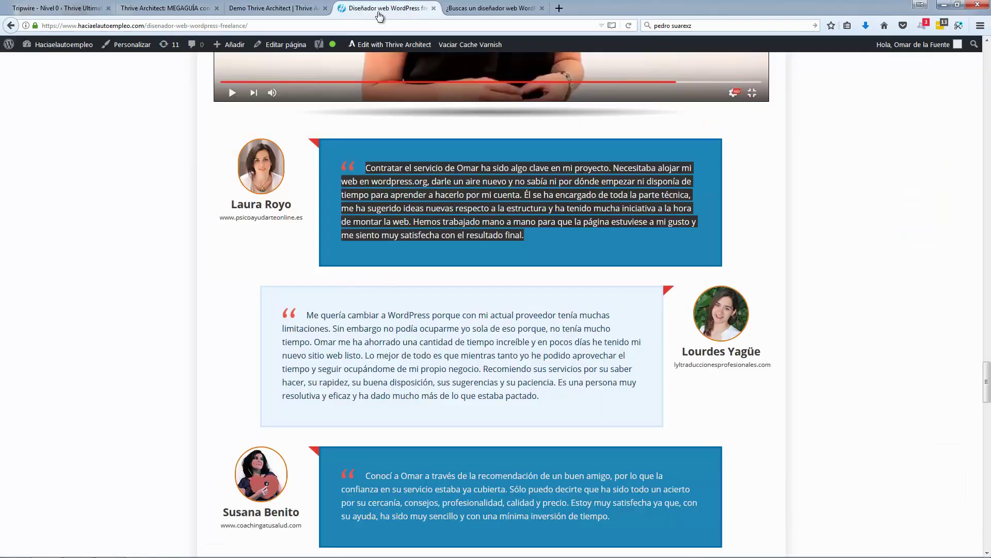
pyautogui.hotkey('ctrl', 'shift', 'Tab')
pyautogui.click(548, 433)
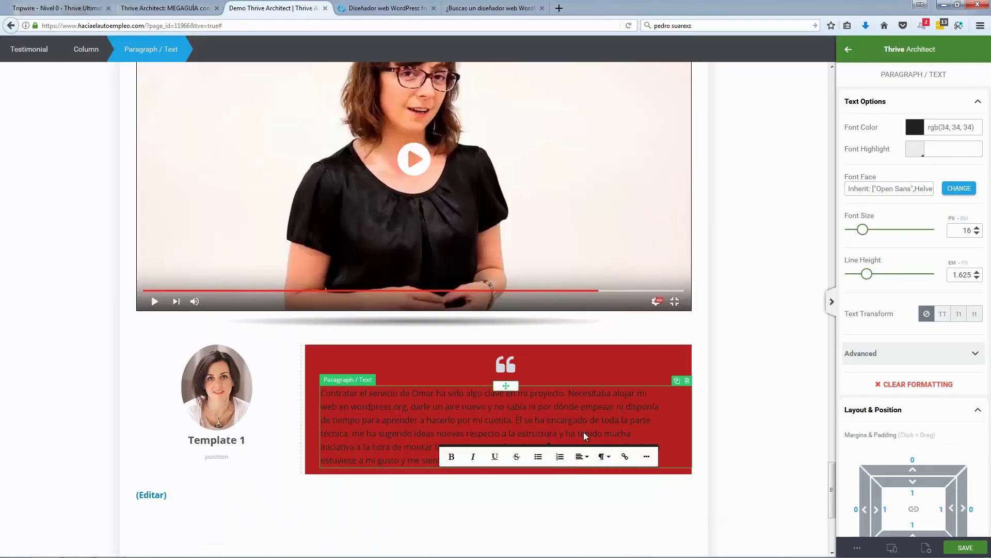
pyautogui.hotkey('ctrl', 'a')
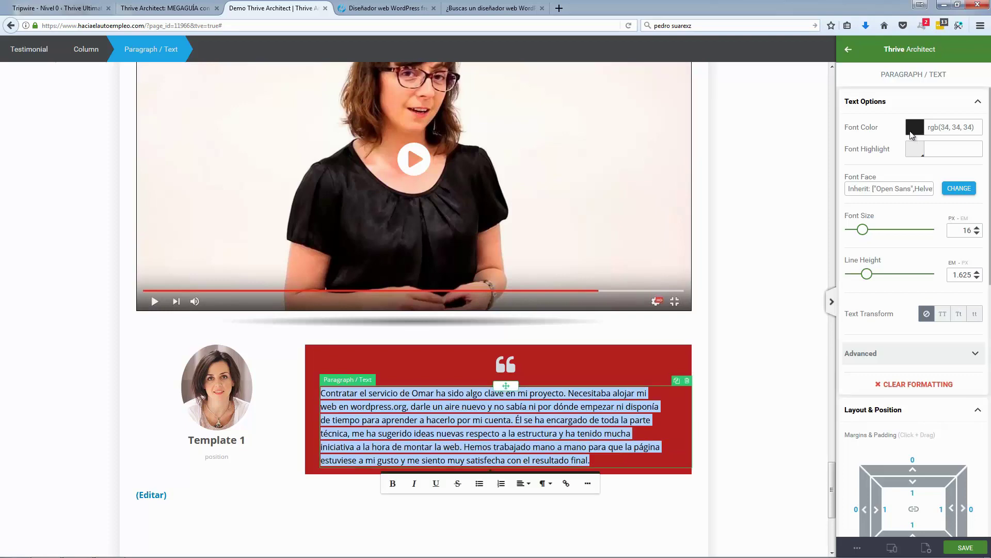
pyautogui.click(914, 127)
pyautogui.moveTo(893, 179); pyautogui.dragTo(873, 149)
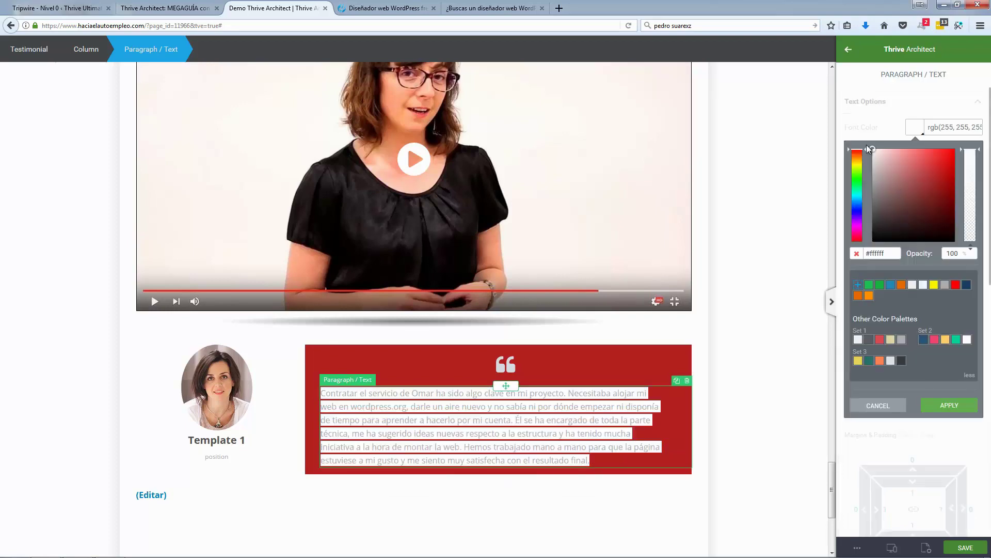
pyautogui.click(701, 351)
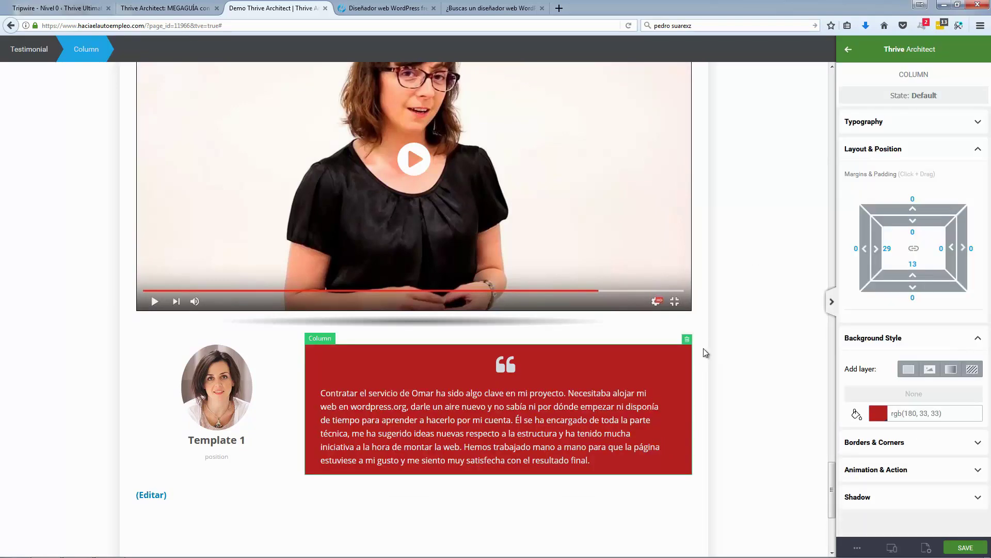
# Step: Change the quote column background to dark navy and compare it with the live page
pyautogui.click(876, 416)
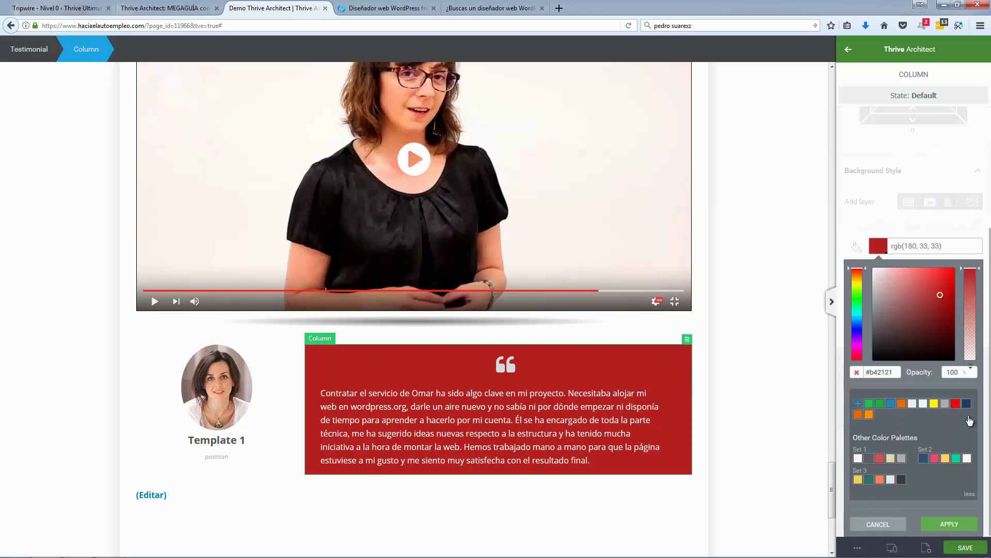
pyautogui.click(966, 404)
pyautogui.click(727, 335)
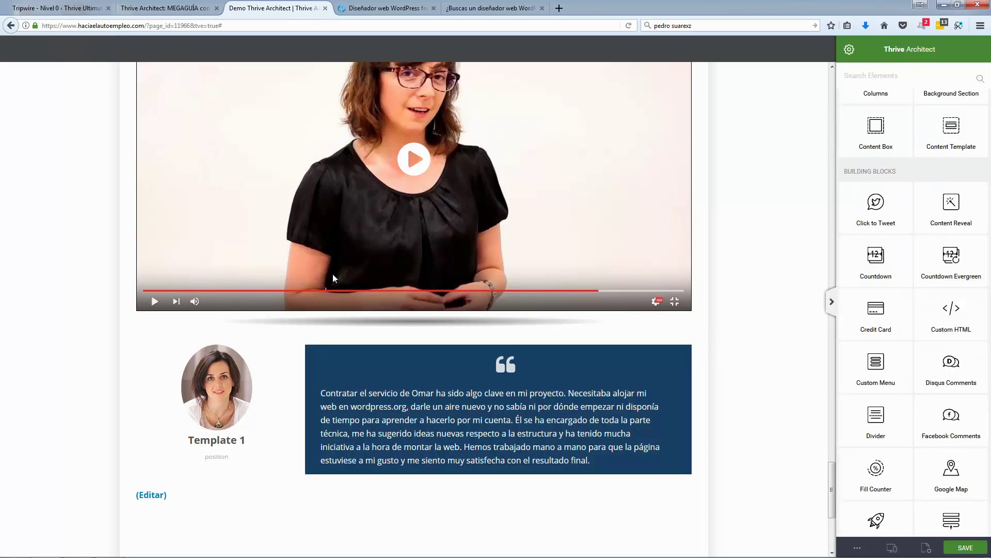
pyautogui.click(387, 8)
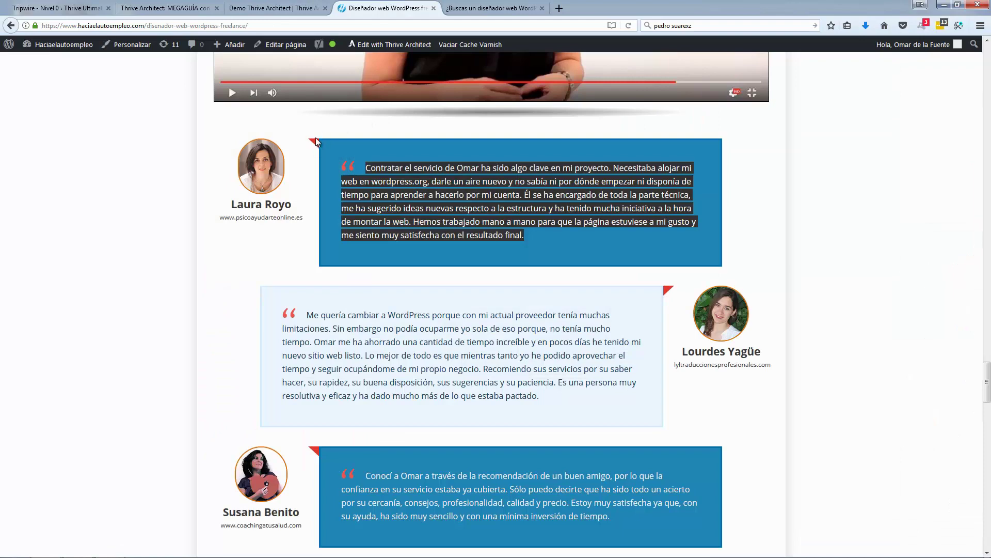
pyautogui.click(228, 235)
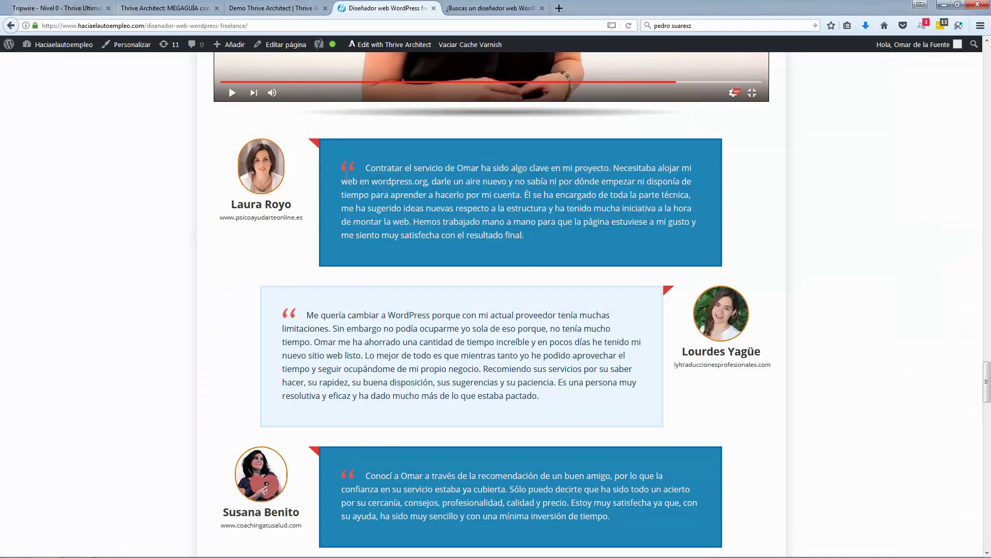
pyautogui.click(309, 7)
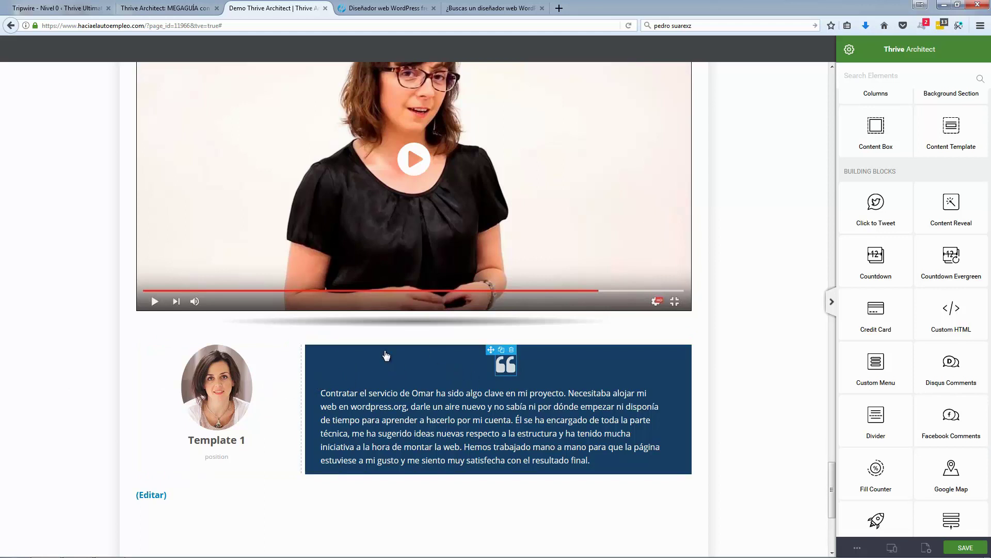
pyautogui.scroll(-2, 336, 354)
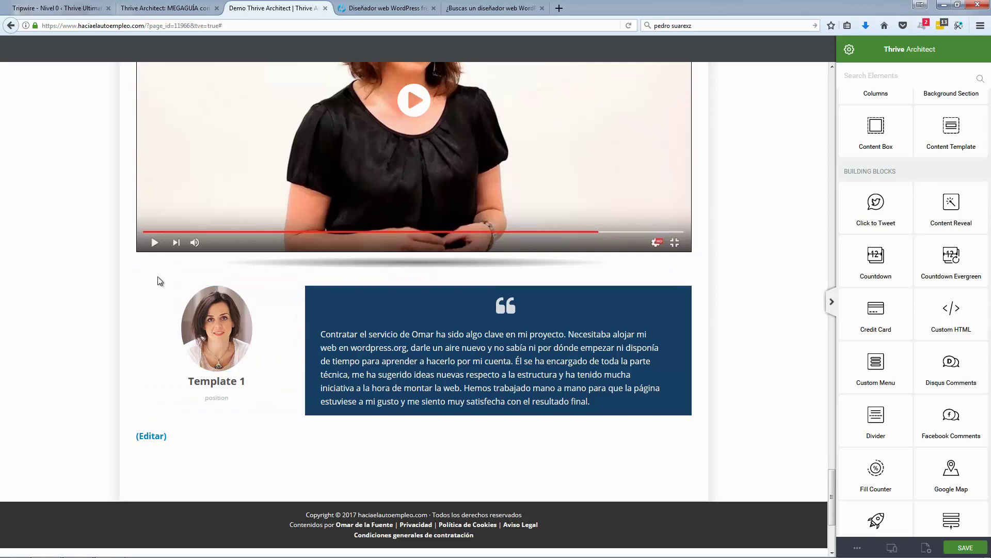
# Step: Duplicate the testimonial block below itself
pyautogui.click(227, 285)
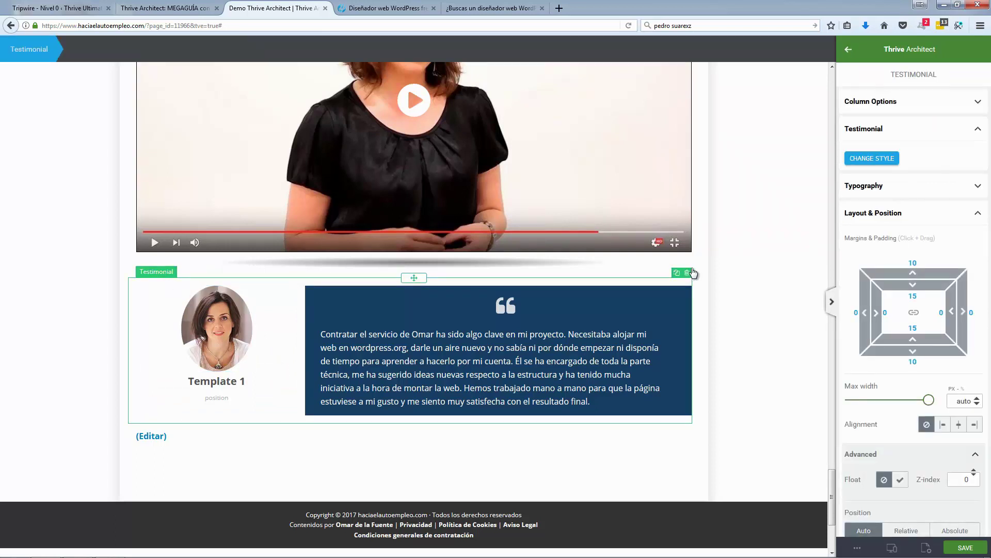
pyautogui.click(677, 273)
pyautogui.scroll(-4, 250, 336)
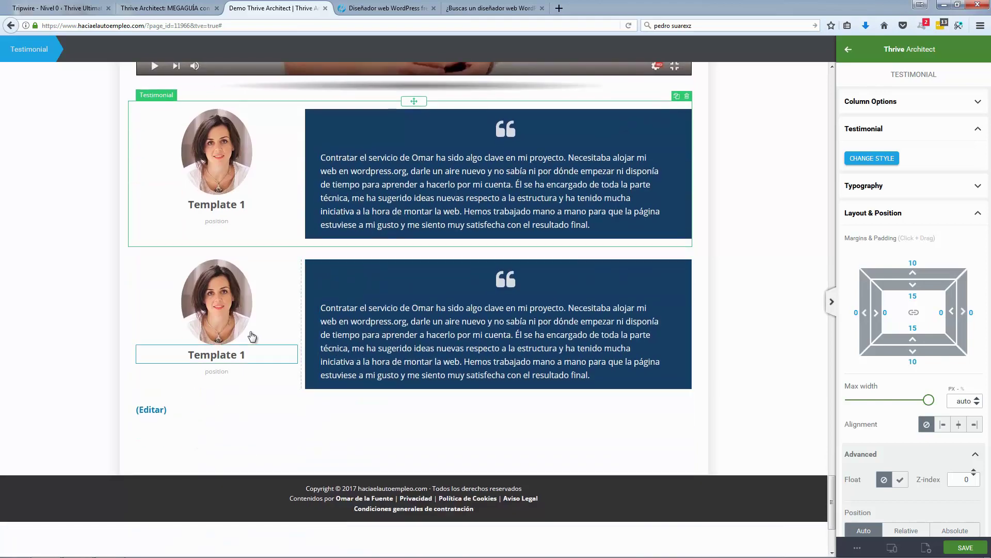
# Step: Move the copy's photo, Template 1 caption and position text to the right of the quote box
pyautogui.click(269, 343)
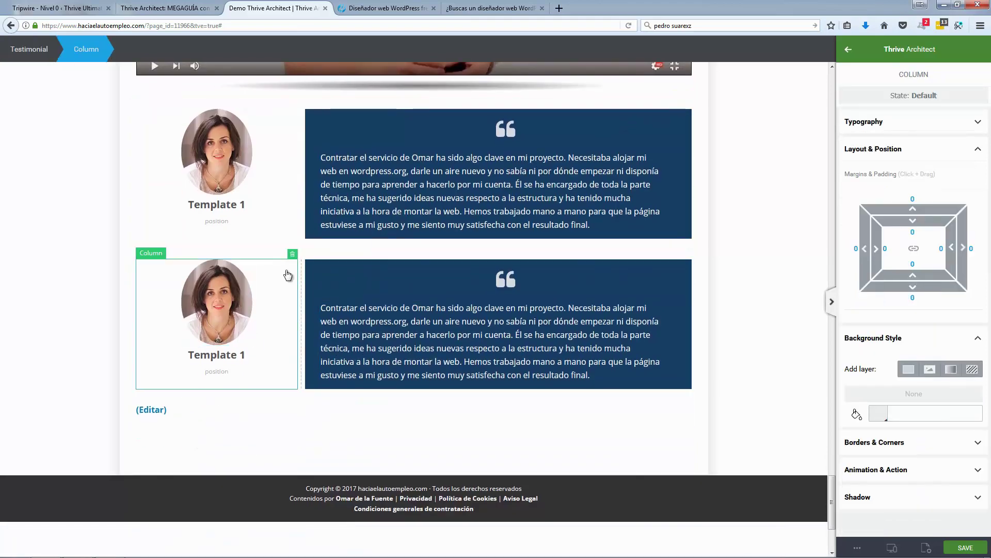
pyautogui.click(230, 257)
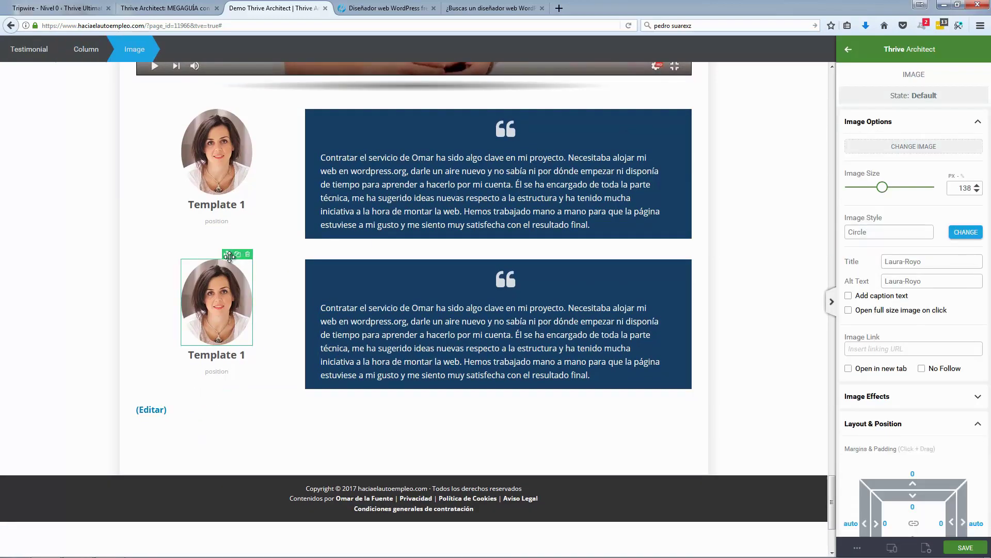
pyautogui.moveTo(230, 257)
pyautogui.mouseDown()
pyautogui.moveTo(599, 266)
pyautogui.moveTo(695, 288)
pyautogui.moveTo(699, 305)
pyautogui.moveTo(689, 303)
pyautogui.mouseUp()
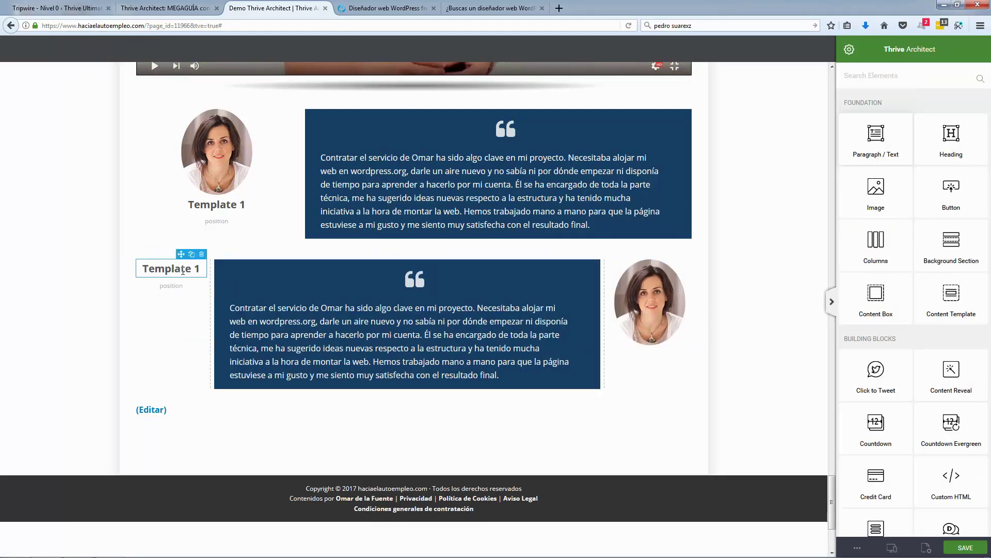
pyautogui.moveTo(178, 254); pyautogui.dragTo(655, 349)
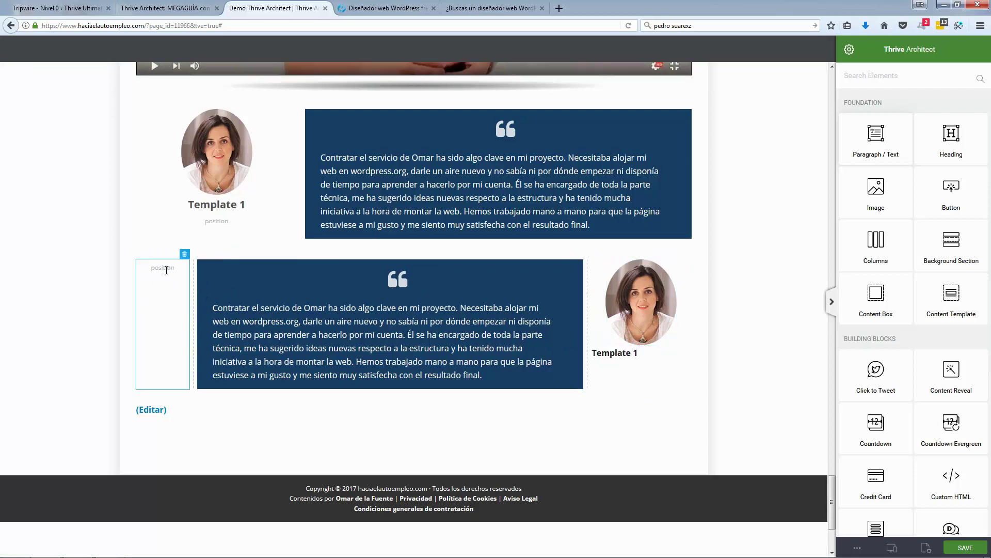
pyautogui.moveTo(166, 258); pyautogui.dragTo(609, 352)
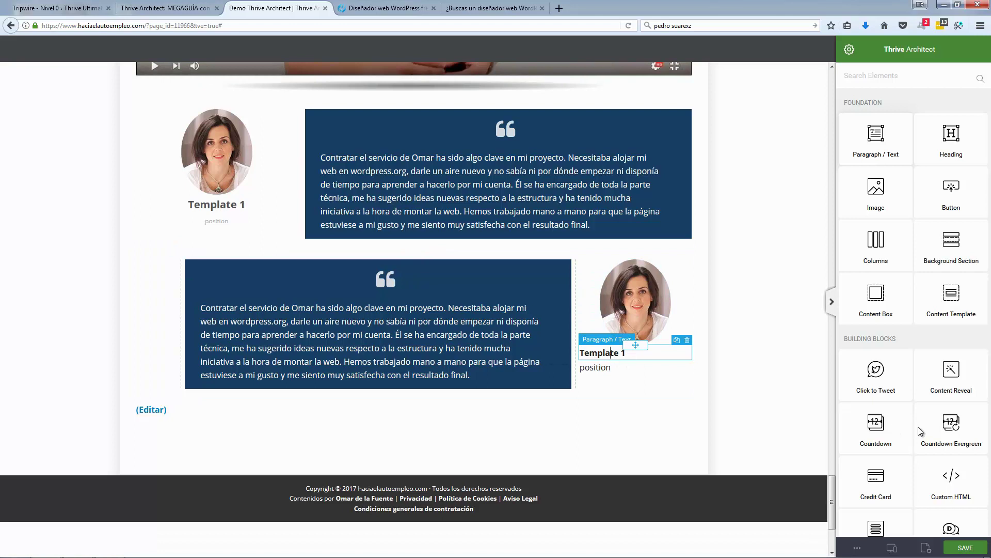
pyautogui.scroll(-3, 931, 394)
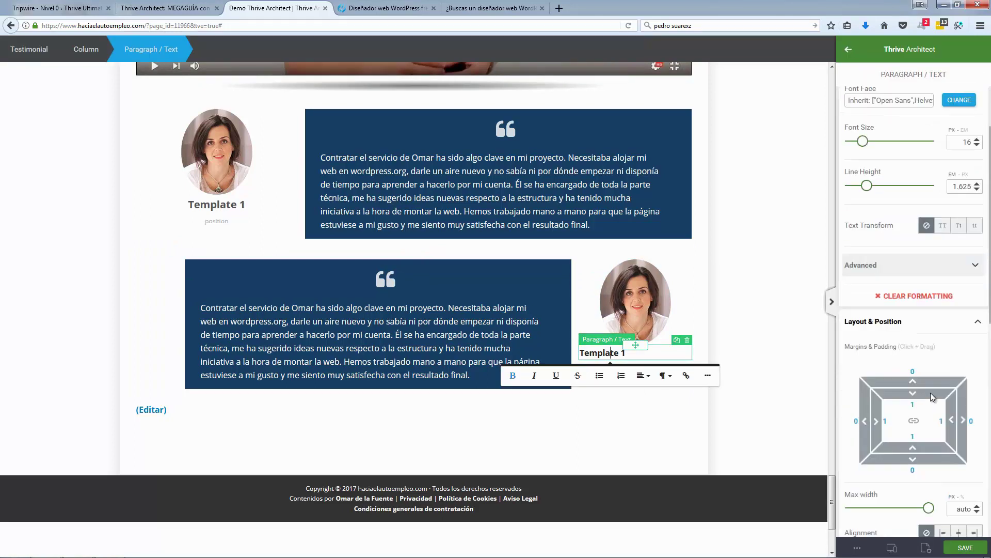
# Step: Centre the Template 1 caption and position text under the right-hand photo
pyautogui.click(959, 453)
pyautogui.click(605, 368)
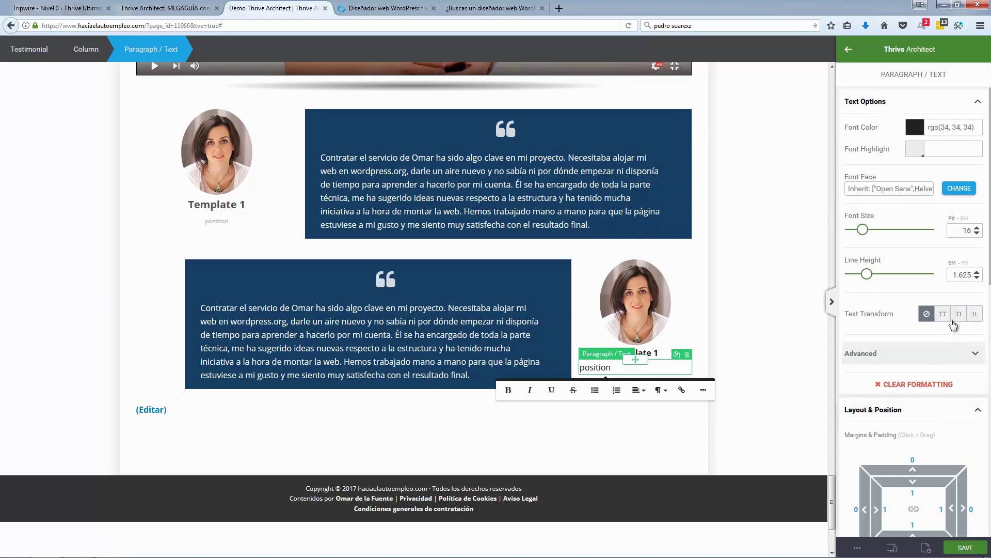
pyautogui.scroll(-2, 911, 394)
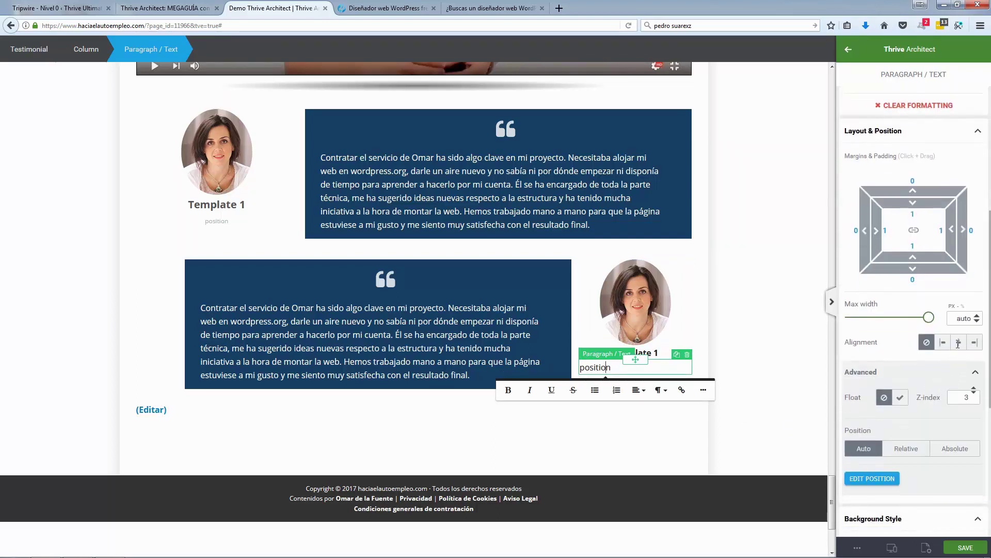
pyautogui.click(959, 342)
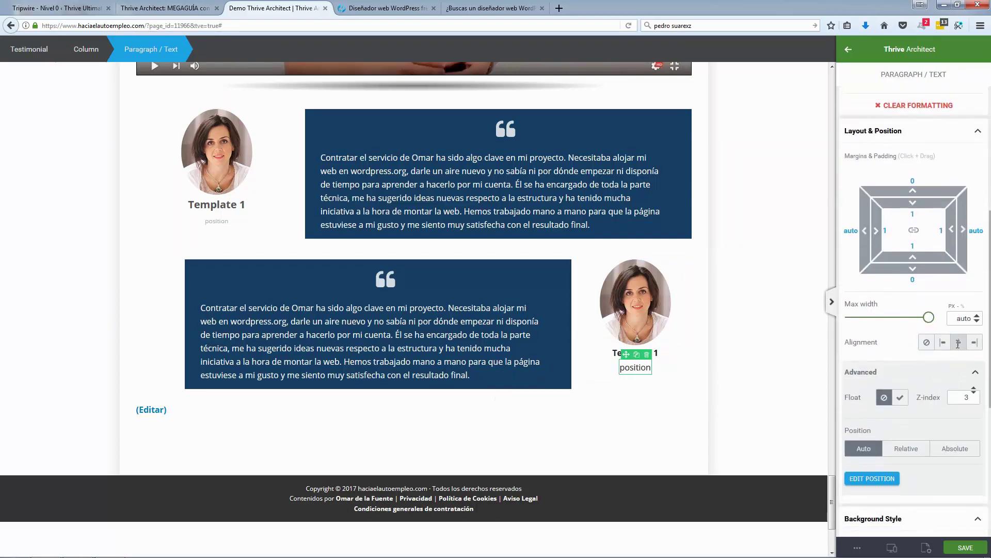
# Step: Replace the first testimonial's caption with the client's name and the position with their website
pyautogui.click(233, 206)
pyautogui.tripleClick(188, 205)
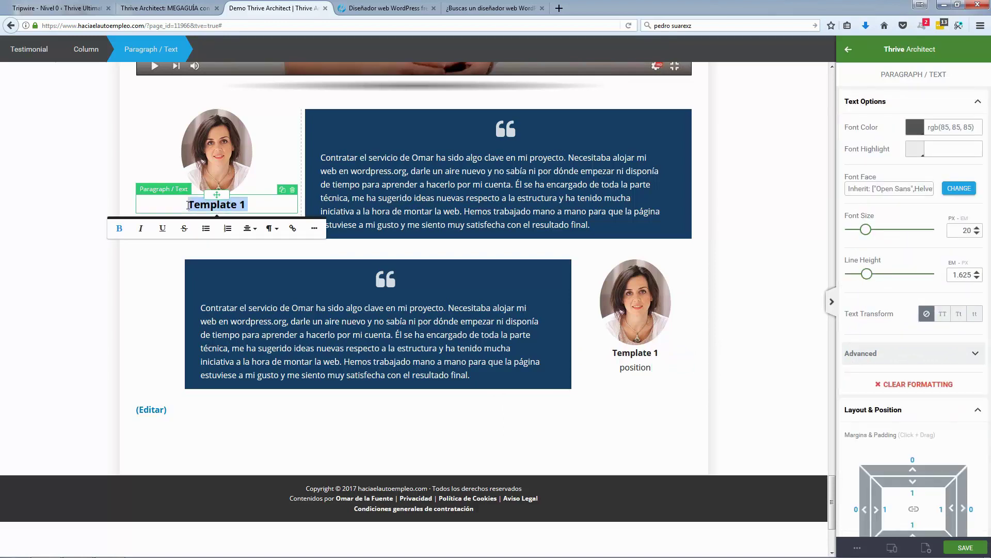
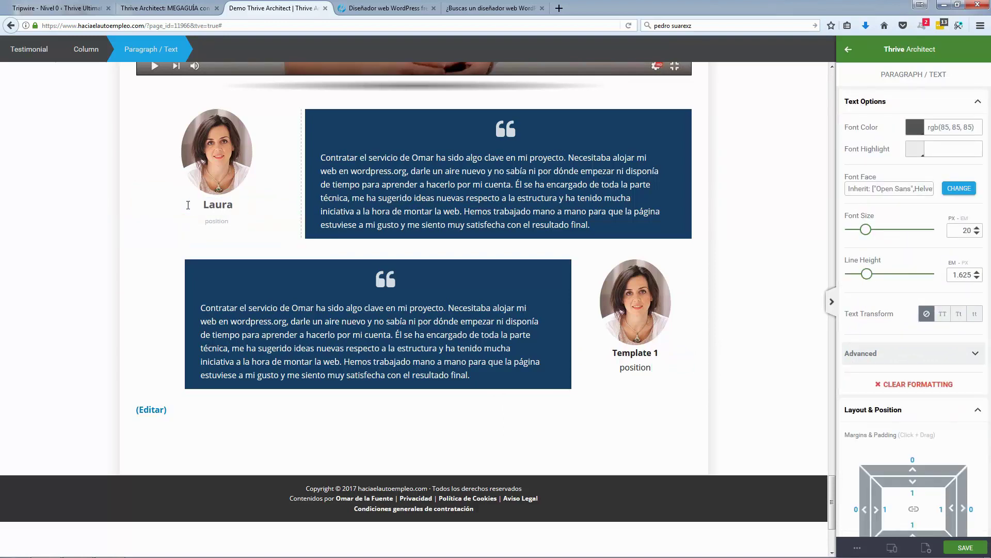
pyautogui.click(490, 8)
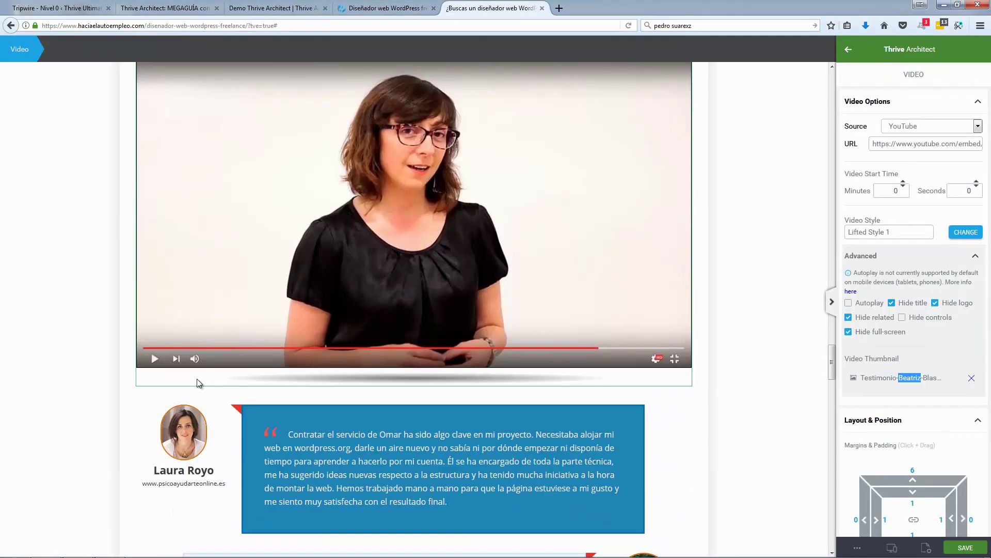
pyautogui.scroll(2, 197, 379)
pyautogui.hotkey('ctrl', 'pageup')
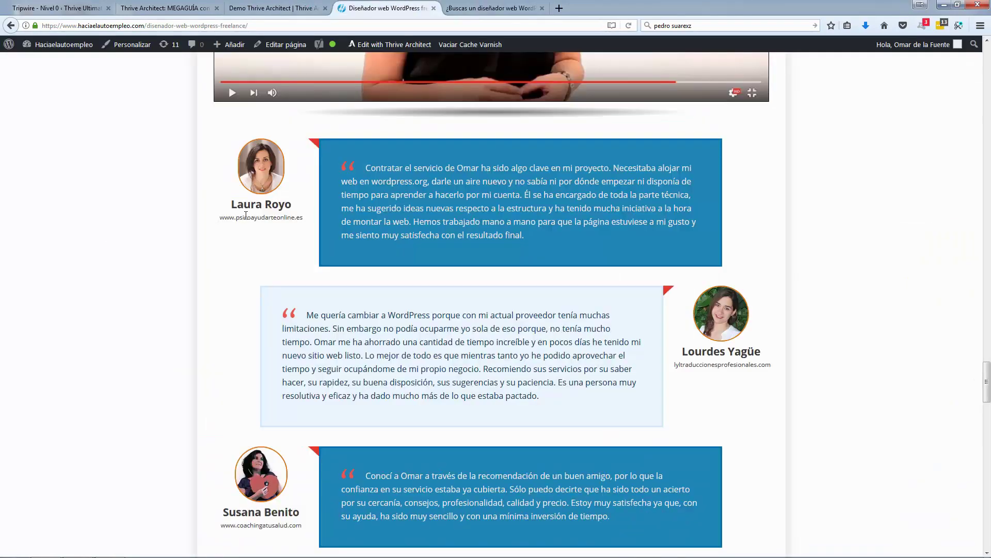
pyautogui.tripleClick(251, 217)
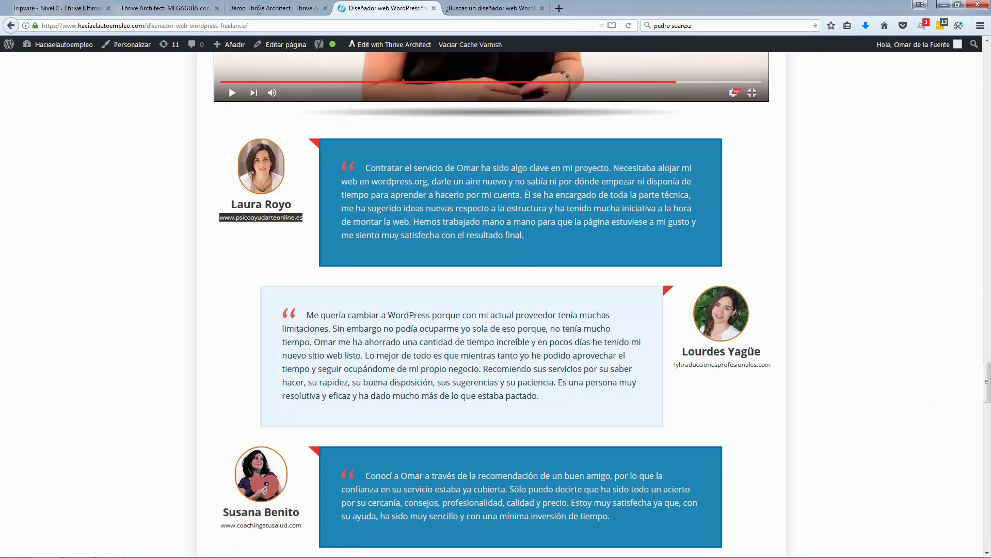
pyautogui.hotkey('ctrl', 'pageup')
pyautogui.doubleClick(217, 221)
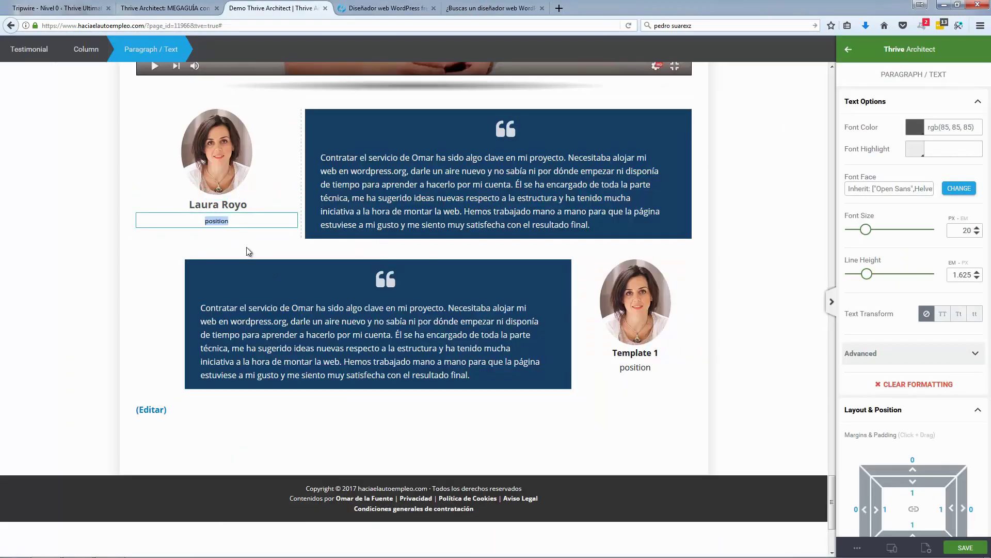
pyautogui.click(268, 256)
# Step: Copy the second client's testimonial text from the live page
pyautogui.click(390, 11)
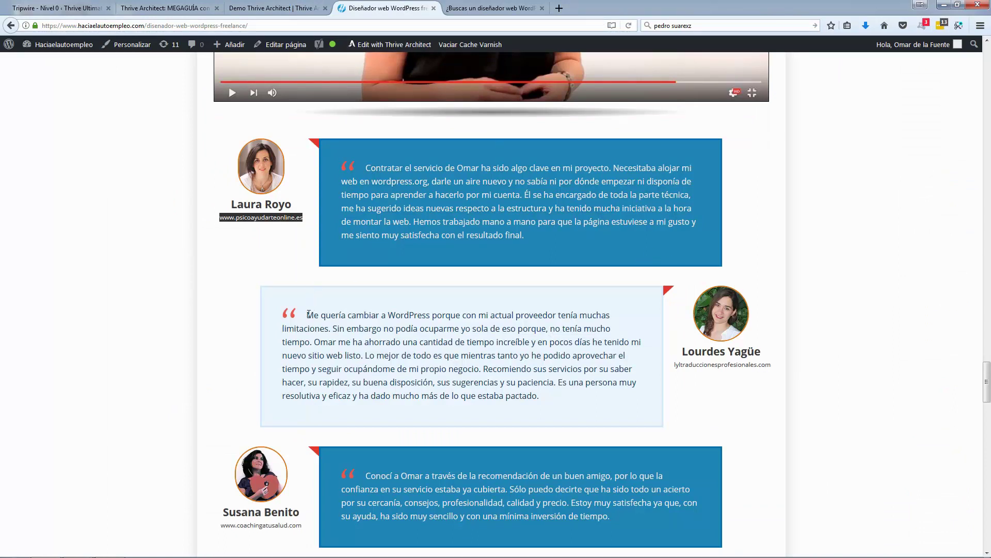
pyautogui.moveTo(306, 315); pyautogui.dragTo(552, 402)
pyautogui.click(279, 9)
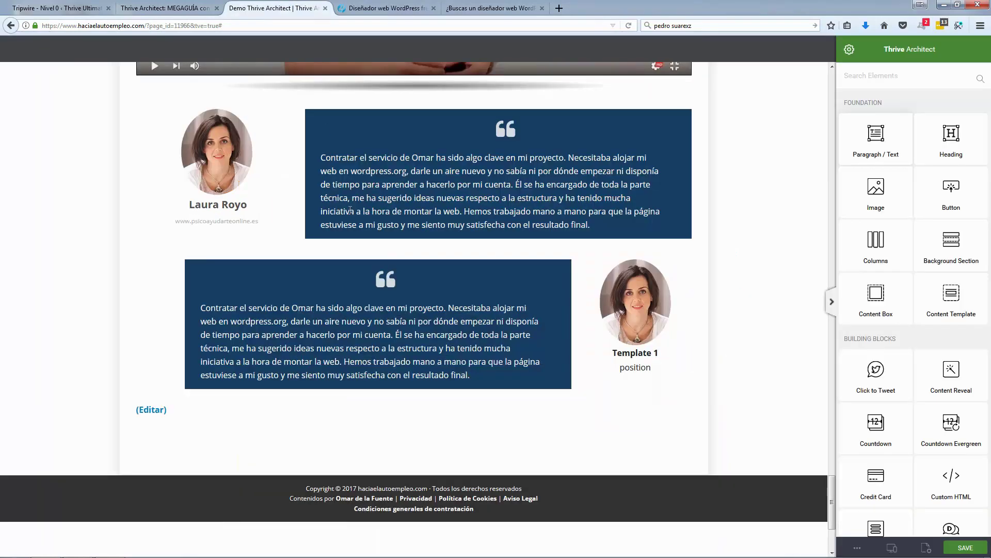
# Step: Paste the copied testimonial over the lower box's quote paragraph
pyautogui.tripleClick(366, 308)
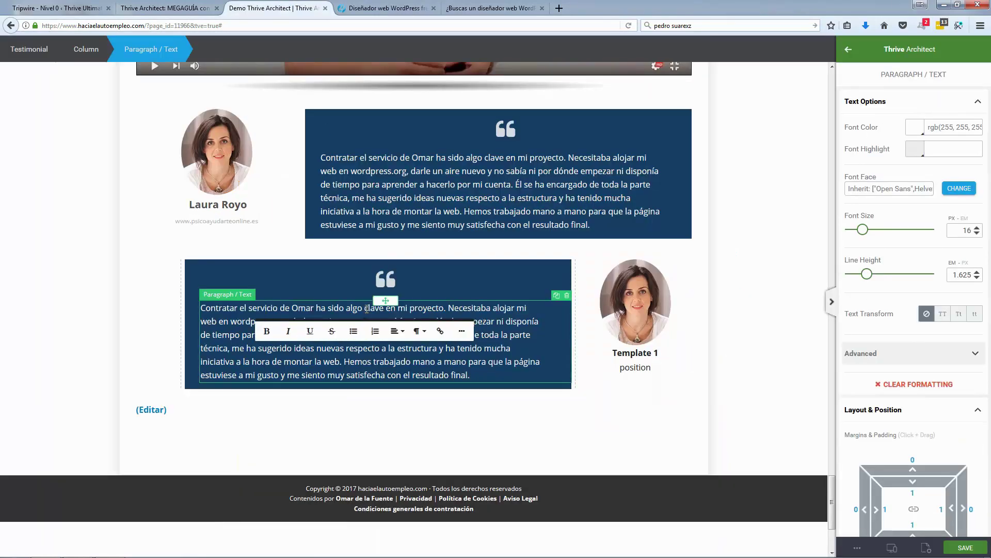
pyautogui.hotkey('ctrl', 'v')
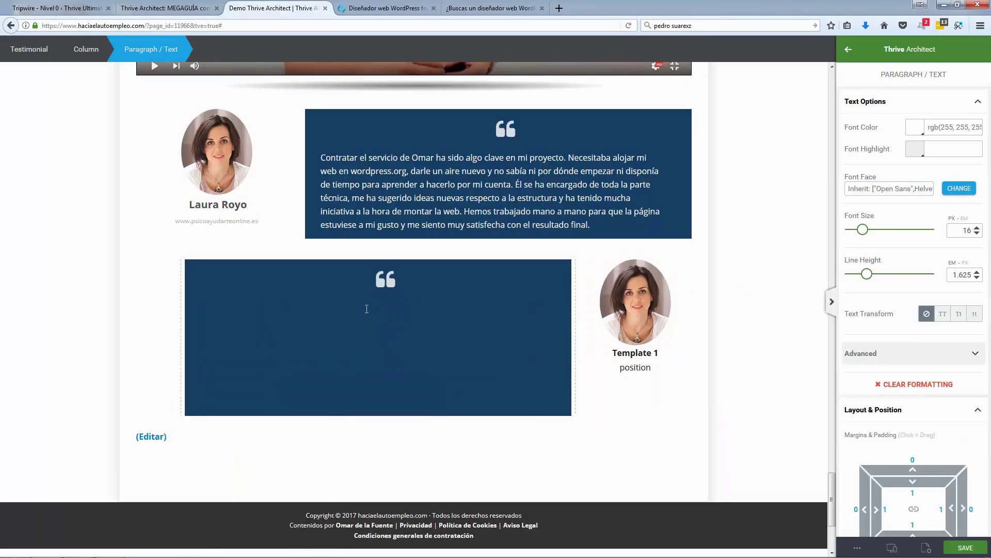
pyautogui.click(363, 323)
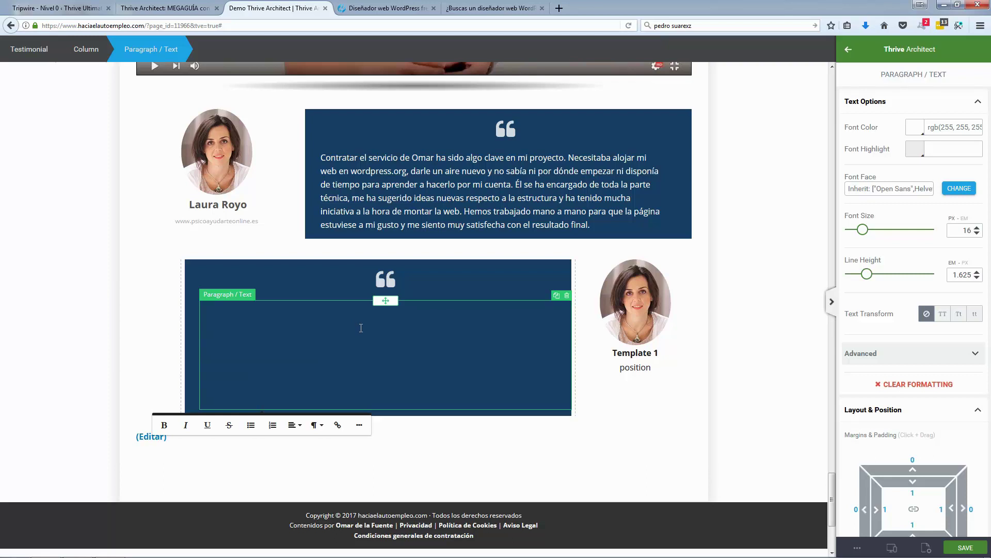
pyautogui.tripleClick(361, 328)
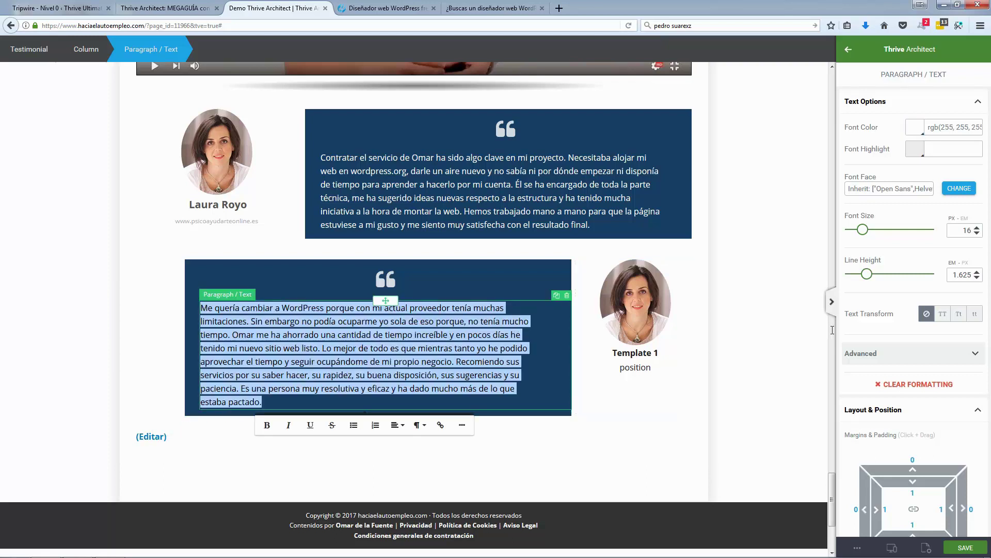
# Step: Make the lower box's quote text white
pyautogui.click(915, 132)
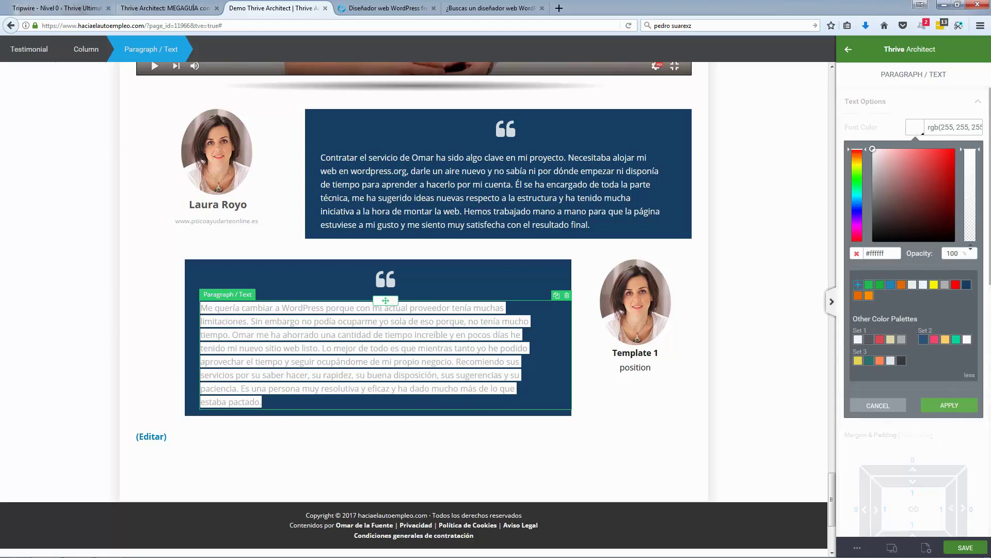
pyautogui.click(677, 401)
pyautogui.press('Delete')
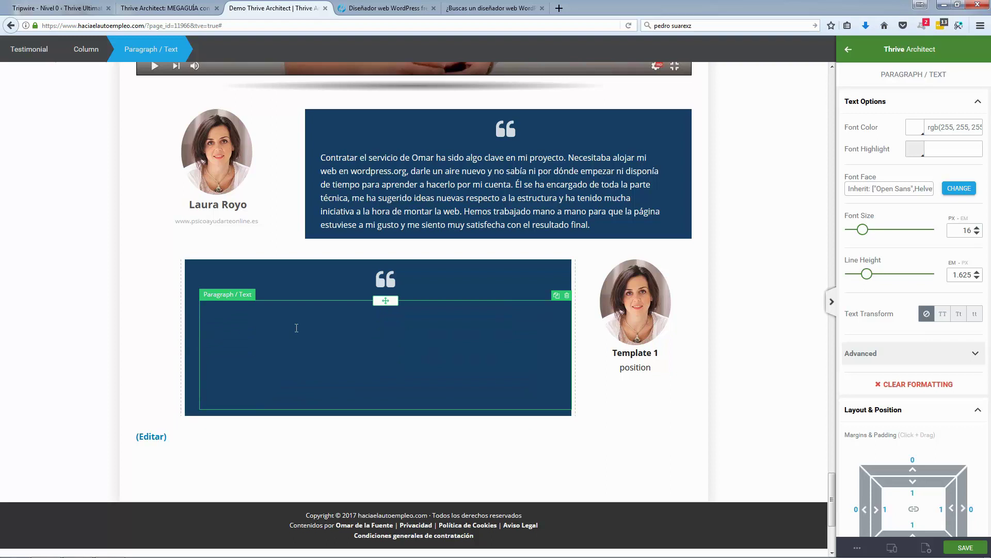
pyautogui.click(297, 327)
pyautogui.tripleClick(459, 368)
pyautogui.click(467, 367)
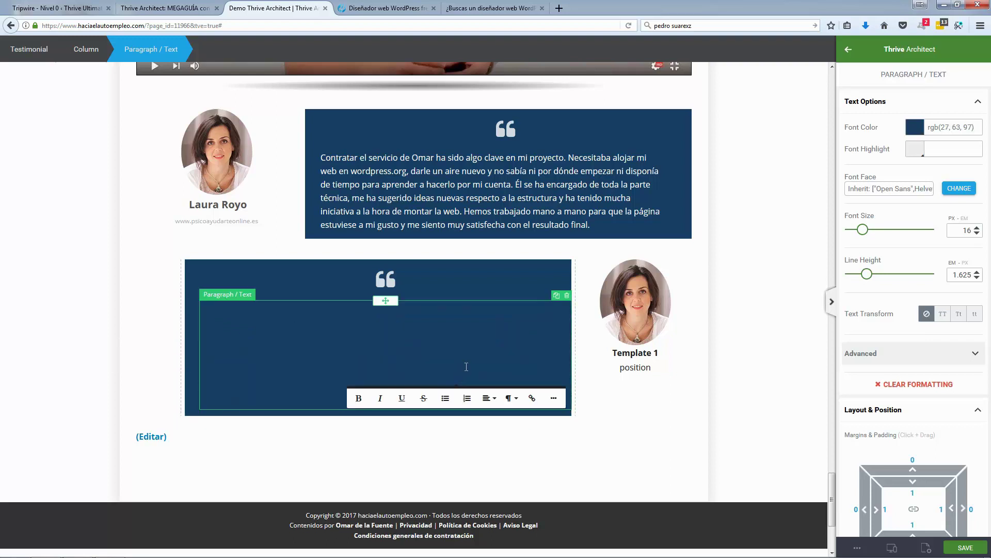
pyautogui.tripleClick(511, 382)
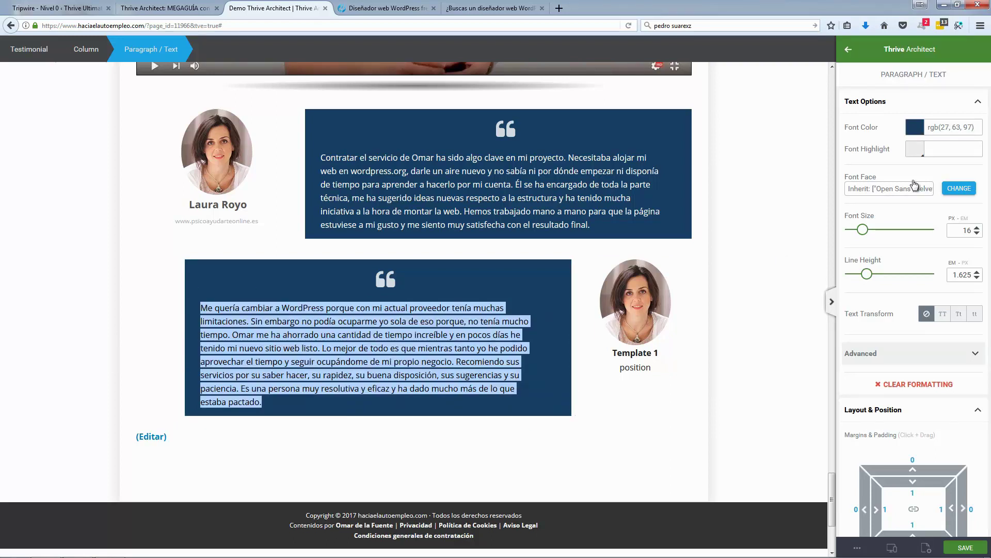
pyautogui.click(923, 134)
pyautogui.click(872, 148)
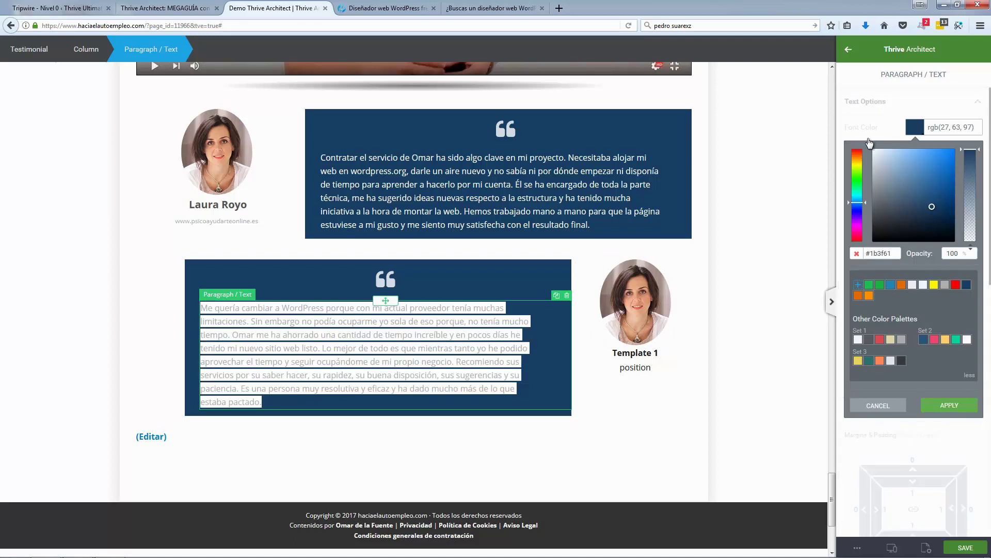
pyautogui.click(944, 407)
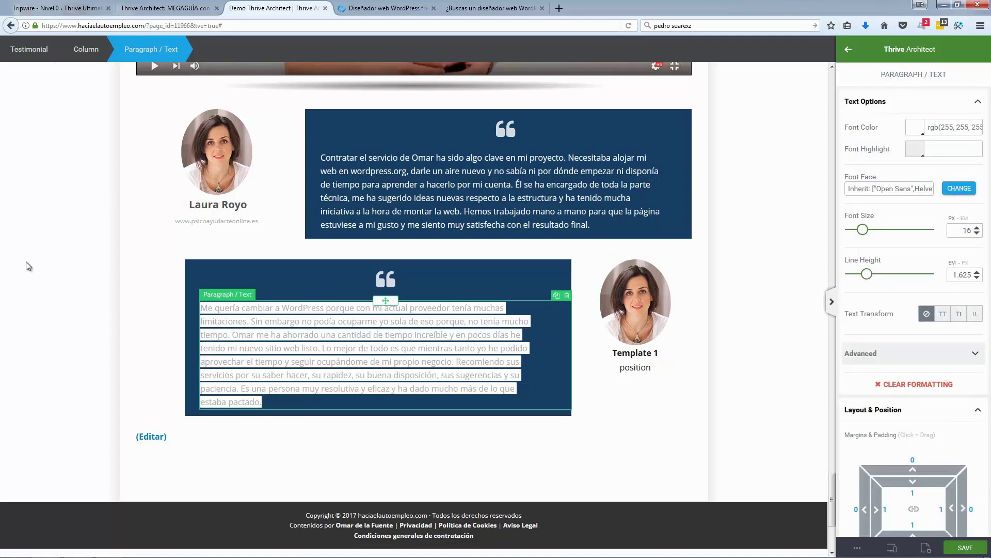
pyautogui.click(112, 292)
# Step: Delete the second testimonial's paragraph
pyautogui.click(250, 321)
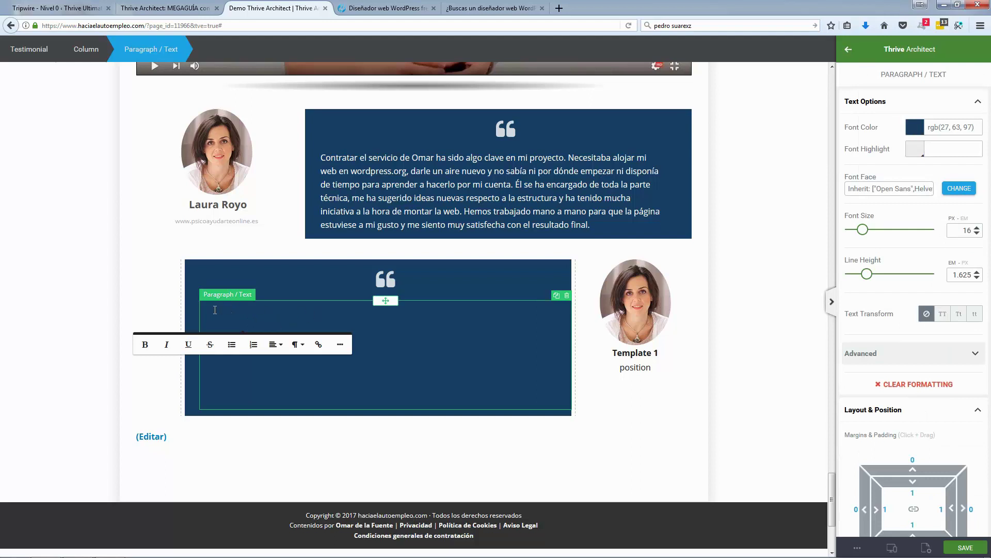
pyautogui.click(568, 297)
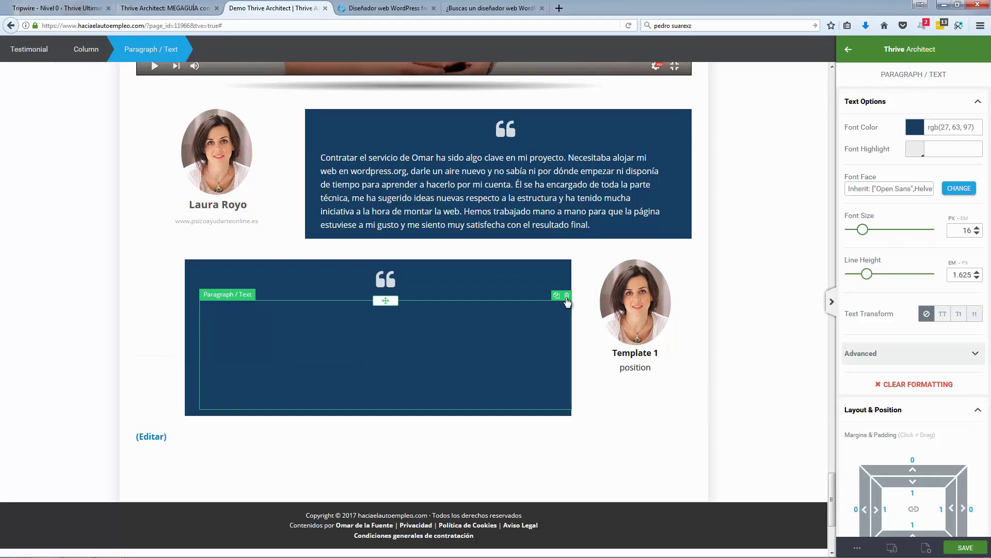
pyautogui.click(568, 296)
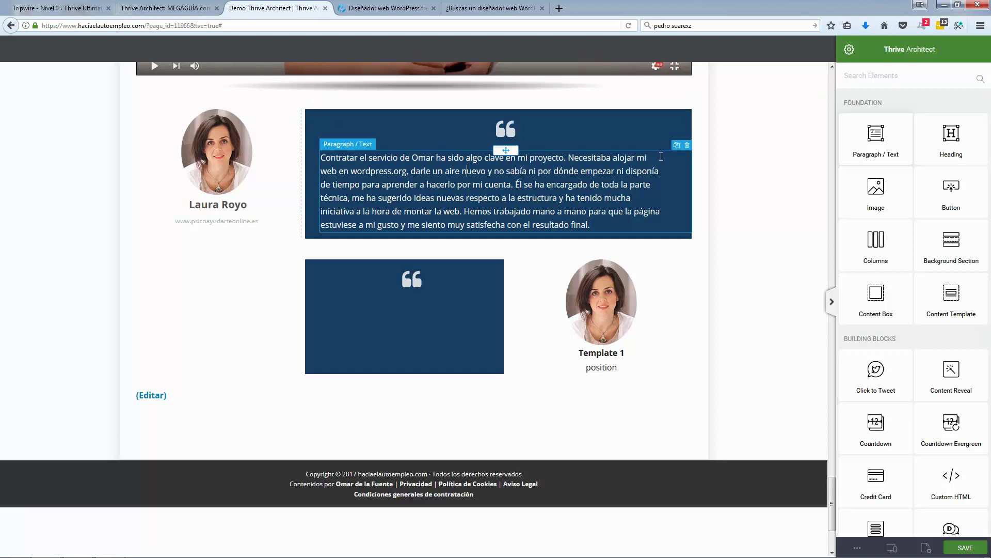
# Step: Duplicate the first testimonial's paragraph and move the copy into the lower box
pyautogui.click(661, 157)
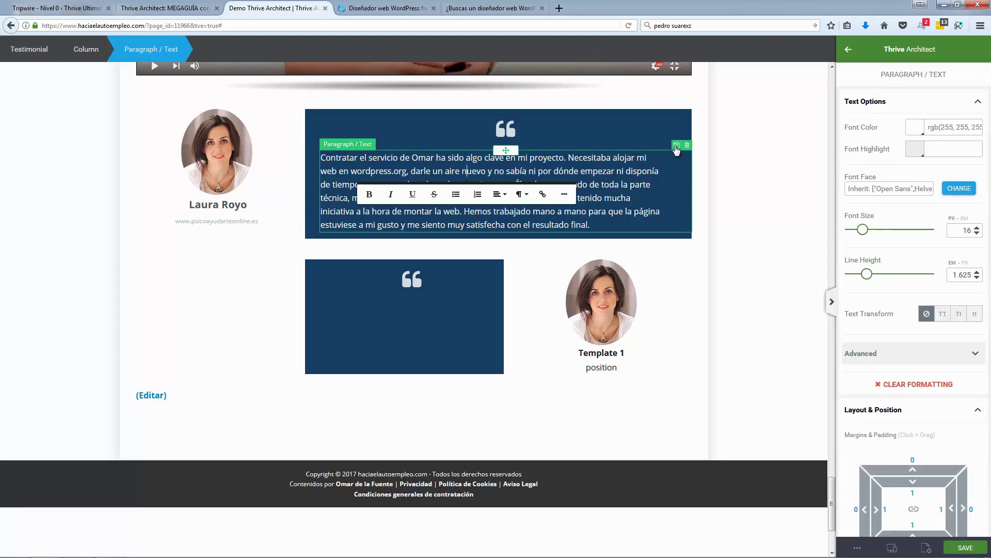
pyautogui.click(676, 146)
pyautogui.click(458, 239)
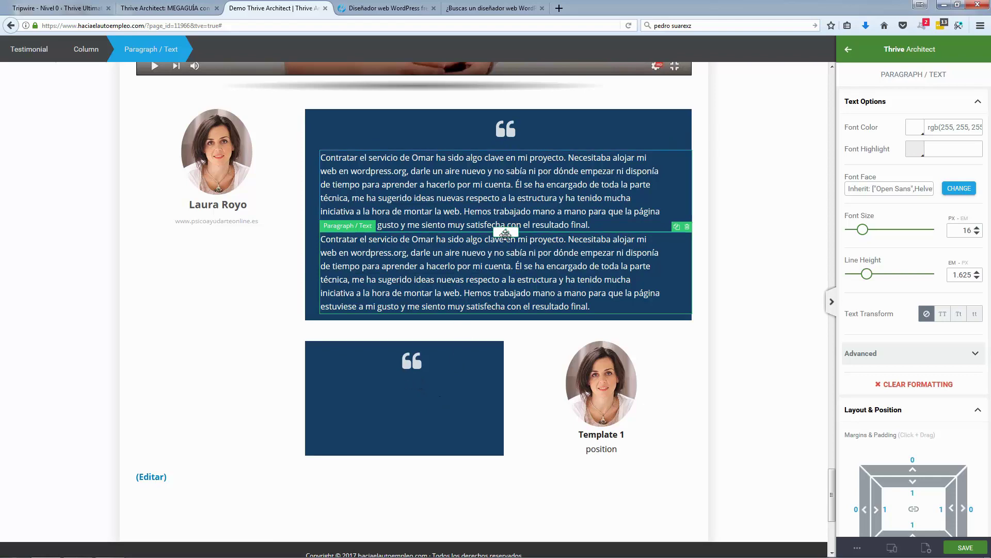
pyautogui.moveTo(434, 340); pyautogui.dragTo(444, 283)
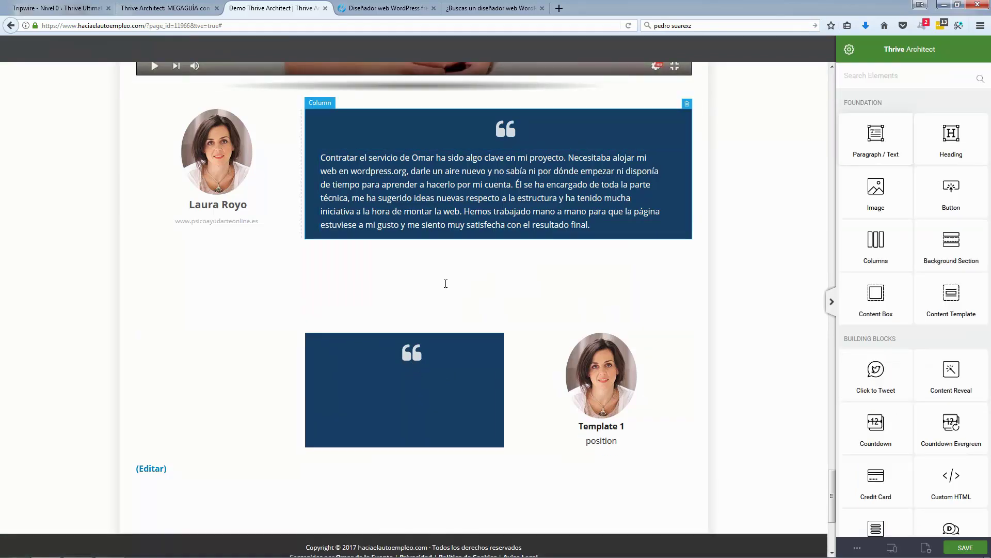
pyautogui.click(423, 255)
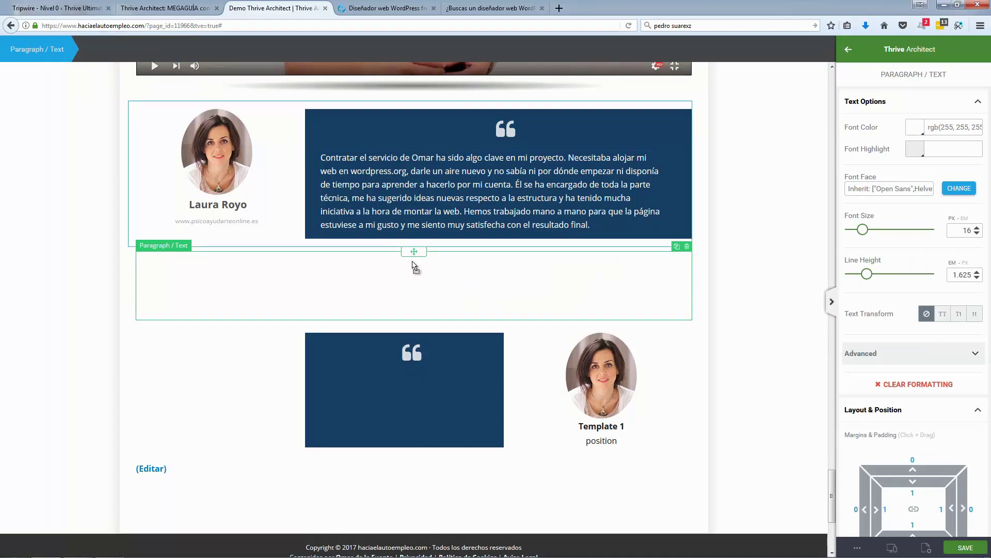
pyautogui.moveTo(414, 251); pyautogui.dragTo(412, 357)
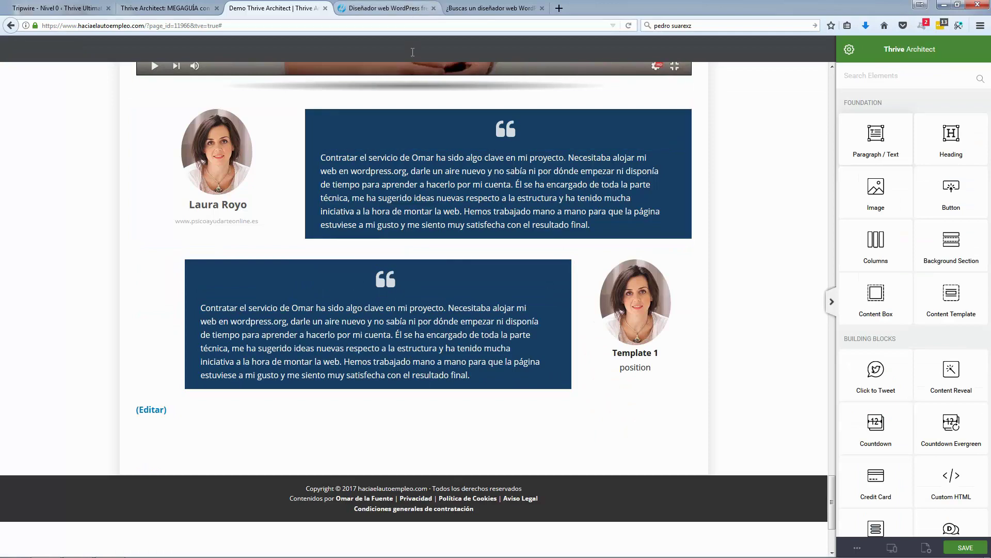
# Step: Try pasting the live page's second testimonial in red text, then revert to the copied paragraph
pyautogui.hotkey('ctrl', 'Tab')
pyautogui.moveTo(315, 315); pyautogui.dragTo(537, 397)
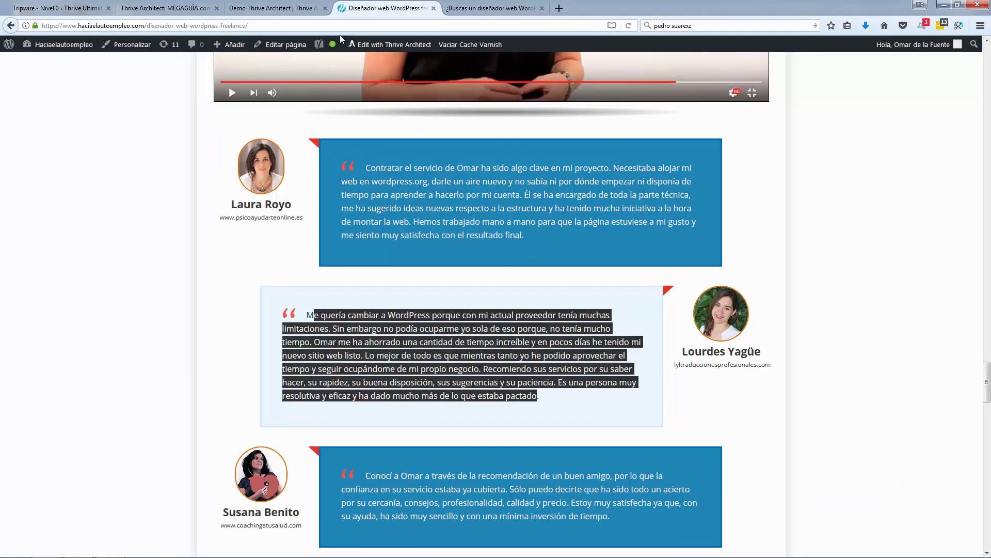
pyautogui.click(292, 8)
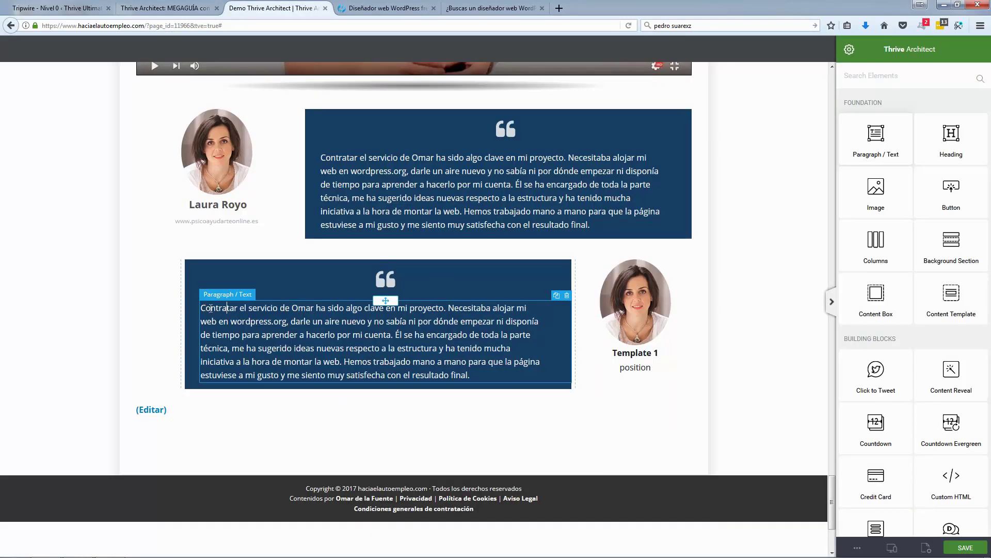
pyautogui.moveTo(206, 308); pyautogui.dragTo(467, 375)
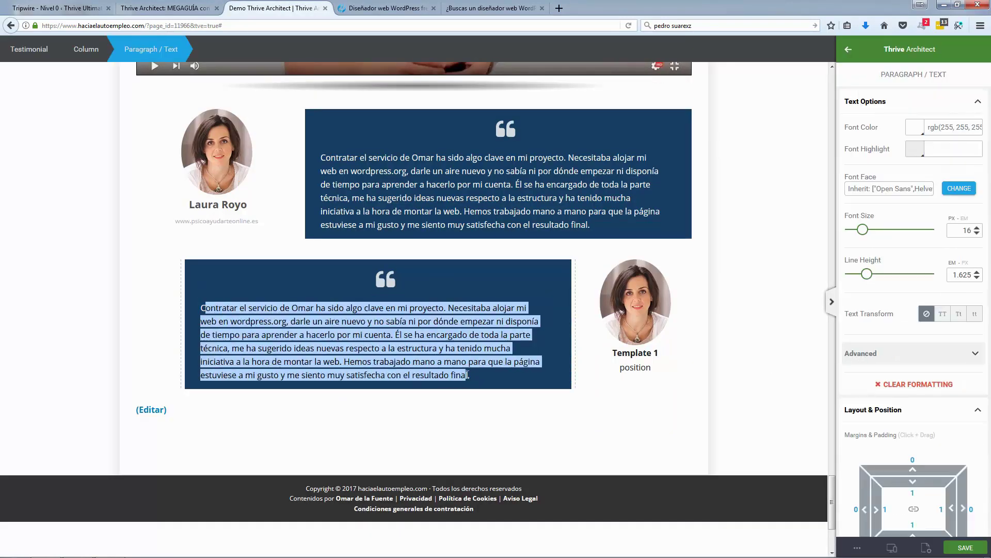
pyautogui.hotkey('ctrl', 'v')
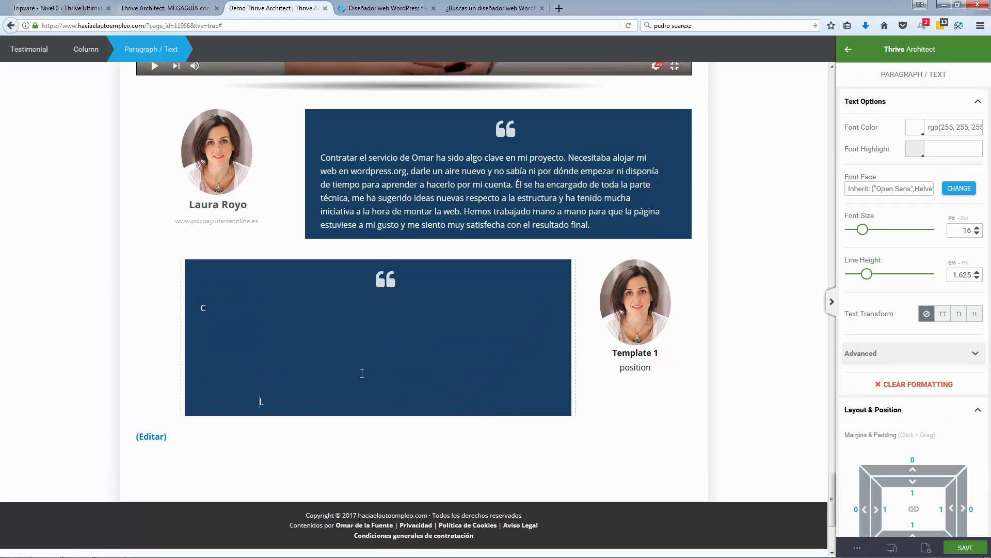
pyautogui.hotkey('ctrl', 'a')
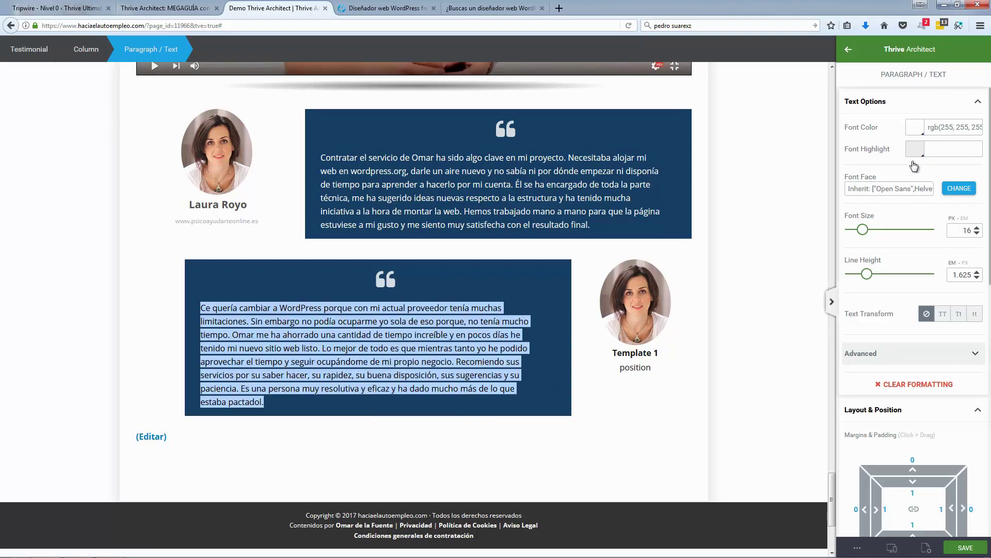
pyautogui.click(913, 128)
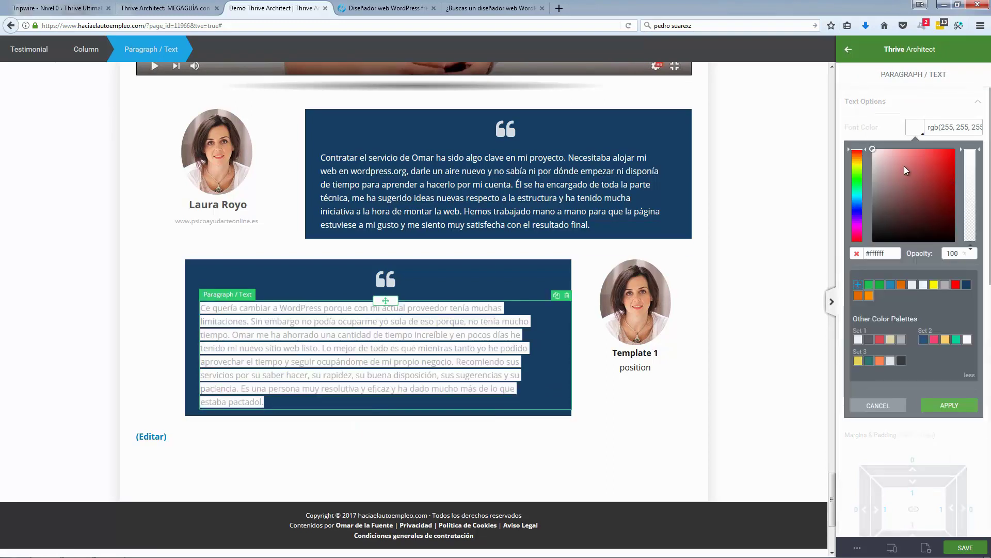
pyautogui.moveTo(904, 166); pyautogui.dragTo(941, 153)
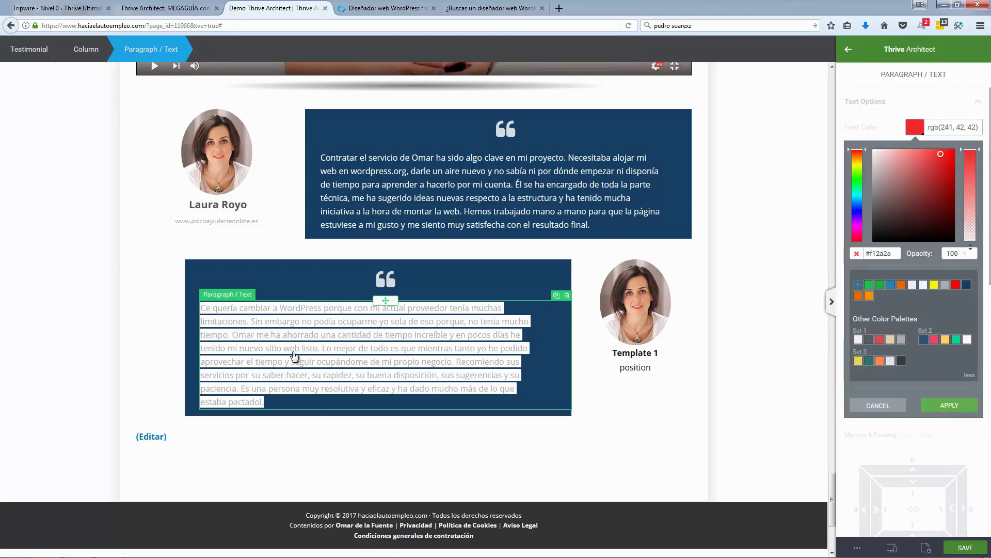
pyautogui.click(159, 345)
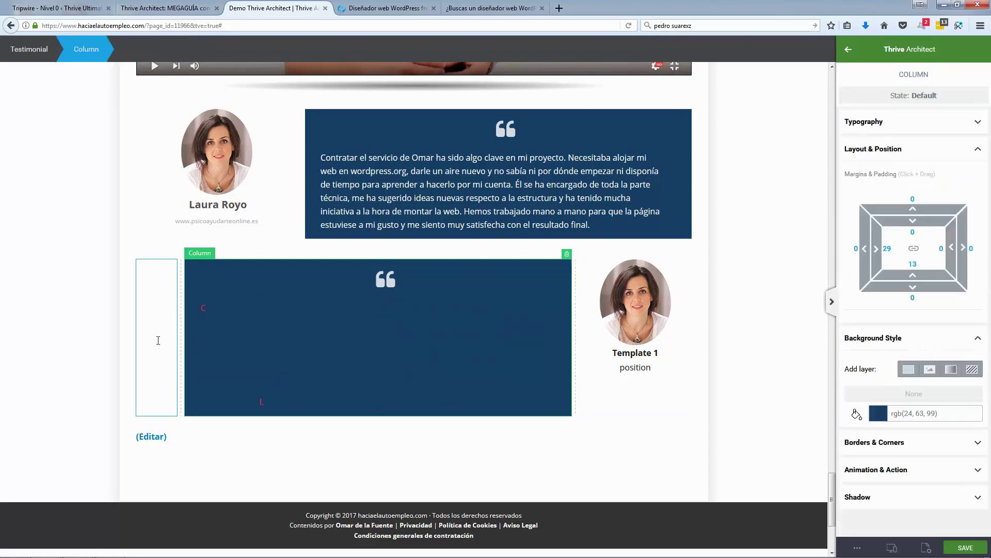
pyautogui.click(235, 339)
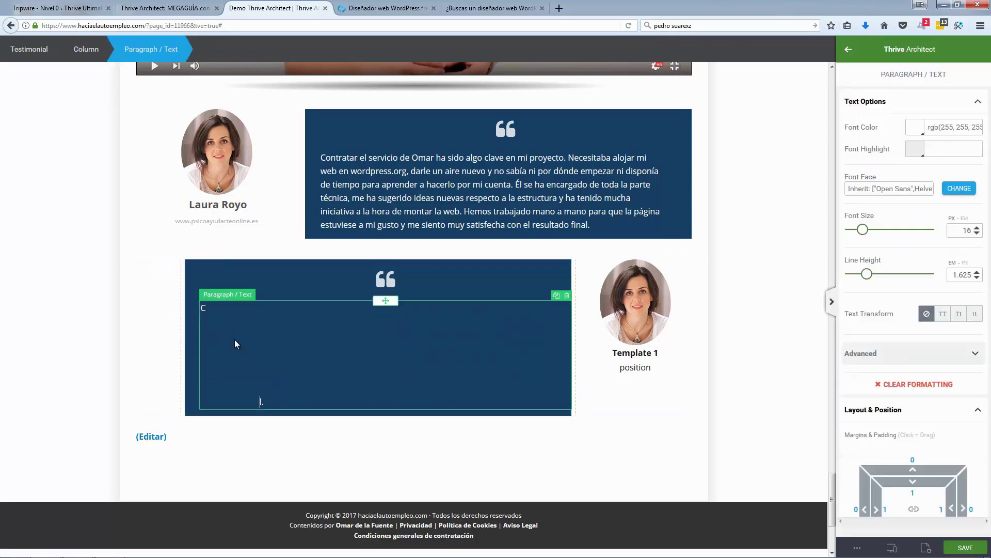
pyautogui.hotkey('ctrl', 'a')
pyautogui.click(101, 330)
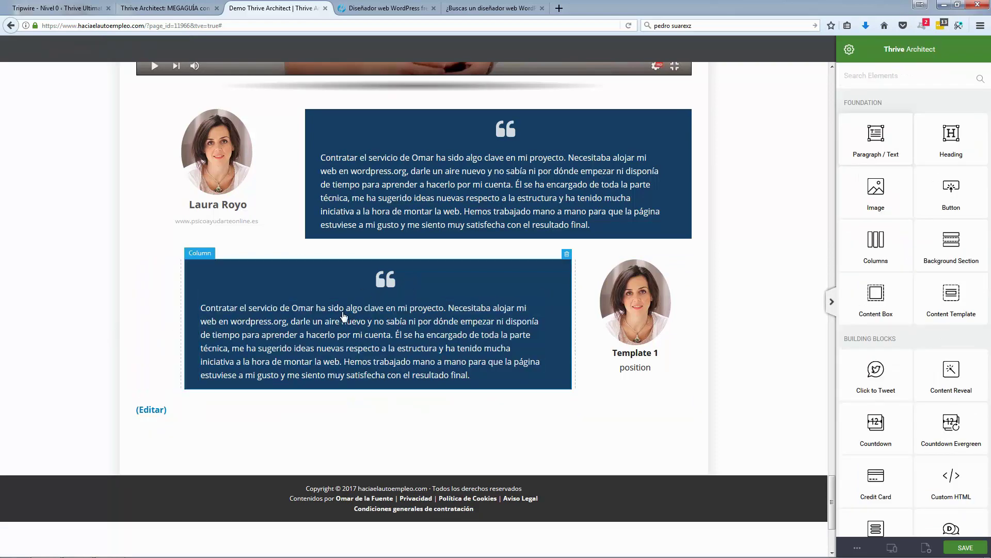
pyautogui.scroll(1, 523, 284)
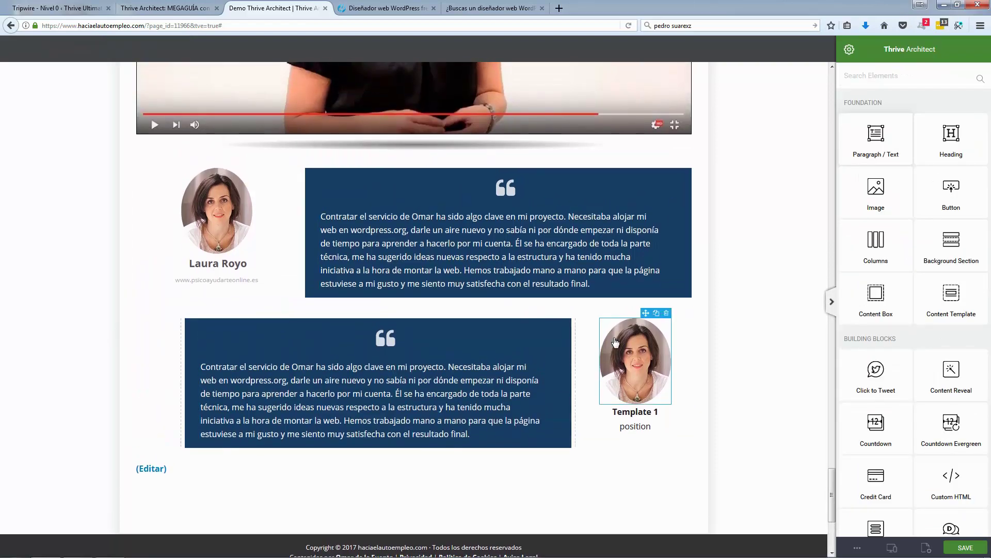
# Step: Replace the Template 1 portrait with the green-background photo from the media library
pyautogui.click(615, 342)
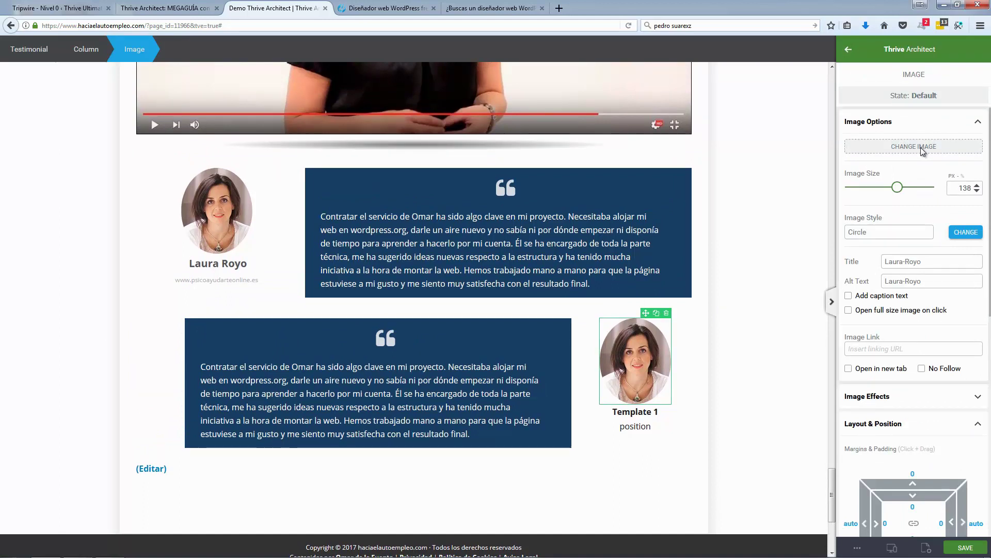
pyautogui.click(921, 147)
pyautogui.moveTo(809, 111); pyautogui.dragTo(730, 112)
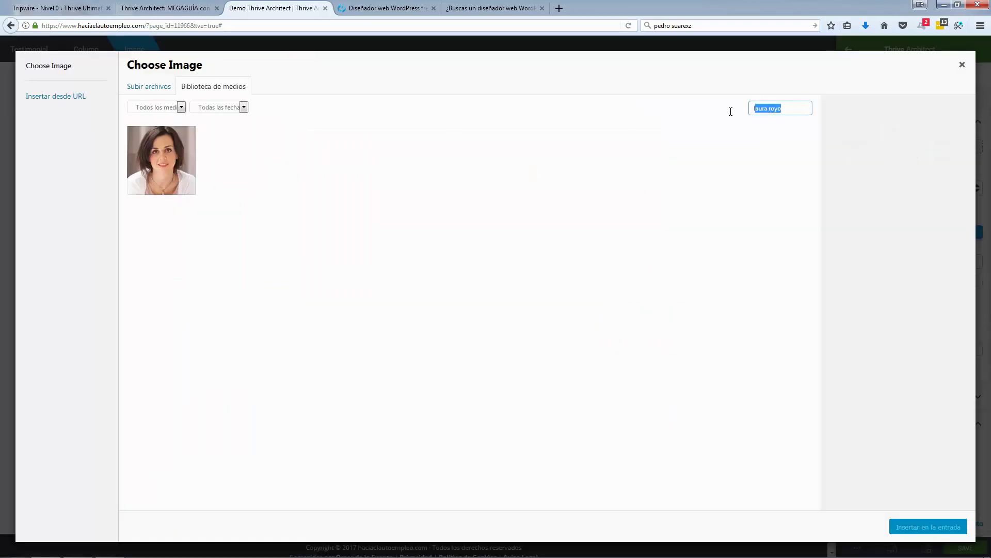
pyautogui.write('lourdes')
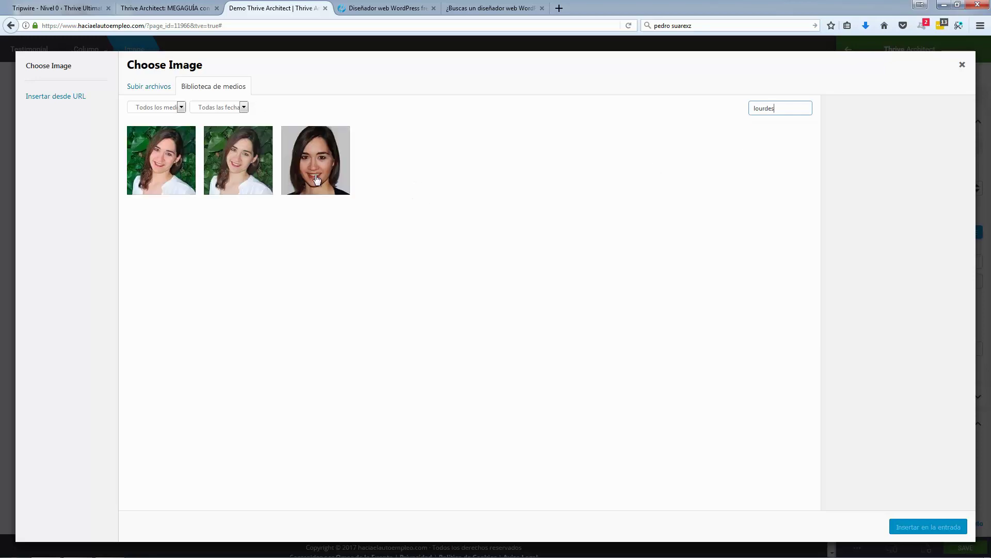
pyautogui.click(167, 168)
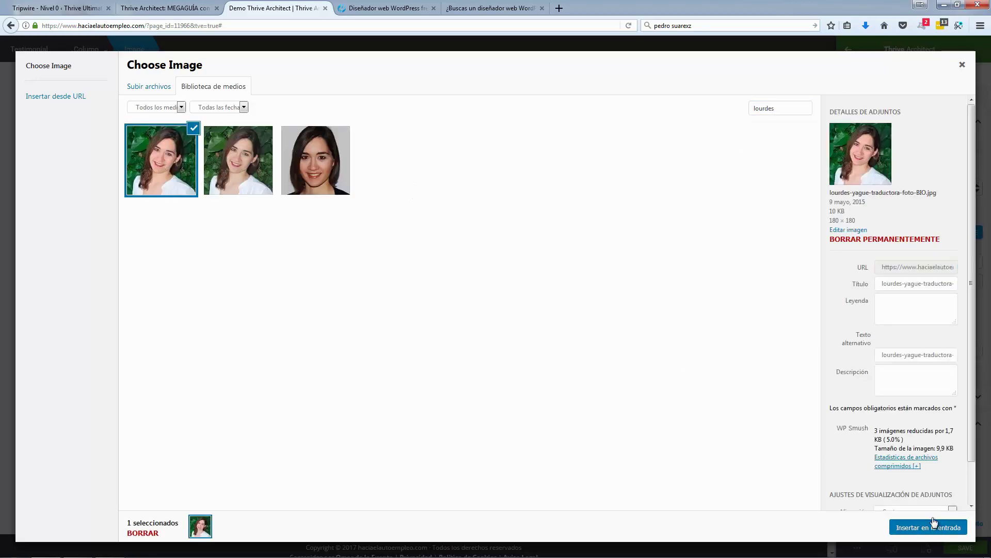
pyautogui.click(933, 526)
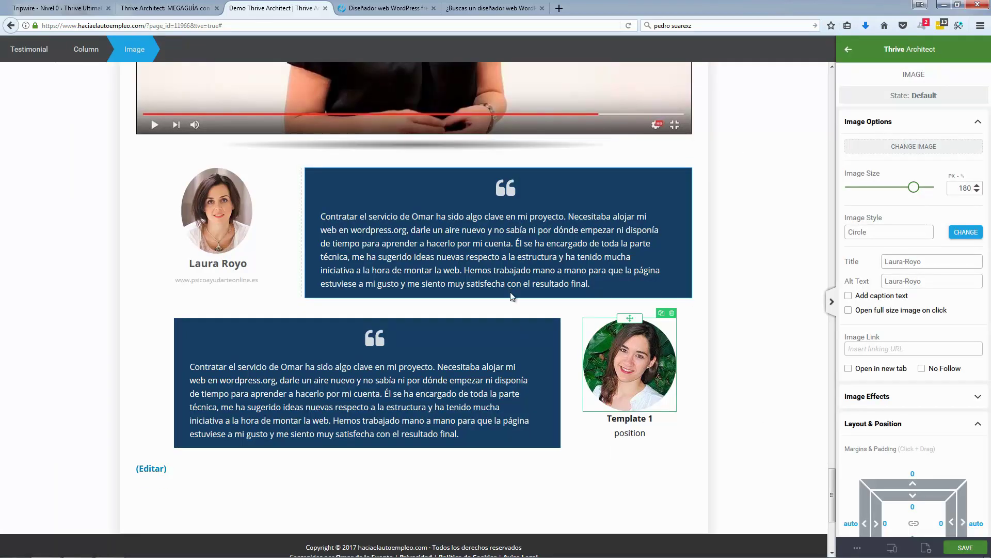
# Step: Set the new portrait's image size to 145 px
pyautogui.click(232, 230)
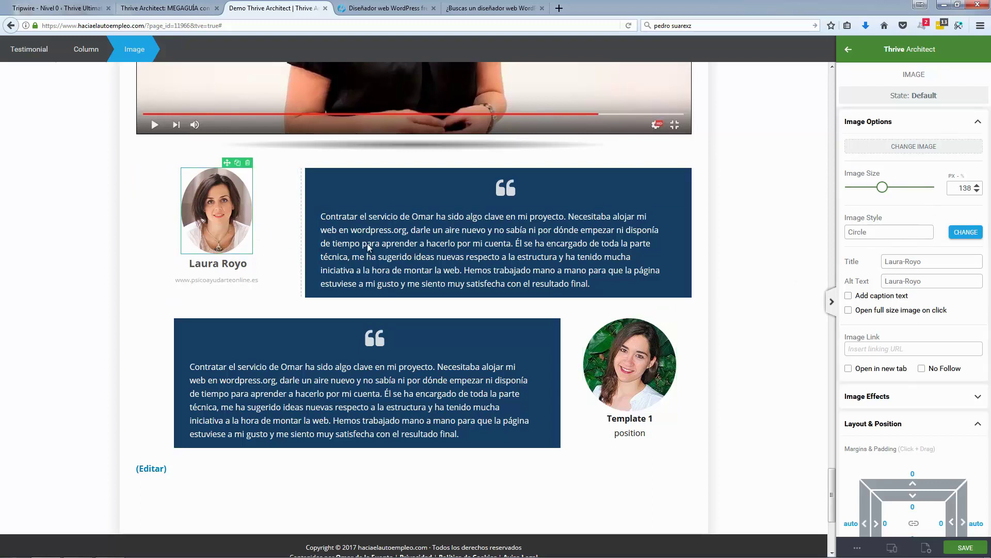
pyautogui.click(970, 188)
pyautogui.press('BackSpace')
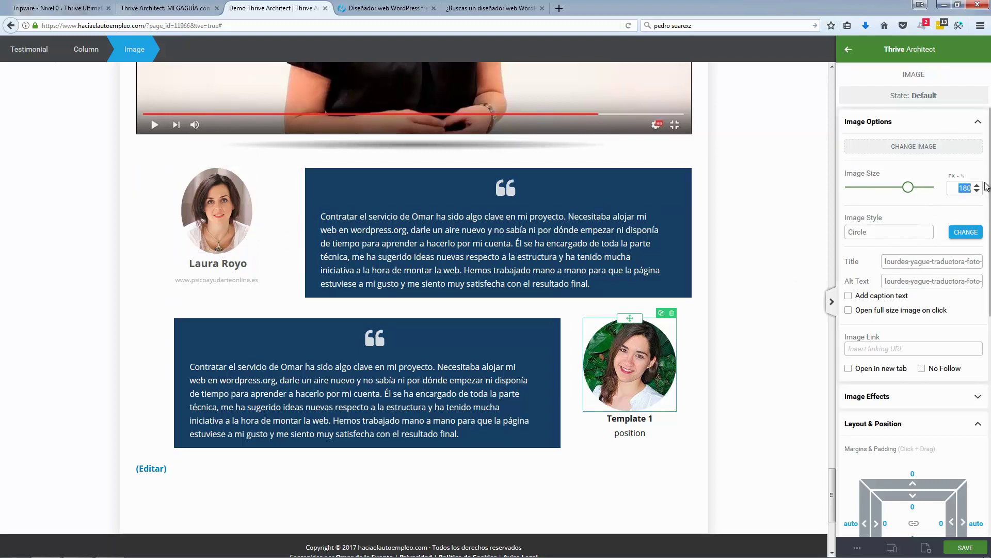
pyautogui.write('8')
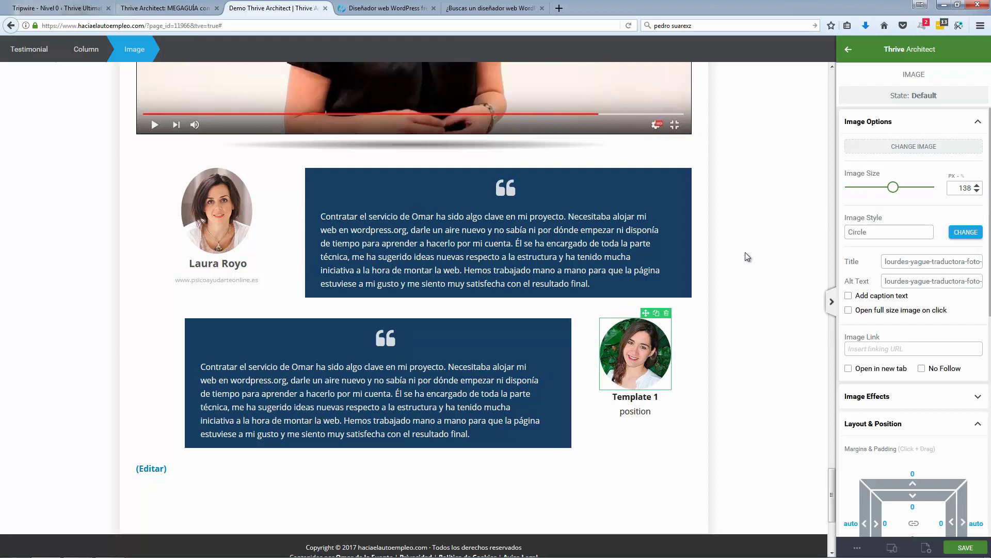
pyautogui.doubleClick(979, 188)
pyautogui.write('145')
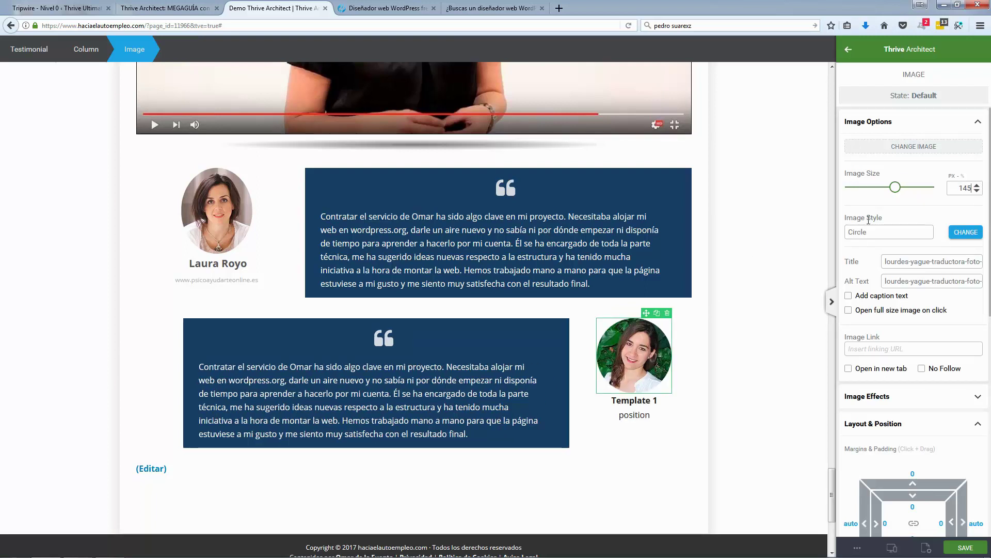
# Step: Replace the 'Template 1' placeholder under the second photo with the client's full name
pyautogui.tripleClick(628, 402)
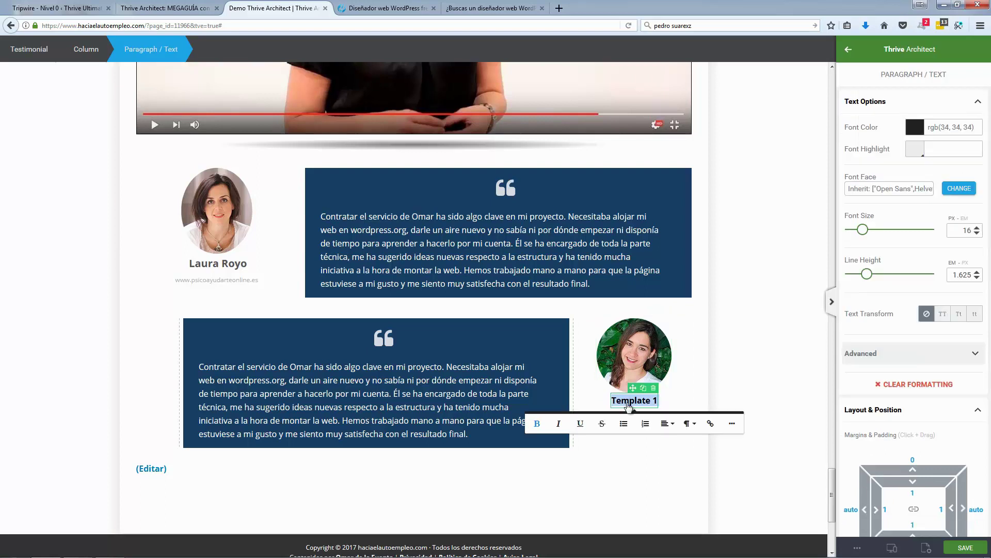
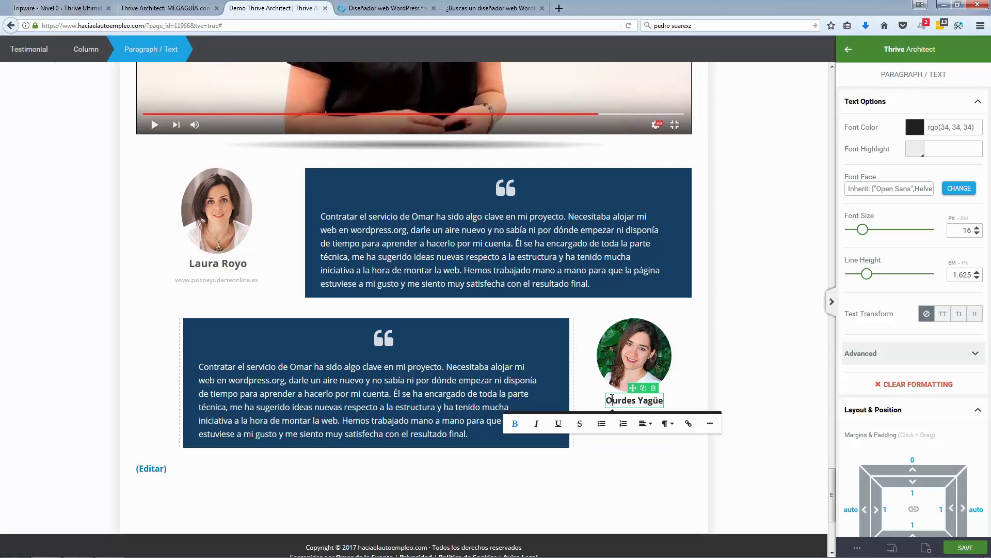
pyautogui.write('Lo')
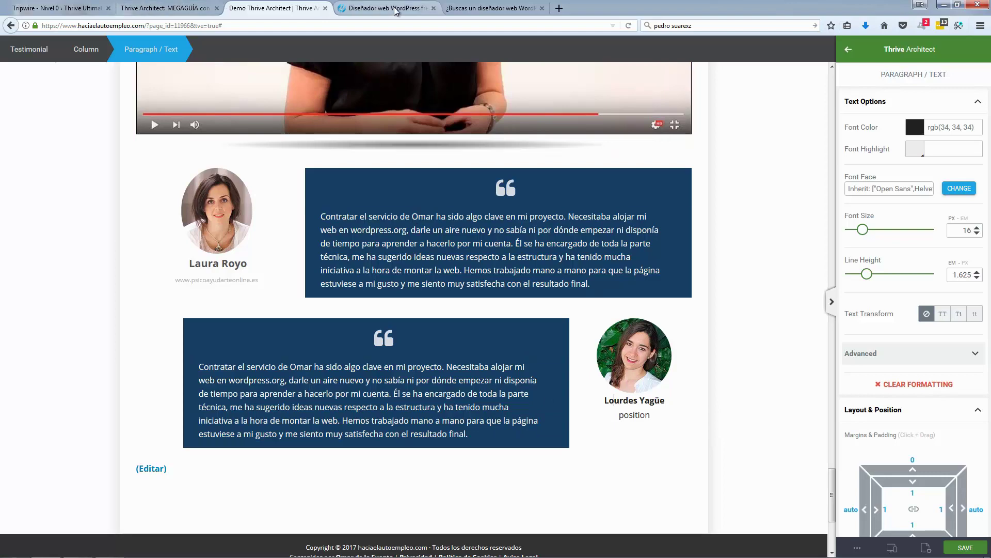
# Step: Paste the client's website from the live page over 'position', then save the page
pyautogui.click(387, 8)
pyautogui.click(738, 367)
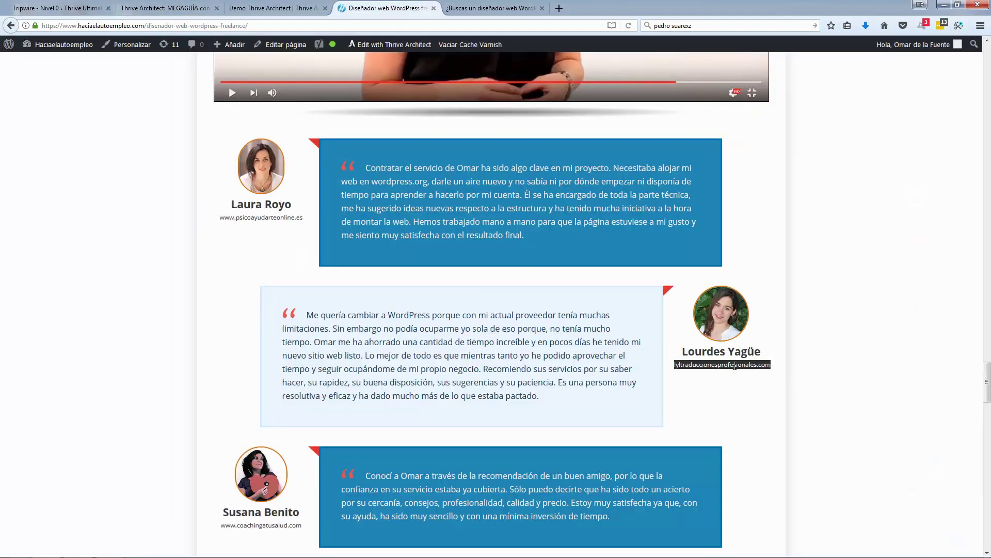
pyautogui.click(299, 10)
pyautogui.click(633, 416)
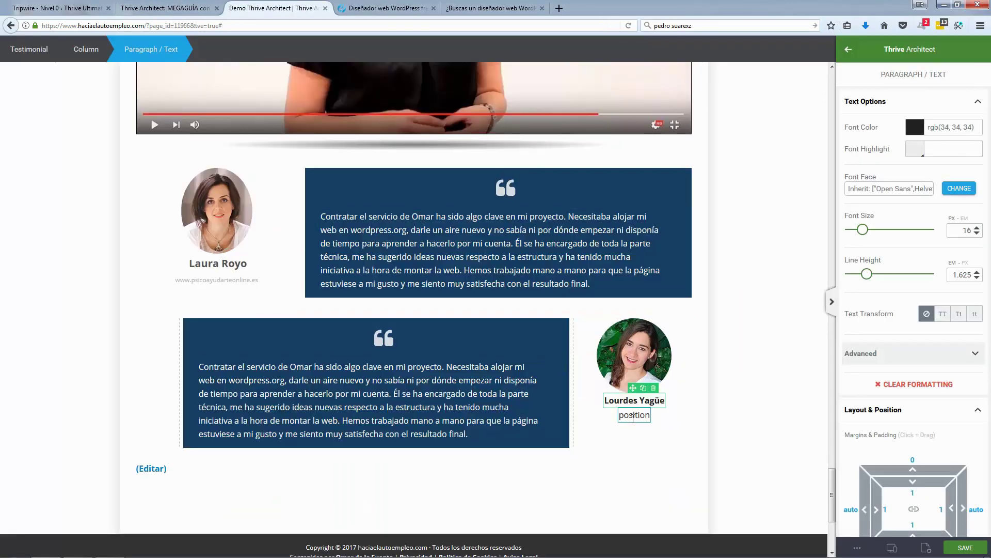
pyautogui.doubleClick(635, 416)
pyautogui.write('lyltraduccionesprofesionales.com')
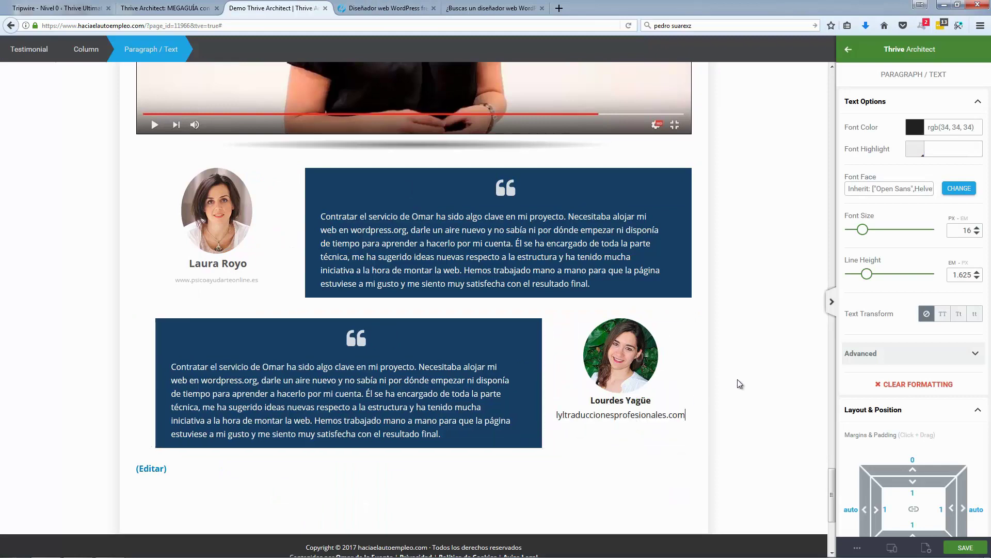
pyautogui.click(738, 395)
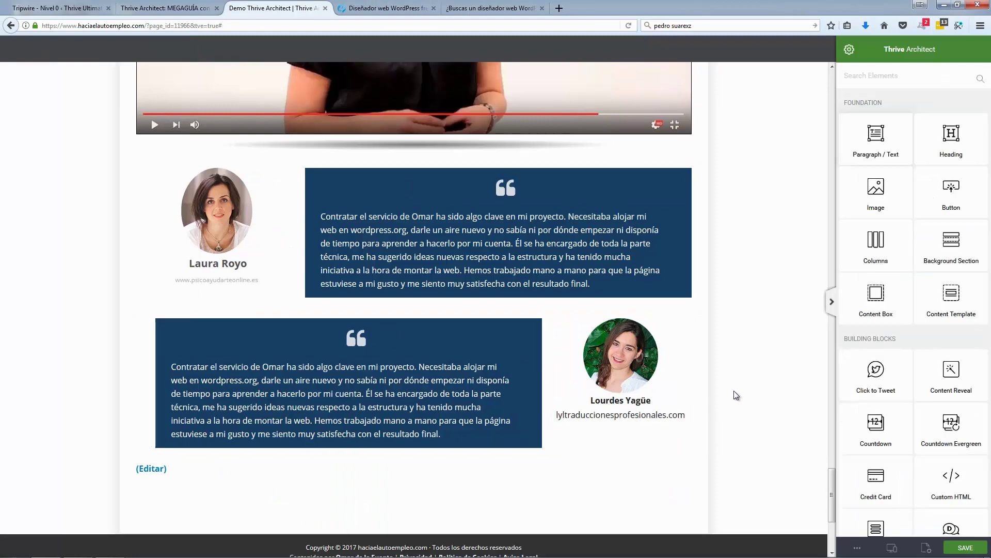
pyautogui.click(950, 548)
pyautogui.scroll(-3, 93, 230)
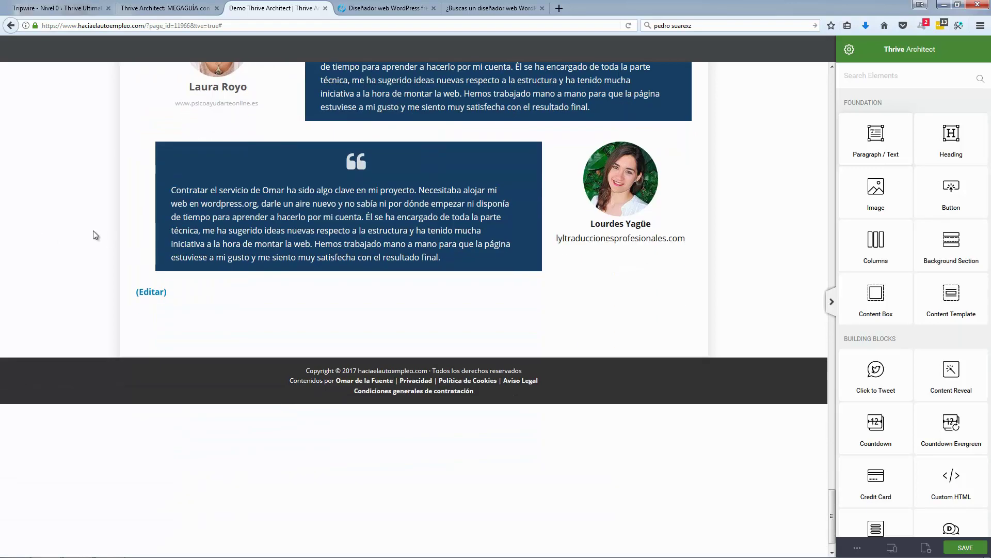
# Step: Copy the '¿Consideras que soy el diseñador web que necesitas?' heading from the live page into a new text block below the testimonial
pyautogui.scroll(3, 93, 230)
pyautogui.click(394, 5)
pyautogui.scroll(-3, 155, 215)
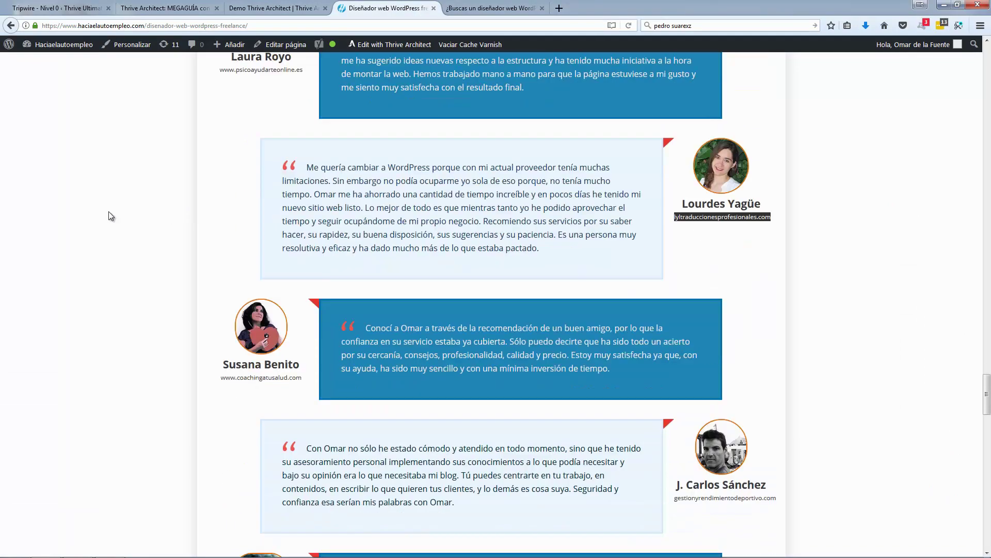
pyautogui.scroll(-5, 455, 248)
pyautogui.scroll(-7, 453, 250)
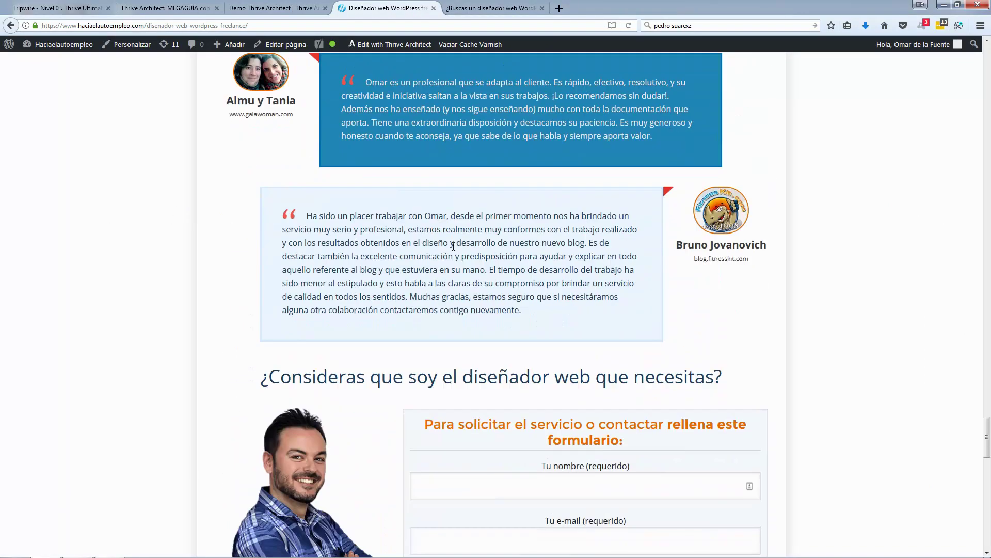
pyautogui.tripleClick(355, 201)
pyautogui.hotkey('ctrl', 'c')
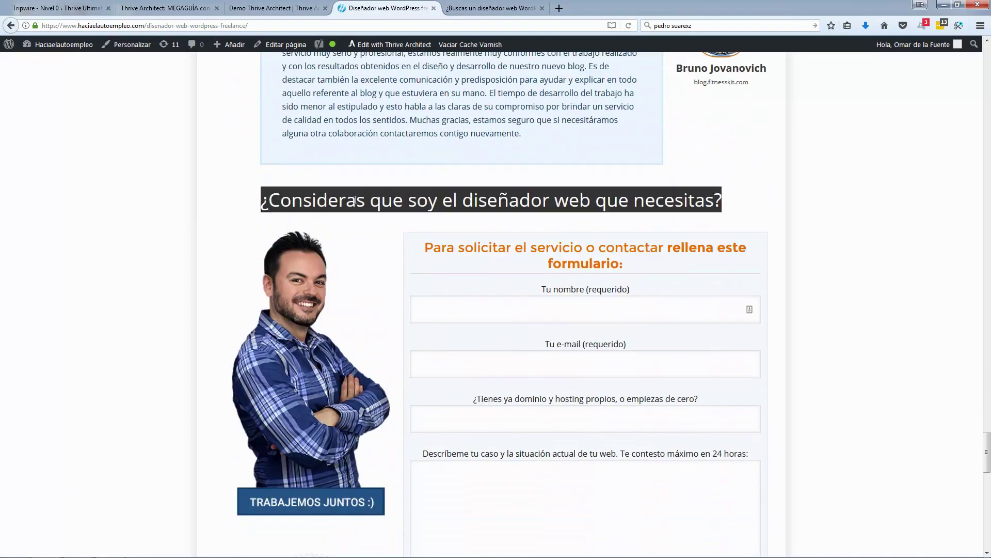
pyautogui.click(268, 8)
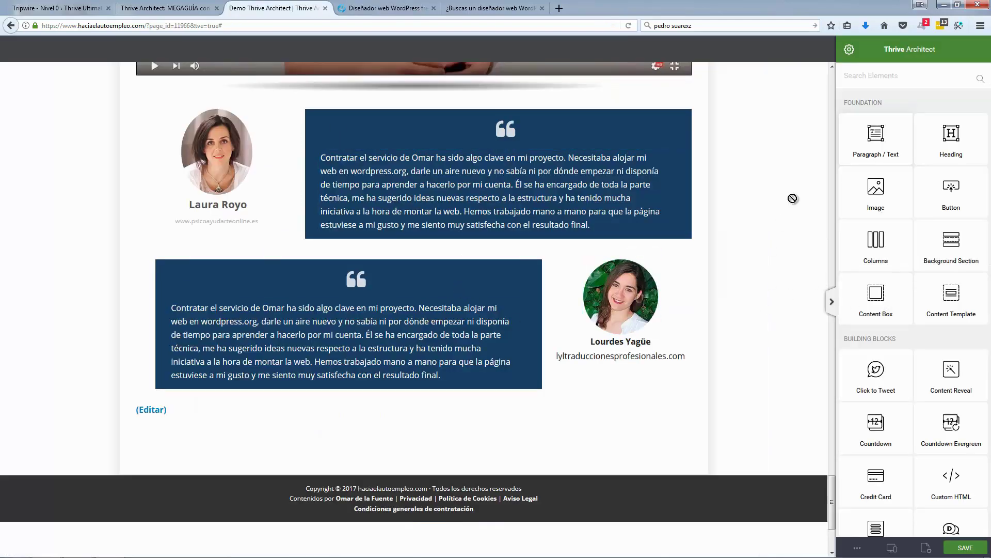
pyautogui.moveTo(883, 150); pyautogui.dragTo(473, 405)
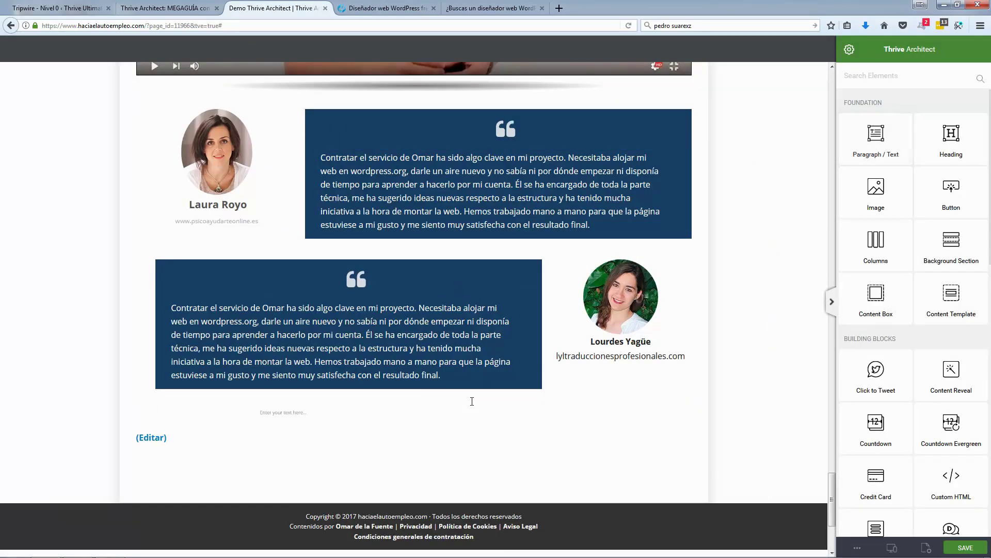
pyautogui.hotkey('ctrl', 'v')
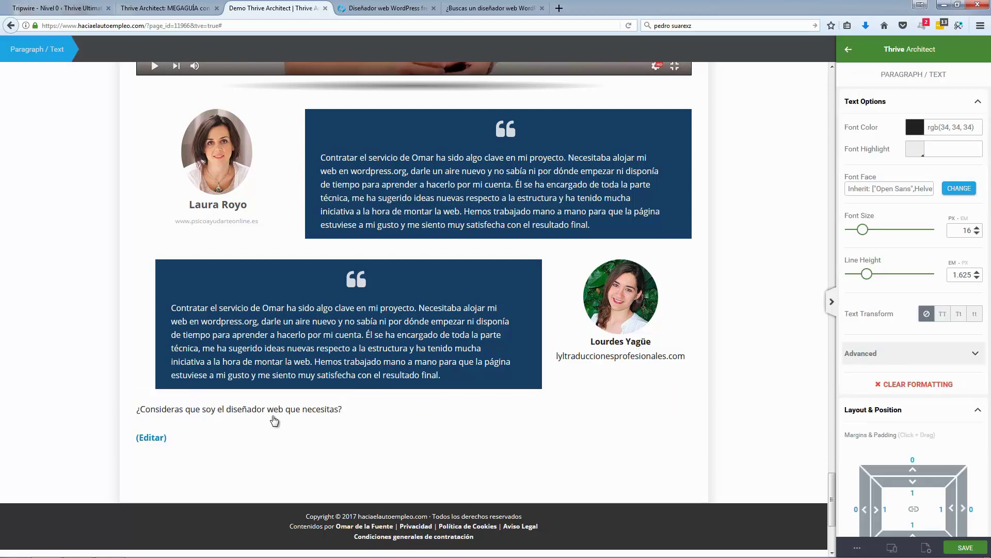
# Step: Centre the new heading, set it to 35 px, and colour it dark navy
pyautogui.tripleClick(274, 416)
pyautogui.click(292, 431)
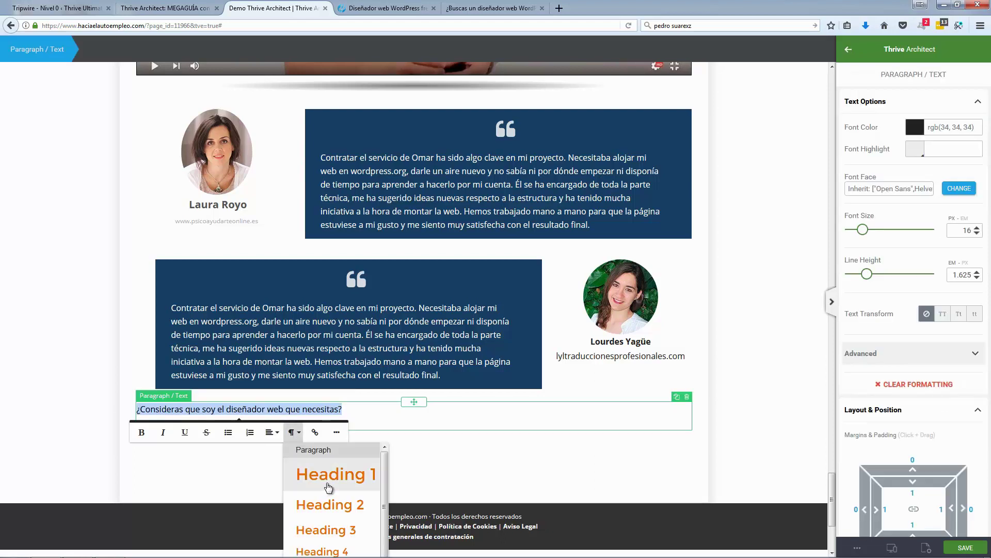
pyautogui.click(271, 433)
pyautogui.click(282, 462)
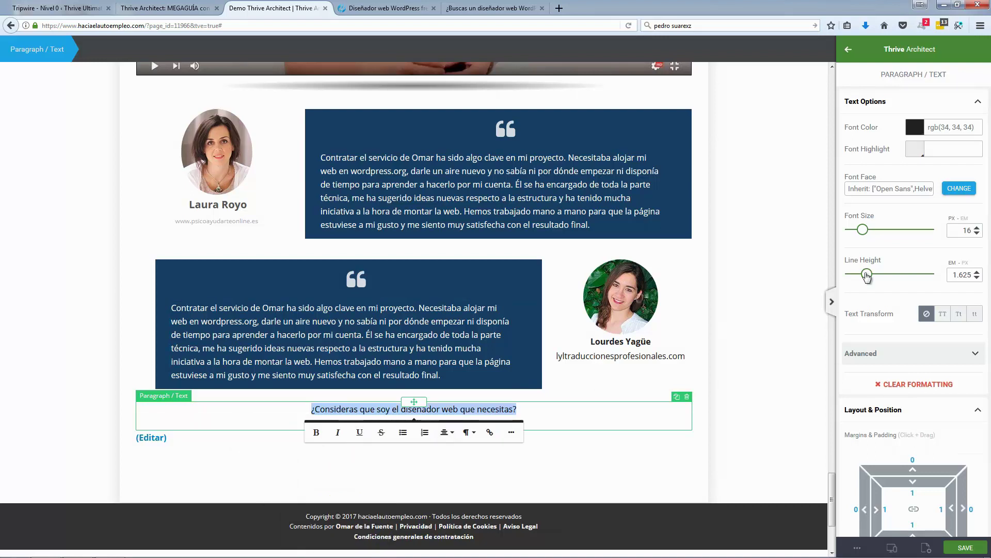
pyautogui.moveTo(863, 230)
pyautogui.mouseDown()
pyautogui.moveTo(896, 233)
pyautogui.moveTo(880, 234)
pyautogui.mouseUp()
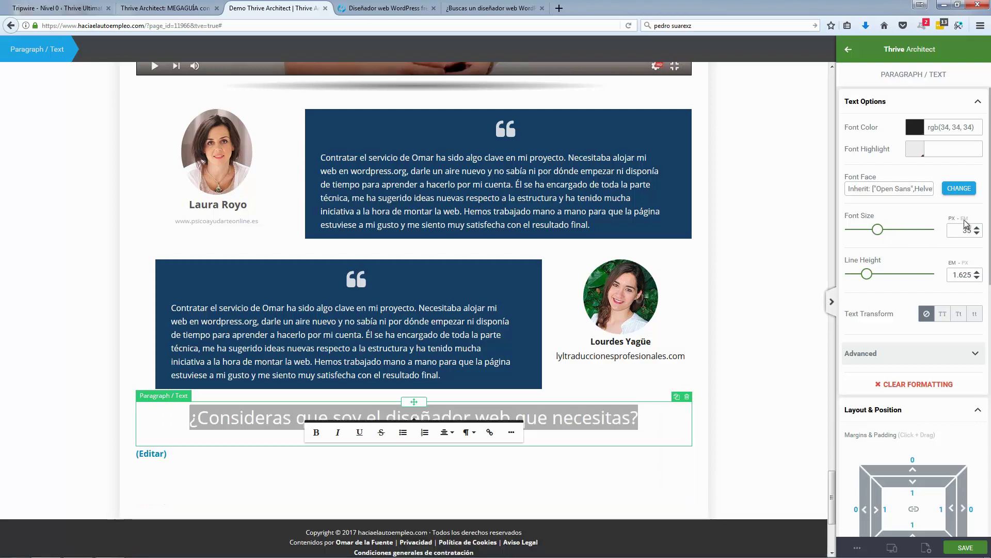
pyautogui.click(915, 128)
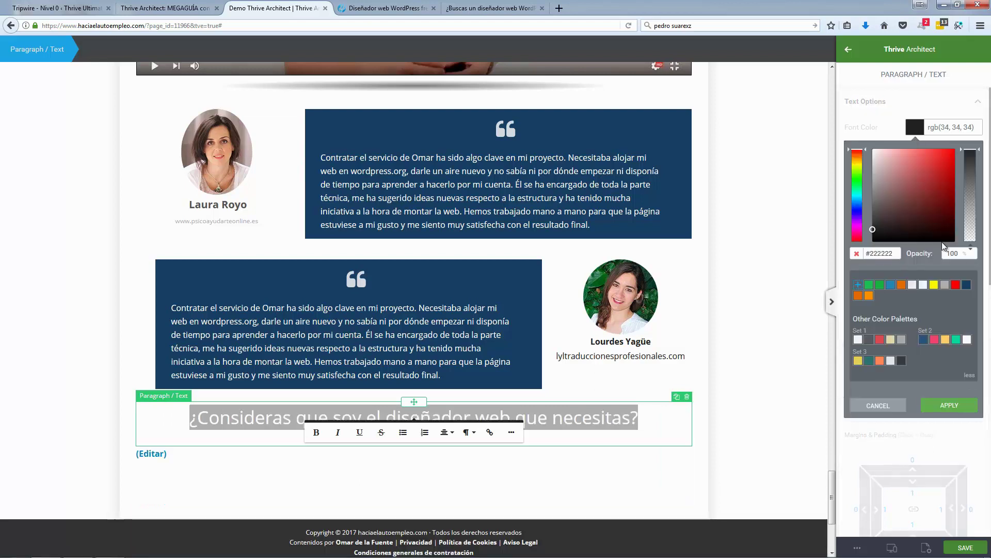
pyautogui.click(966, 285)
pyautogui.click(950, 413)
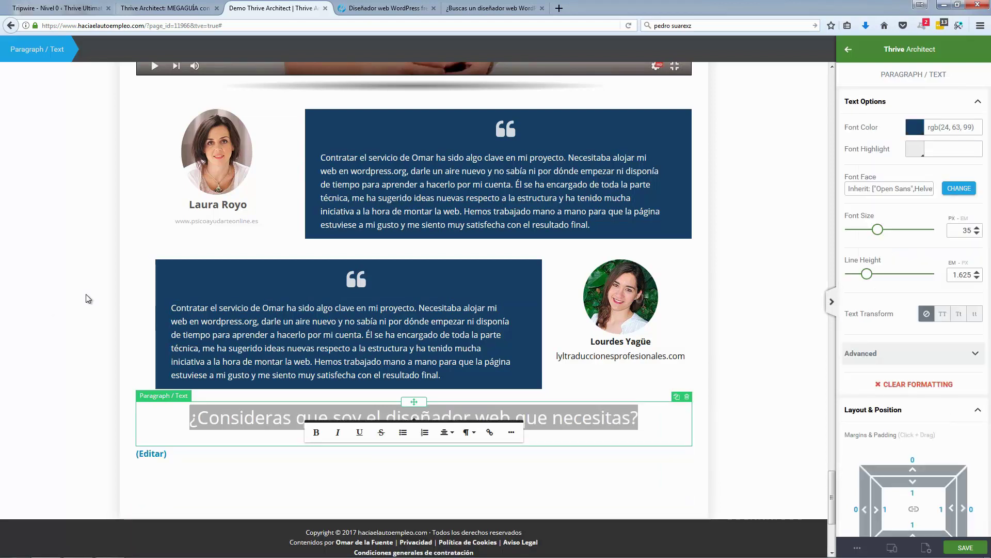
pyautogui.click(104, 293)
pyautogui.click(382, 6)
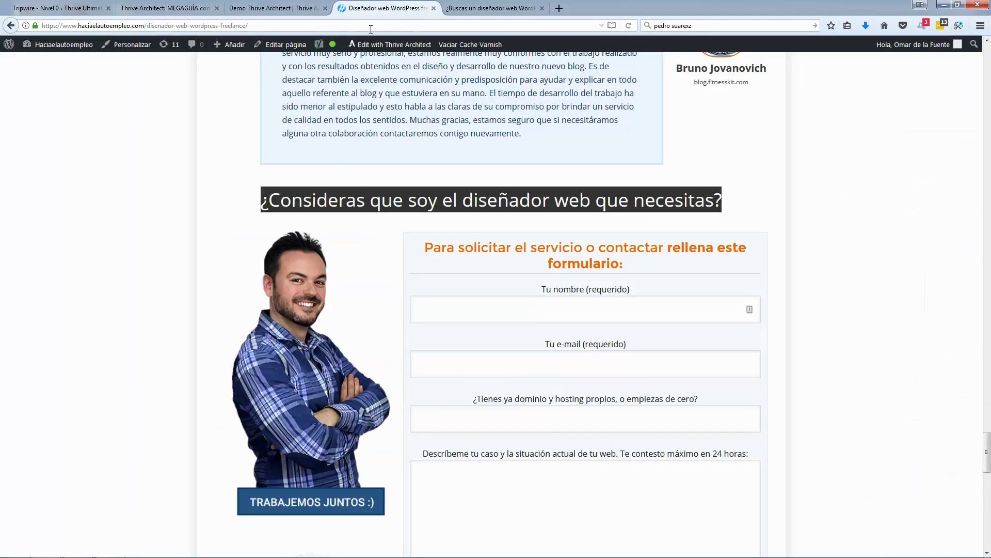
pyautogui.click(176, 303)
pyautogui.scroll(-3, 174, 304)
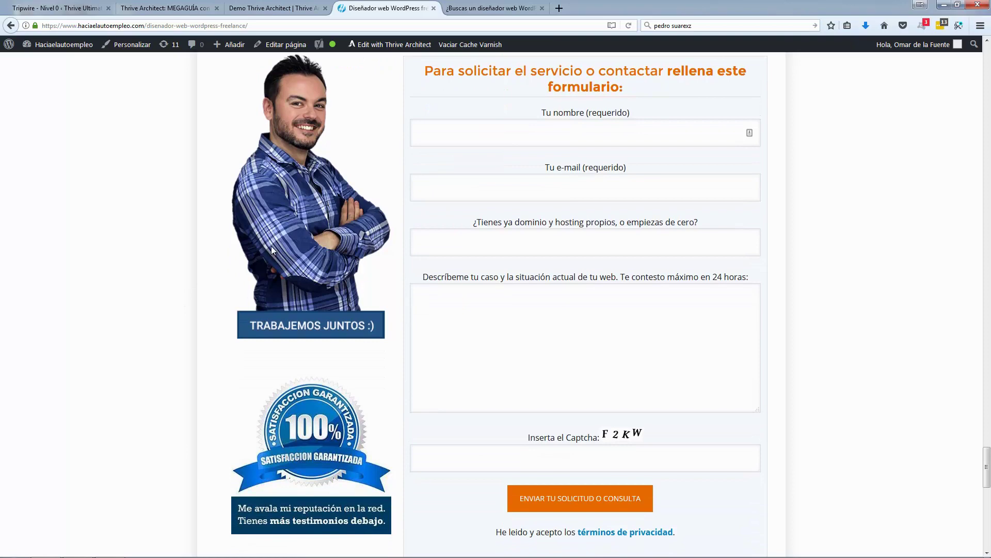
pyautogui.scroll(-2, 271, 246)
pyautogui.scroll(4, 304, 376)
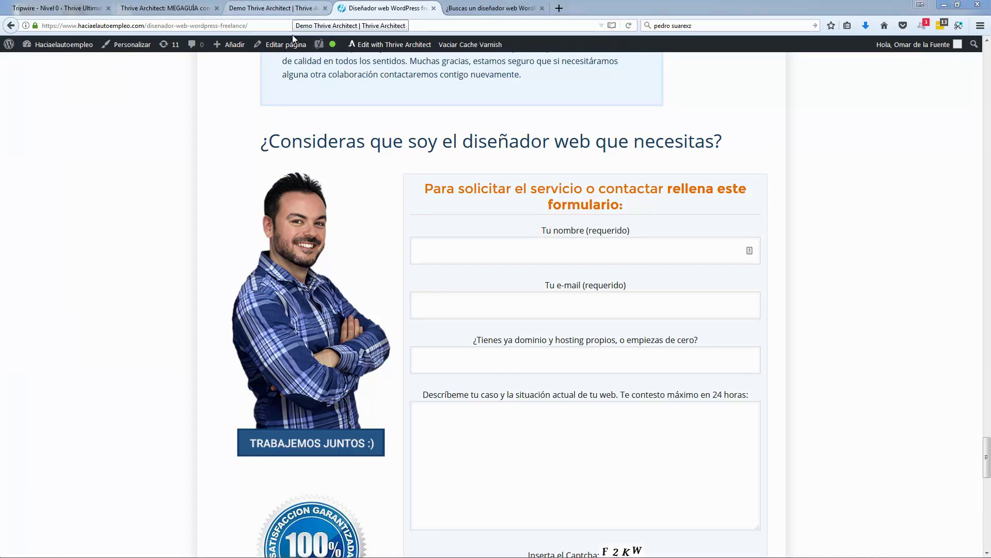
pyautogui.scroll(-6, 123, 277)
pyautogui.scroll(2, 351, 207)
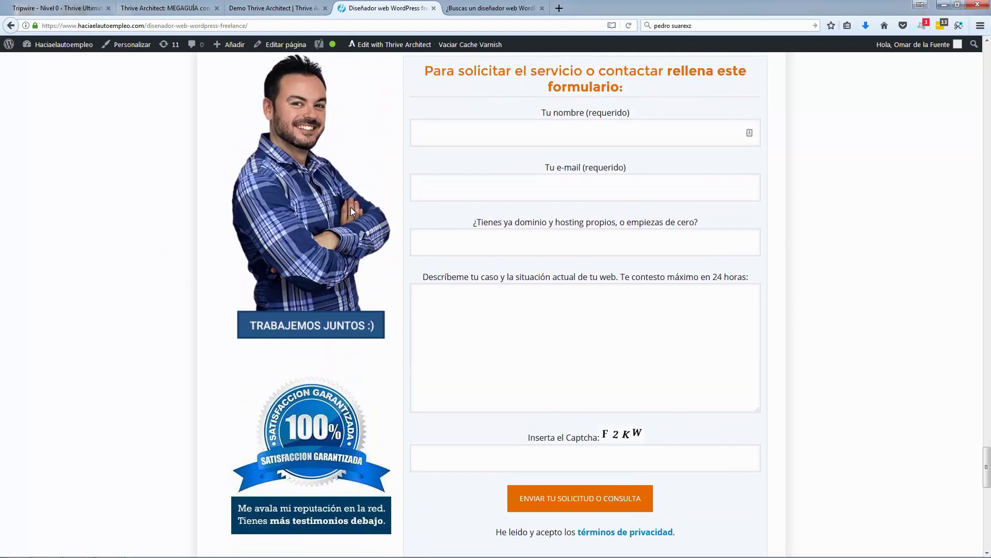
pyautogui.scroll(2, 351, 210)
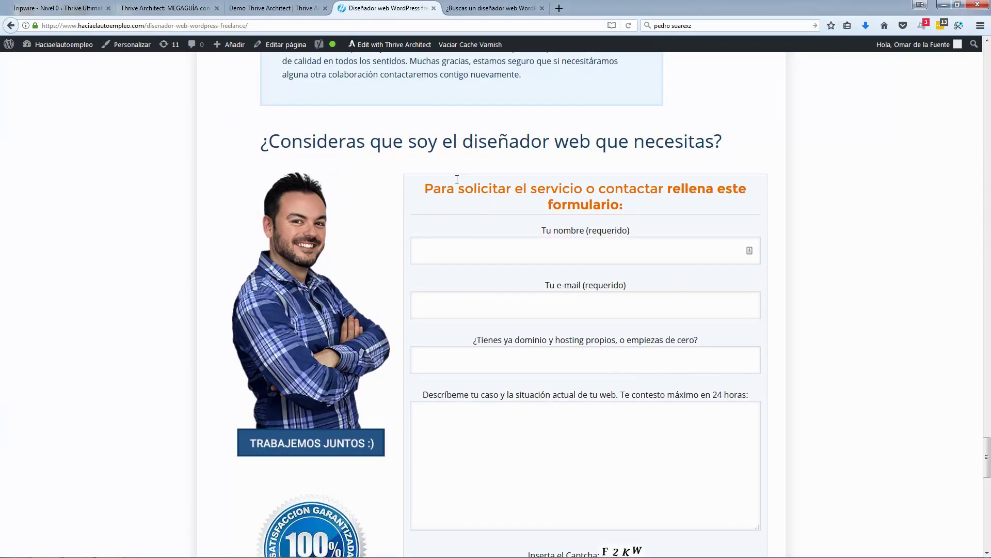
# Step: Add a columns block below the heading with a one-third / two-thirds layout
pyautogui.click(310, 7)
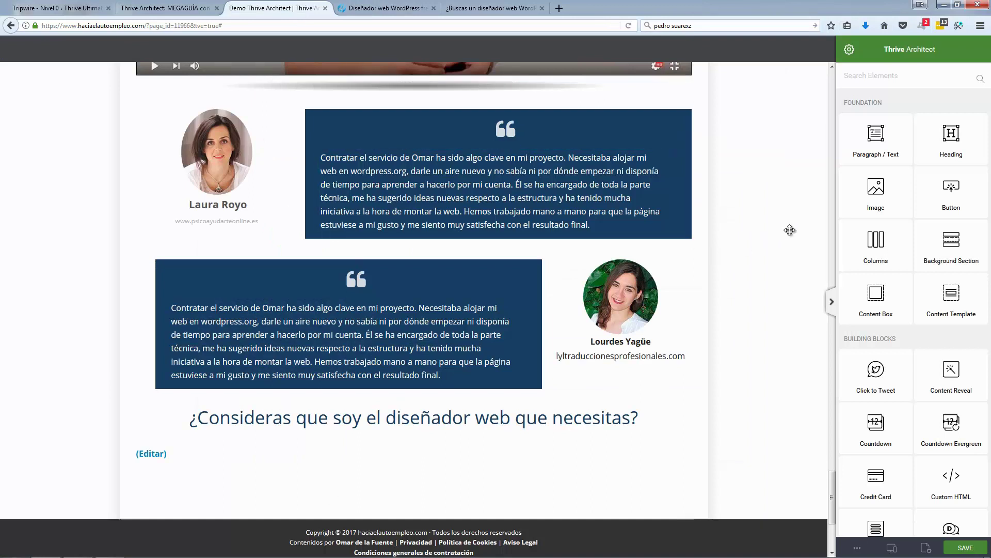
pyautogui.moveTo(876, 243); pyautogui.dragTo(401, 471)
pyautogui.click(400, 473)
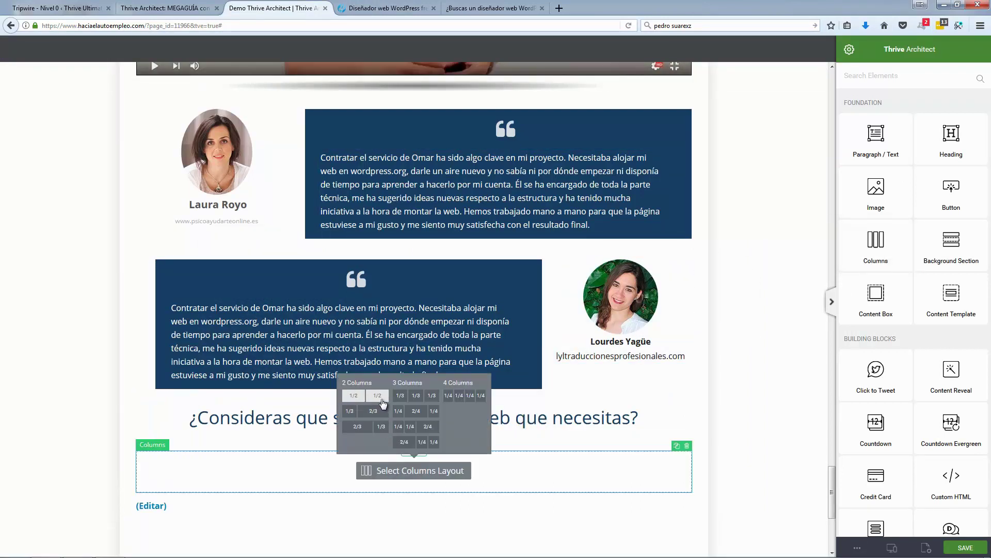
pyautogui.click(353, 411)
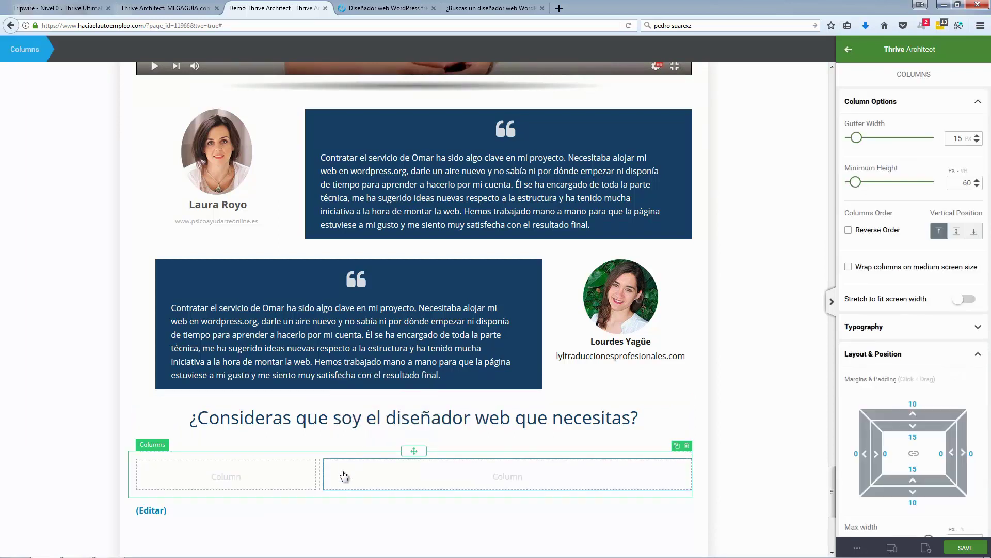
# Step: Drag an Image element into the empty left column
pyautogui.click(791, 302)
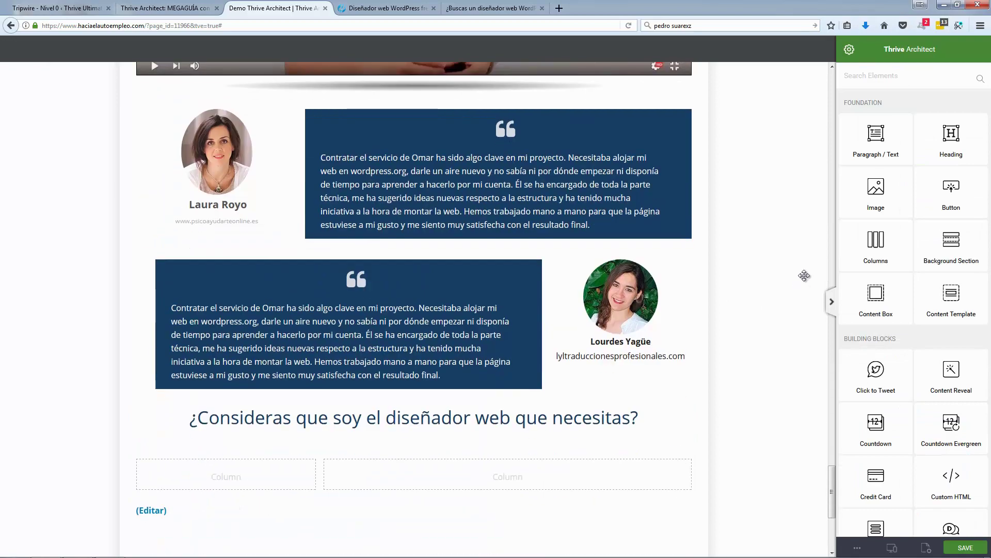
pyautogui.scroll(-3, 805, 276)
pyautogui.moveTo(876, 192); pyautogui.dragTo(240, 316)
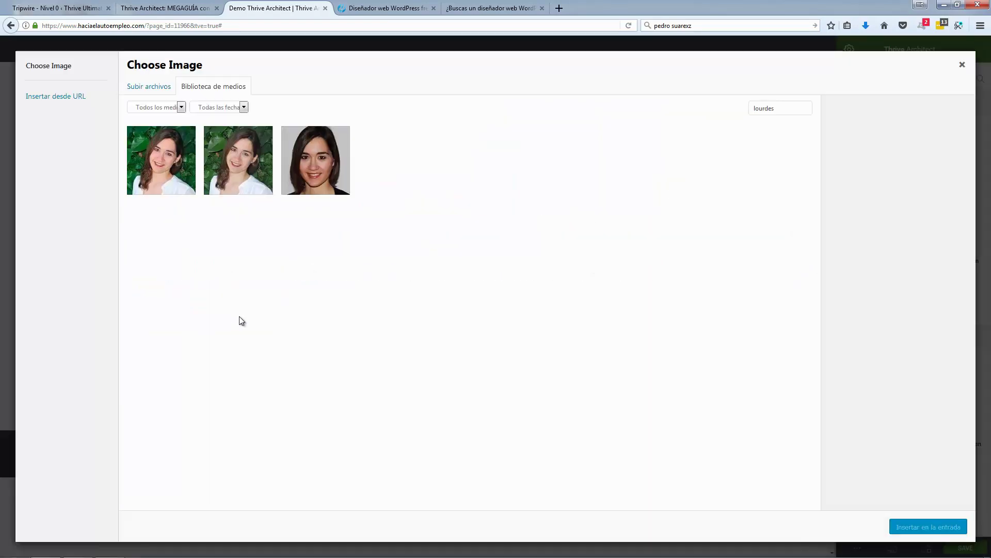
# Step: Insert the plaid-shirt portrait photo from the media library into the left column
pyautogui.moveTo(790, 109); pyautogui.dragTo(741, 109)
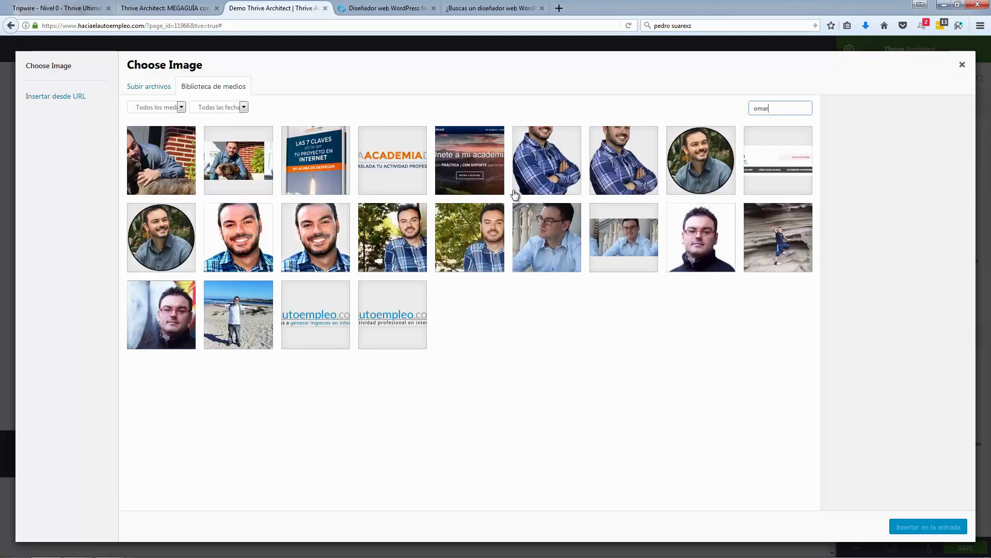
pyautogui.click(553, 154)
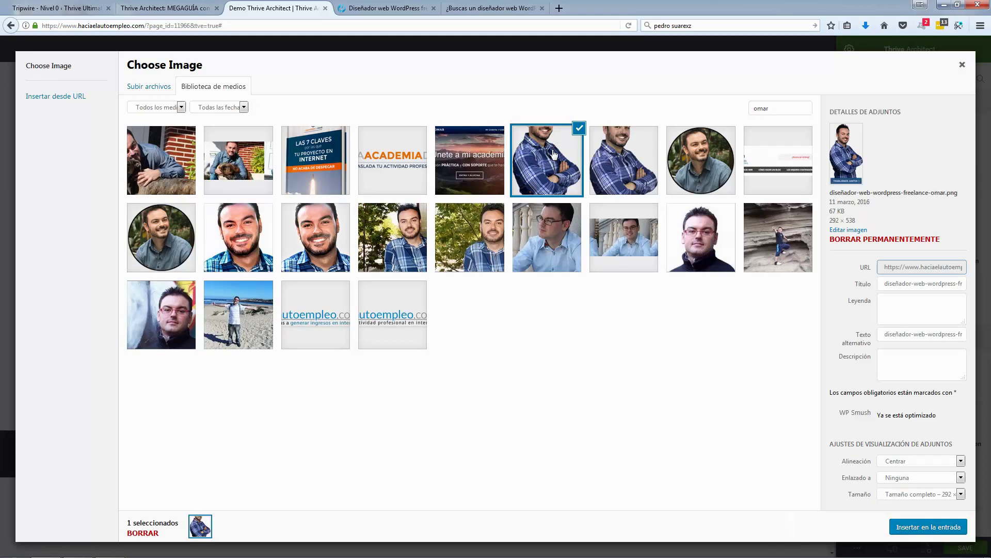
pyautogui.click(910, 527)
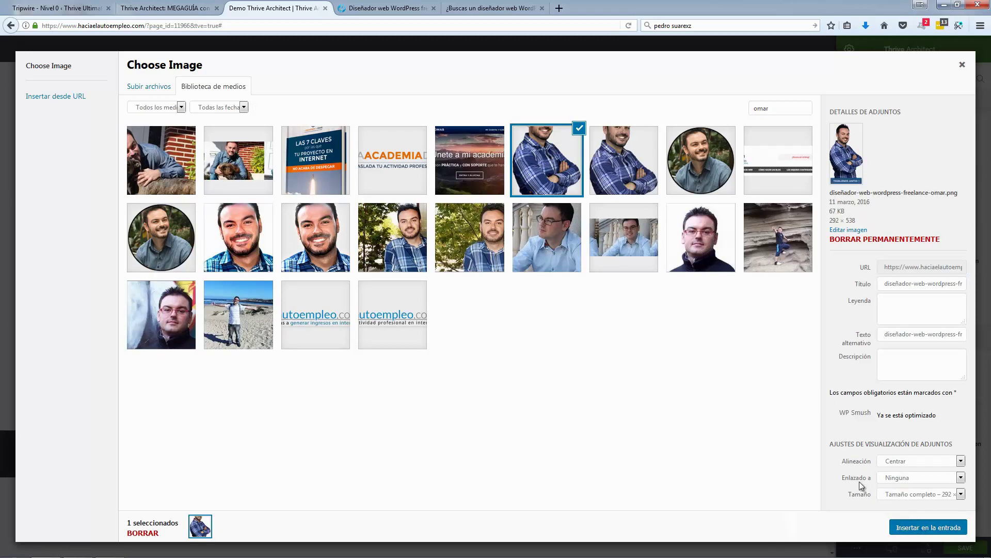
pyautogui.scroll(-2, 345, 393)
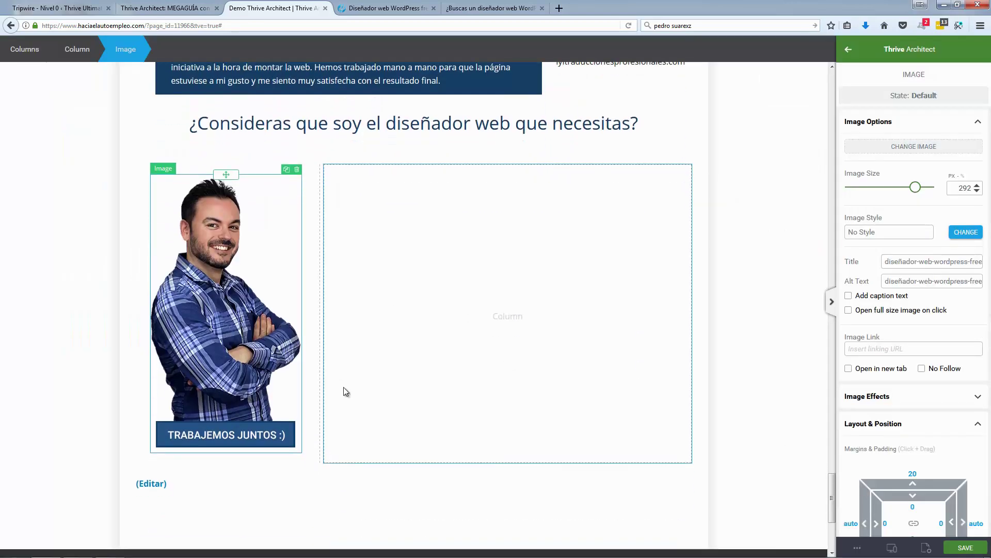
pyautogui.click(775, 162)
# Step: Add a second image below it, searching 'garantia' for the 100% satisfaction-guarantee badge
pyautogui.moveTo(894, 196); pyautogui.dragTo(206, 457)
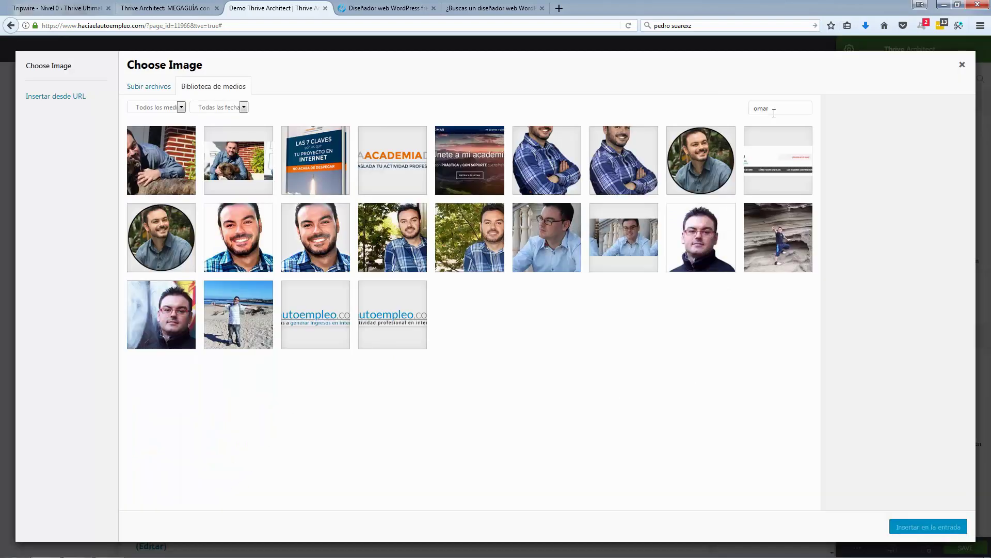
pyautogui.moveTo(774, 113); pyautogui.dragTo(748, 109)
pyautogui.write('garantia')
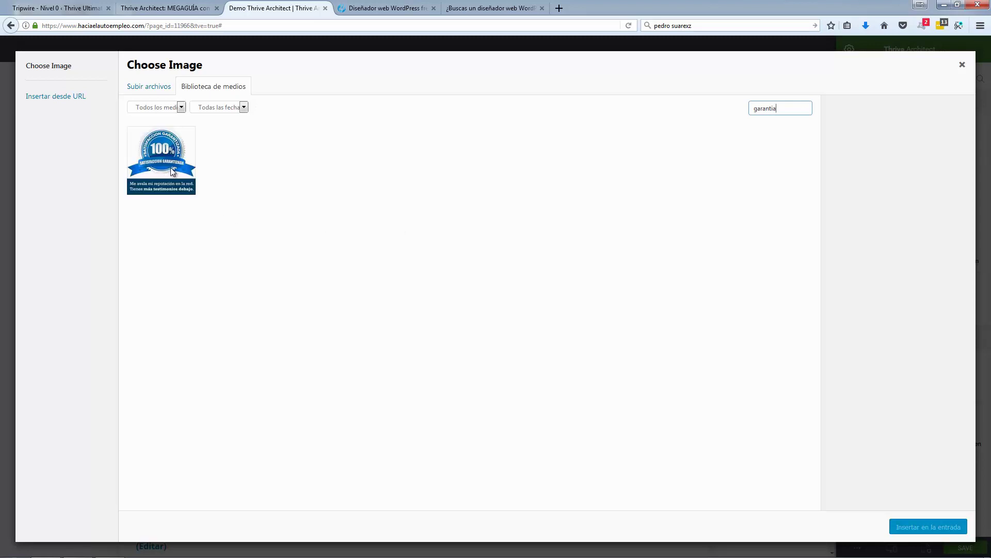
pyautogui.click(173, 172)
pyautogui.click(924, 528)
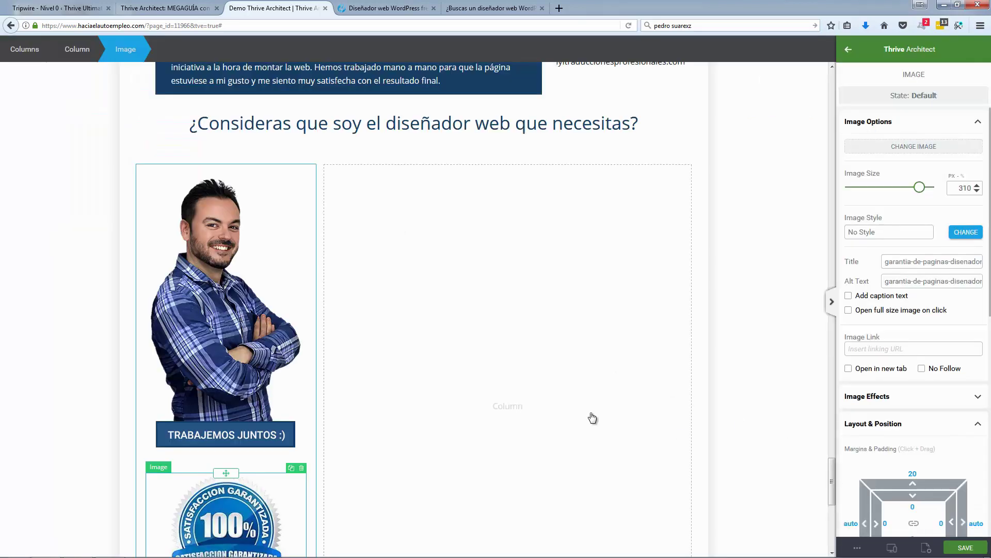
pyautogui.scroll(-3, 89, 364)
pyautogui.click(83, 366)
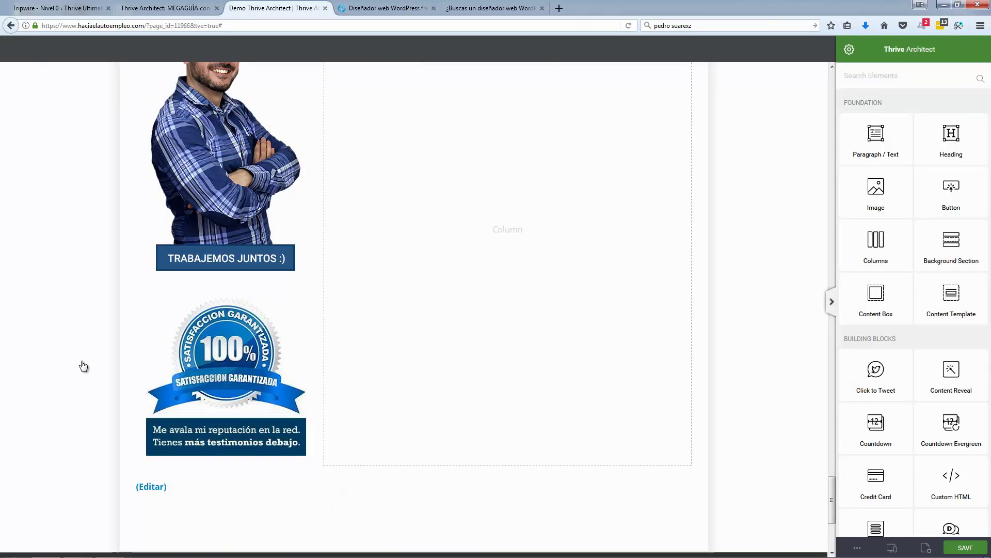
pyautogui.scroll(3, 83, 366)
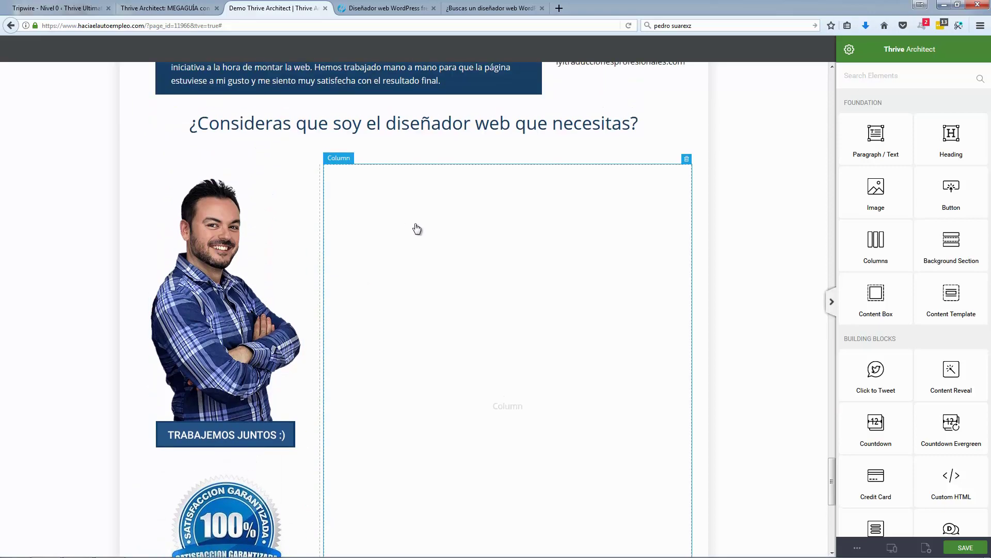
pyautogui.click(505, 9)
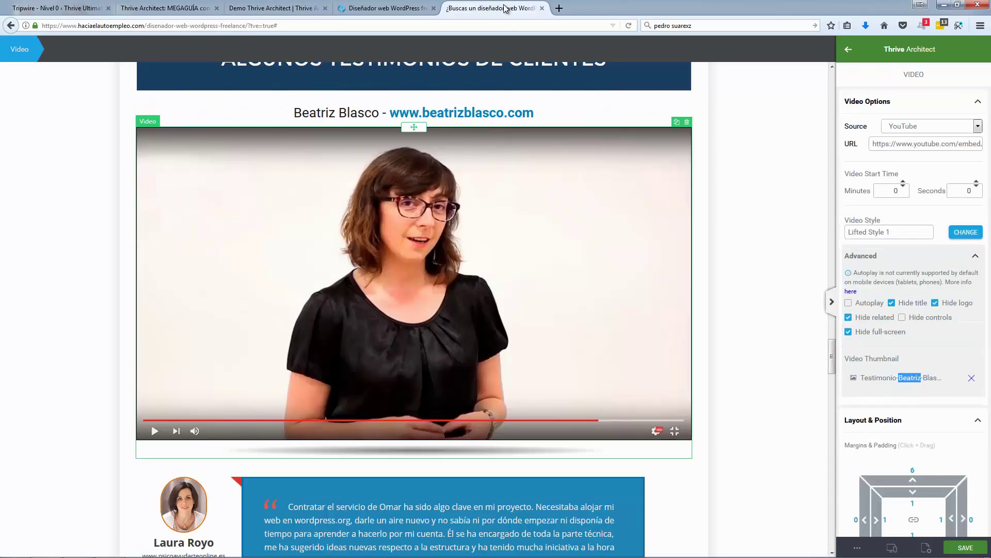
pyautogui.scroll(-20, 206, 337)
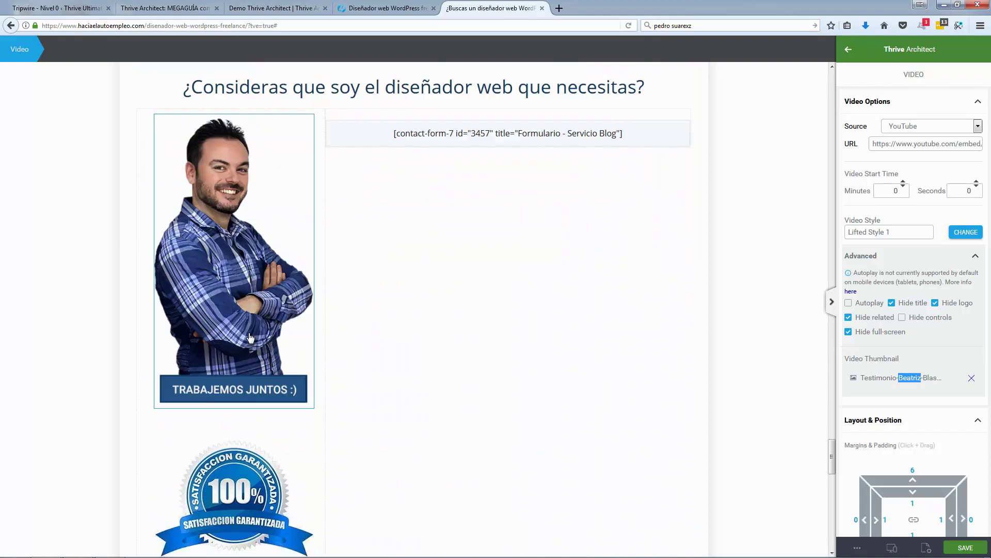
pyautogui.scroll(2, 250, 337)
pyautogui.click(503, 251)
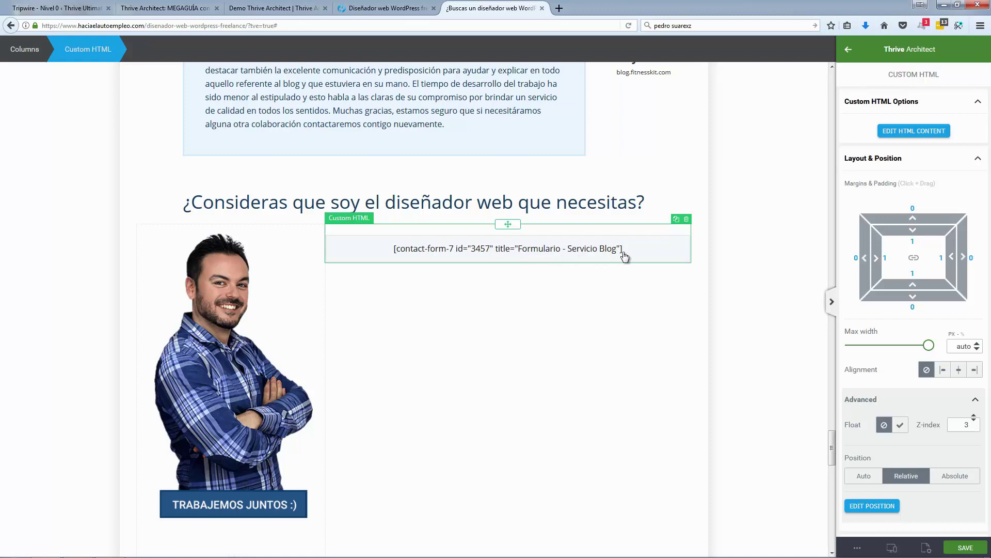
pyautogui.moveTo(625, 255); pyautogui.dragTo(396, 256)
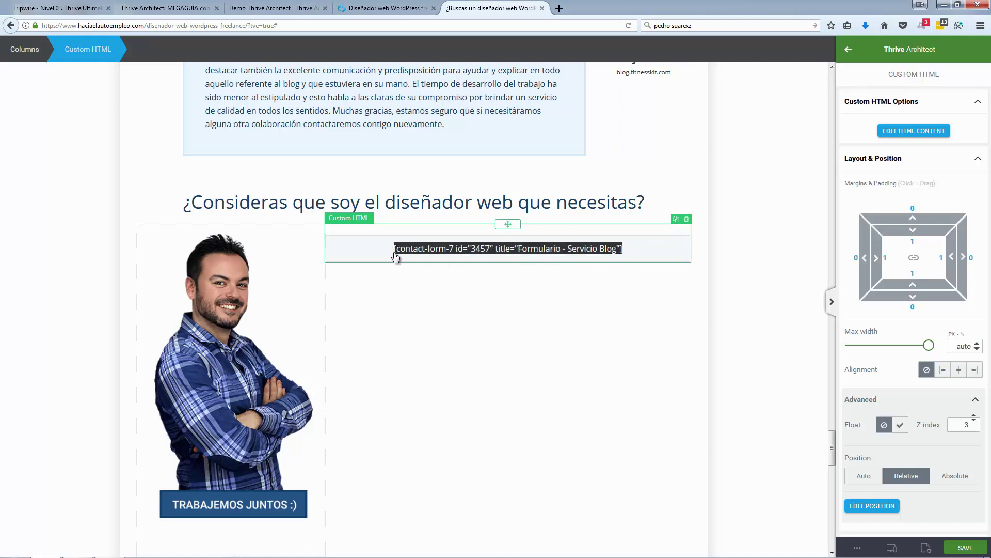
pyautogui.click(380, 221)
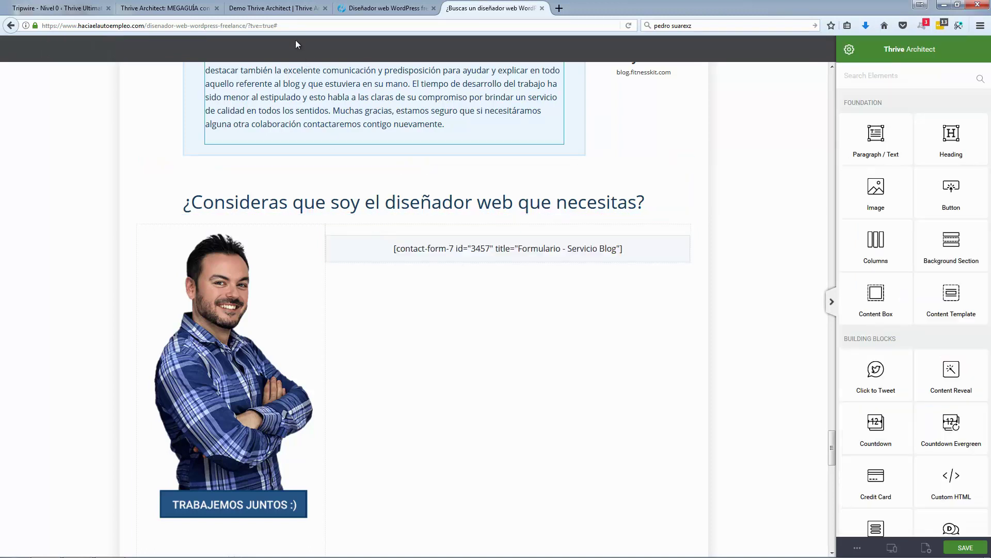
pyautogui.click(279, 11)
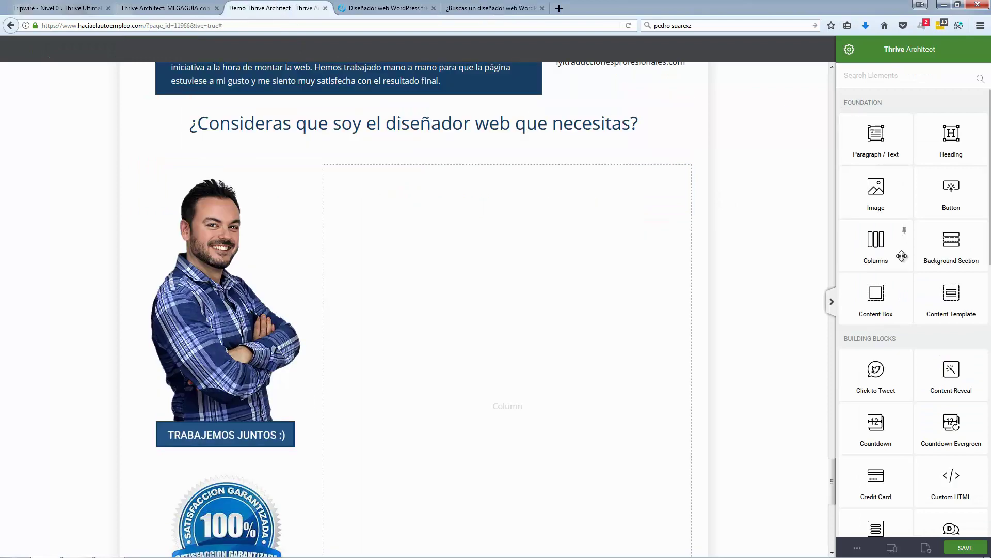
# Step: Drop a Custom HTML element into the empty right column, then go to the WordPress admin tab
pyautogui.scroll(-2, 902, 256)
pyautogui.scroll(-7, 902, 255)
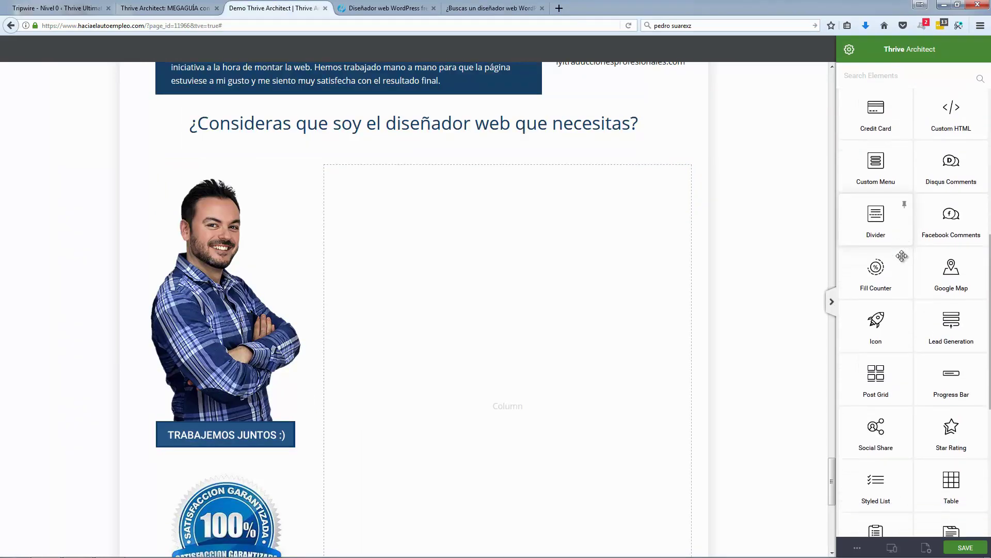
pyautogui.scroll(-3, 901, 255)
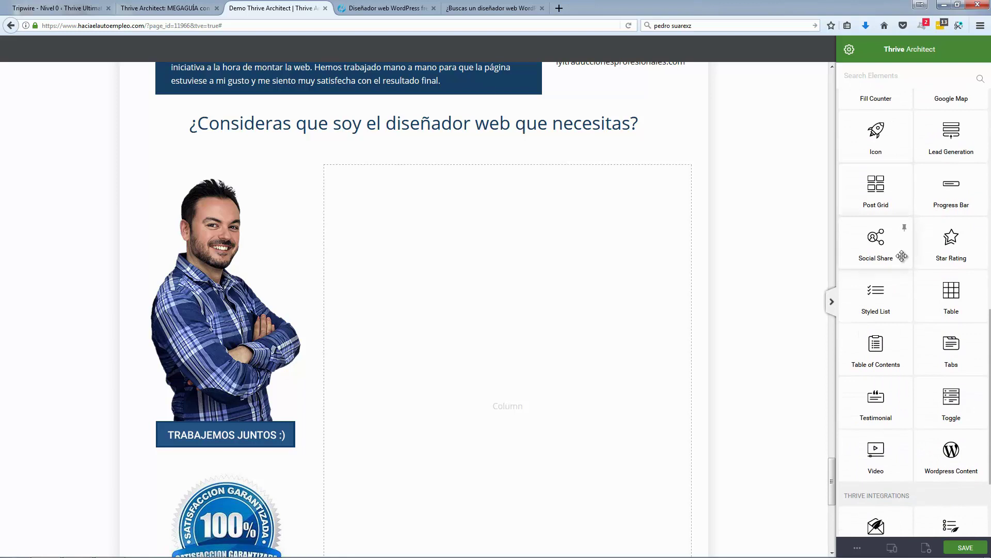
pyautogui.scroll(5, 931, 221)
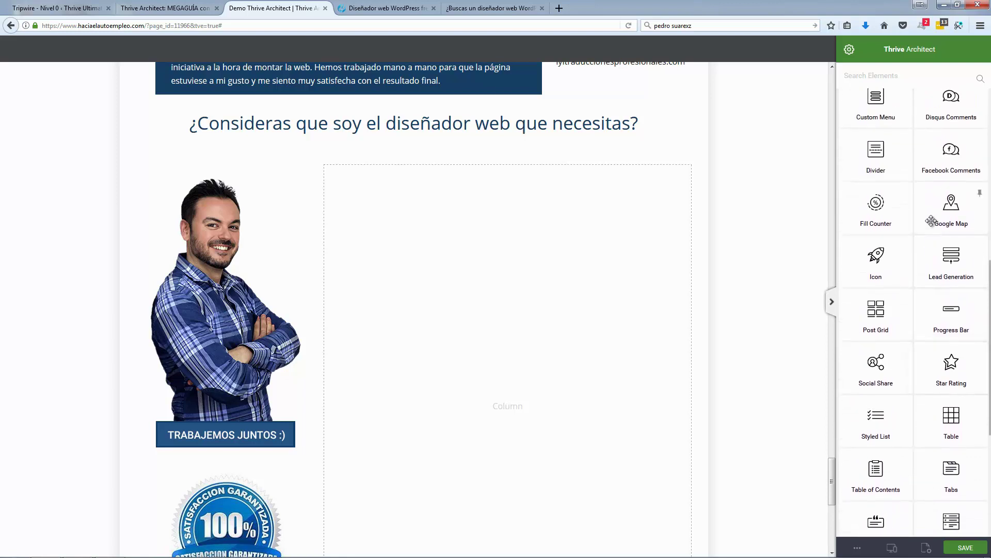
pyautogui.scroll(3, 924, 230)
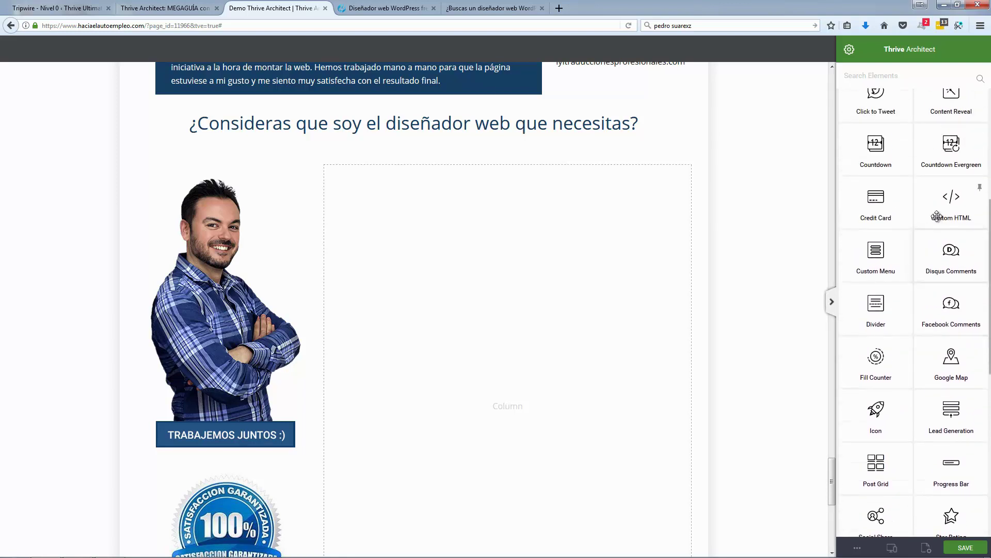
pyautogui.moveTo(951, 198); pyautogui.dragTo(520, 207)
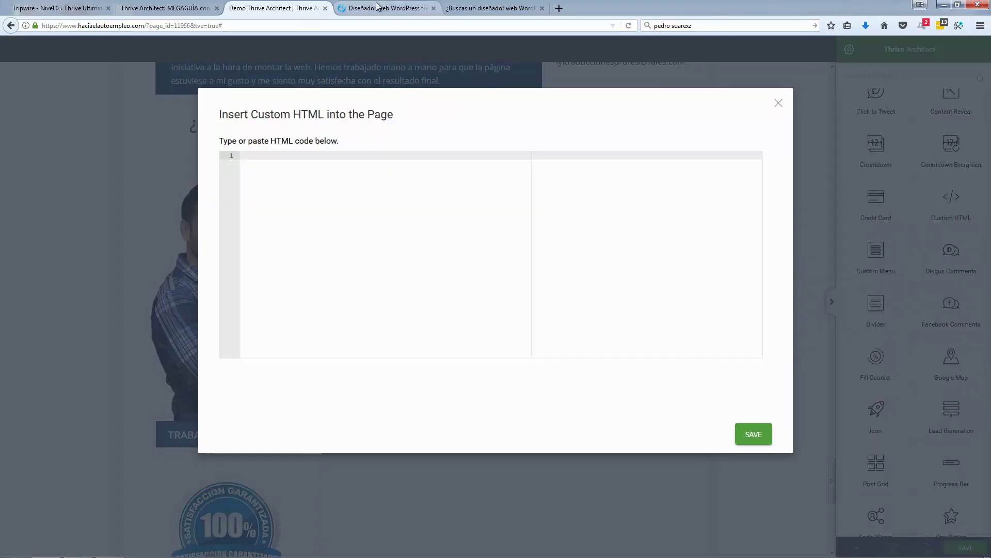
pyautogui.click(71, 9)
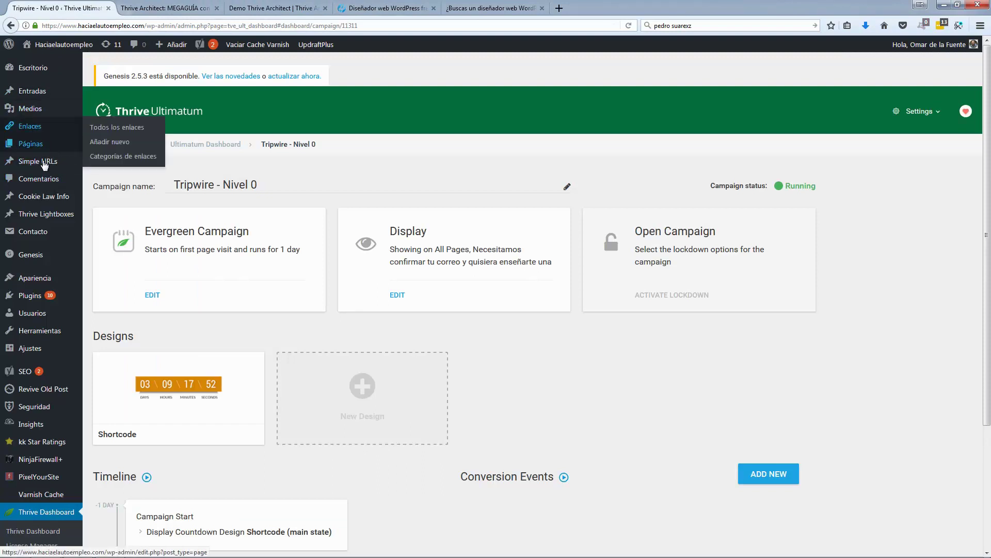
# Step: Copy the 'Formulario - Servicio Blog' shortcode from Contacto > Formularios de contacto
pyautogui.moveTo(62, 232)
pyautogui.click(108, 233)
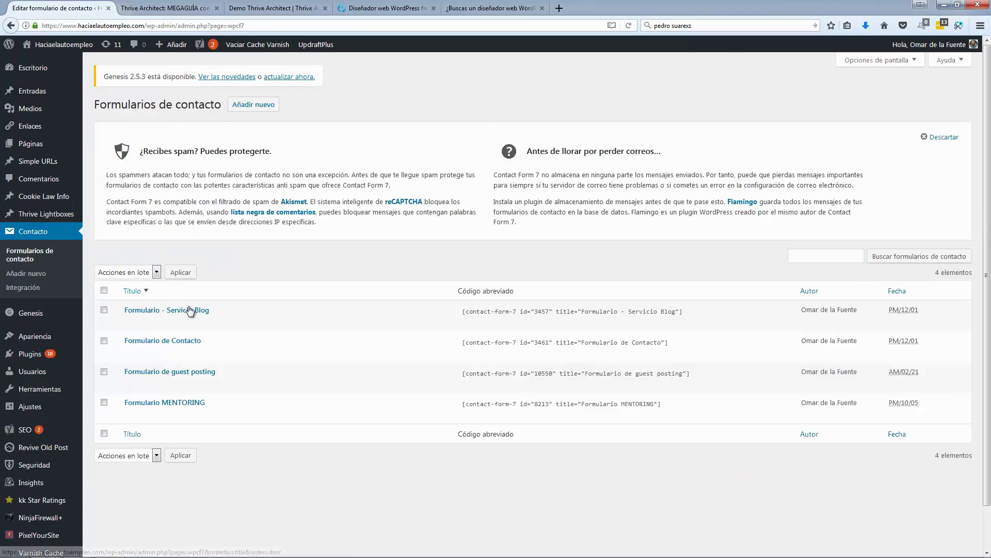
pyautogui.click(191, 311)
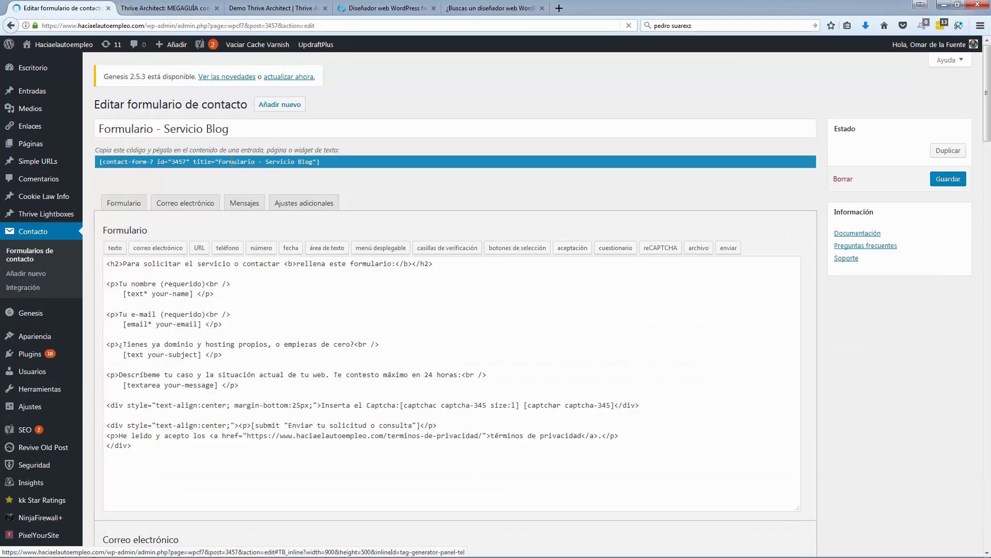
pyautogui.click(231, 162)
pyautogui.hotkey('ctrl', 'c')
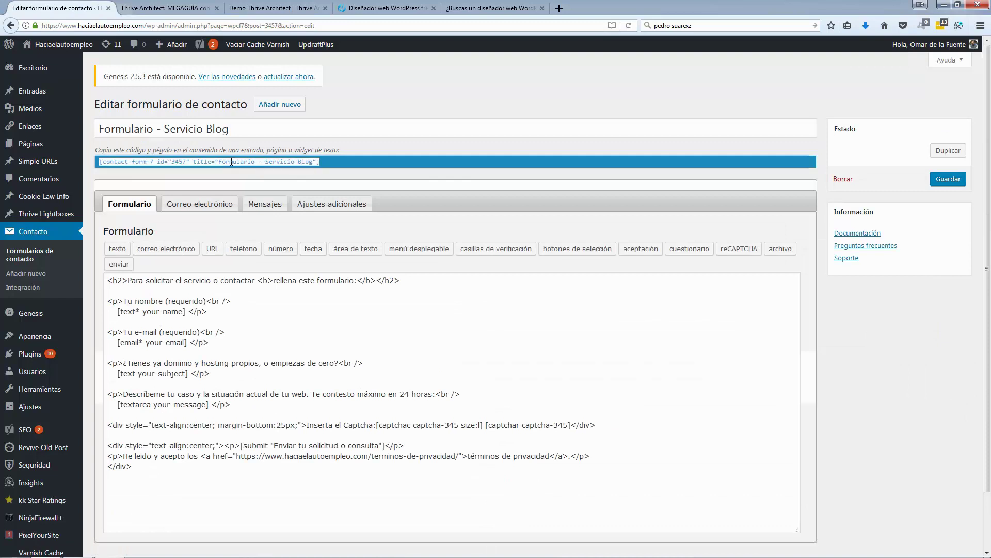
pyautogui.click(301, 8)
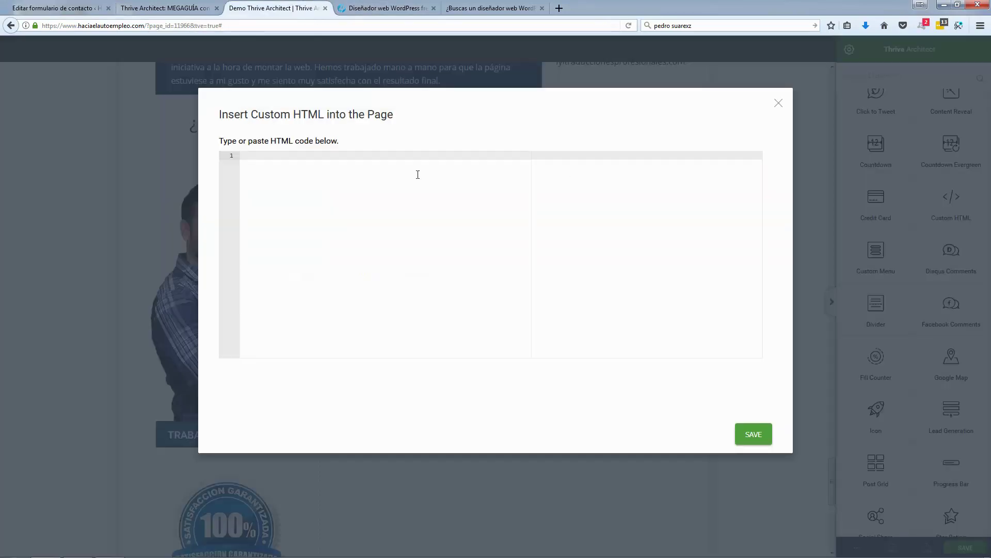
# Step: Paste the contact form shortcode into the Custom HTML block and centre it in the column
pyautogui.hotkey('ctrl', 'v')
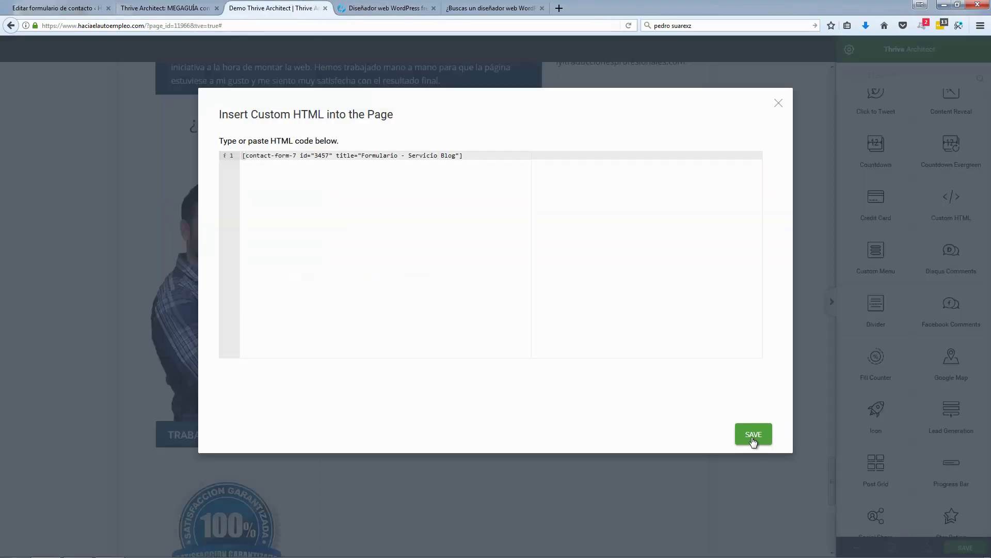
pyautogui.click(753, 436)
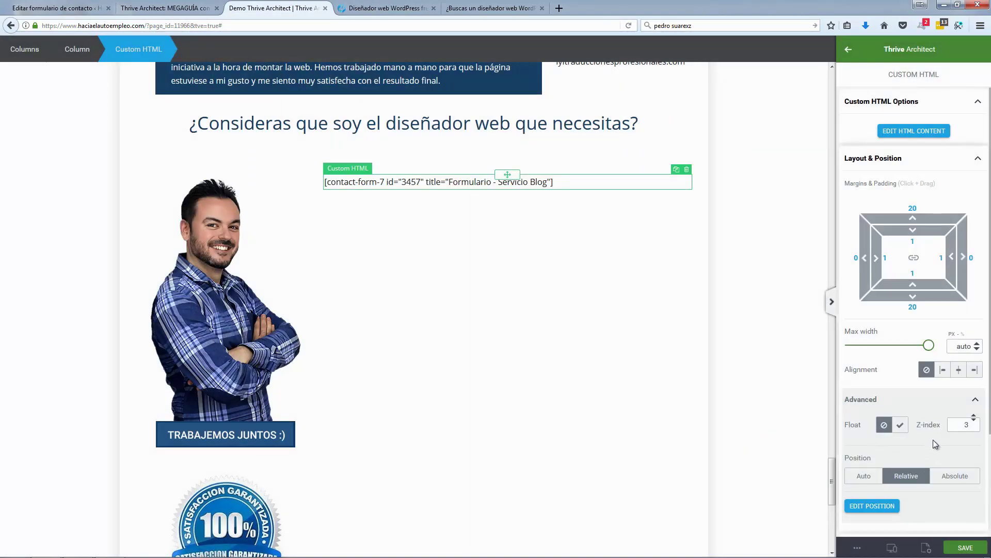
pyautogui.scroll(-1, 933, 439)
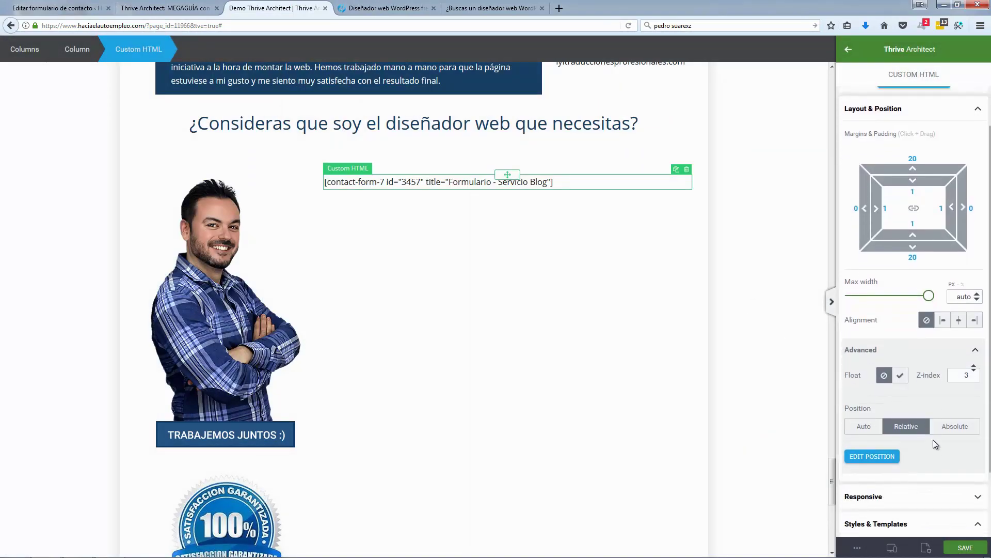
pyautogui.click(958, 314)
pyautogui.click(763, 310)
# Step: Save the page changes
pyautogui.scroll(-1, 602, 239)
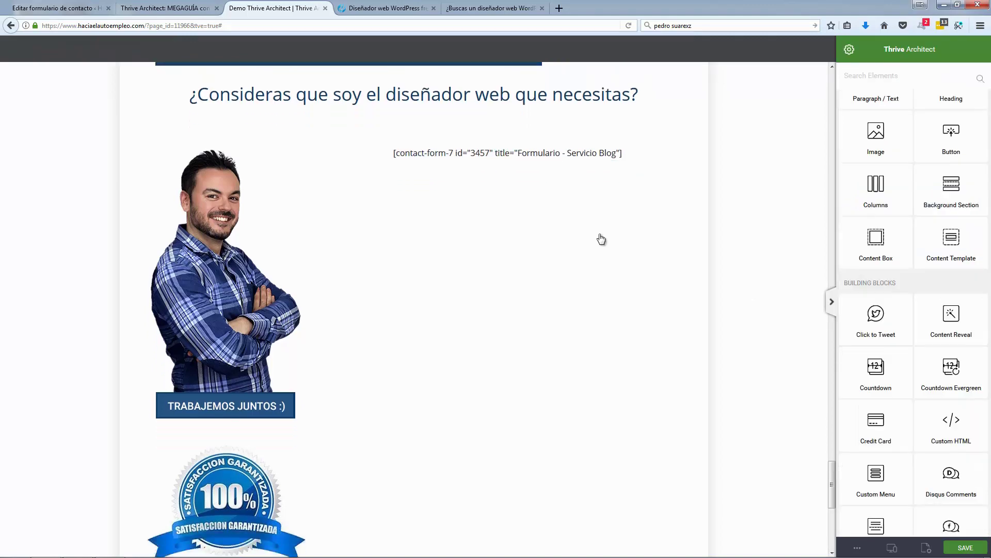
pyautogui.scroll(-1, 601, 239)
pyautogui.scroll(-10, 449, 217)
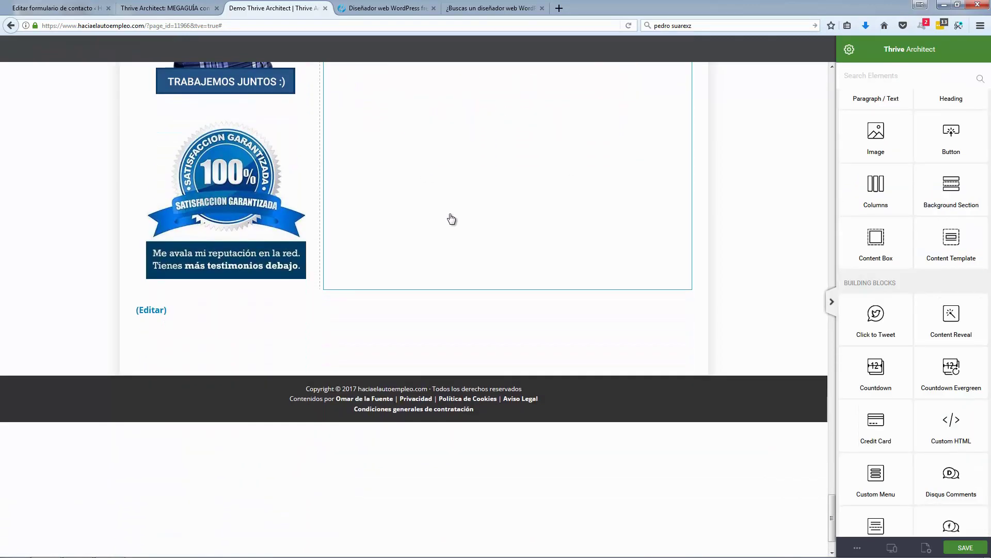
pyautogui.scroll(4, 726, 215)
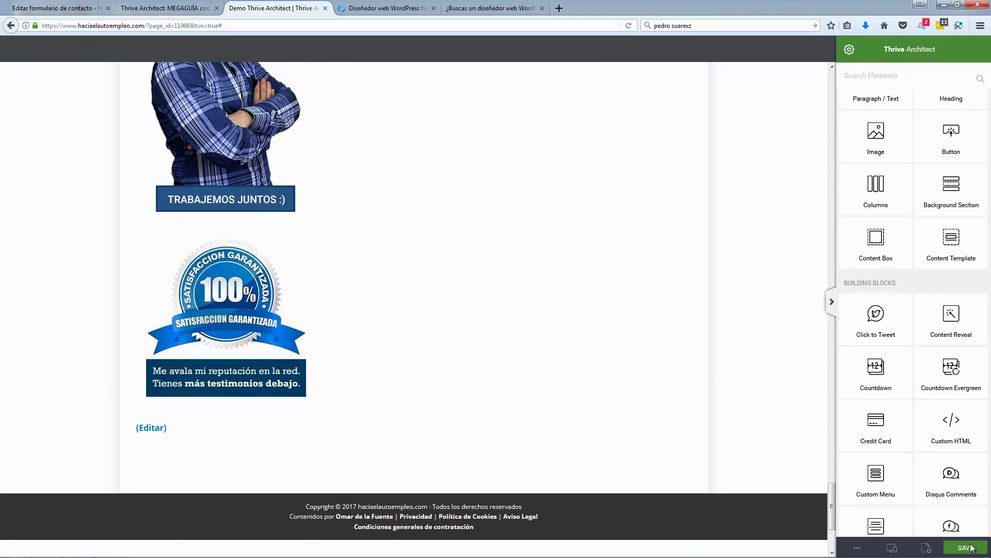
pyautogui.click(972, 547)
pyautogui.click(859, 548)
# Step: Preview the page, scroll to the contact form, and compare it with the freelance designer page
pyautogui.click(872, 445)
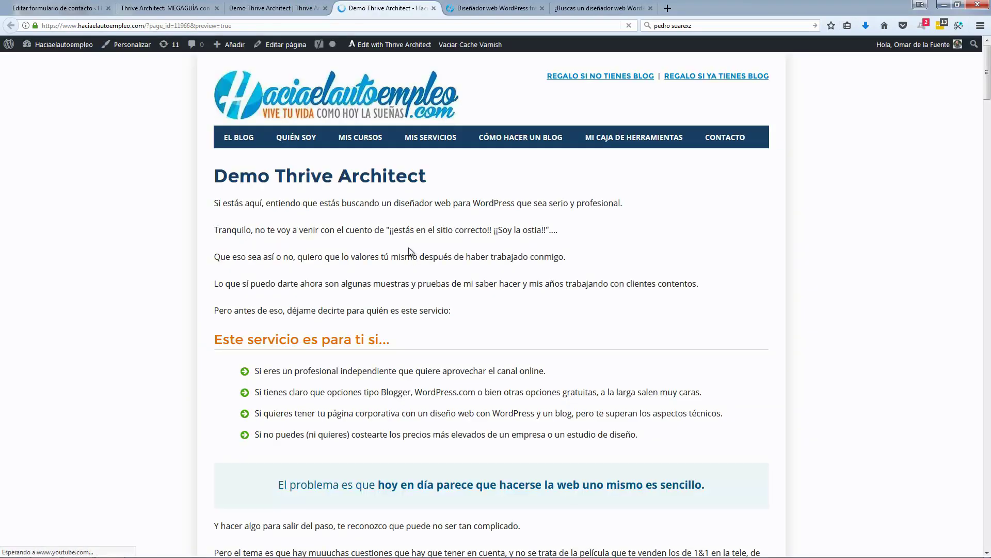
pyautogui.scroll(-3, 409, 251)
pyautogui.scroll(-20, 408, 248)
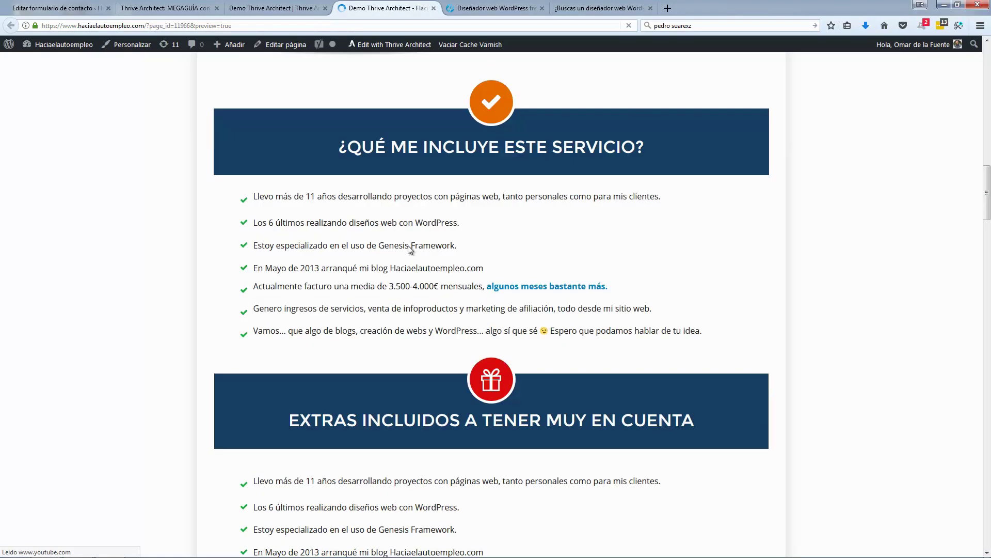
pyautogui.scroll(-15, 409, 250)
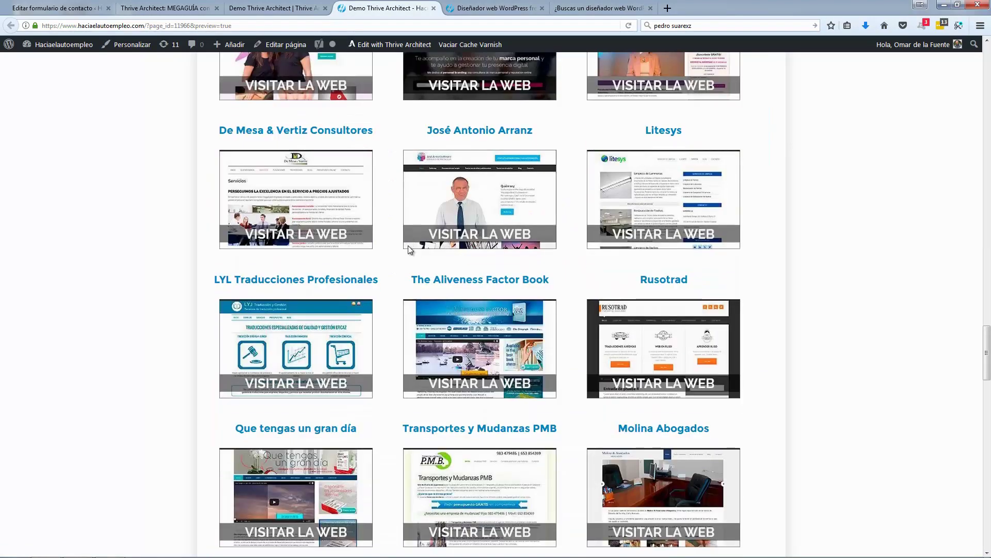
pyautogui.scroll(-10, 408, 250)
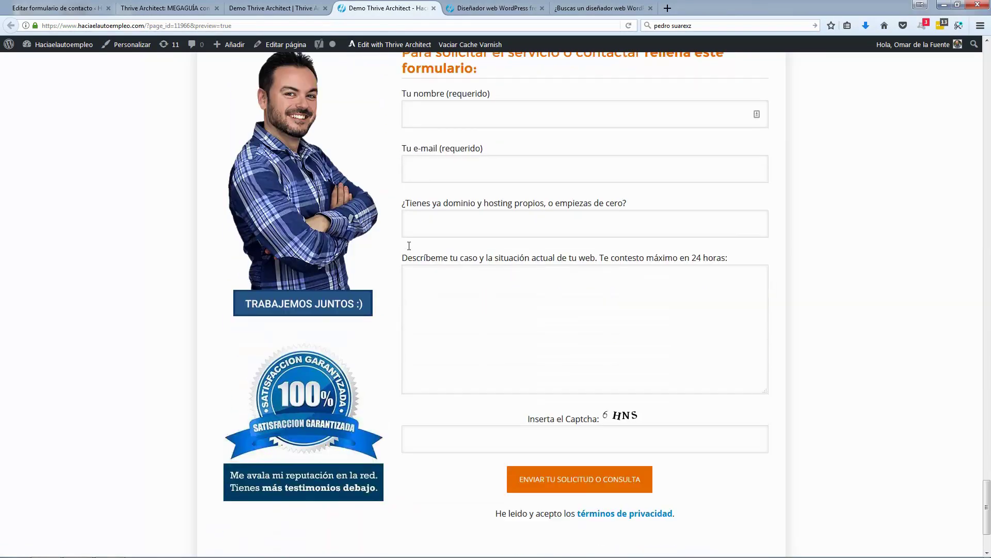
pyautogui.scroll(-3, 409, 246)
pyautogui.scroll(3, 408, 250)
pyautogui.scroll(-2, 408, 246)
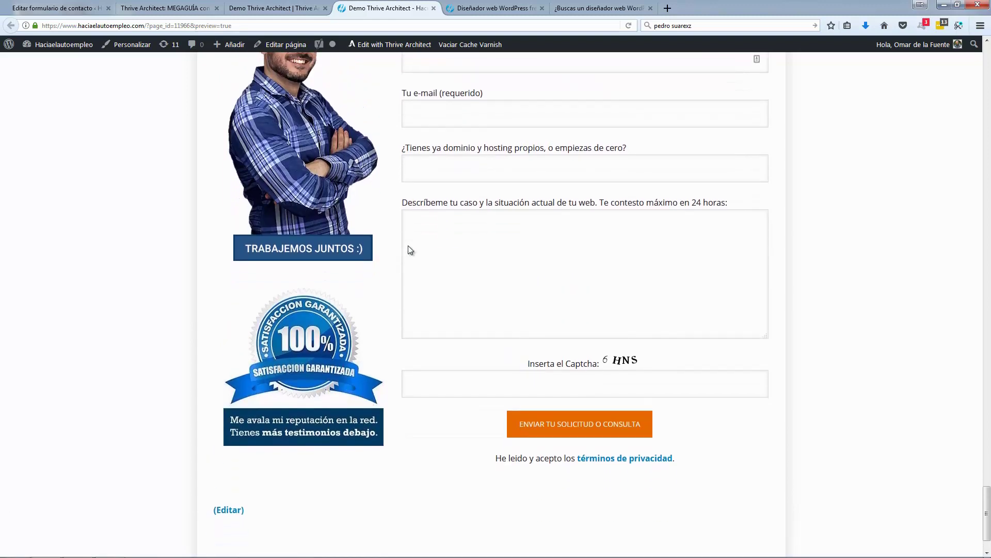
pyautogui.scroll(1, 407, 246)
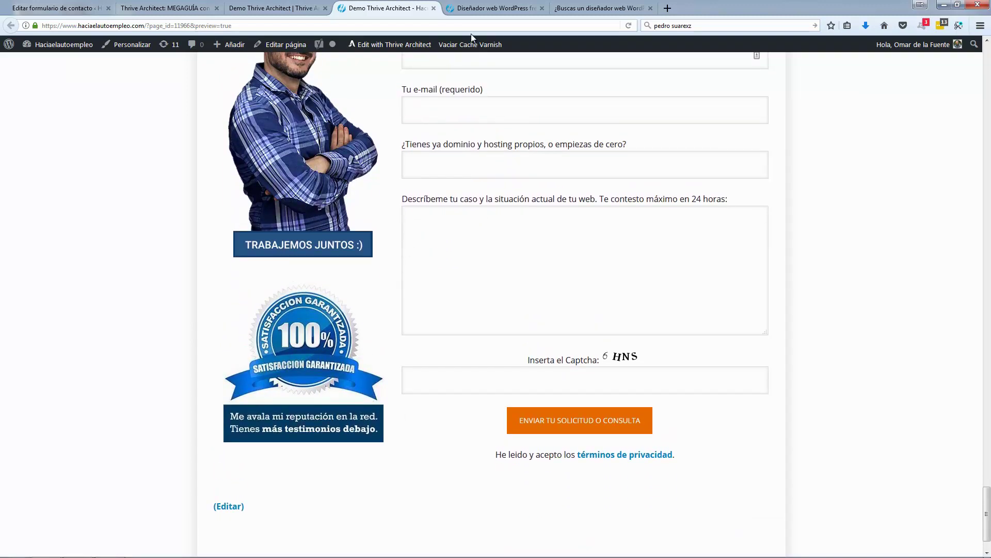
pyautogui.click(487, 11)
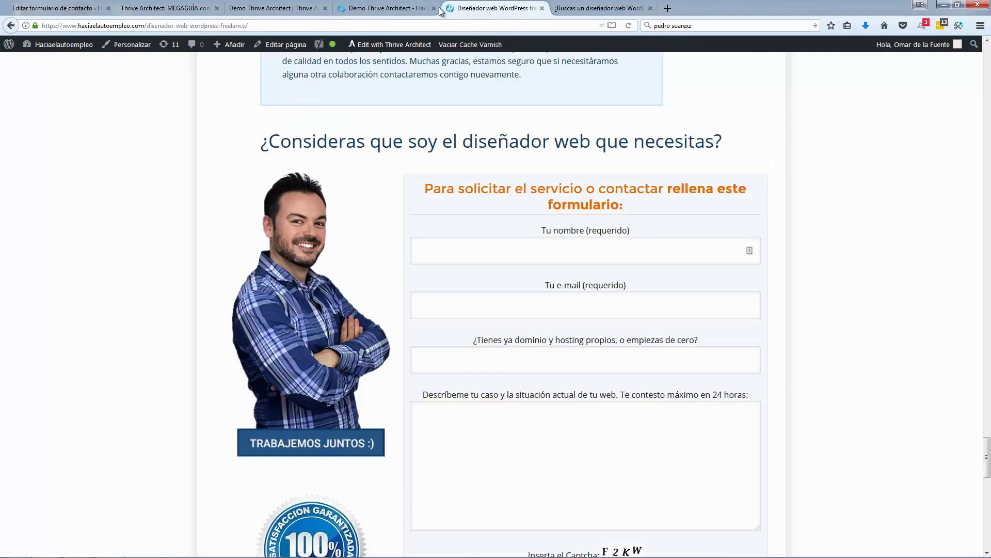
pyautogui.click(413, 9)
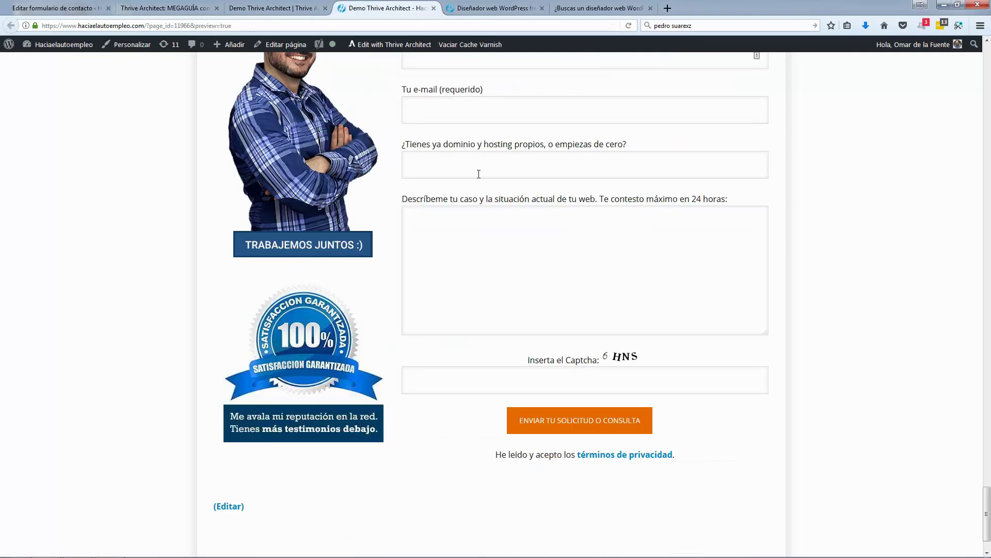
pyautogui.scroll(1, 479, 174)
pyautogui.scroll(1, 491, 42)
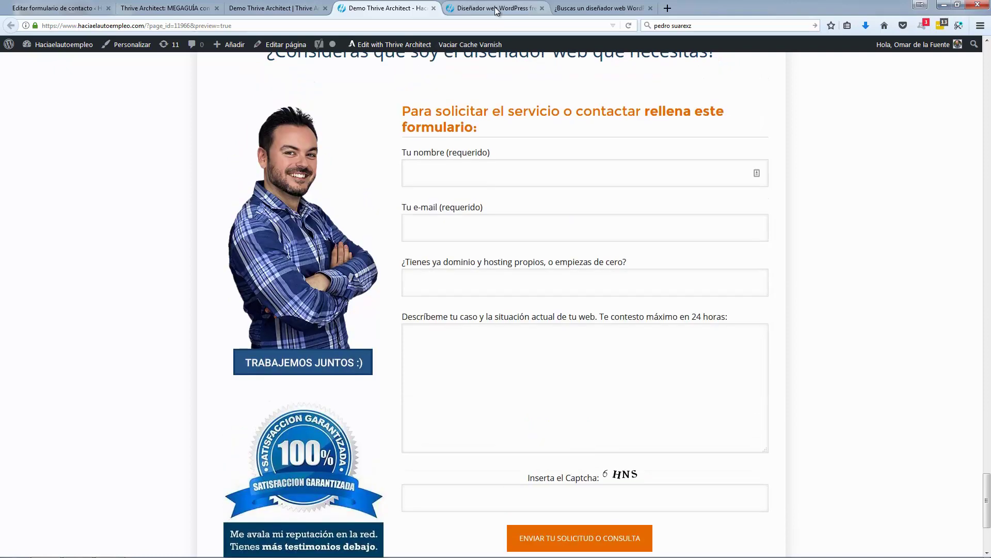
pyautogui.click(495, 10)
# Step: Copy the styled box code from the other page's contact form Custom HTML element
pyautogui.click(607, 10)
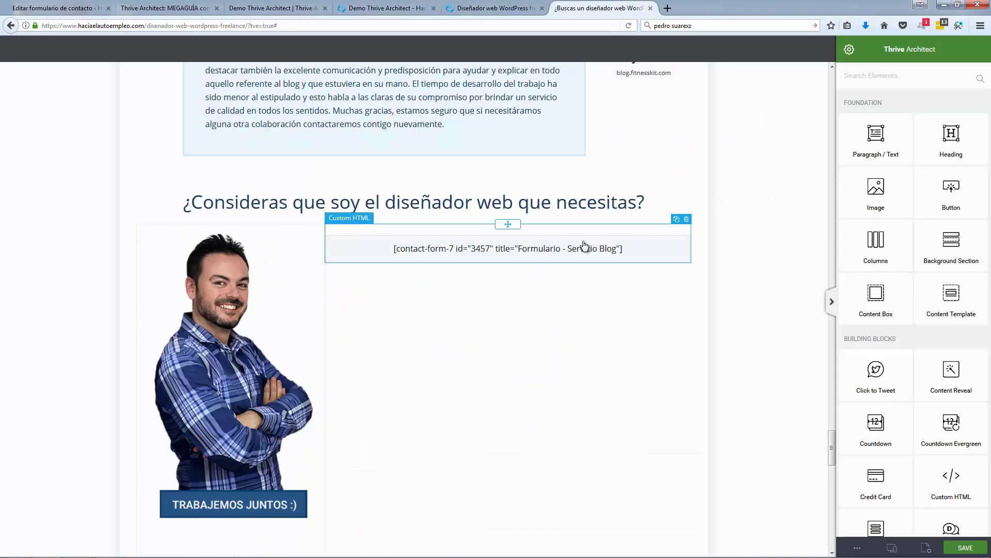
pyautogui.click(557, 247)
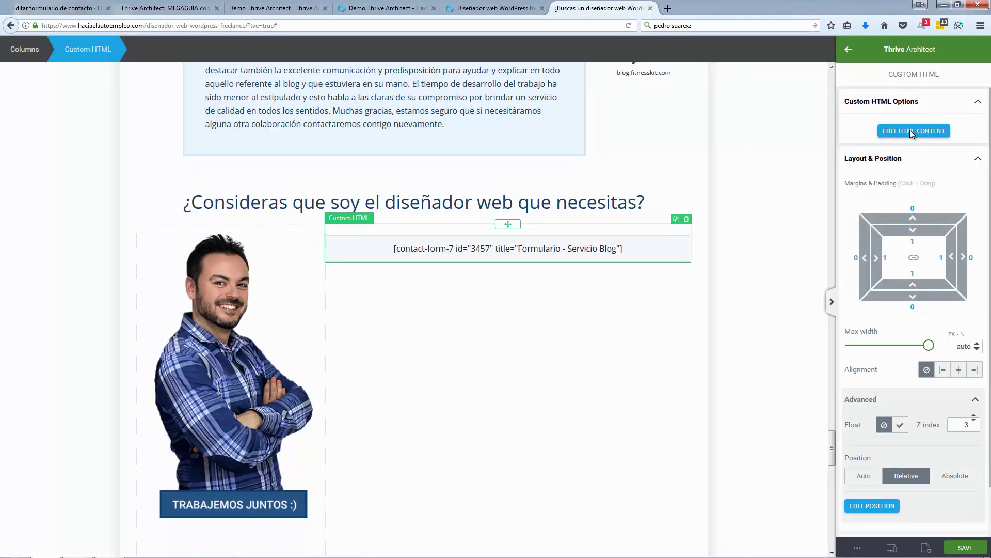
pyautogui.click(911, 131)
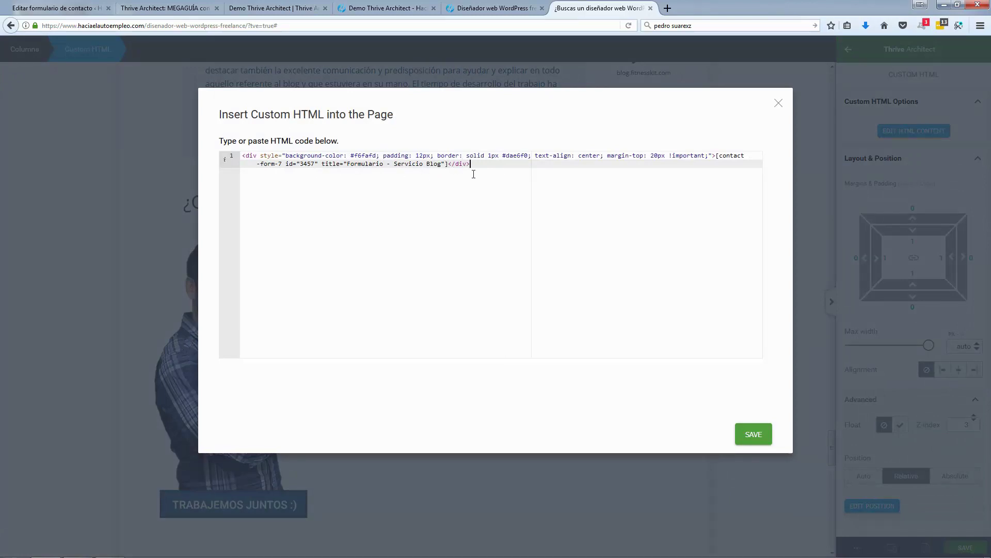
pyautogui.hotkey('ctrl', 'a')
pyautogui.hotkey('ctrl', 'c')
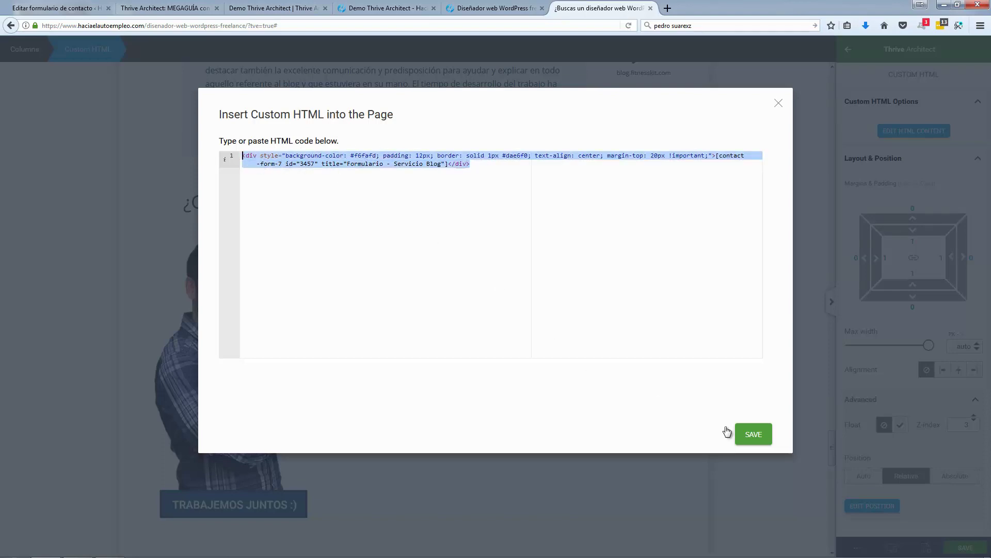
pyautogui.click(754, 435)
# Step: Replace the demo page's shortcode HTML with the copied styled box code
pyautogui.hotkey('ctrl', 'pageup')
pyautogui.hotkey('ctrl', 'pageup')
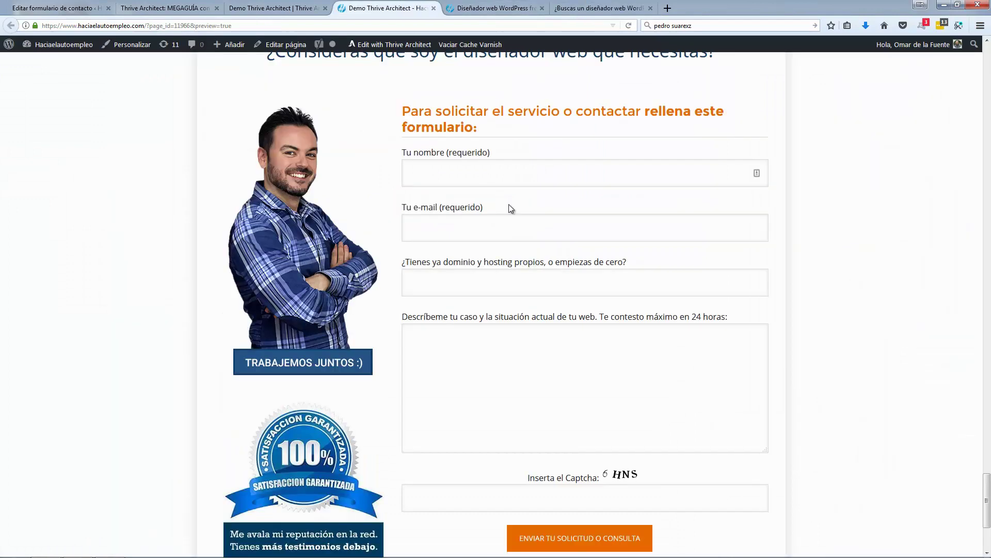
pyautogui.hotkey('ctrl', 'pageup')
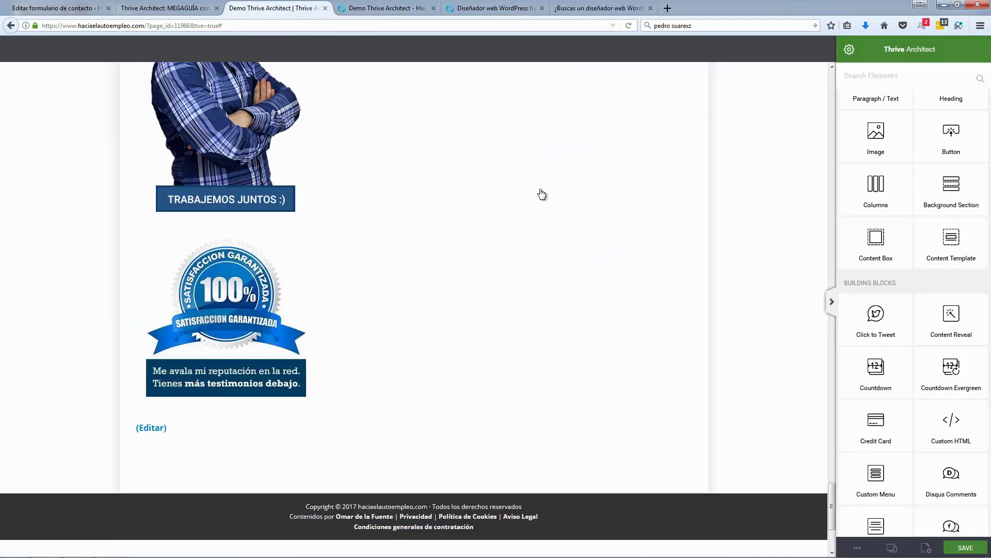
pyautogui.scroll(5, 540, 195)
pyautogui.click(636, 129)
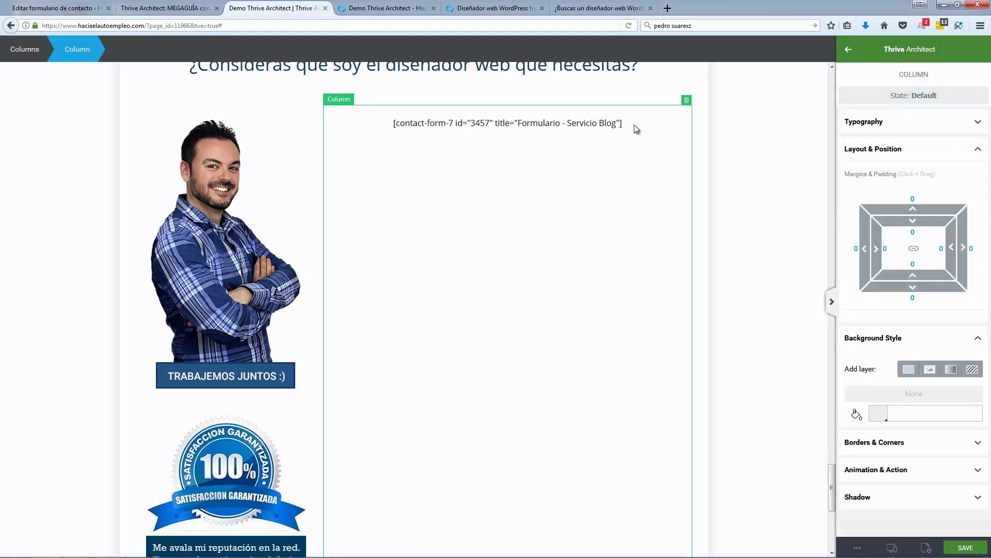
pyautogui.click(782, 129)
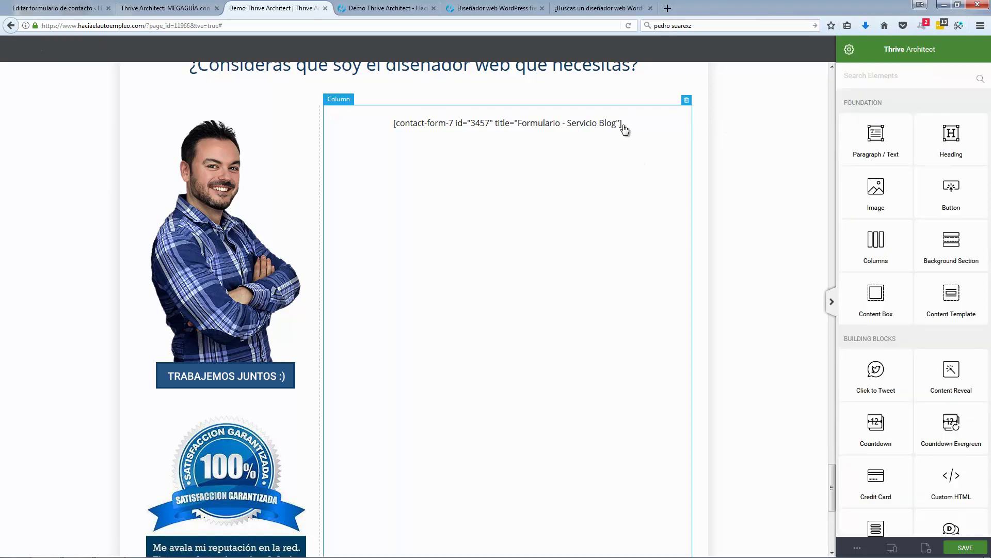
pyautogui.click(619, 133)
pyautogui.click(928, 131)
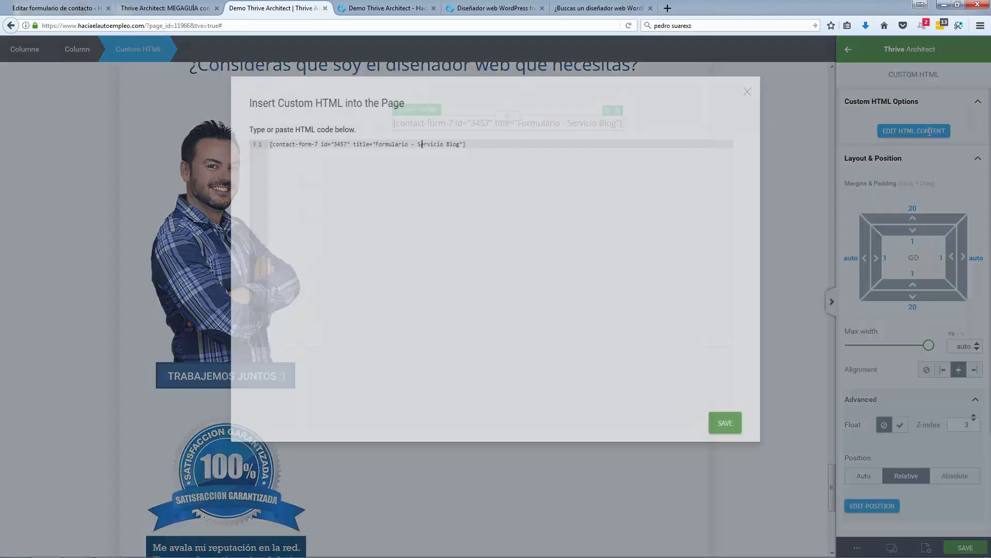
pyautogui.hotkey('ctrl', 'a')
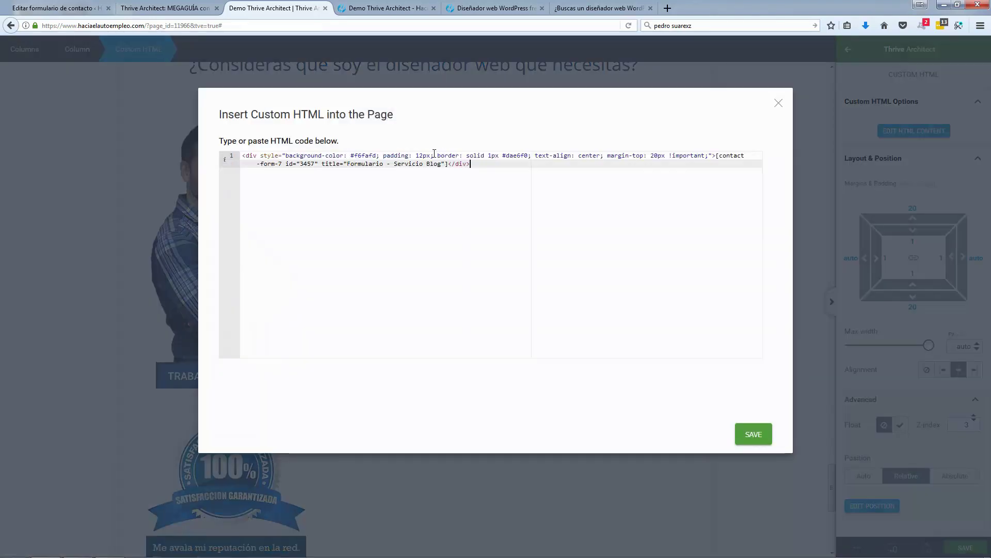
pyautogui.hotkey('ctrl', 'v')
pyautogui.click(753, 434)
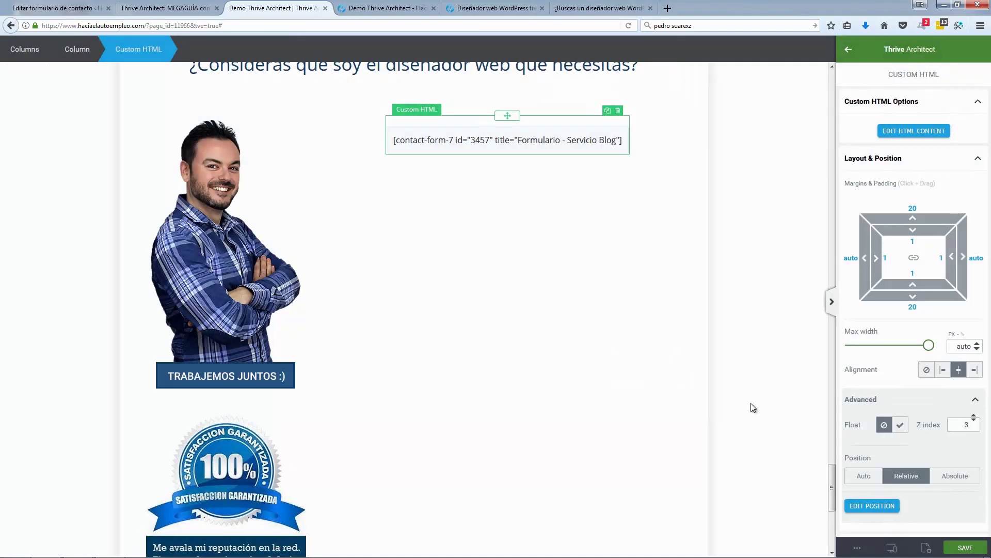
pyautogui.click(753, 408)
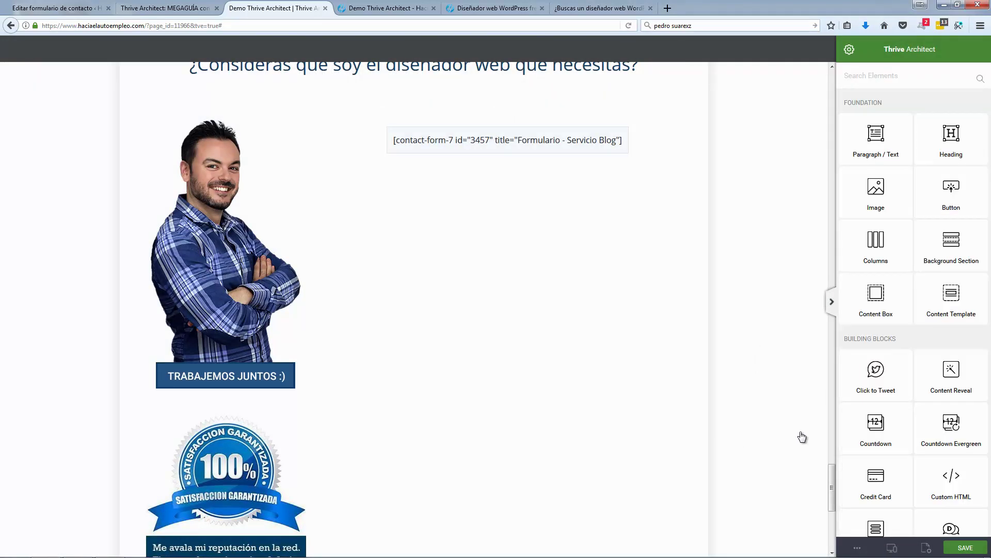
# Step: Save the page and reload the preview to confirm the boxed, centred form
pyautogui.click(964, 546)
pyautogui.click(388, 8)
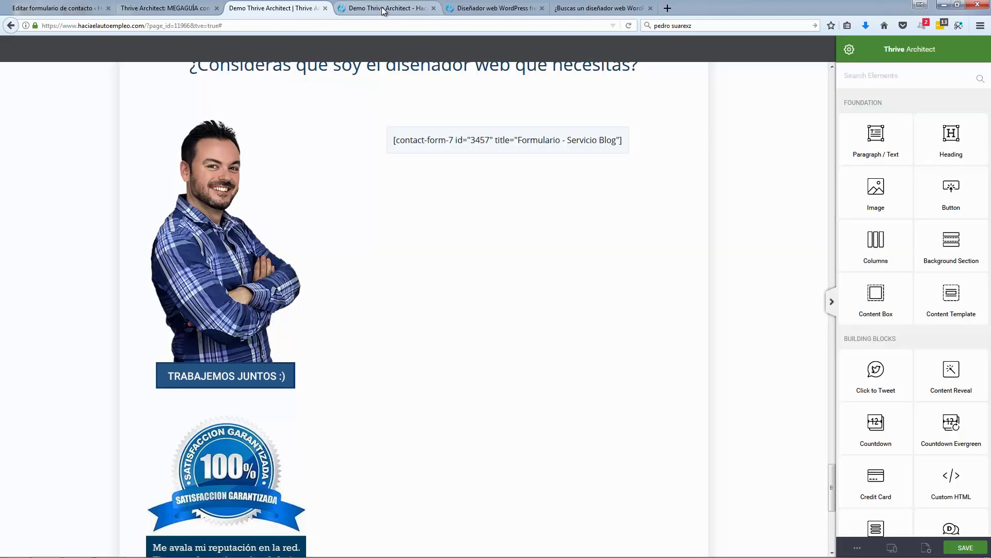
pyautogui.click(631, 24)
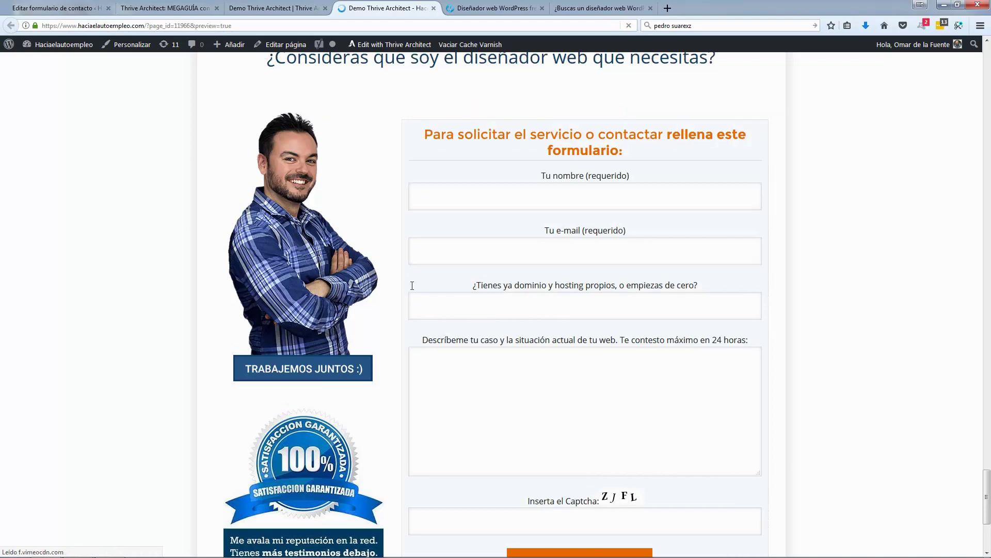
pyautogui.scroll(3, 393, 183)
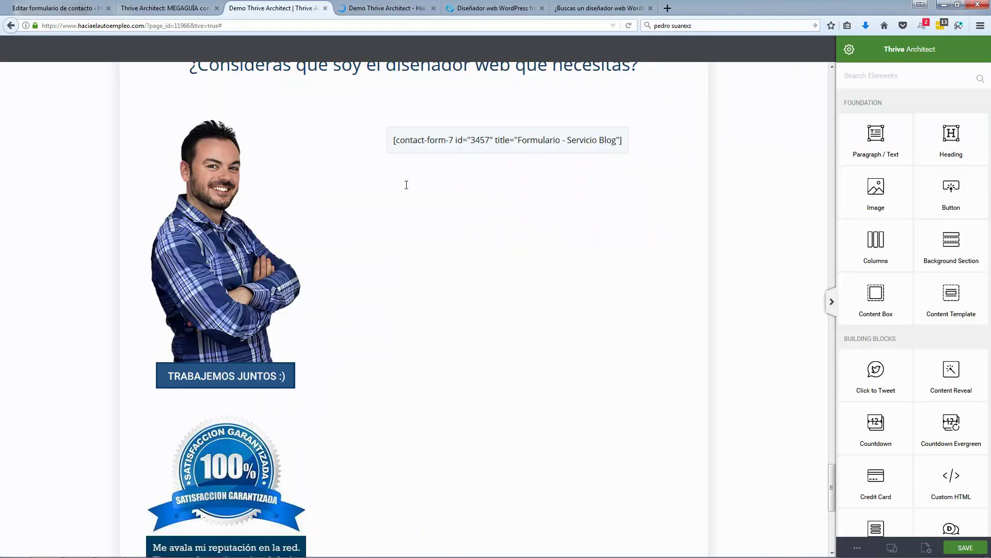
pyautogui.scroll(3, 406, 184)
# Step: Reduce the question heading's bottom margin to -53 to pull the columns up
pyautogui.click(549, 241)
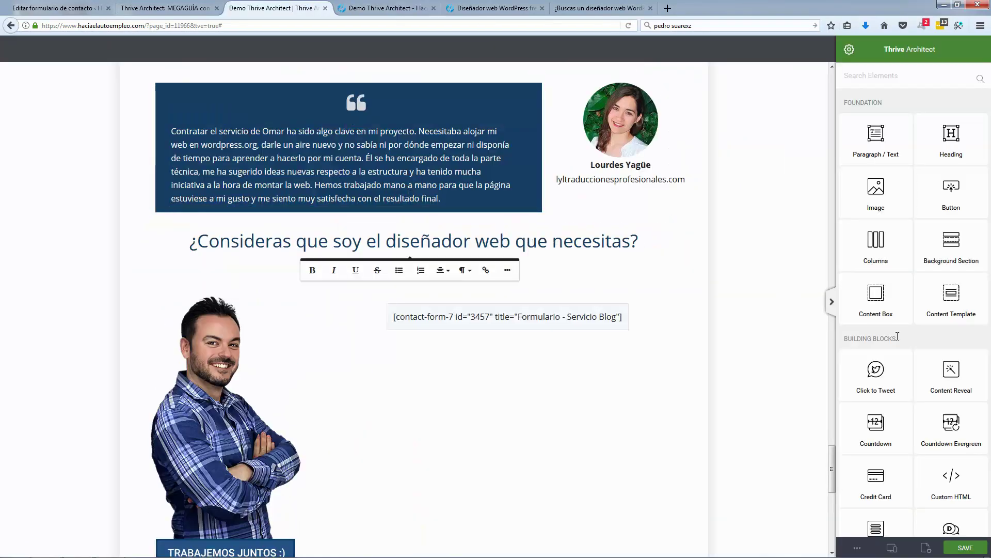
pyautogui.click(638, 243)
pyautogui.click(747, 254)
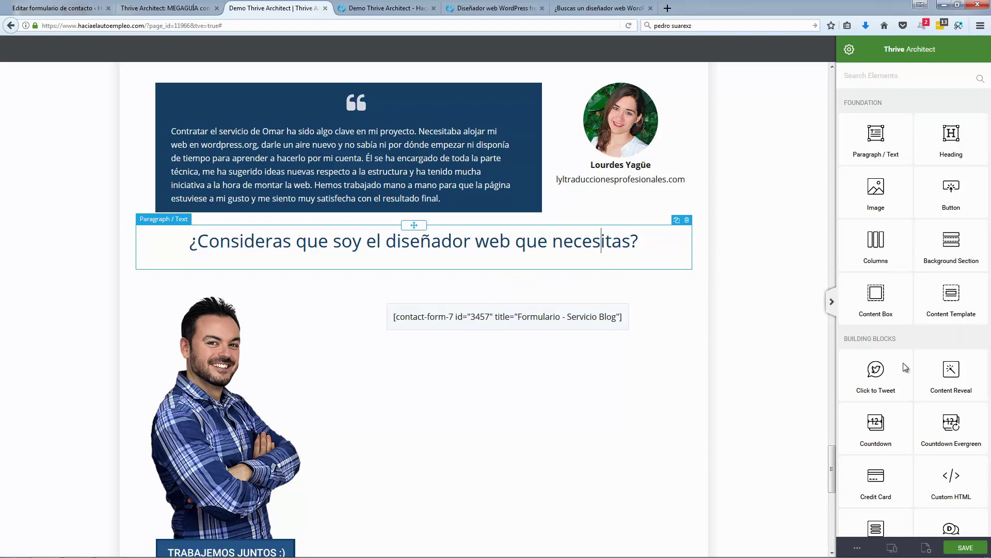
pyautogui.scroll(-3, 913, 324)
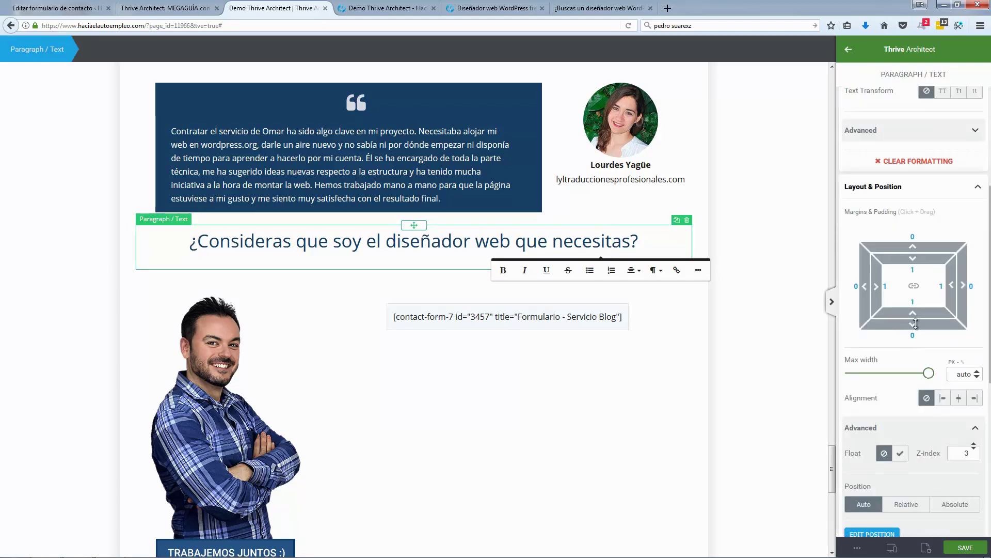
pyautogui.moveTo(915, 323); pyautogui.dragTo(914, 273)
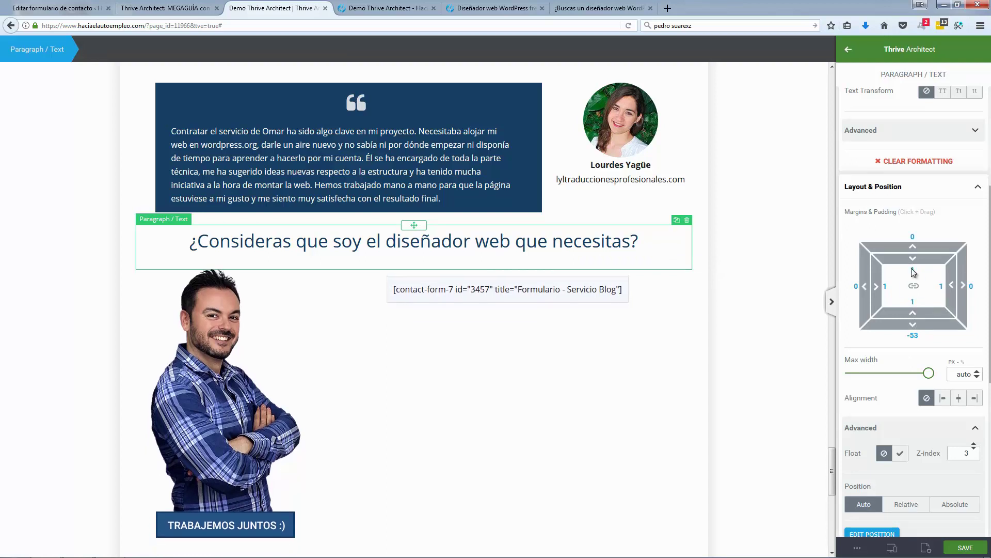
pyautogui.click(777, 280)
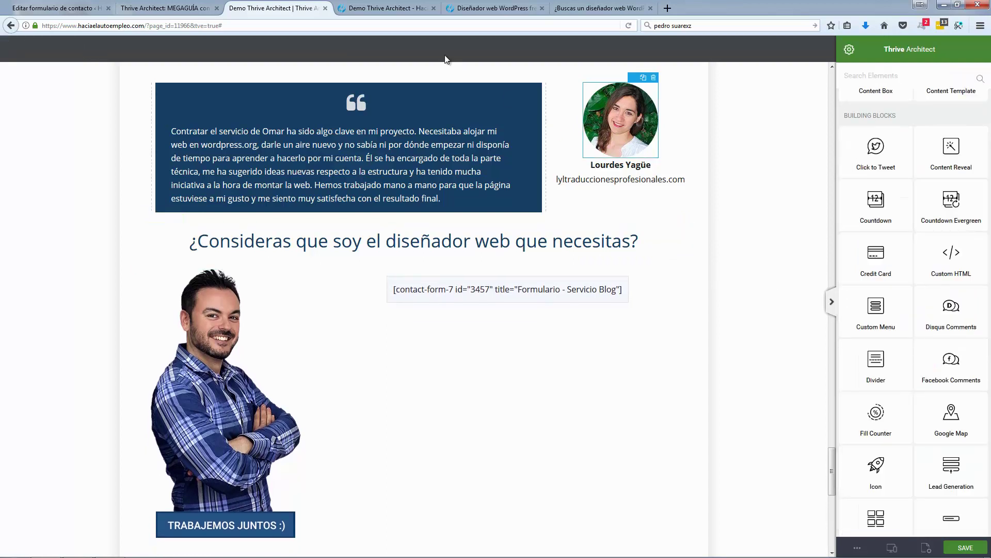
# Step: Compare with the live page, save, and view the preview with the rendered form
pyautogui.click(490, 7)
pyautogui.scroll(-3, 452, 339)
pyautogui.scroll(-10, 452, 340)
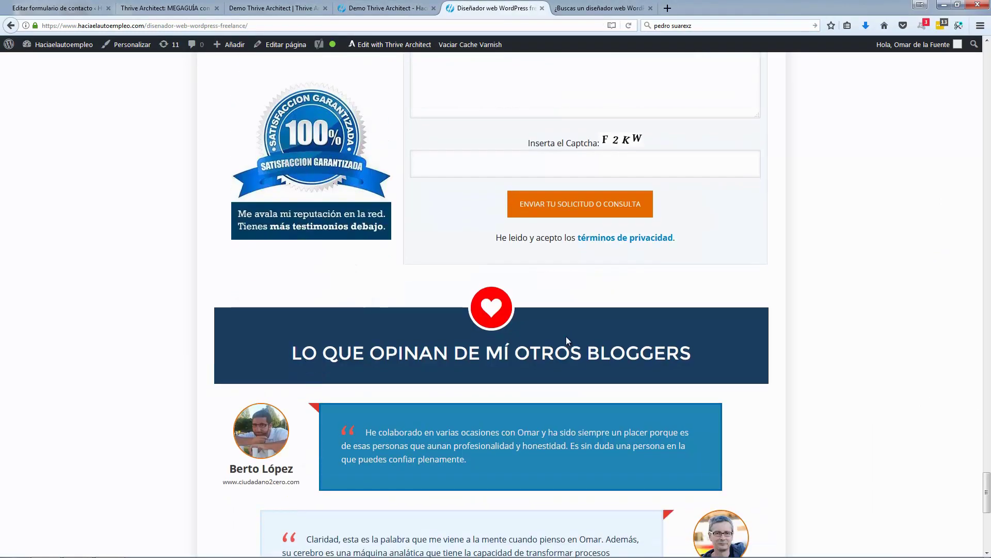
pyautogui.scroll(15, 544, 377)
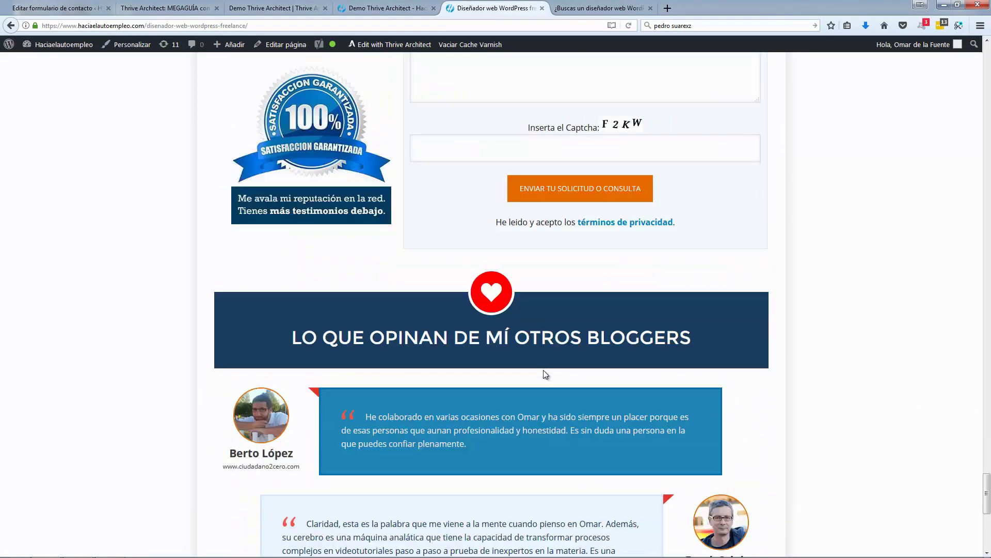
pyautogui.scroll(3, 556, 361)
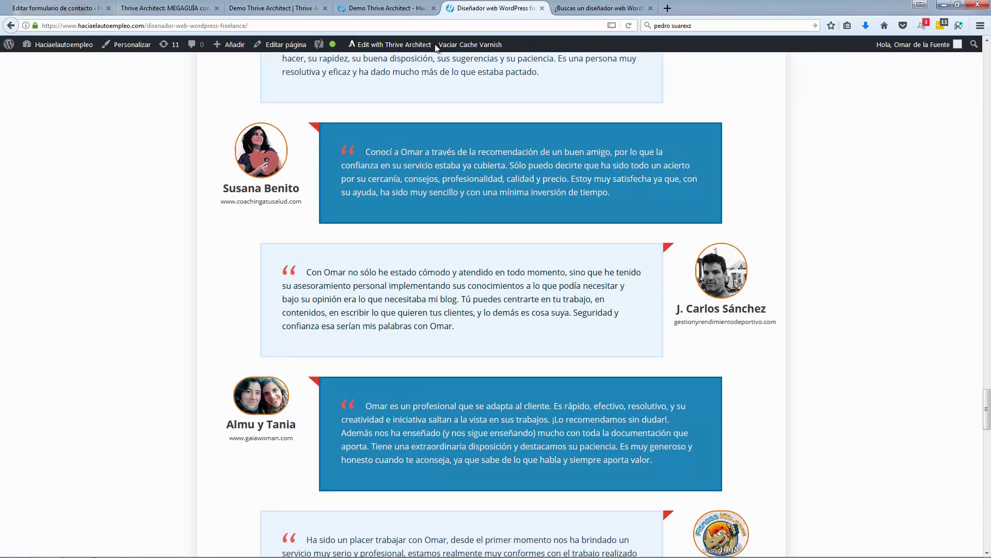
pyautogui.click(408, 8)
pyautogui.click(262, 6)
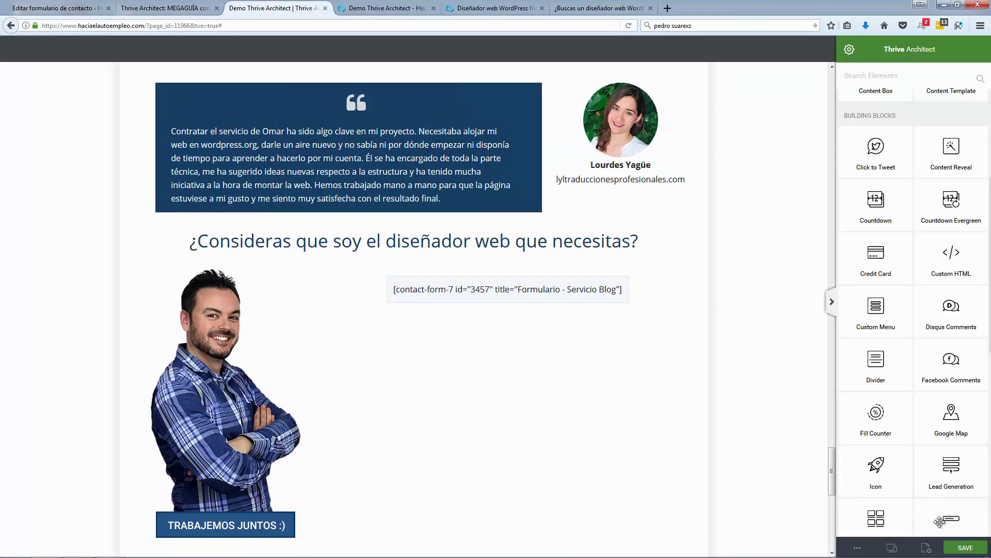
pyautogui.click(959, 545)
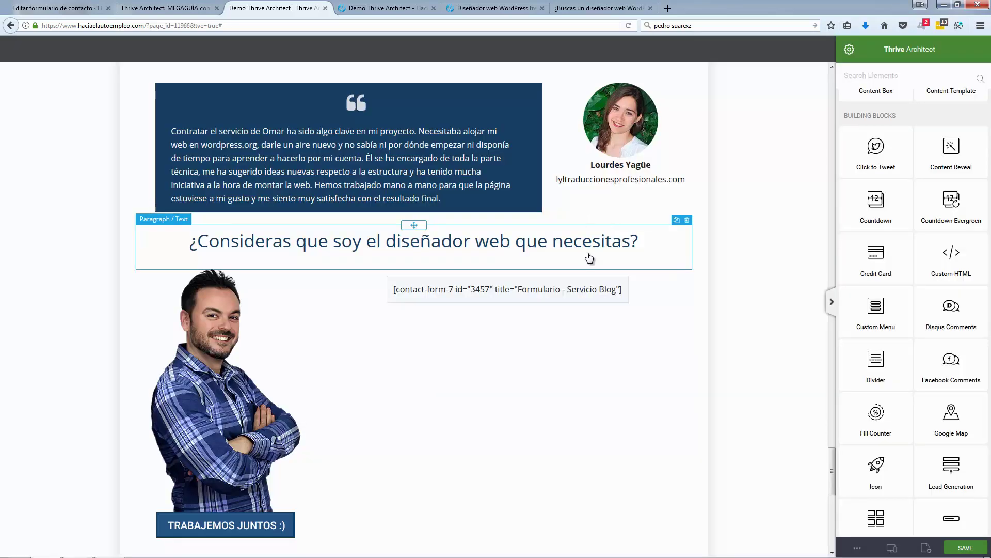
pyautogui.click(390, 7)
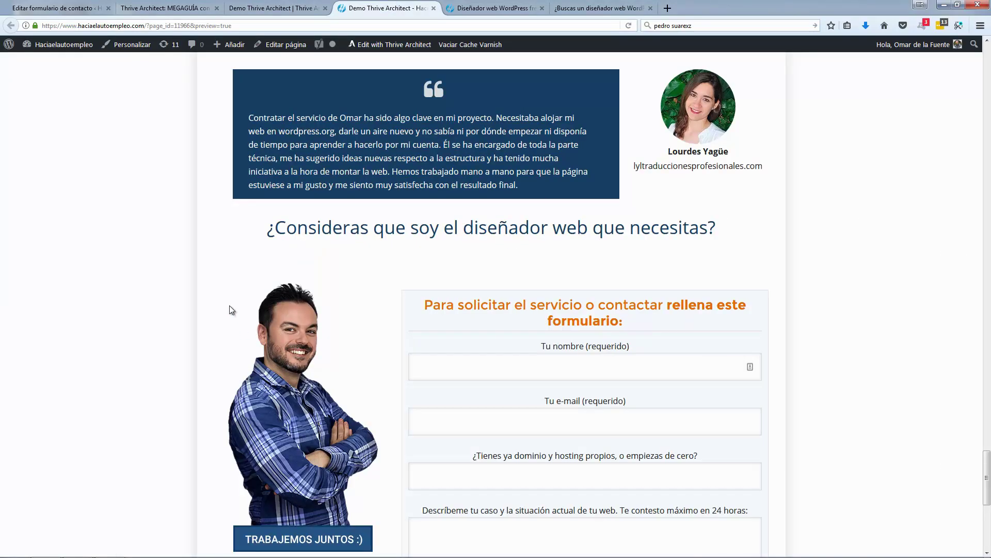
# Step: Scroll up through the preview, then return to the Thrive Architect editor with heading, portrait and form shortcode
pyautogui.scroll(10, 222, 302)
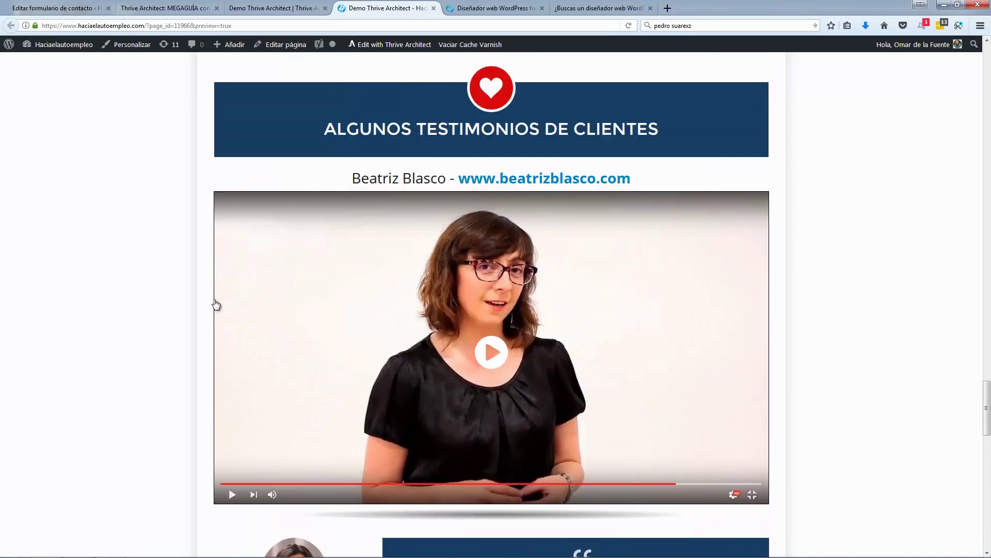
pyautogui.scroll(1, 216, 305)
pyautogui.scroll(18, 518, 298)
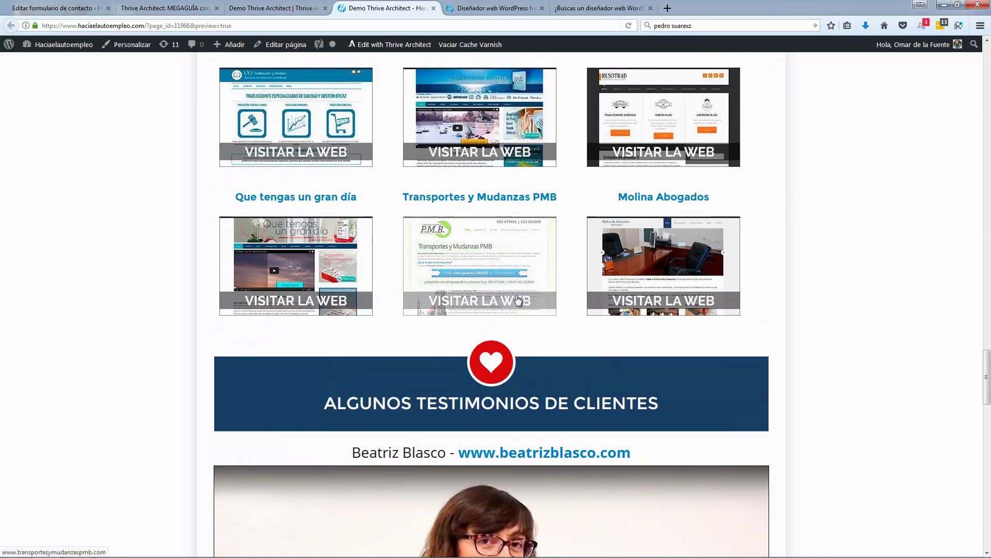
pyautogui.scroll(20, 516, 294)
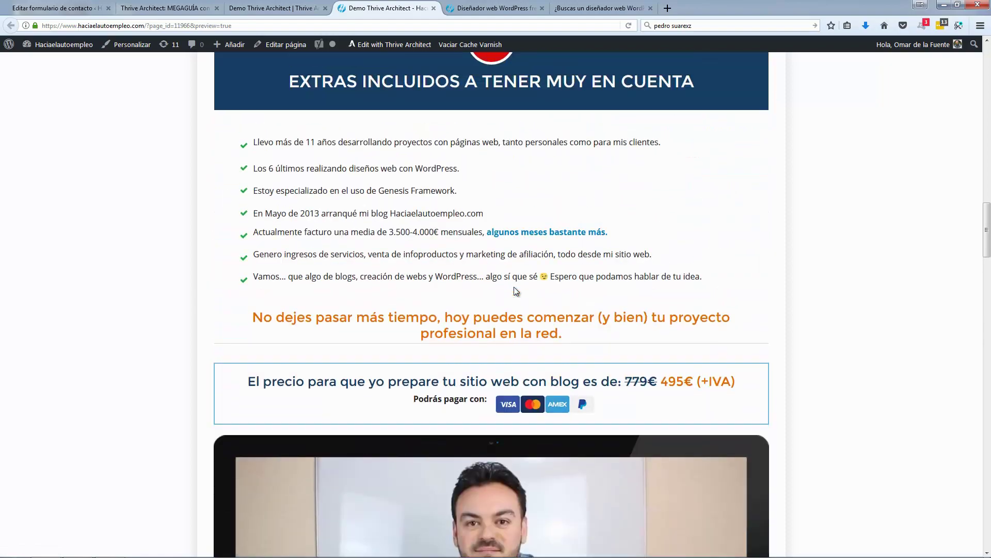
pyautogui.scroll(12, 515, 290)
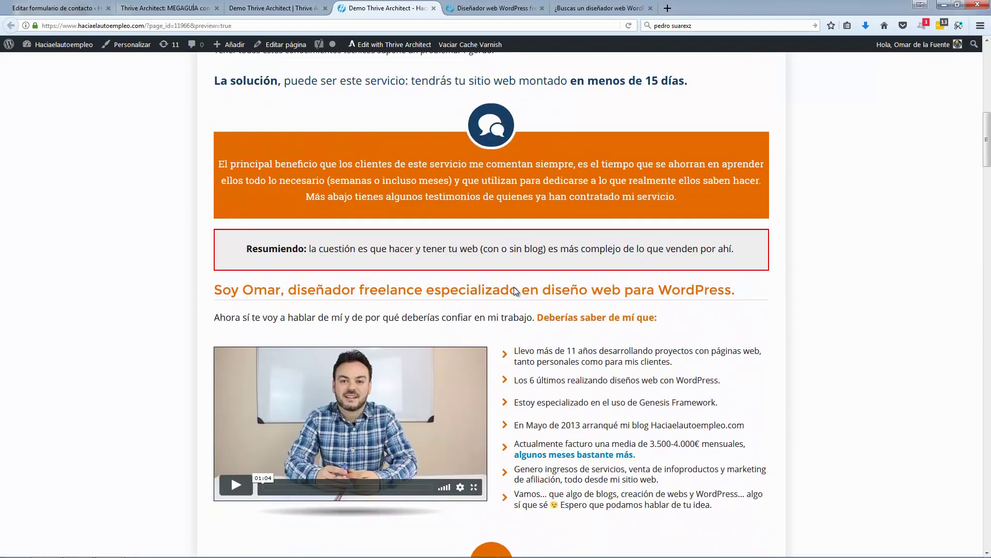
pyautogui.scroll(7, 514, 287)
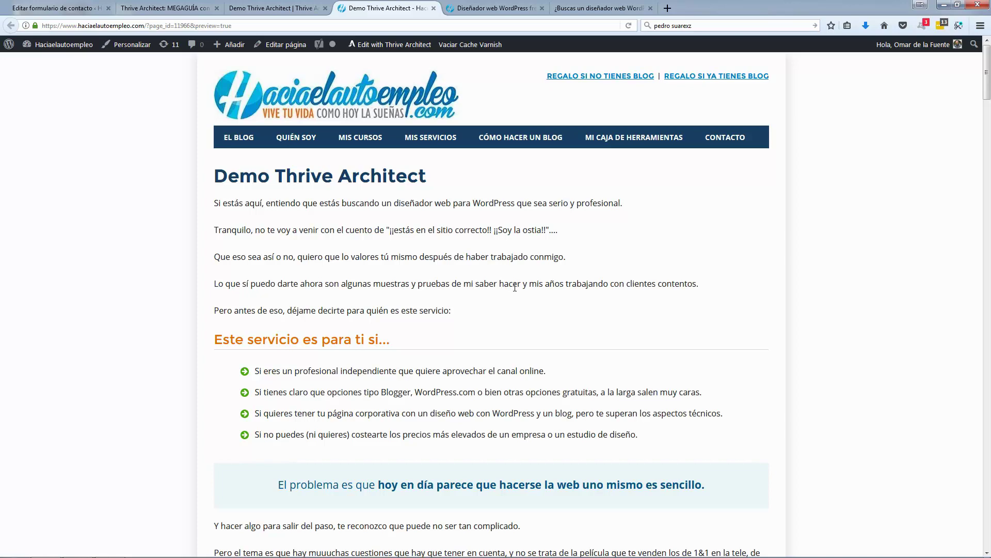
pyautogui.click(312, 9)
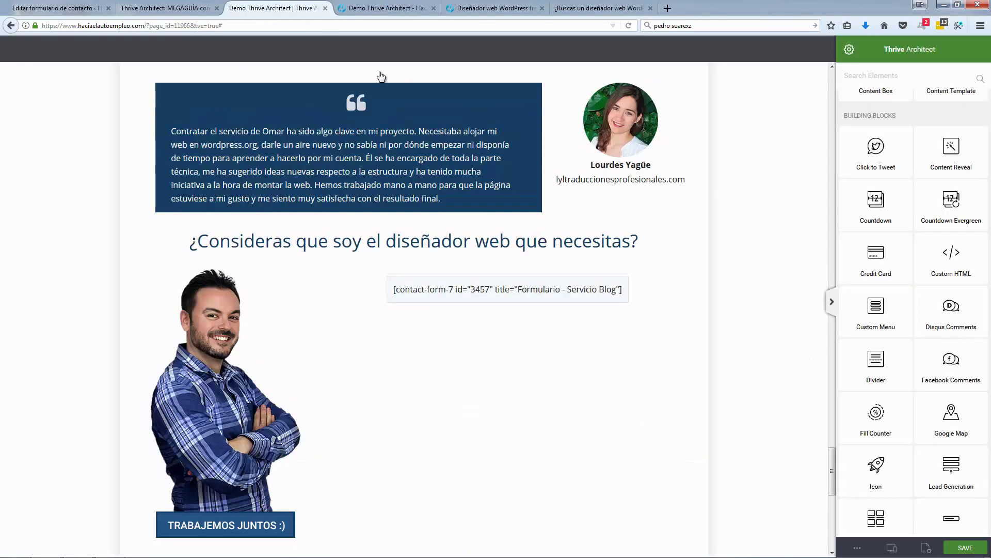
pyautogui.scroll(15, 744, 212)
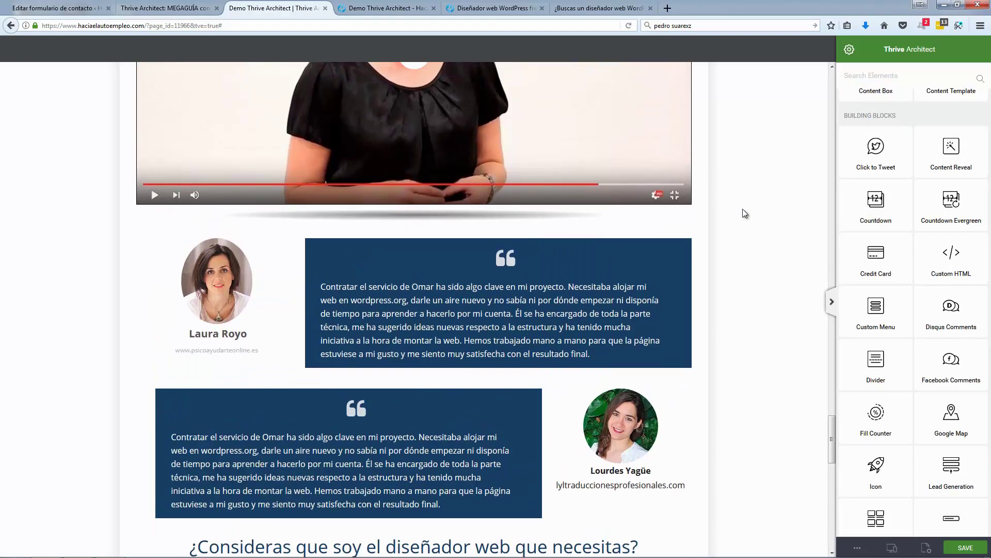
pyautogui.scroll(20, 749, 213)
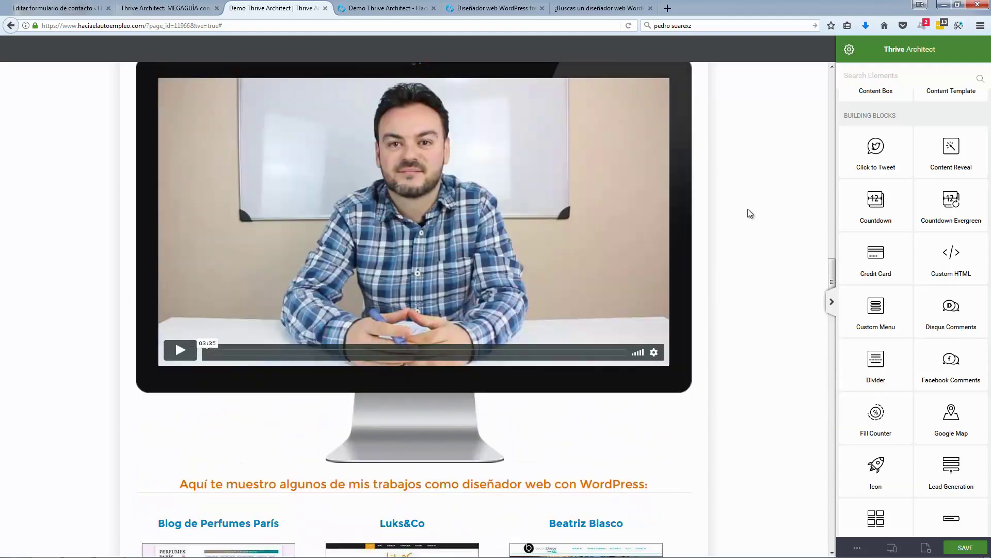
pyautogui.scroll(20, 788, 266)
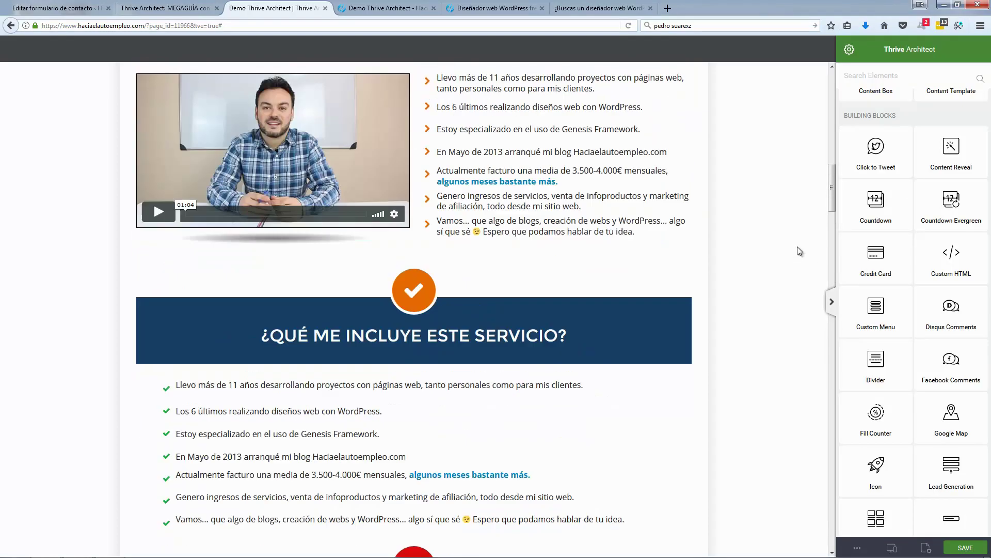
pyautogui.scroll(-18, 802, 242)
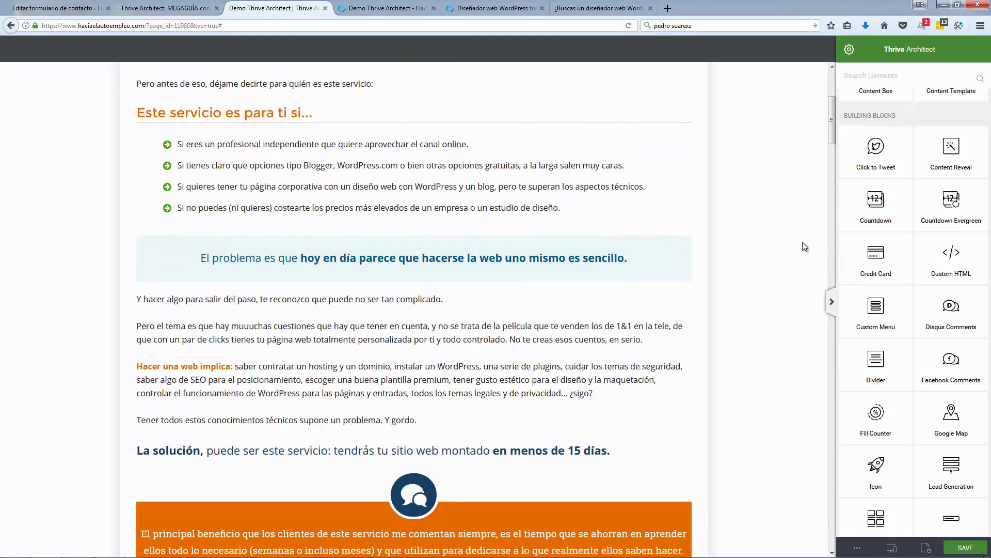
pyautogui.scroll(-5, 802, 241)
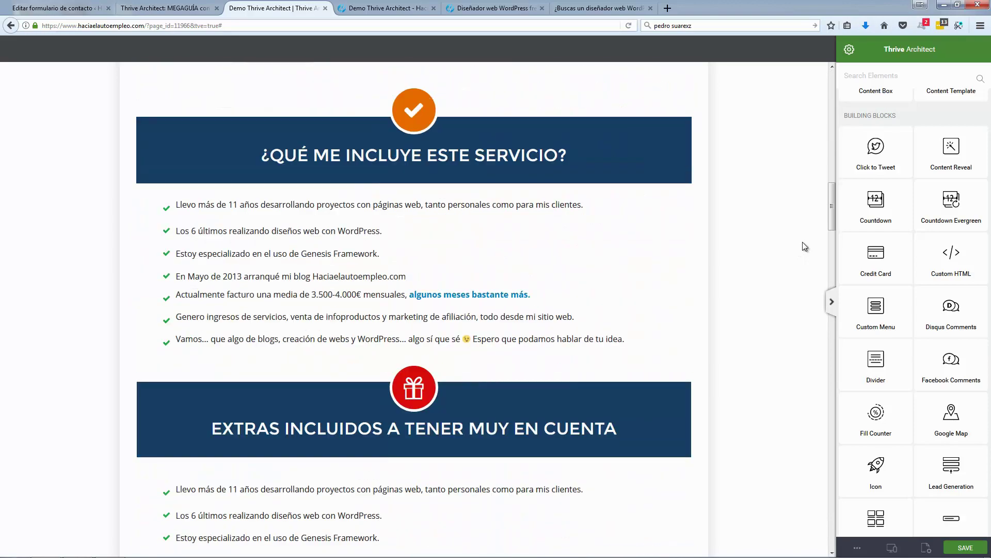
pyautogui.scroll(-8, 803, 242)
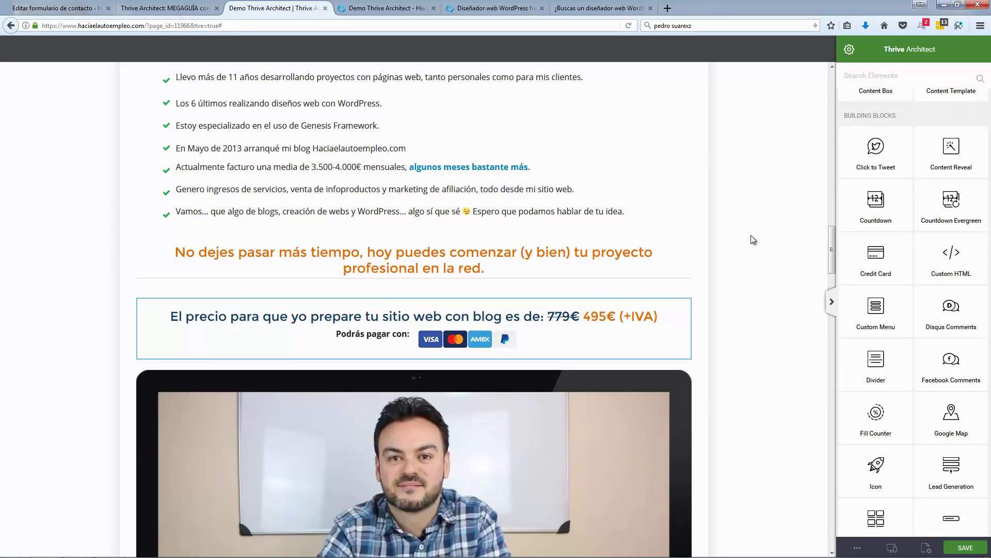
pyautogui.scroll(-5, 752, 236)
pyautogui.scroll(3, 752, 236)
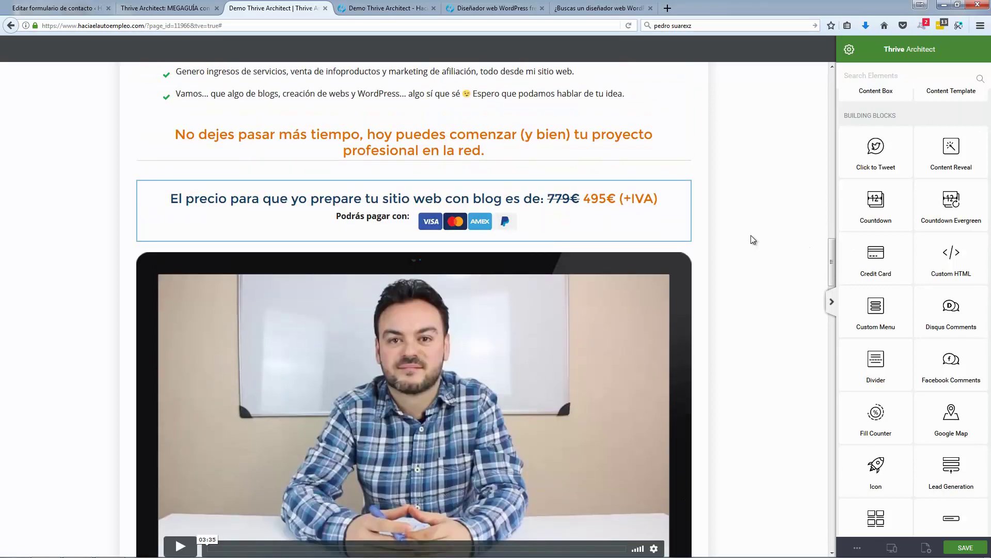
pyautogui.scroll(2, 754, 239)
pyautogui.scroll(-10, 753, 240)
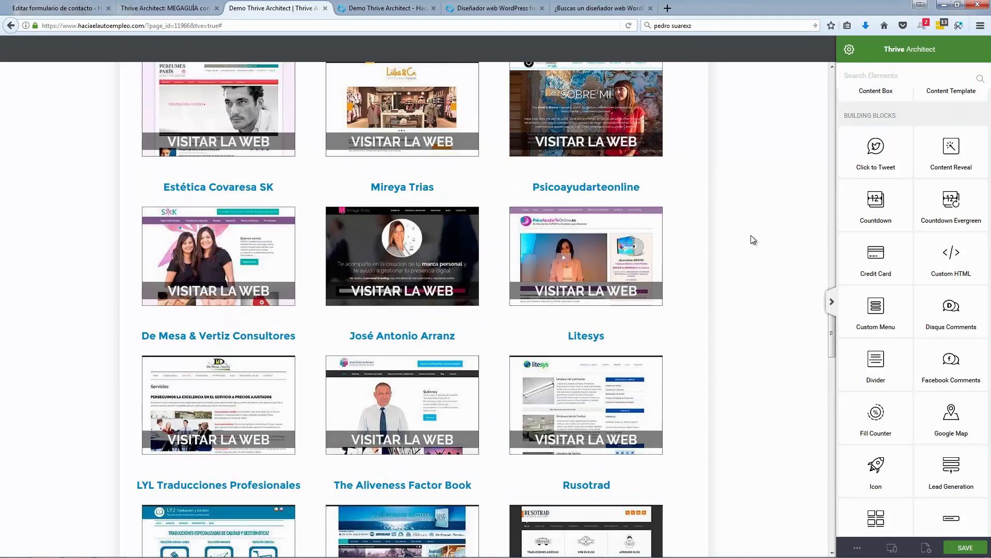
pyautogui.scroll(-10, 753, 240)
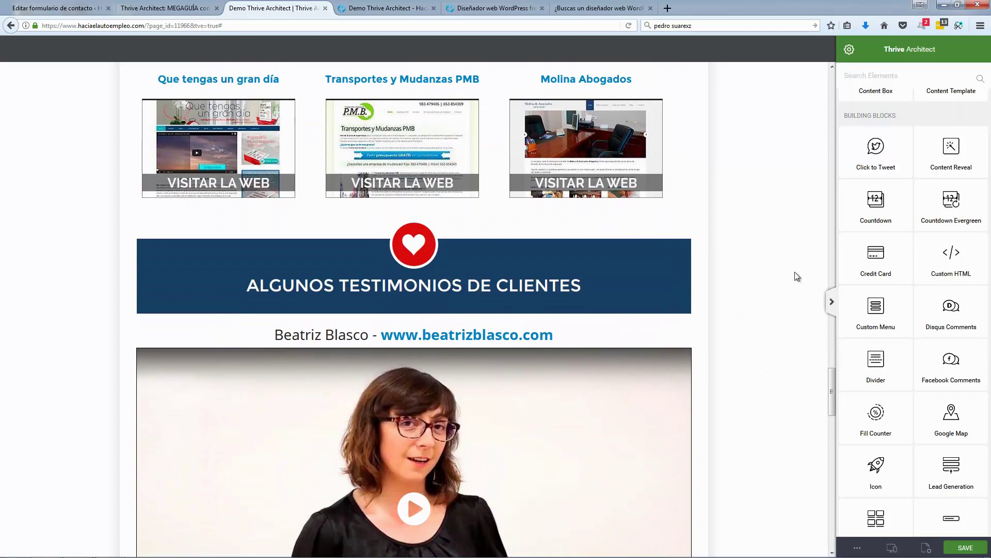
pyautogui.scroll(9, 795, 272)
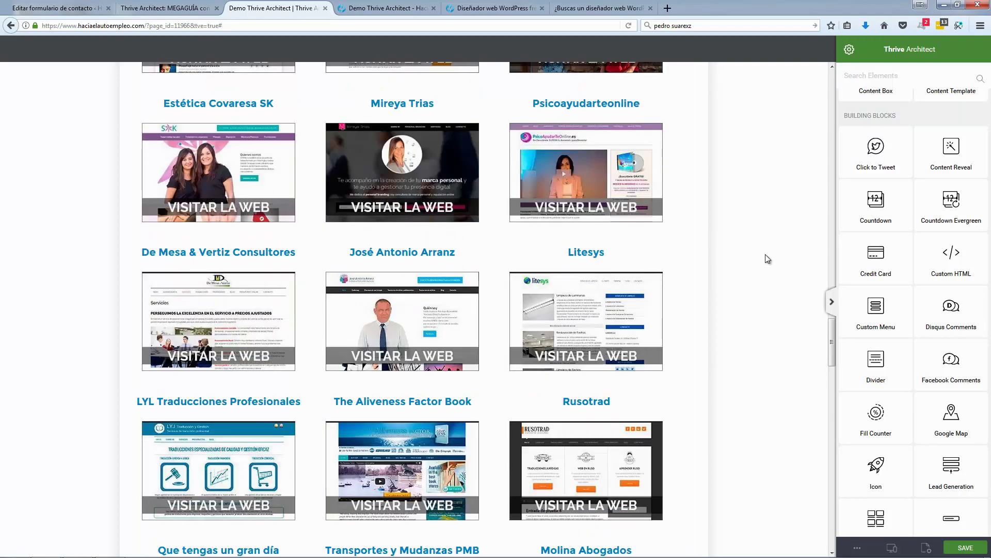
pyautogui.scroll(-10, 765, 256)
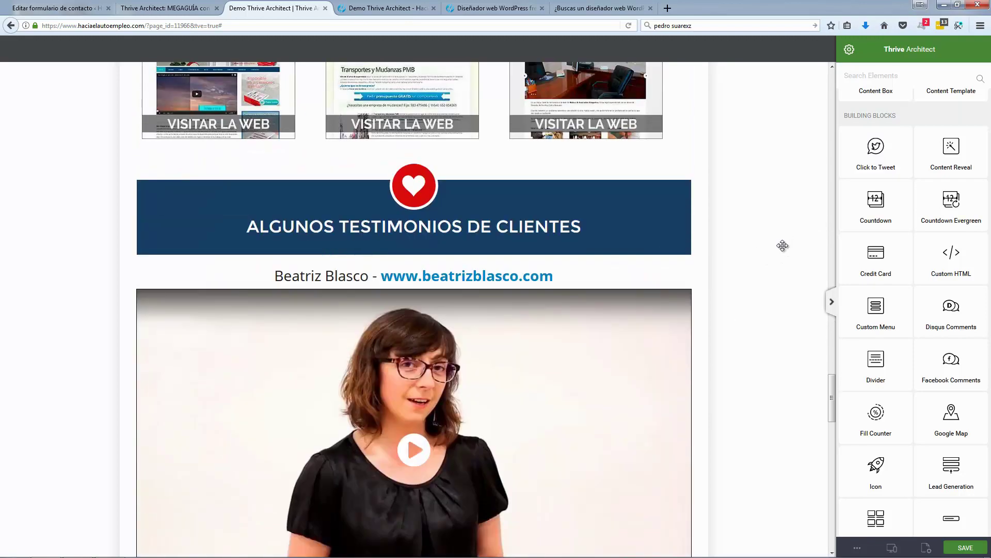
pyautogui.scroll(4, 782, 246)
pyautogui.scroll(4, 878, 257)
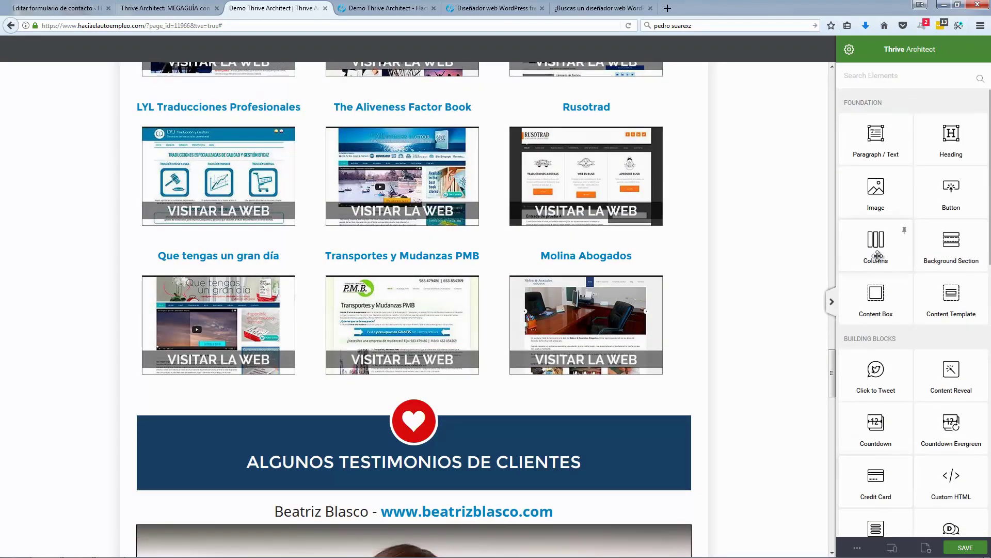